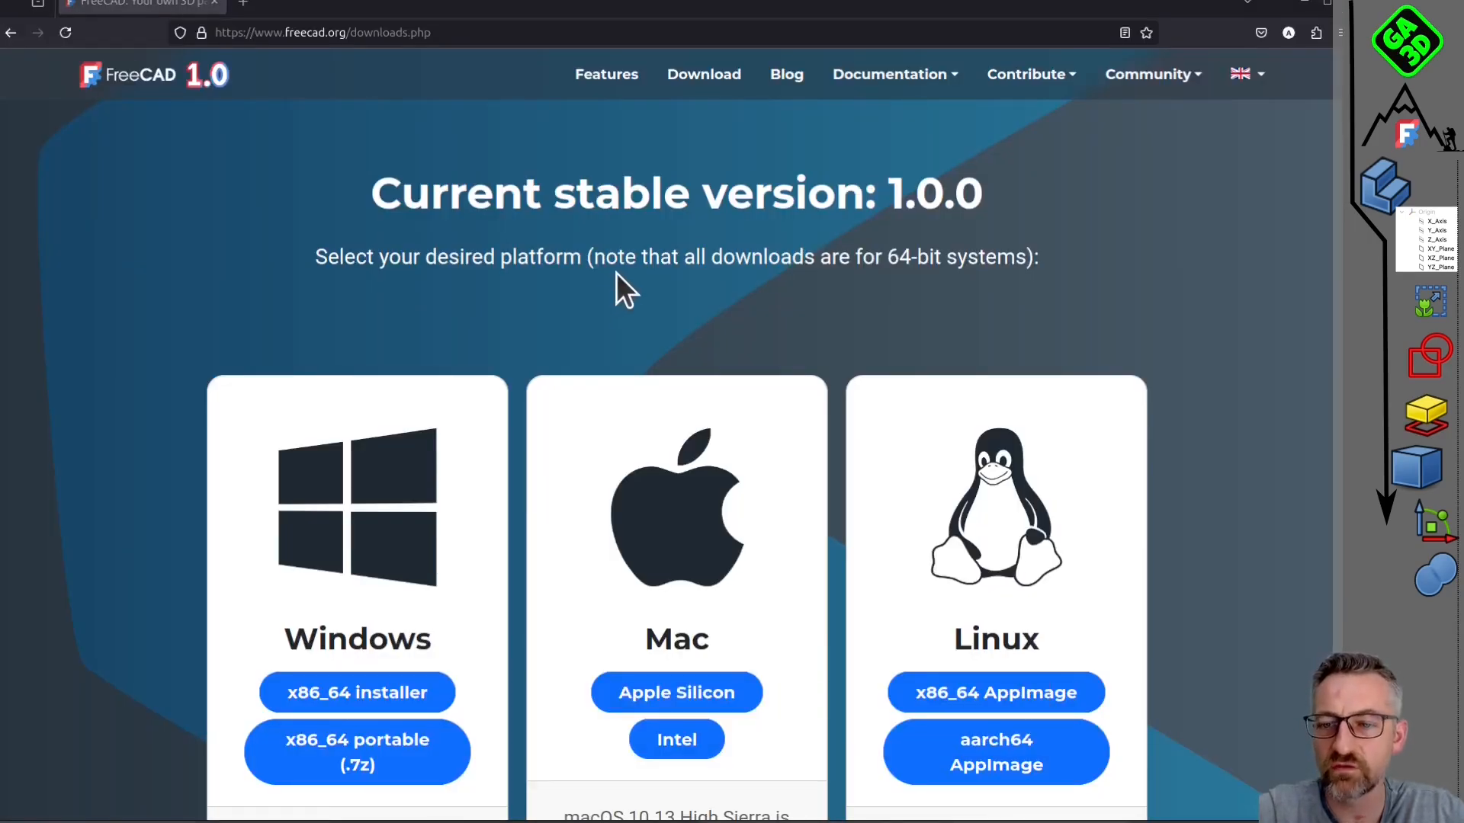
scroll(616, 273, "down", 2)
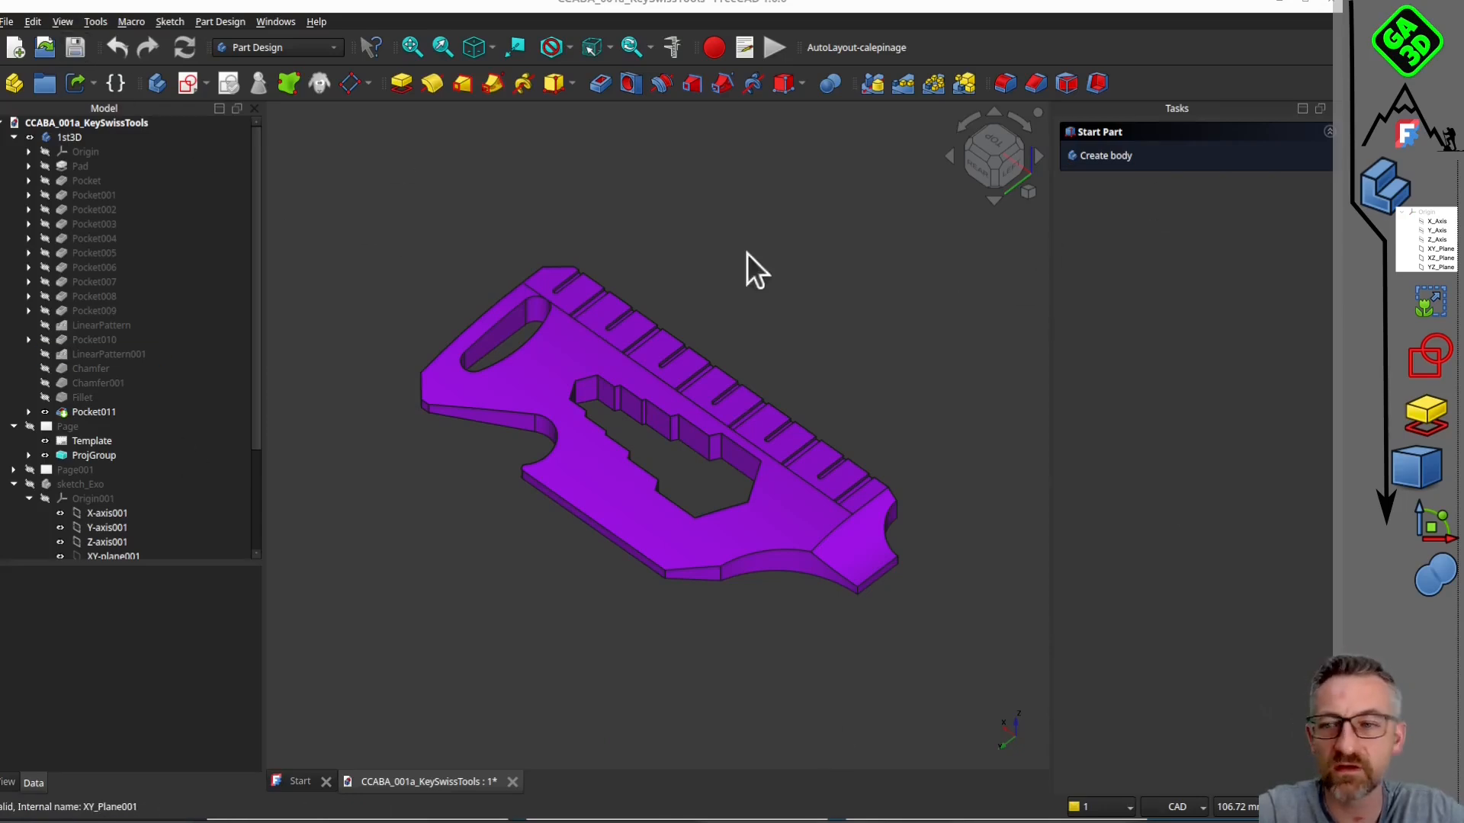
Set the application theme to FreeCAD Classic in the general preferences and apply it.
left_click(62, 23)
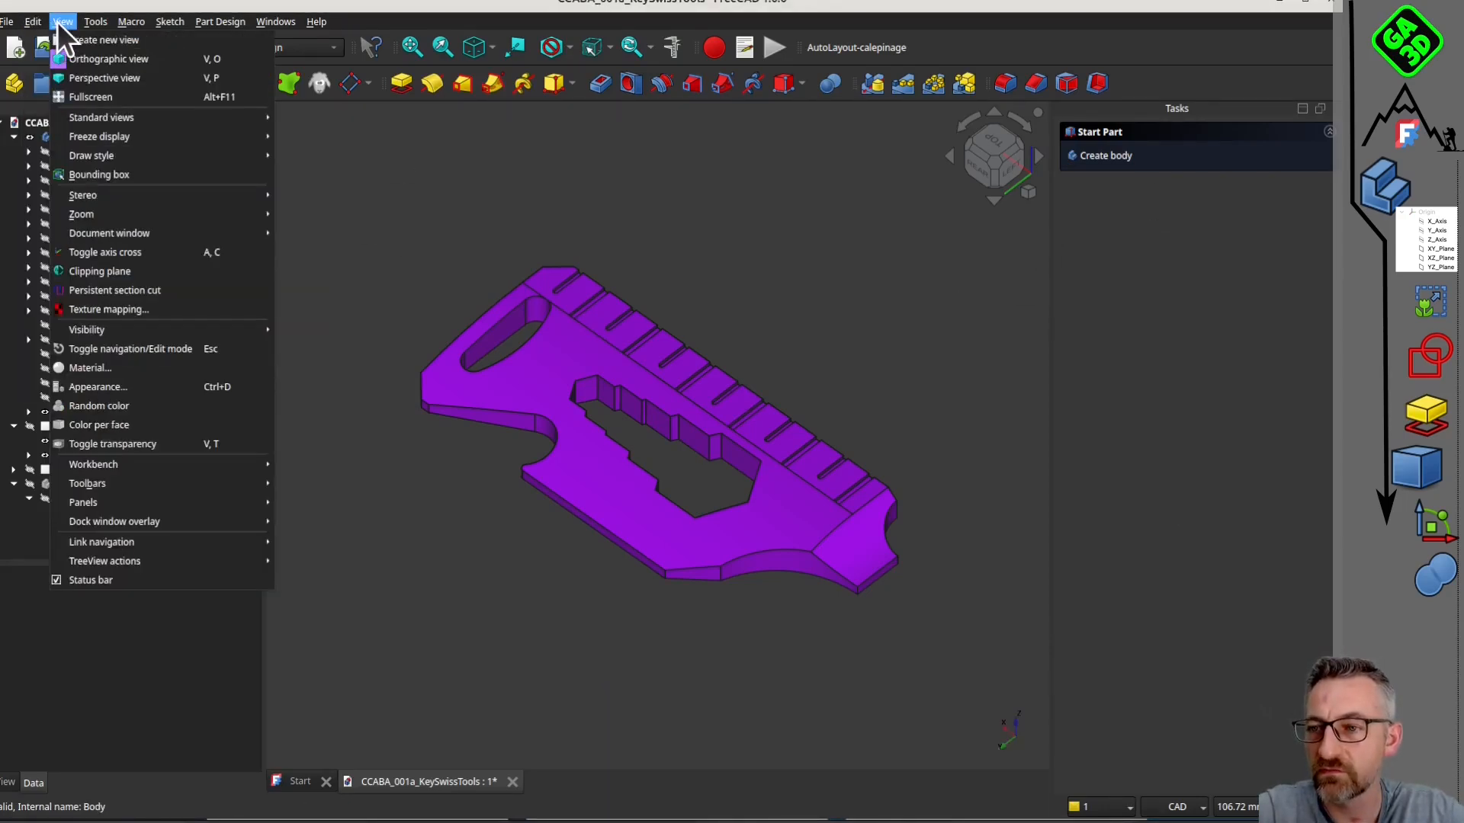
mouse_move(34, 22)
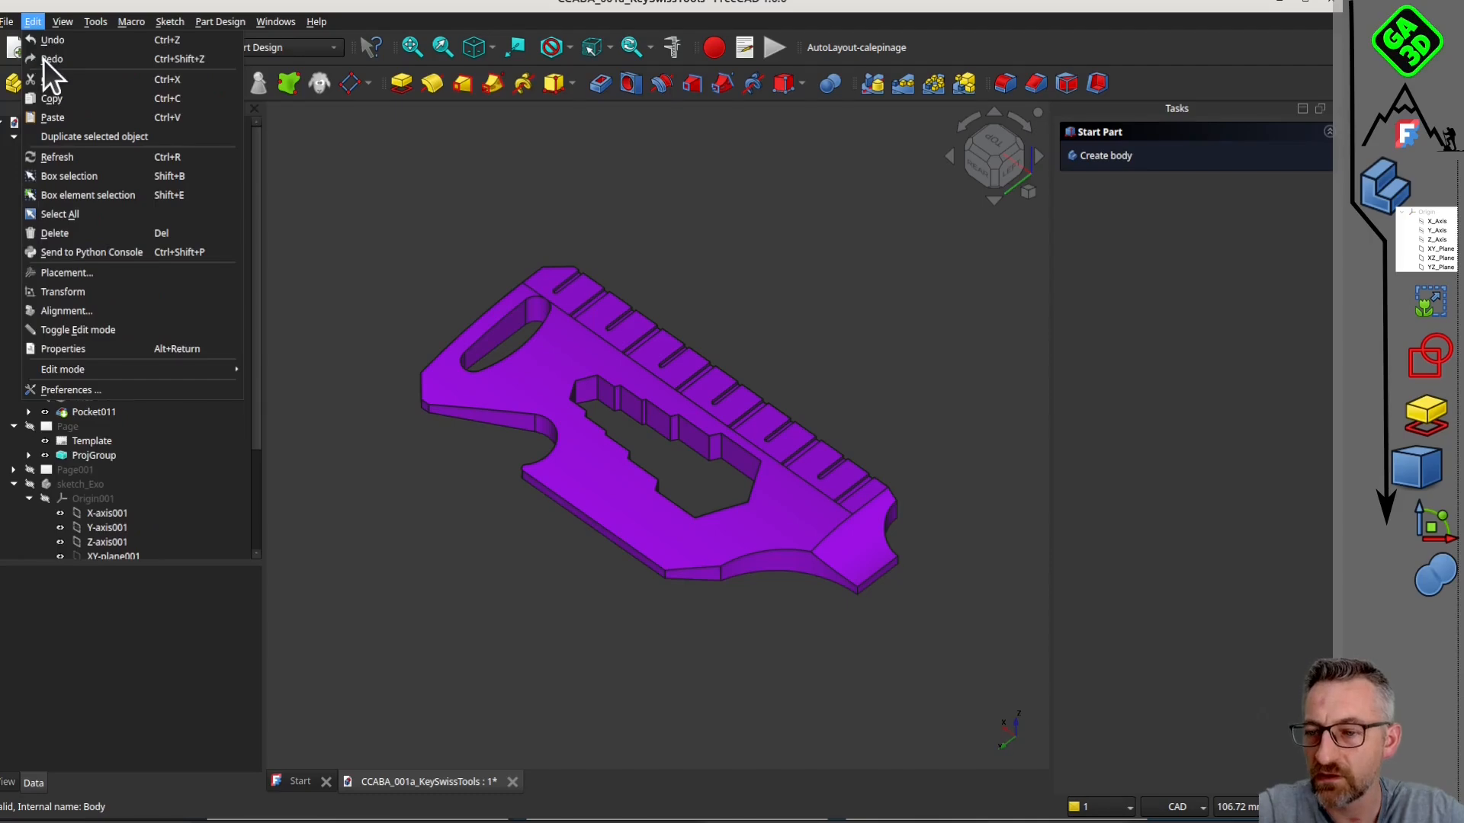
left_click(107, 391)
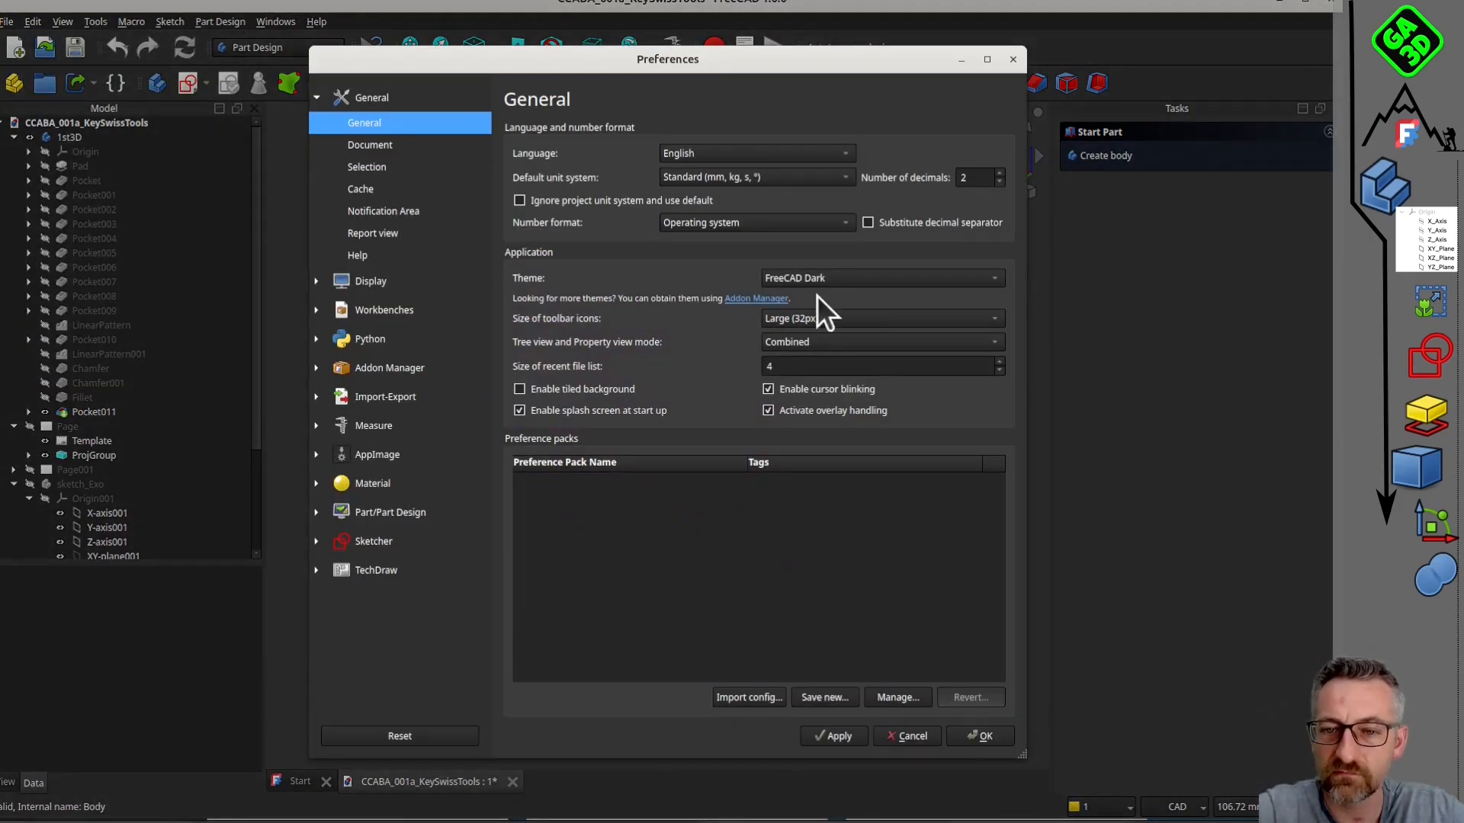
left_click(845, 282)
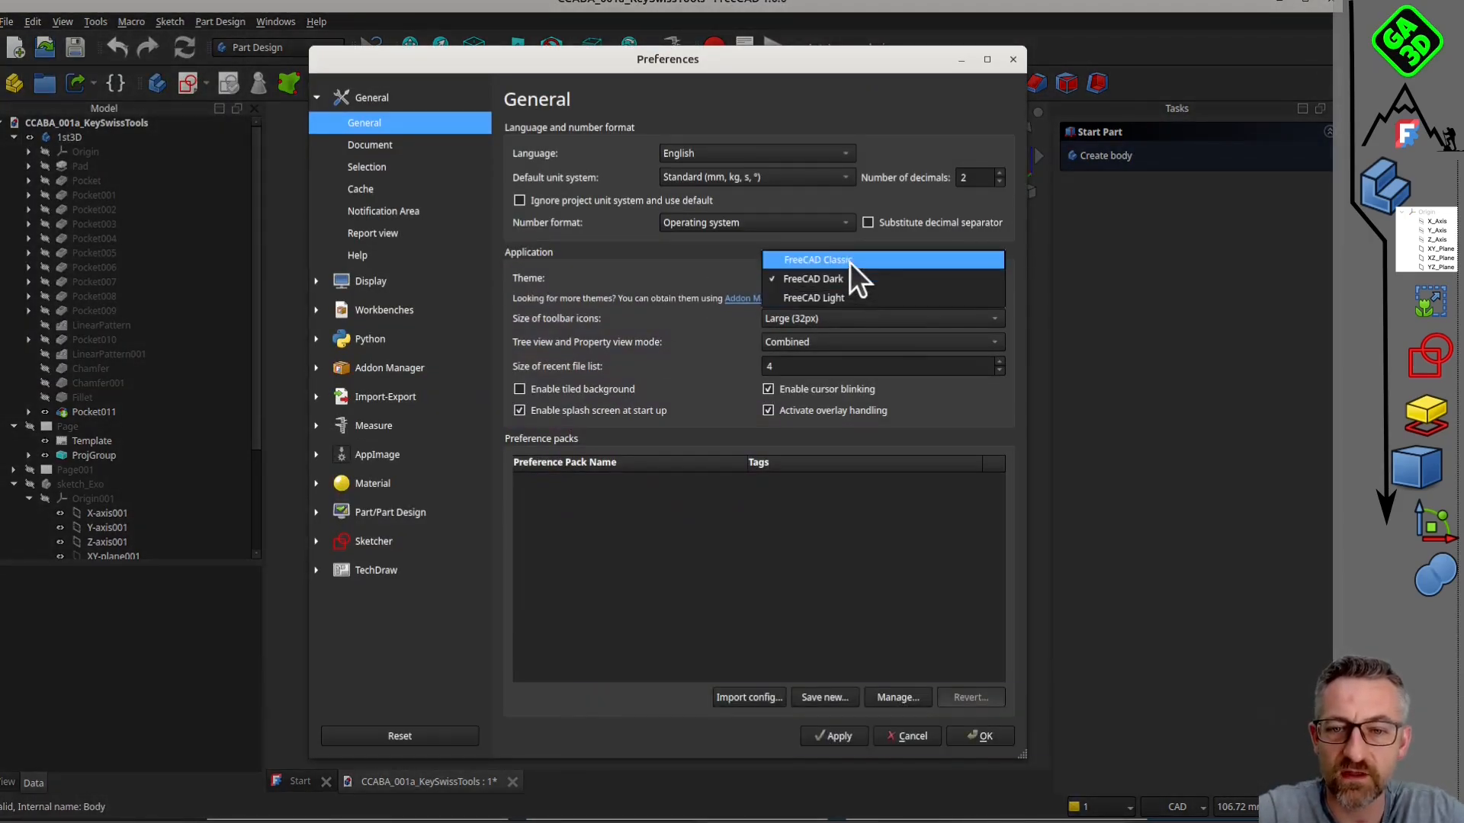
left_click(849, 260)
left_click(831, 736)
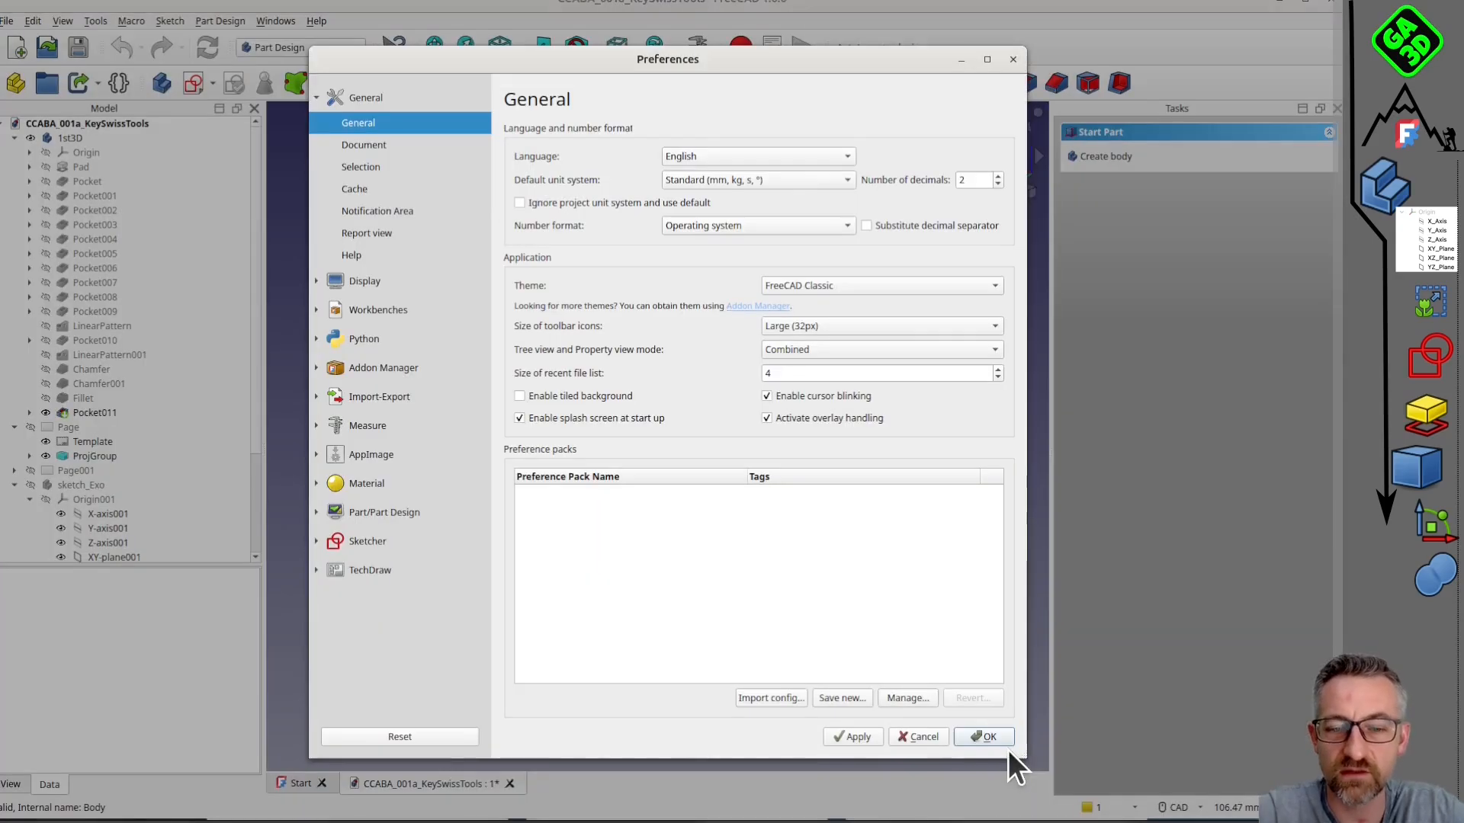
left_click(985, 738)
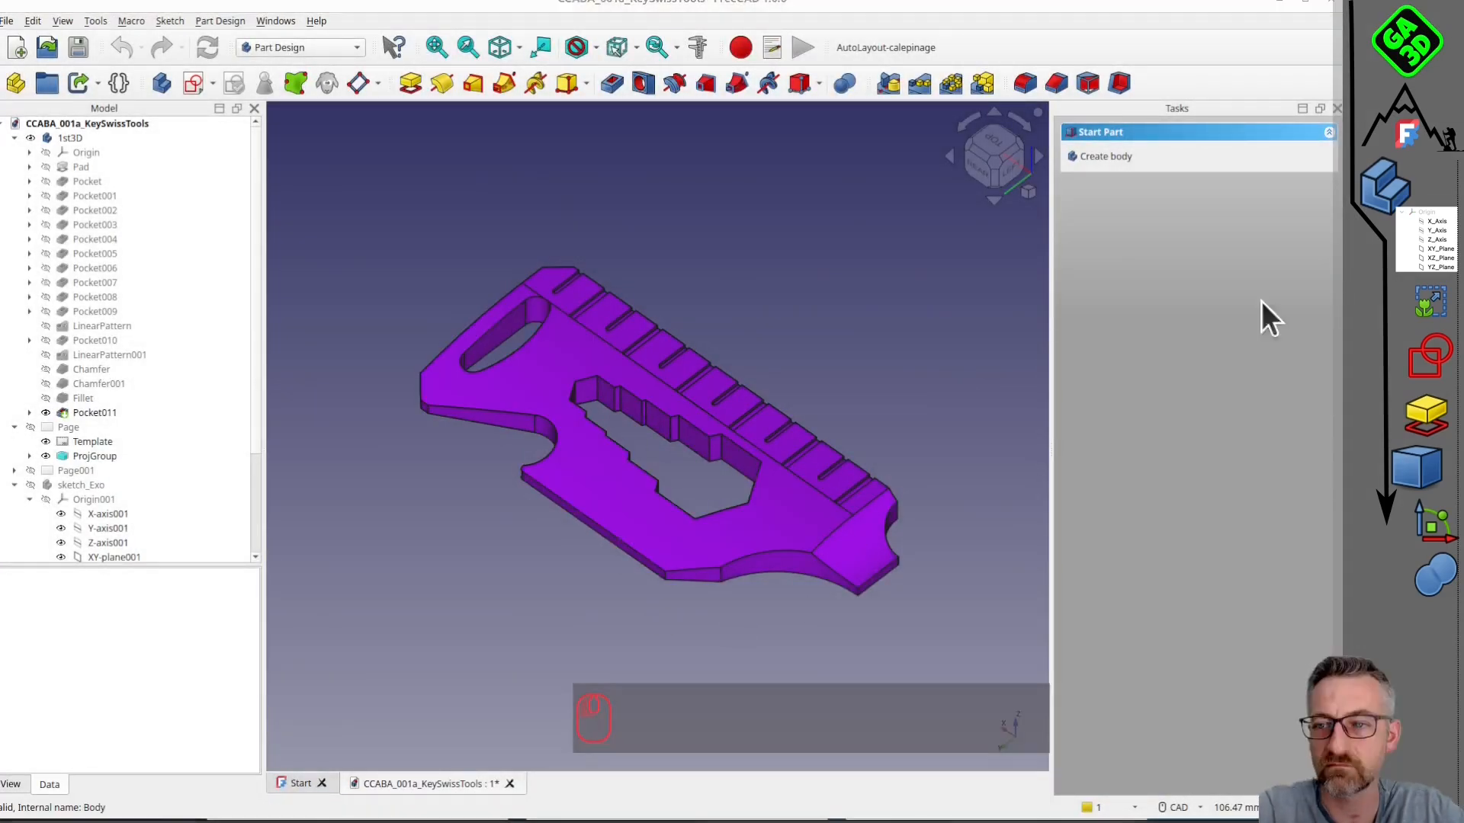
Switch the application theme to FreeCAD Light in the general preferences and apply it.
left_click(35, 21)
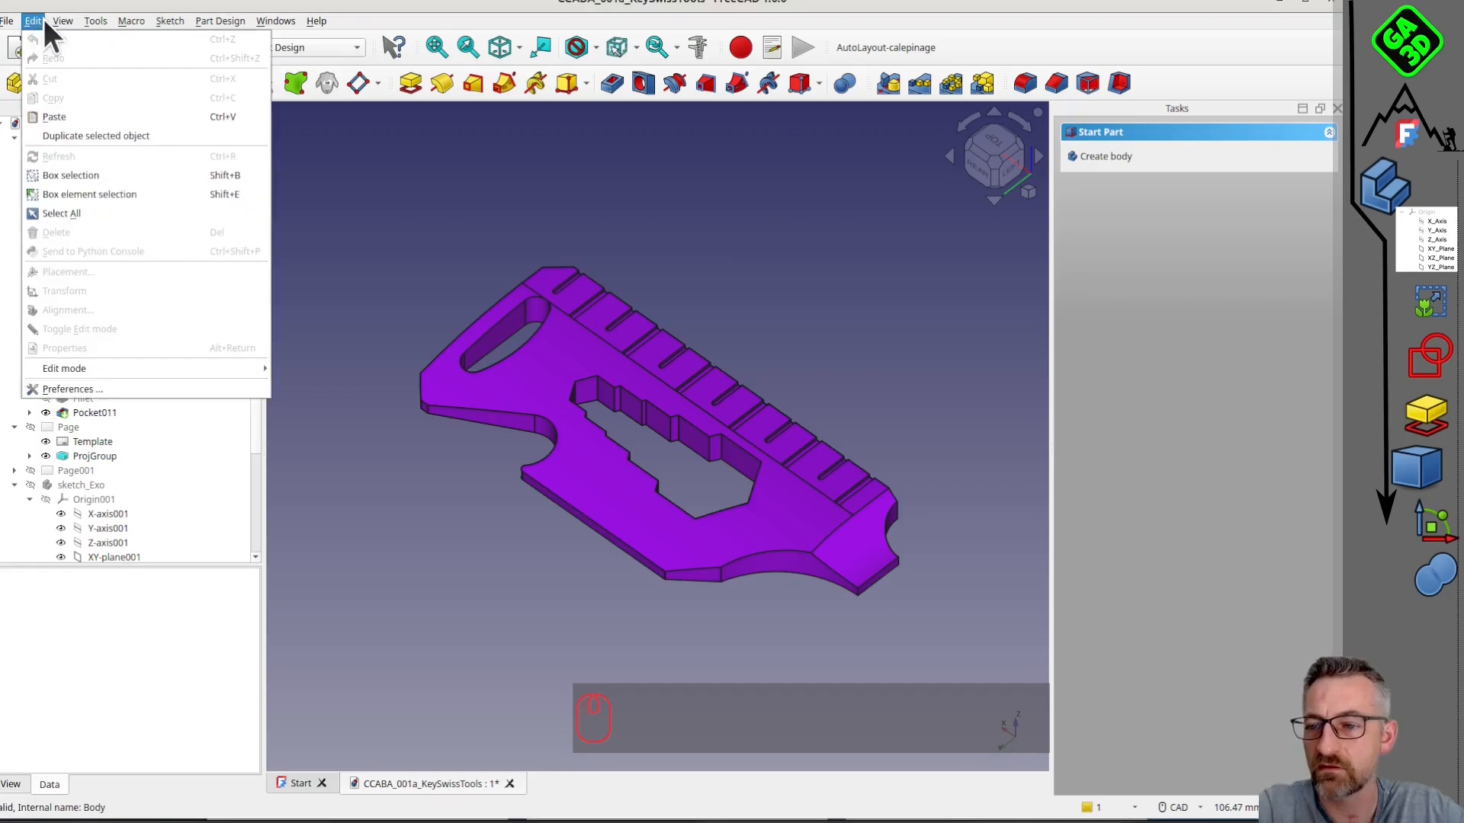
left_click(93, 391)
left_click(860, 284)
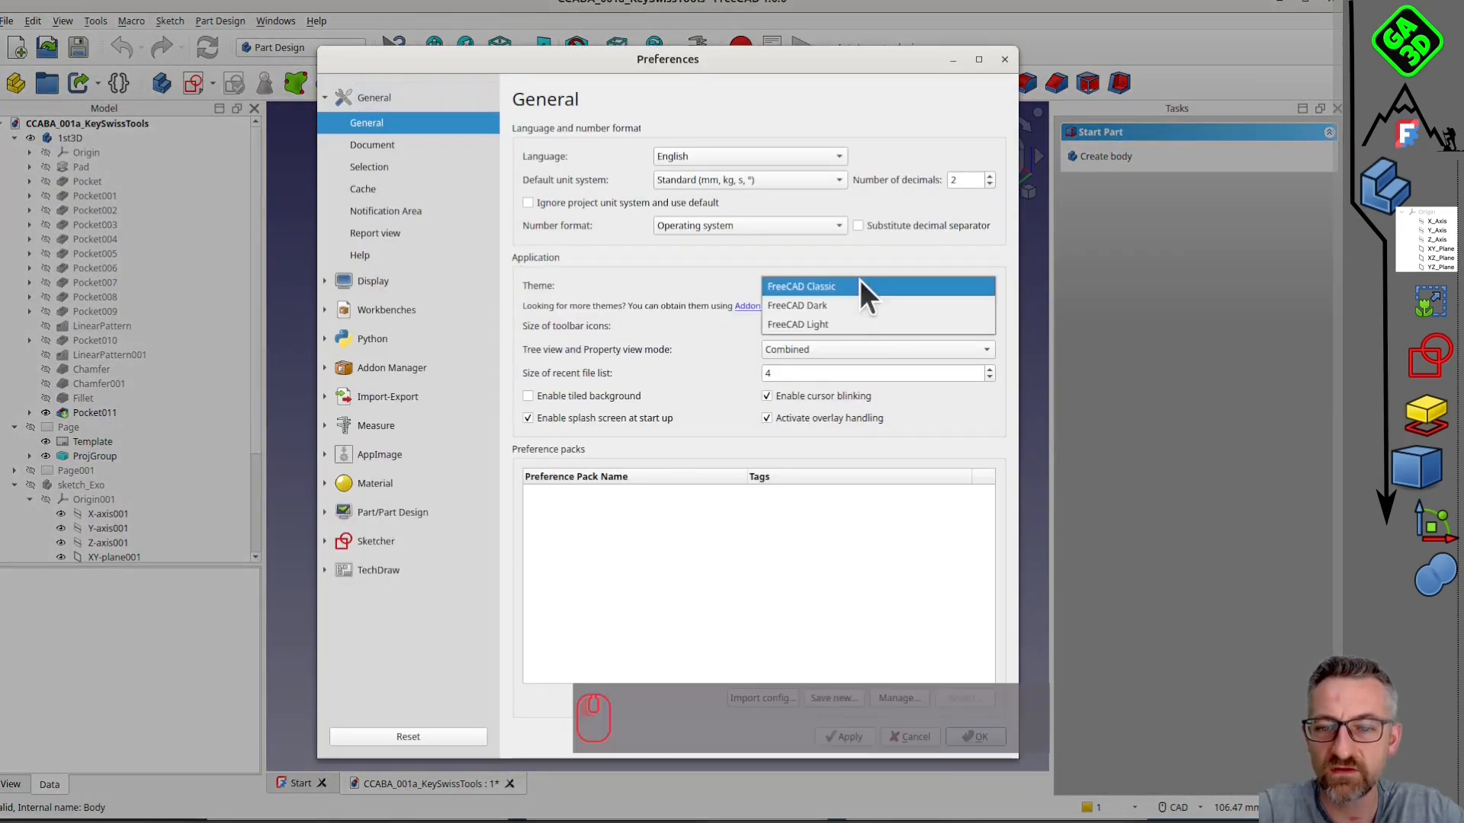
left_click(836, 320)
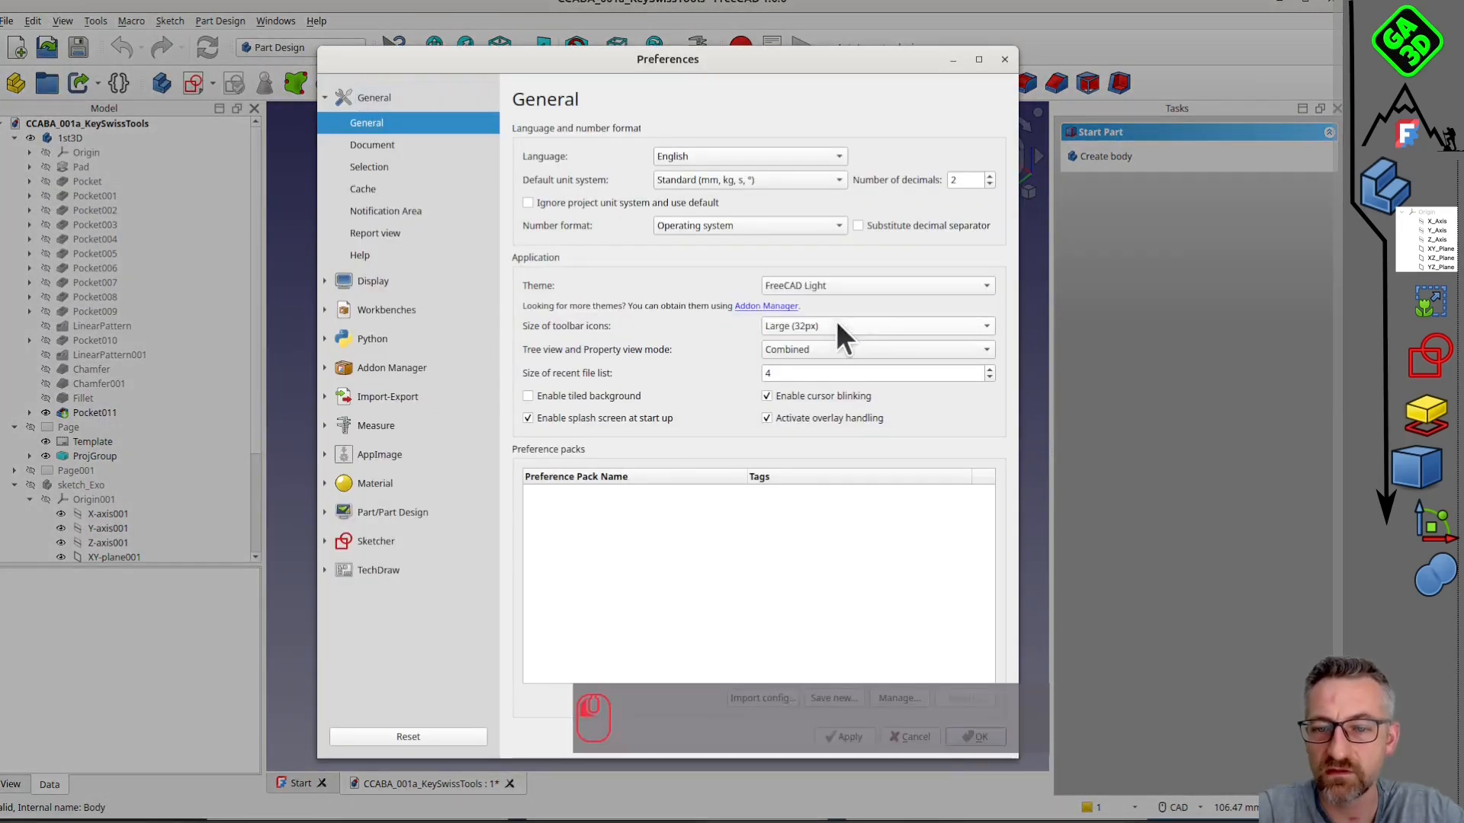
left_click(839, 738)
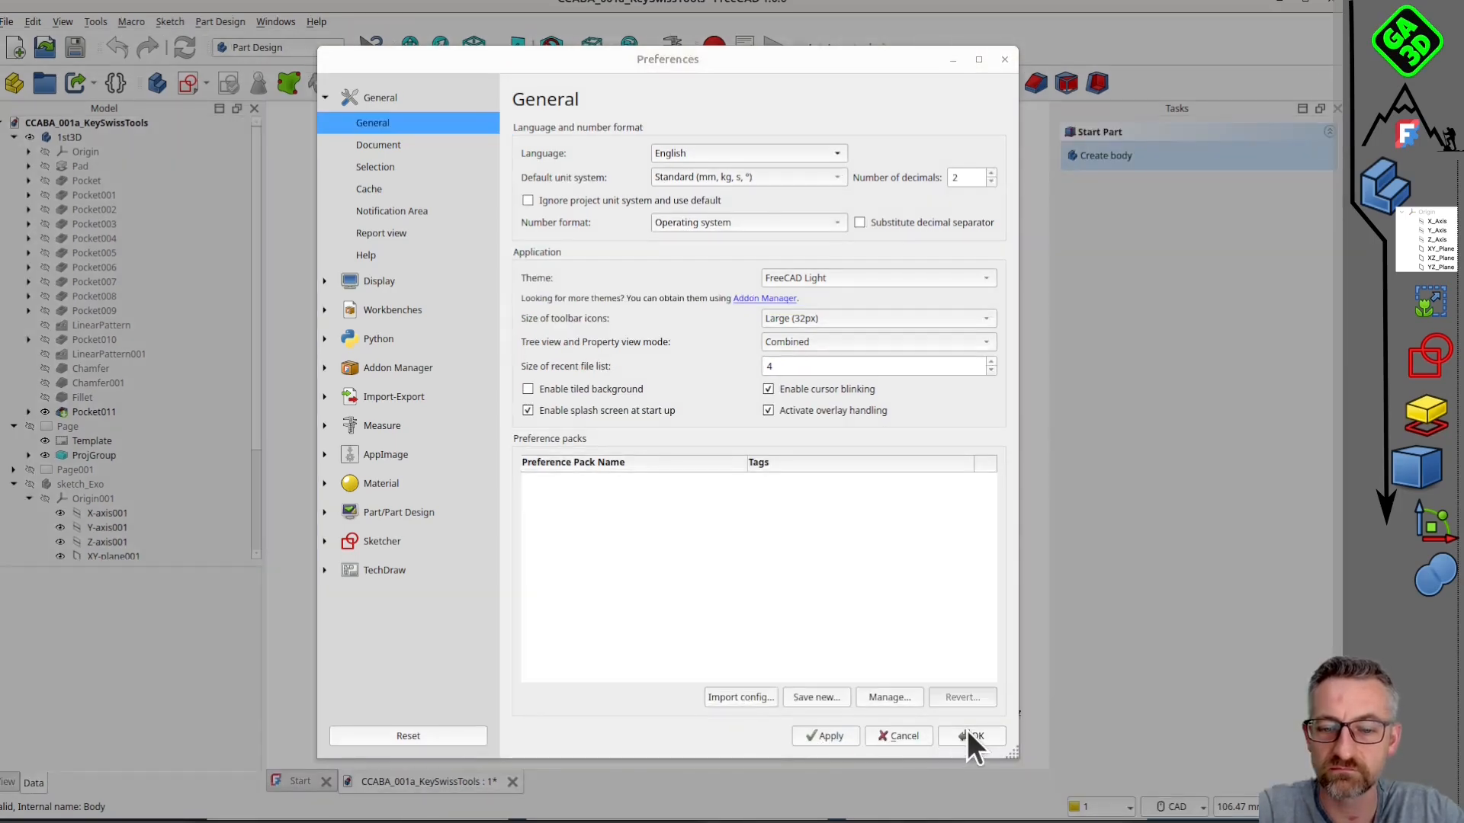
left_click(966, 737)
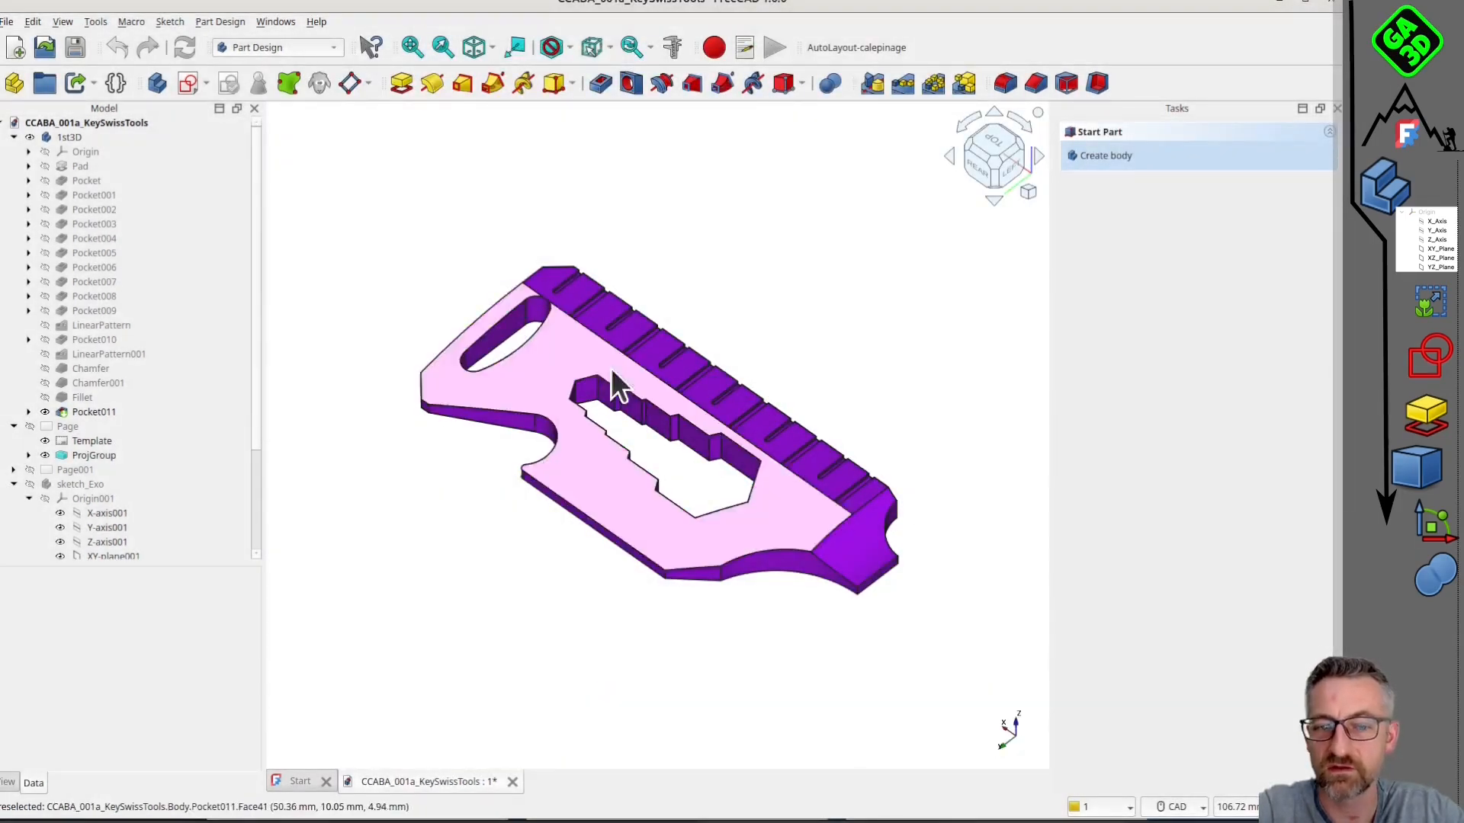
Set the application theme to FreeCAD Dark in the general preferences and confirm the change.
left_click(70, 18)
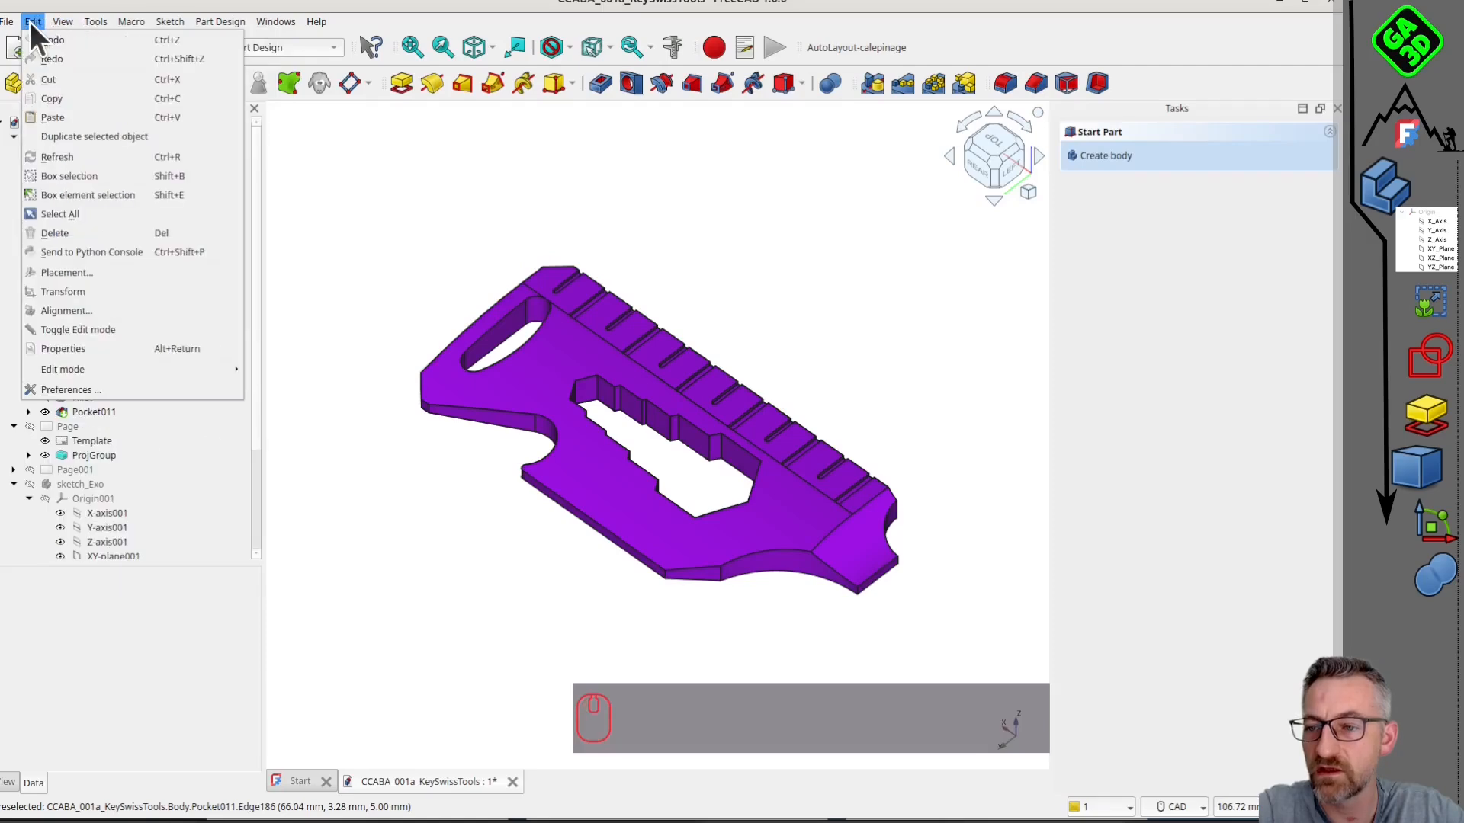
left_click(94, 389)
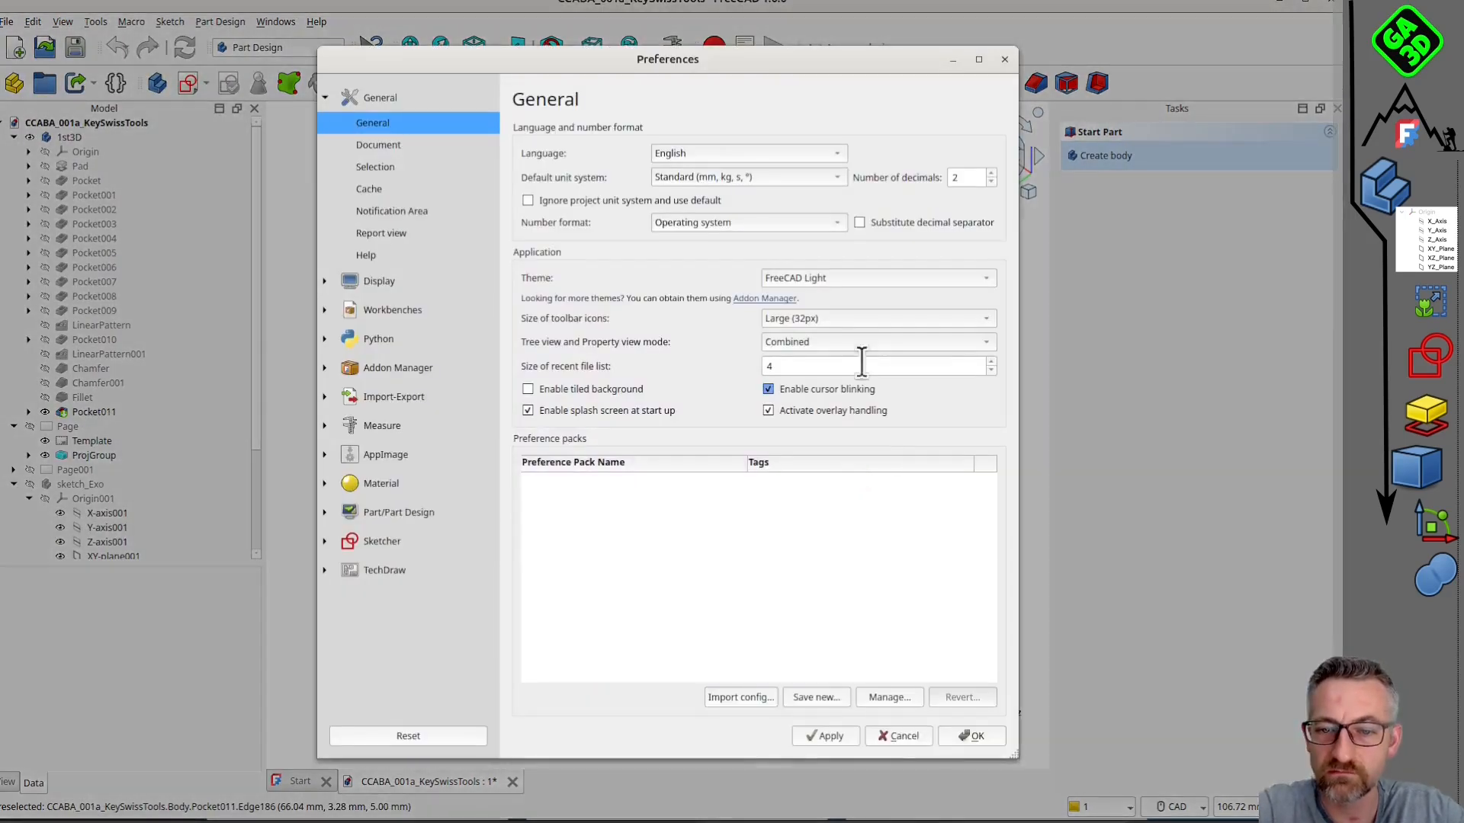
left_click(820, 276)
left_click(825, 261)
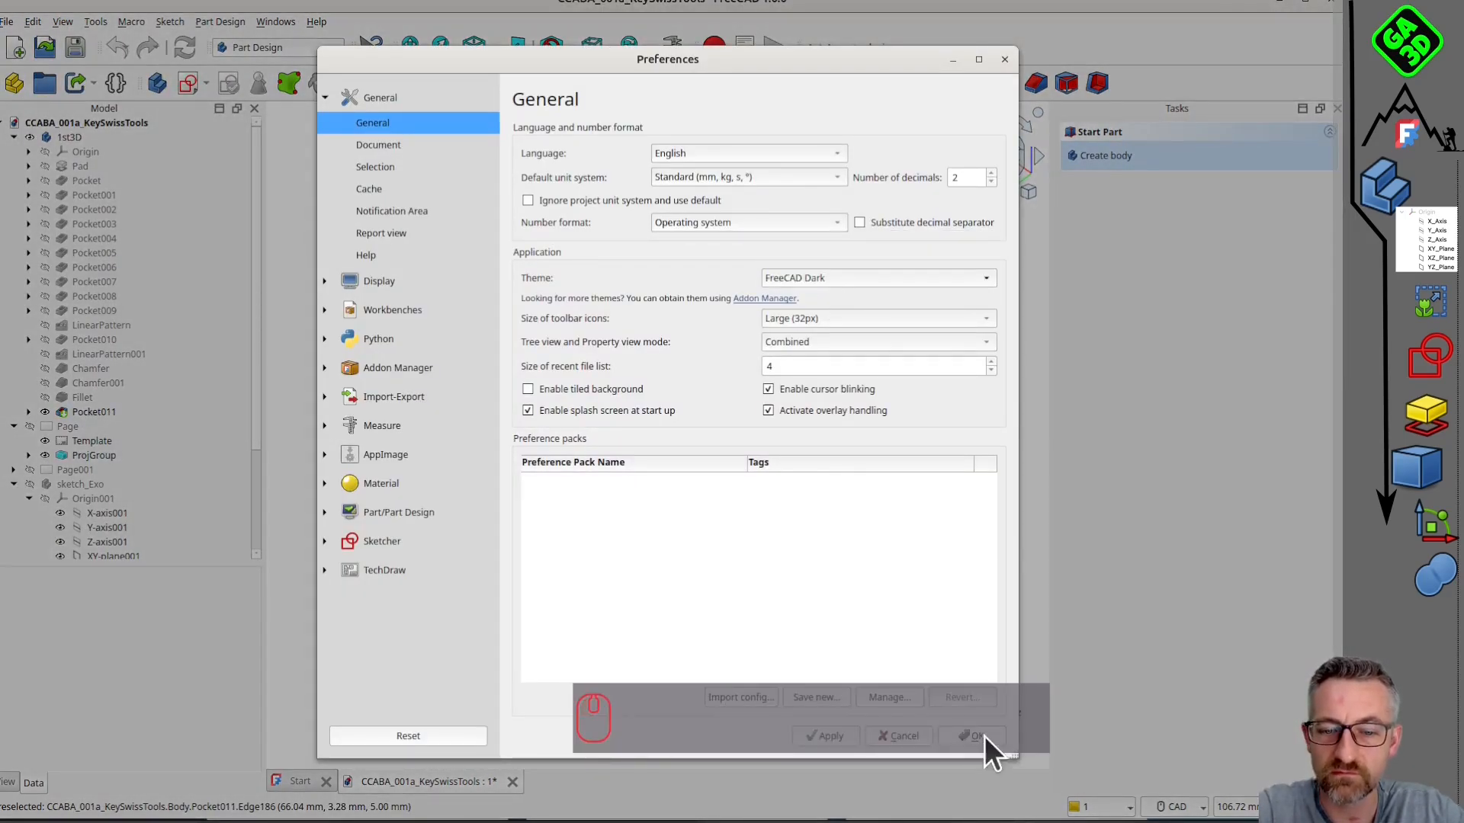
left_click(830, 734)
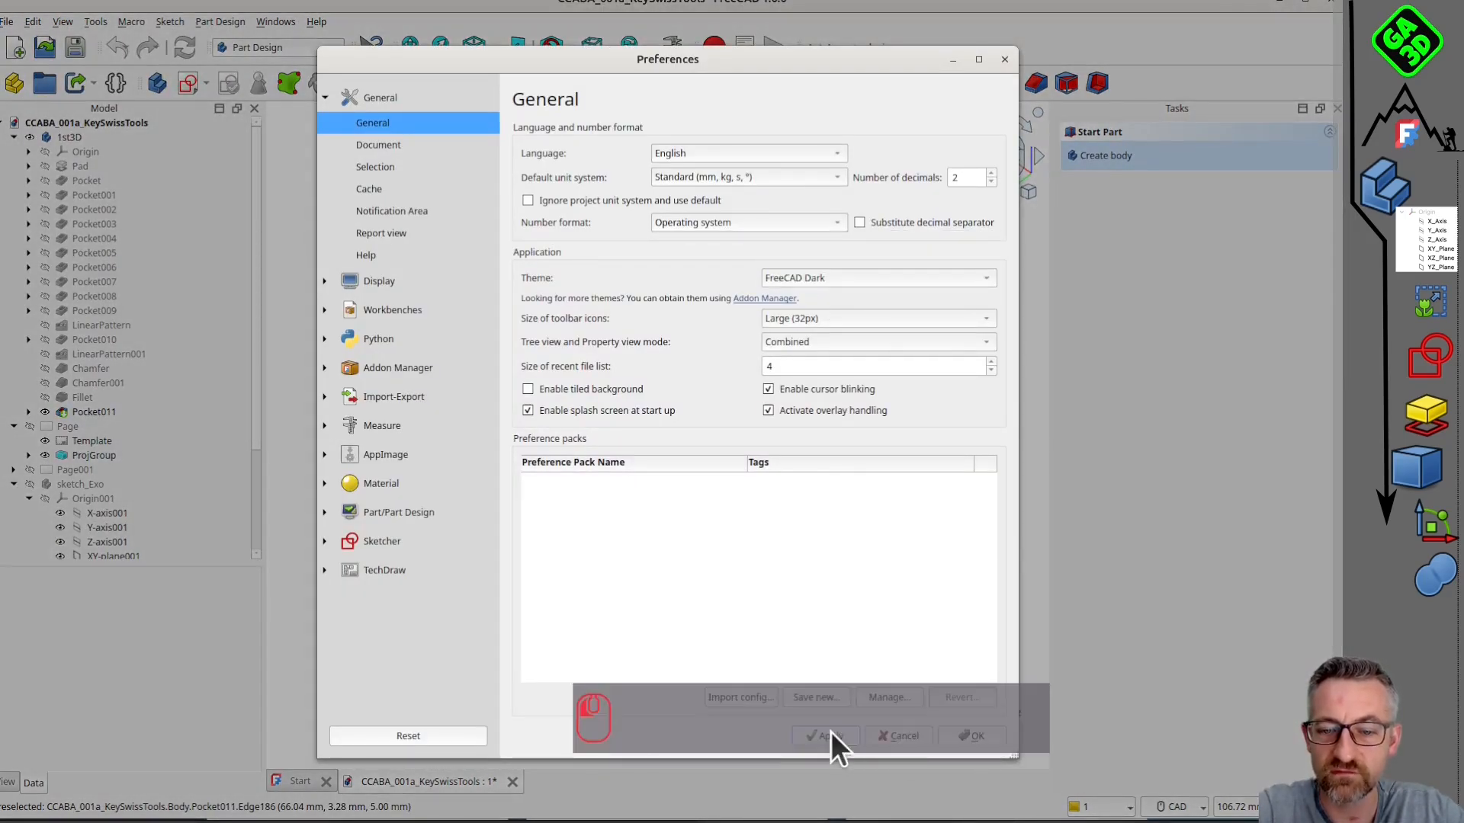
left_click(975, 736)
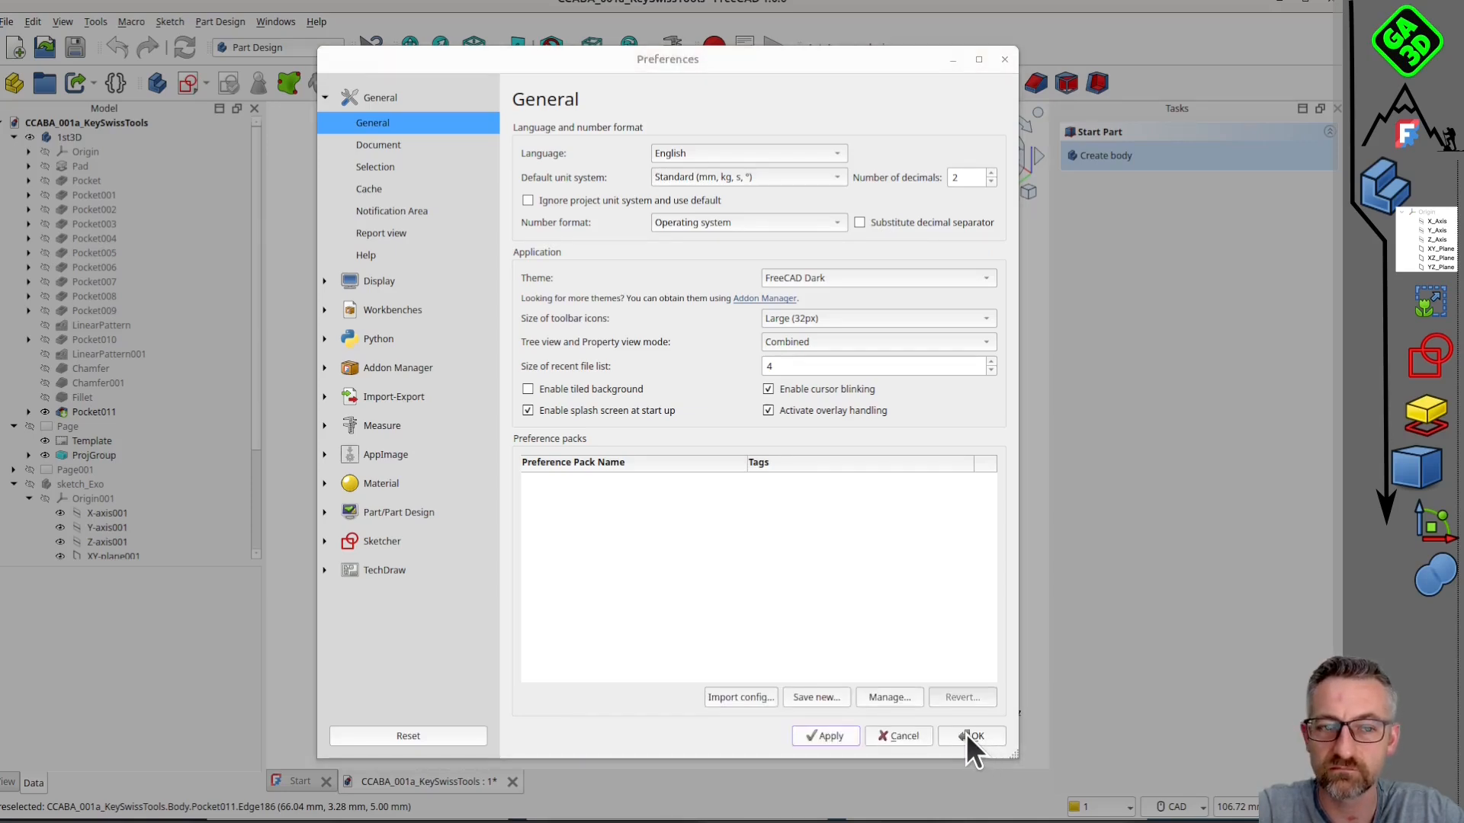
left_click(967, 735)
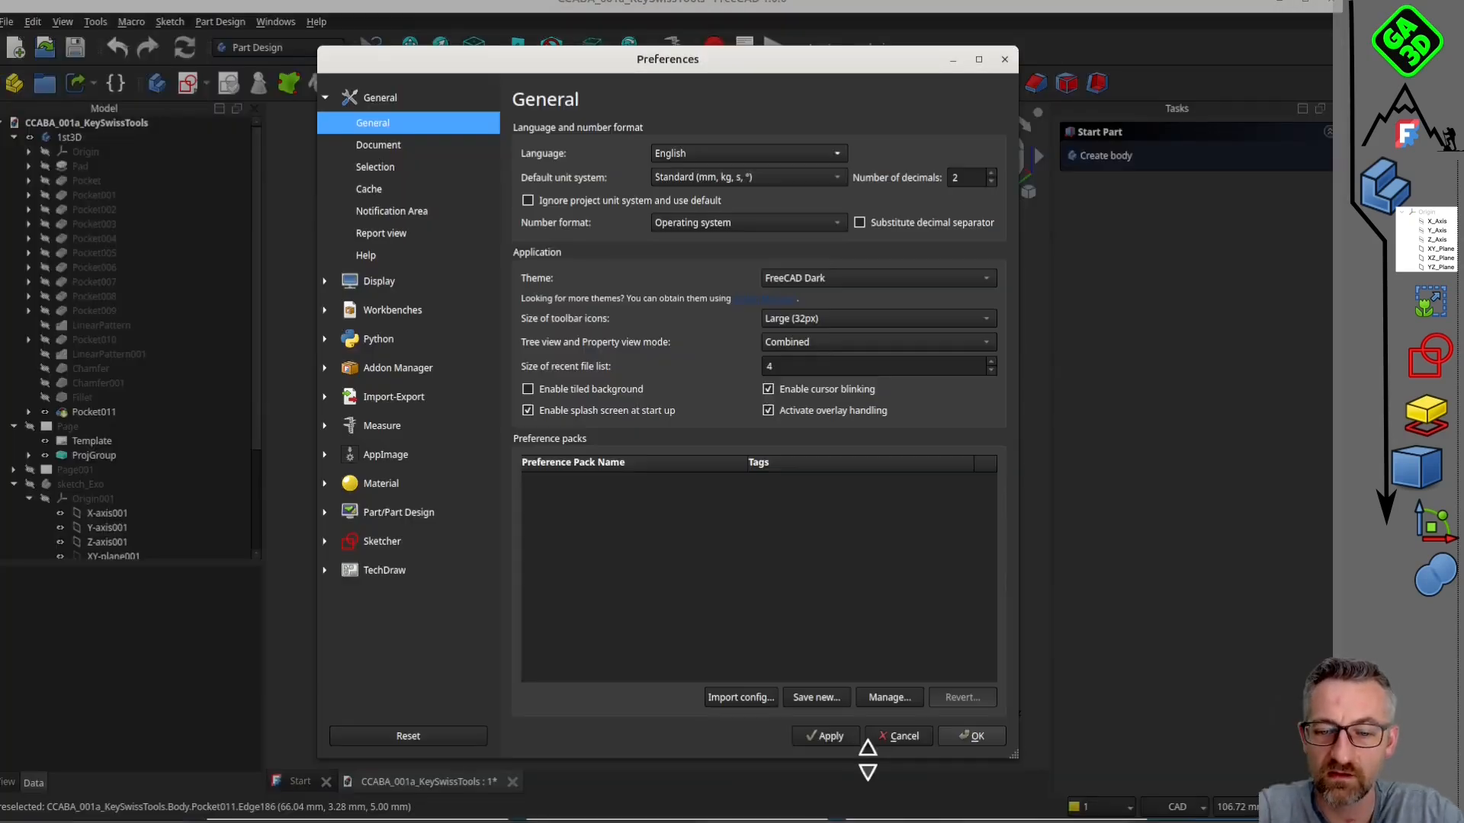
left_click(962, 734)
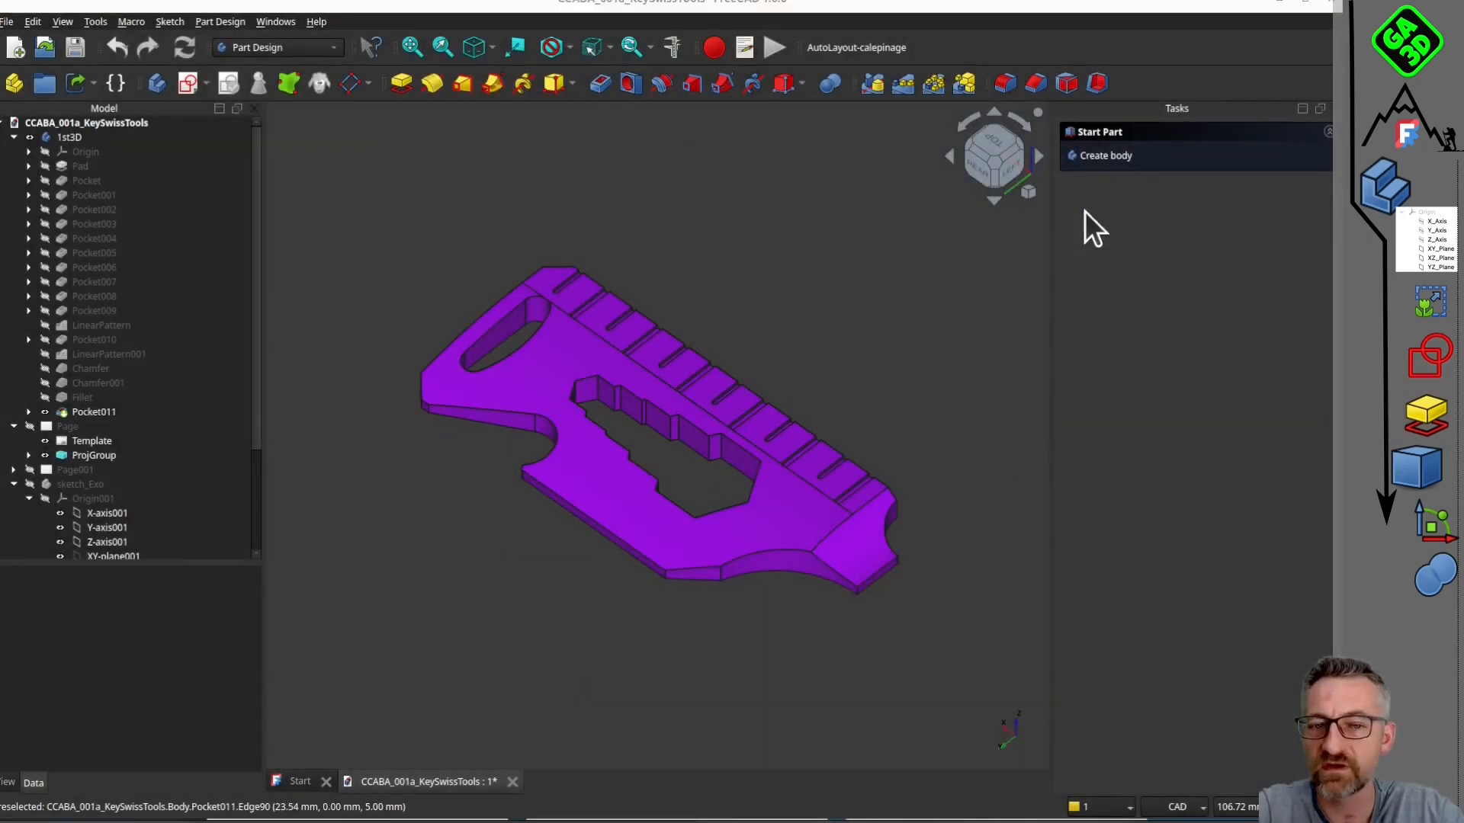
Dock the Tasks pane above the model tree and return it to its own area beside the 3D view.
left_click_drag(1200, 115, 180, 196)
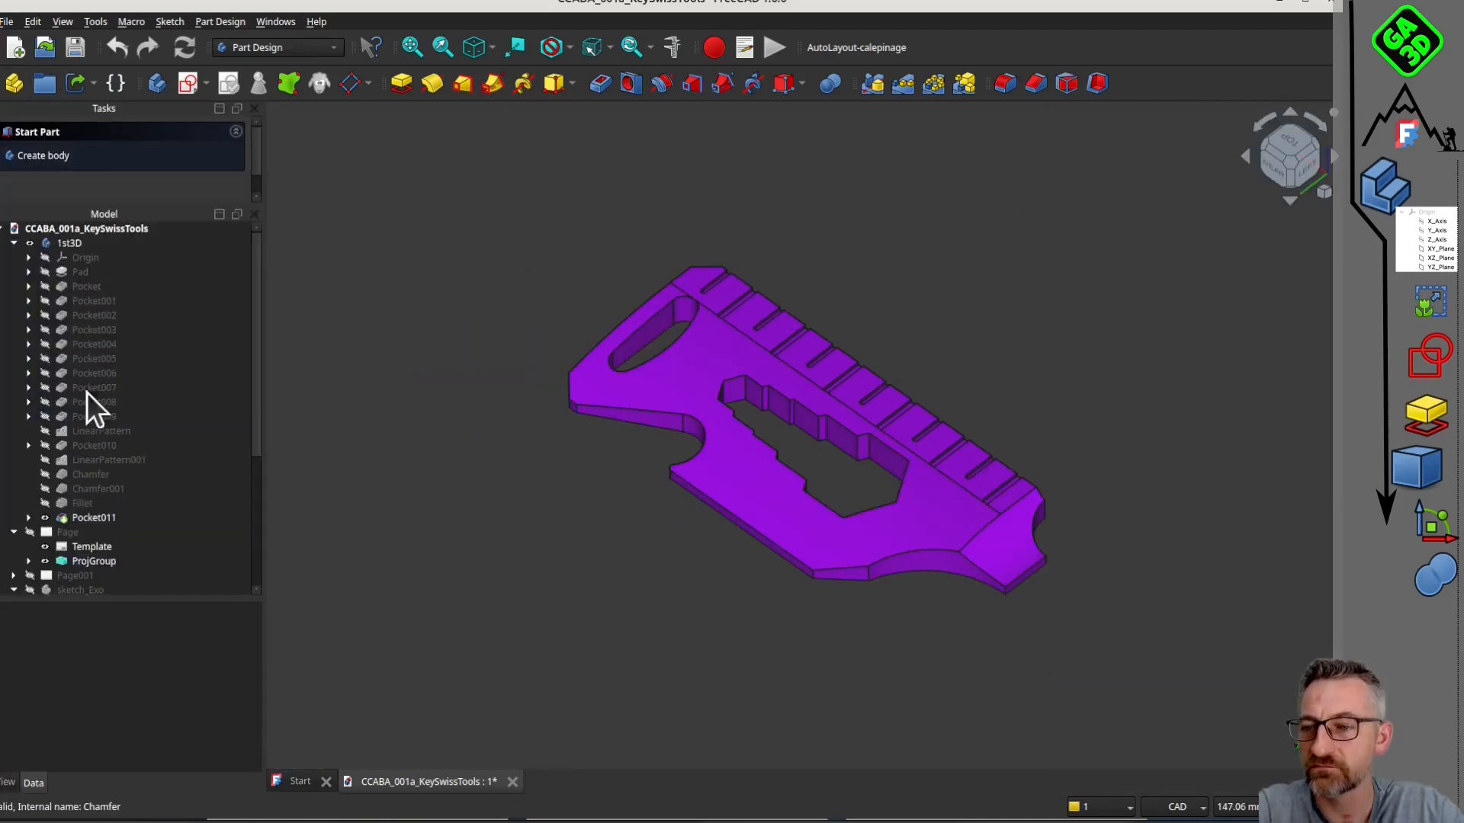
left_click_drag(90, 111, 1244, 249)
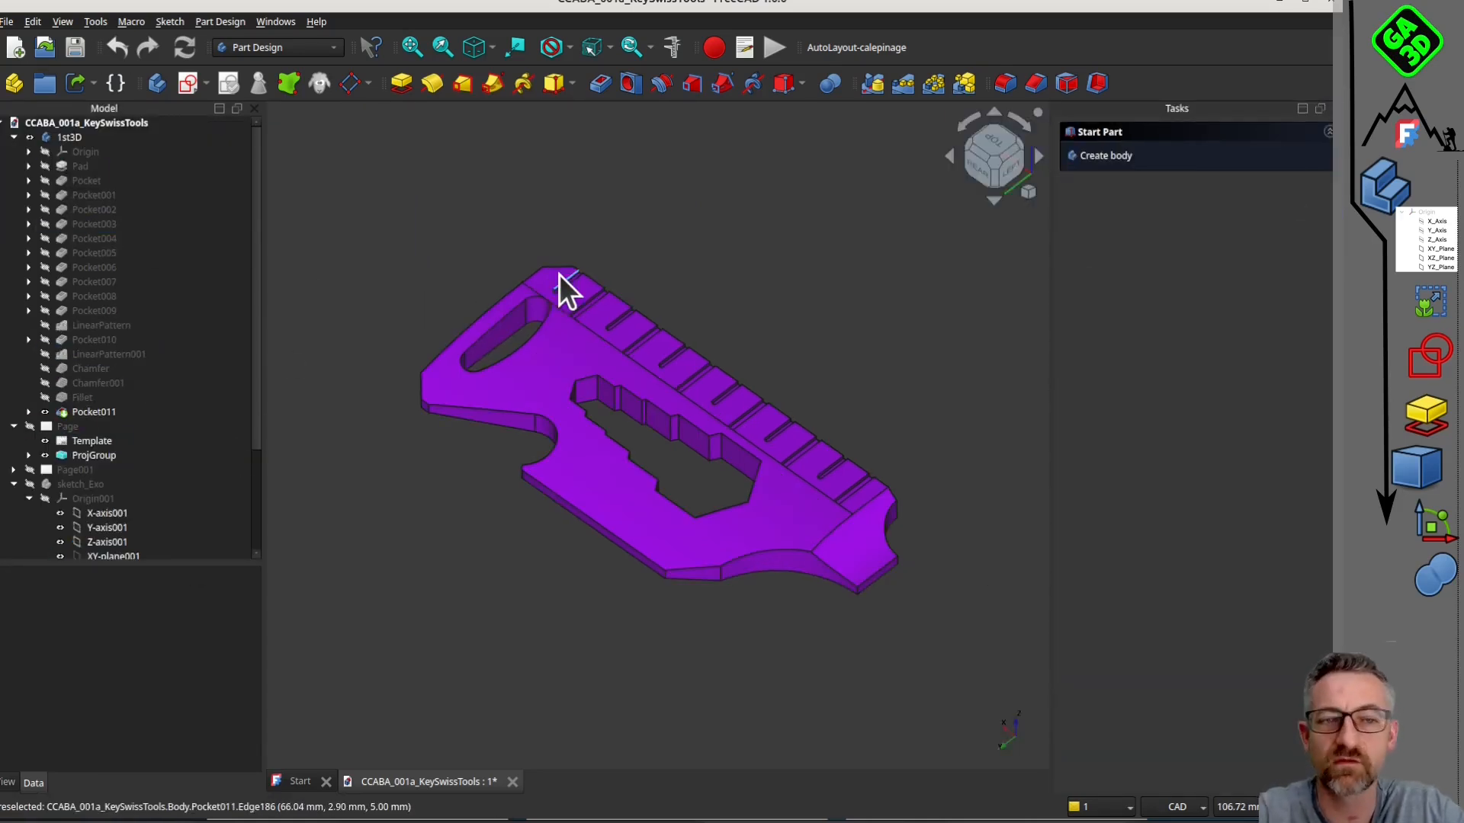
Review the available workbenches, switch to the Part workbench and return to Part Design.
left_click(333, 49)
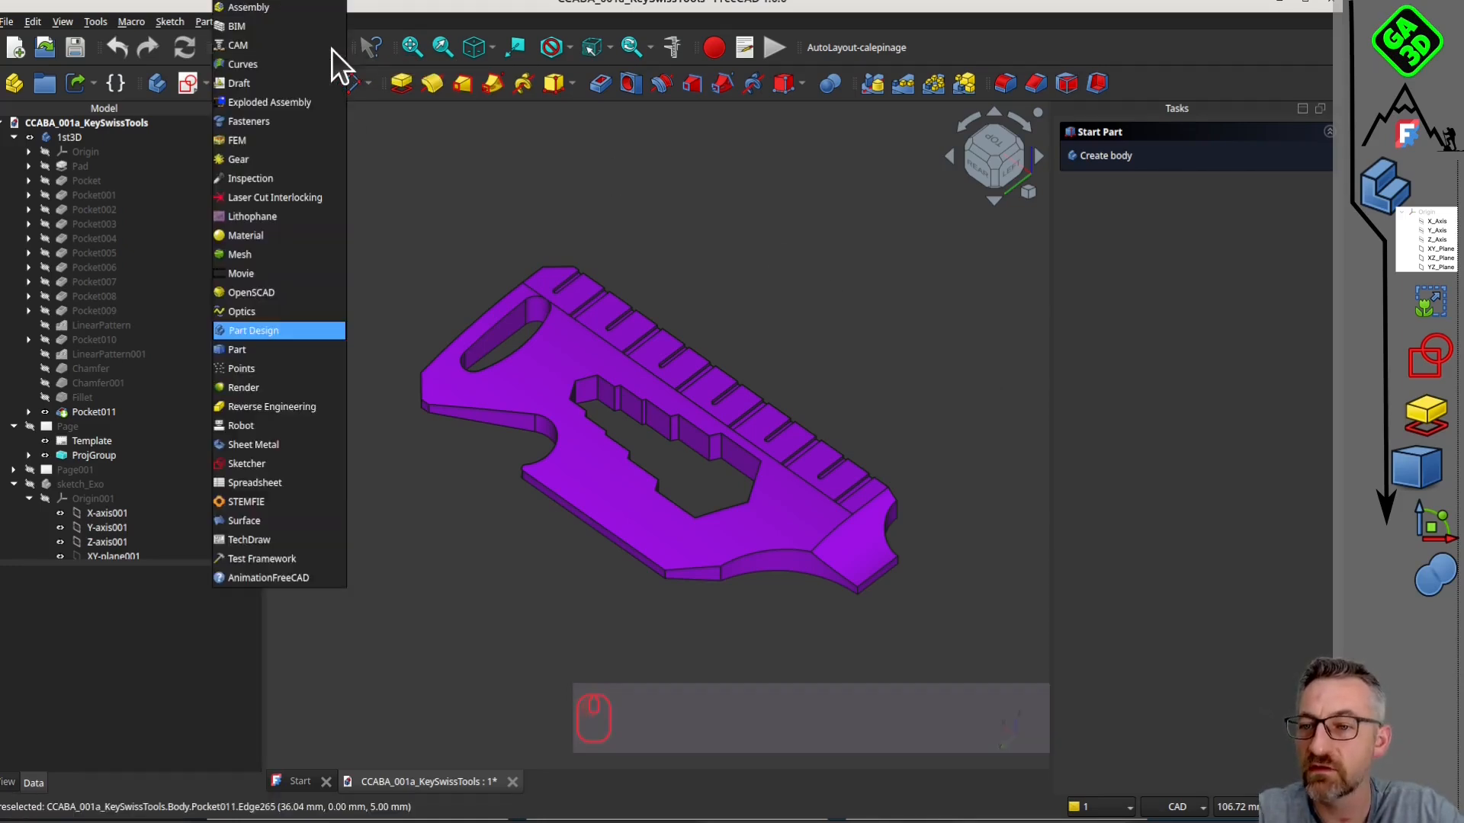
left_click(281, 331)
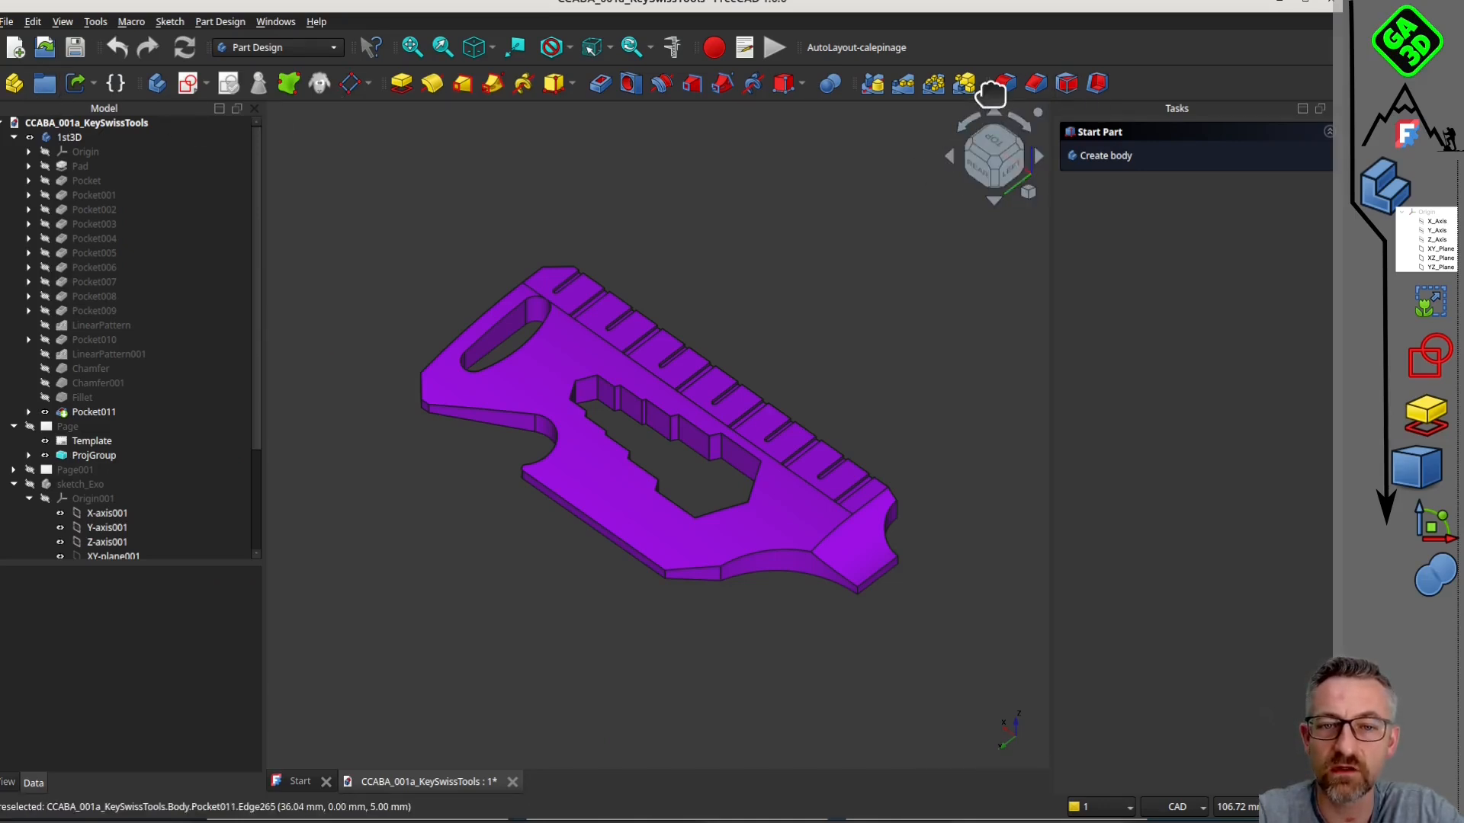
mouse_move(989, 85)
left_mouse_down()
mouse_move(964, 51)
mouse_move(1029, 98)
mouse_move(999, 86)
left_mouse_up()
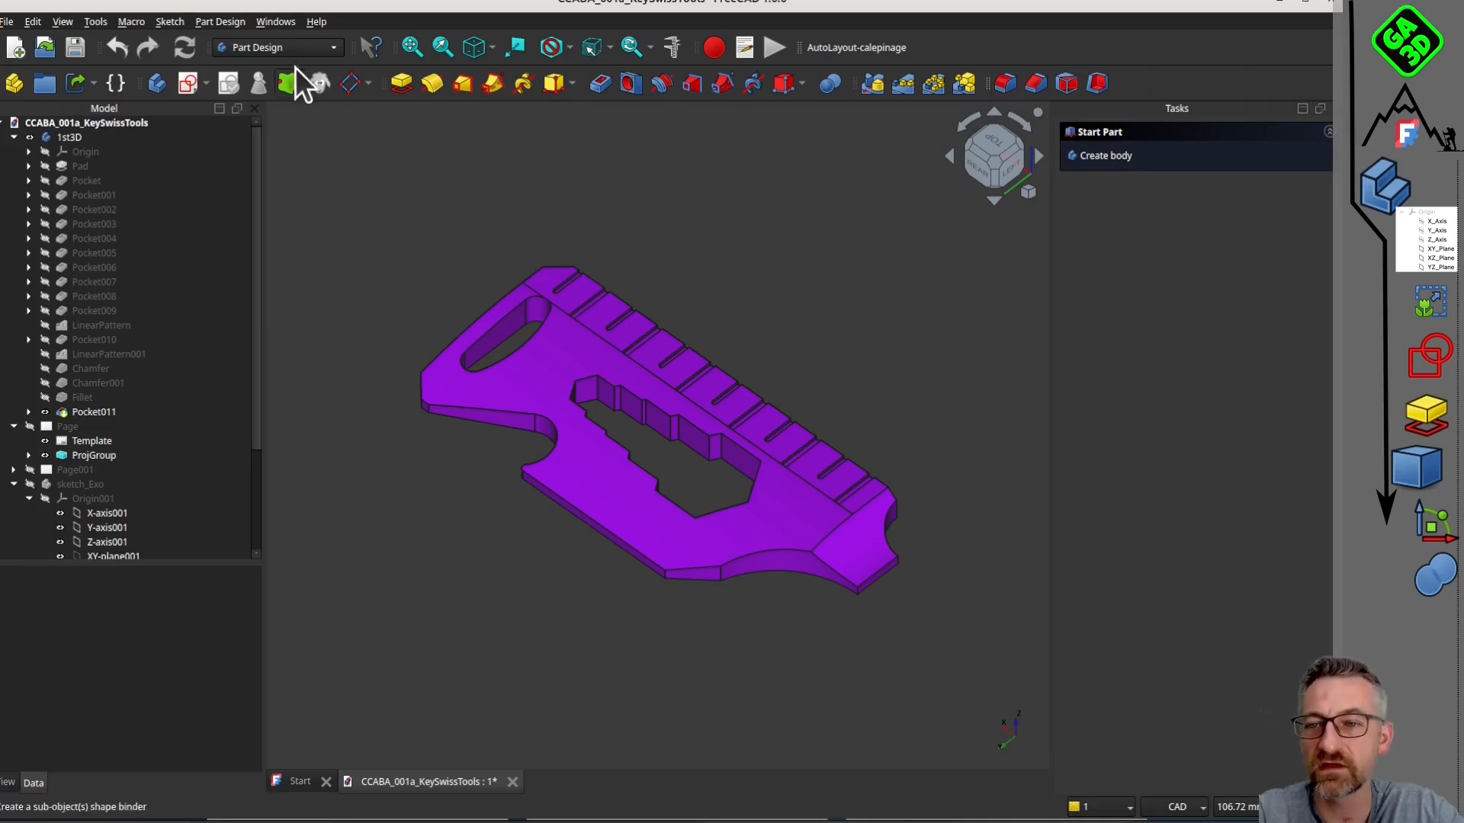
left_click(323, 48)
left_click(286, 364)
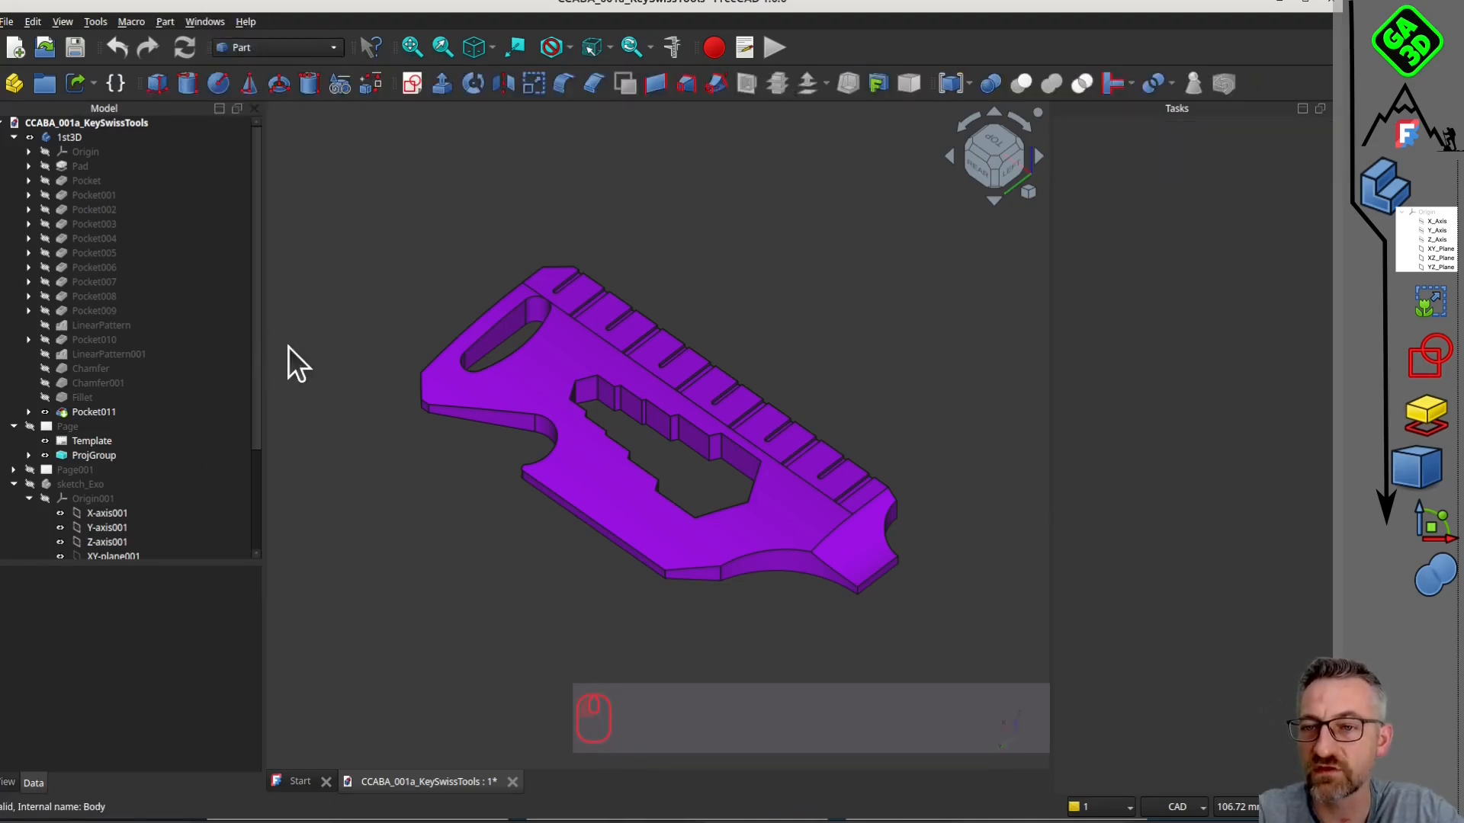
left_click(333, 49)
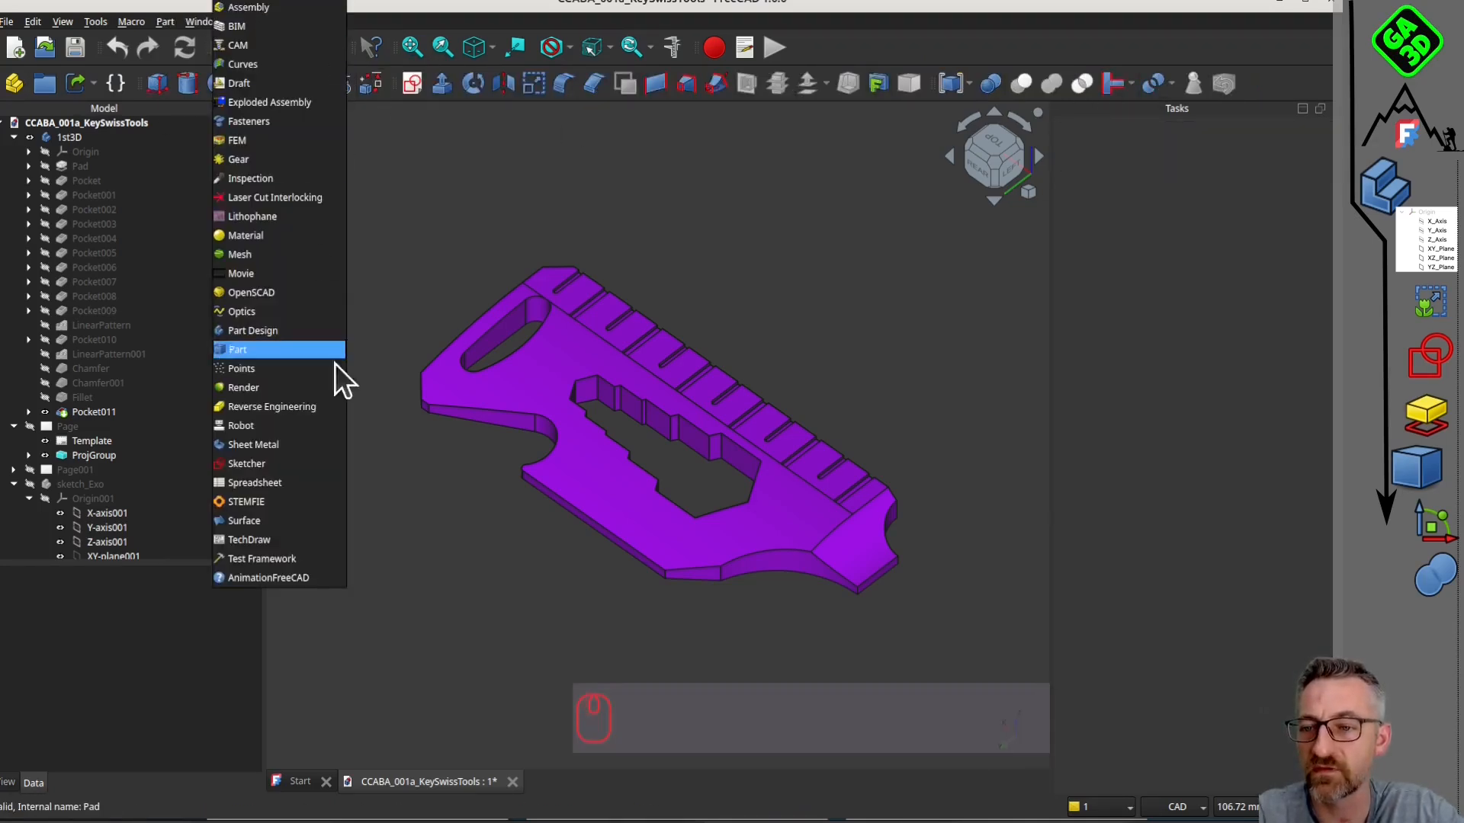
left_click(290, 336)
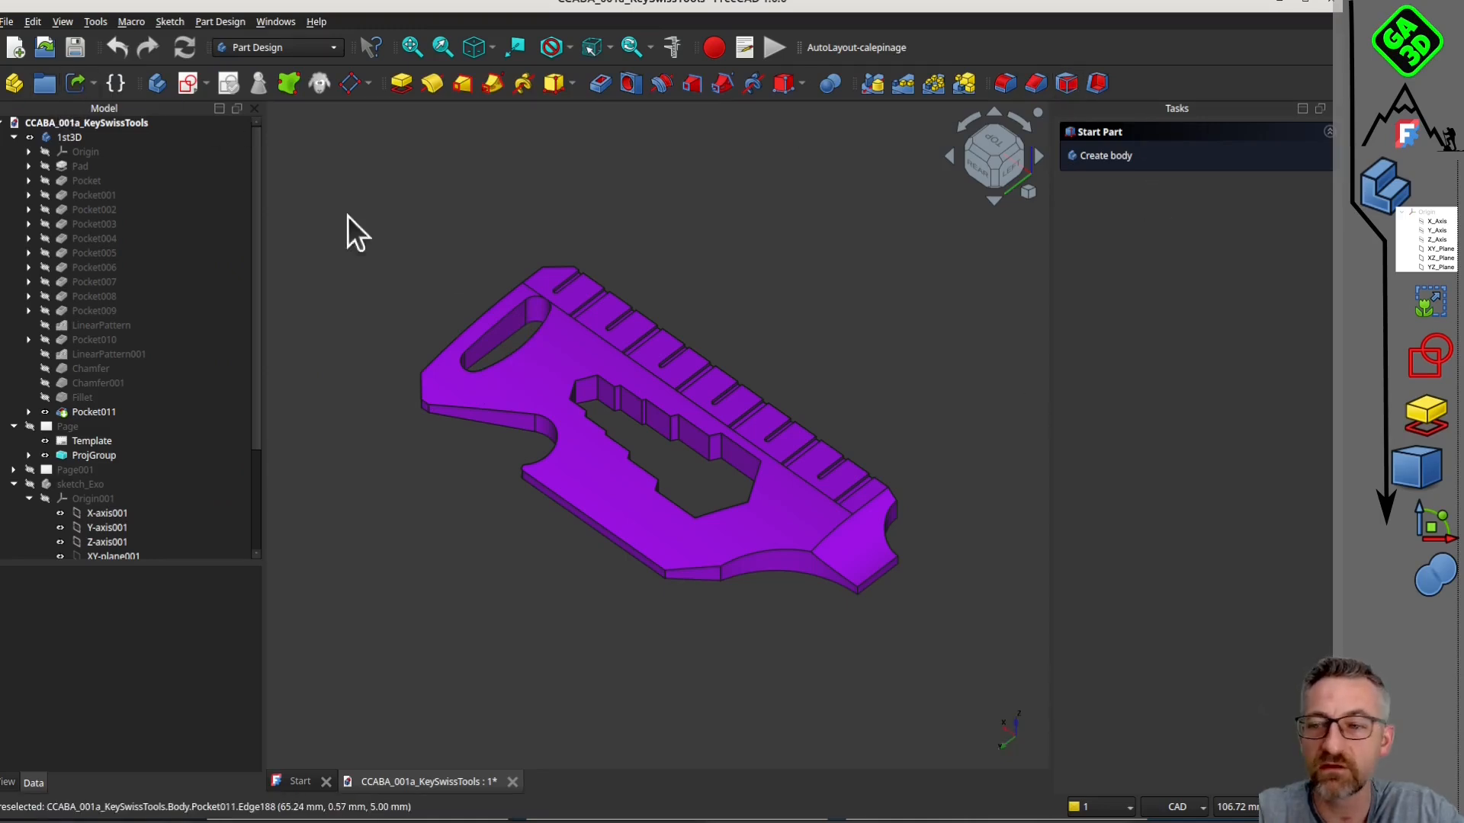
Bring up CCBB_MEMO.pdf, look through its three pages on the Part Design cycle and return to FreeCAD.
left_click(6, 369)
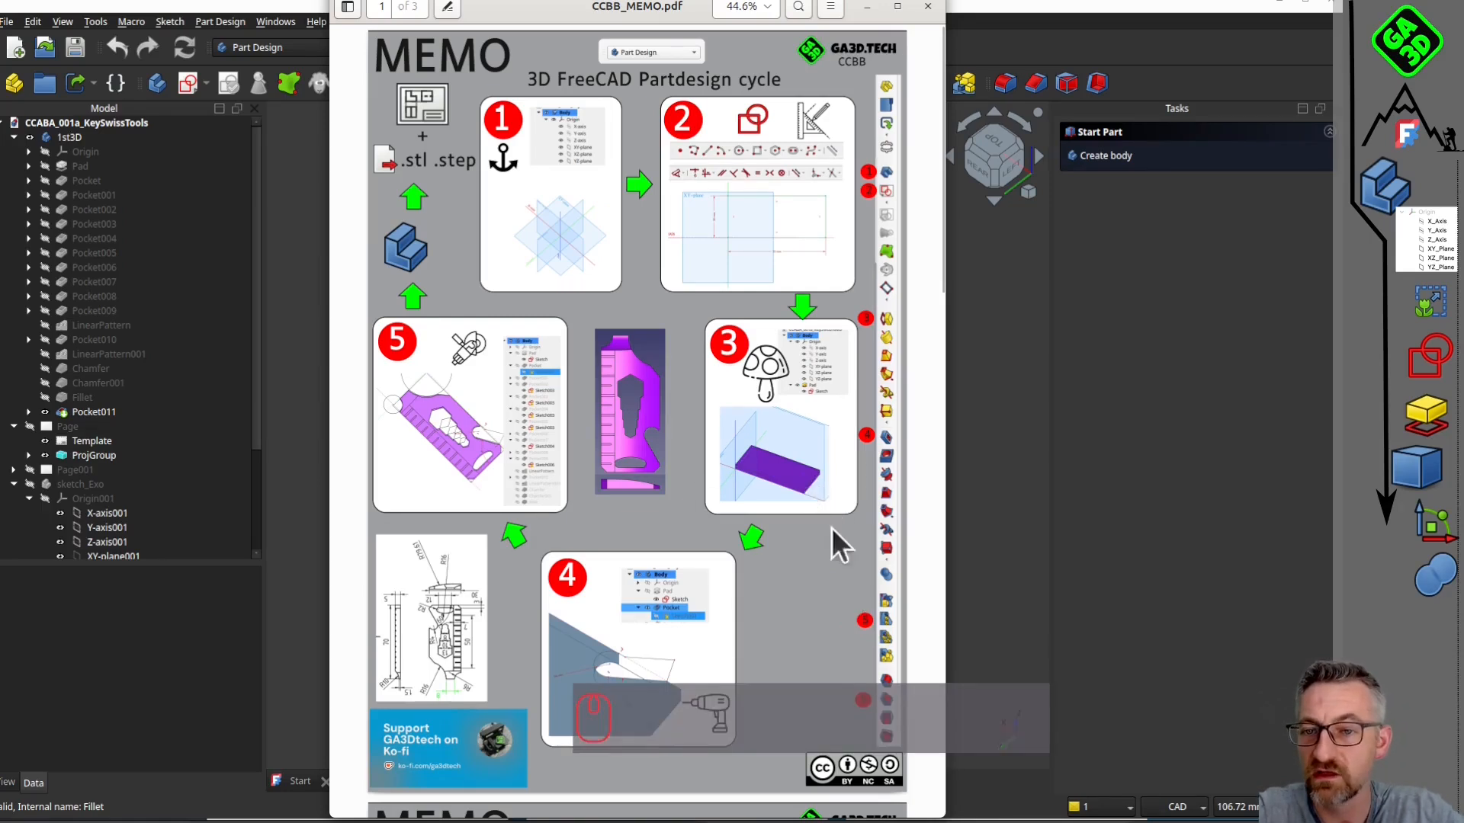
scroll(817, 301, "down", 10)
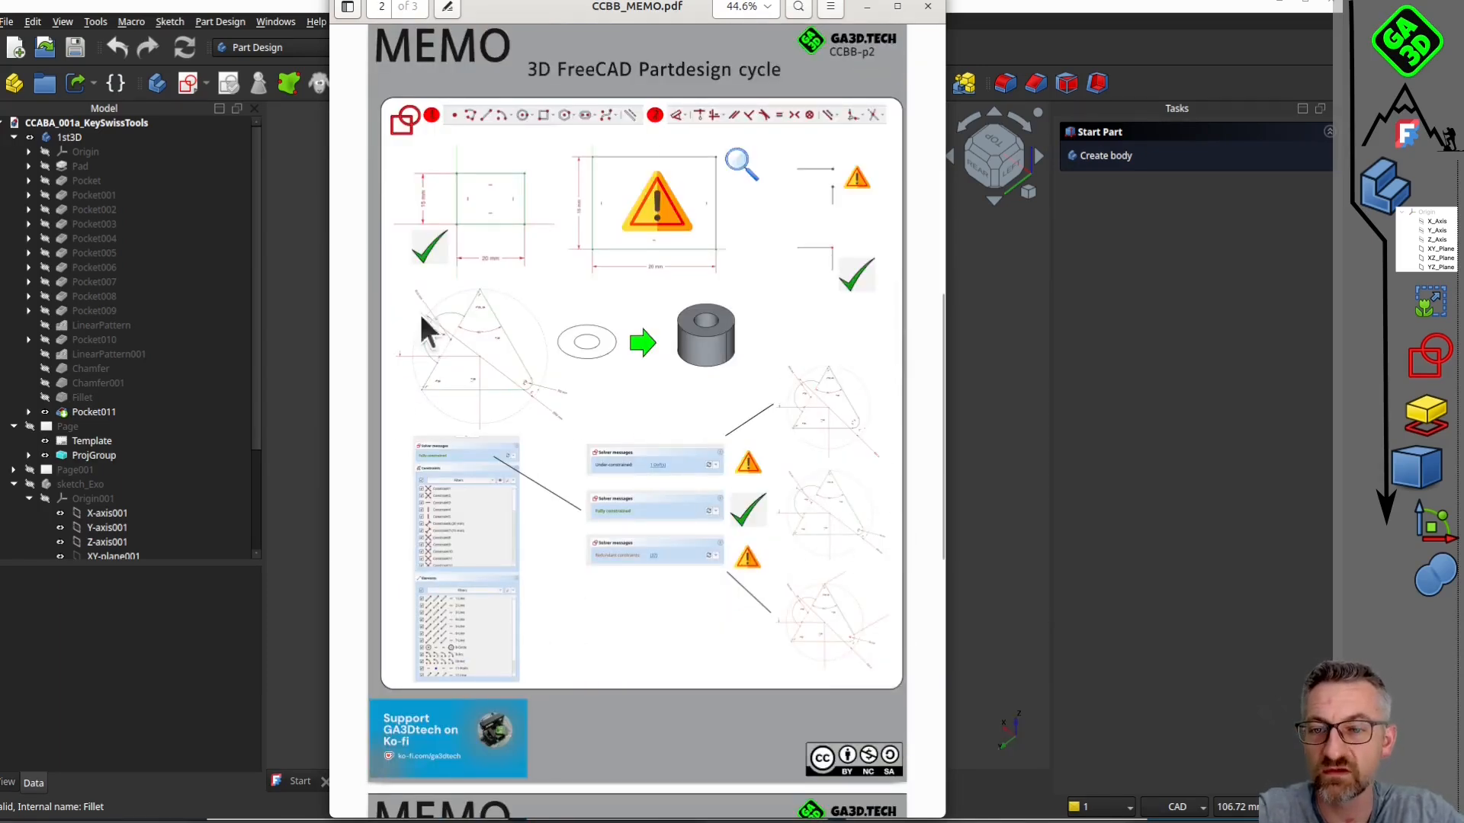
scroll(810, 450, "down", 10)
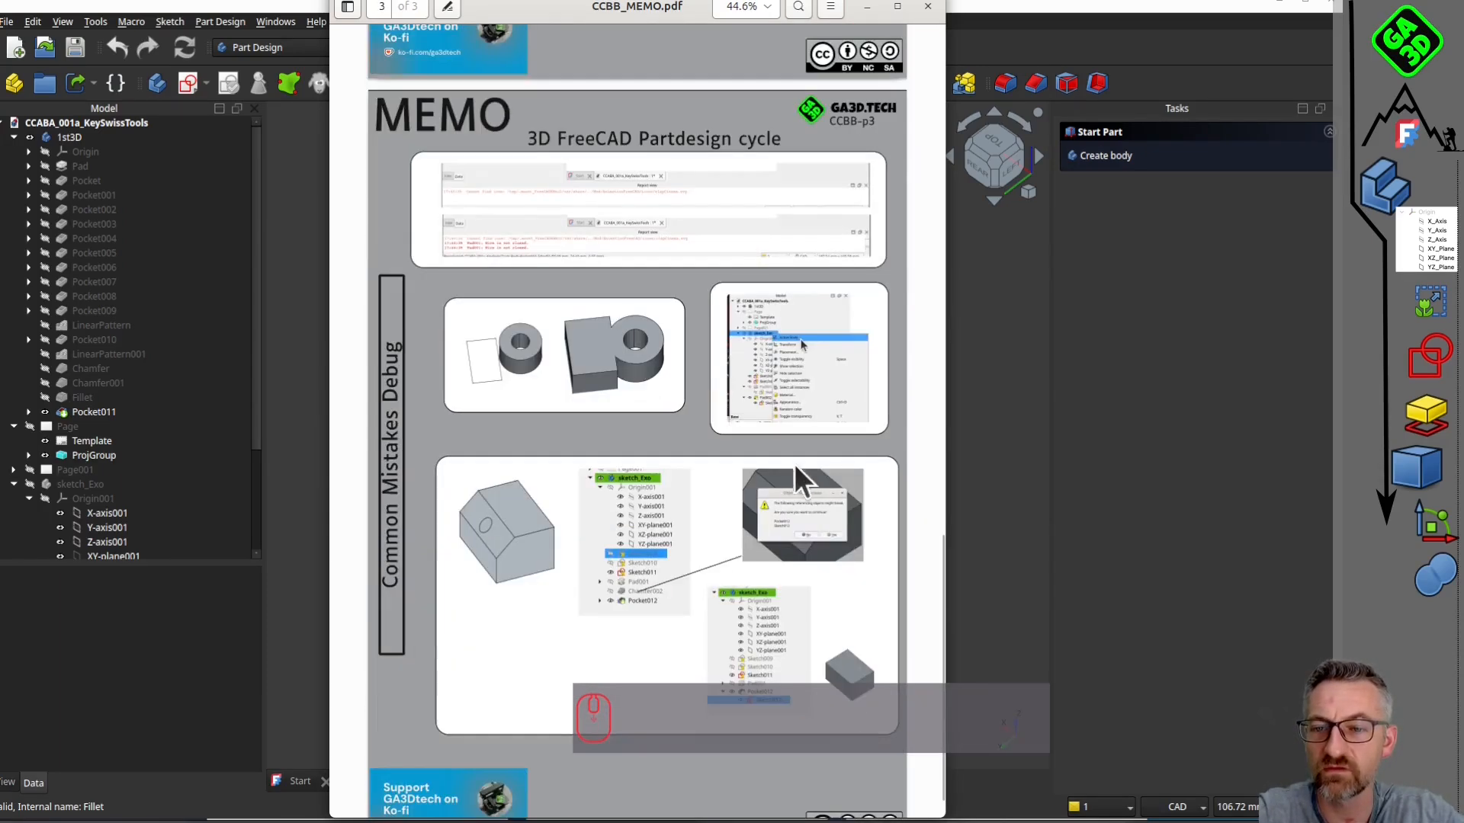
scroll(674, 613, "up", 20)
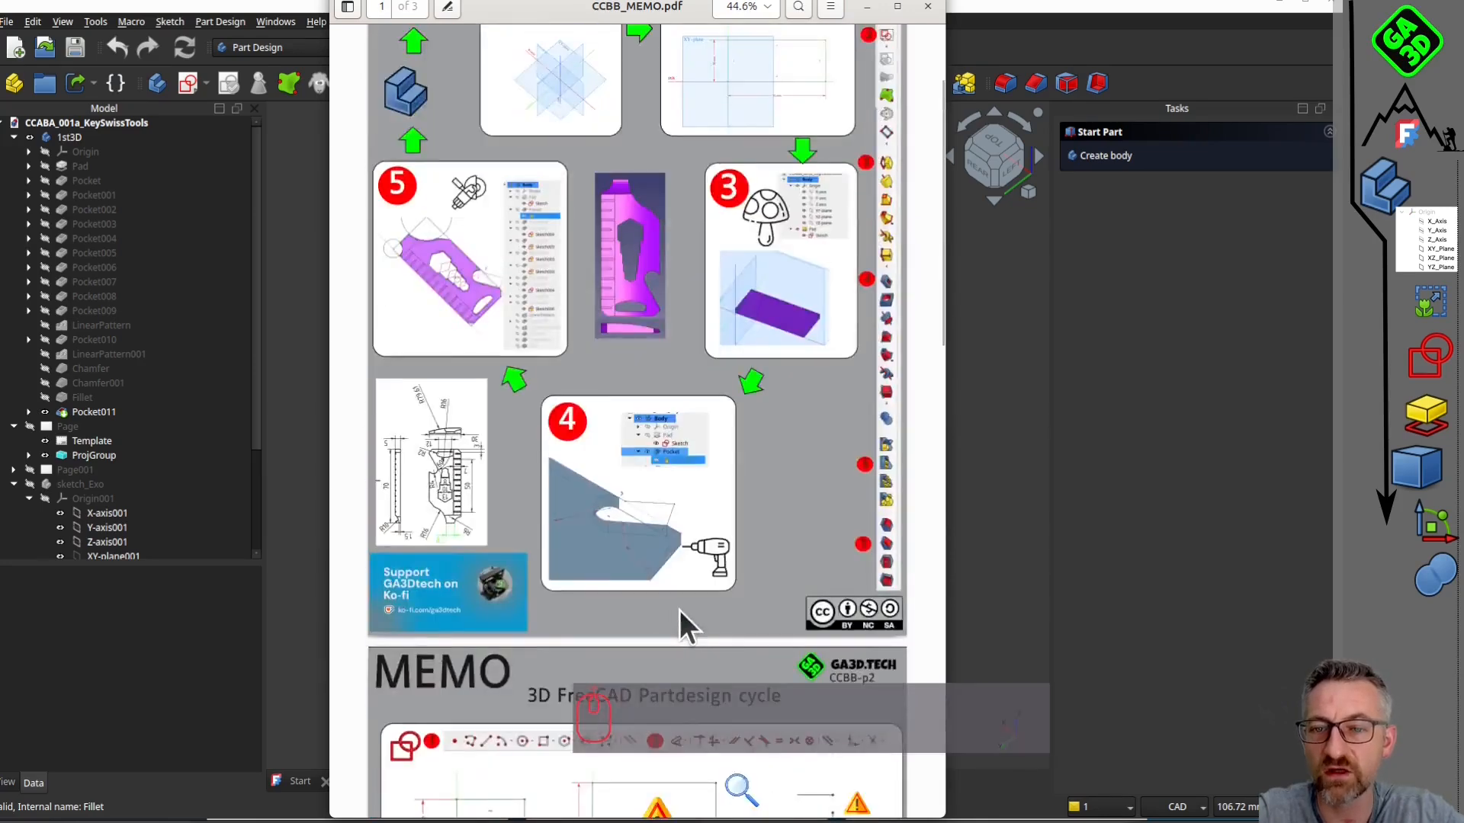
left_click(983, 377)
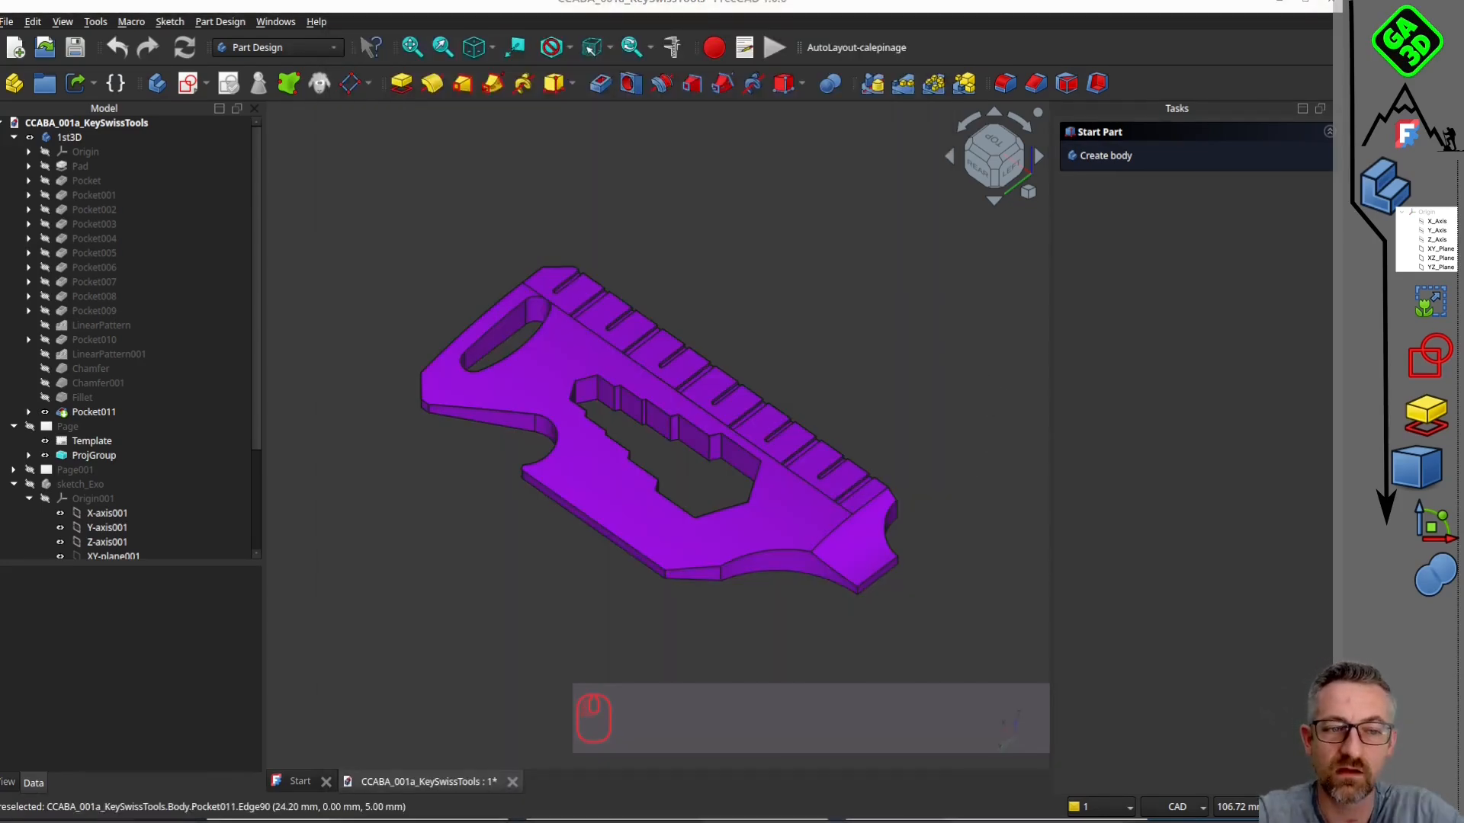
Create a new empty document alongside the open CCABA_001a_KeySwissTools file.
scroll(693, 389, "up", 1)
mouse_move(836, 405)
middle_mouse_down()
mouse_move(912, 401)
mouse_move(854, 415)
middle_mouse_up()
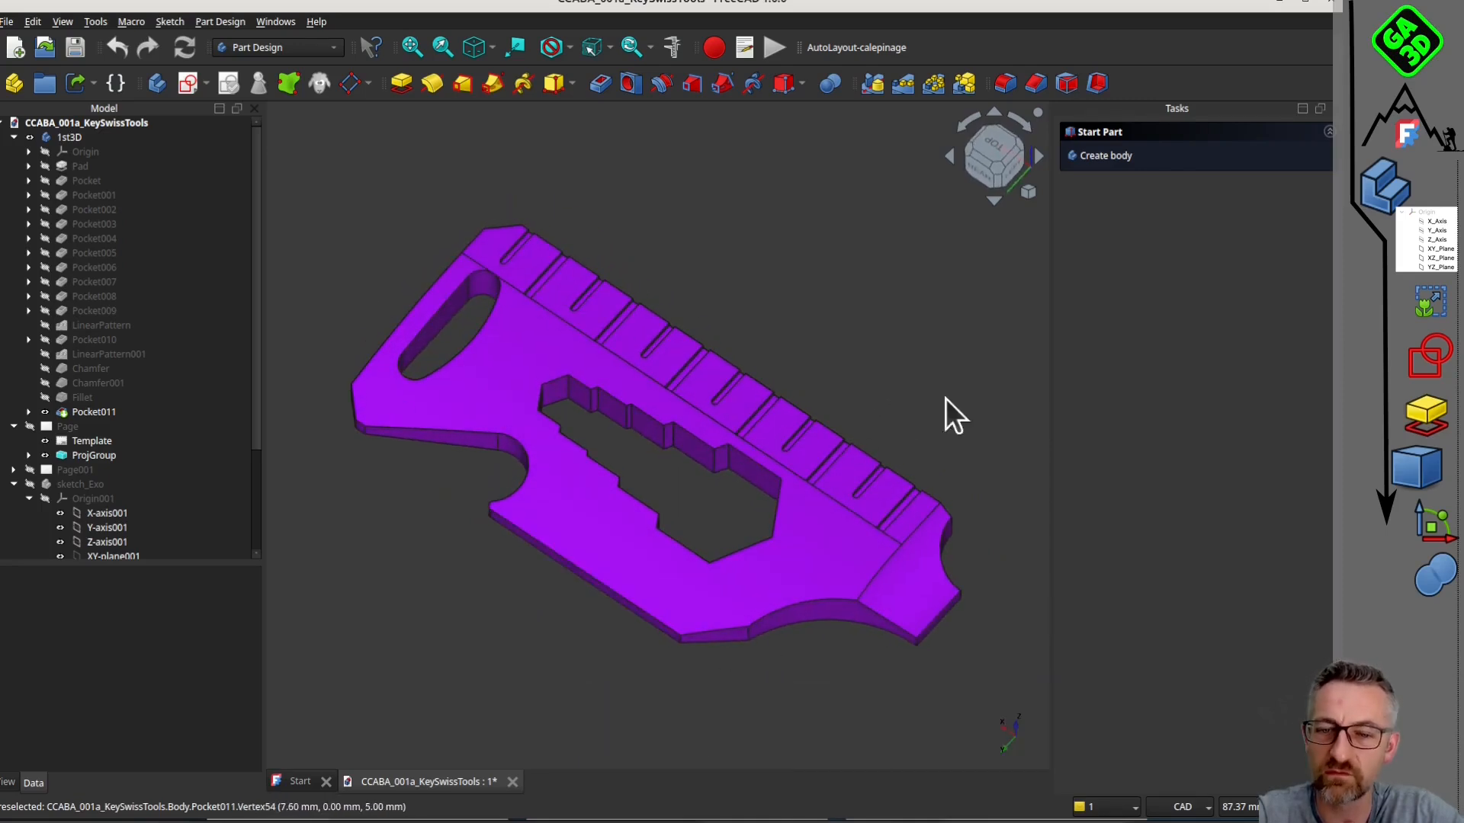
scroll(682, 301, "down", 2)
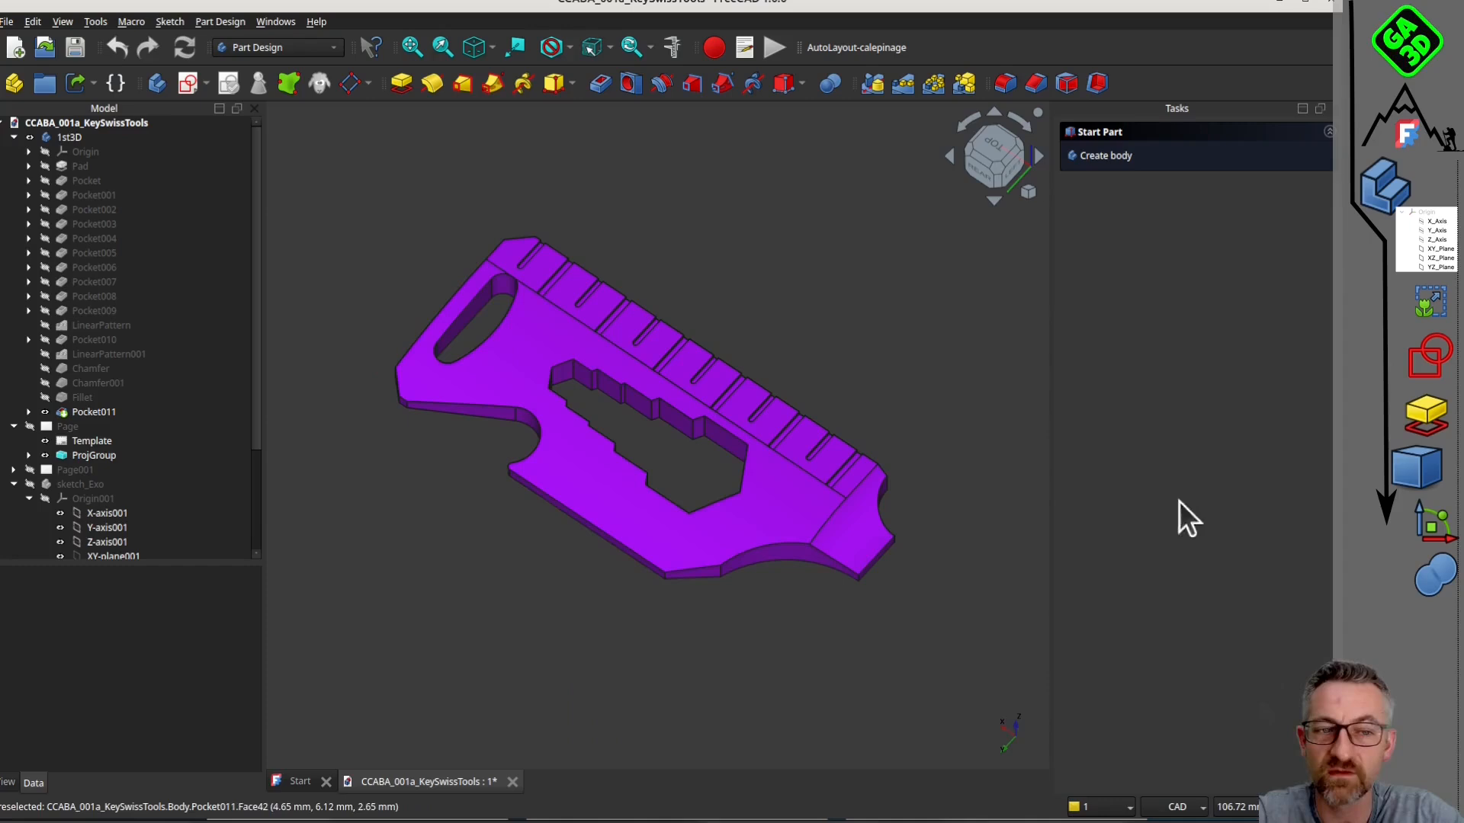
left_click(15, 51)
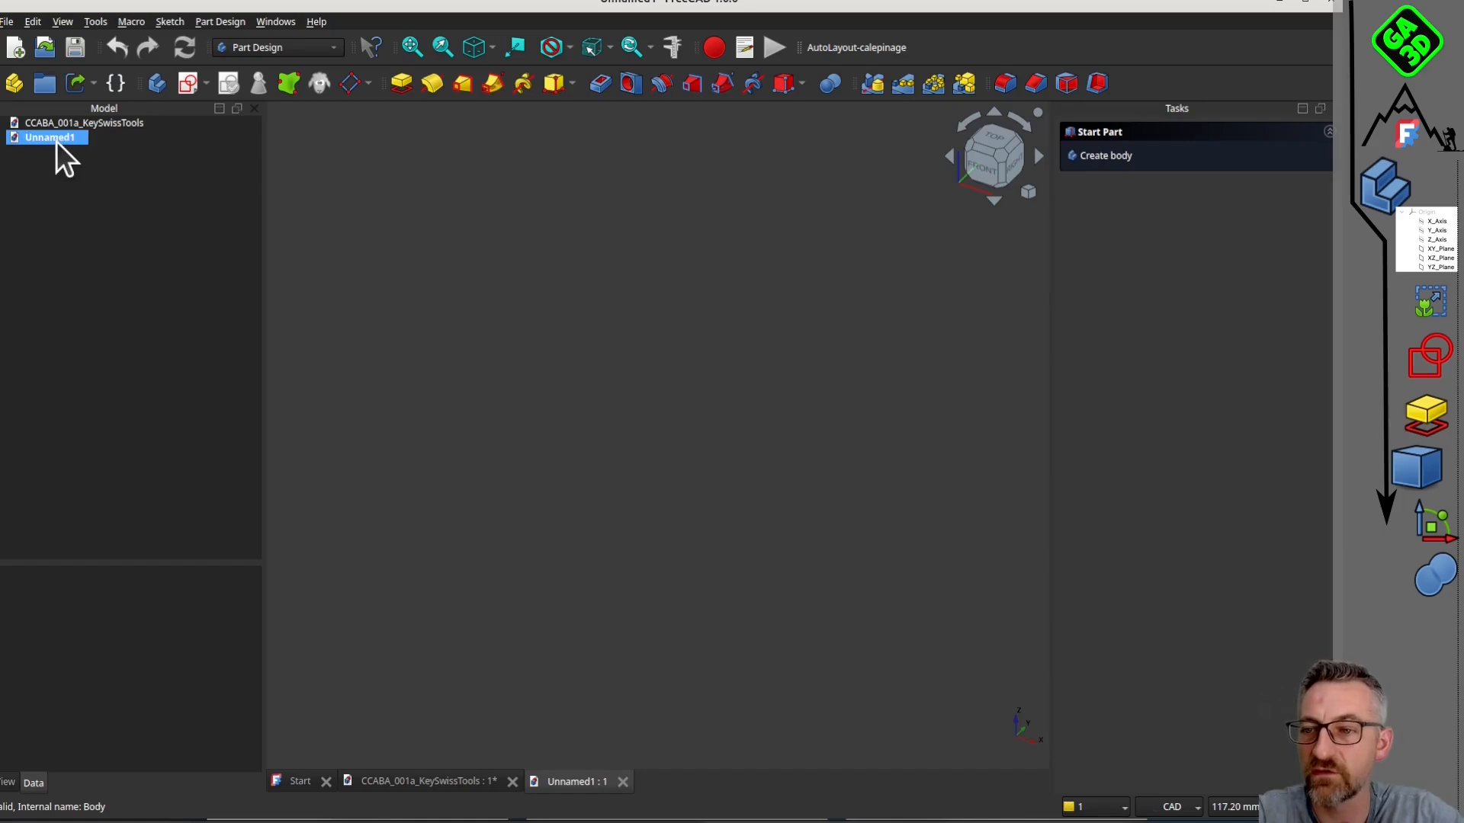
Review the interface languages offered in the general preferences and keep English.
left_click(518, 187)
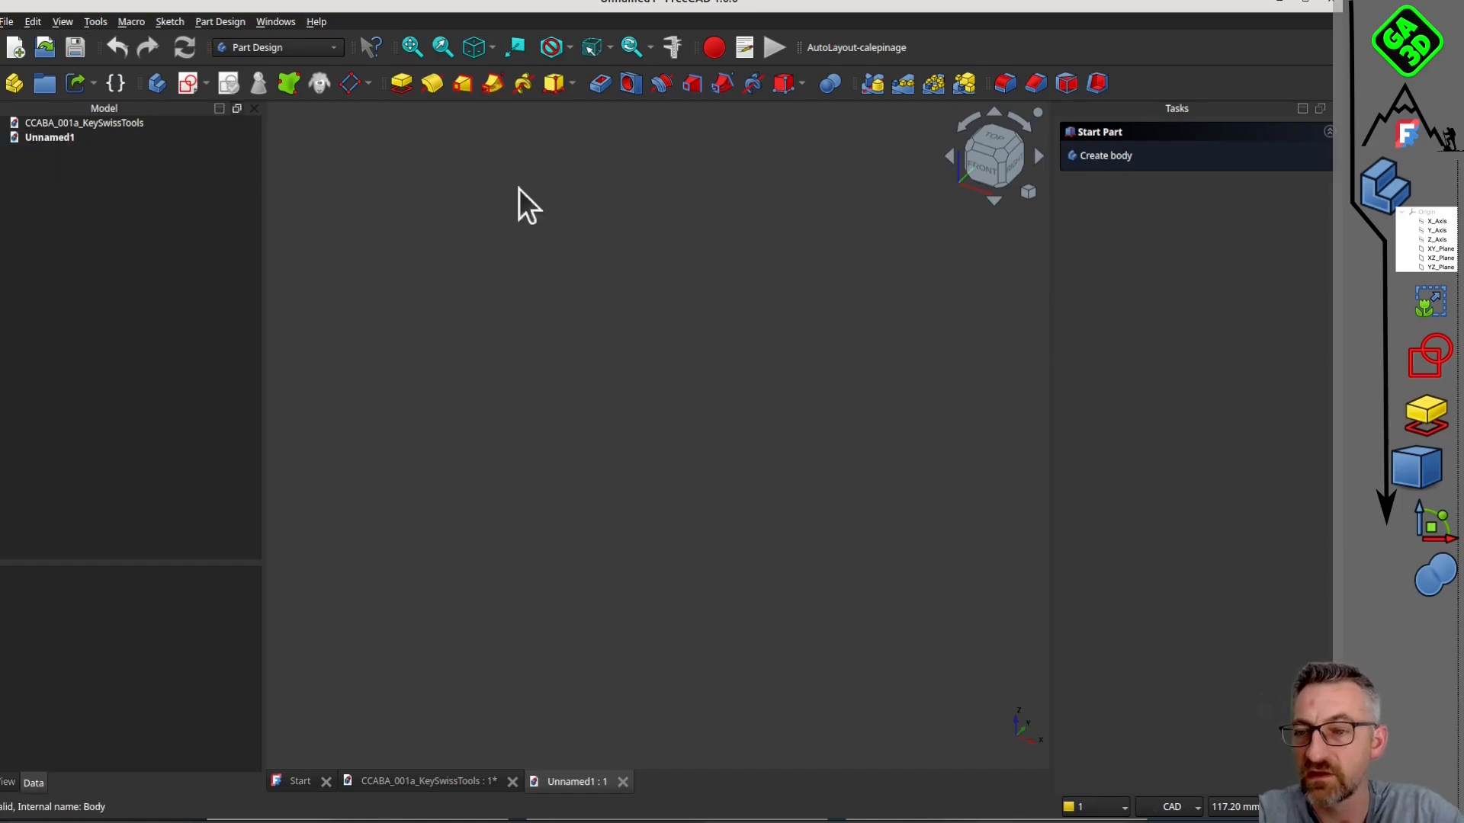
left_click(36, 21)
left_click(70, 386)
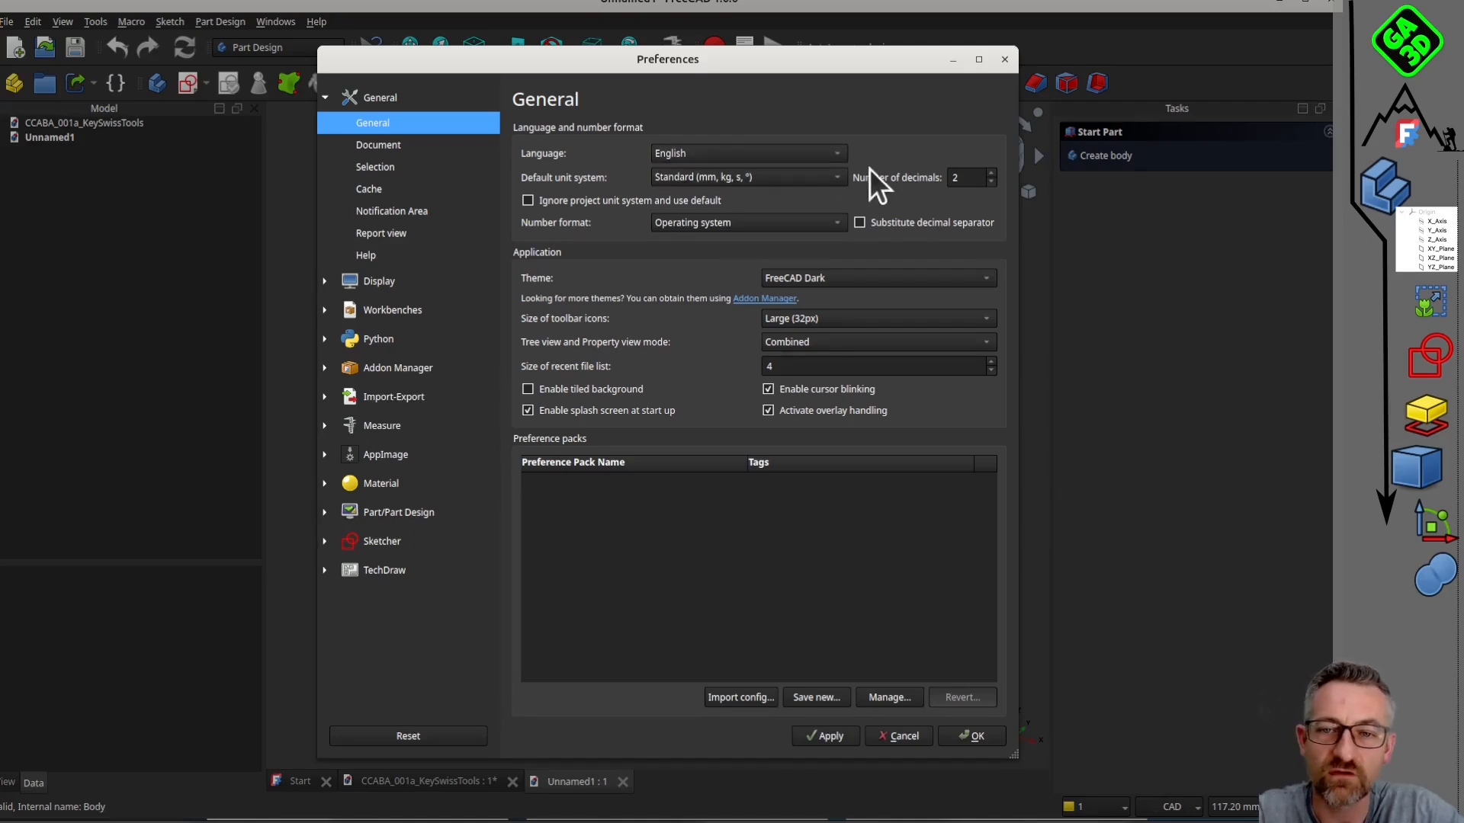
left_click(750, 156)
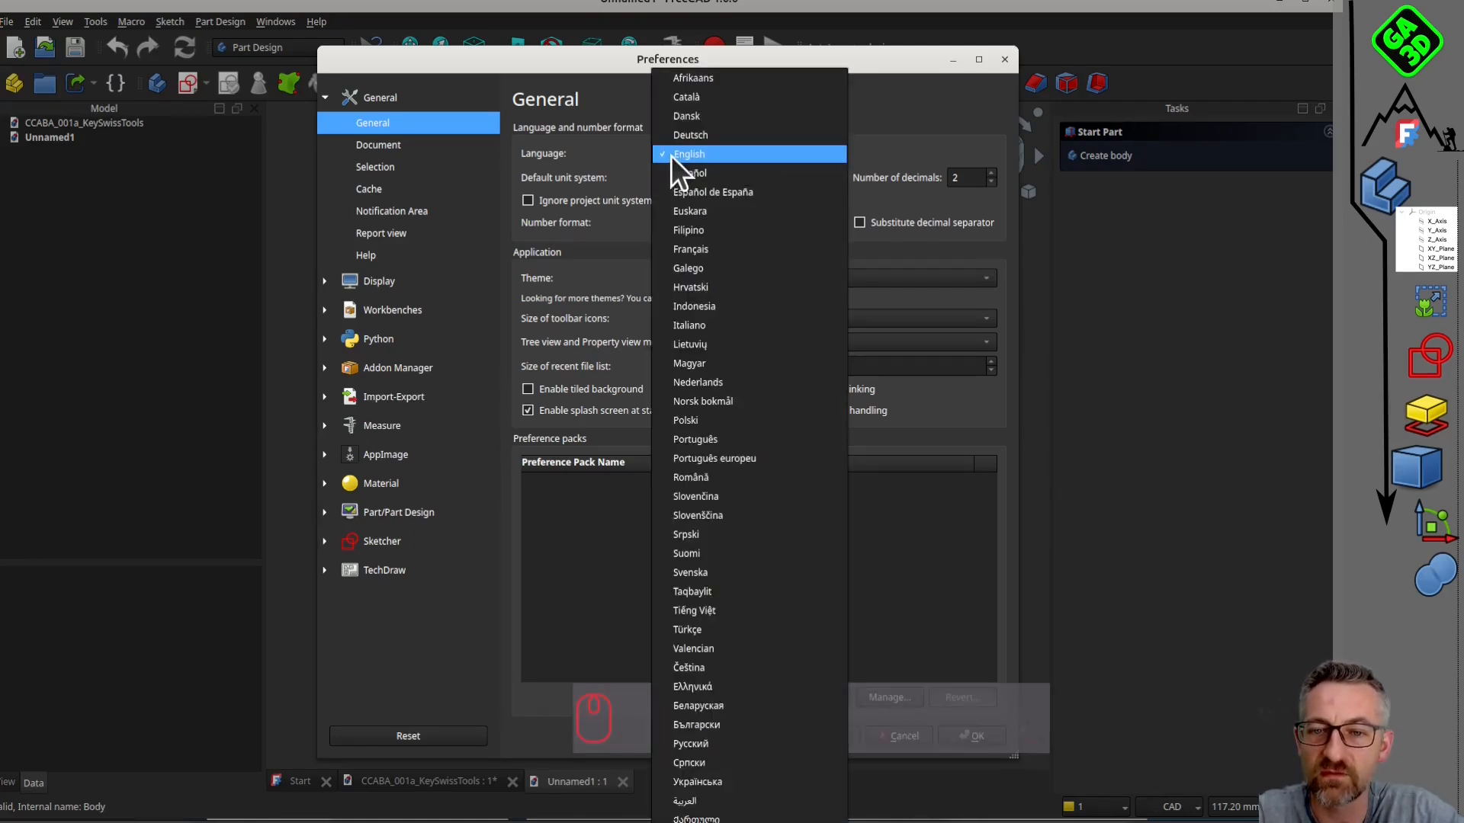
left_click(578, 153)
left_click(983, 736)
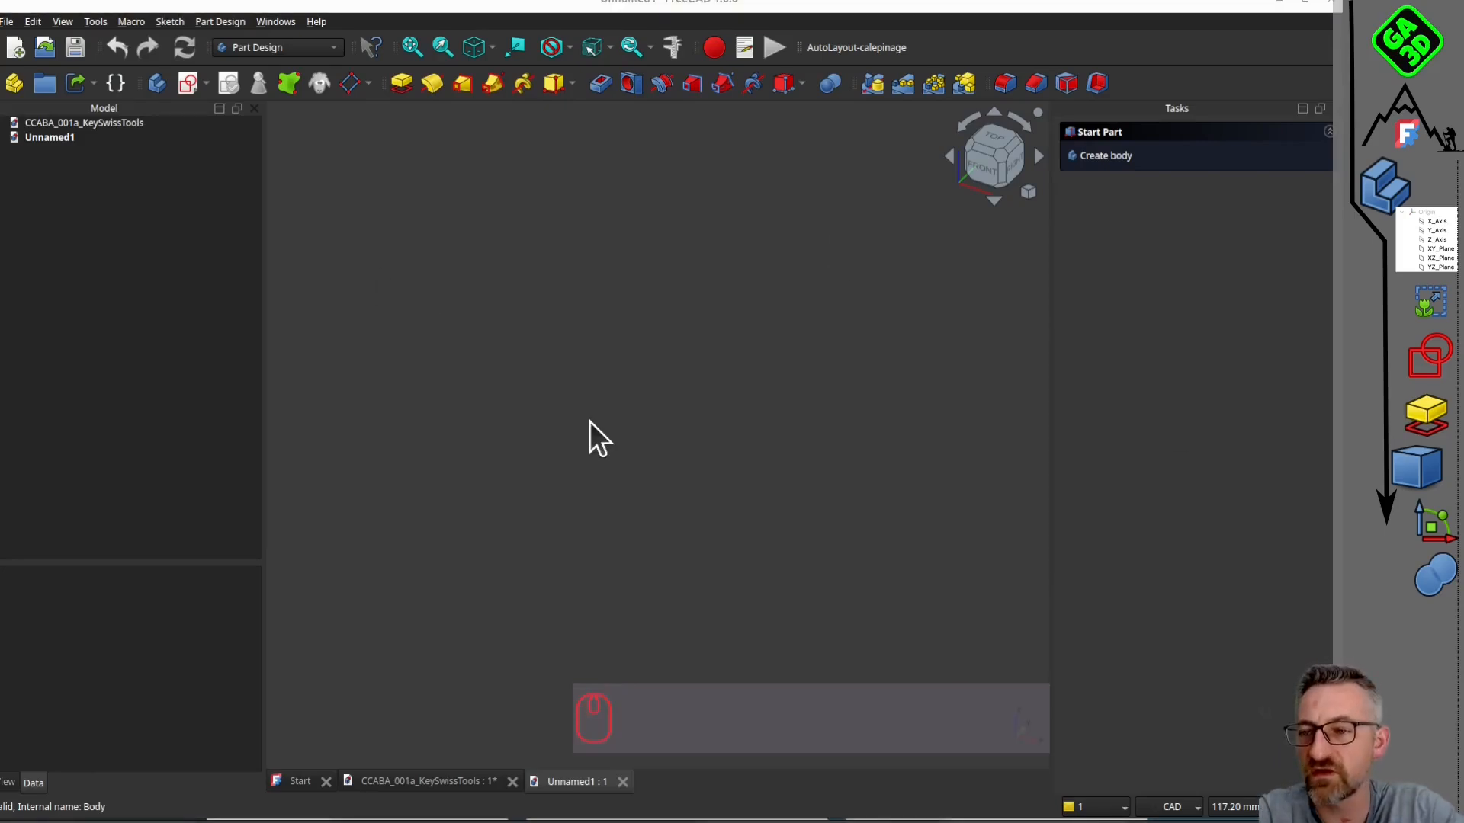
Create a body in the new document and show its Origin planes and axes.
middle_click_drag(659, 497, 775, 542)
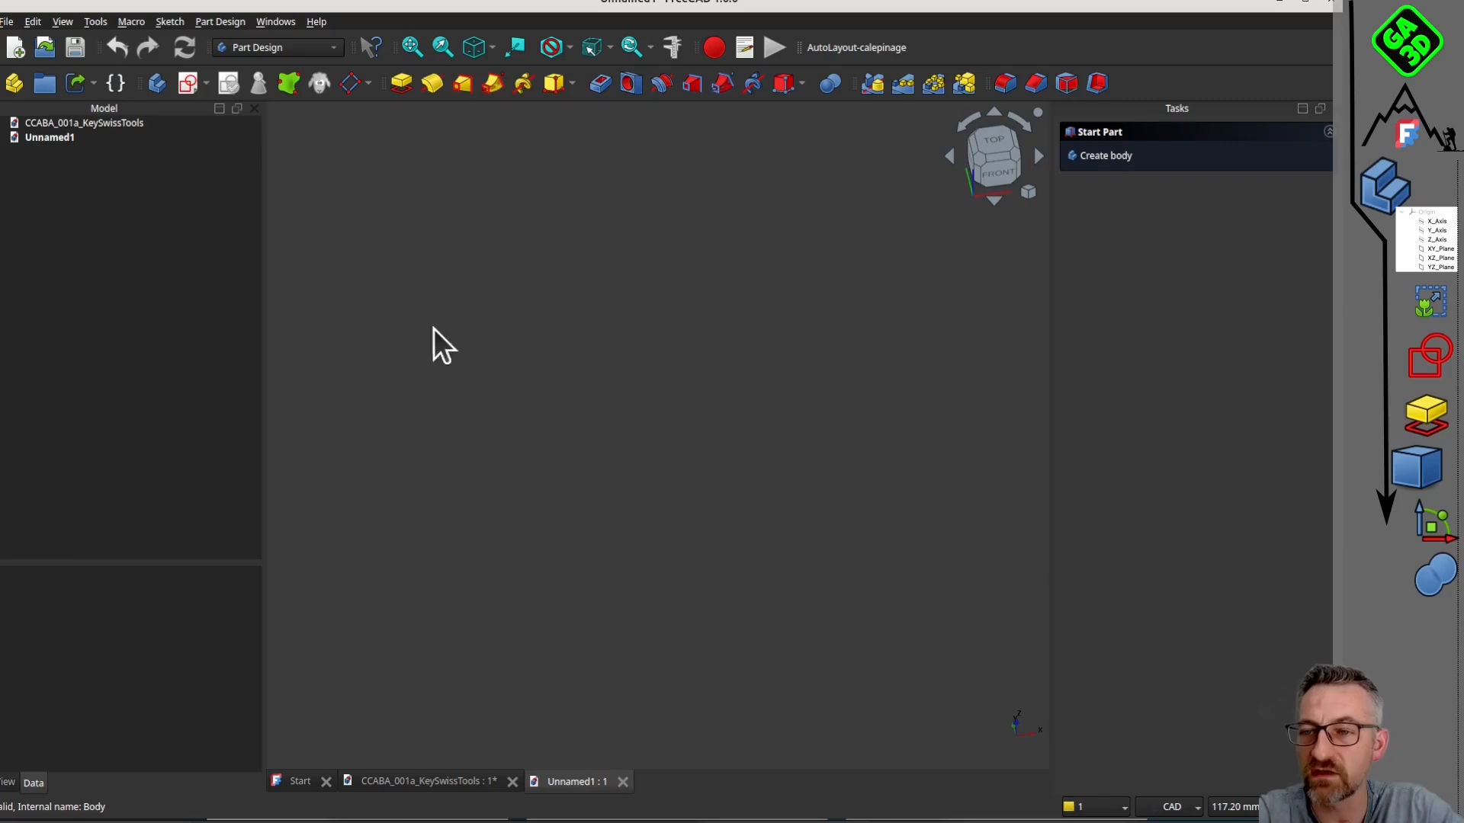
left_click(157, 82)
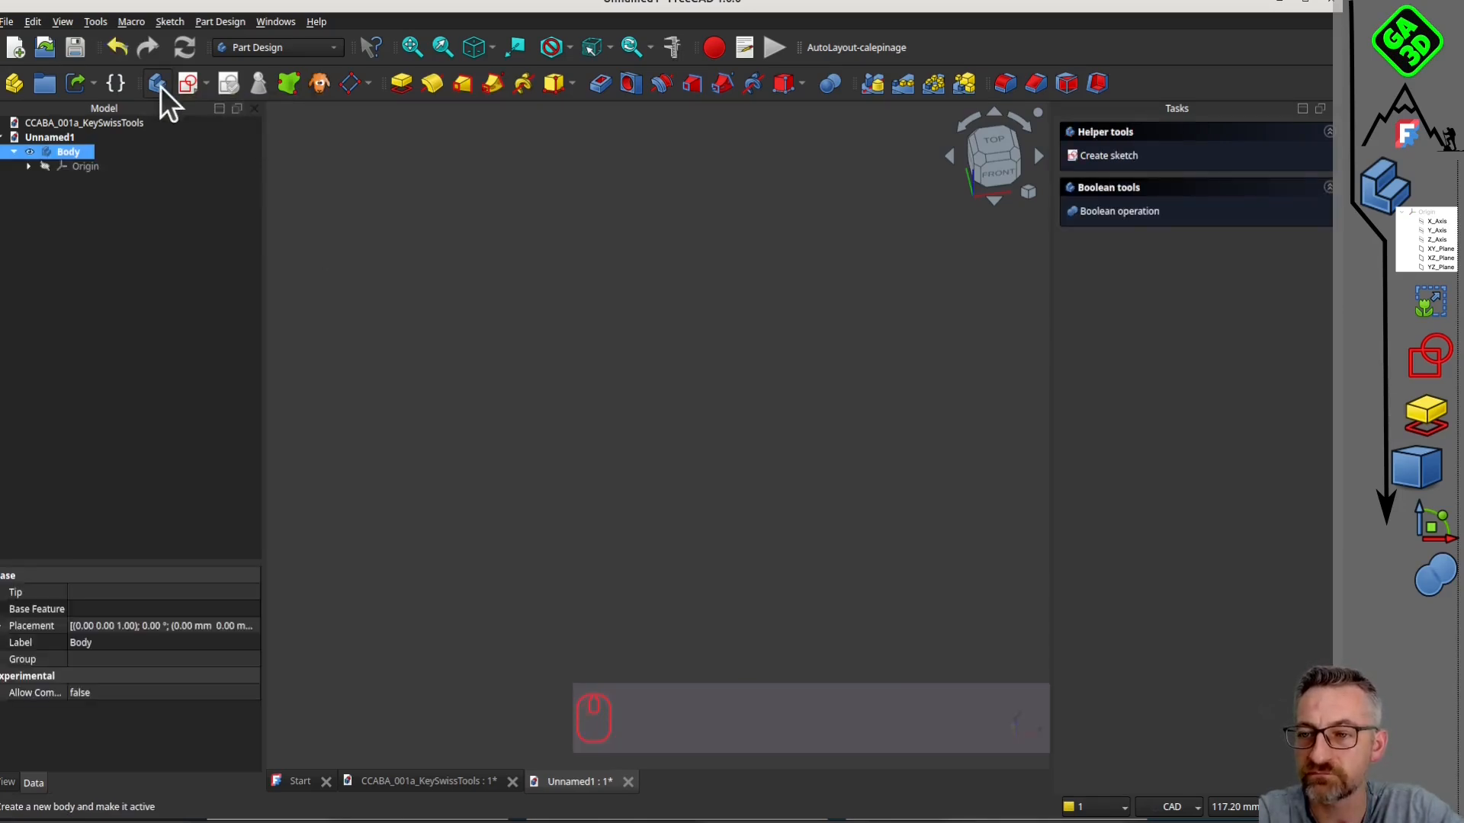
left_click(45, 166)
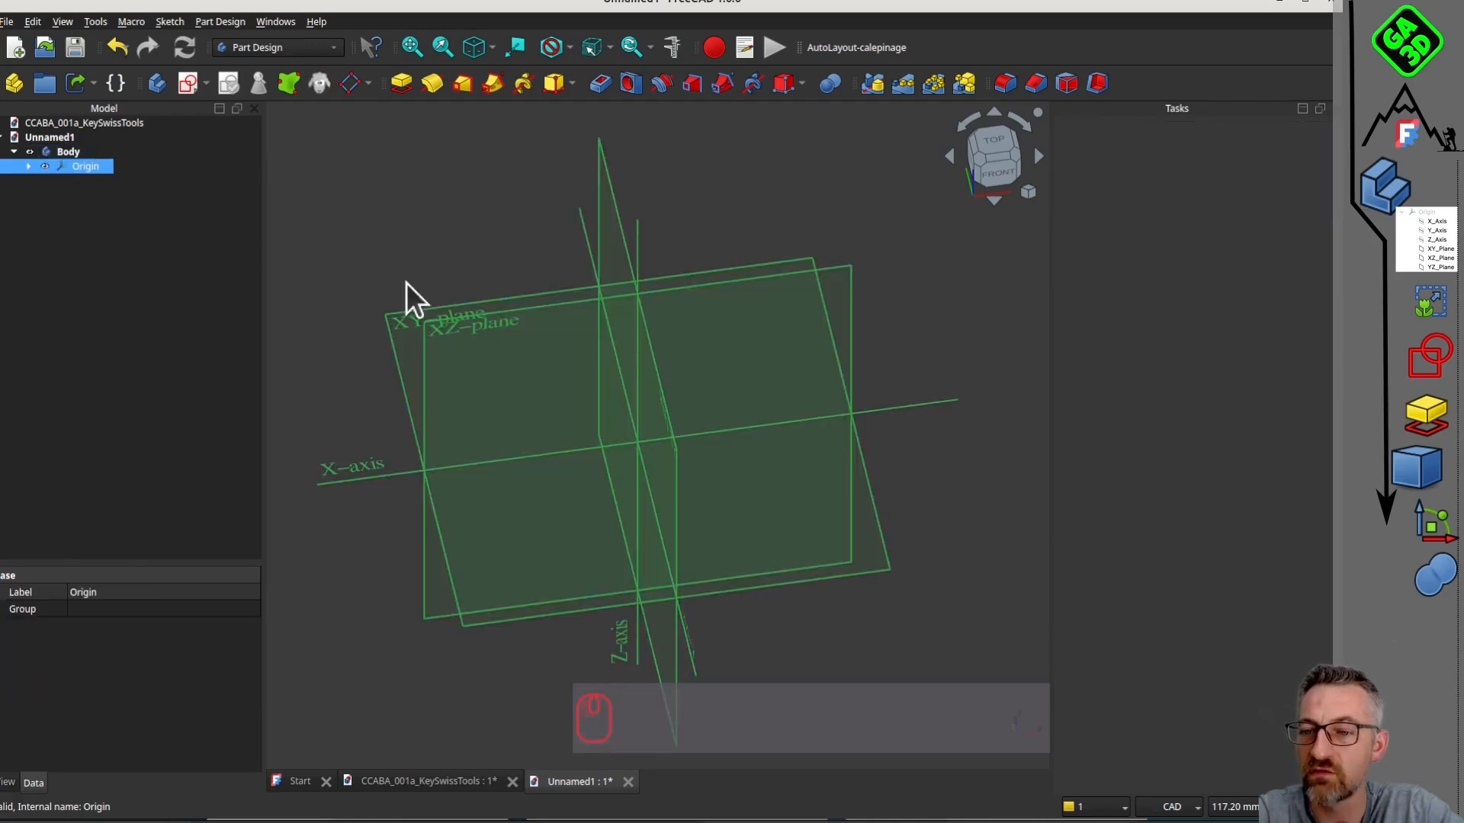
left_click(350, 262)
middle_click_drag(349, 262, 459, 436)
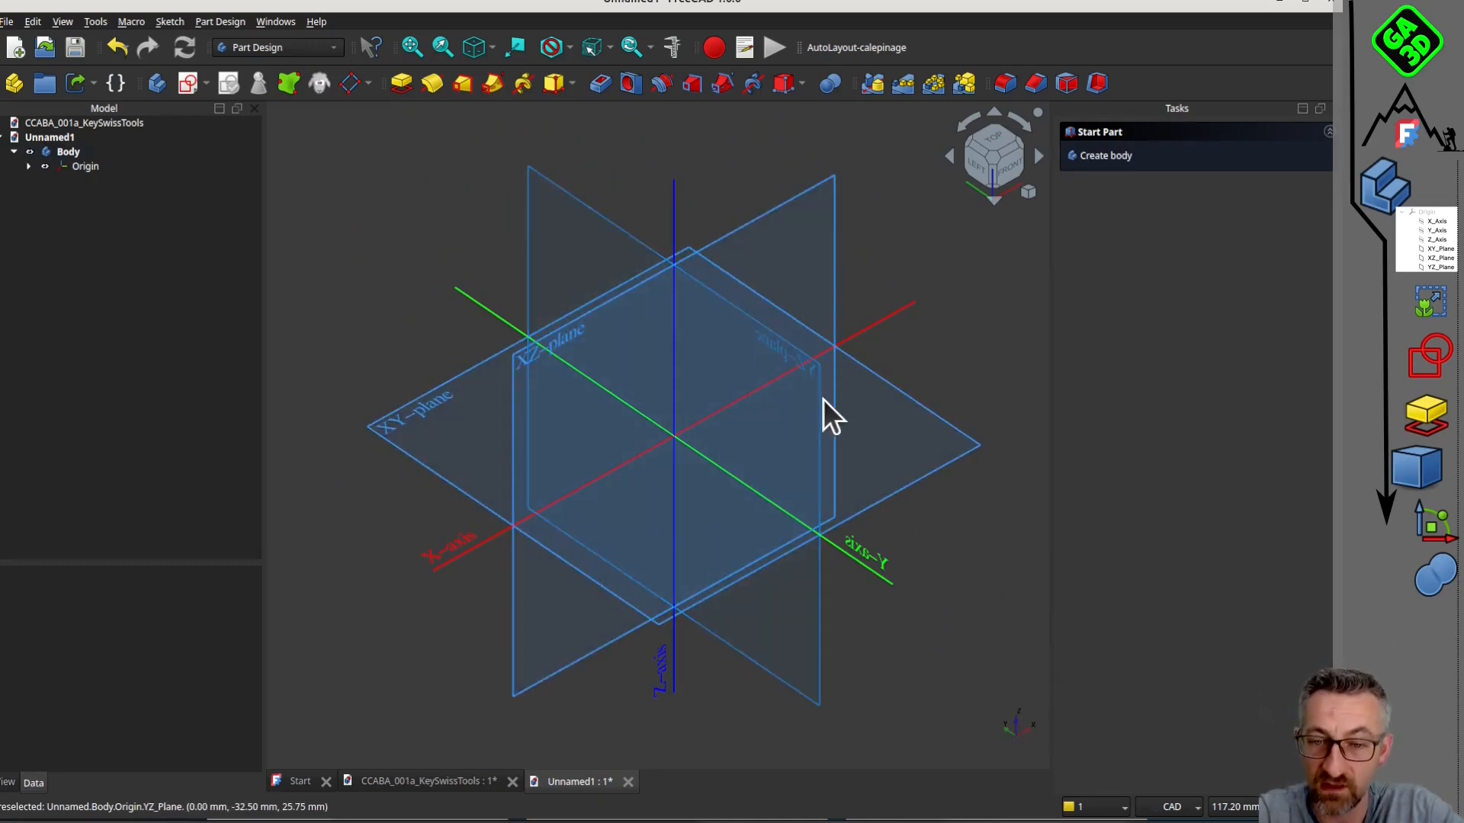
middle_click_drag(1017, 382, 1016, 463)
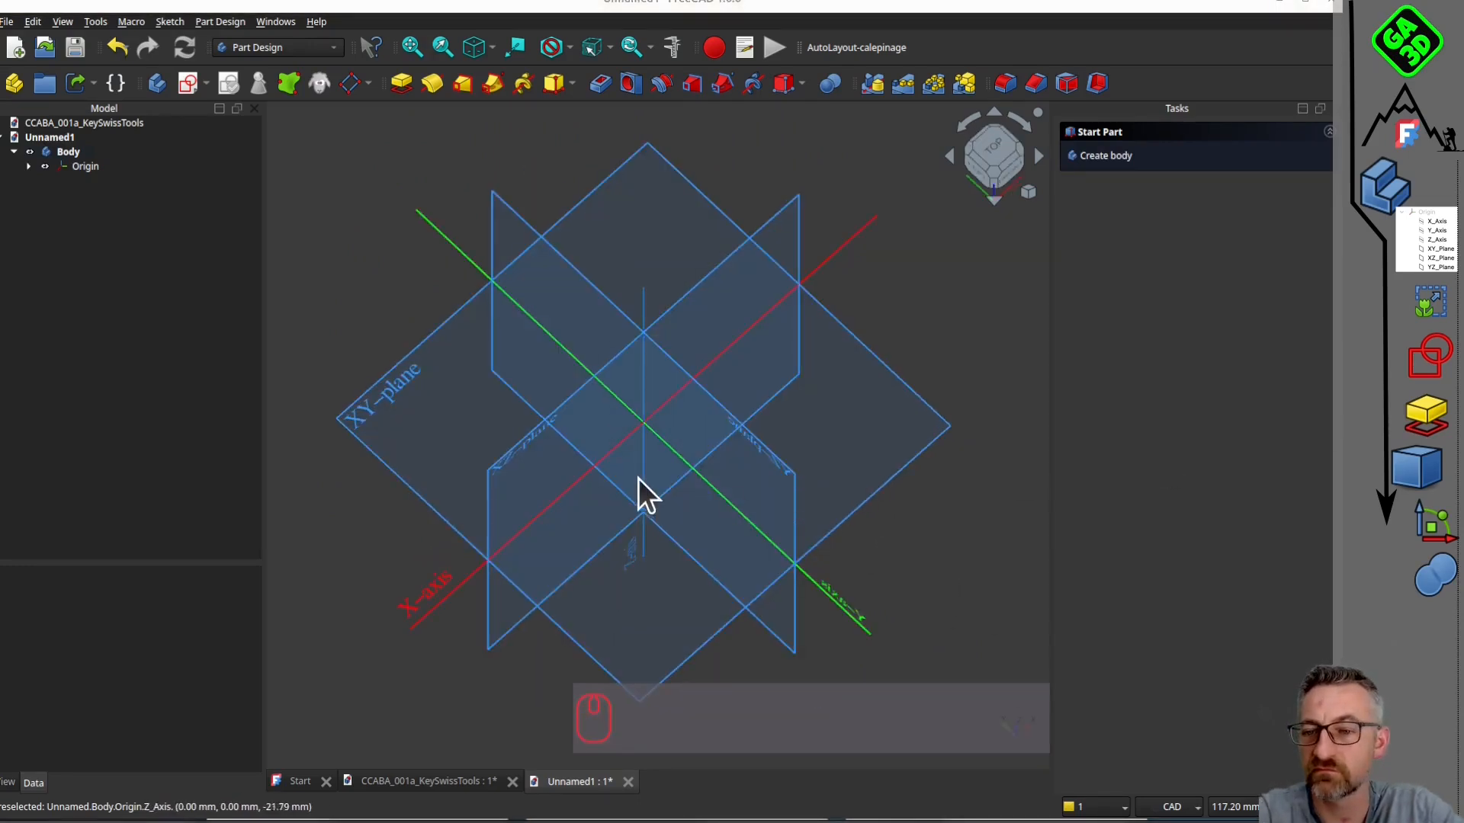
middle_click_drag(632, 450, 676, 359)
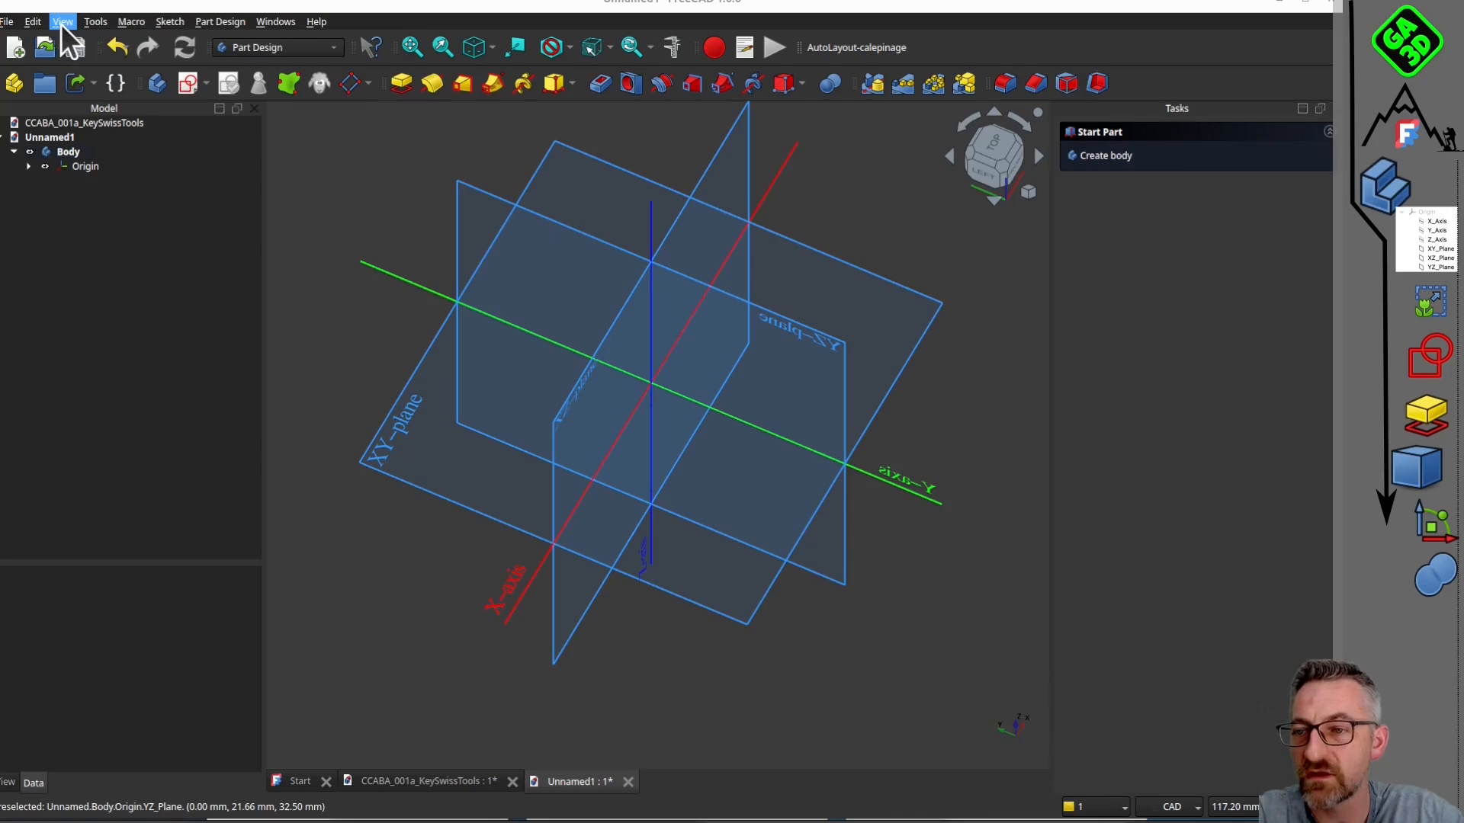
Turn on the axis cross and hide the body's Origin to see the cross alone.
left_click(33, 22)
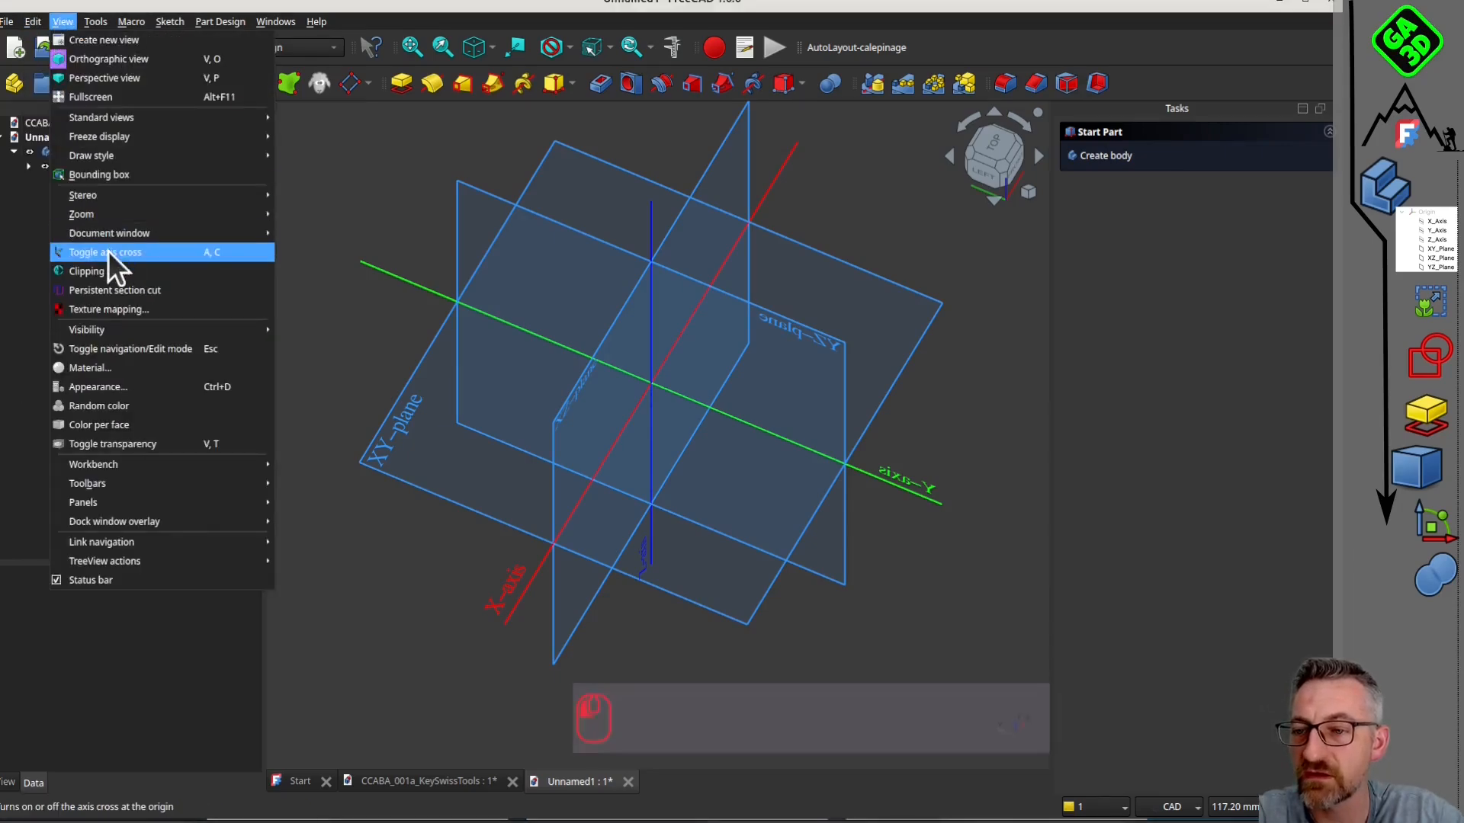
left_click(108, 250)
middle_click_drag(766, 481, 685, 339)
left_click(44, 167)
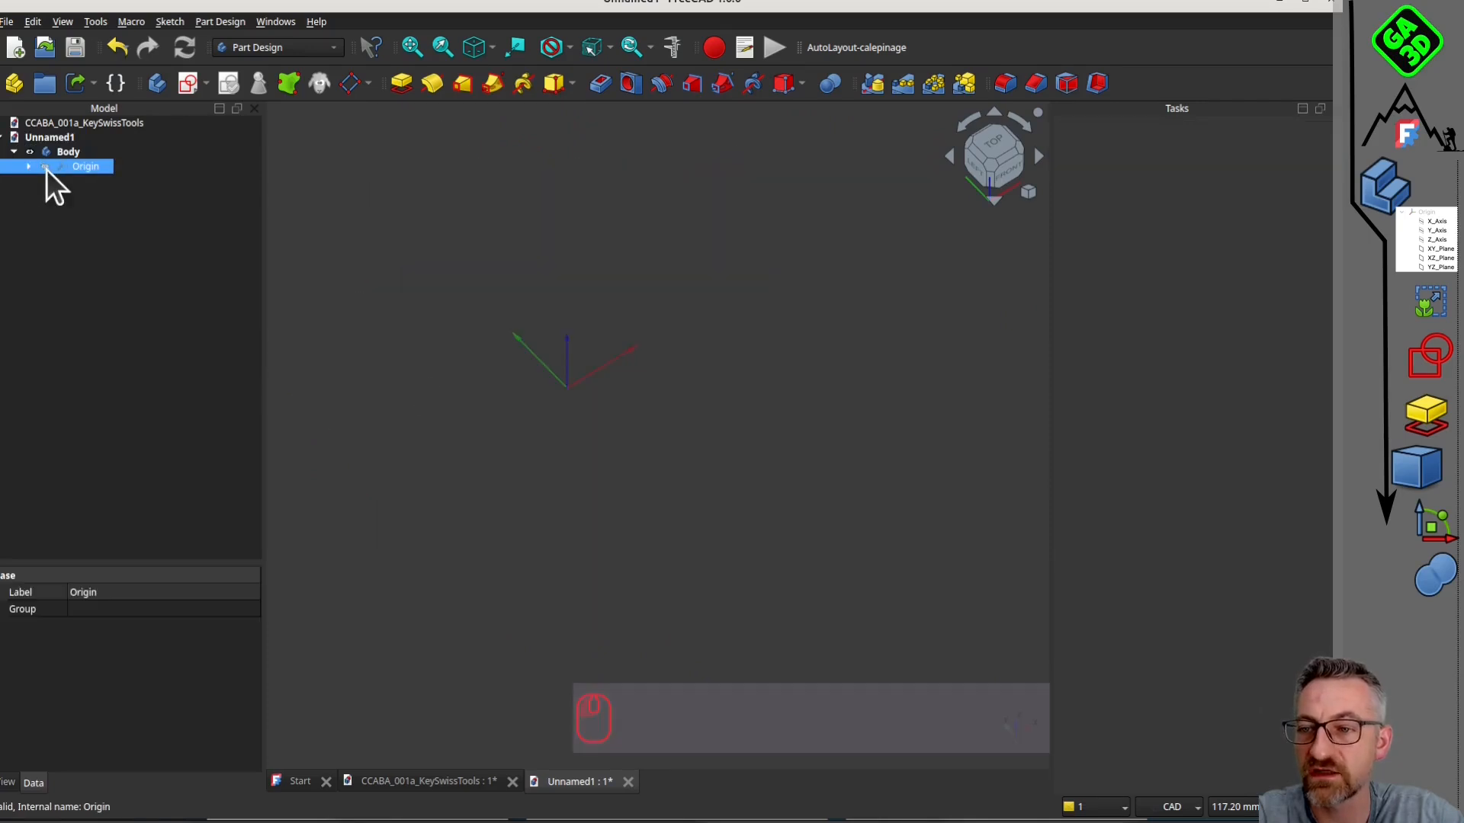
middle_click_drag(590, 371, 680, 460)
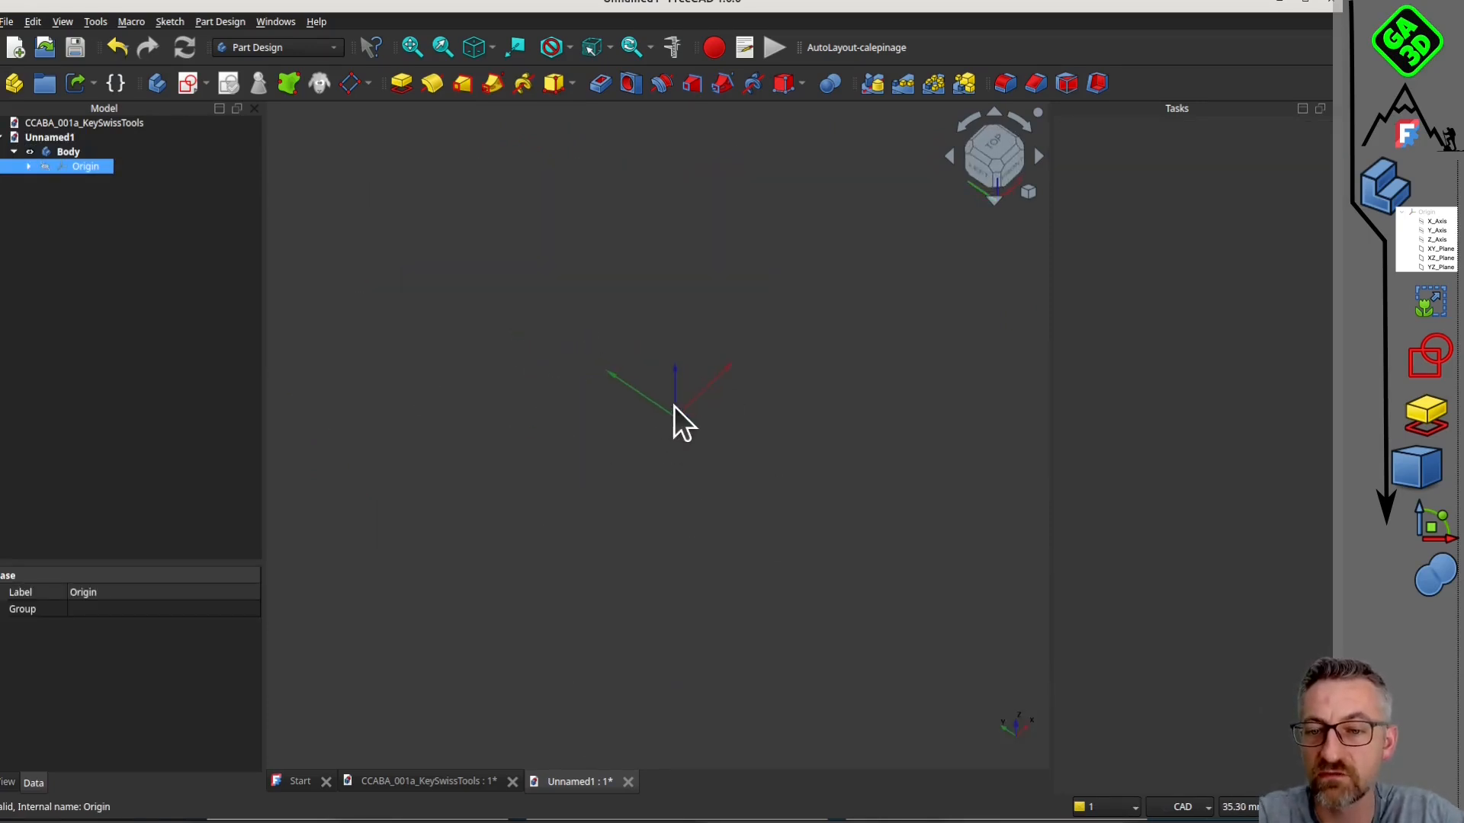
Show the body's Origin again together with the axis cross.
left_click(62, 20)
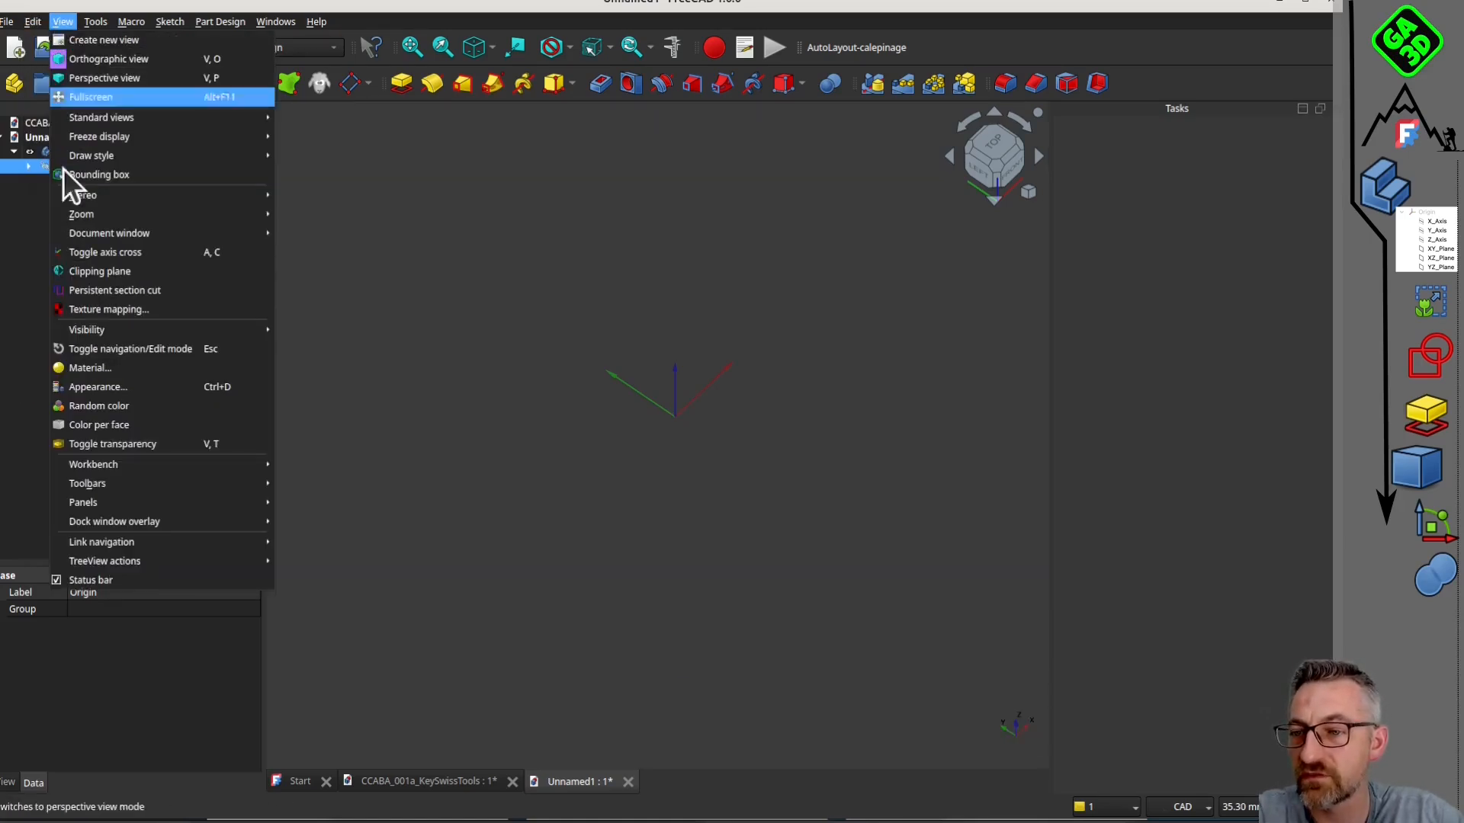
left_click(103, 255)
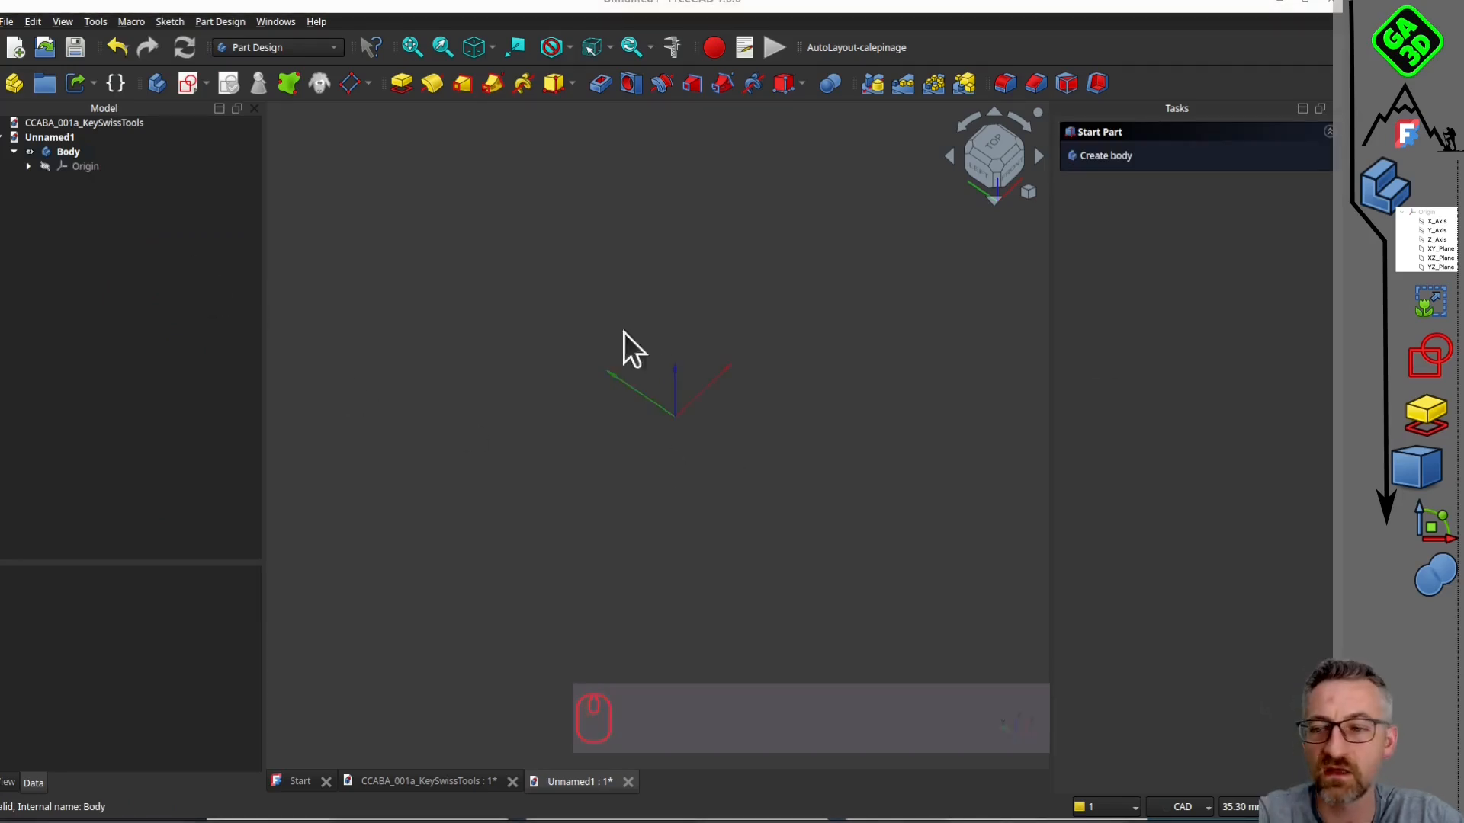
left_click(48, 167)
left_click(48, 166)
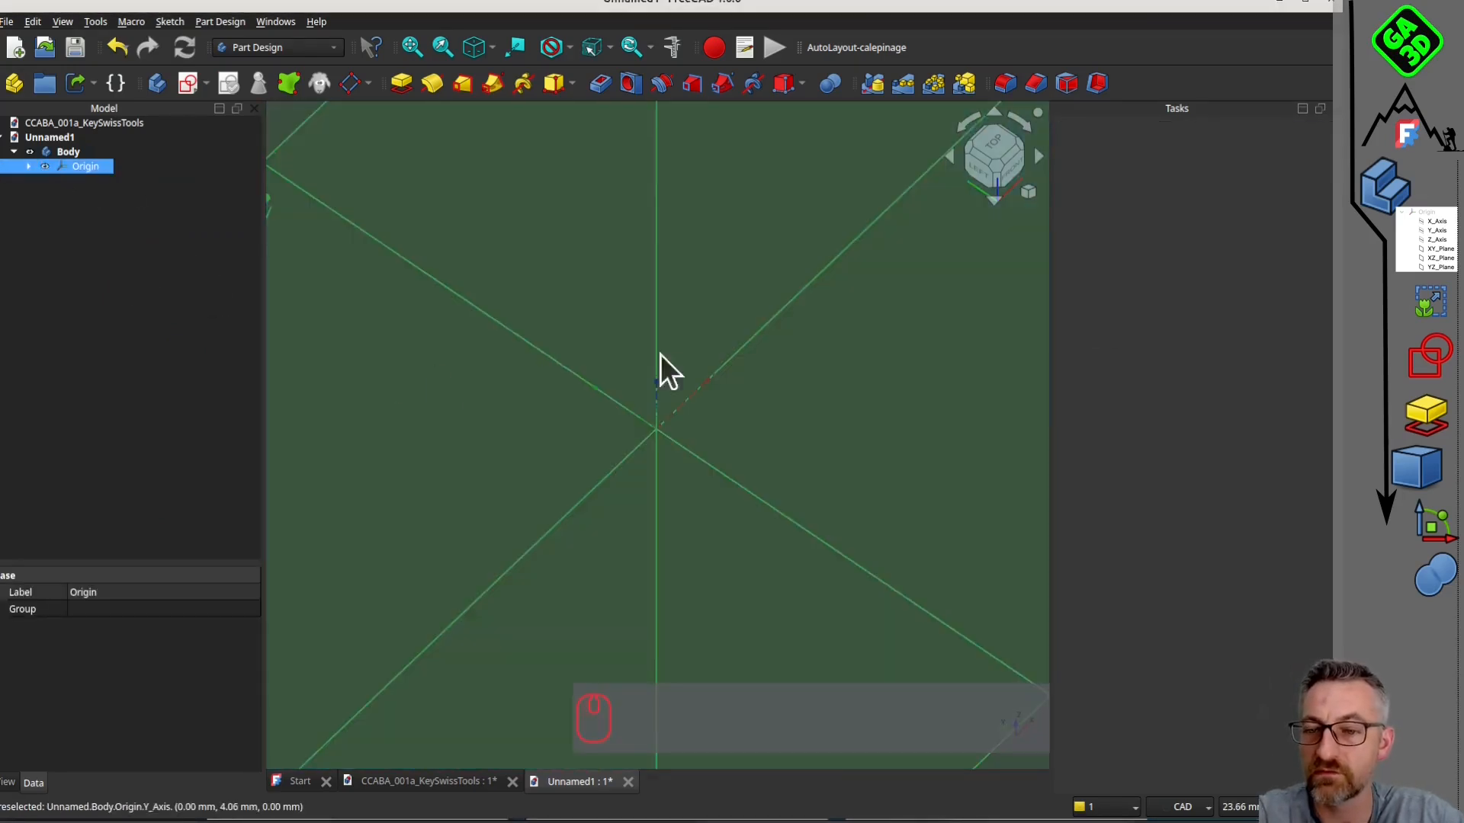
scroll(660, 353, "down", 7)
middle_click_drag(674, 366, 670, 409)
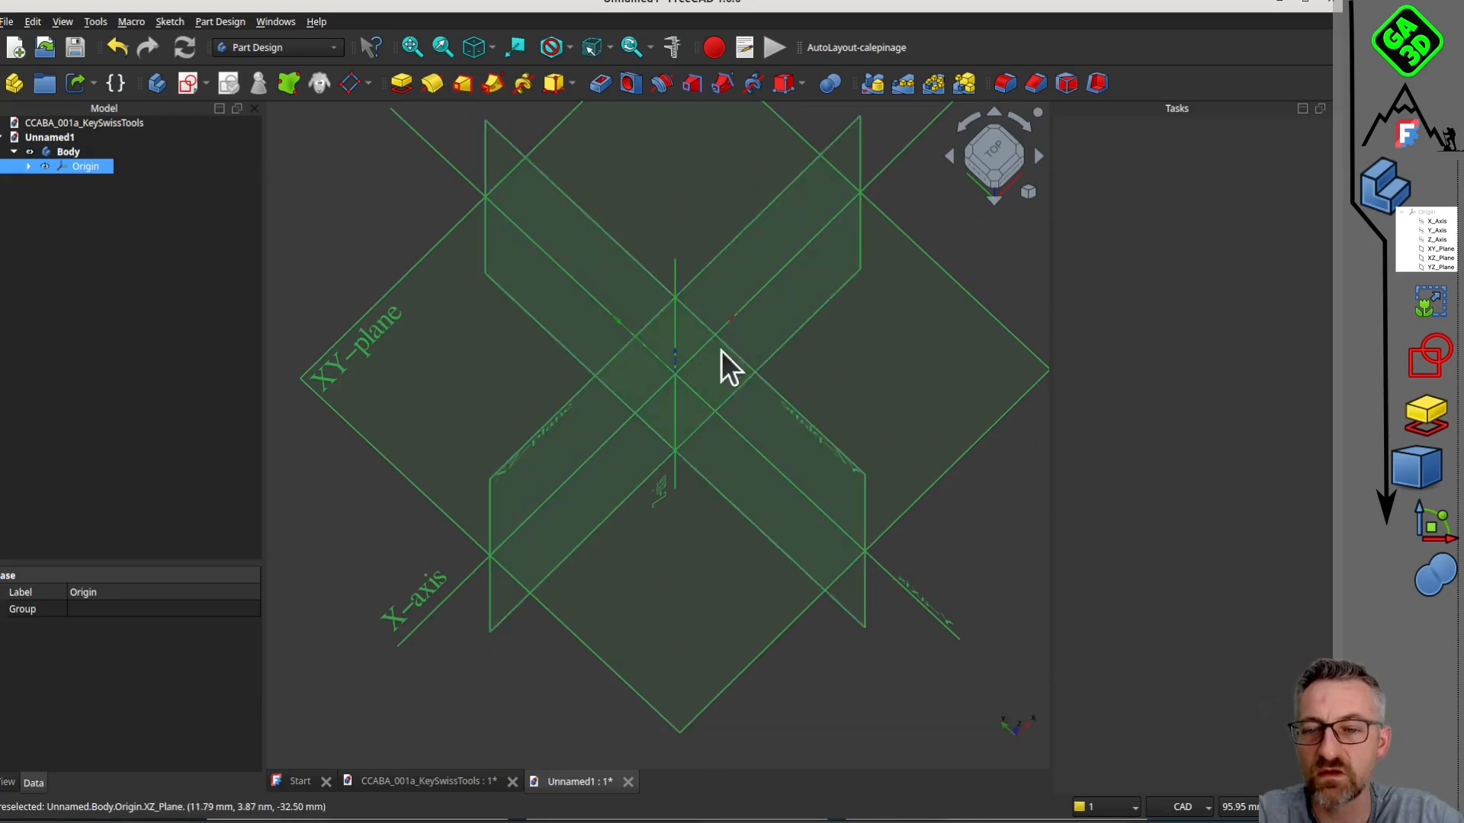
Try moving the body in the XY plane away from the axis cross with Transform, and discard the move.
left_click(65, 150)
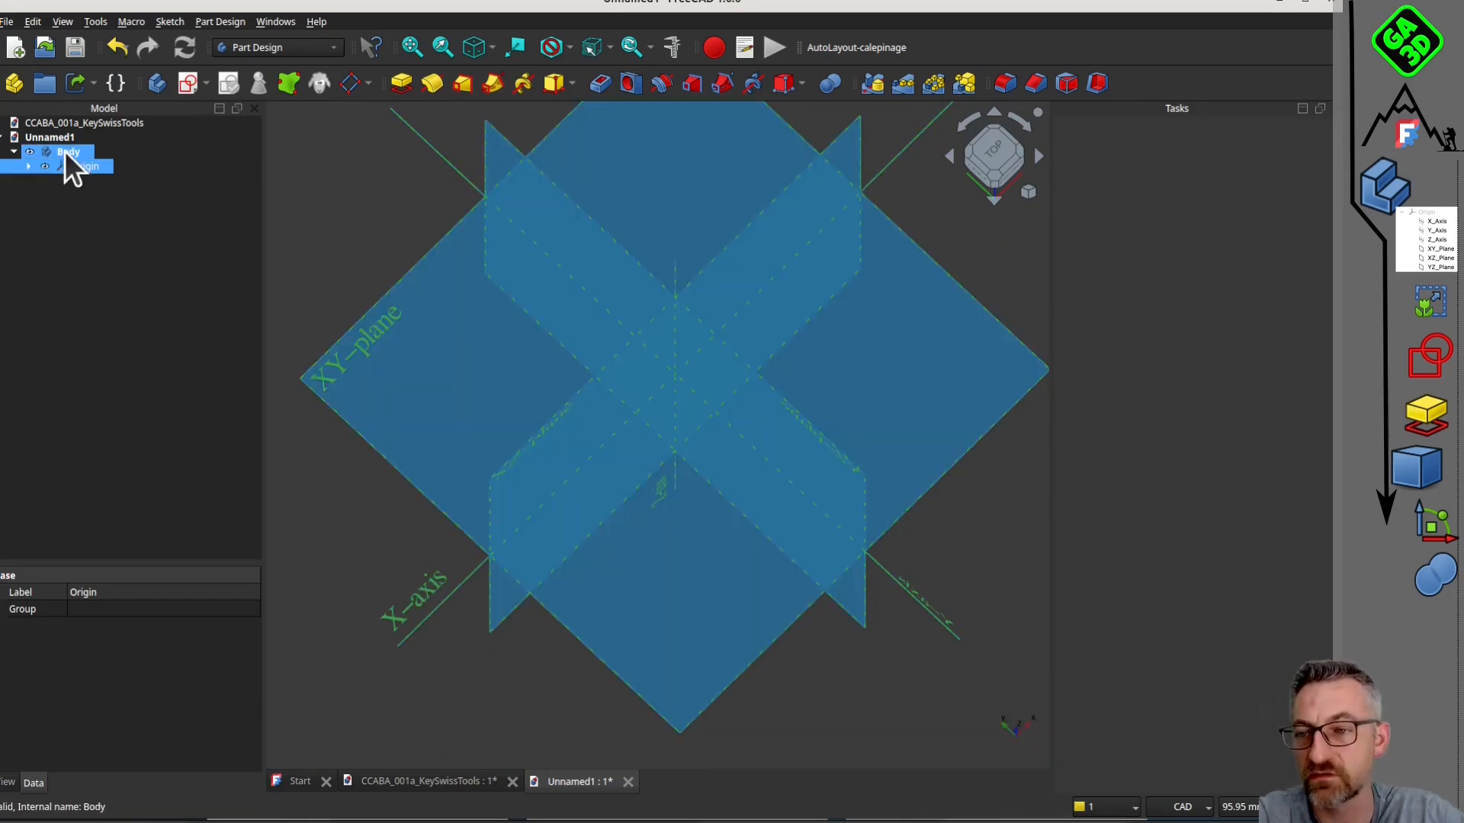
right_click(65, 151)
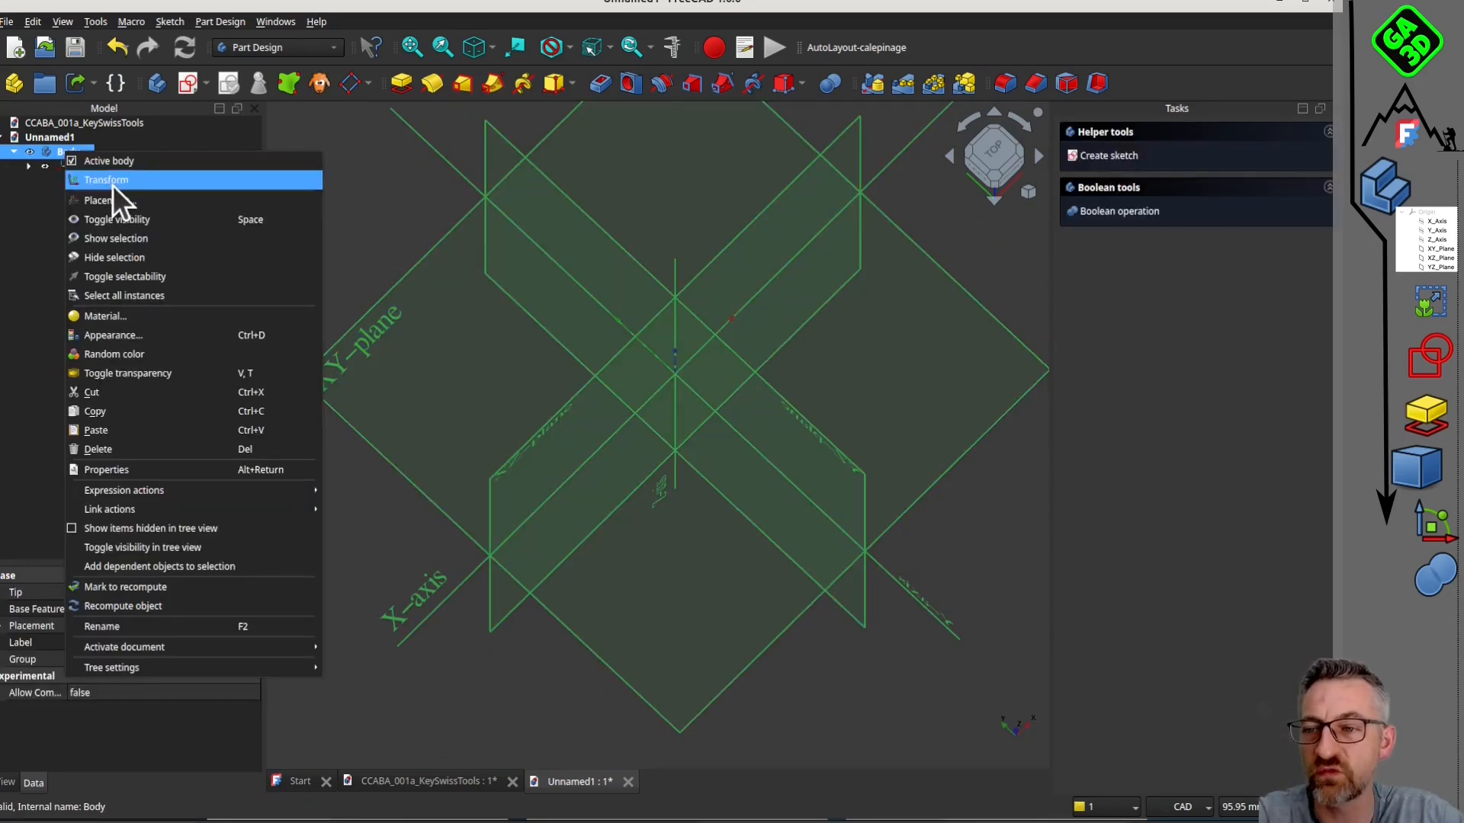
left_click(112, 184)
scroll(675, 339, "up", 5)
left_click_drag(657, 376, 741, 360)
left_click_drag(653, 357, 777, 235)
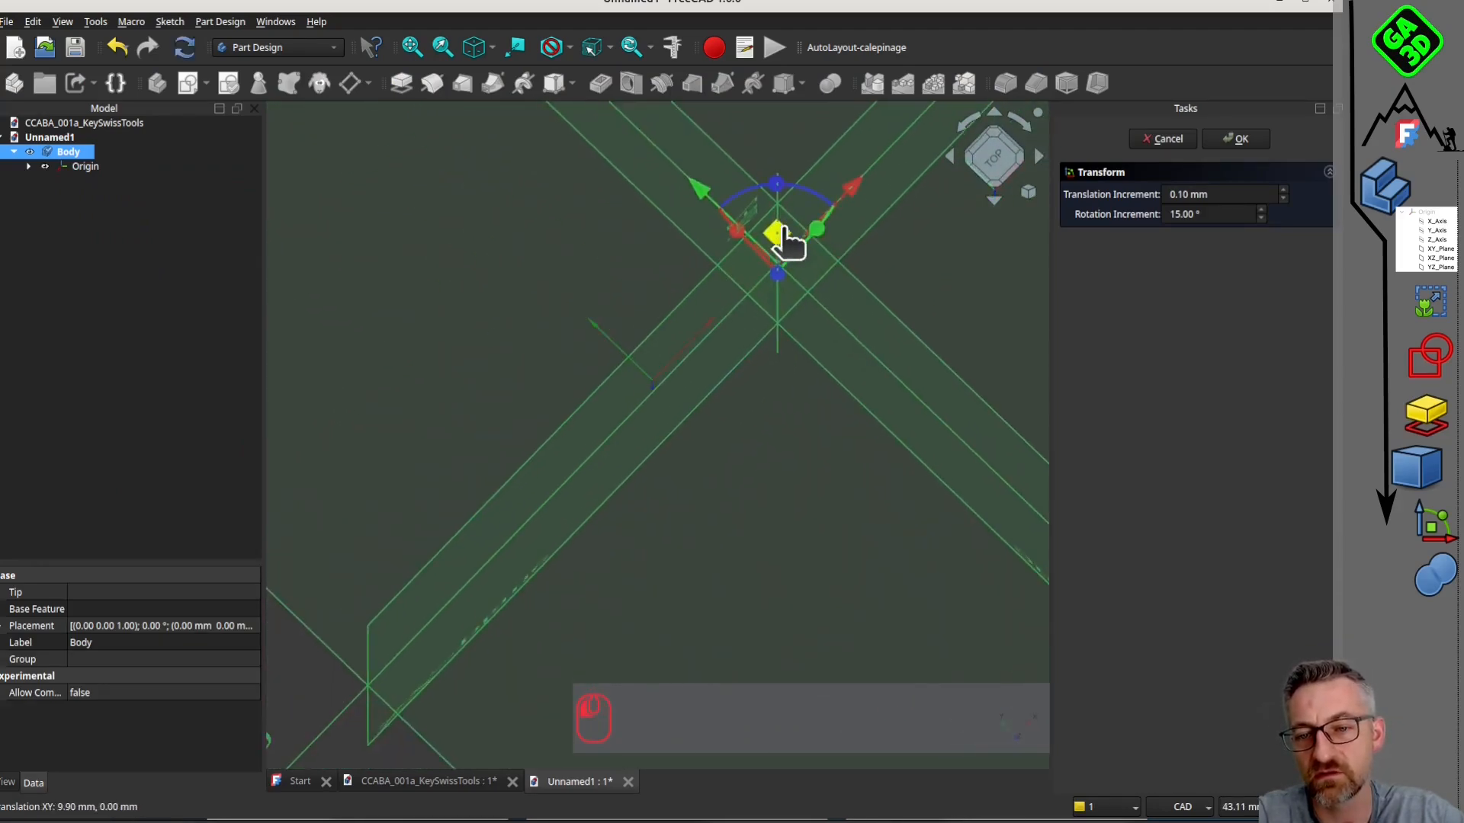
middle_click_drag(608, 419, 654, 395)
left_click(1166, 139)
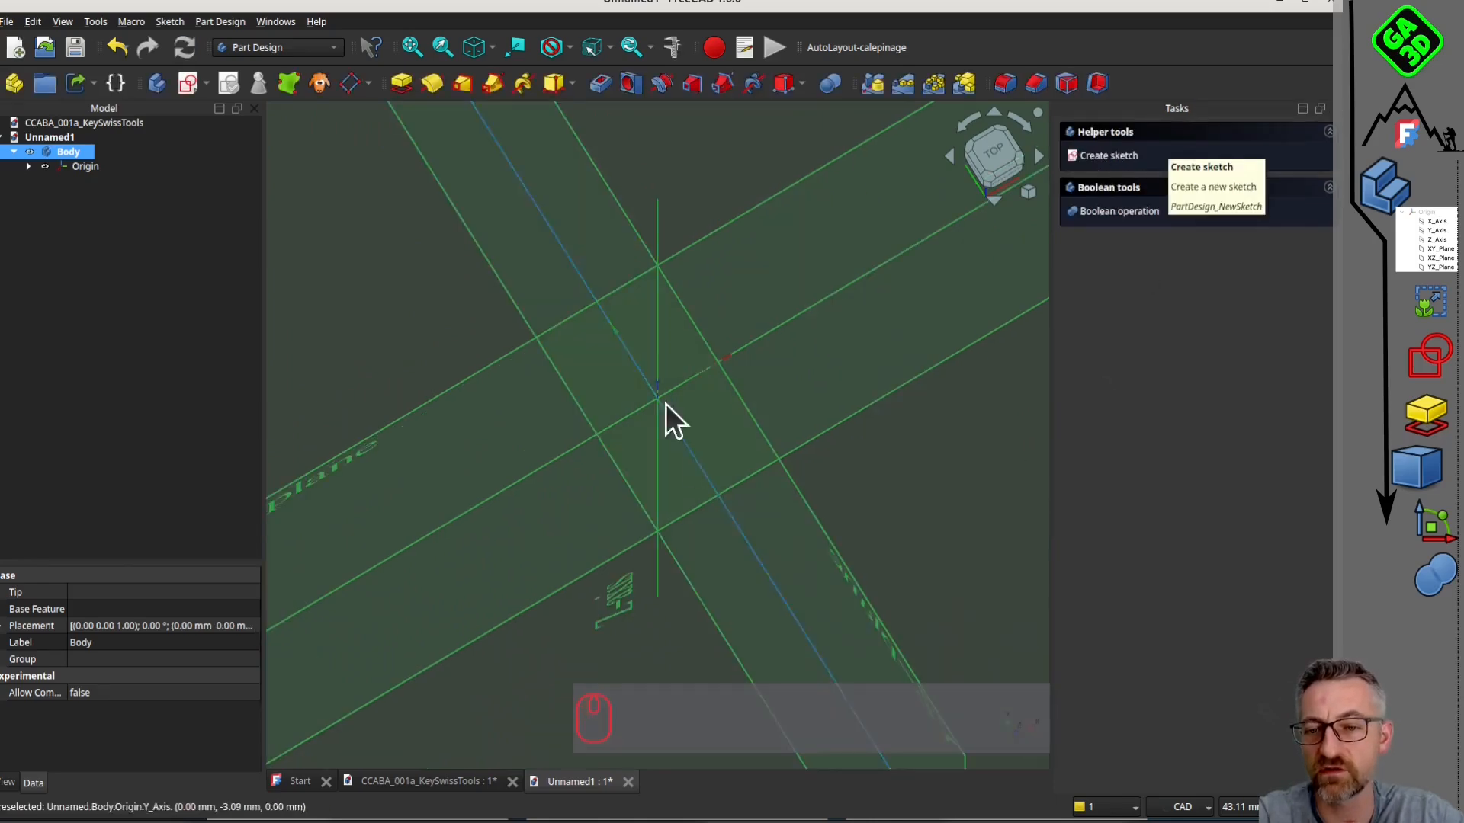
Examine the body's origin planes from the top, the sides and an oblique angle.
scroll(703, 352, "down", 6)
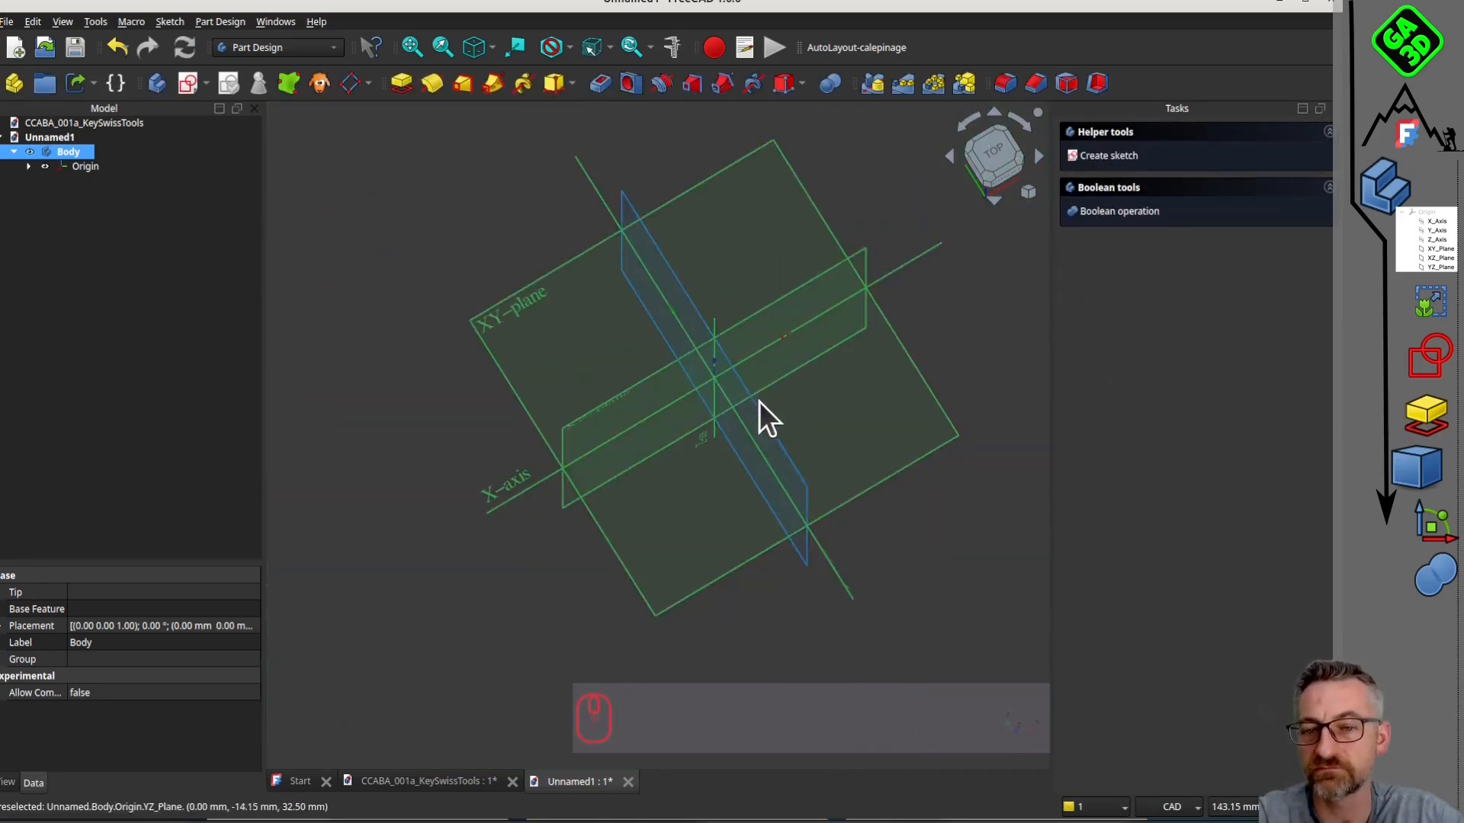
middle_click_drag(759, 401, 774, 353)
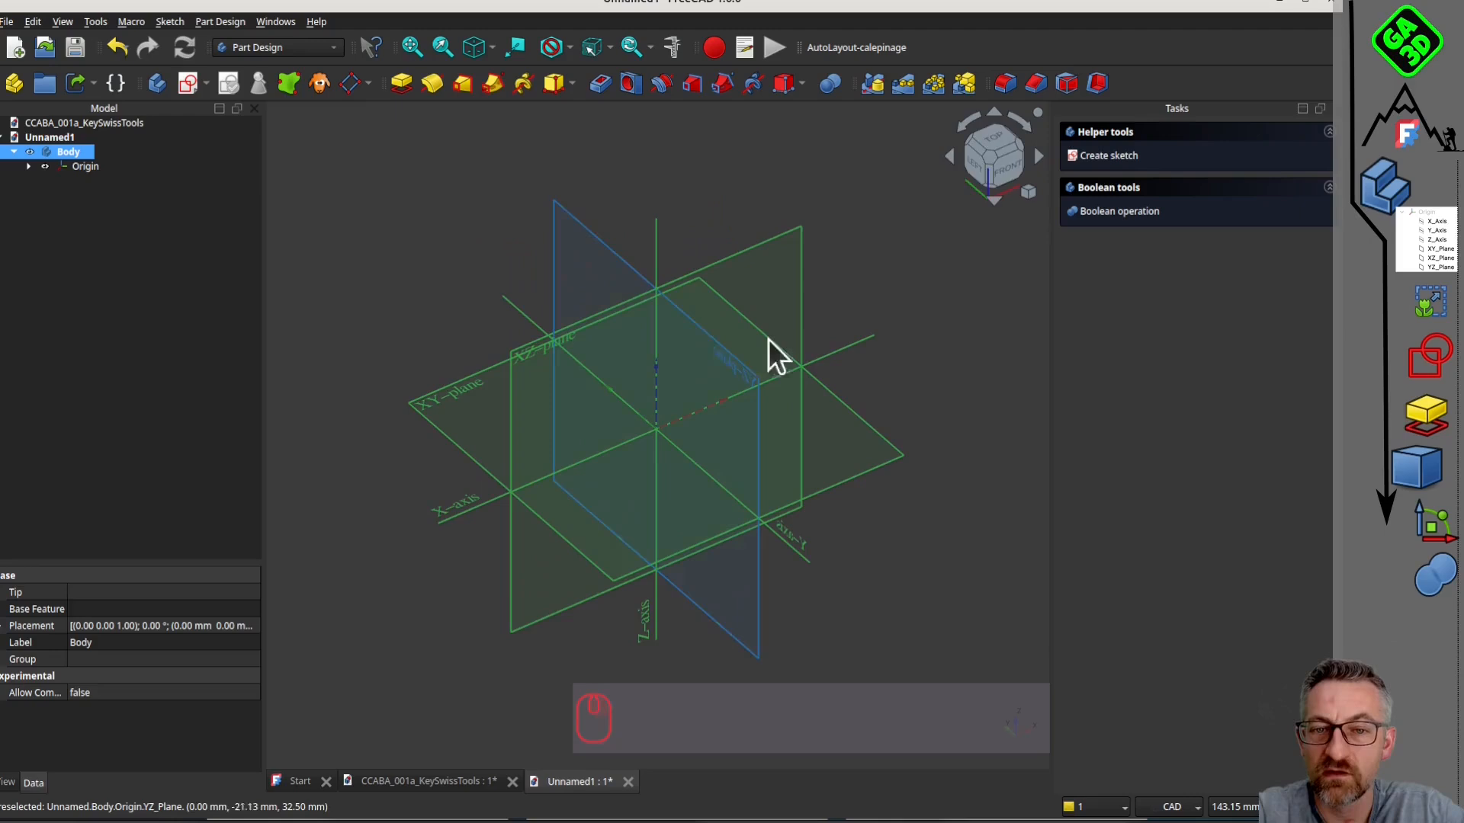
left_click(999, 137)
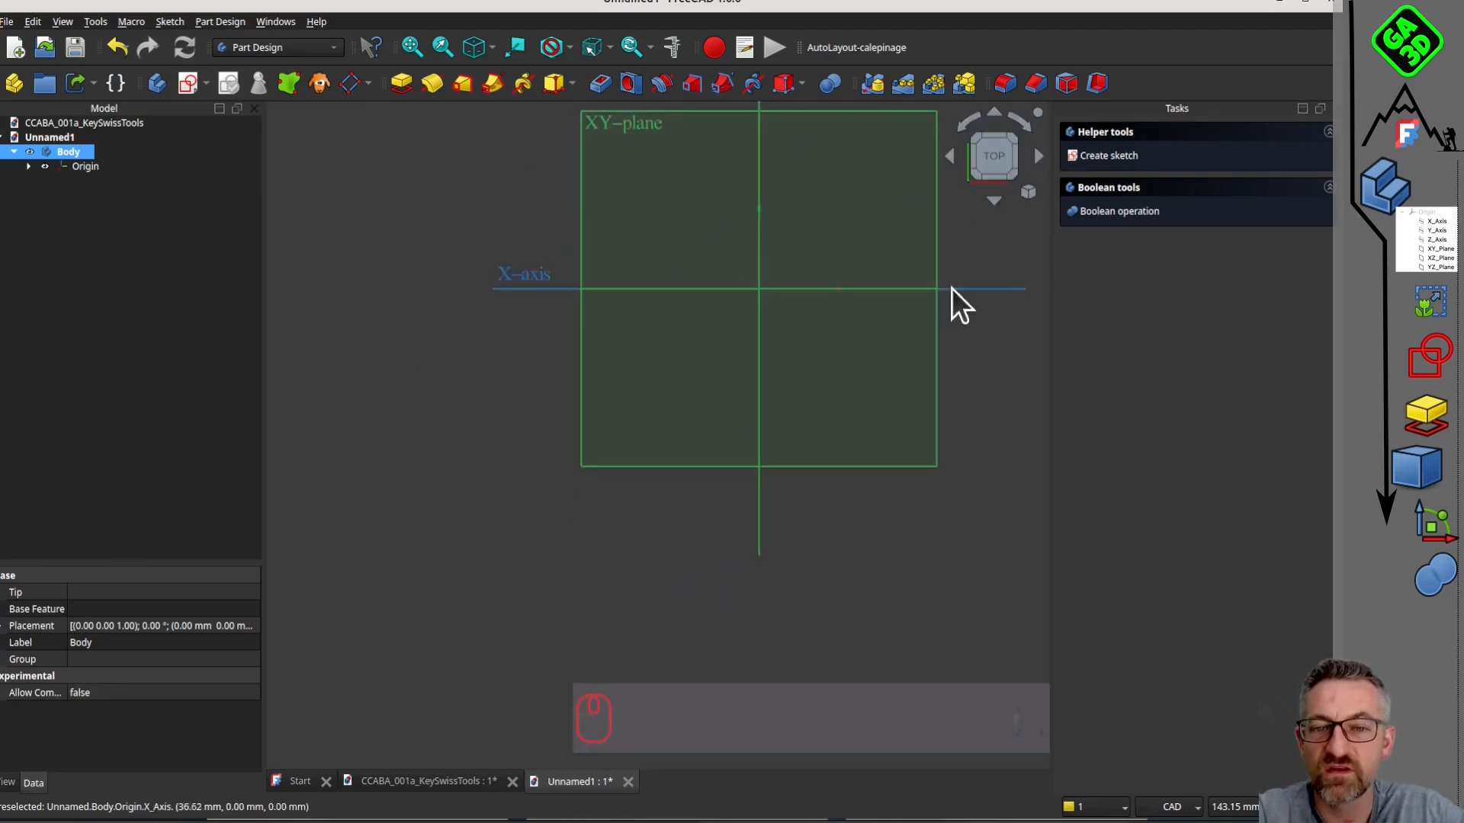
left_click(992, 174)
left_click(971, 160)
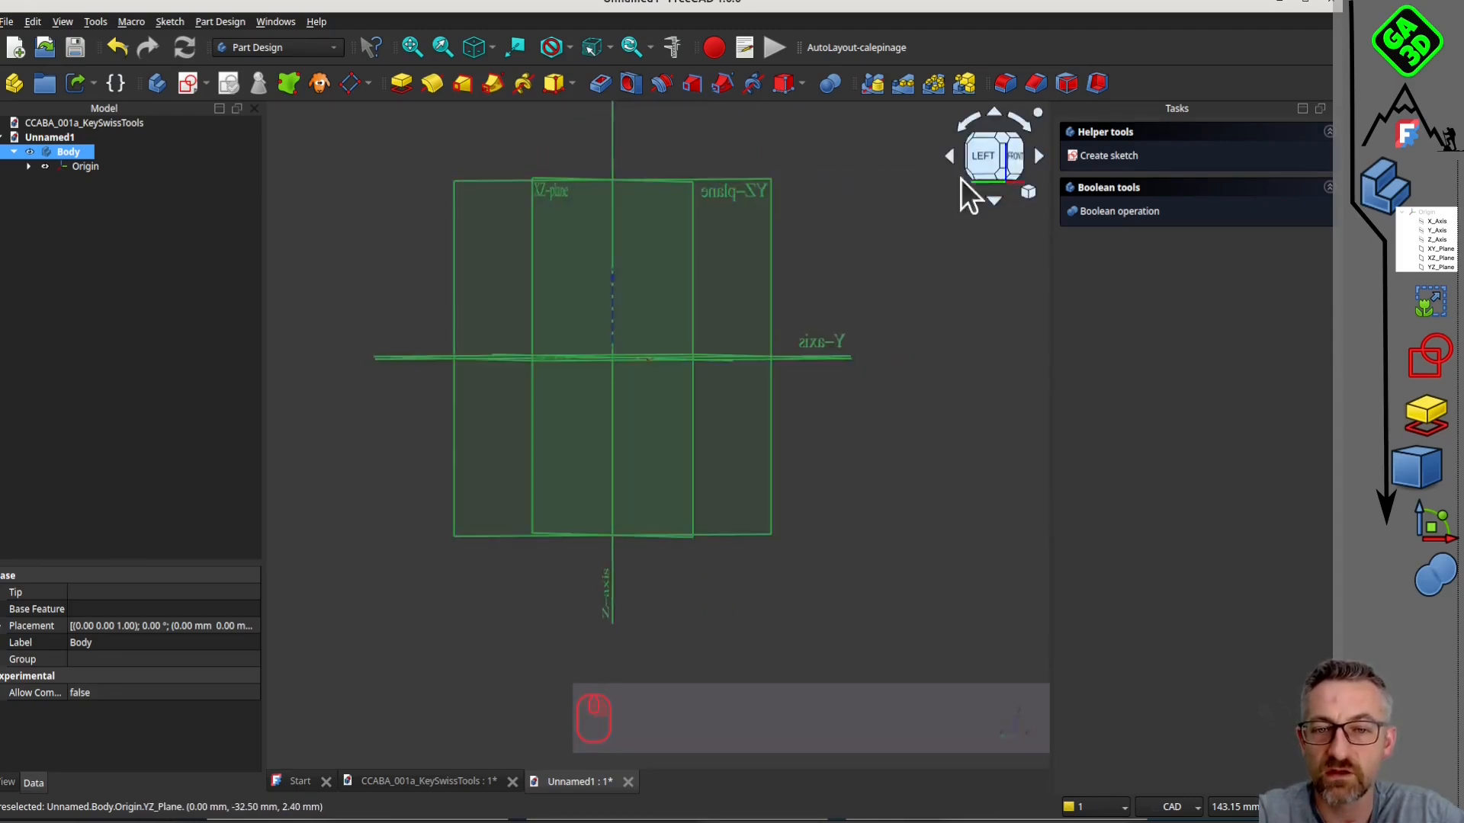
middle_click_drag(741, 341, 656, 445)
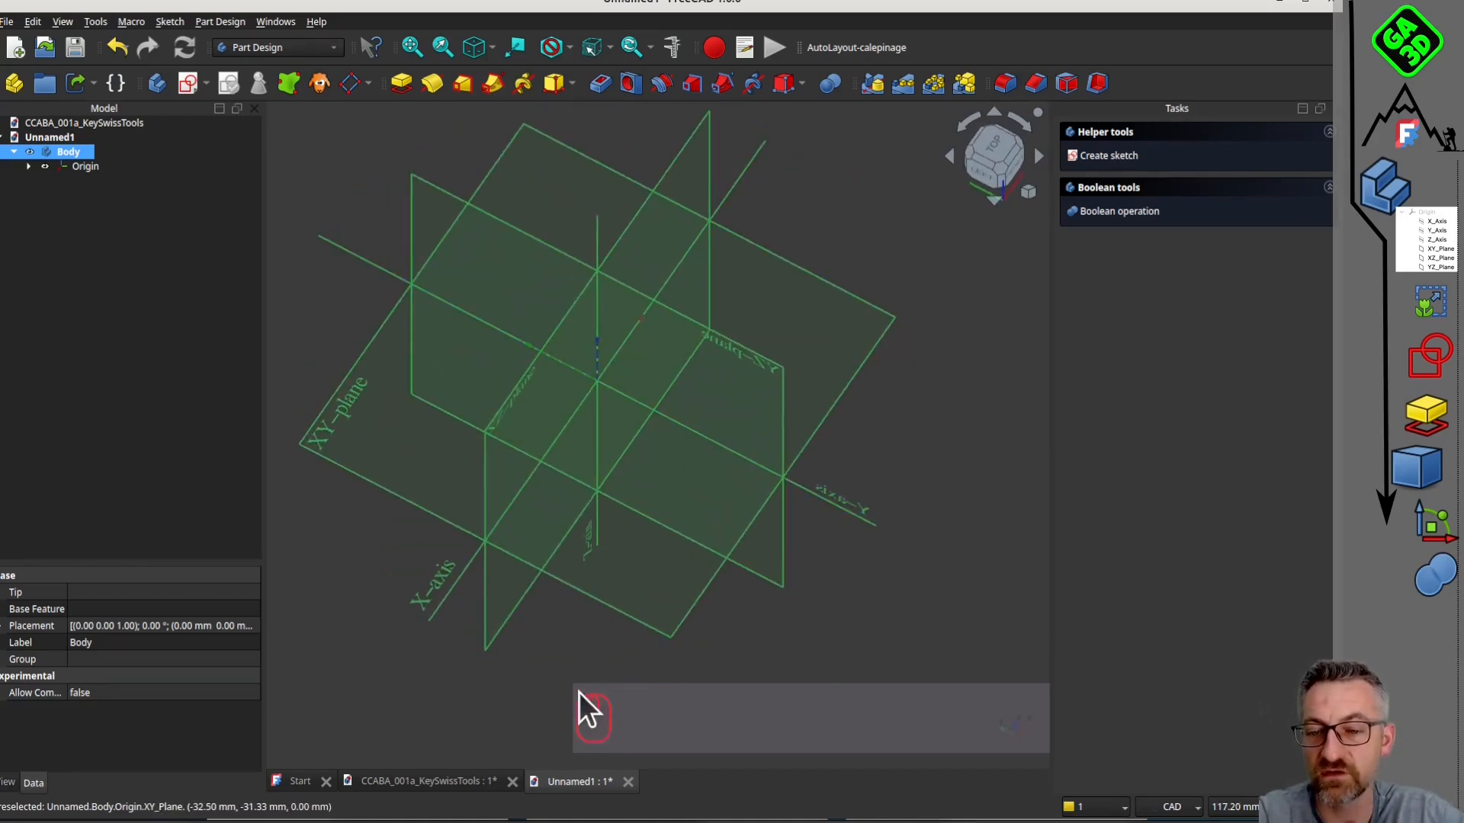
Review the available navigation styles, keep CAD, and view the origin planes from other directions.
middle_click_drag(615, 396, 513, 457)
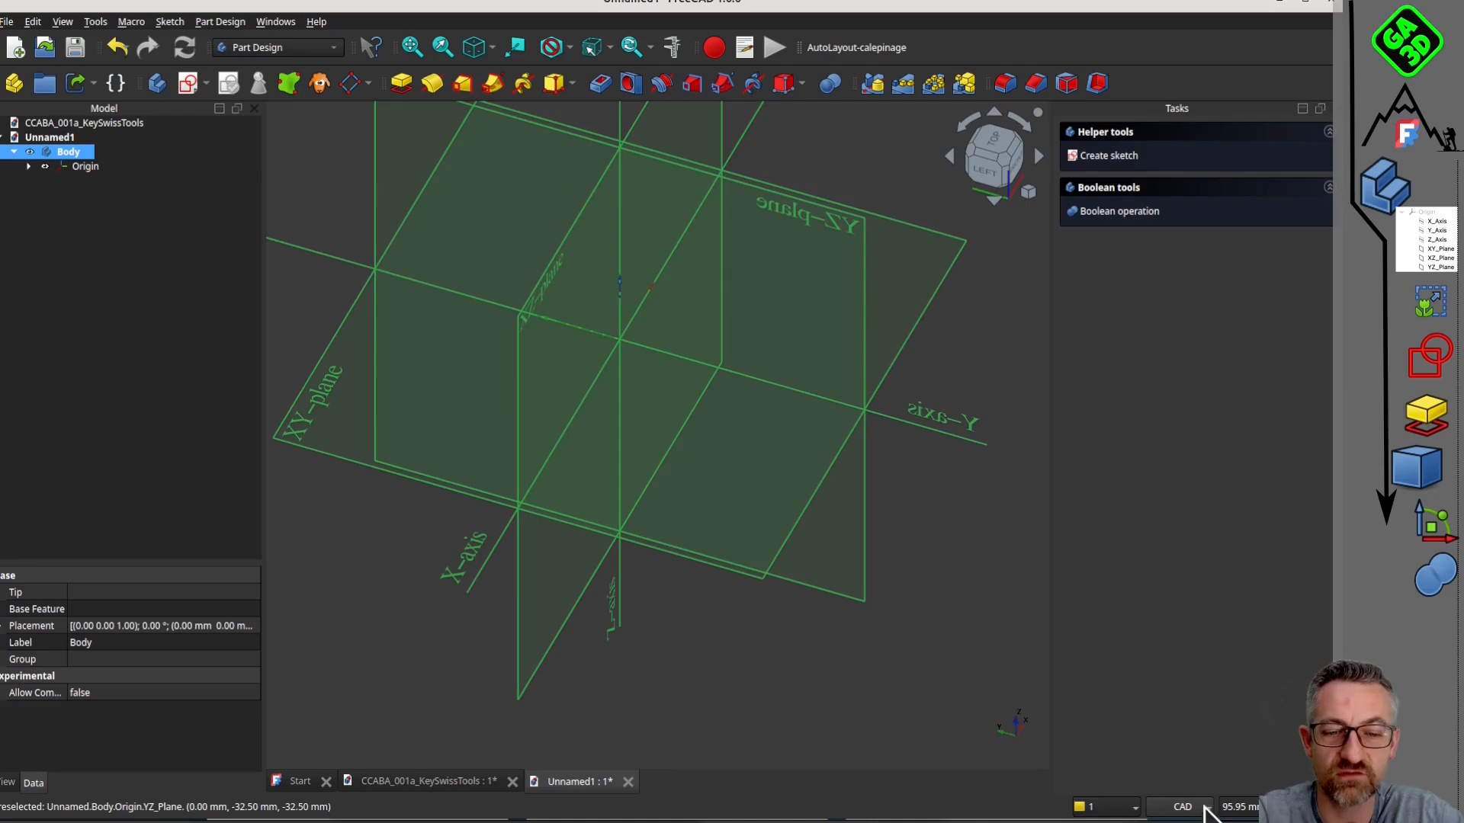
left_click(1208, 813)
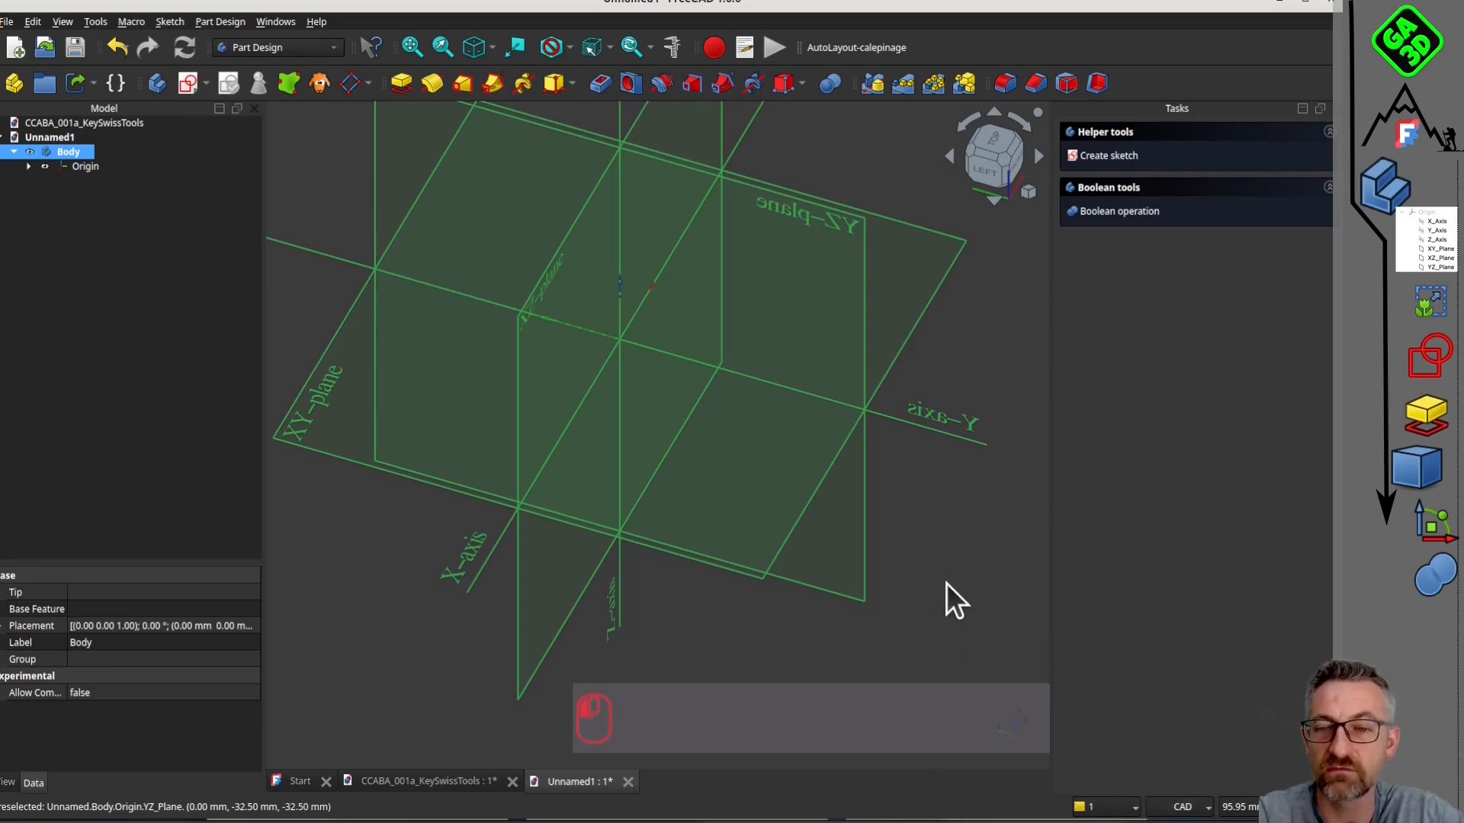
middle_click_drag(938, 614, 774, 535)
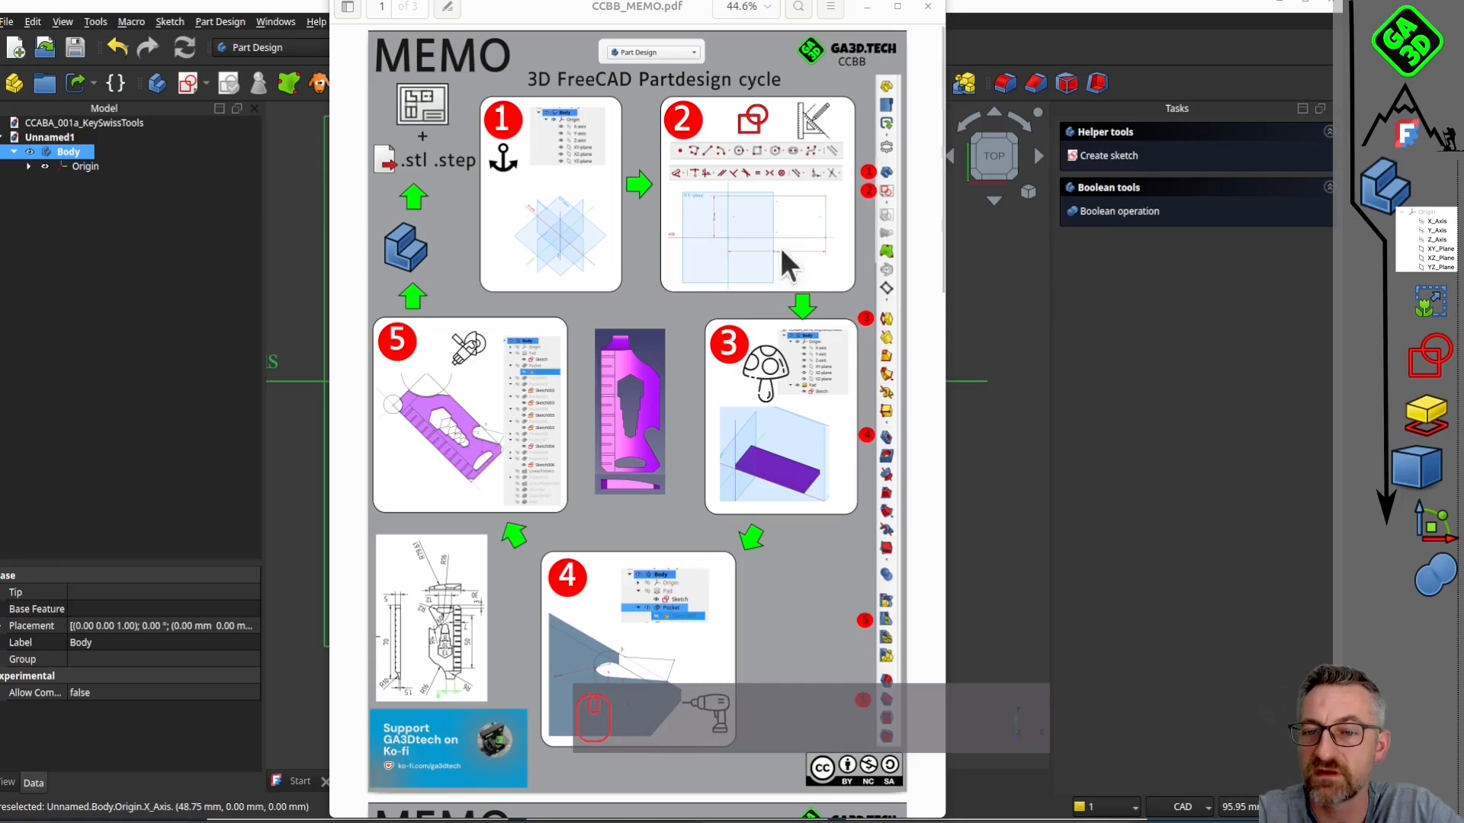
Return from CCBB_MEMO.pdf to FreeCAD and create a sketch on the body's XY plane.
left_click(981, 337)
middle_click_drag(694, 326, 747, 421)
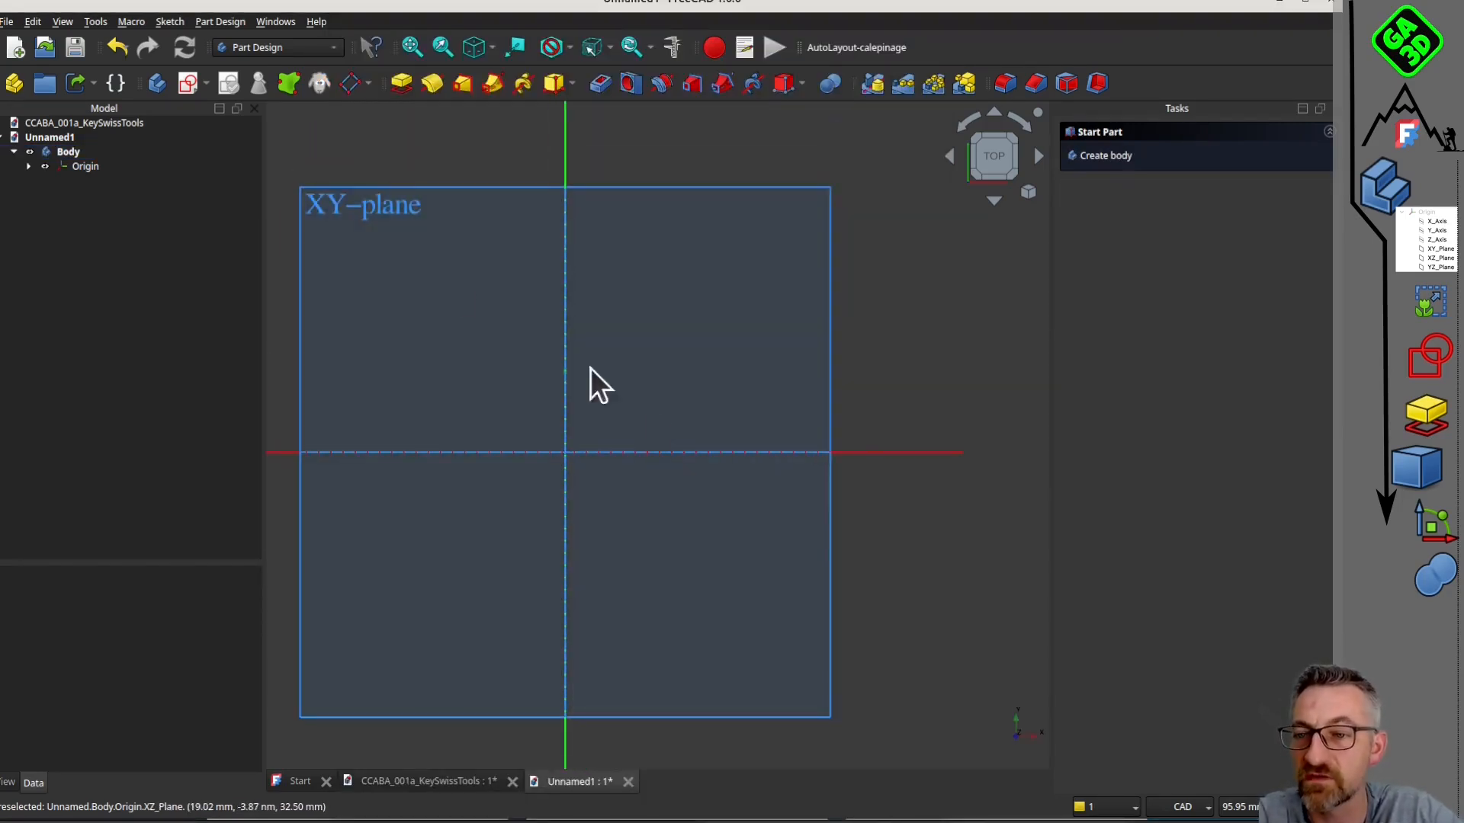
middle_click_drag(863, 348, 878, 353)
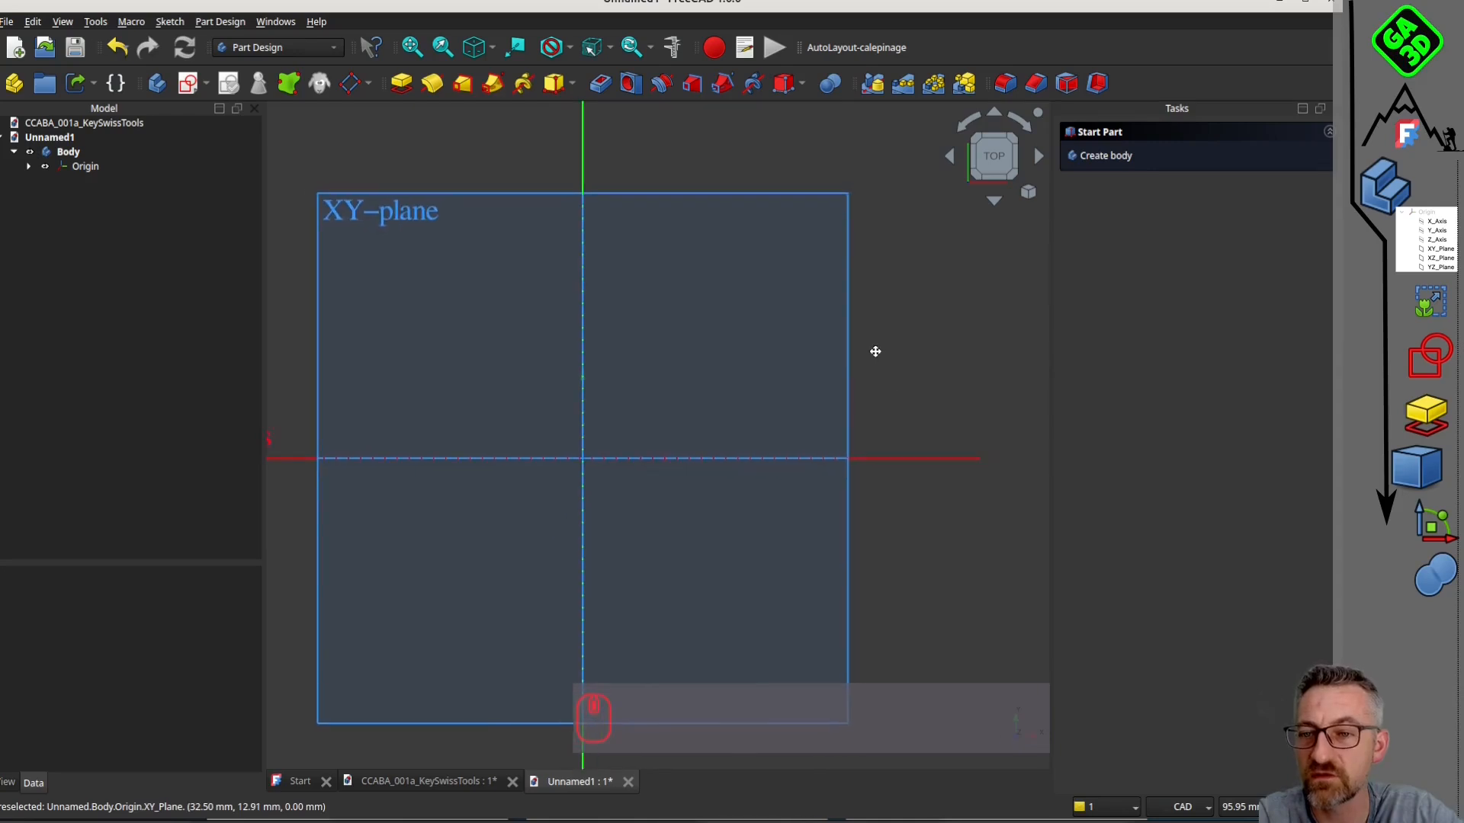
left_click(376, 218)
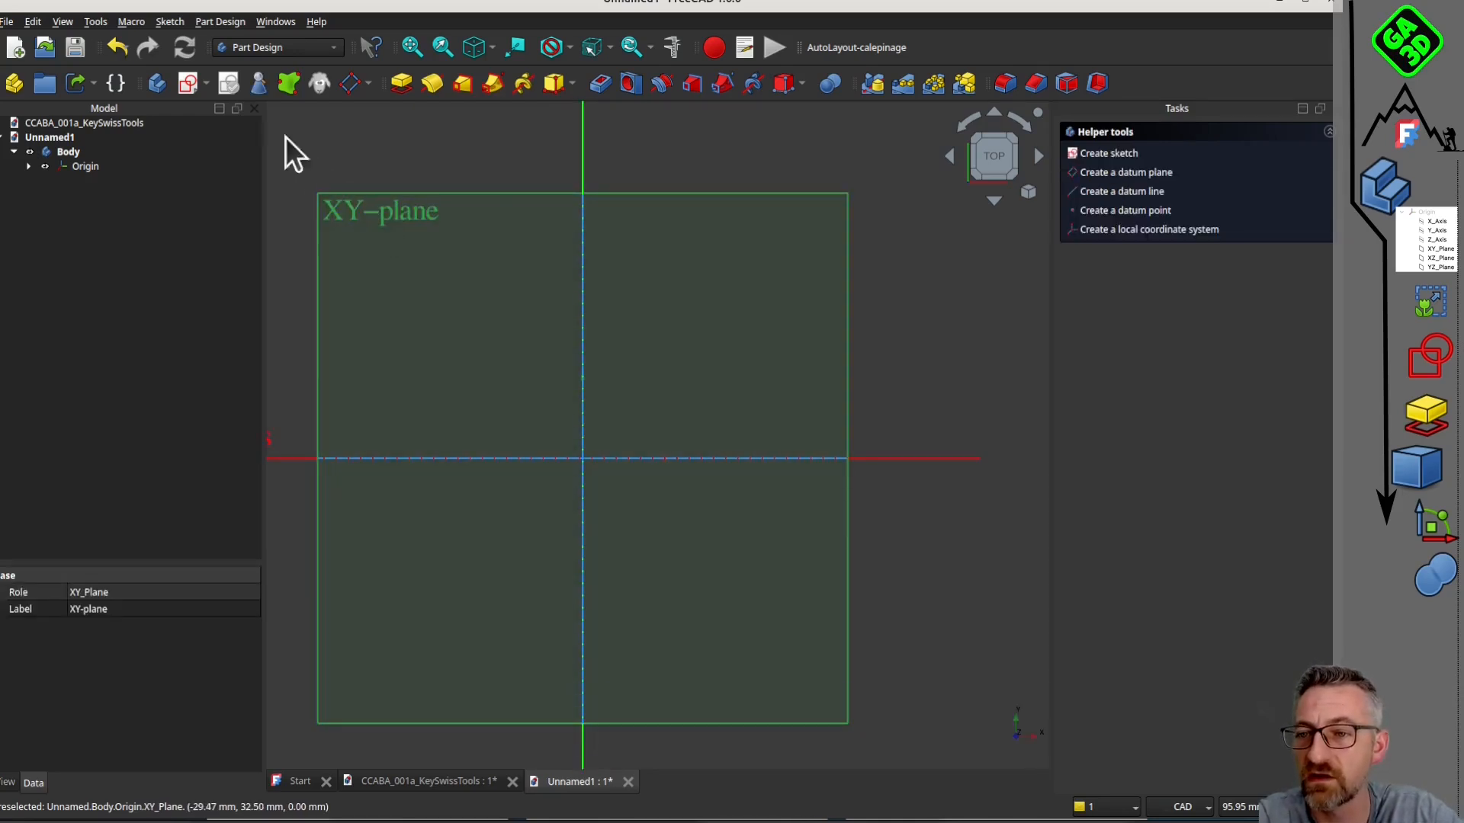
left_click(188, 82)
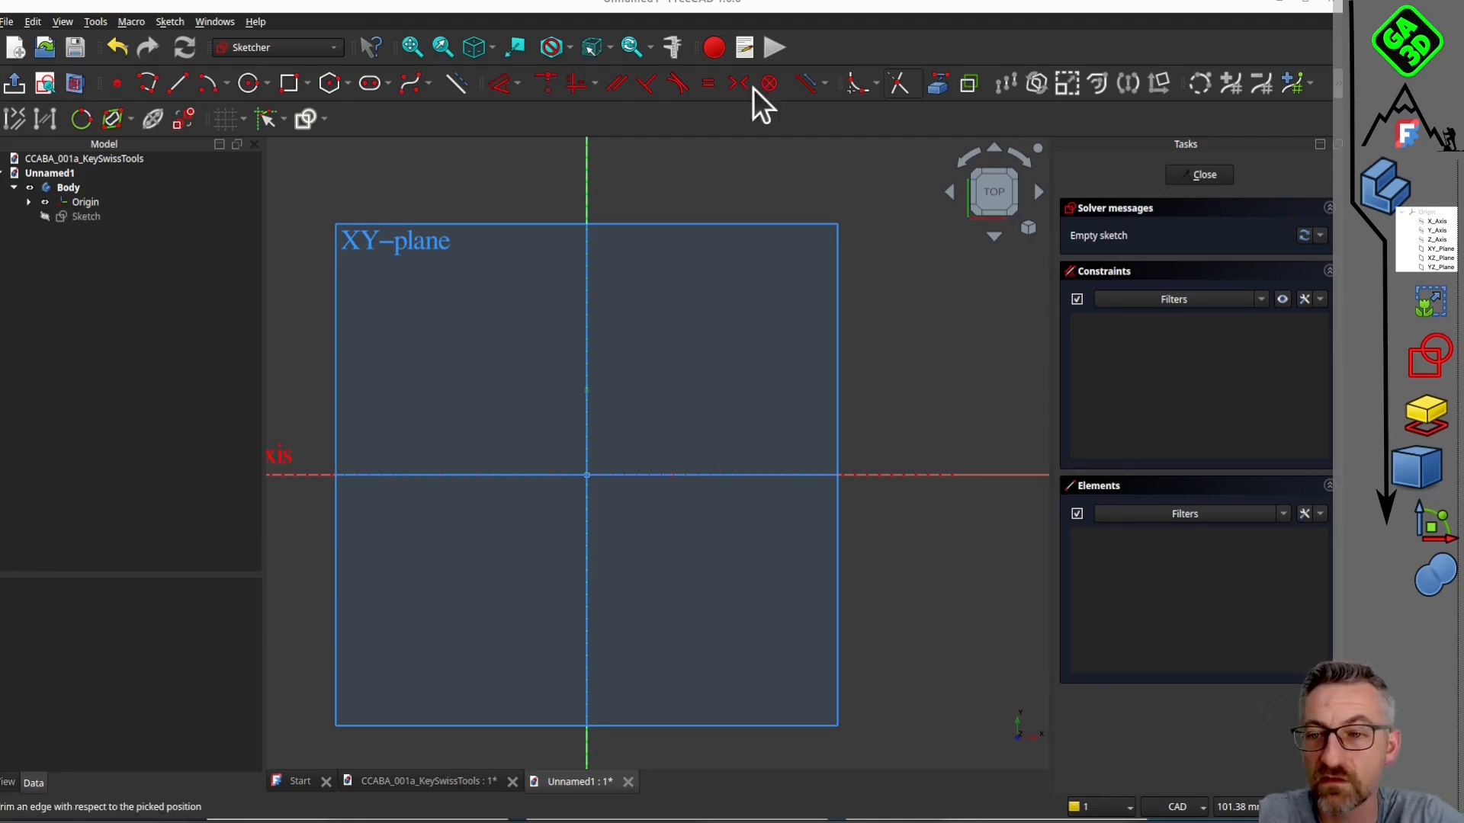
Sketch a 70 mm wide, 30 mm high rectangle with one corner on the origin, and close the sketch.
left_click(290, 84)
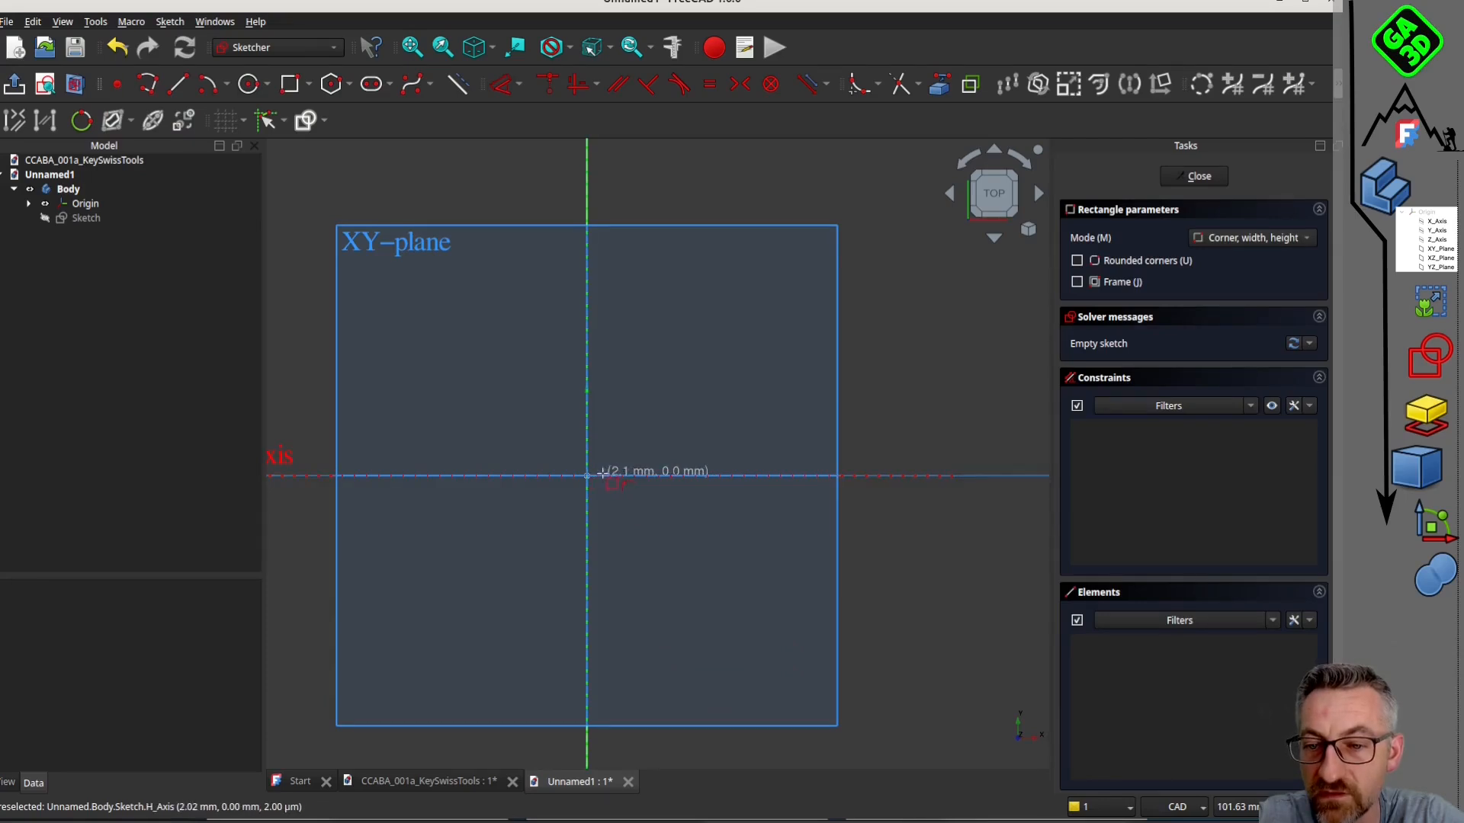
scroll(584, 477, "up", 2)
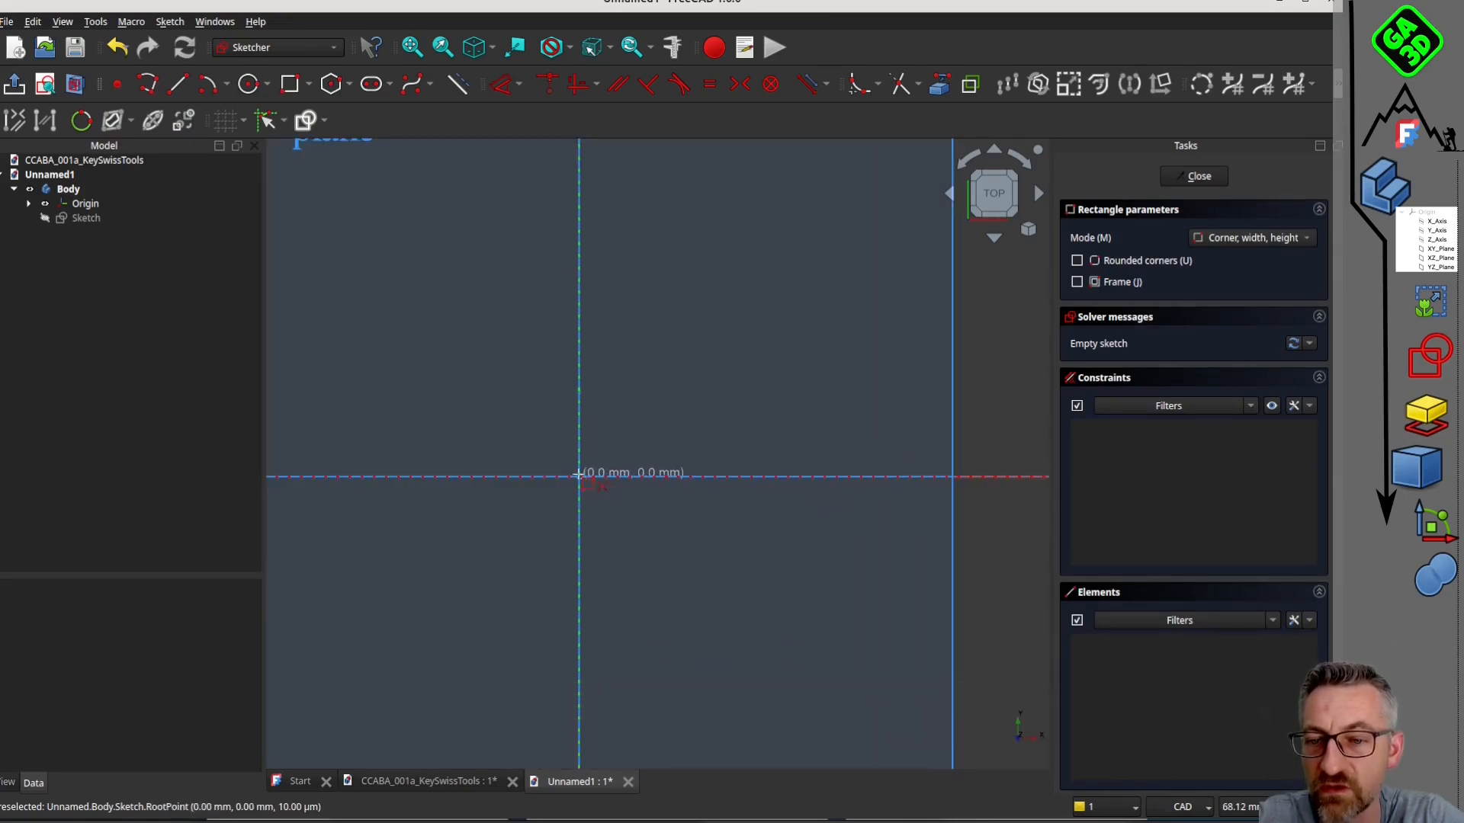
left_click(580, 475)
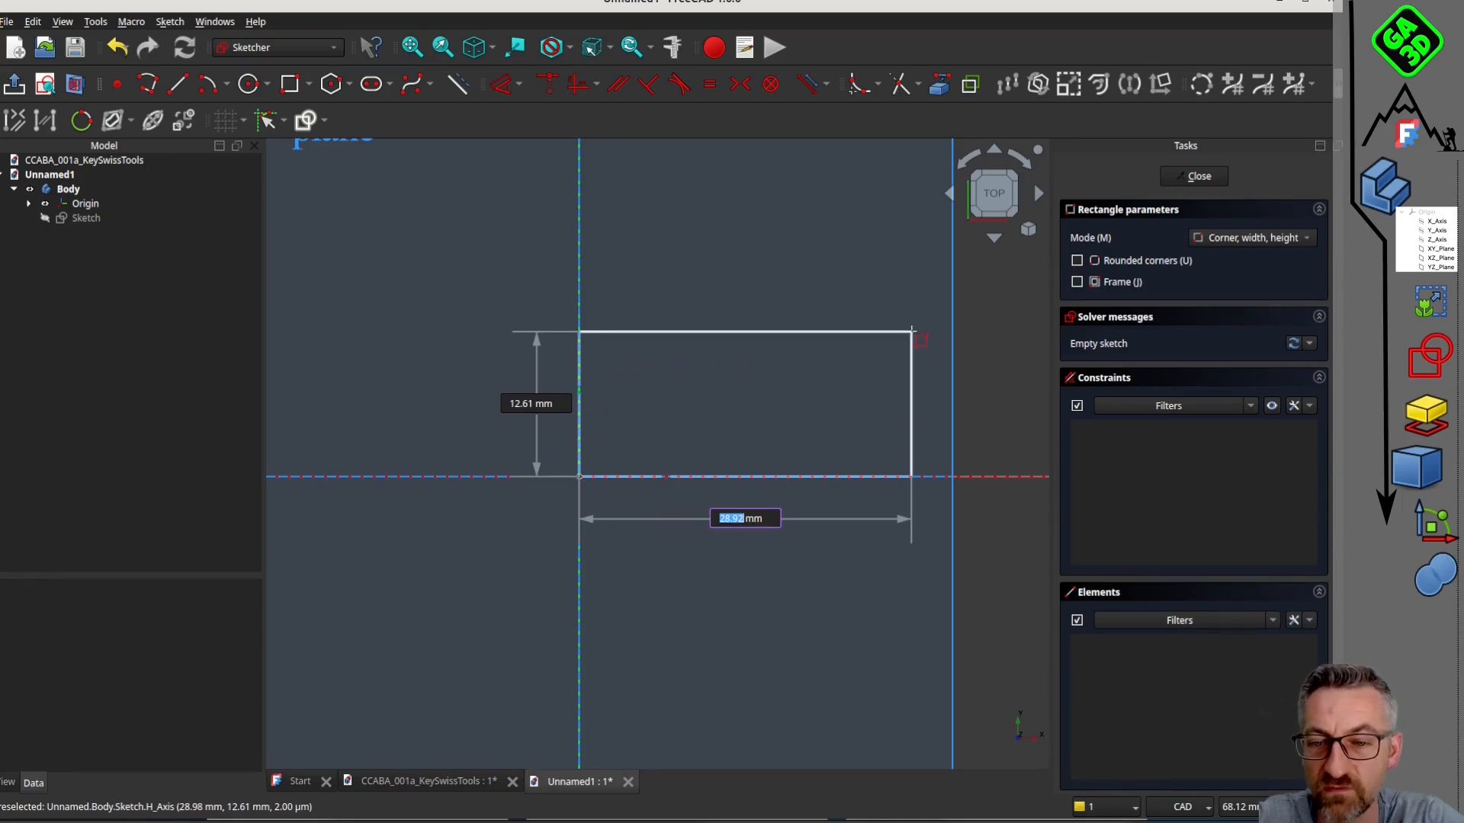
type("7")
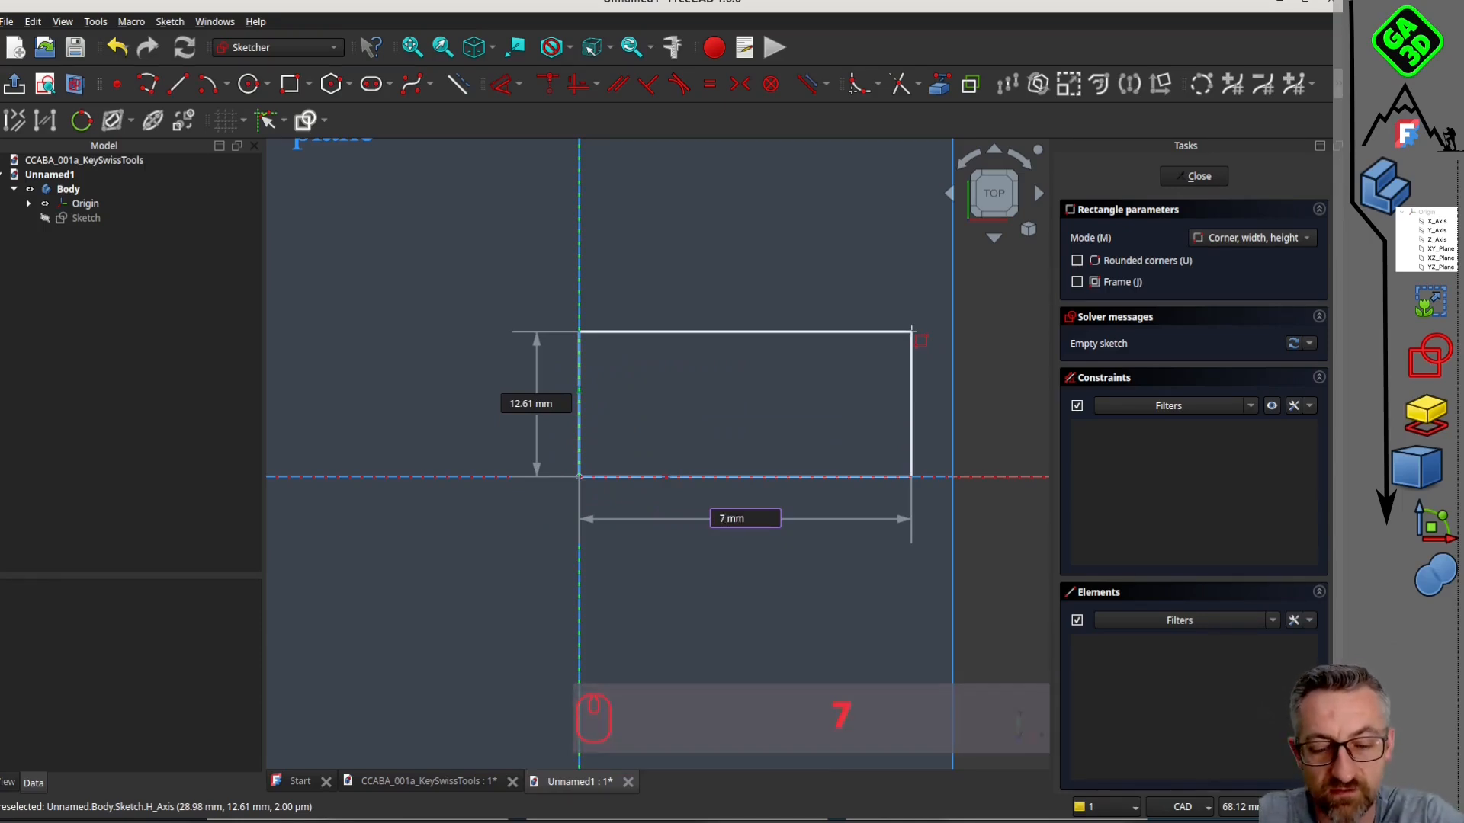
type("0")
key("Tab")
type("3")
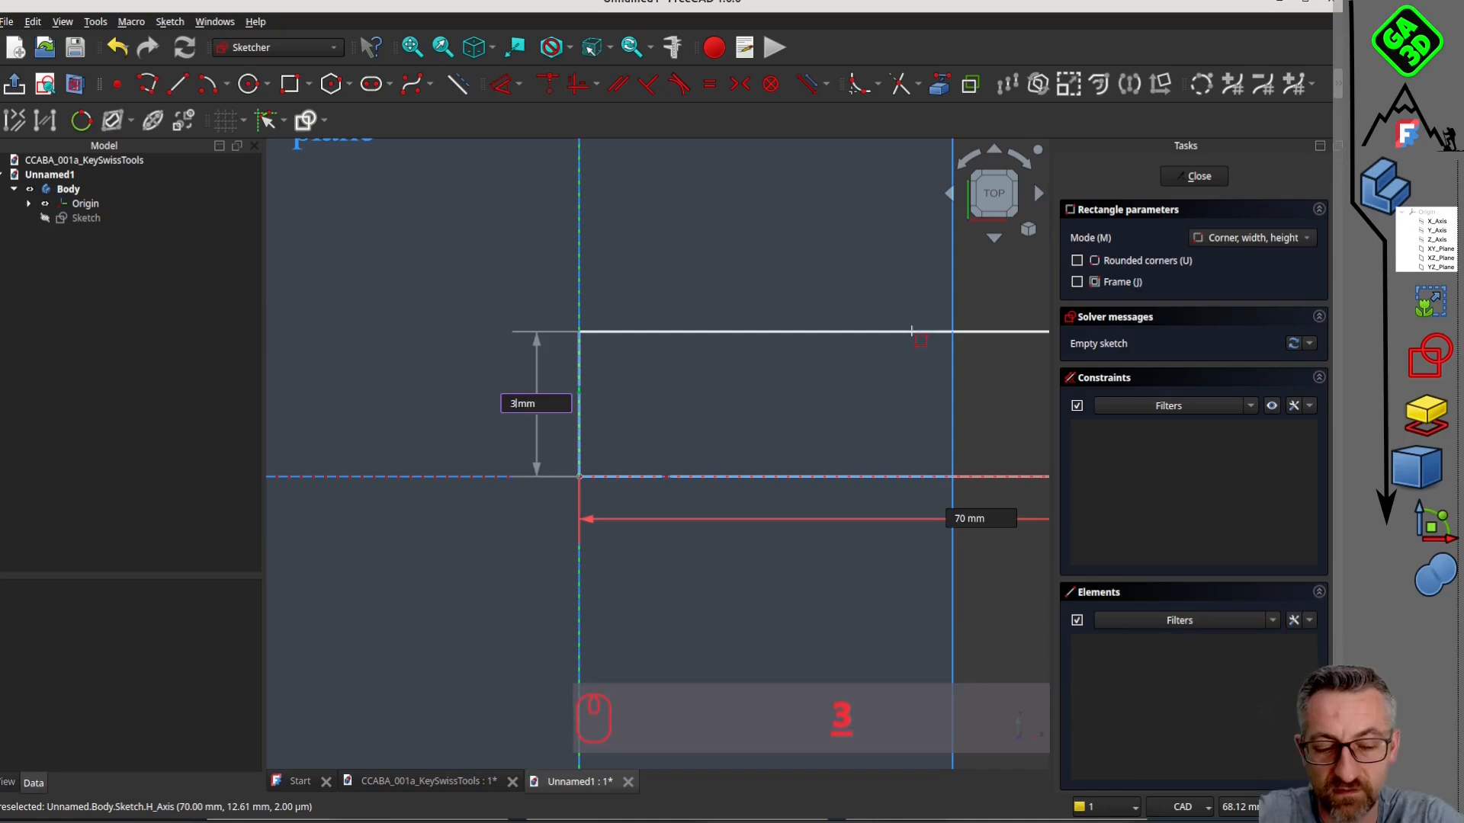
type("0")
key("Return")
scroll(991, 274, "down", 3)
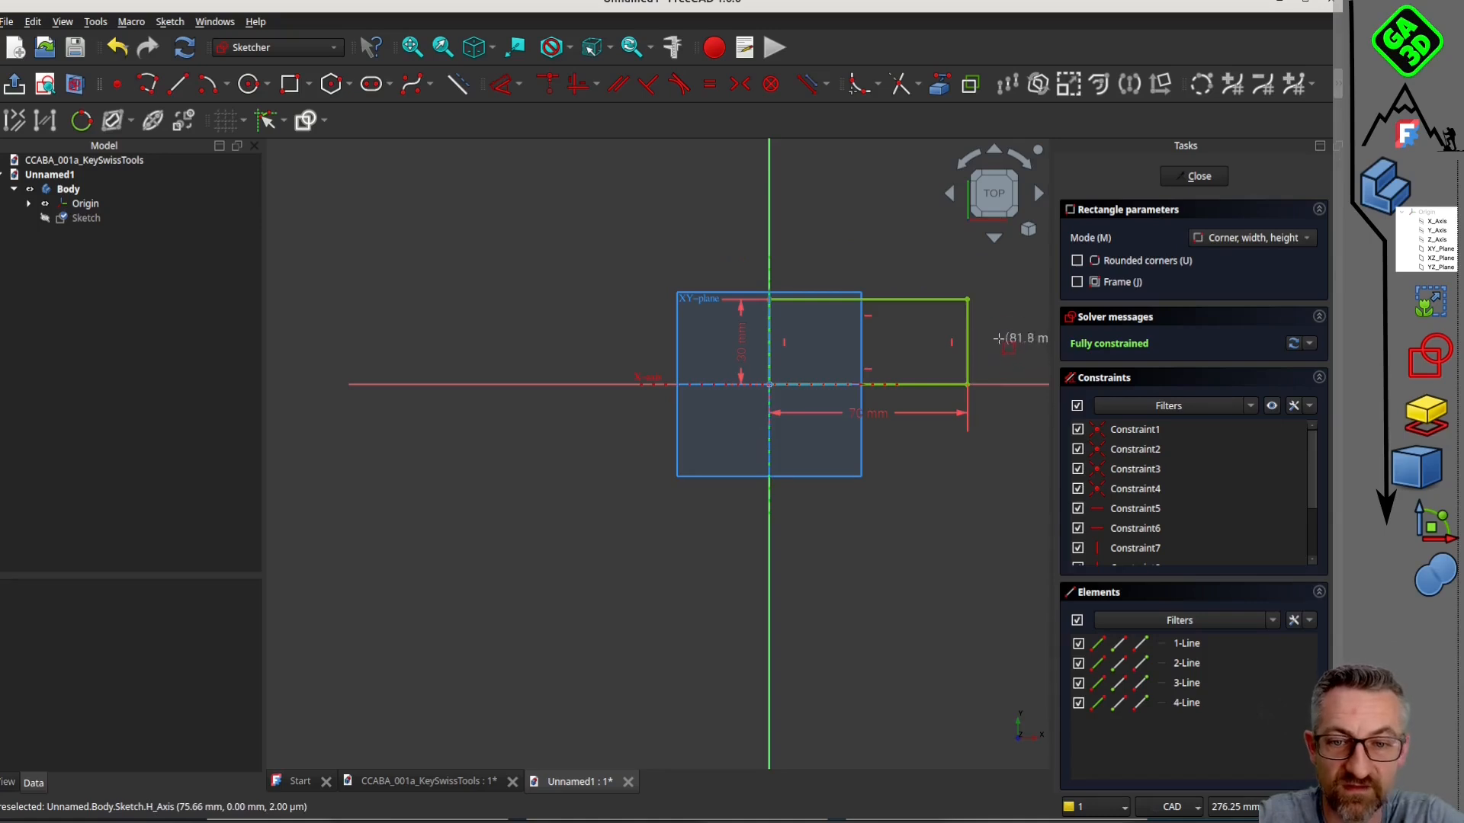
mouse_move(888, 512)
middle_mouse_down()
mouse_move(740, 527)
mouse_move(723, 558)
middle_mouse_up()
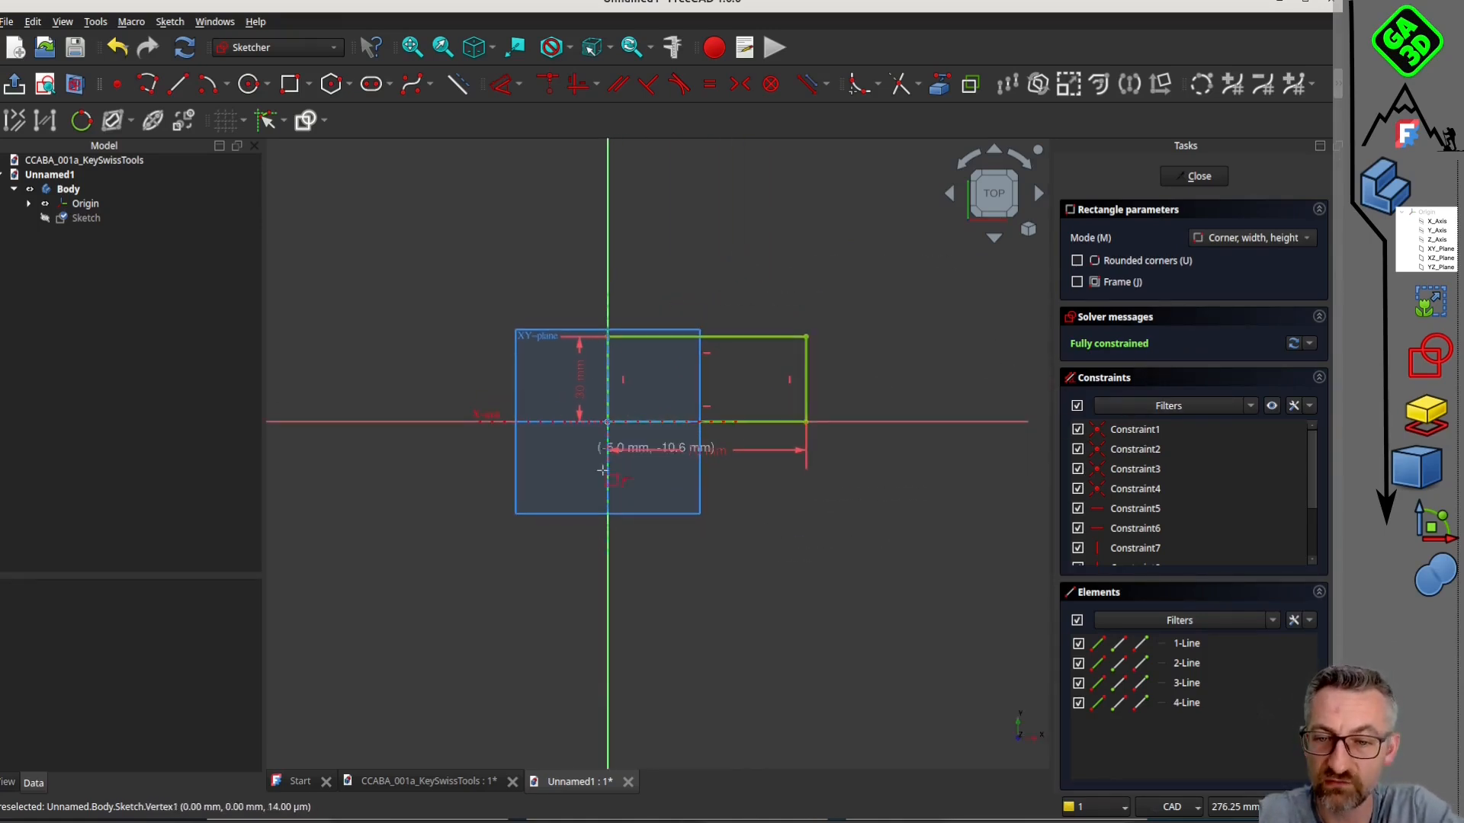
left_click(1202, 179)
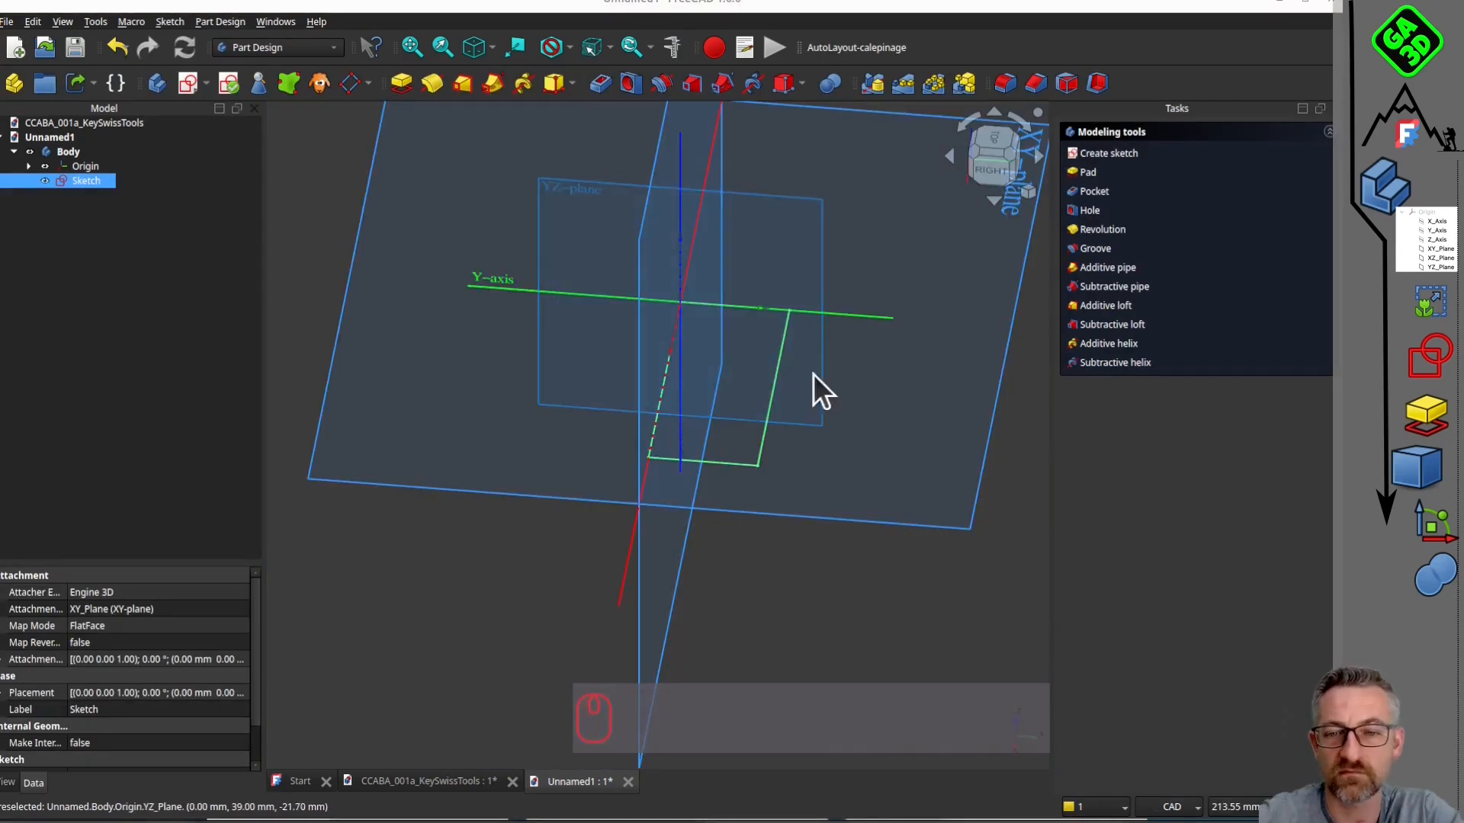
Hide the body's origin planes and examine the rectangle sketch from an oblique angle.
mouse_move(813, 373)
middle_mouse_down()
mouse_move(719, 460)
mouse_move(804, 376)
mouse_move(702, 455)
mouse_move(696, 436)
mouse_move(680, 446)
middle_mouse_up()
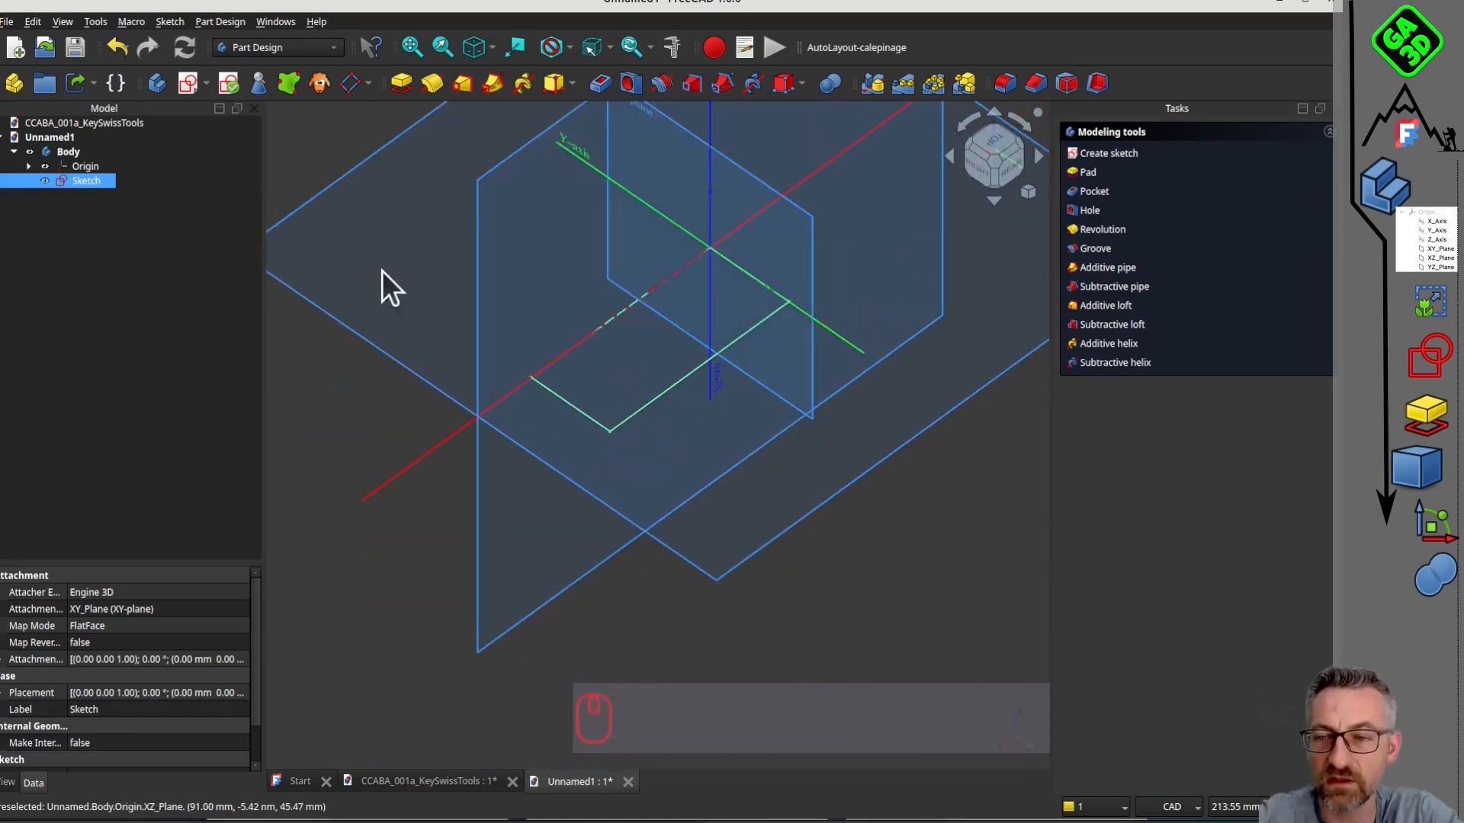
left_click(44, 164)
left_click(44, 163)
mouse_move(589, 278)
middle_mouse_down()
mouse_move(775, 353)
mouse_move(896, 345)
mouse_move(595, 272)
mouse_move(529, 236)
mouse_move(542, 282)
mouse_move(491, 339)
mouse_move(473, 336)
middle_mouse_up()
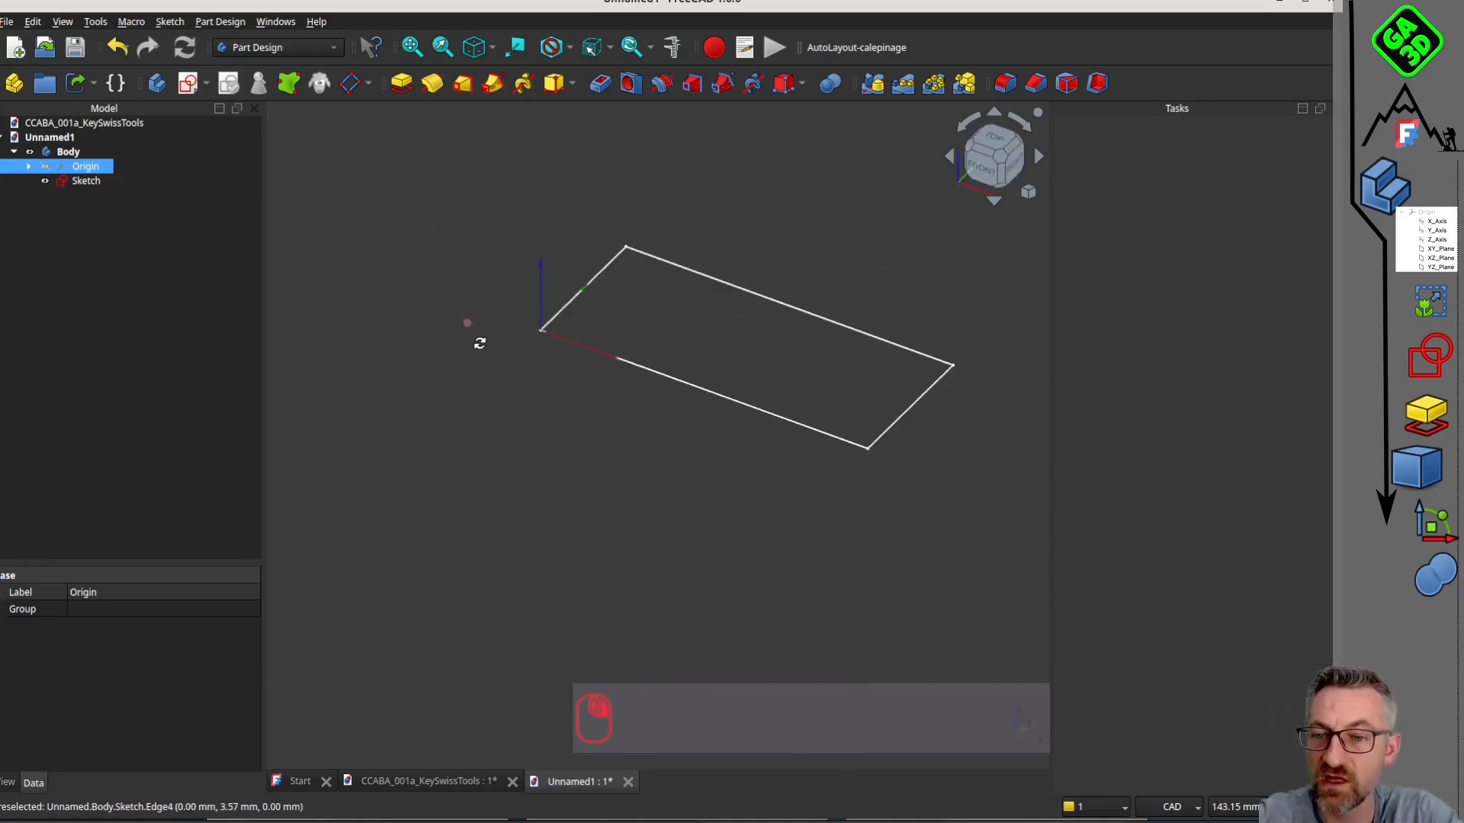
scroll(618, 350, "up", 4)
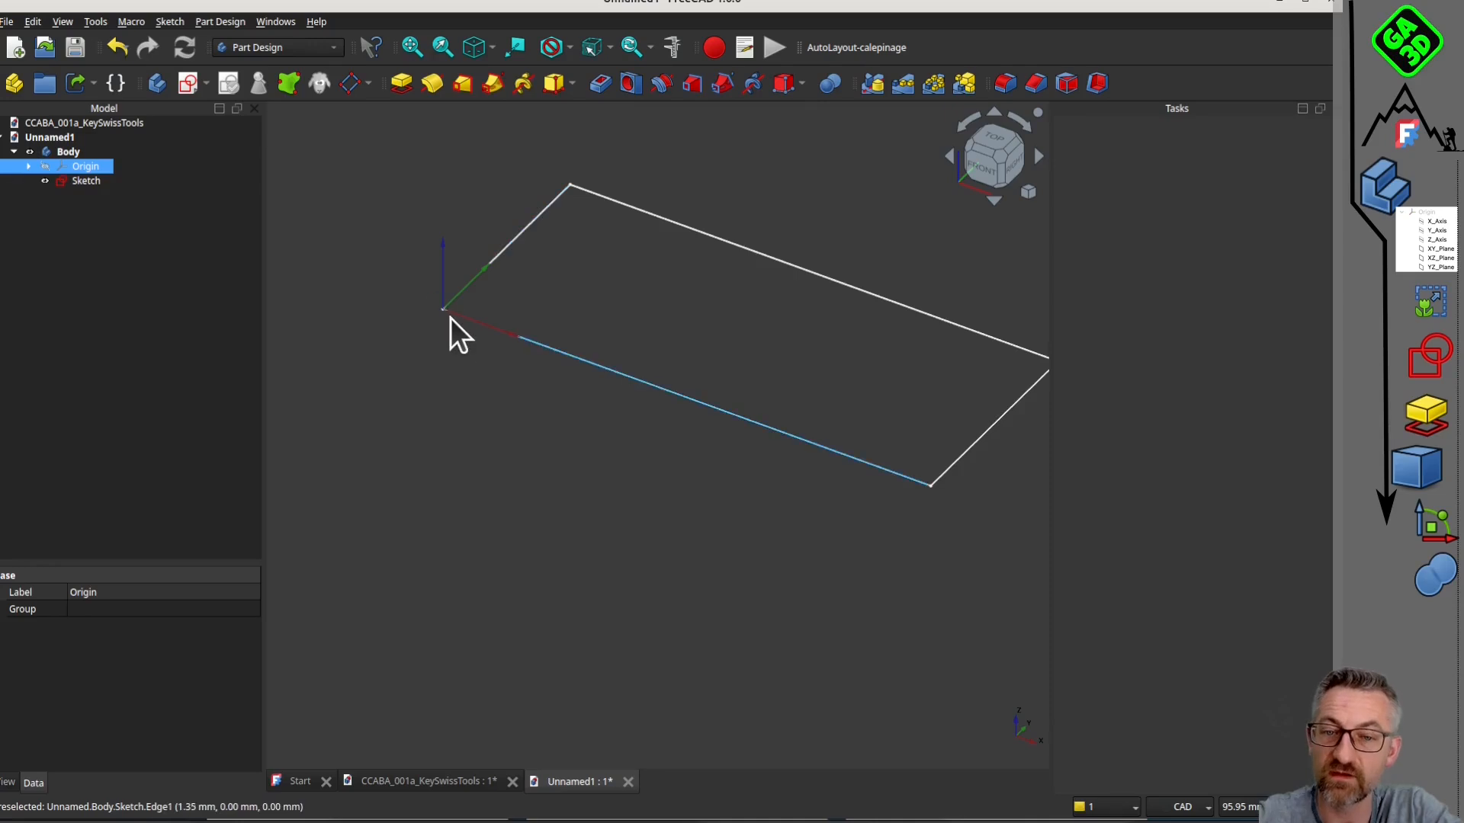
mouse_move(524, 332)
middle_mouse_down()
mouse_move(461, 326)
mouse_move(468, 314)
mouse_move(541, 330)
middle_mouse_up()
scroll(460, 326, "down", 2)
scroll(541, 330, "up", 1)
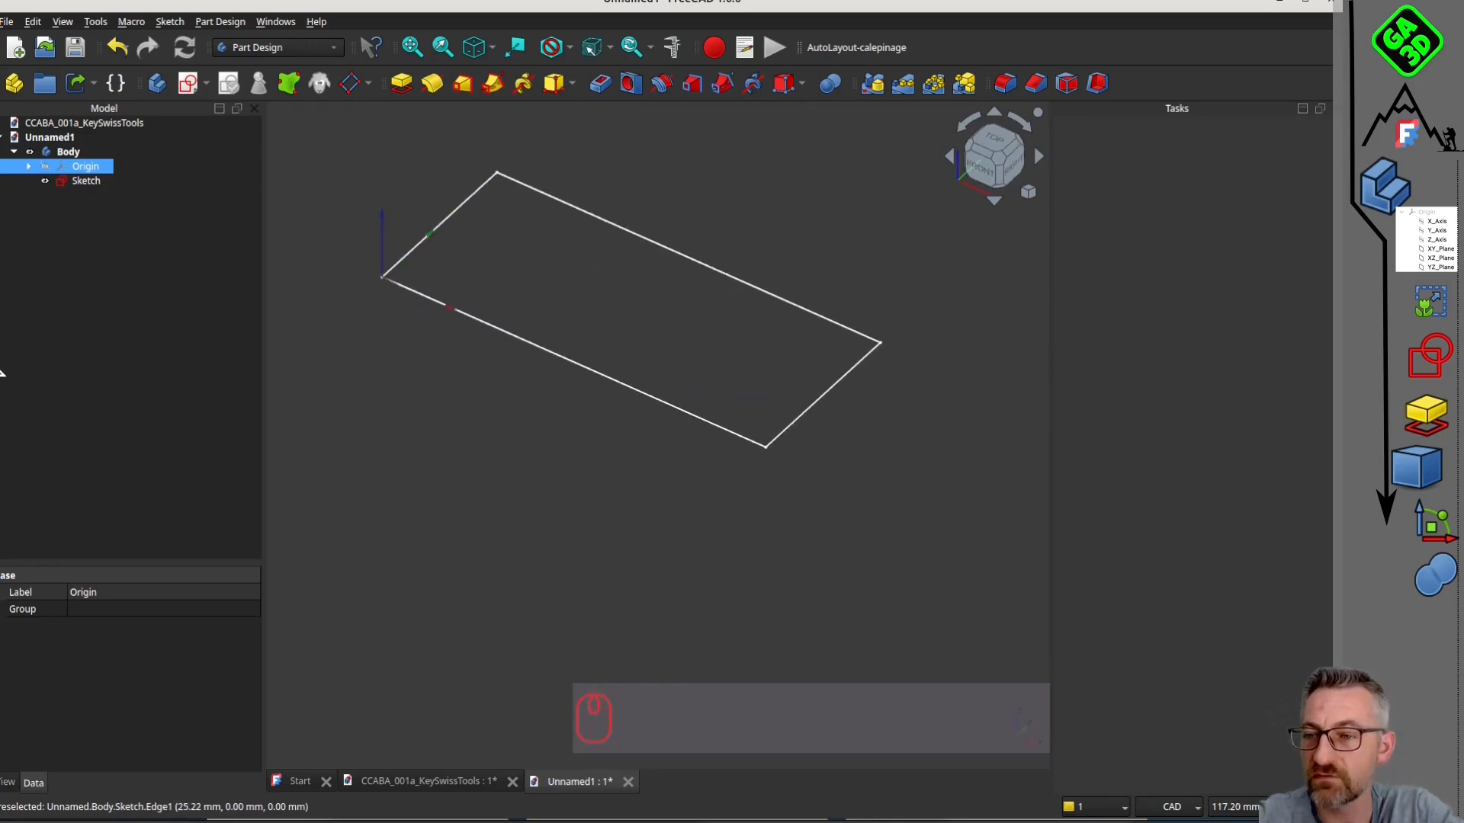
Consult the Part Design cycle overview in CCBB_MEMO.pdf and return to FreeCAD.
left_click(2, 373)
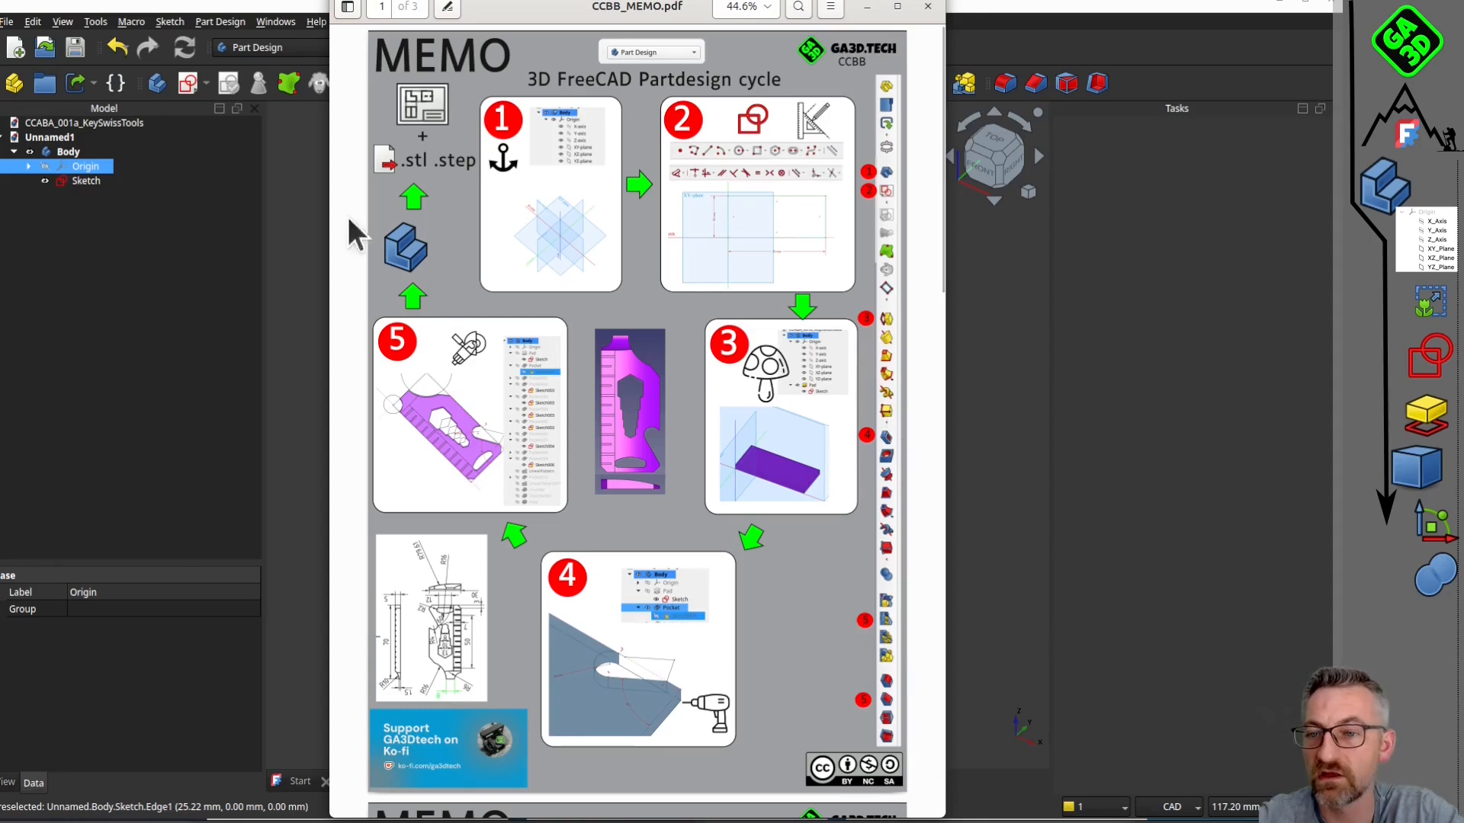
left_click(305, 217)
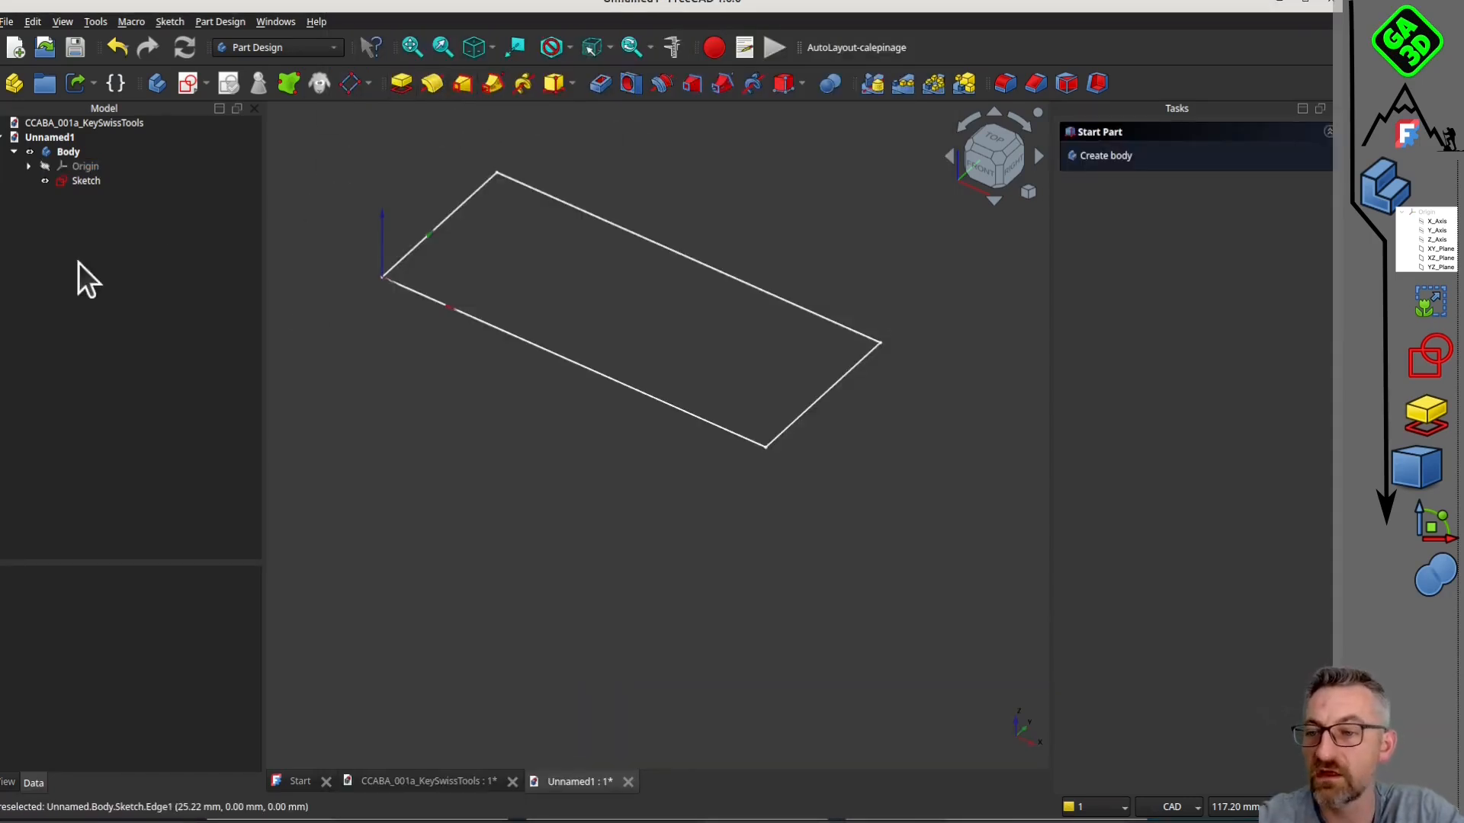
mouse_move(647, 358)
middle_mouse_down()
mouse_move(692, 416)
mouse_move(758, 404)
mouse_move(707, 395)
middle_mouse_up()
Pad the rectangle sketch to a length of 5 mm.
left_click(114, 182)
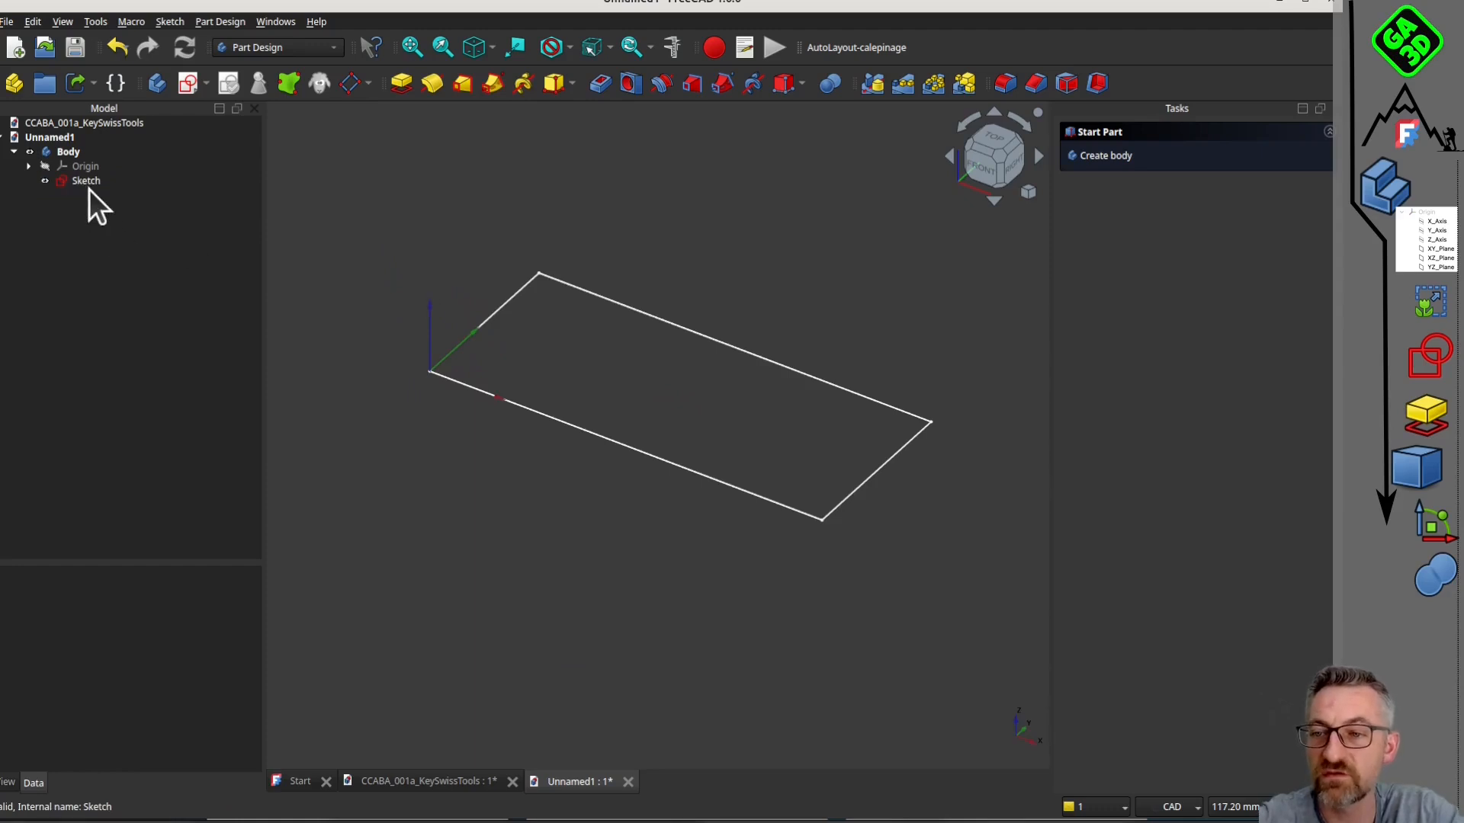
left_click(88, 185)
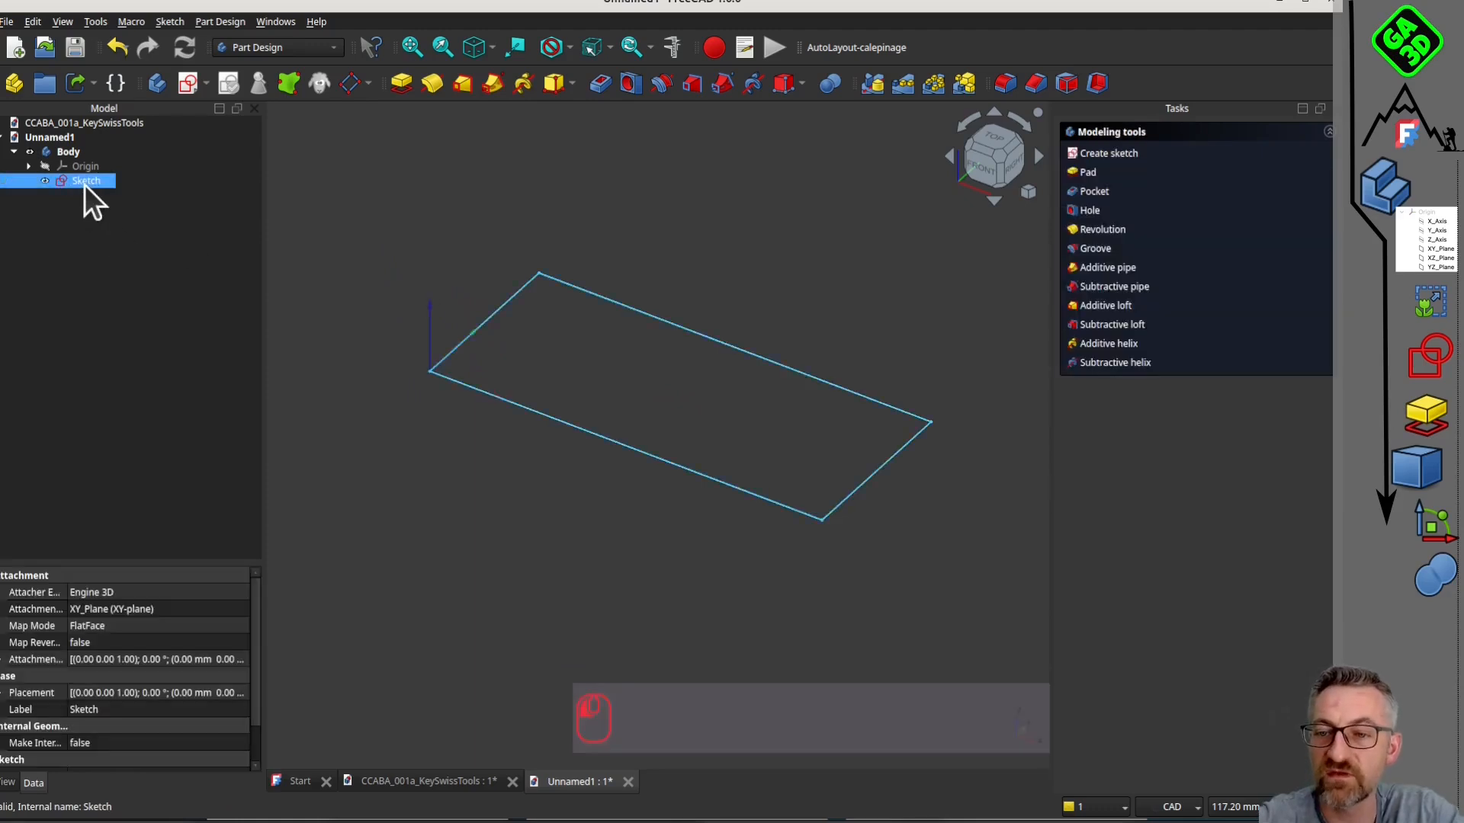
left_click(400, 83)
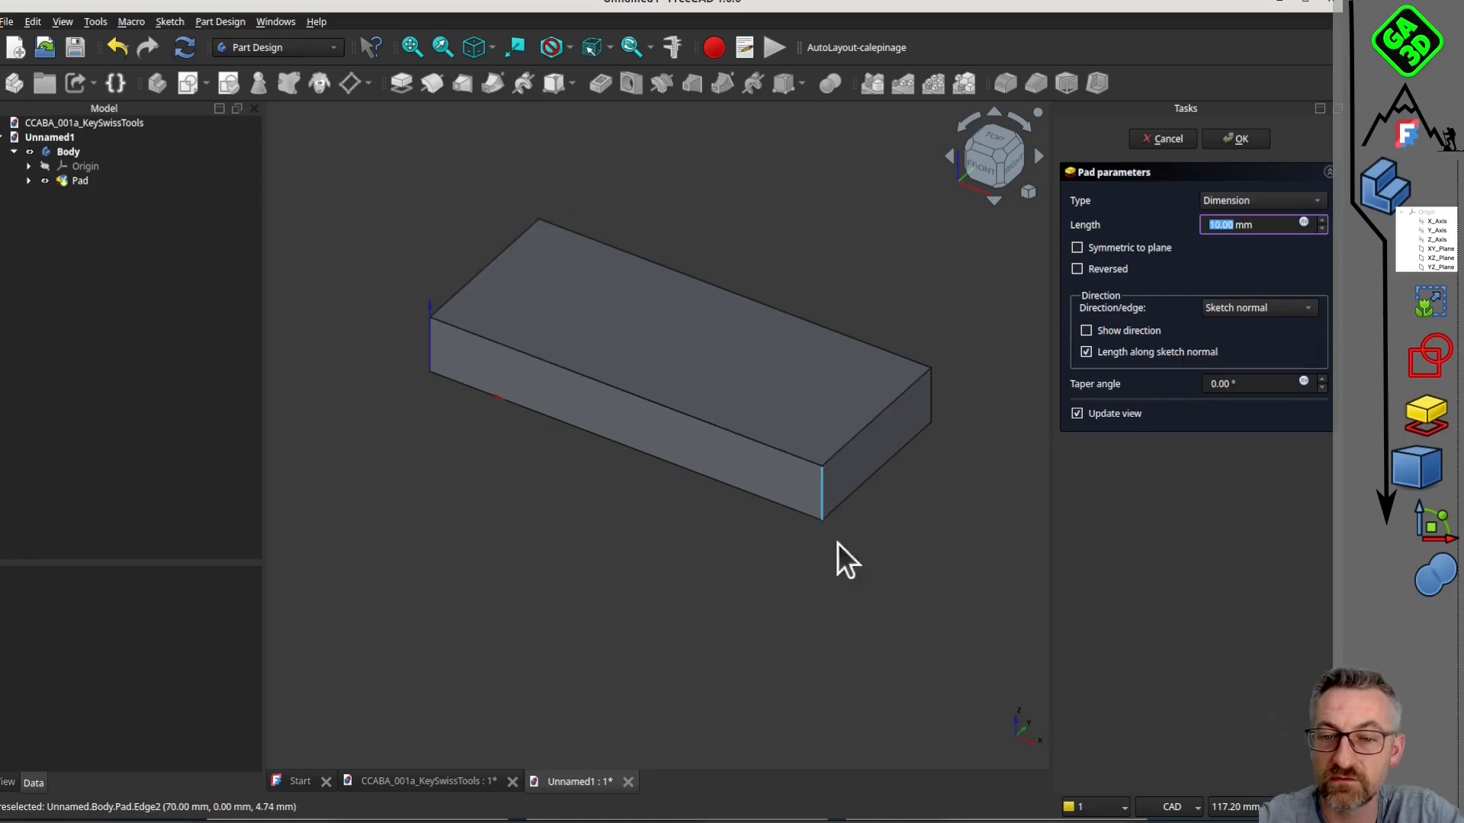
middle_click_drag(751, 545, 709, 536)
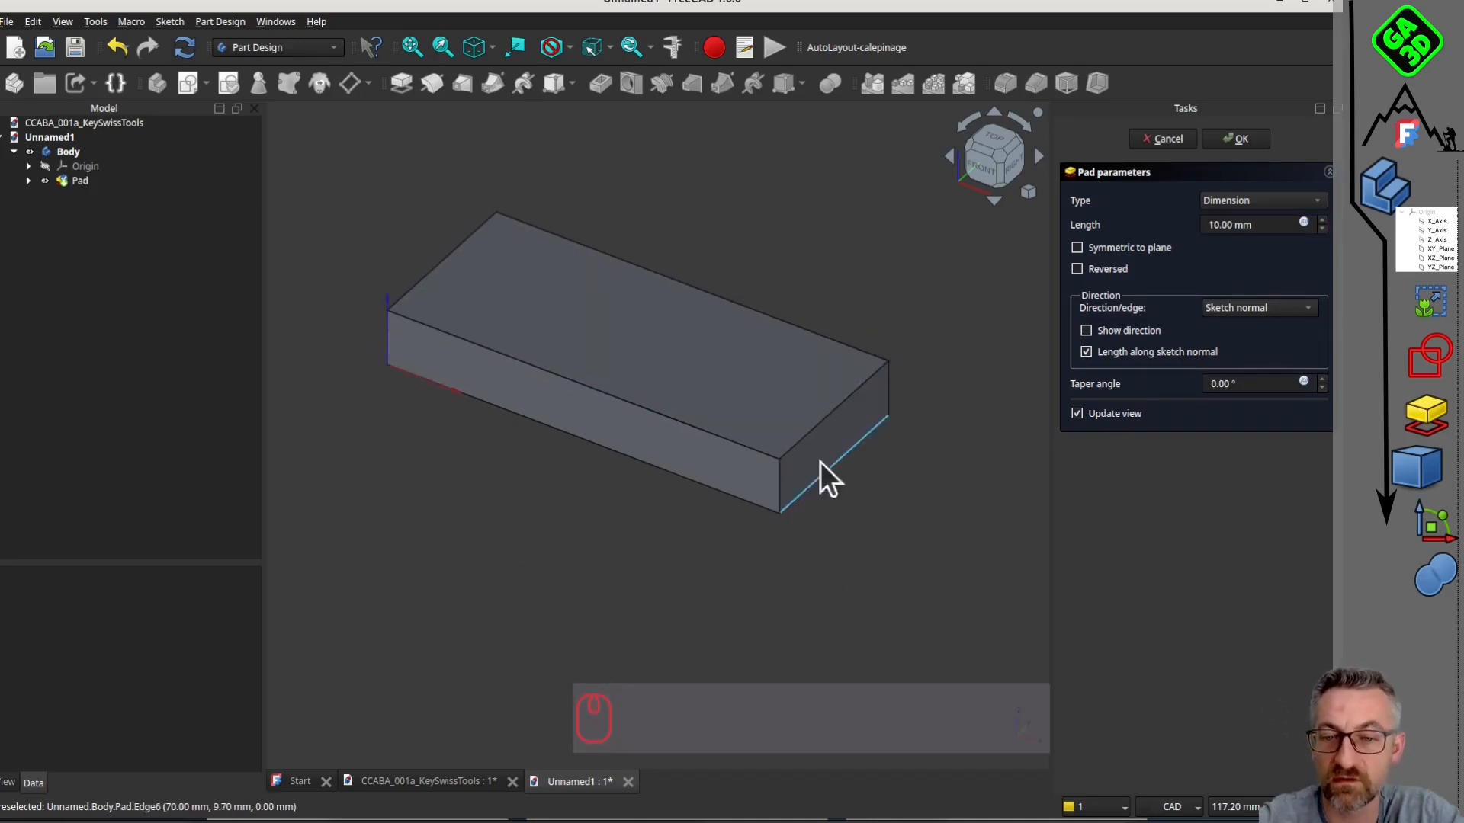
left_click(1206, 224)
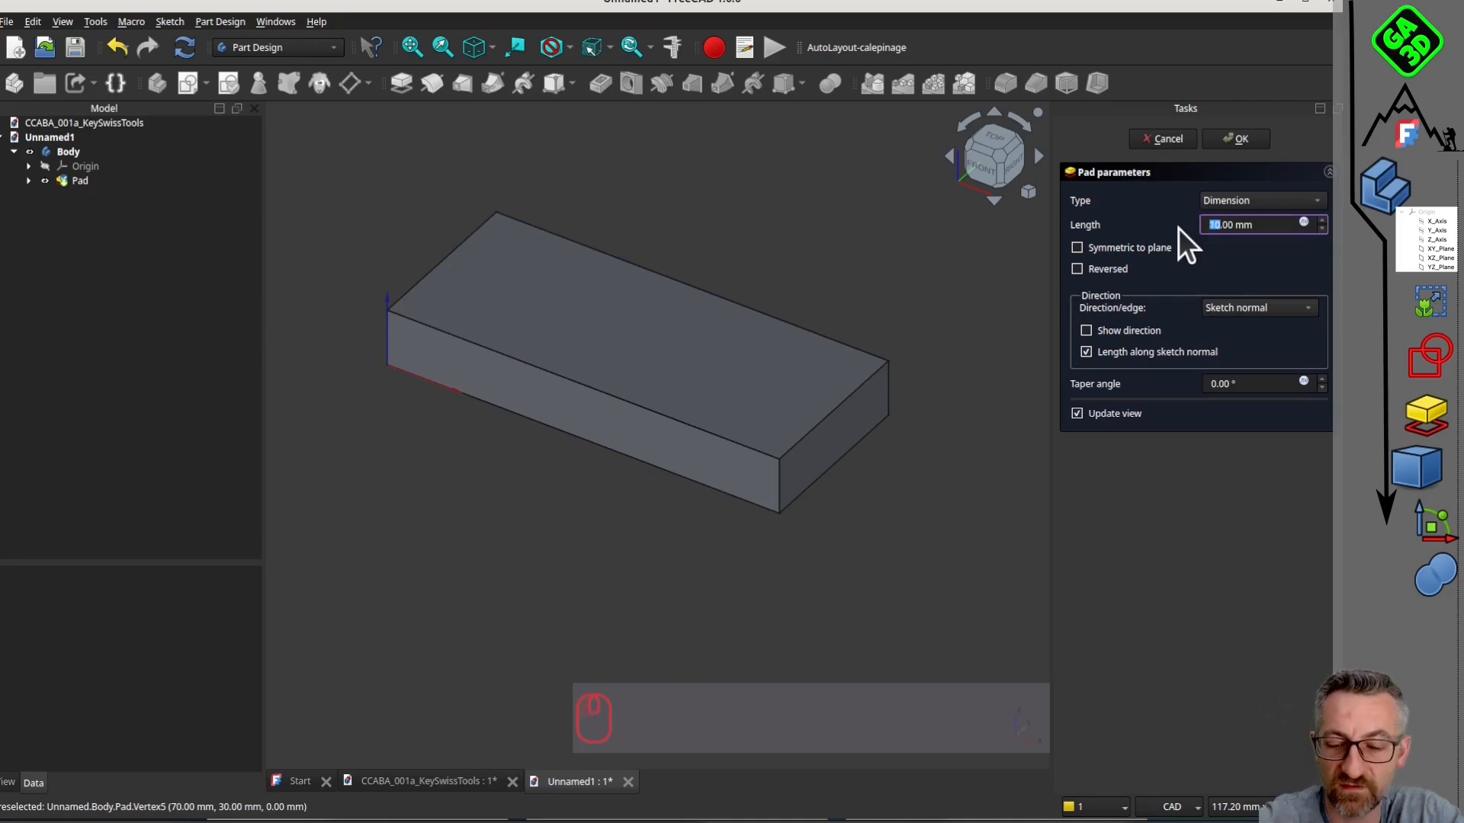
type("5")
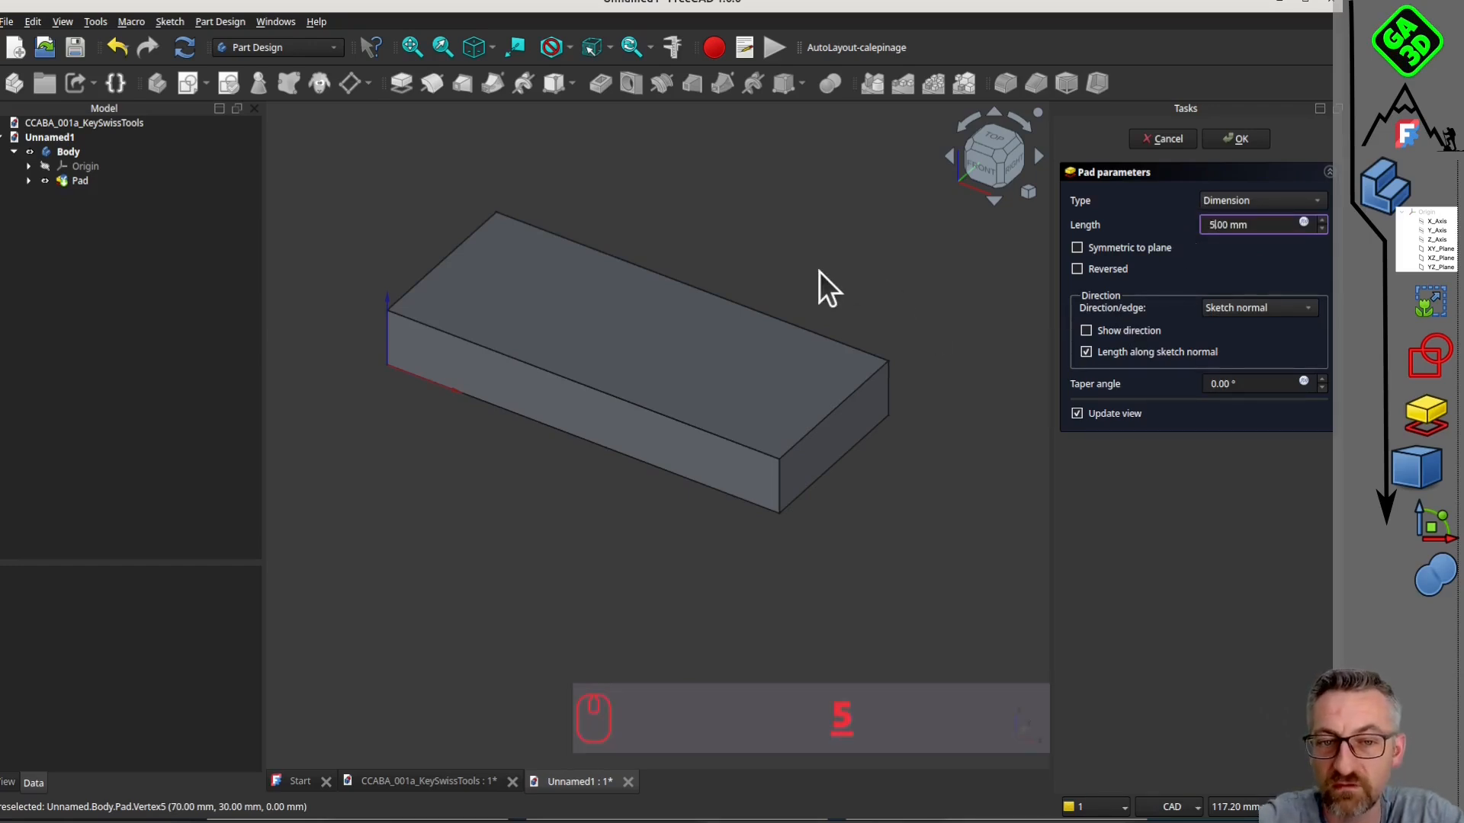
left_click(1239, 140)
middle_click_drag(671, 333, 397, 465)
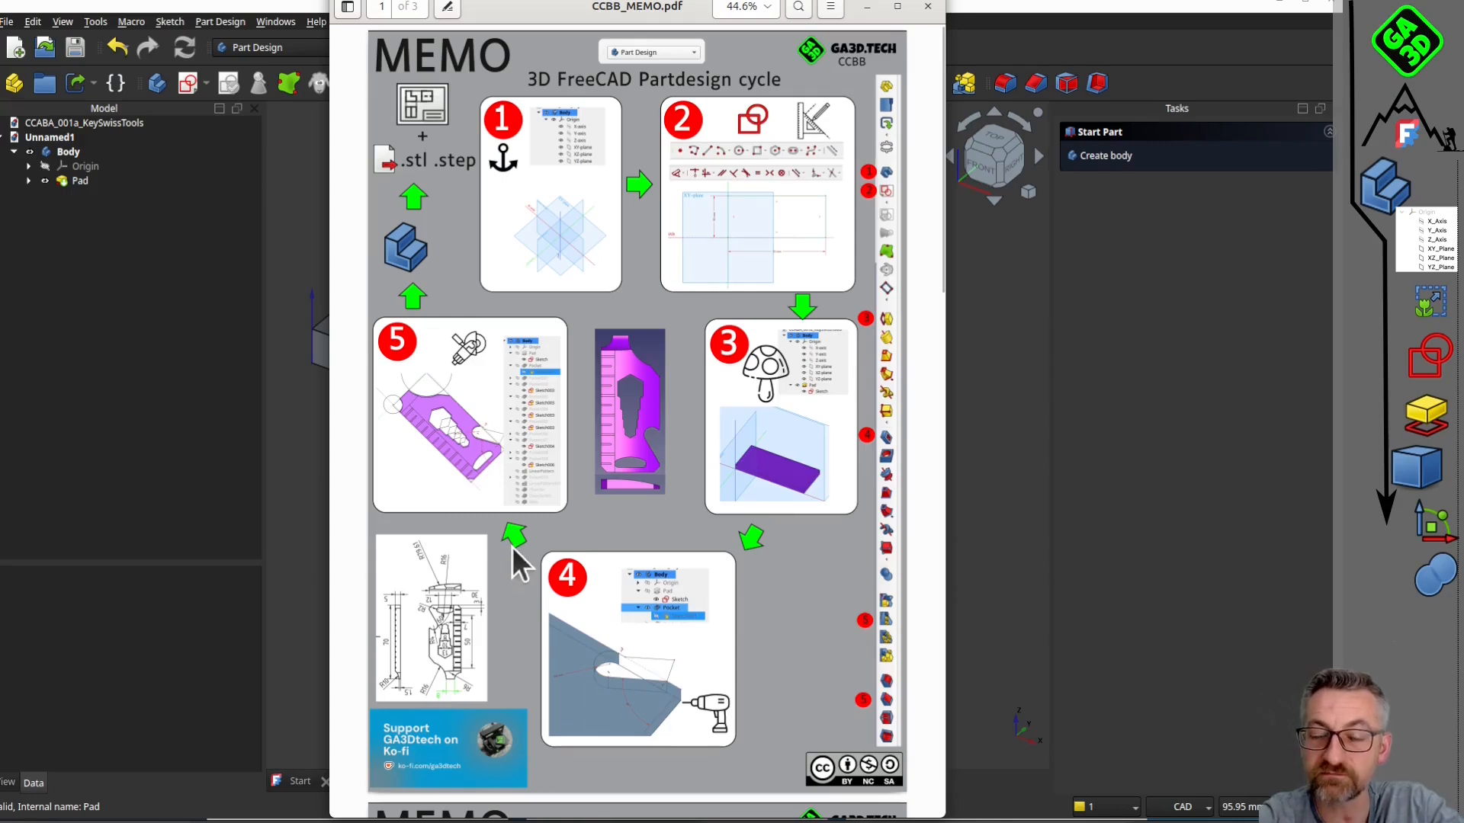
Return from CCBB_MEMO.pdf to FreeCAD and create a sketch on the pad's top face.
left_click(866, 6)
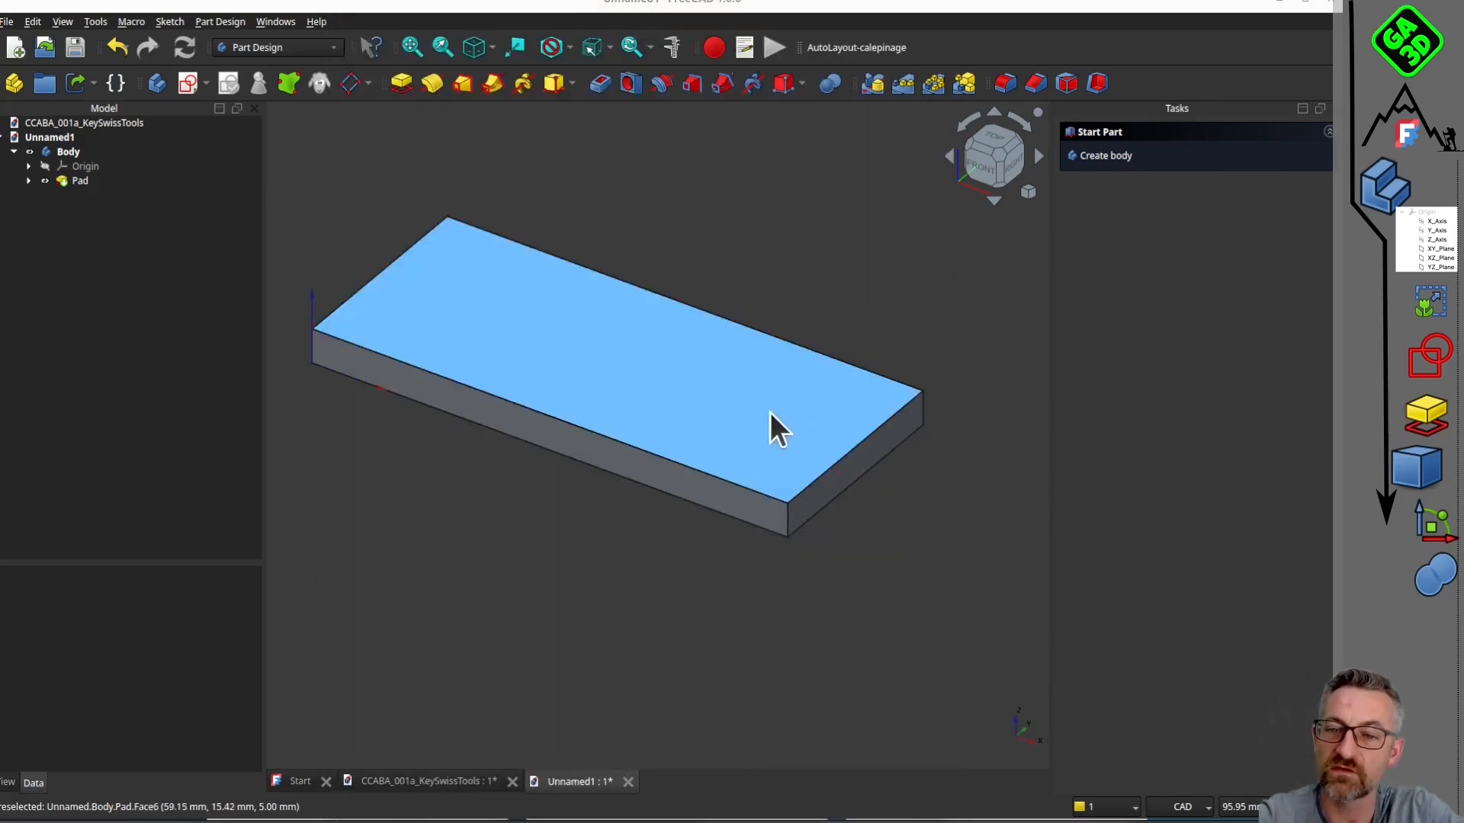
left_click(794, 397)
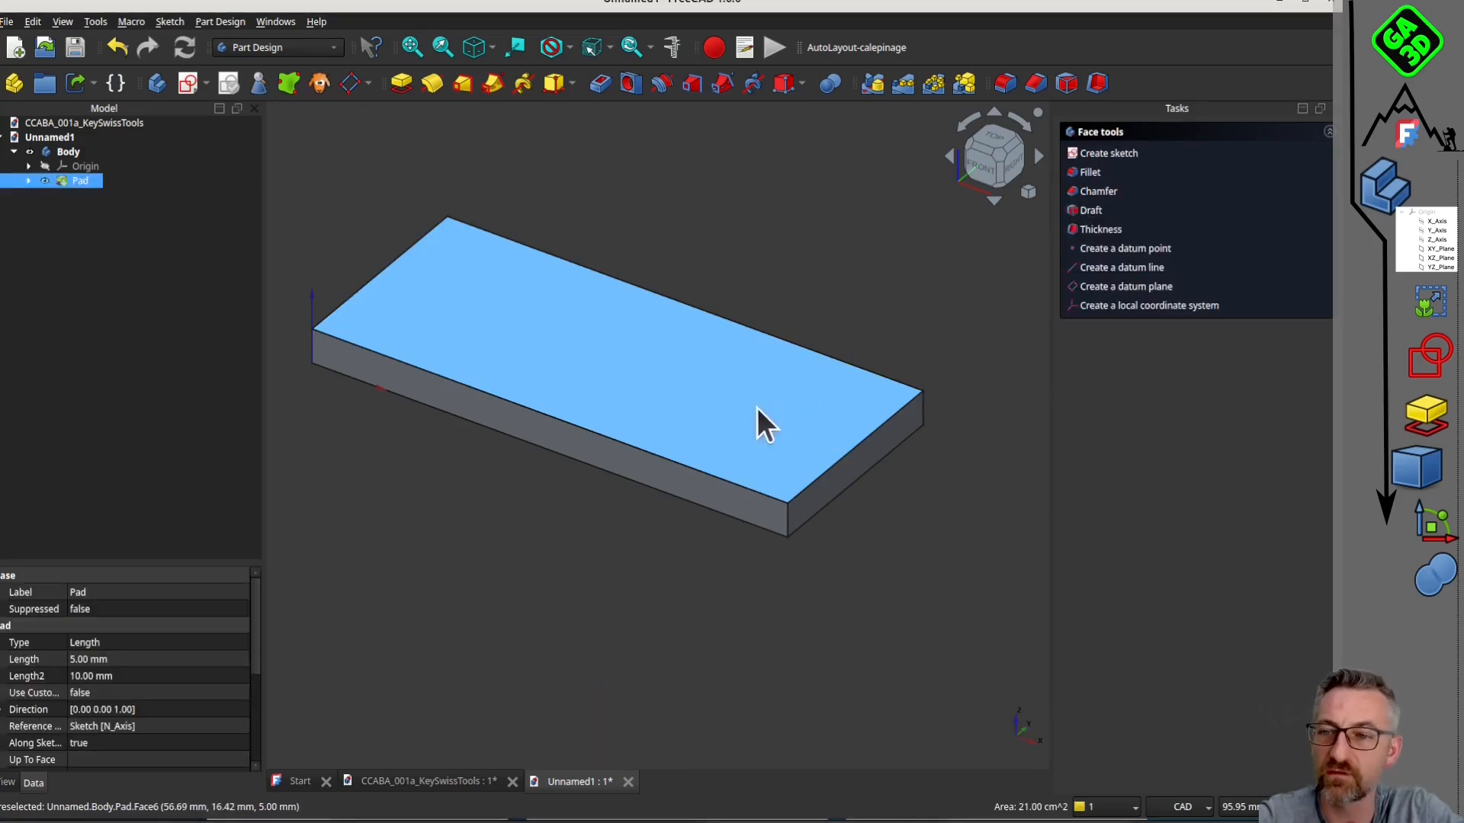
left_click(183, 87)
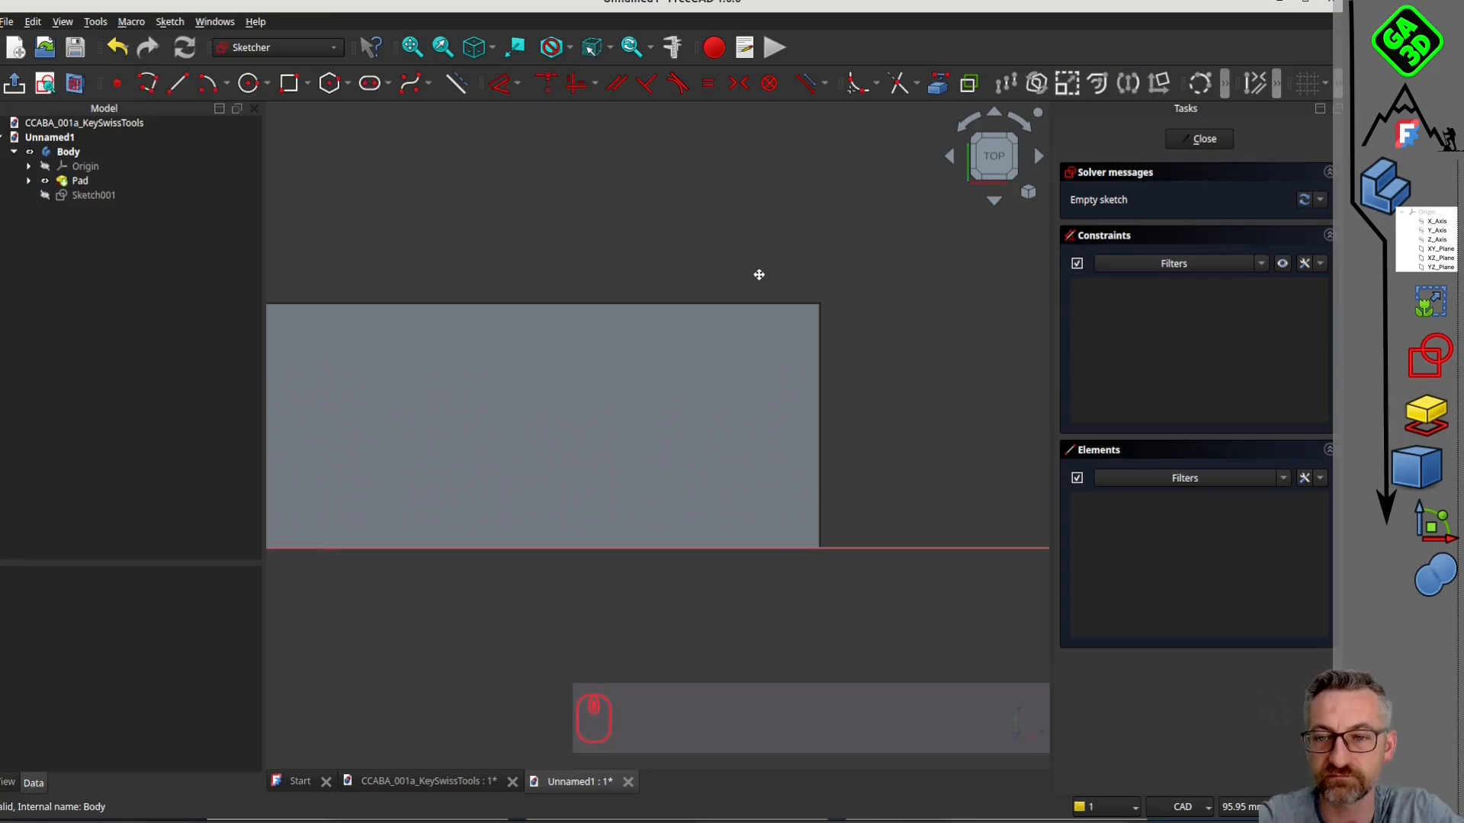
Draw a slot near the plate's upper right corner with a 20 mm centre distance, a 30° angle and a 4 mm radius.
left_click(370, 84)
left_click(640, 357)
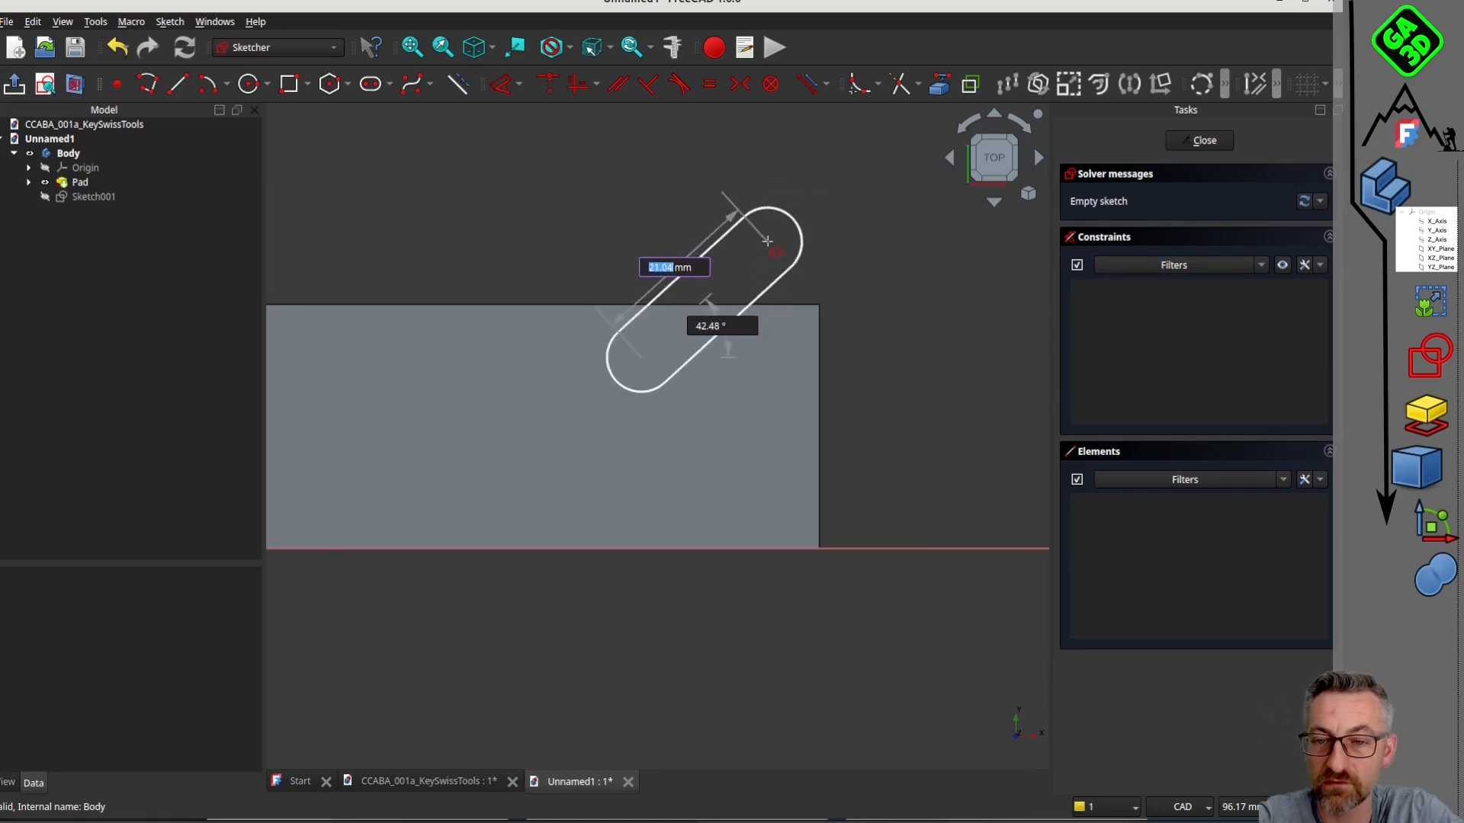
type("20")
key("Return")
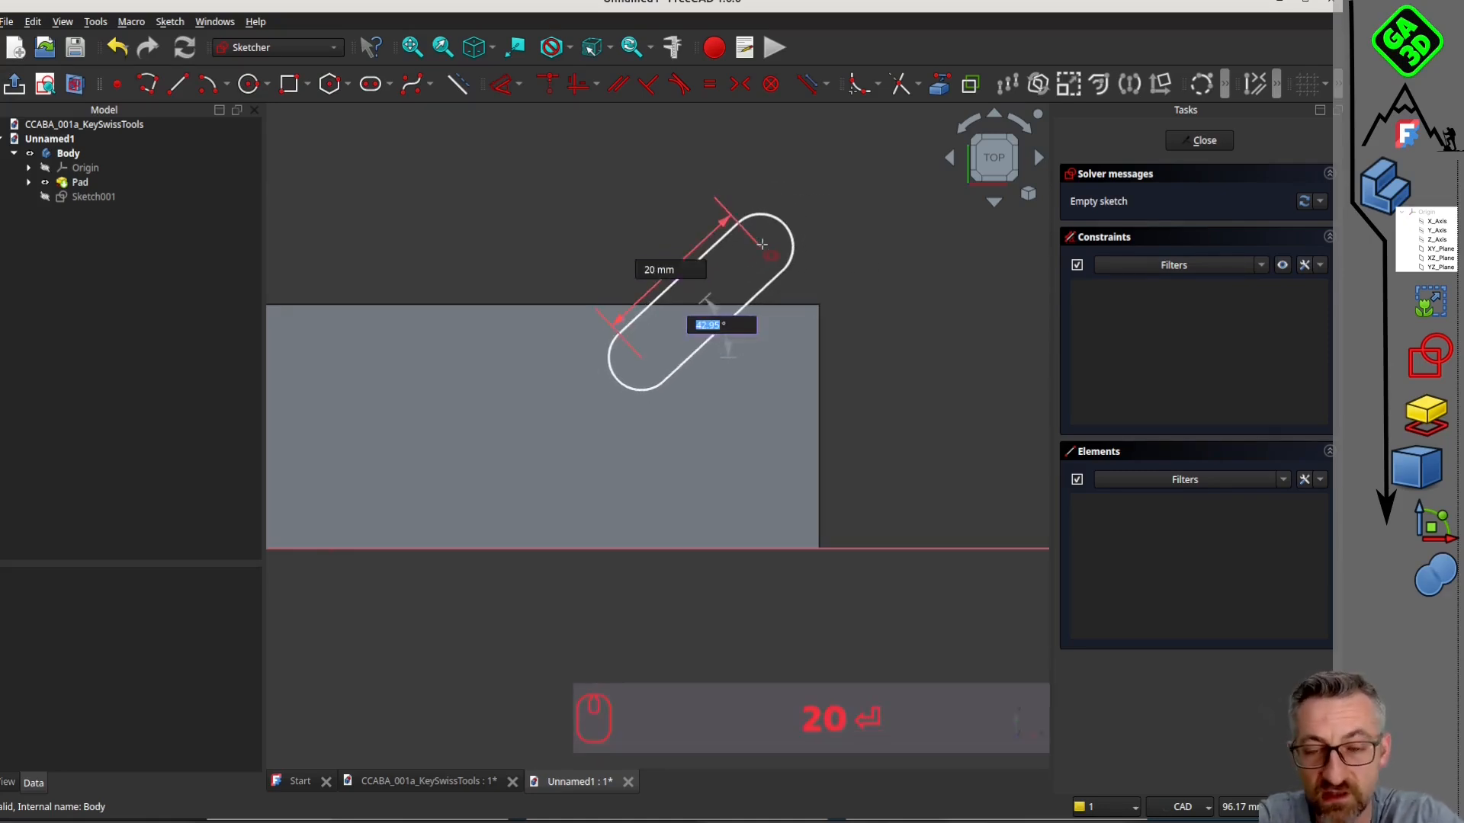
type("30")
key("Return")
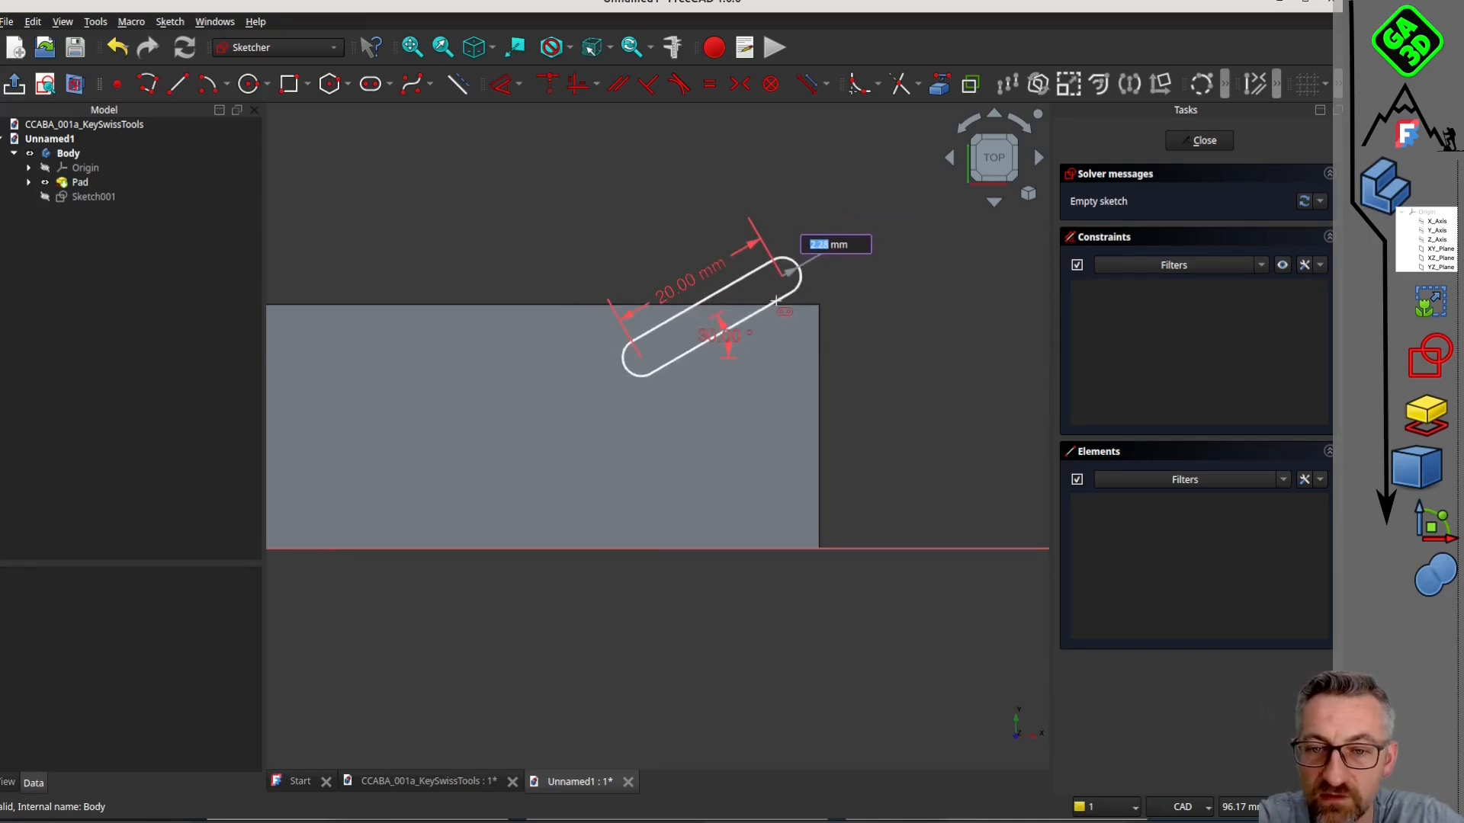
type("4")
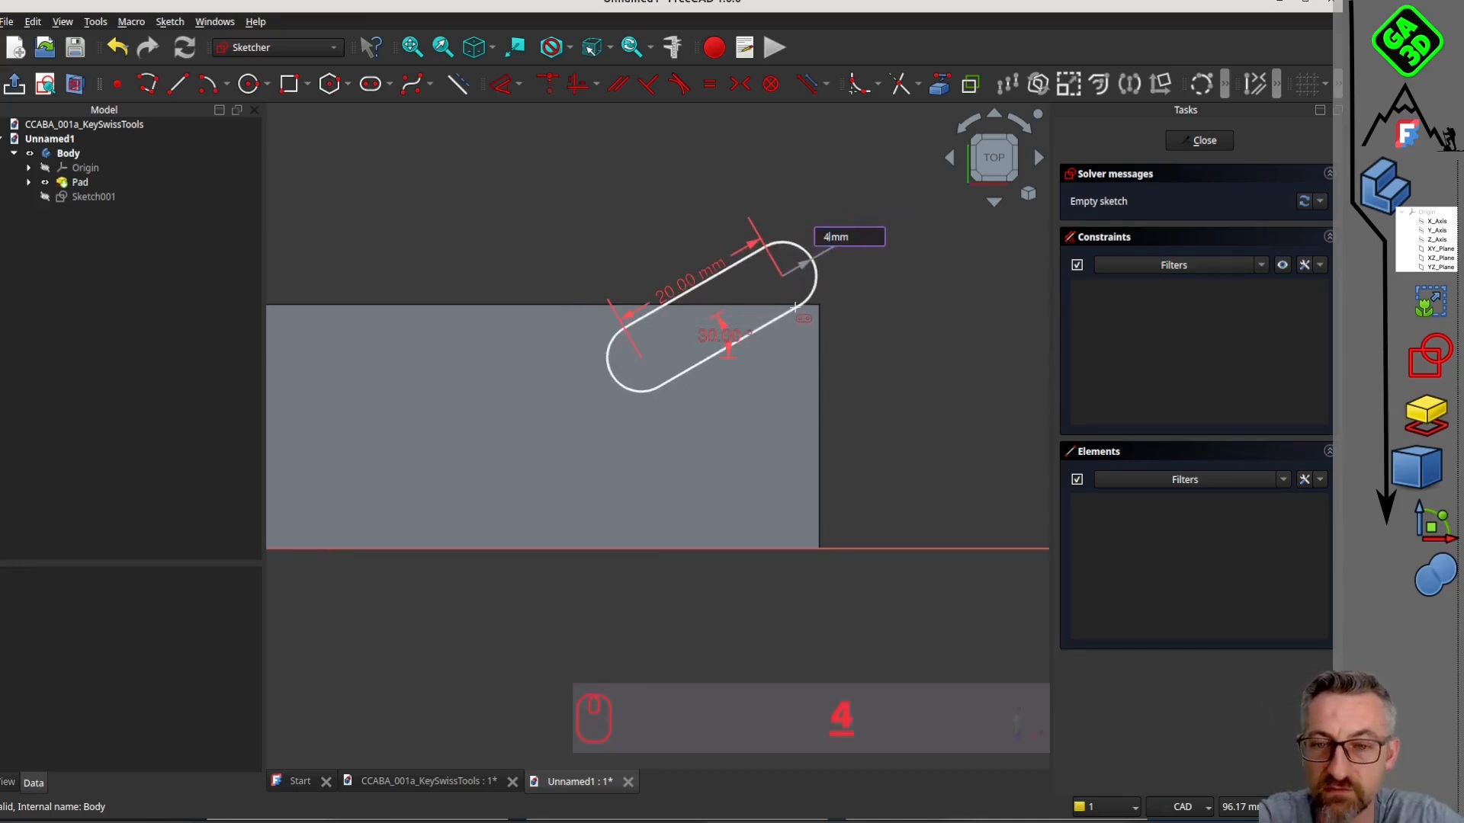
key("Return")
left_click(779, 294)
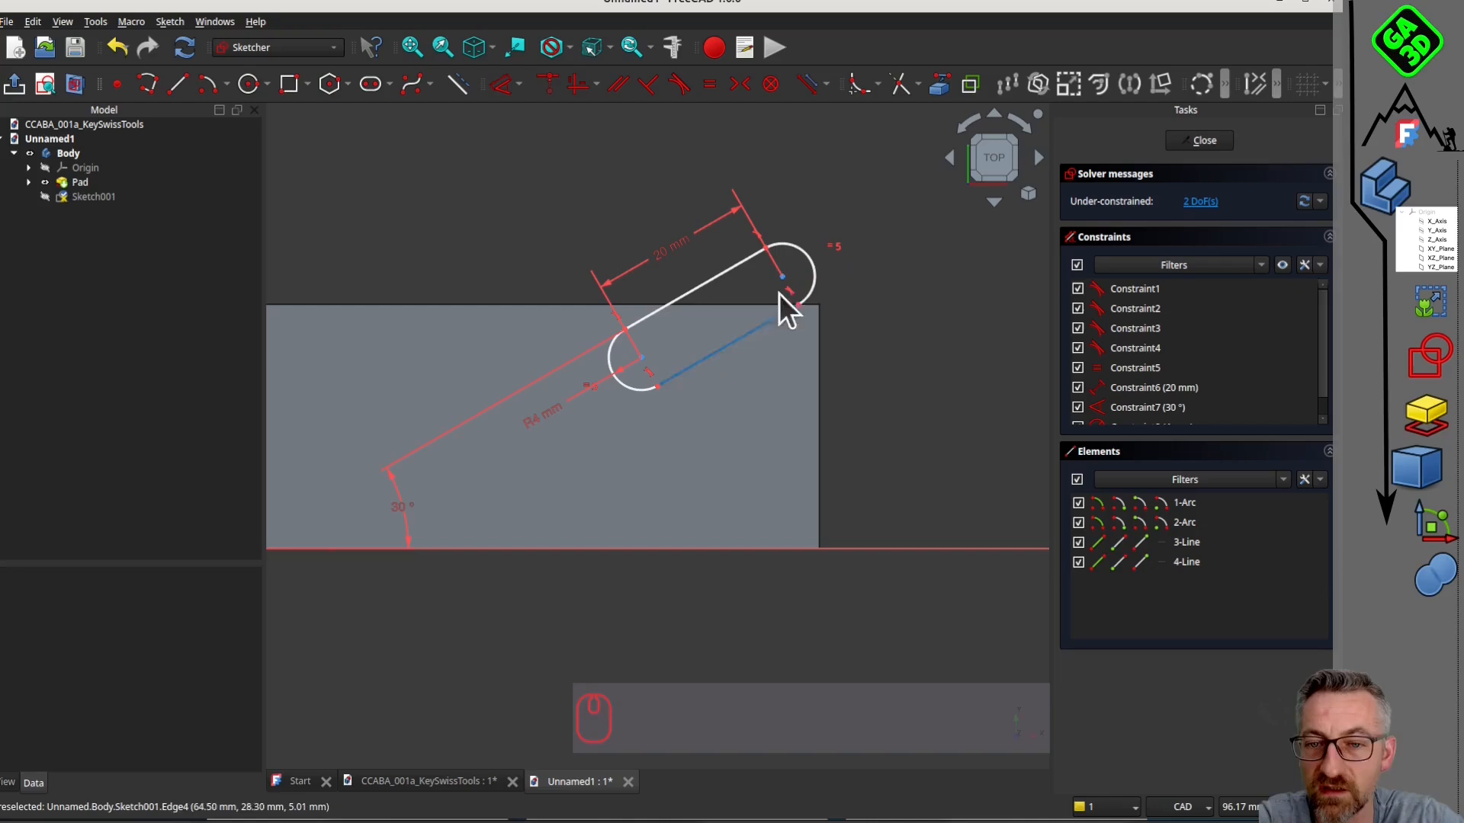
Reposition the slot by its arc centres so that it runs across the plate's upper edge.
mouse_move(781, 279)
left_mouse_down()
mouse_move(778, 263)
mouse_move(725, 260)
mouse_move(781, 268)
left_mouse_up()
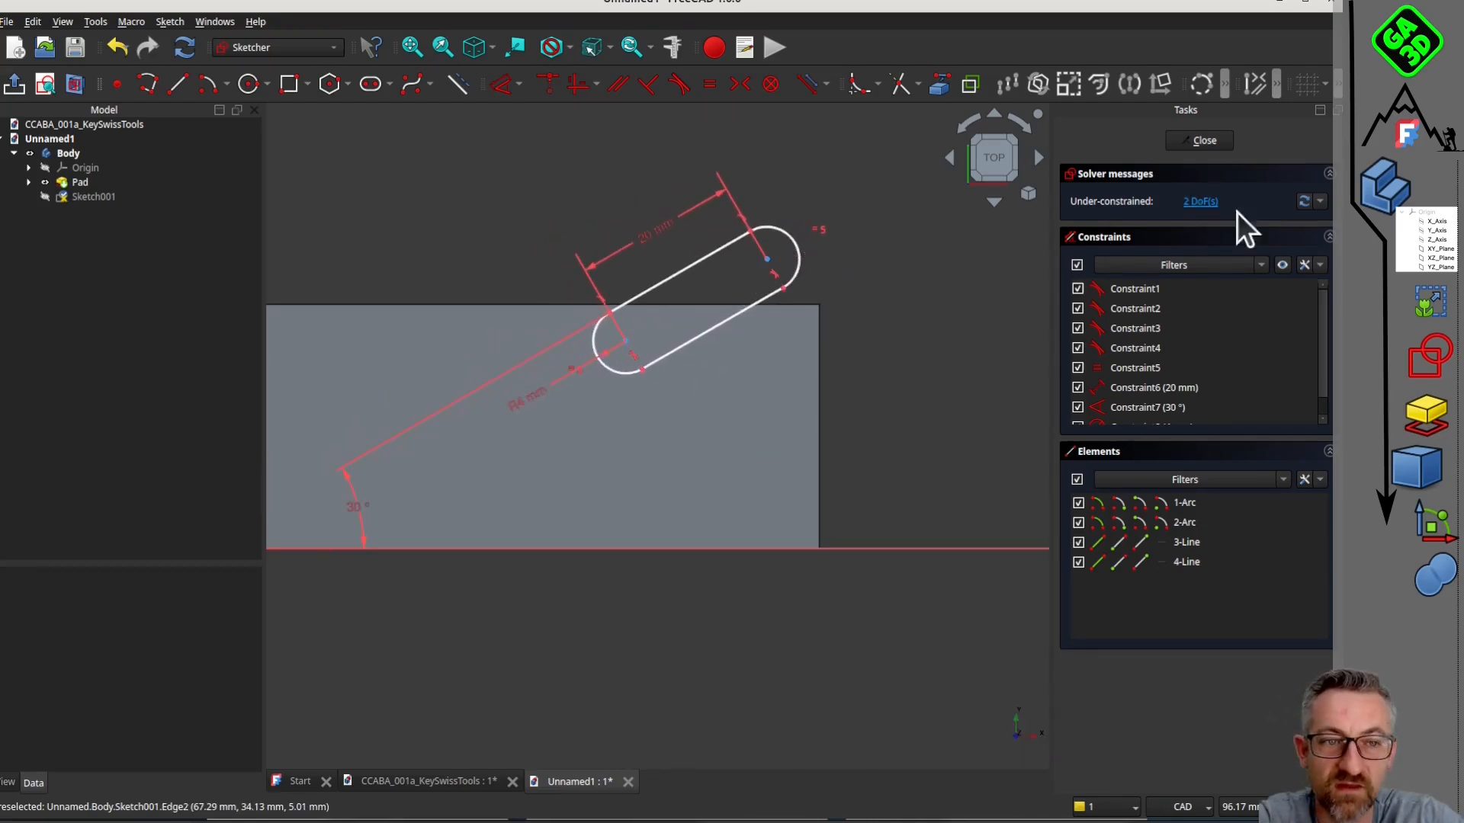
scroll(621, 260, "up", 2)
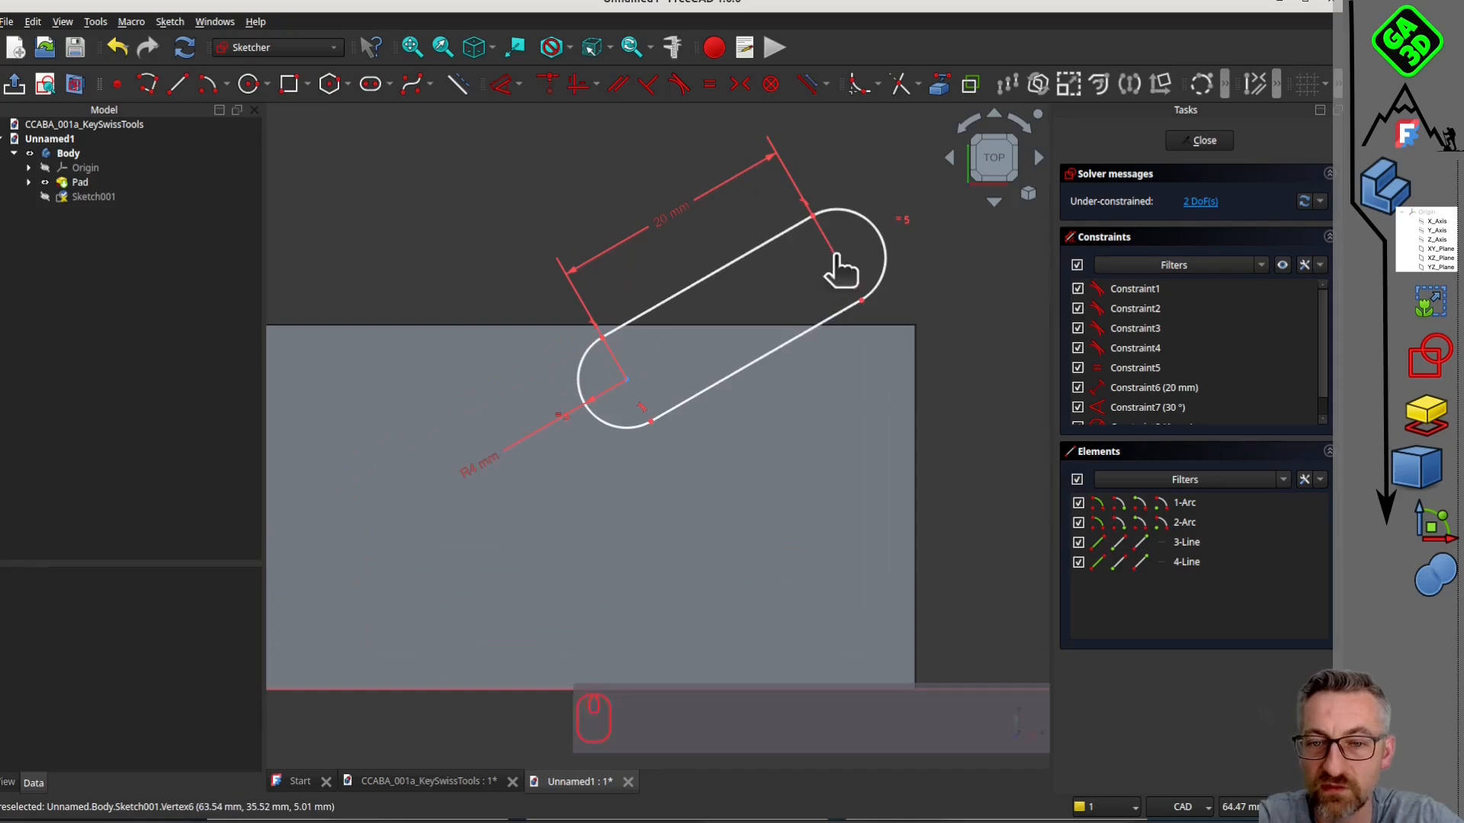
mouse_move(625, 380)
left_mouse_down()
mouse_move(624, 398)
mouse_move(670, 409)
mouse_move(728, 392)
mouse_move(703, 301)
mouse_move(686, 294)
mouse_move(702, 344)
mouse_move(687, 371)
left_mouse_up()
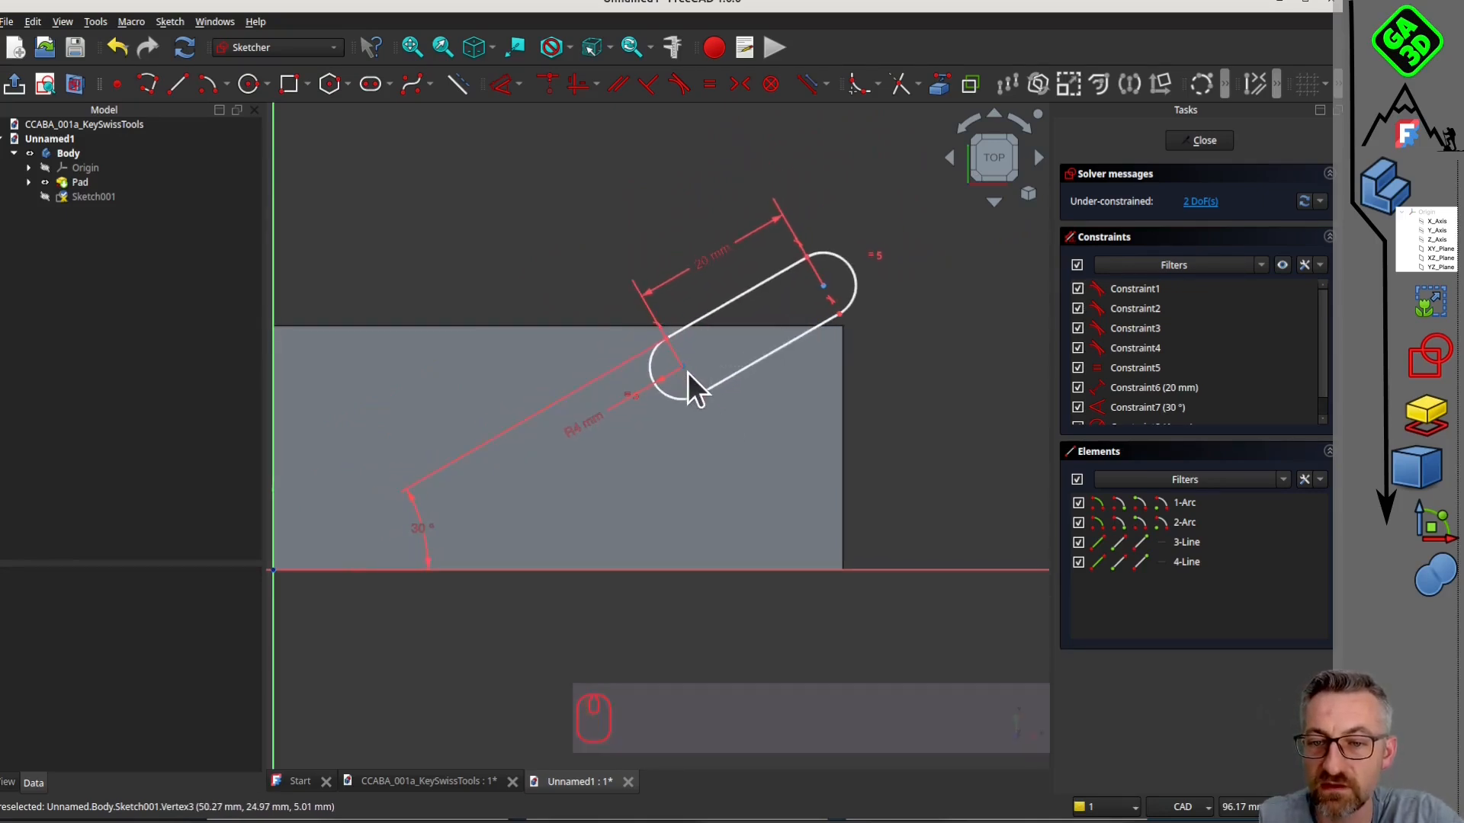
left_click(684, 371)
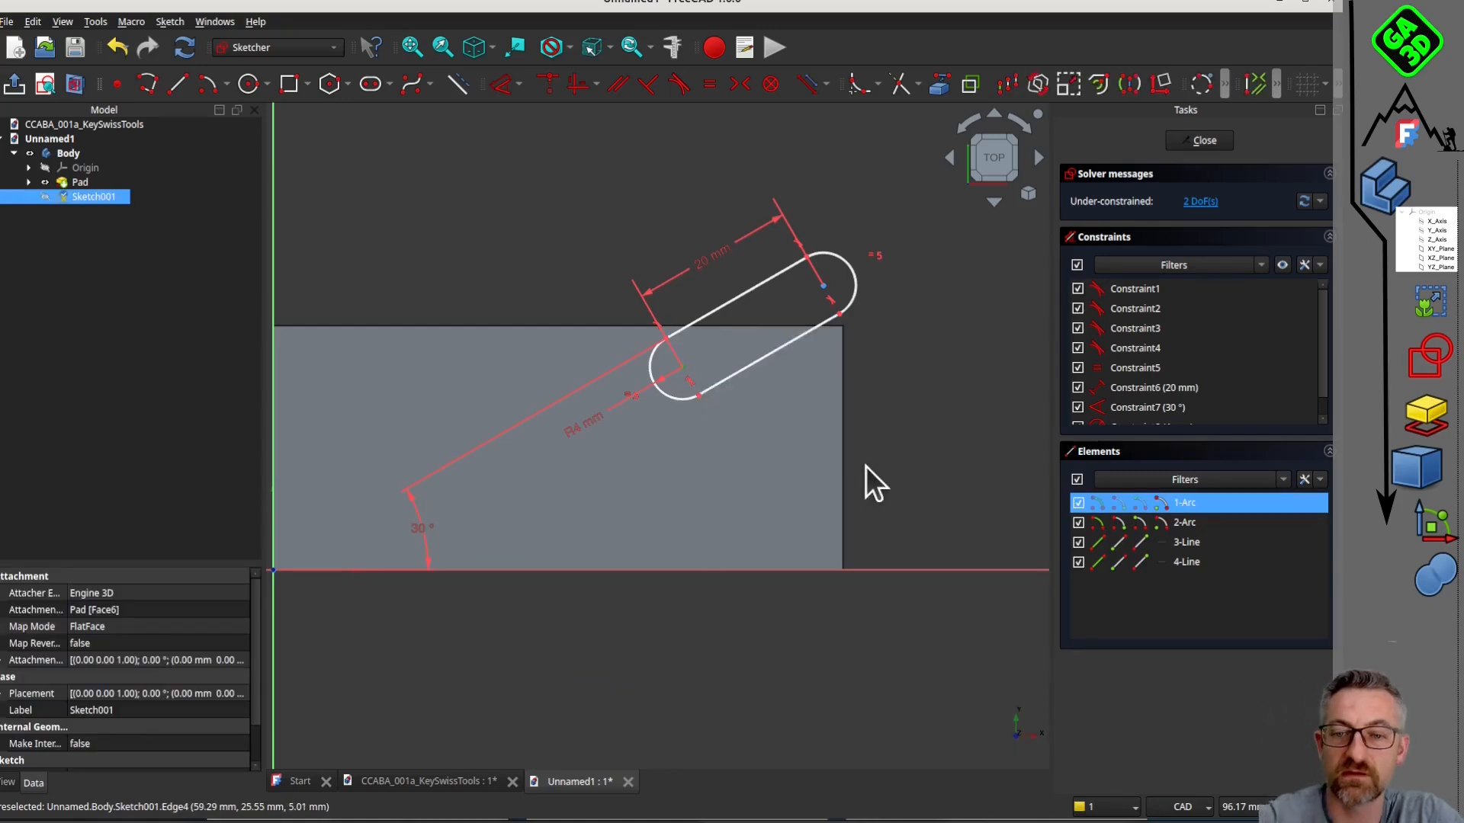
scroll(461, 586, "down", 1)
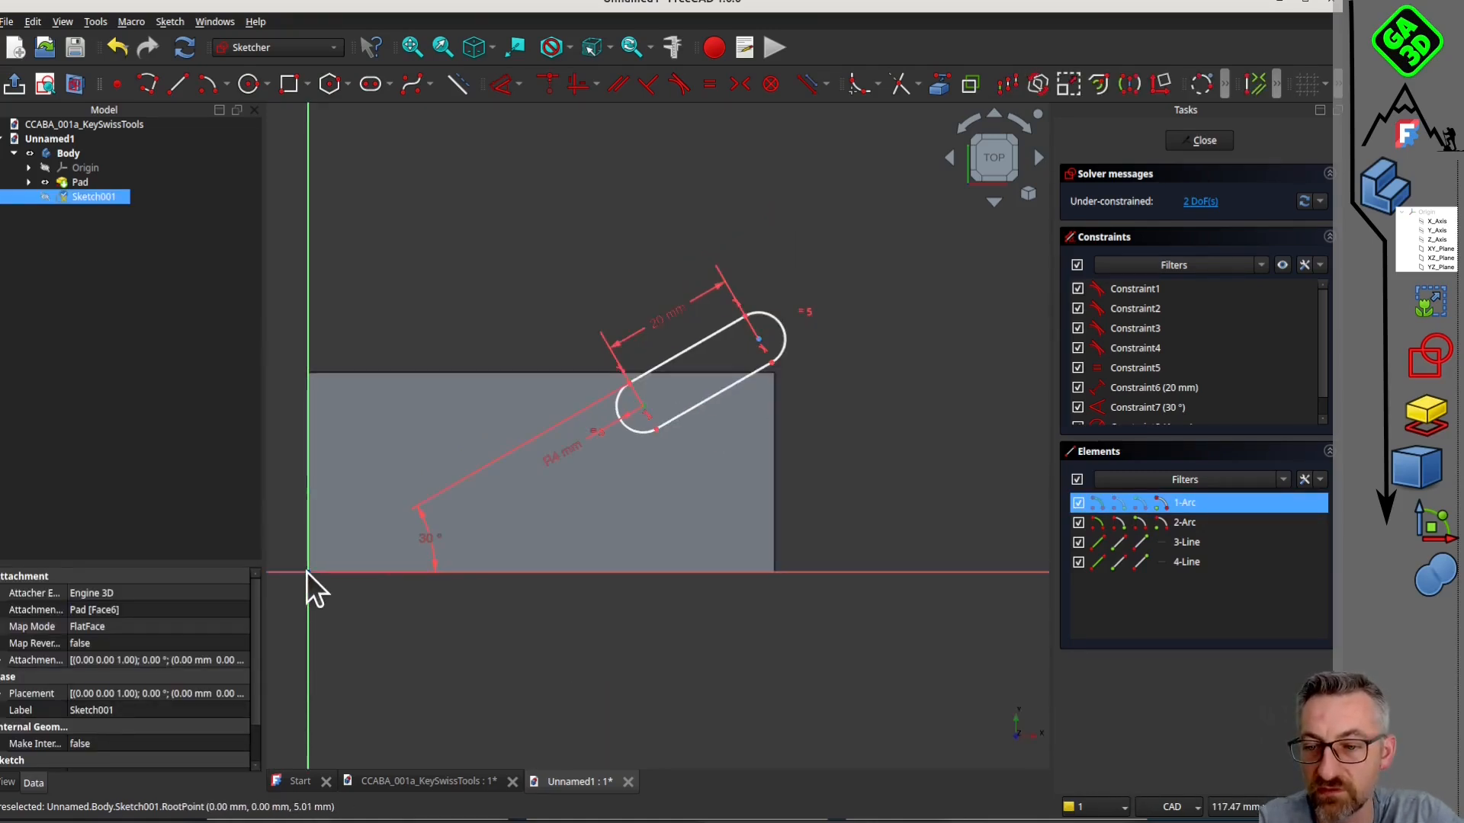
left_click(374, 590)
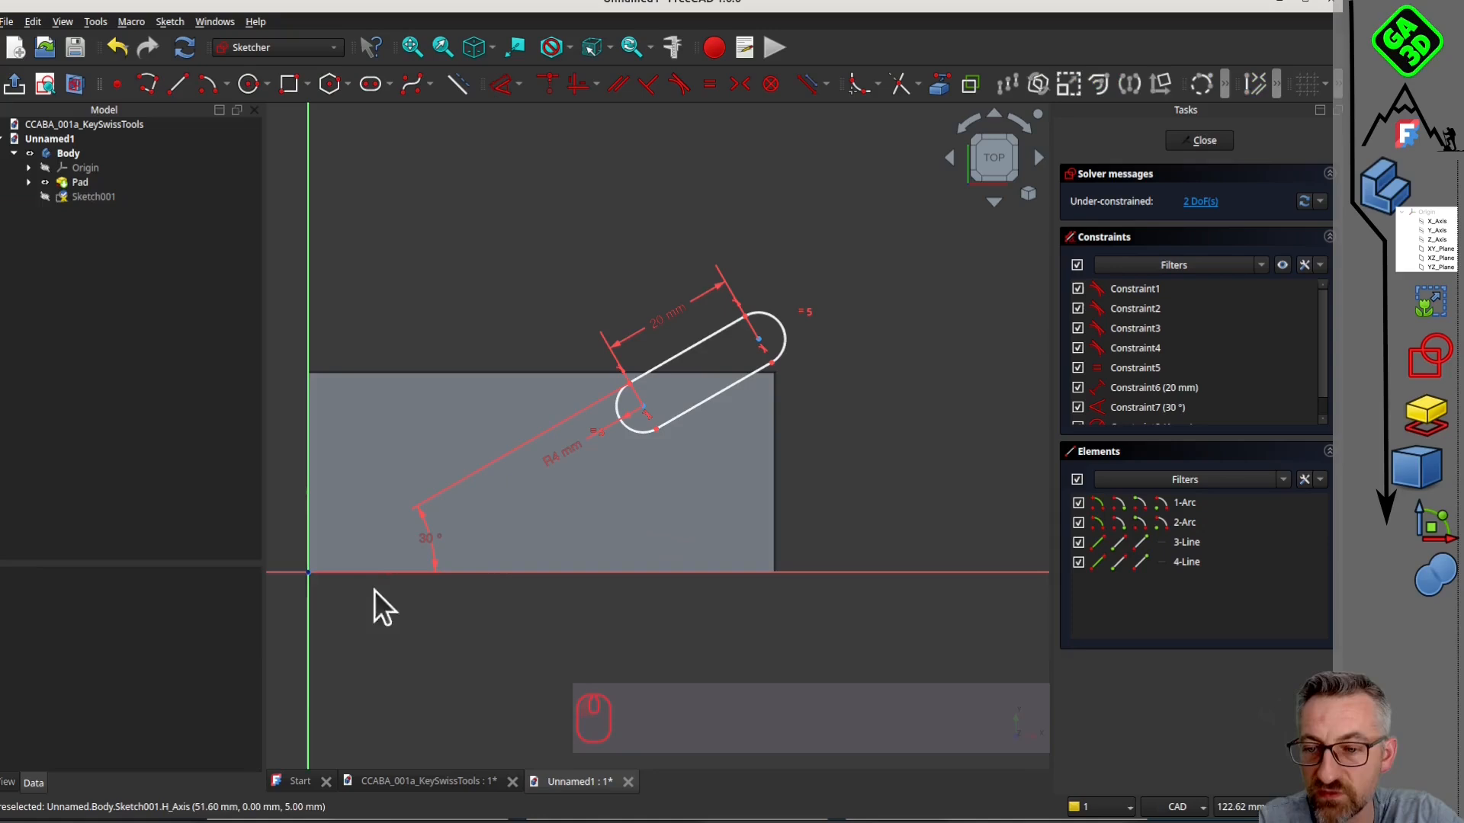
Constrain the horizontal distance between the origin and the slot's lower arc centre to 50 mm.
left_click(308, 572)
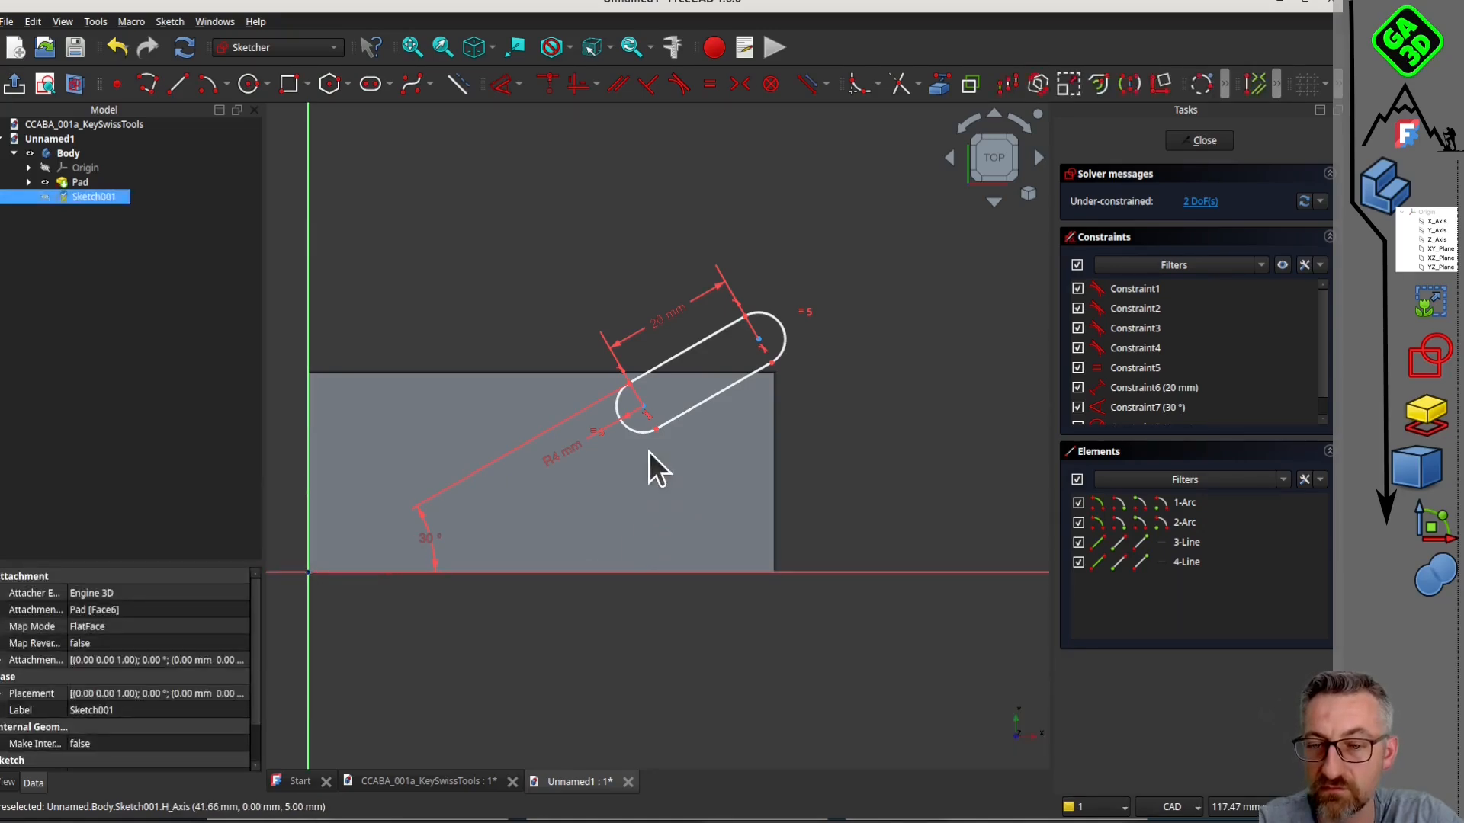
left_click(641, 407)
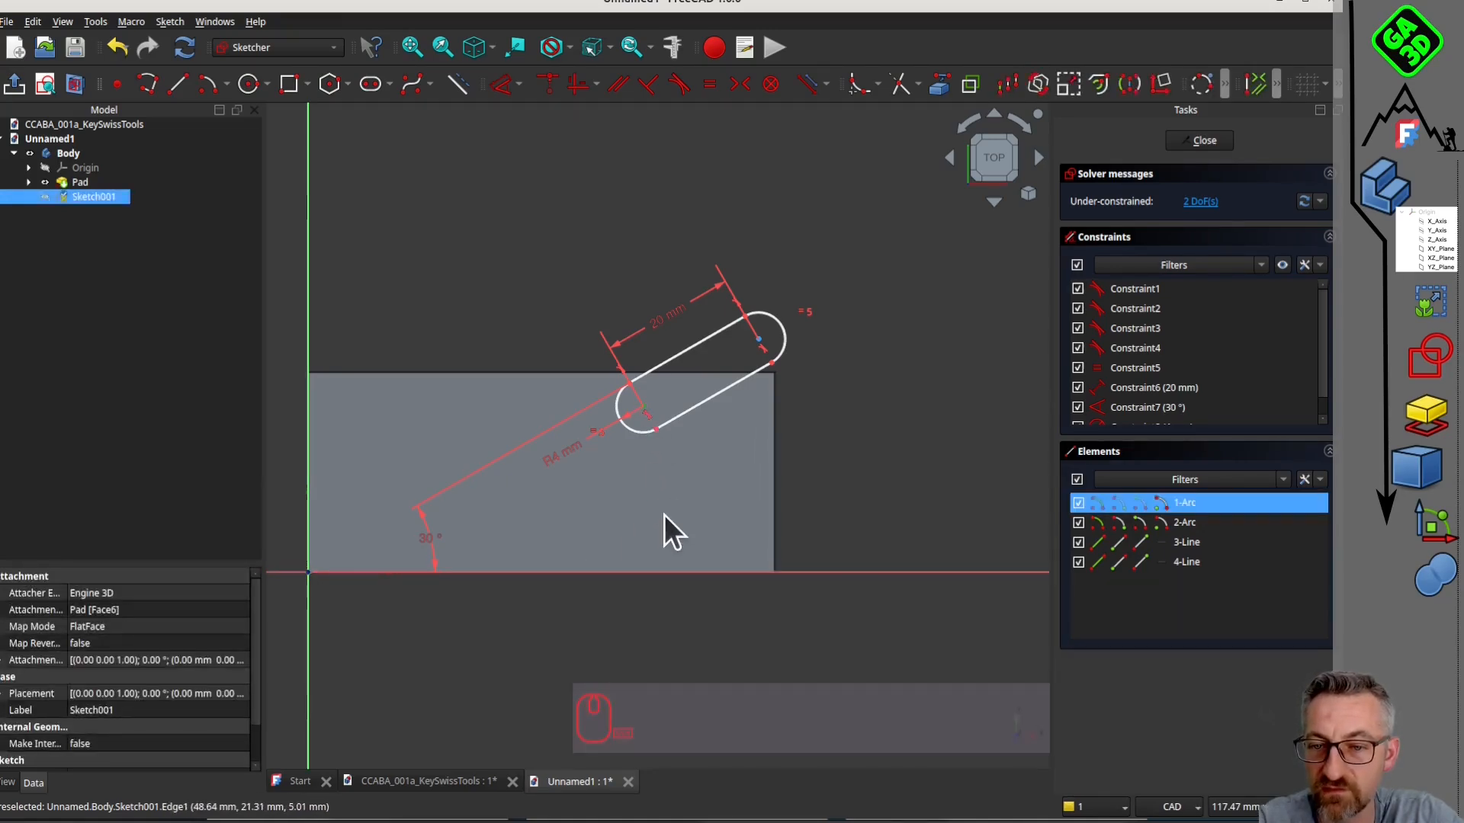
left_click(501, 85)
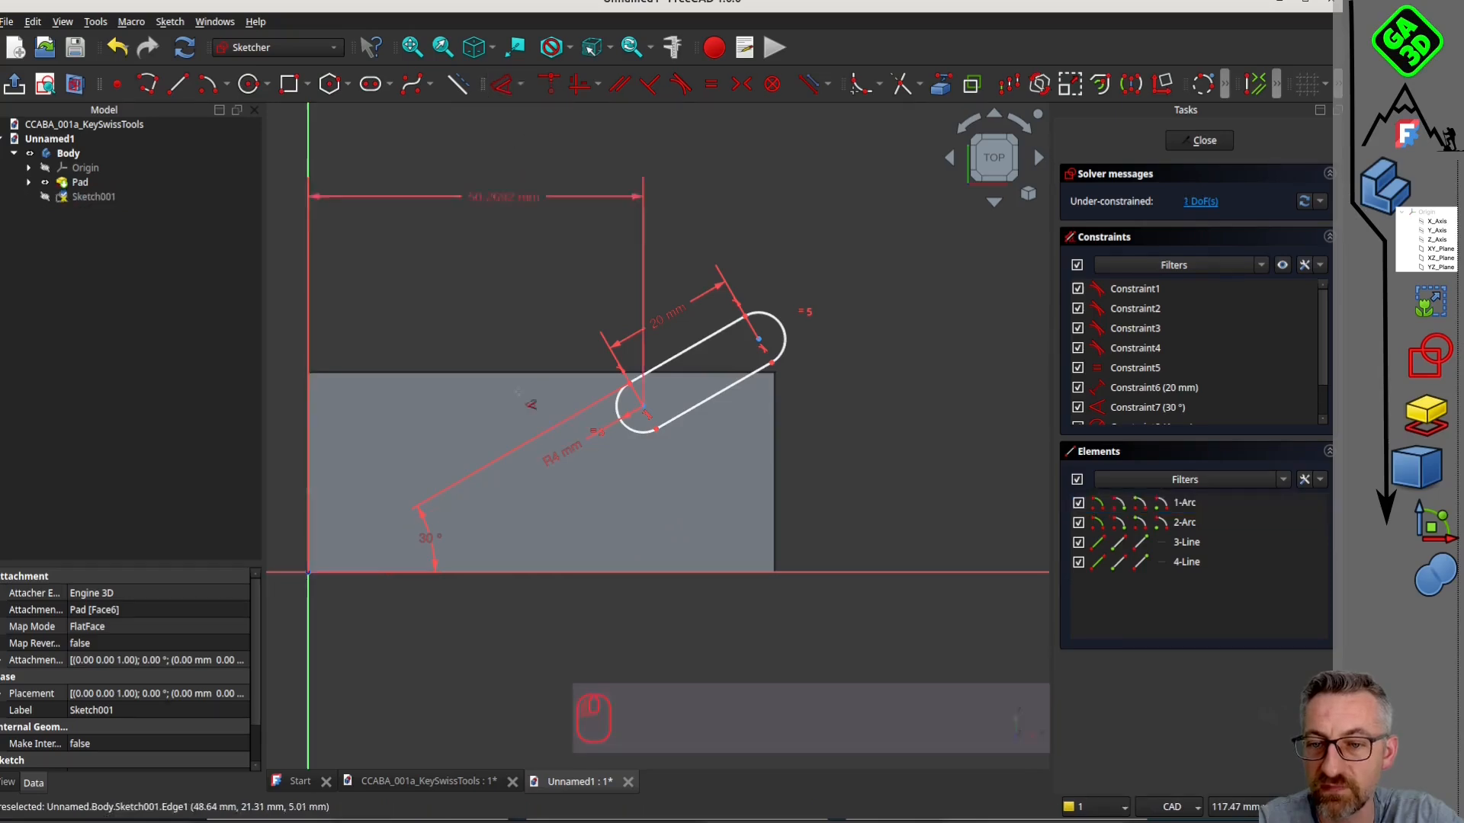
left_click(476, 654)
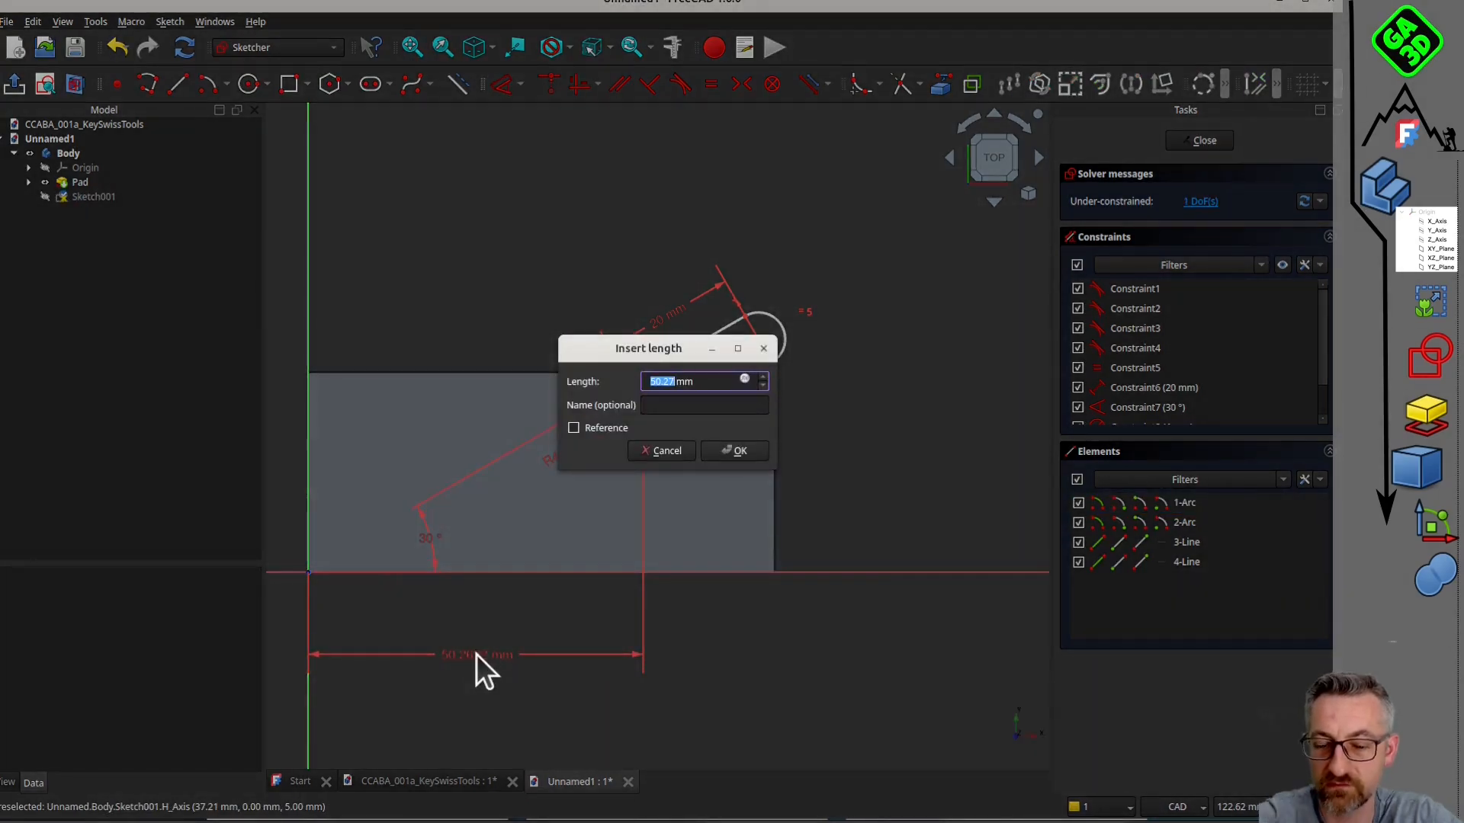
type("50")
key("Return")
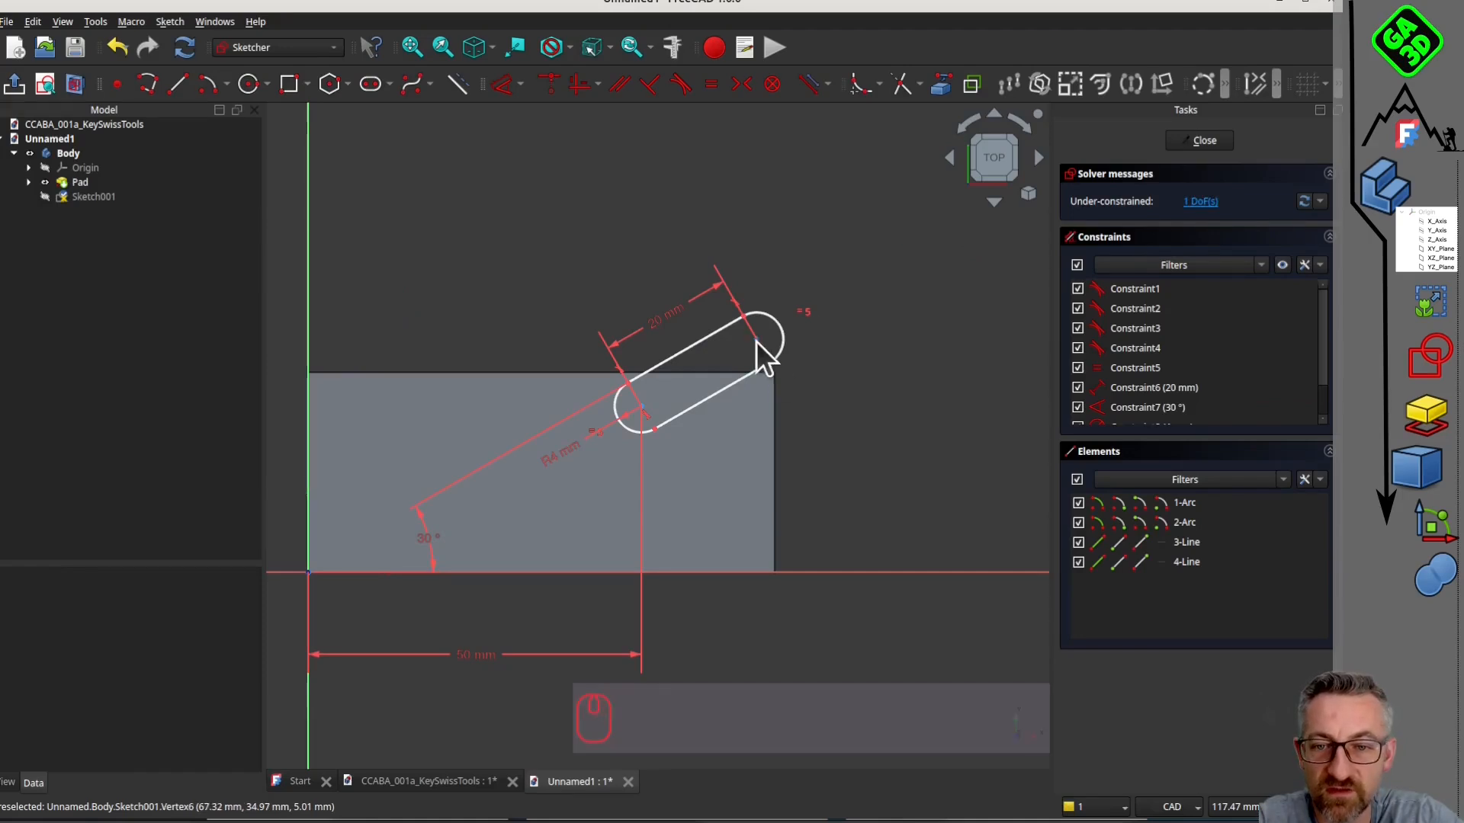
Constrain the vertical distance between the origin and the slot's lower arc centre to 25 mm.
left_click_drag(759, 349, 757, 311)
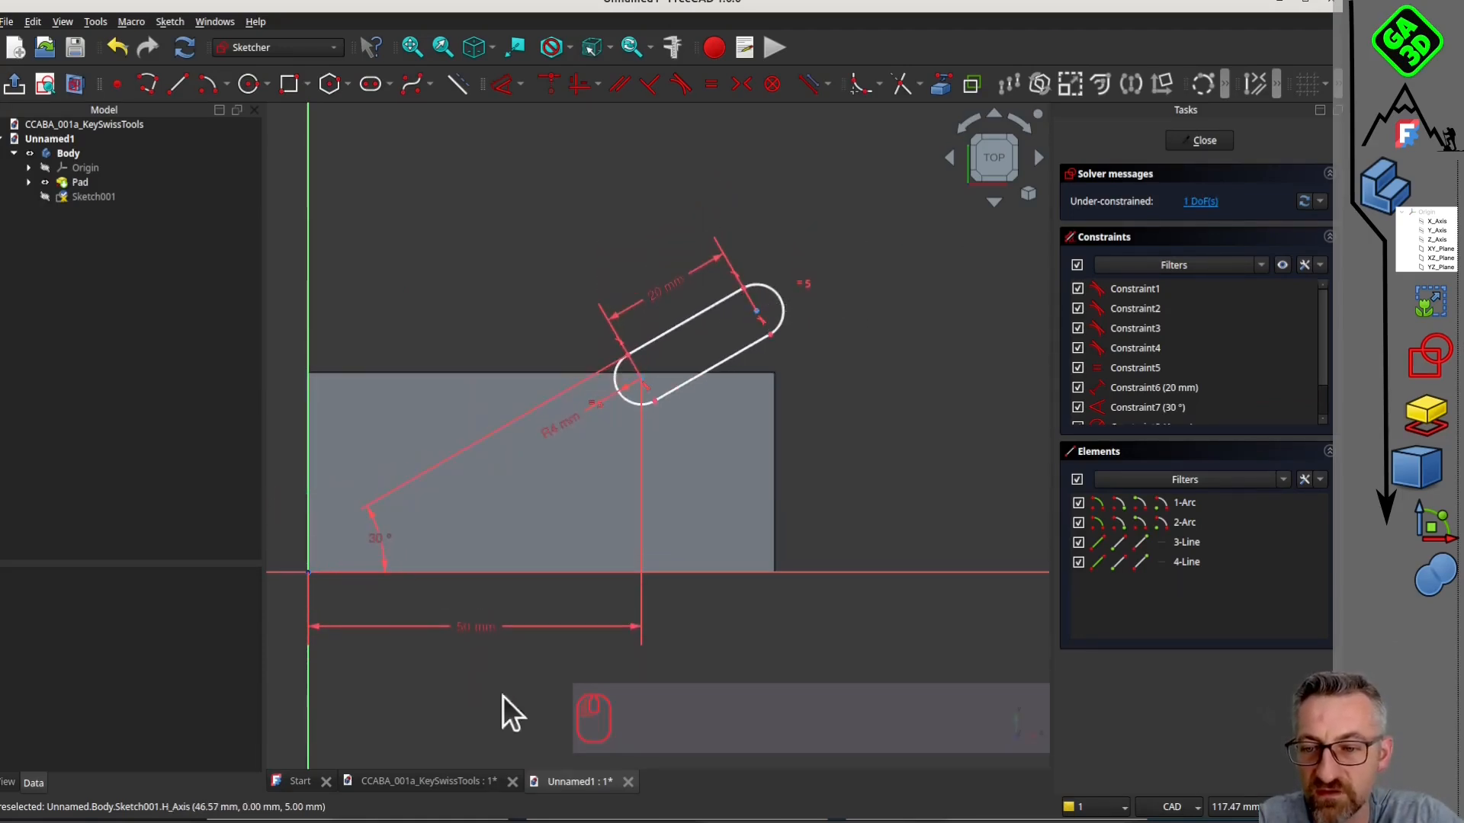
left_click(308, 573)
left_click(640, 381)
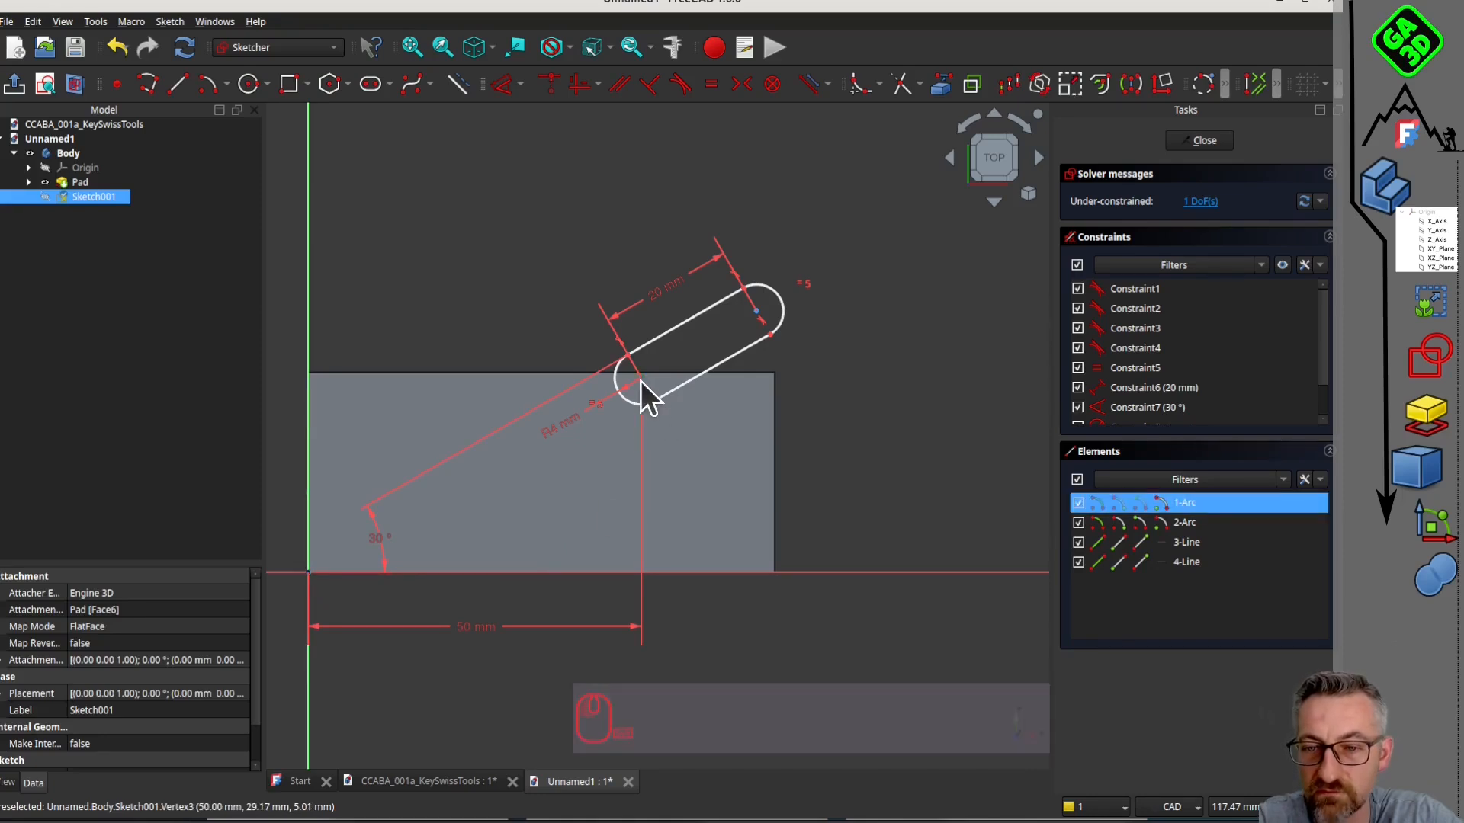
left_click(502, 86)
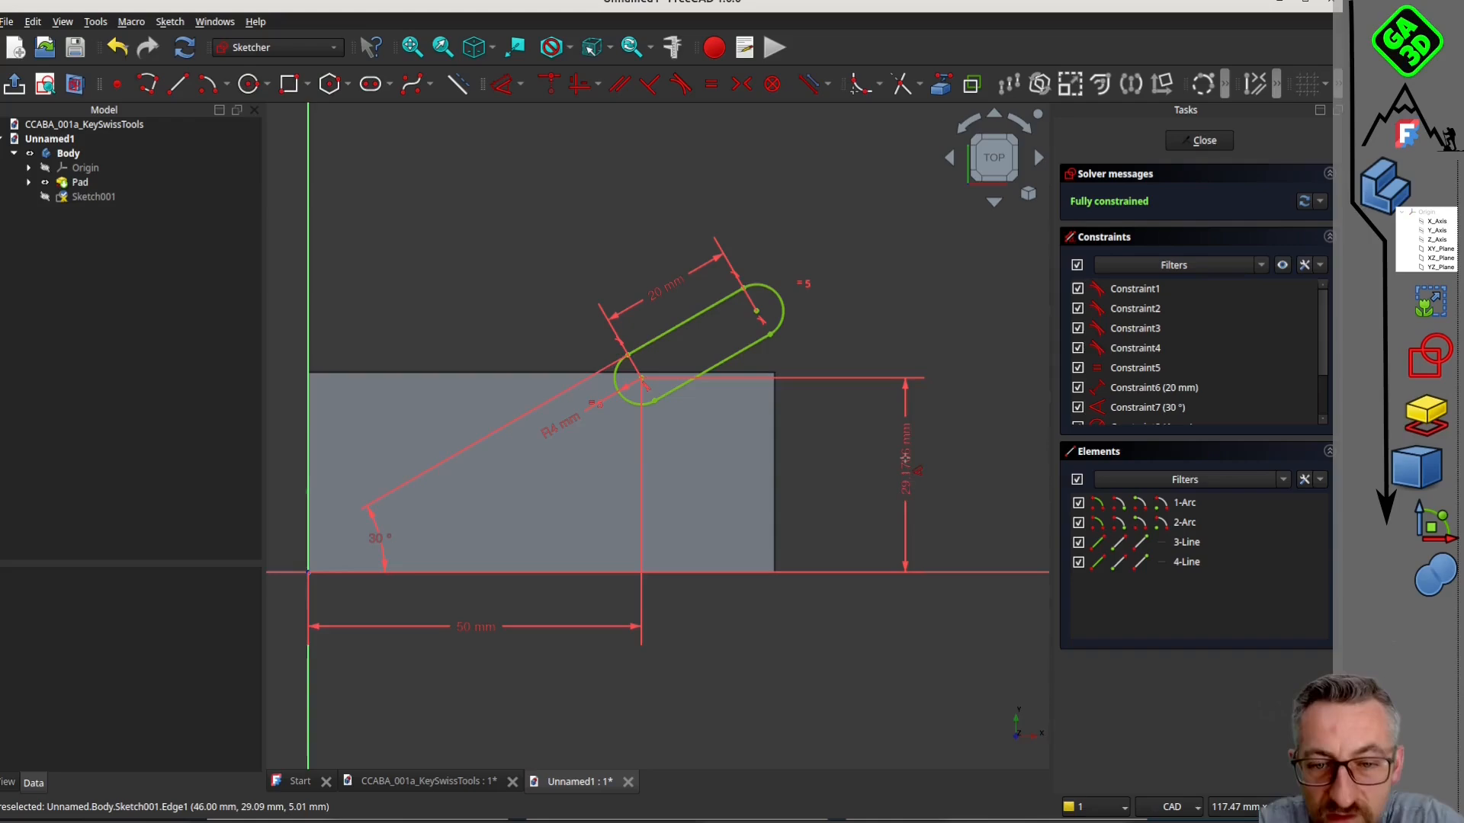
left_click(903, 469)
type("25")
key("Return")
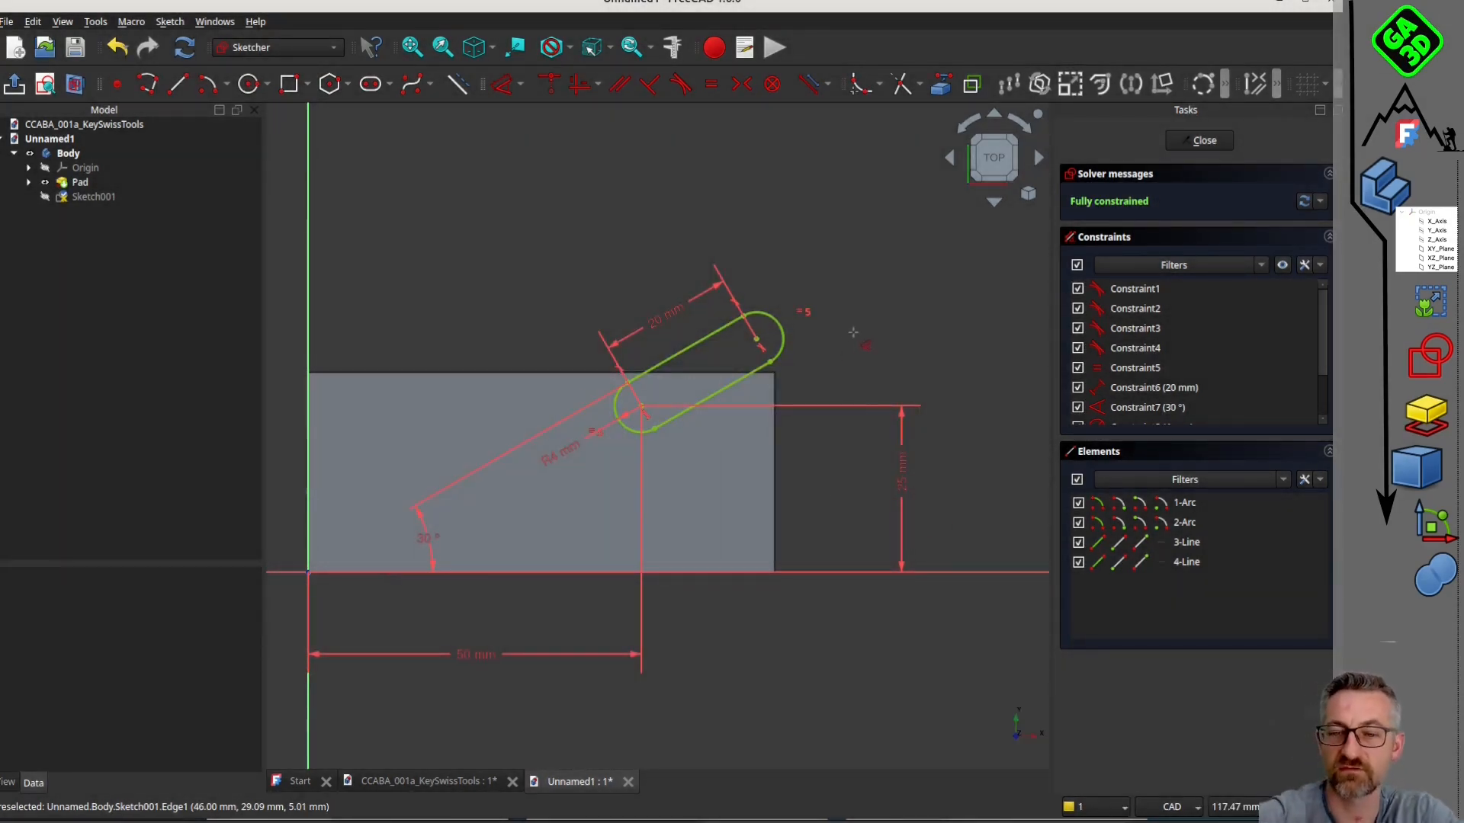
scroll(715, 304, "up", 1)
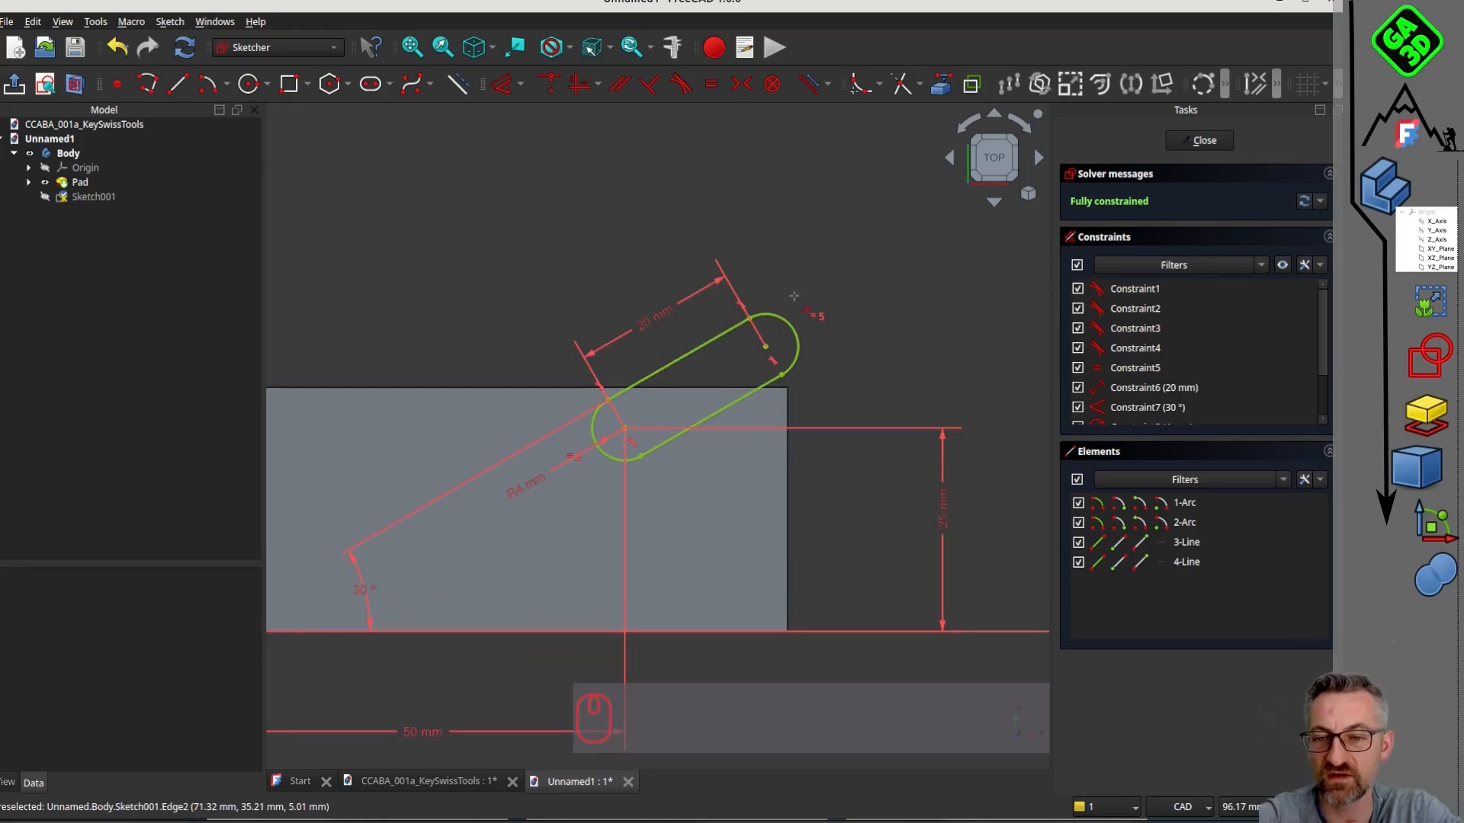
scroll(733, 330, "down", 1)
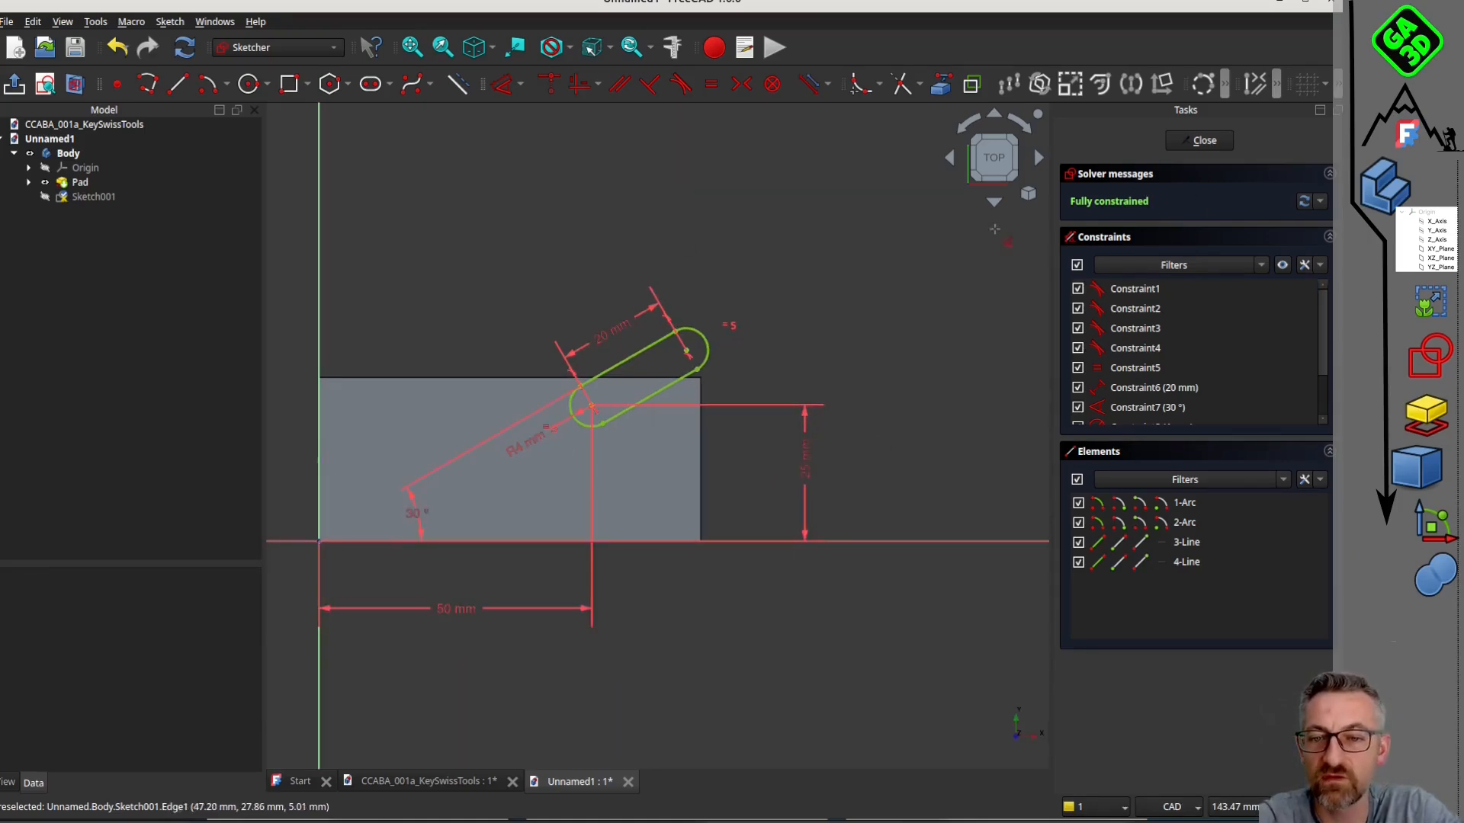
left_click(820, 253)
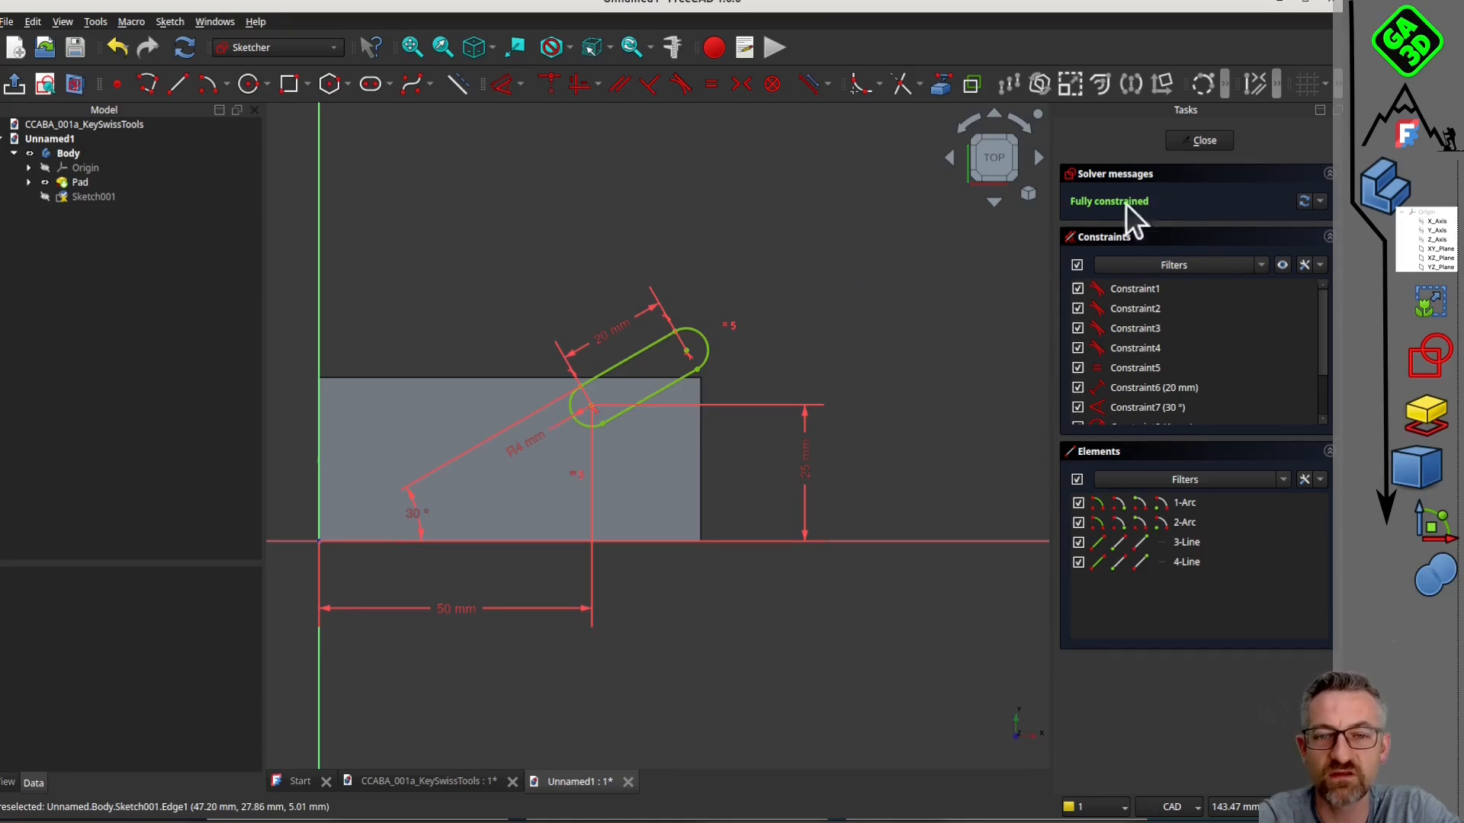
left_click(560, 343)
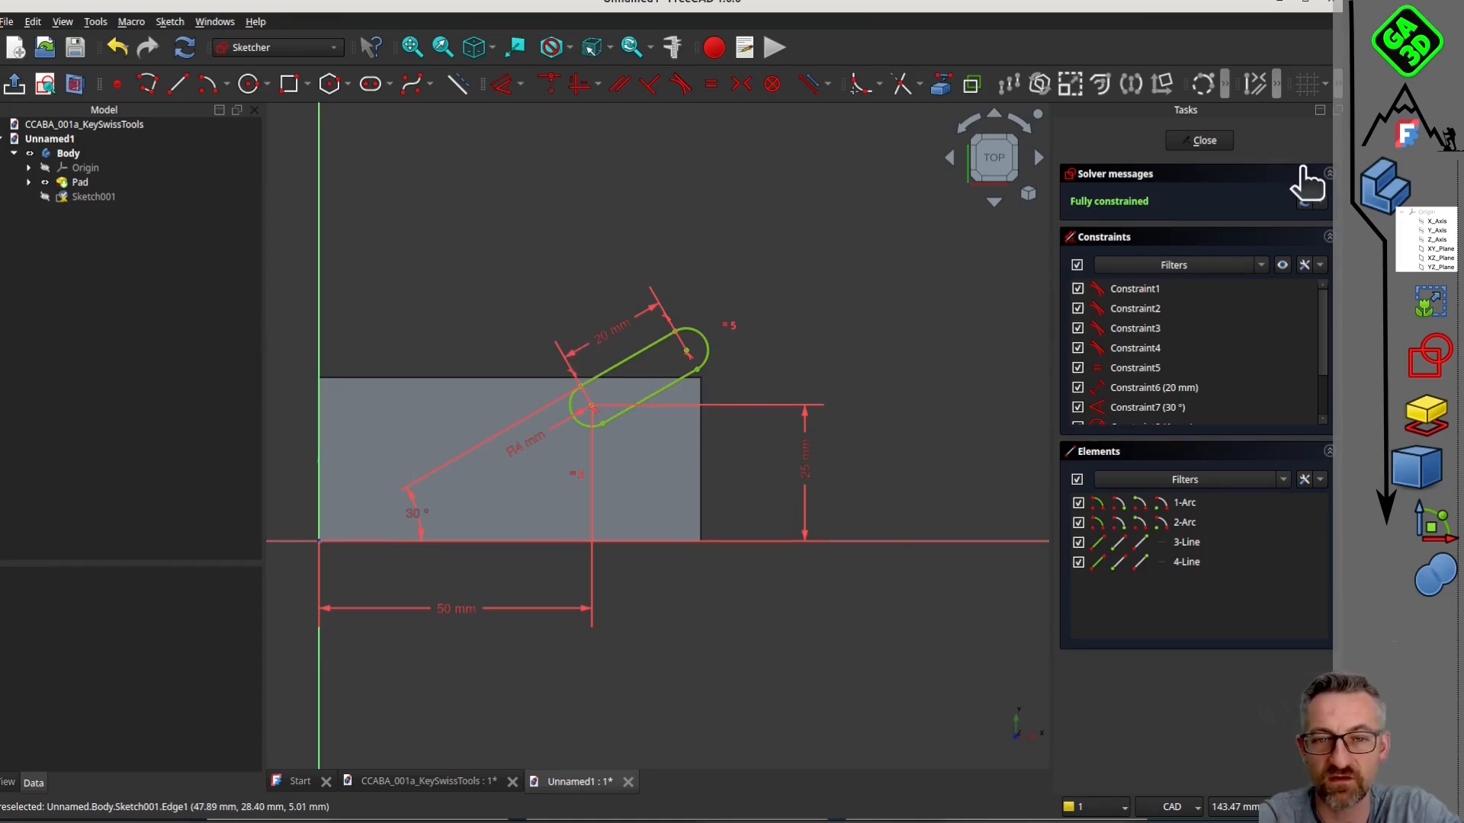
Close the slot sketch and enlarge its property list so that the attachment property names show in full.
left_click(1200, 140)
mouse_move(513, 336)
middle_mouse_down()
mouse_move(503, 320)
mouse_move(895, 223)
middle_mouse_up()
mouse_move(669, 412)
middle_mouse_down()
mouse_move(538, 454)
mouse_move(557, 424)
middle_mouse_up()
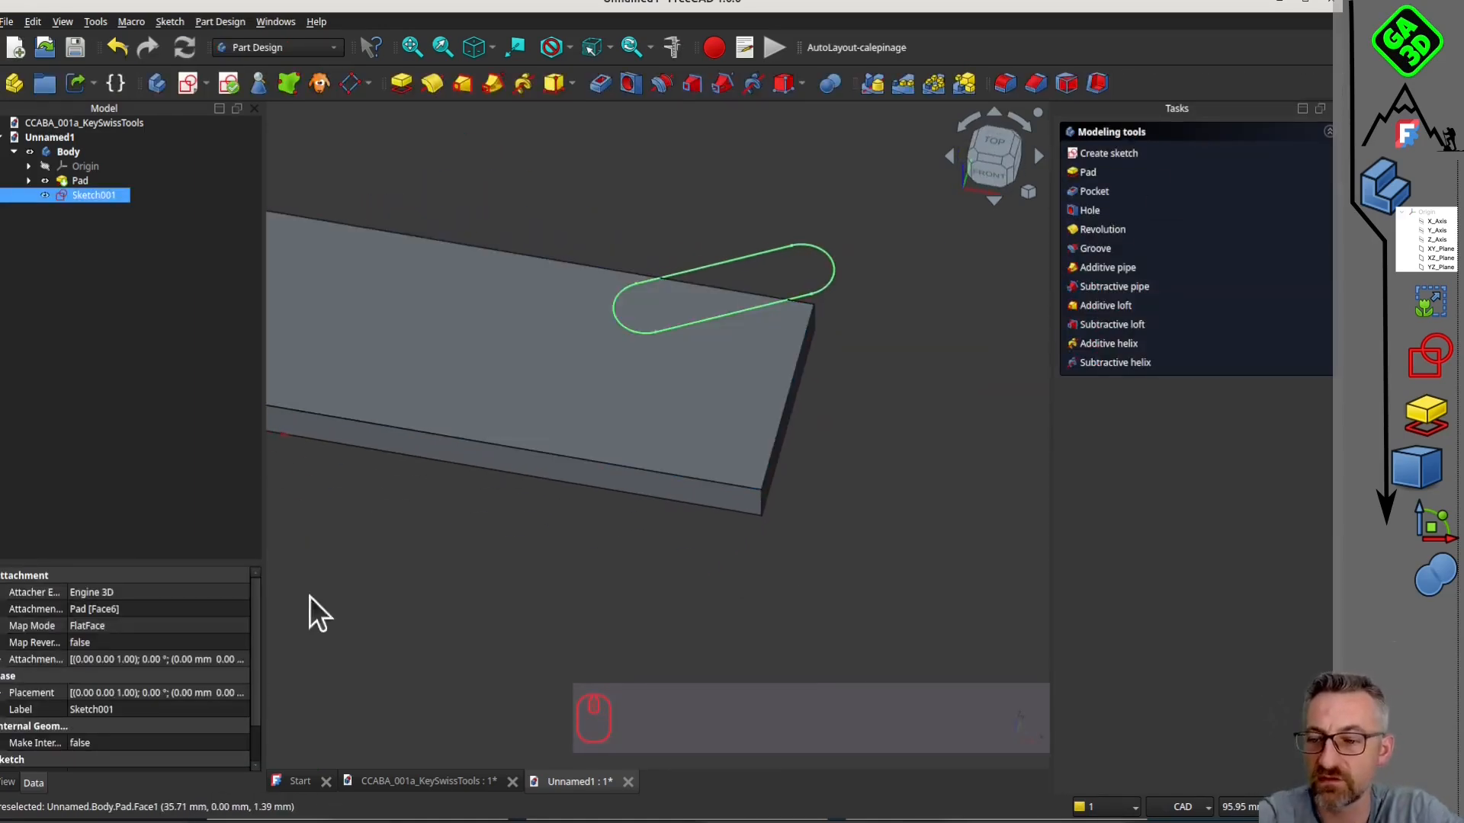
left_click_drag(189, 562, 189, 436)
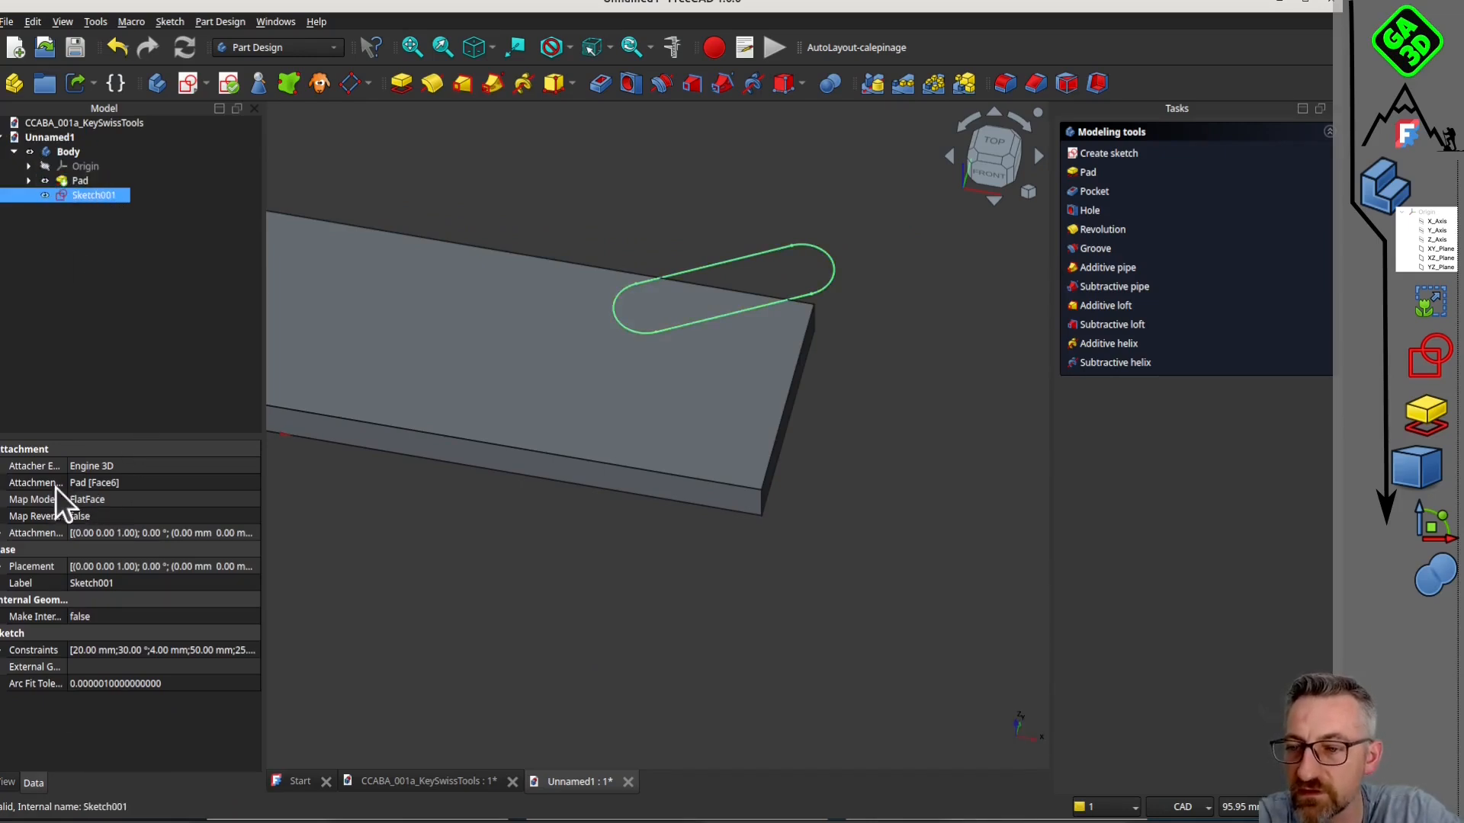
left_click_drag(67, 484, 105, 485)
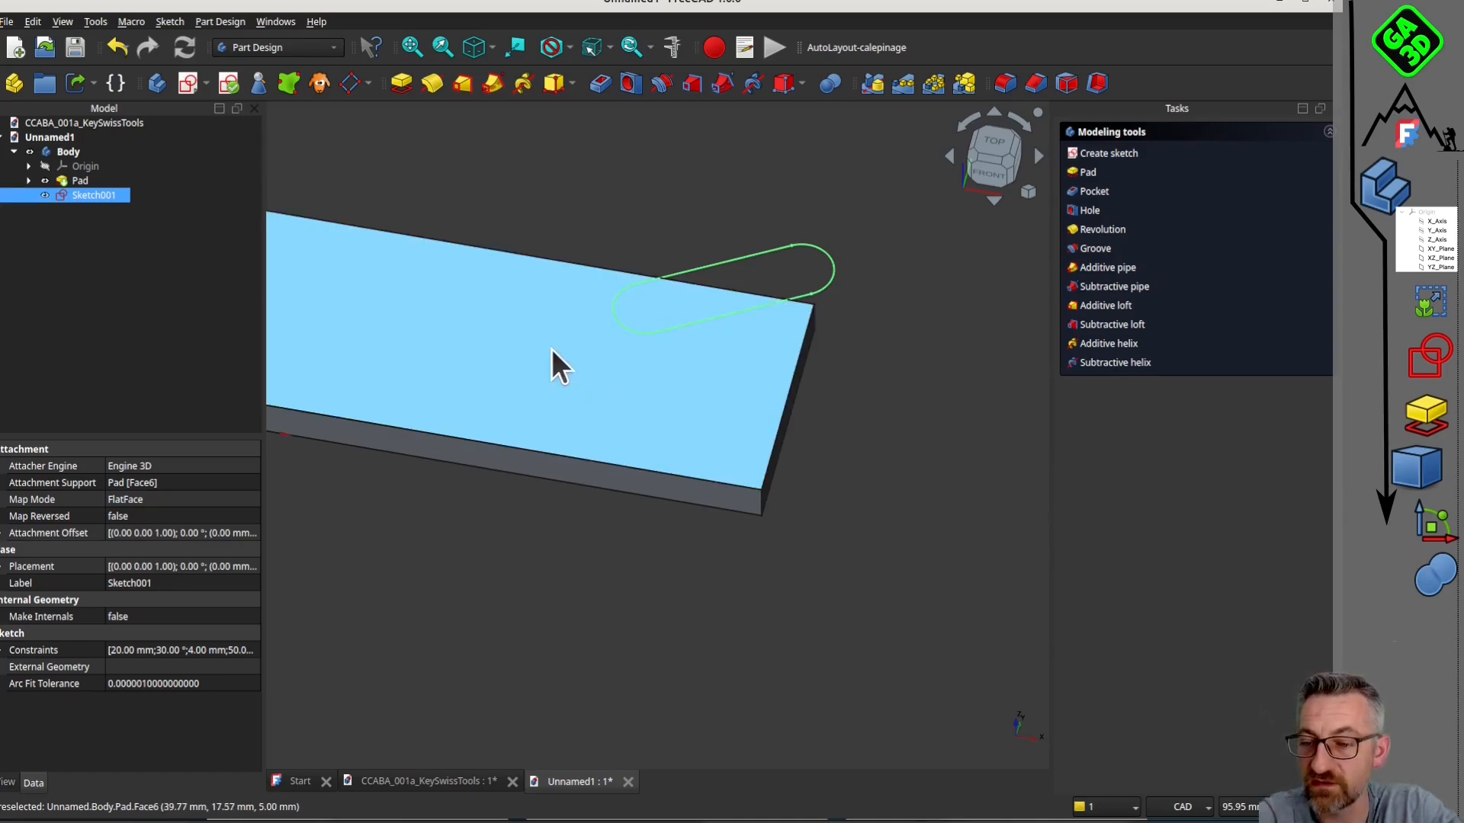
Cut the slot sketch through the plate with a 5 mm Pocket along the sketch normal.
middle_click_drag(449, 206, 633, 263)
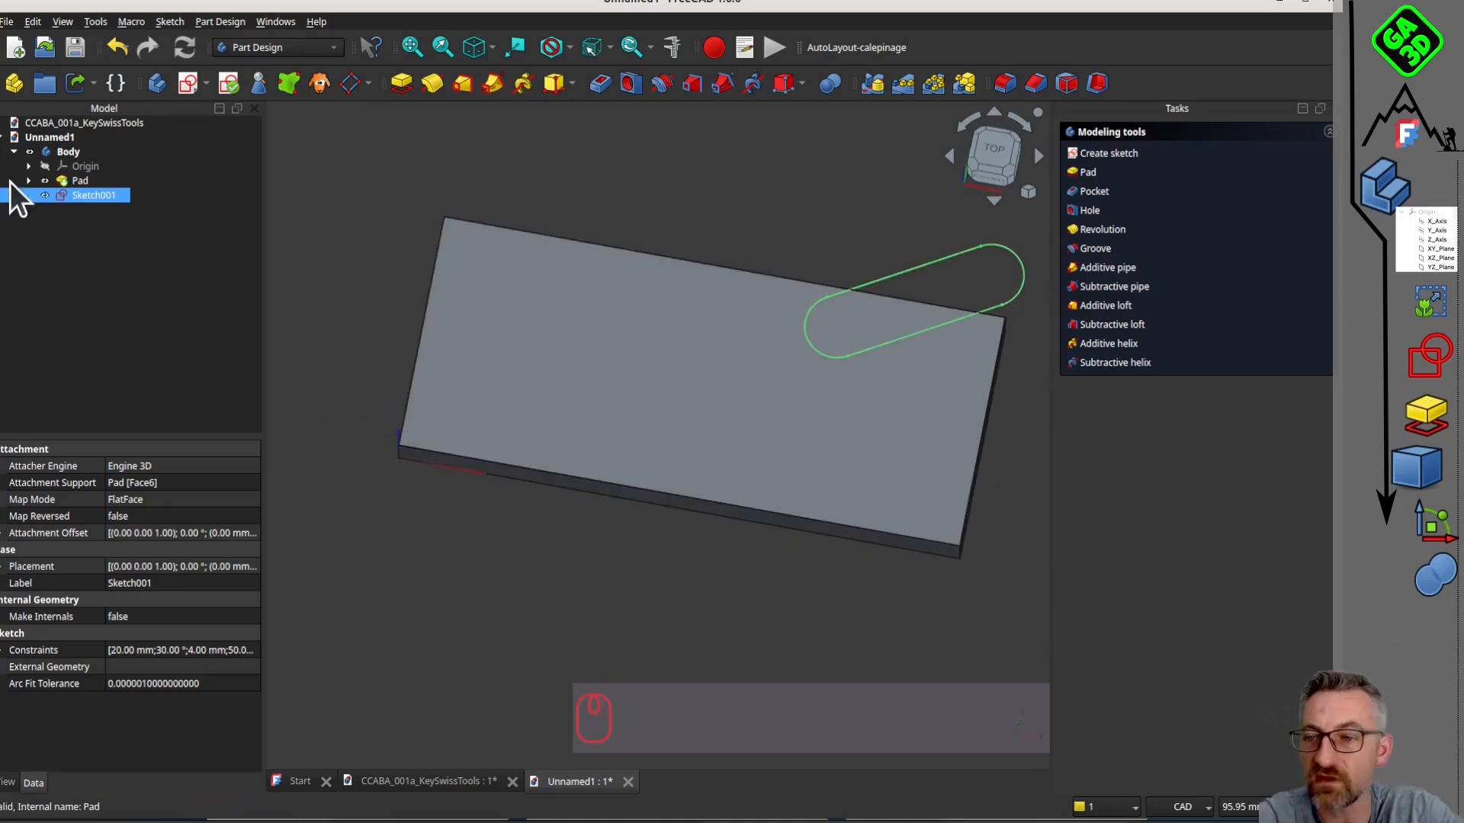
left_click(597, 84)
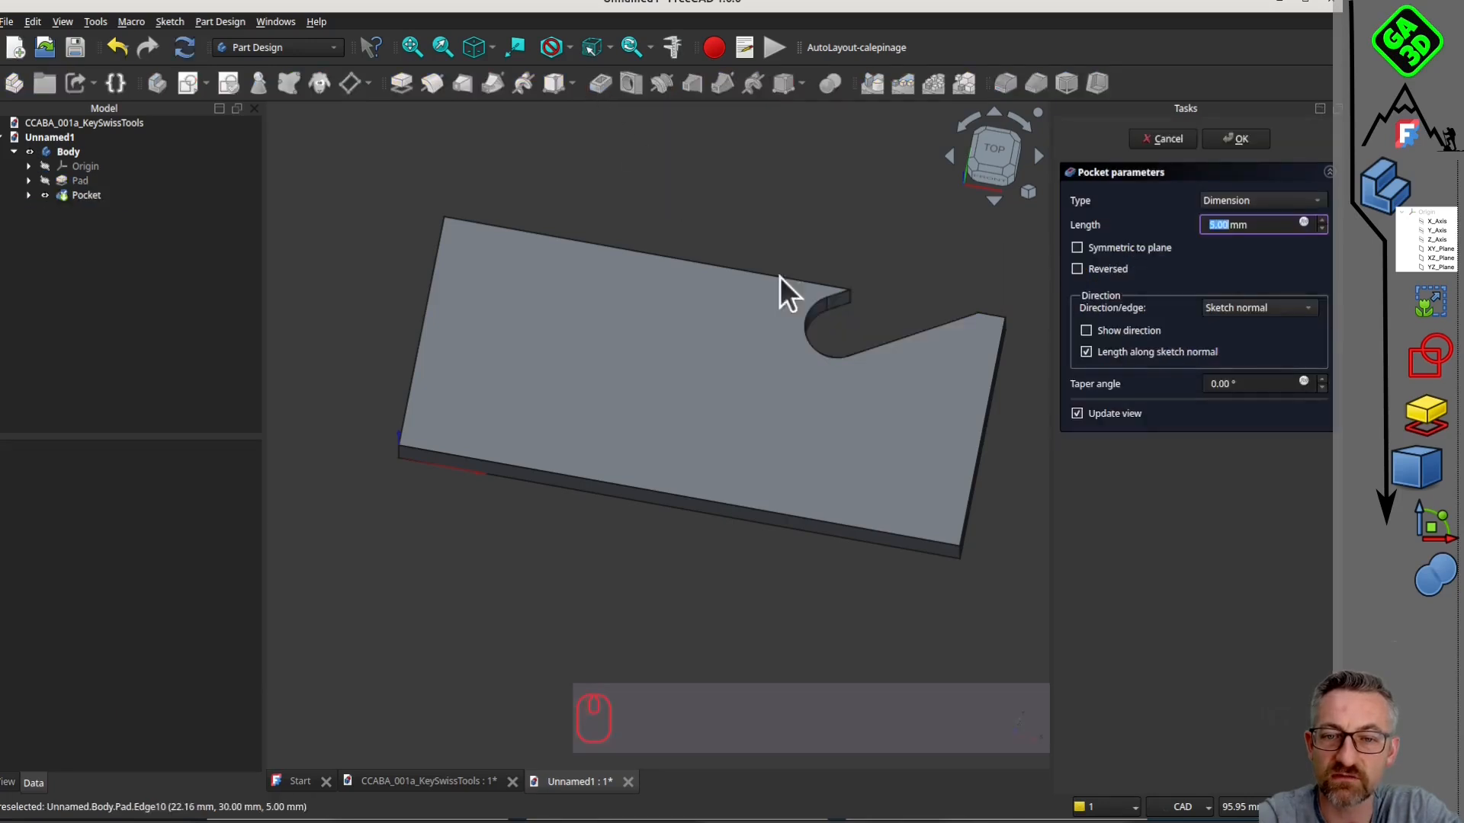
middle_click_drag(584, 239, 454, 268)
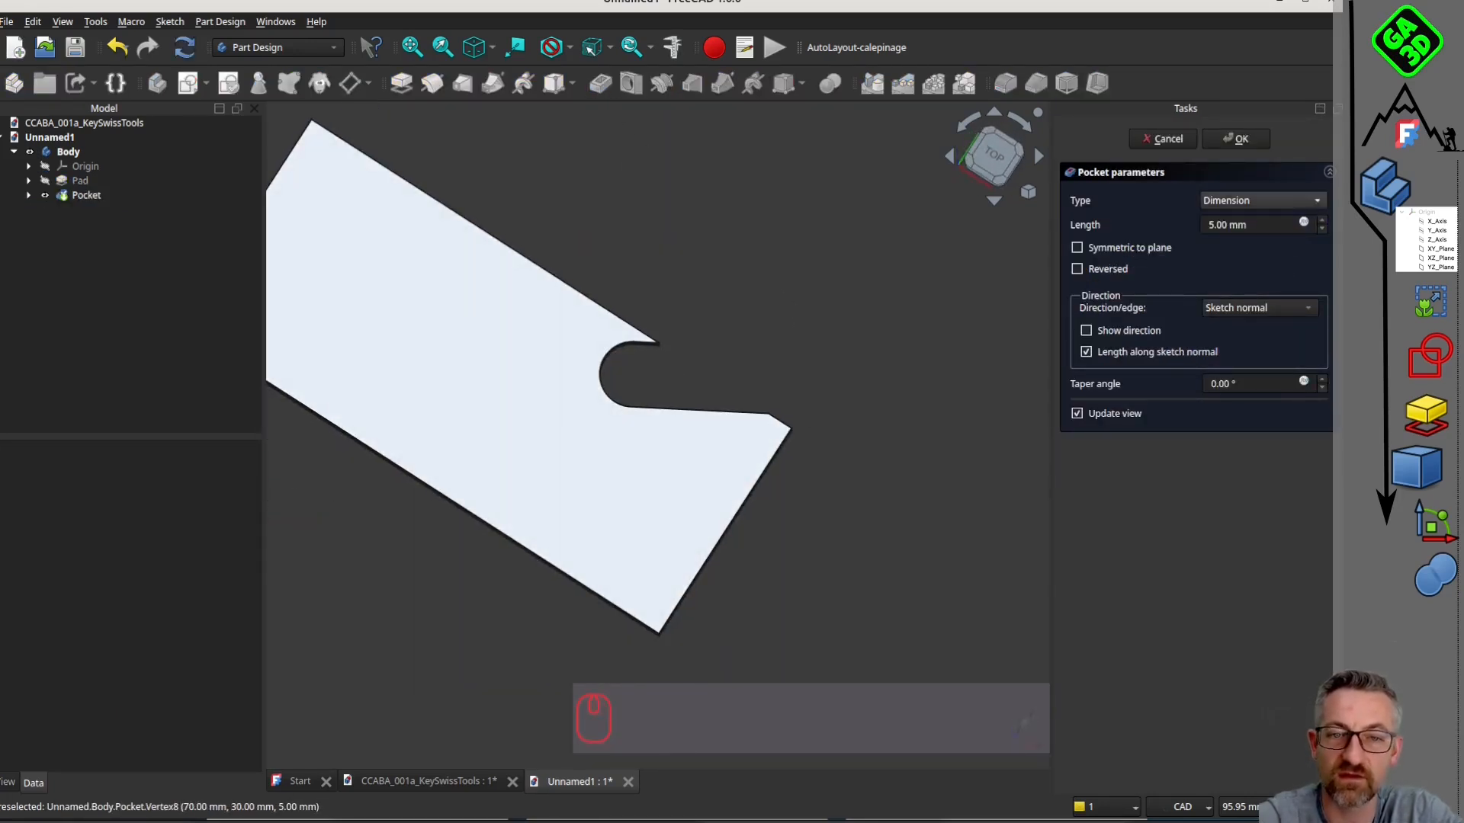
left_click(1255, 139)
middle_click_drag(829, 376, 903, 318)
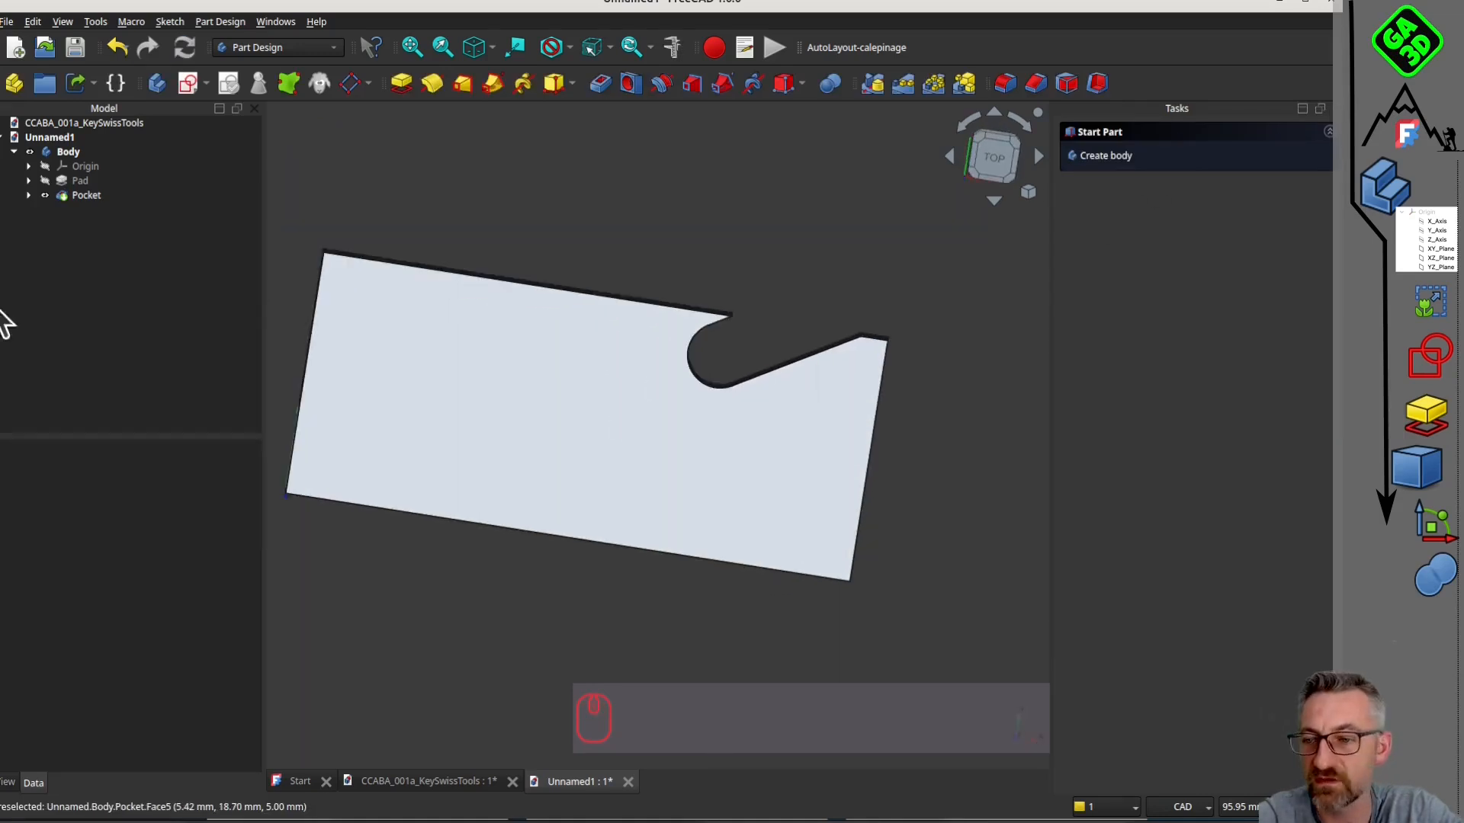
Review the Part Design cycle diagram in CCBB_MEMO.pdf and examine the notched plate in FreeCAD.
left_click(2, 340)
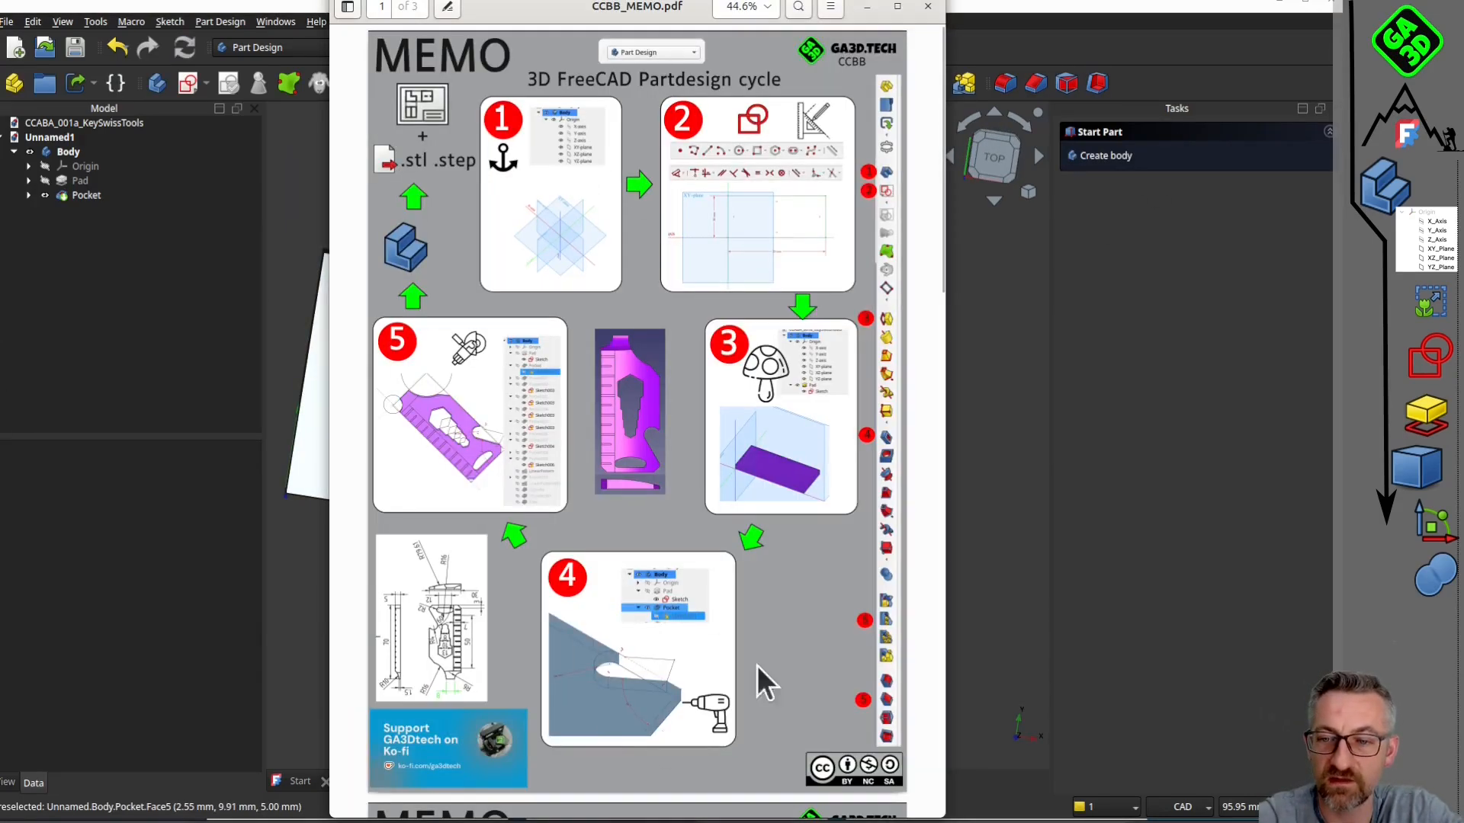
left_click(1281, 474)
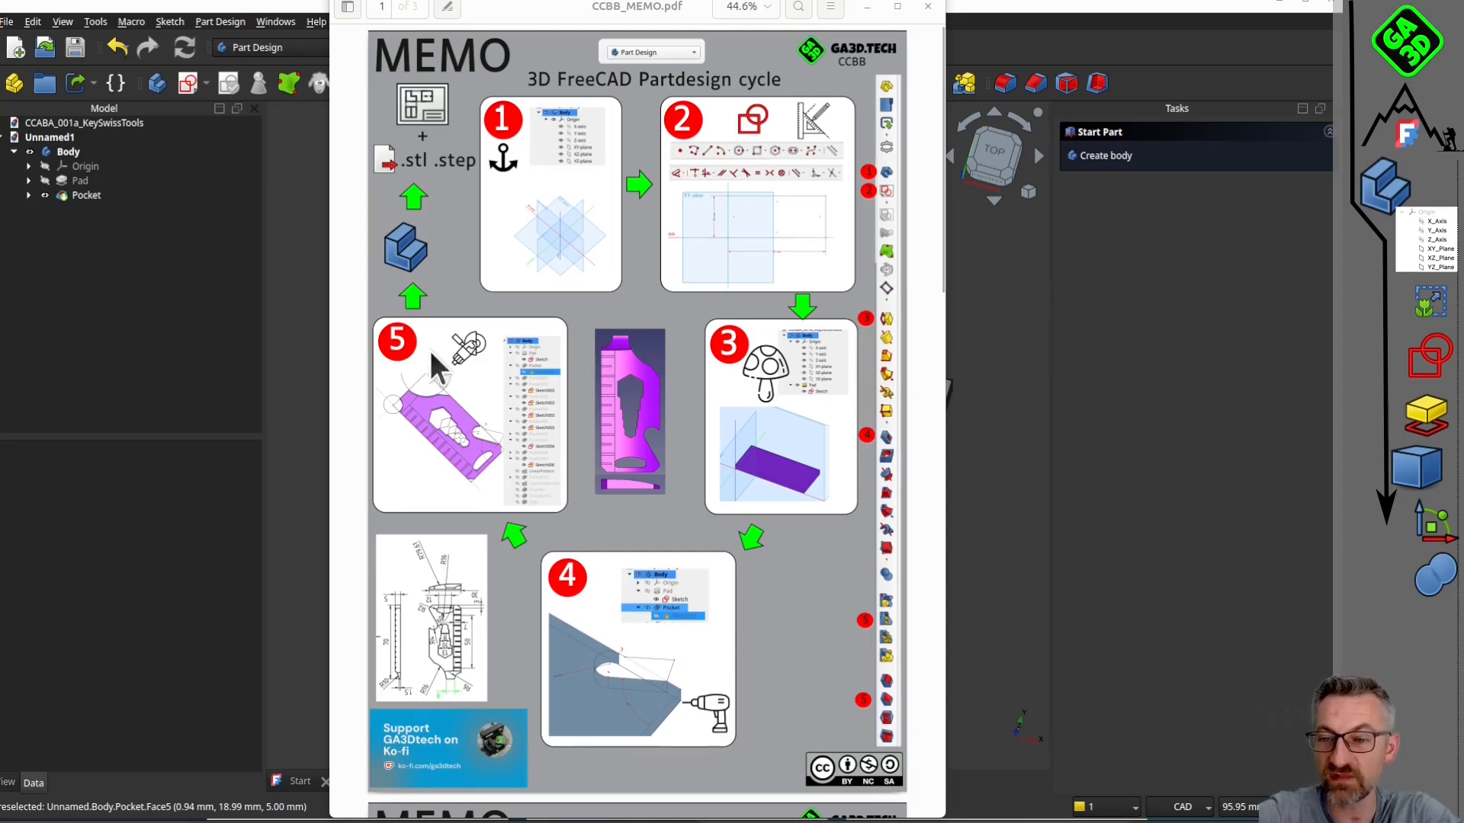
left_click(993, 496)
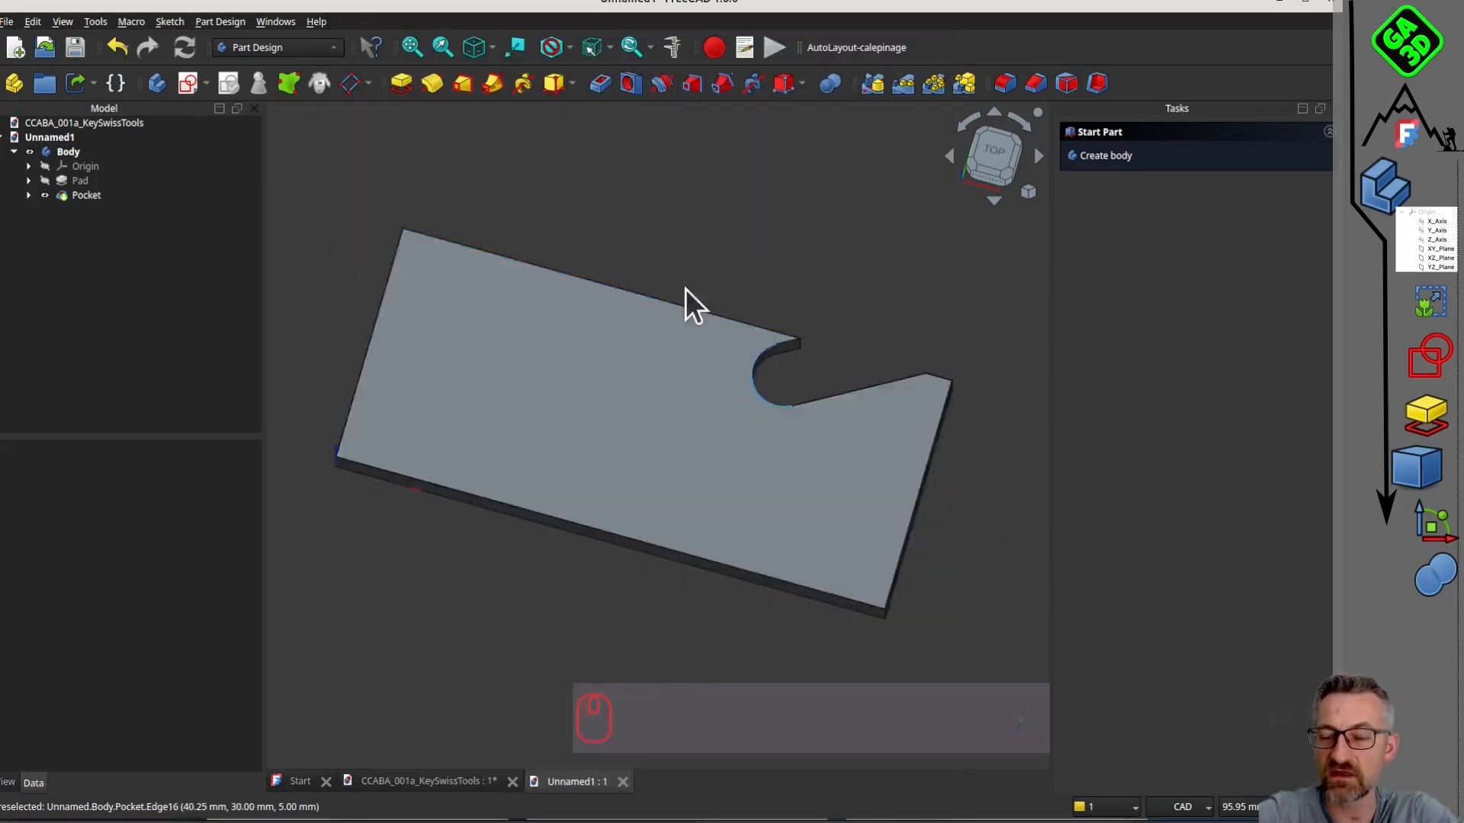
middle_click_drag(685, 290, 724, 247)
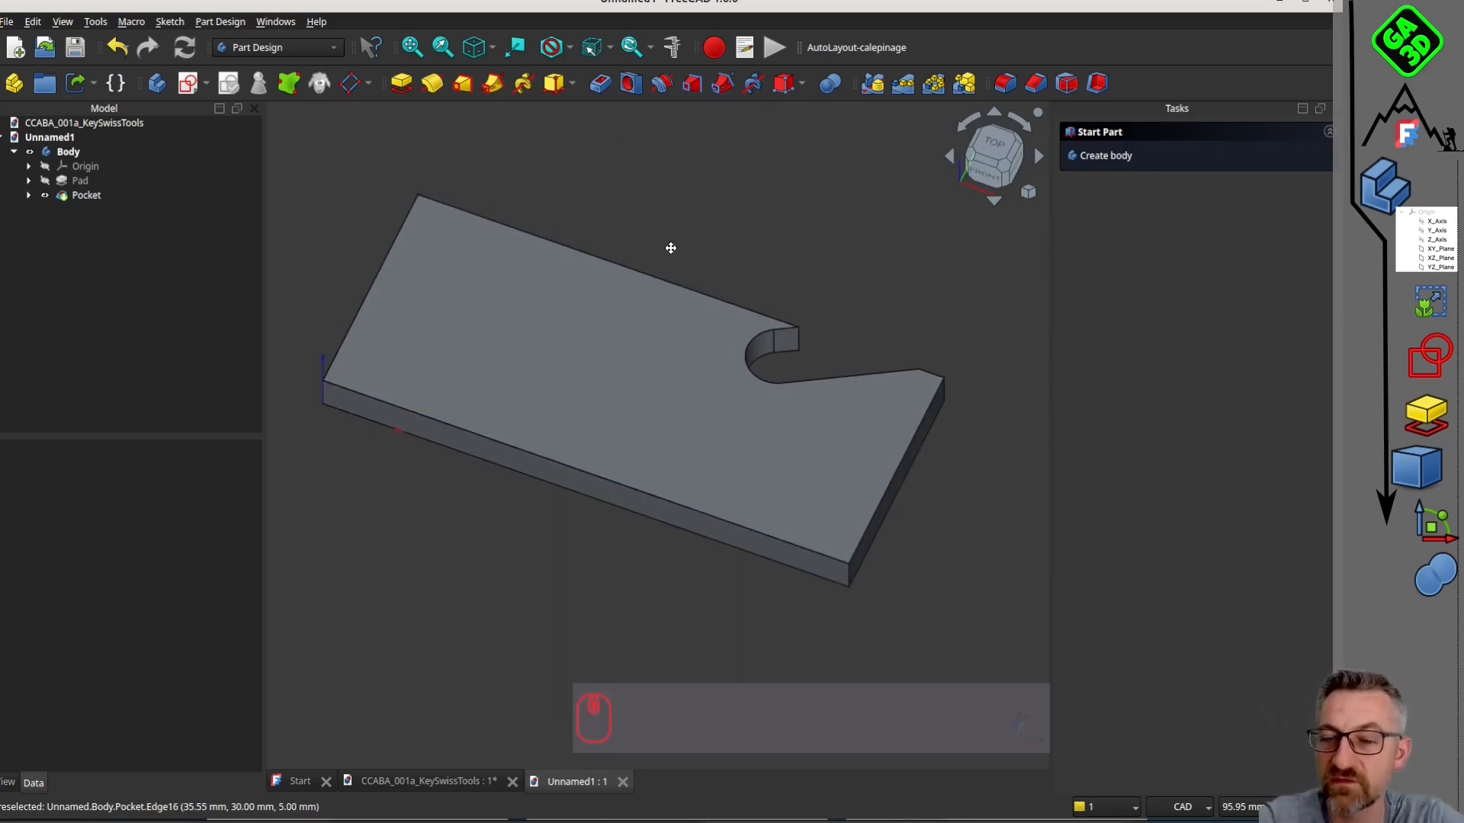
middle_click_drag(892, 259, 893, 304)
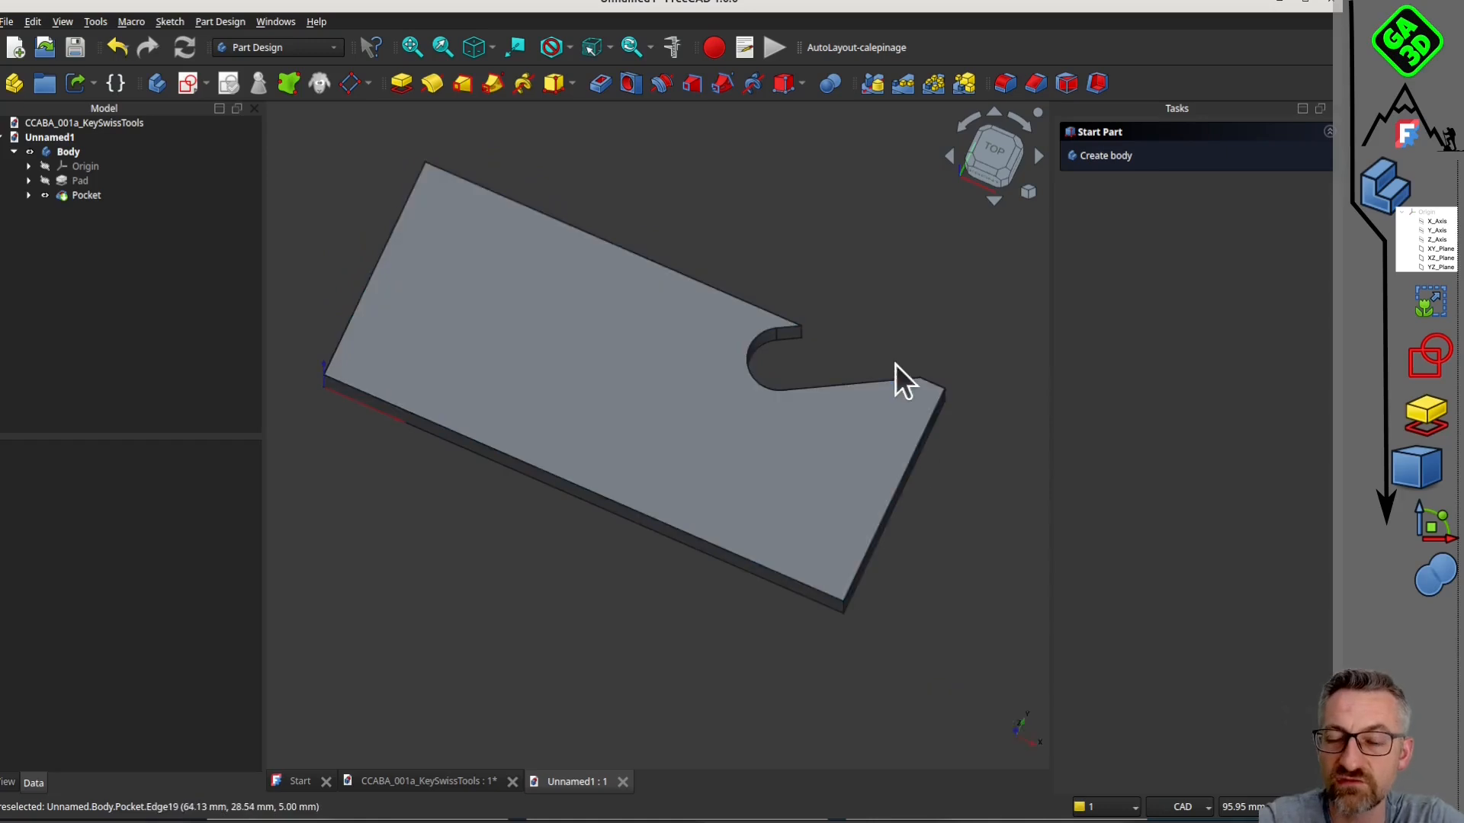
middle_click_drag(895, 364, 891, 338)
left_click(1, 378)
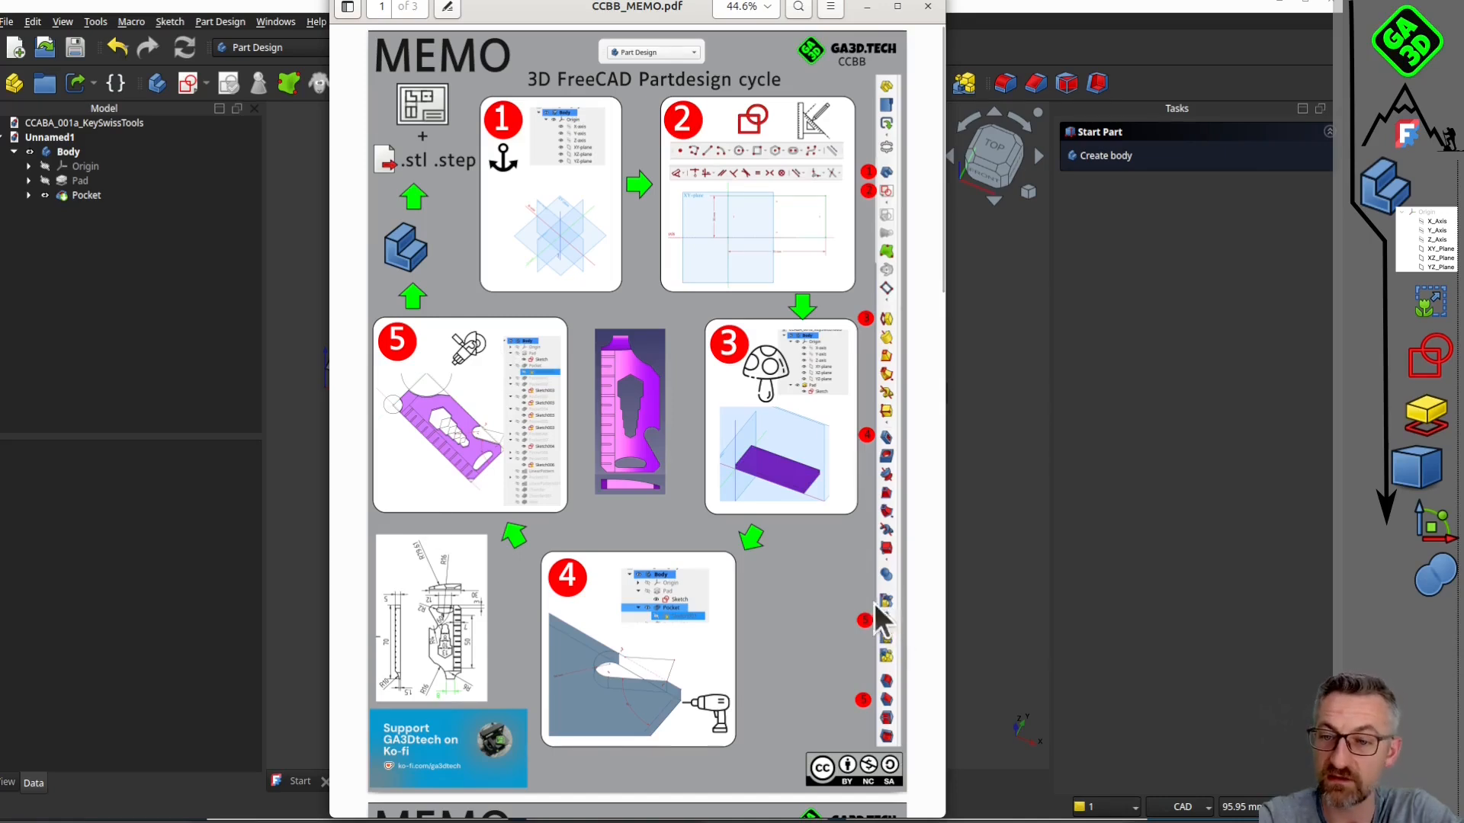
left_click(986, 550)
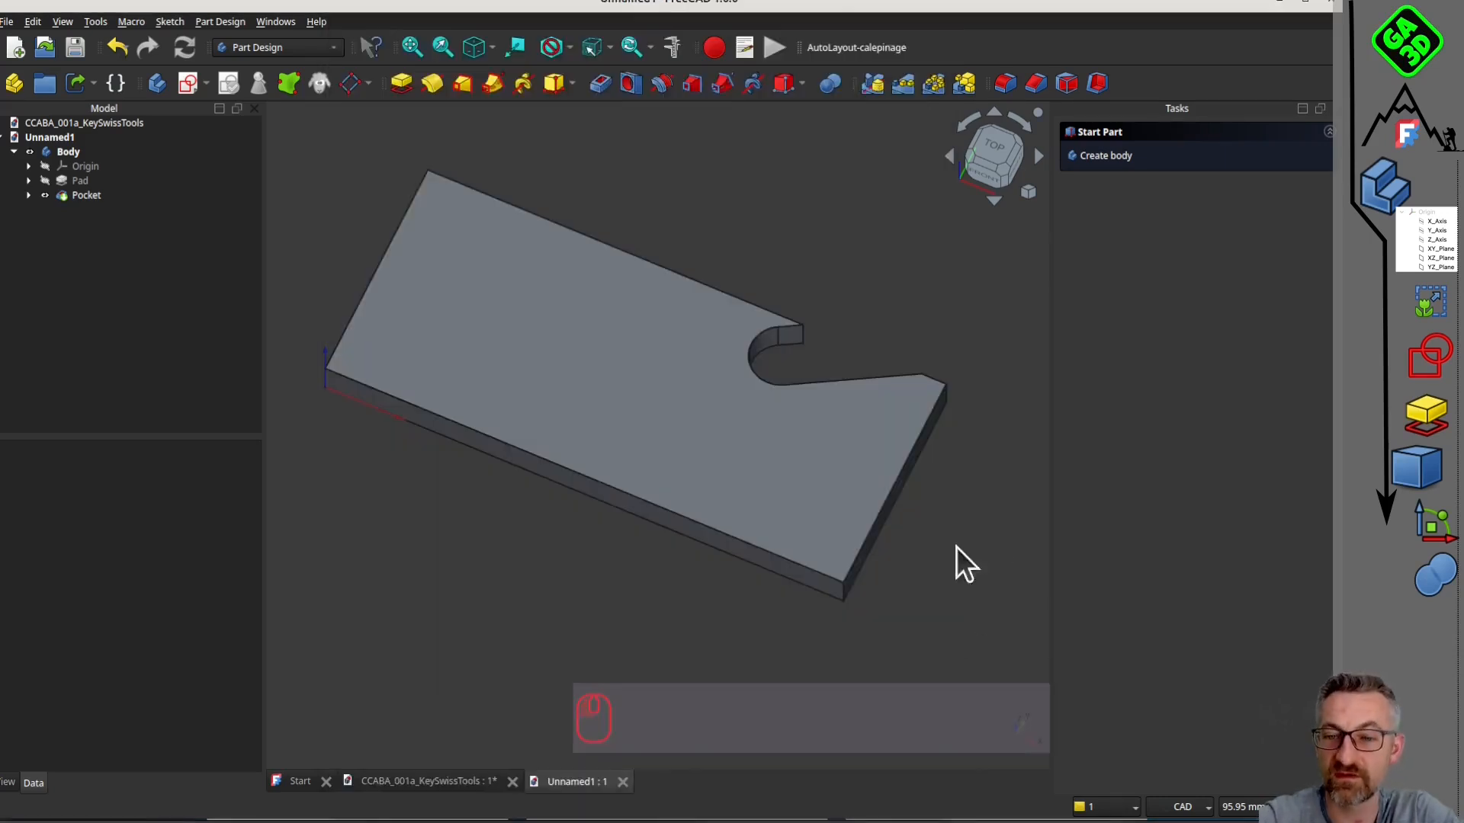
Sketch a slot on the plate's top face across the lower edge near the origin, with 10 mm centre distance, -90° angle and about 0.92 mm radius.
left_click(738, 503)
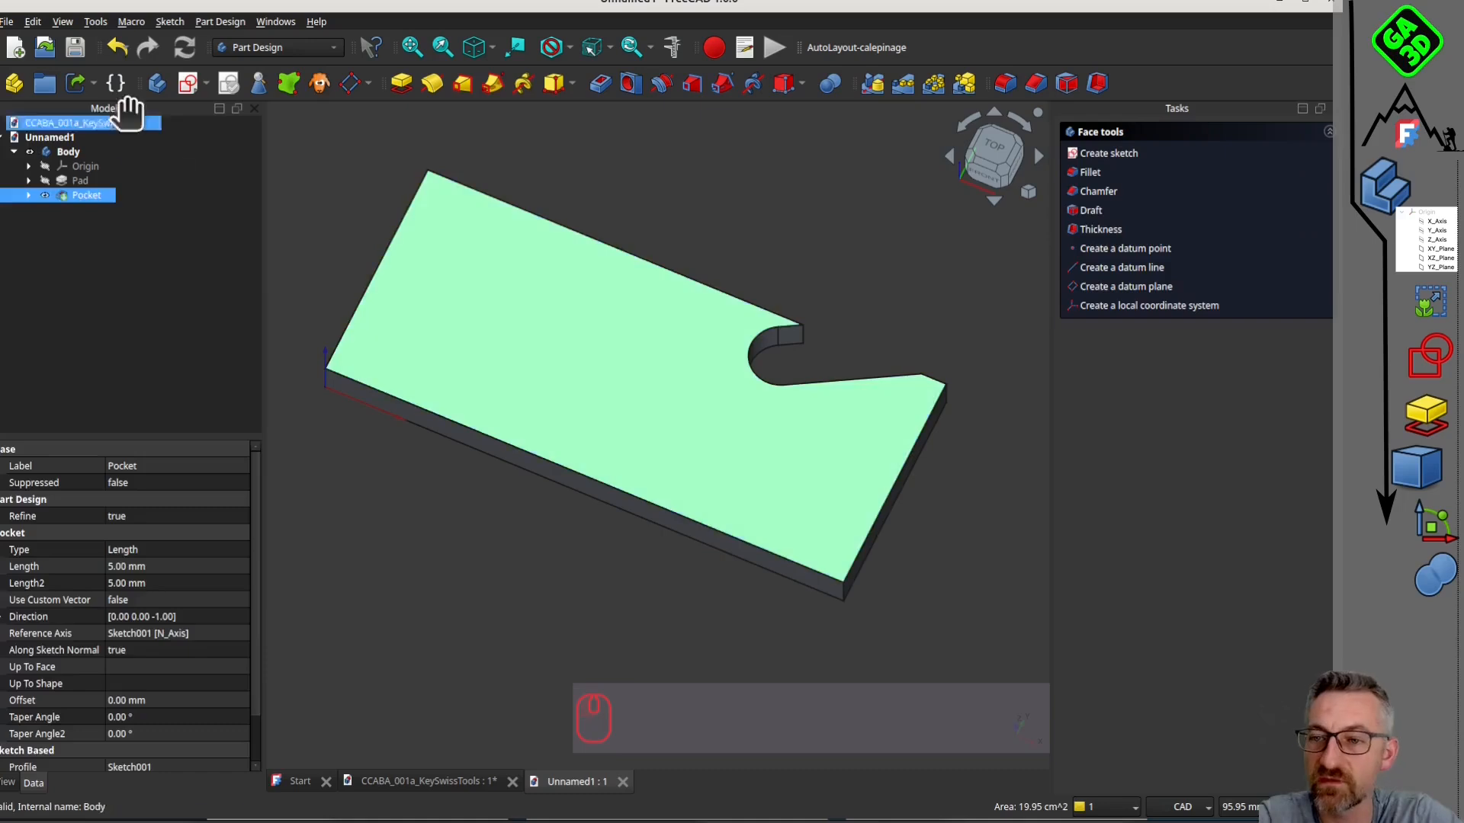
left_click(190, 84)
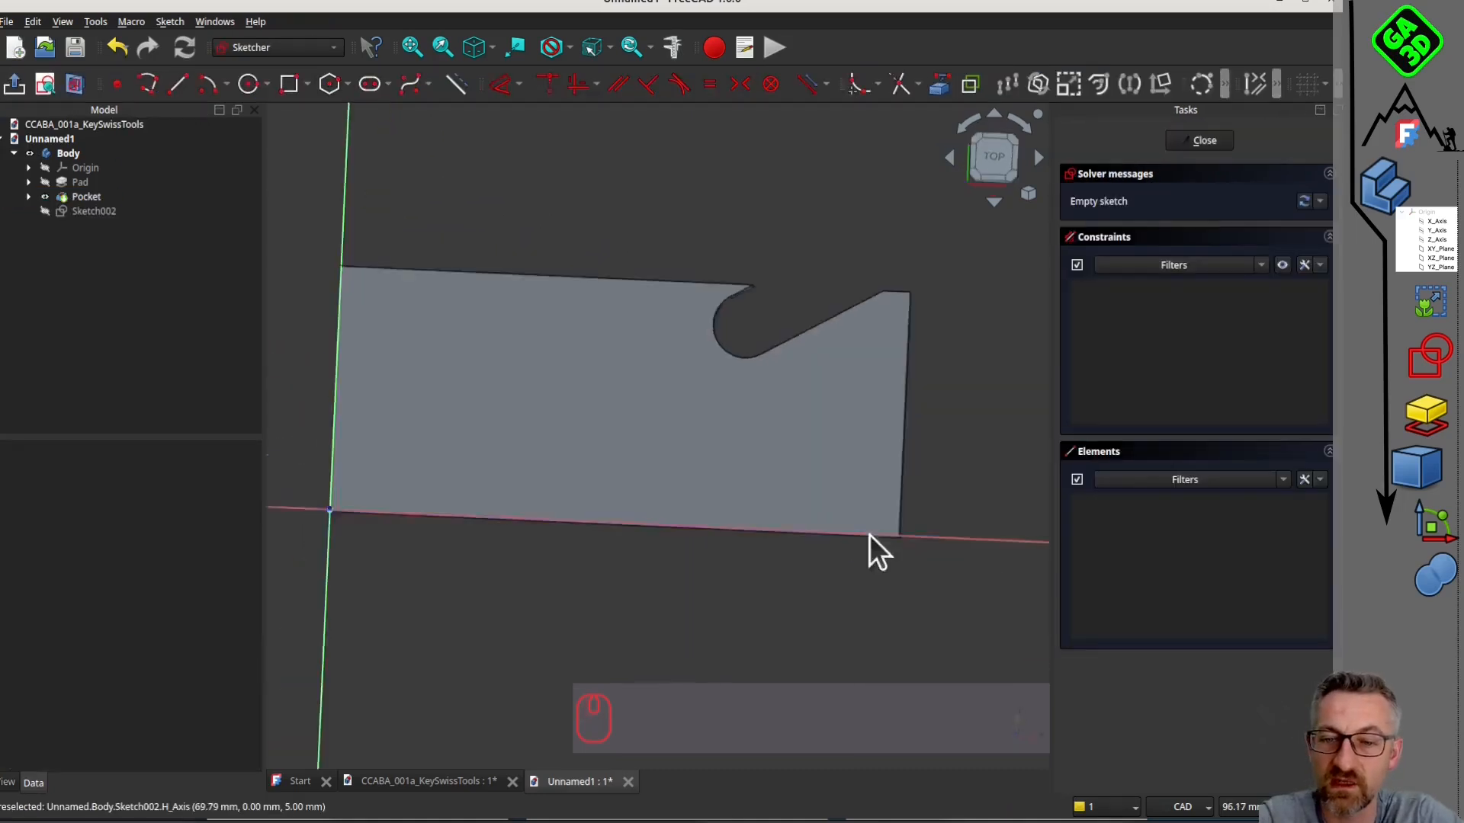
left_click(370, 85)
left_click(364, 460)
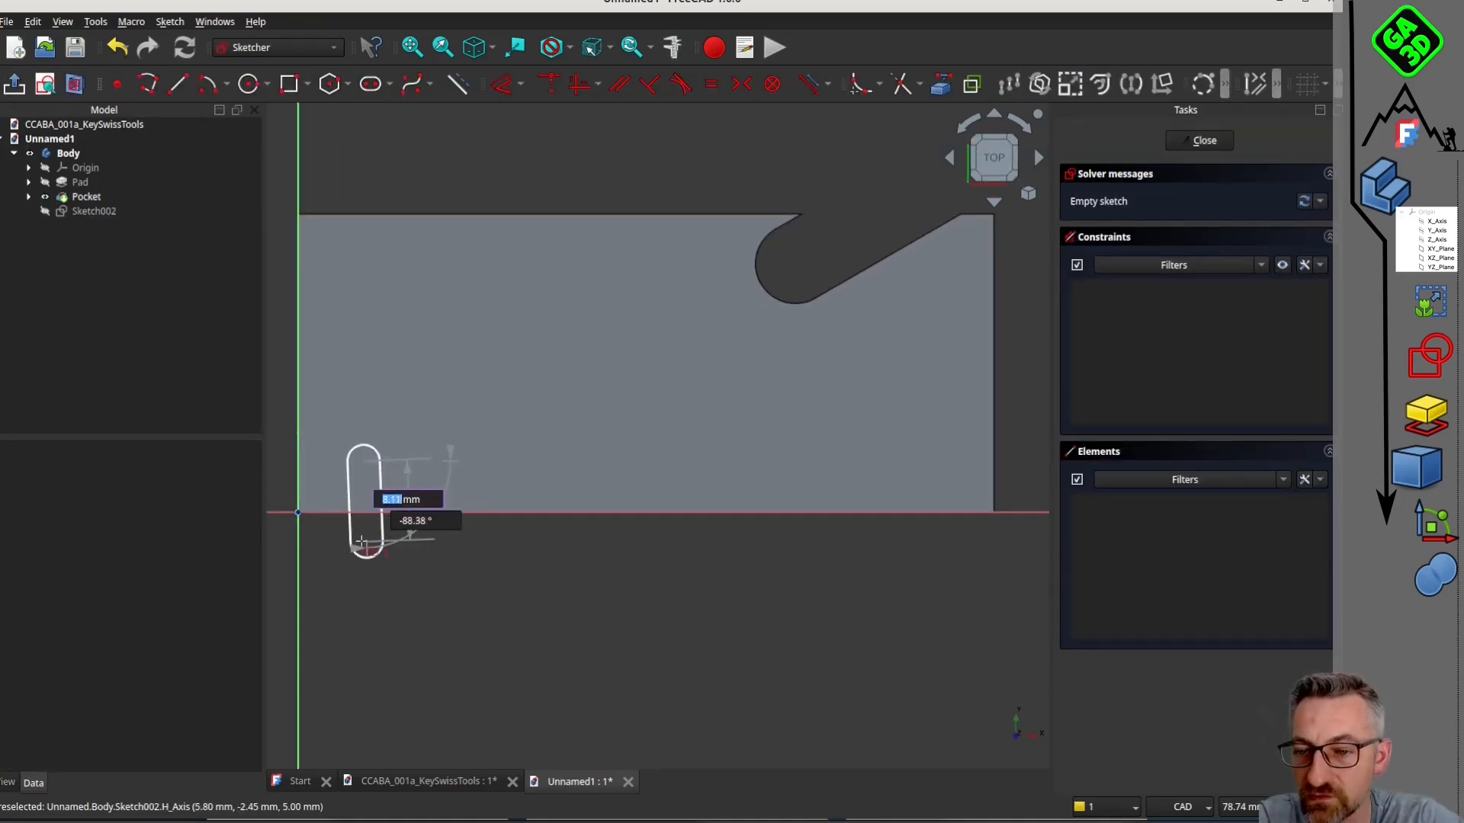
type("10")
key("Return")
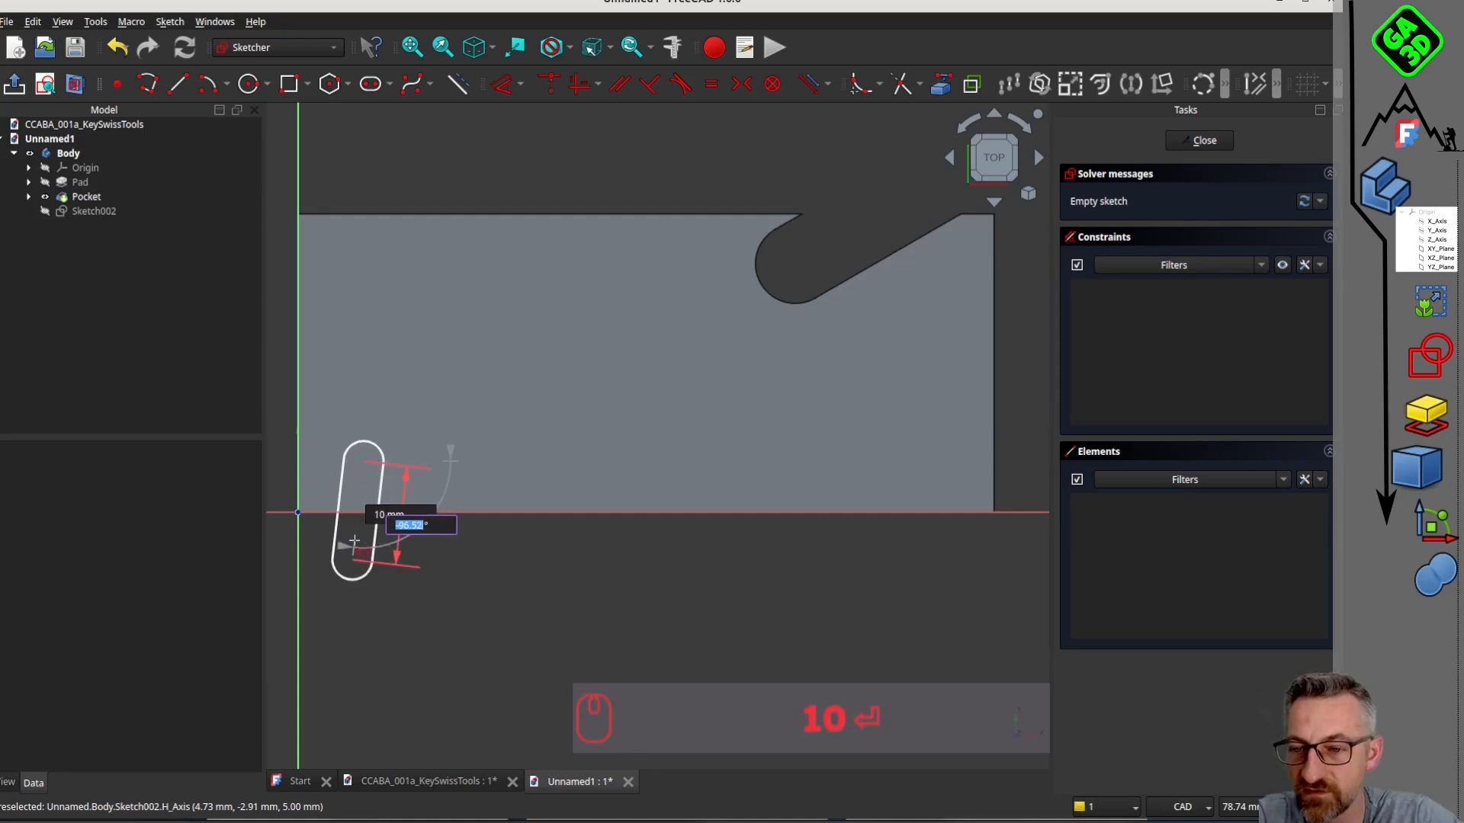
type("-90")
key("Return")
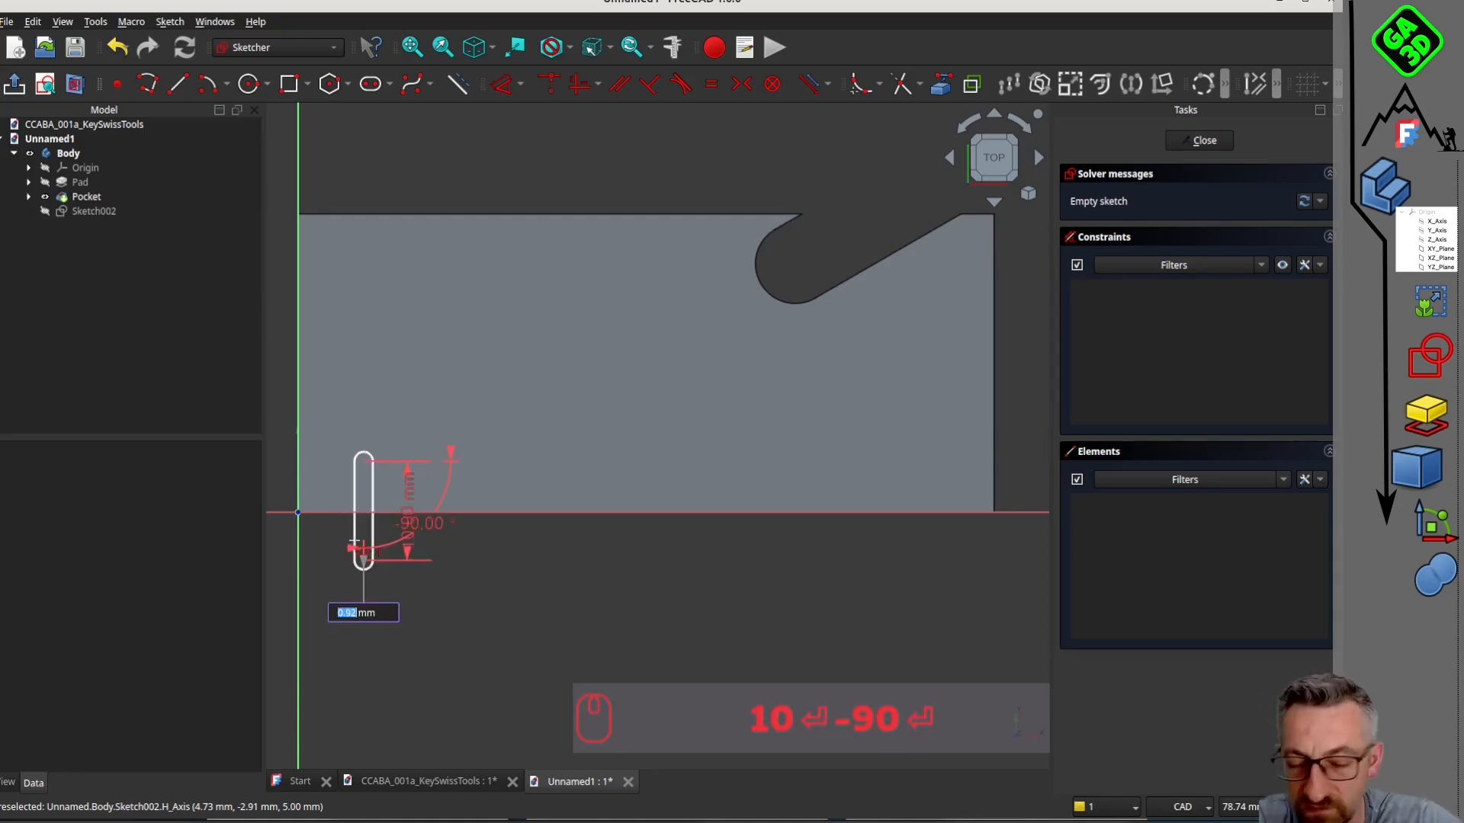
key("Return")
key("Escape")
left_click(1204, 140)
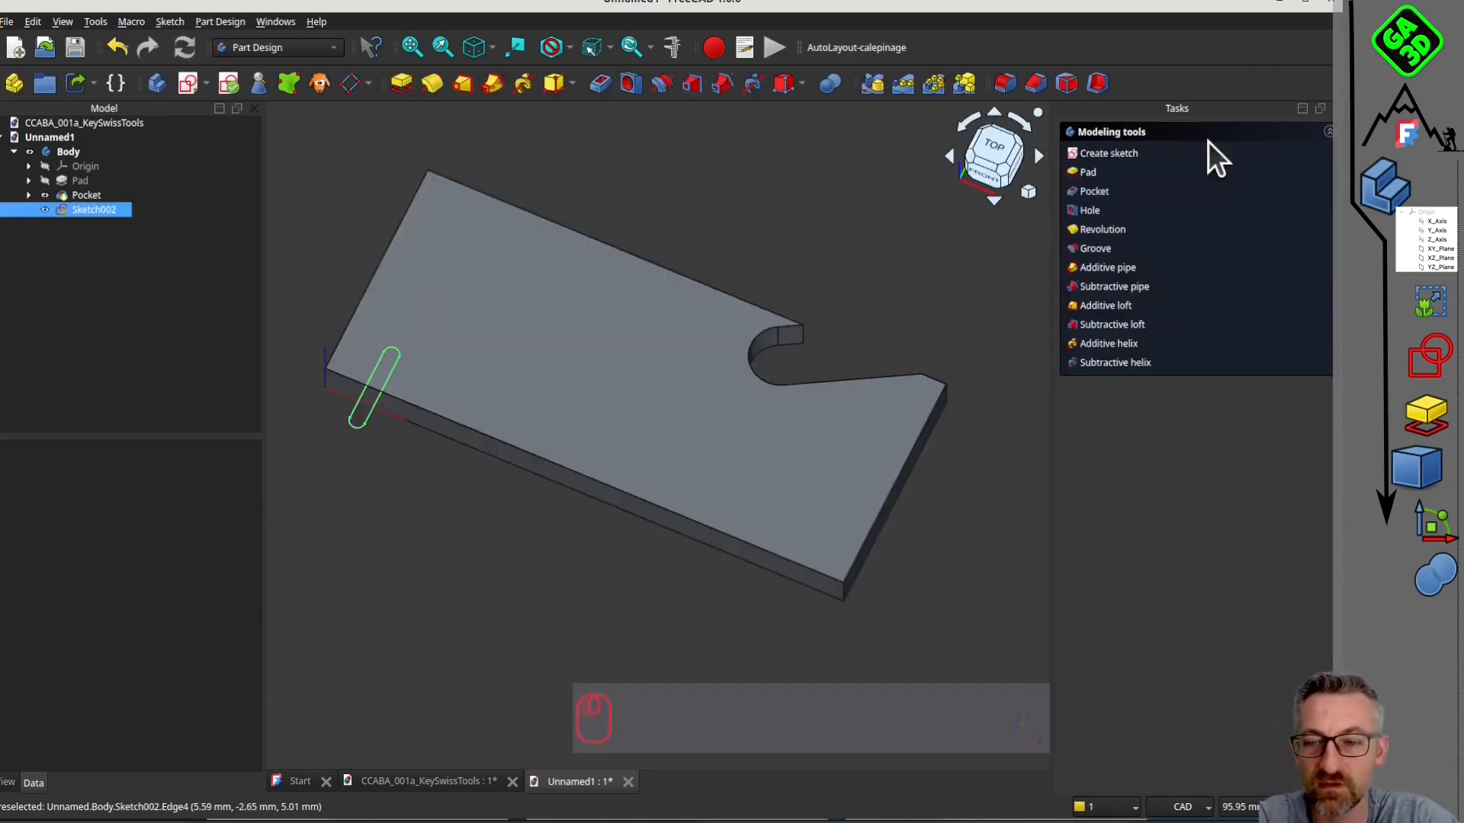
Pocket the small slot sketch near the origin to a depth of 0.5 mm.
scroll(449, 182, "up", 1)
middle_click_drag(385, 297, 454, 273)
left_click(600, 83)
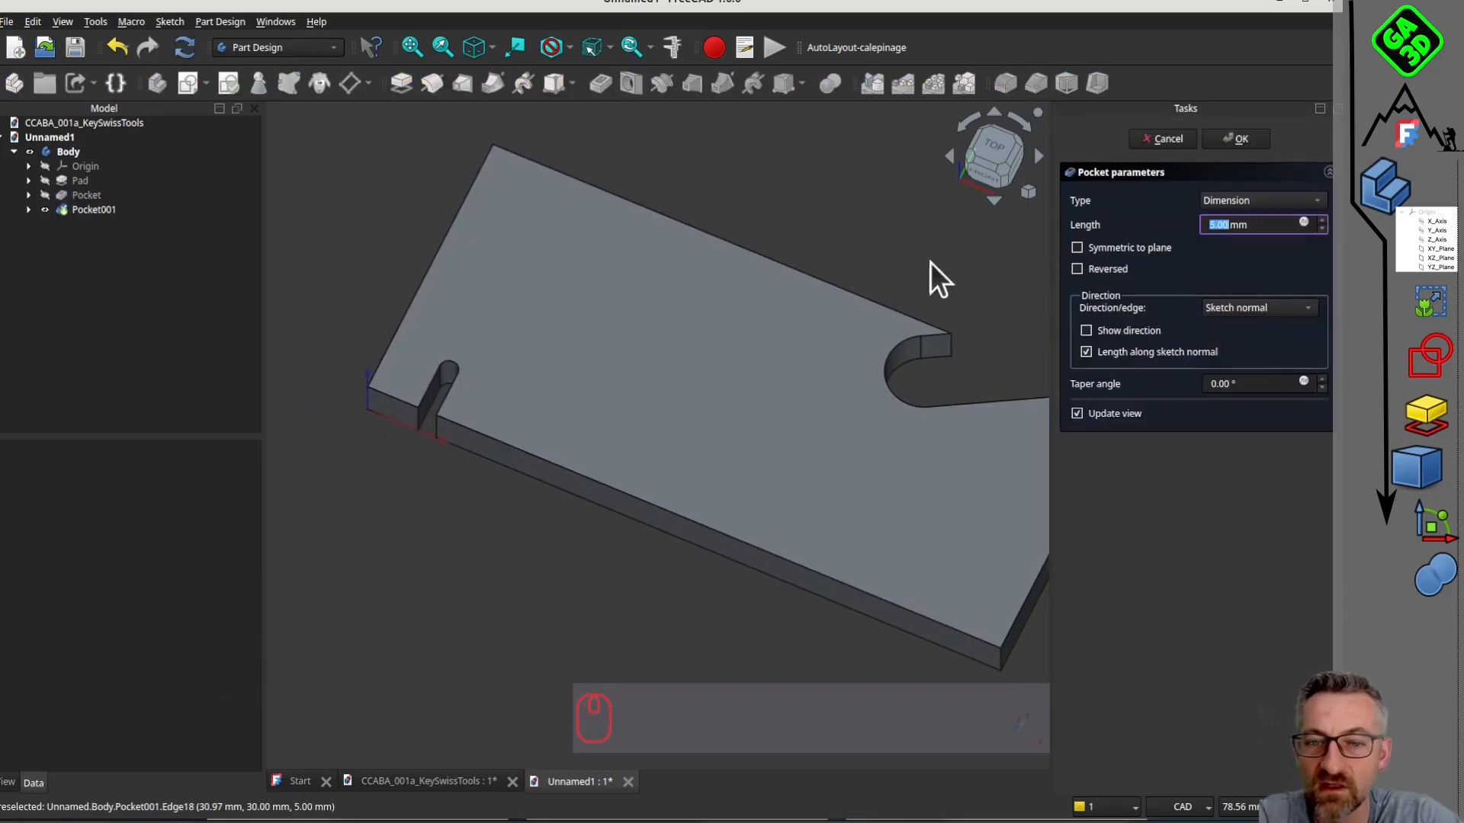
type("0.5")
key("Return")
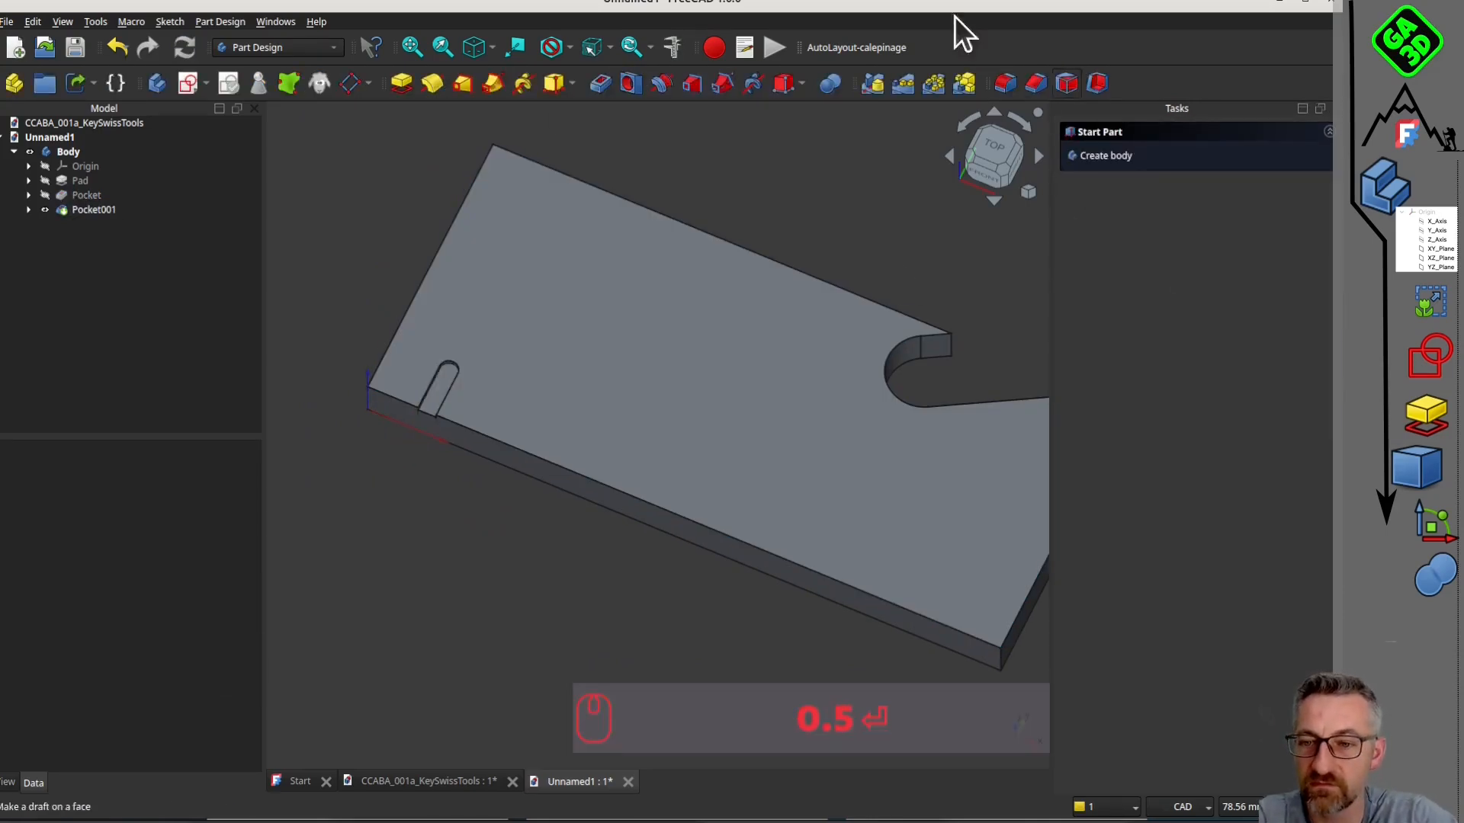
Start a linear pattern of the small slot pocket and align its direction with the Base X axis.
mouse_move(434, 506)
middle_mouse_down()
mouse_move(546, 513)
mouse_move(474, 548)
mouse_move(432, 506)
middle_mouse_up()
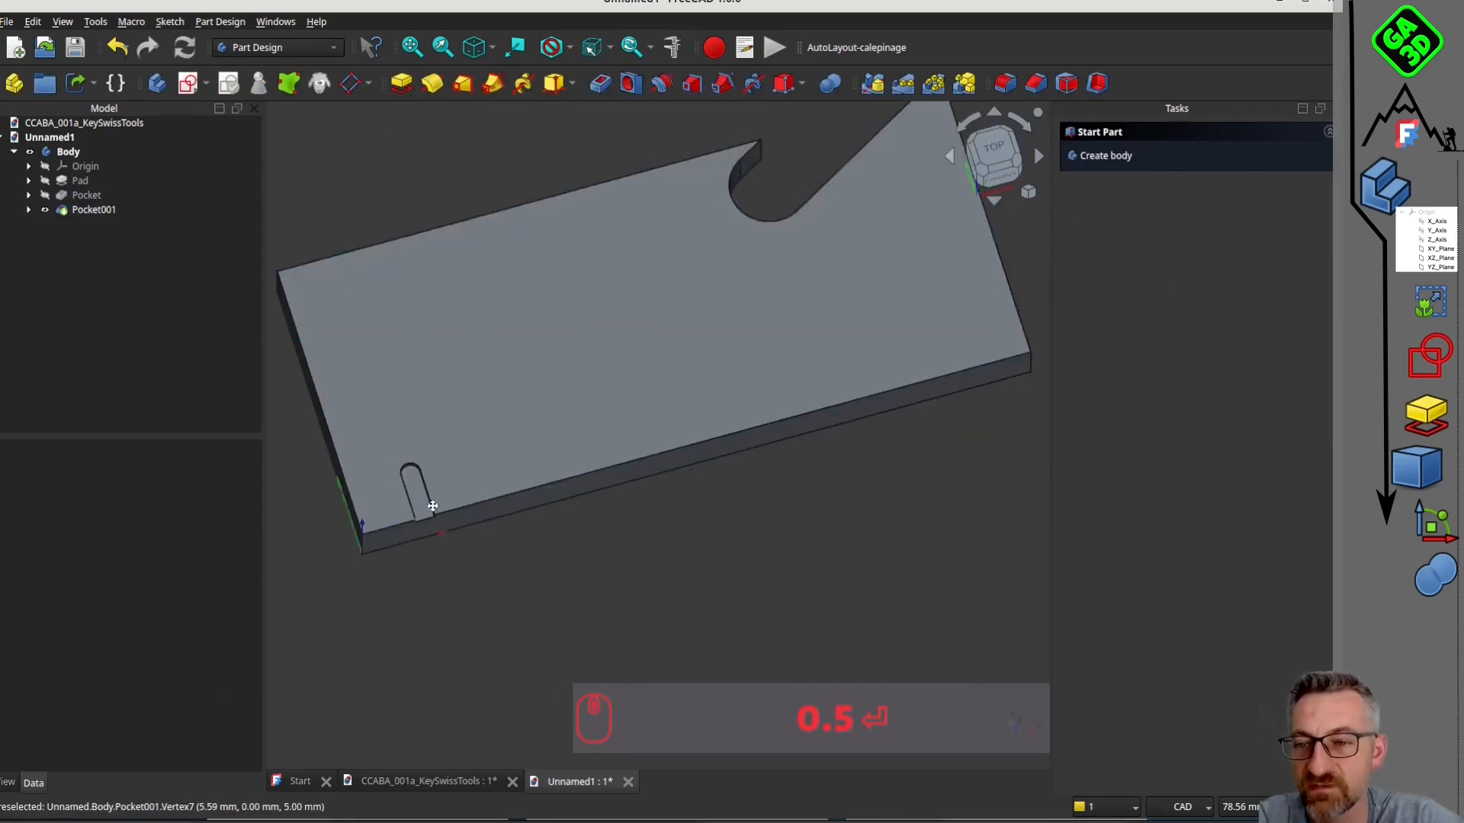
left_click(95, 211)
left_click(906, 83)
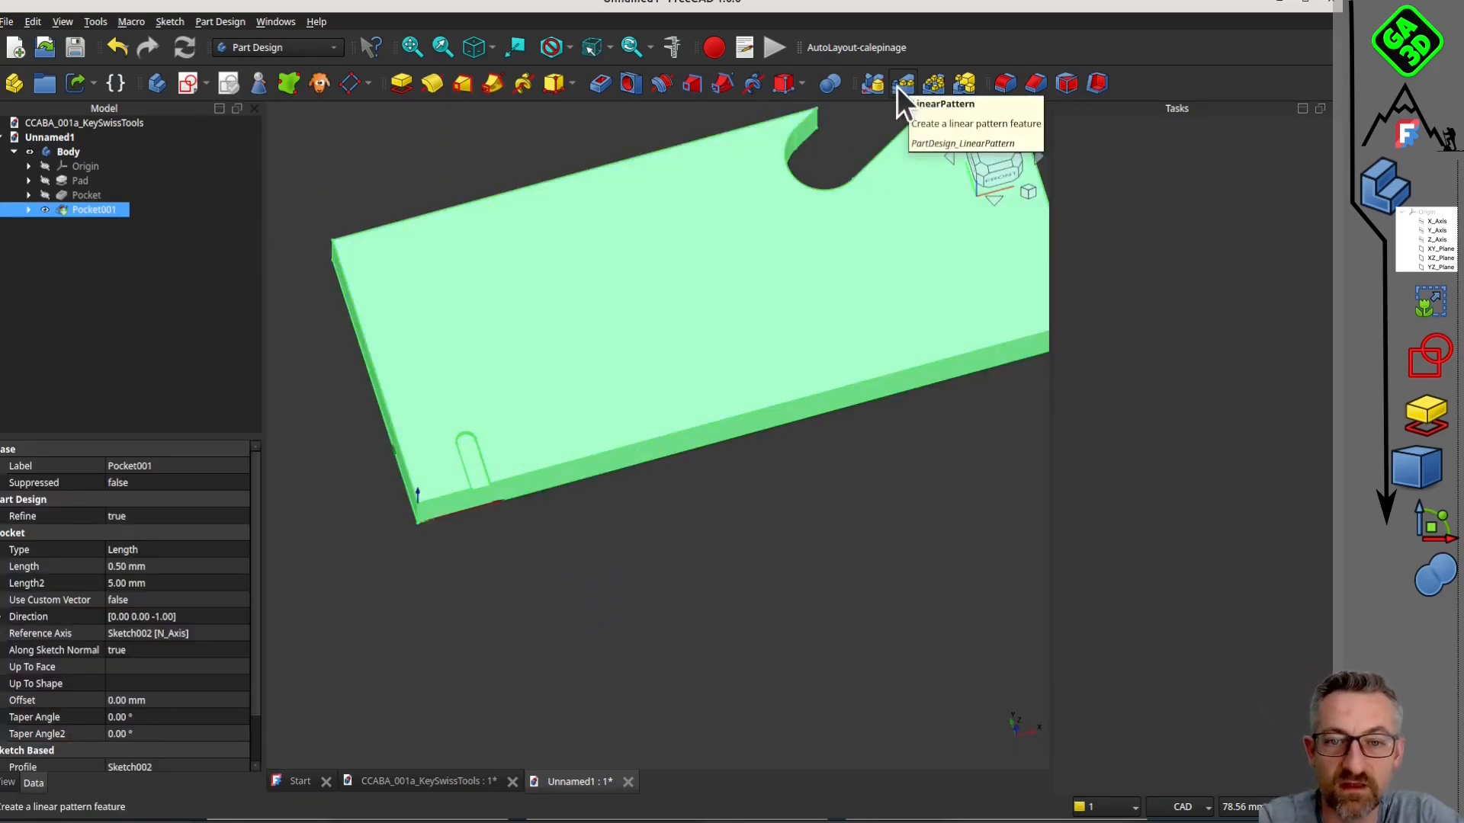
left_click(897, 85)
scroll(586, 526, "down", 10)
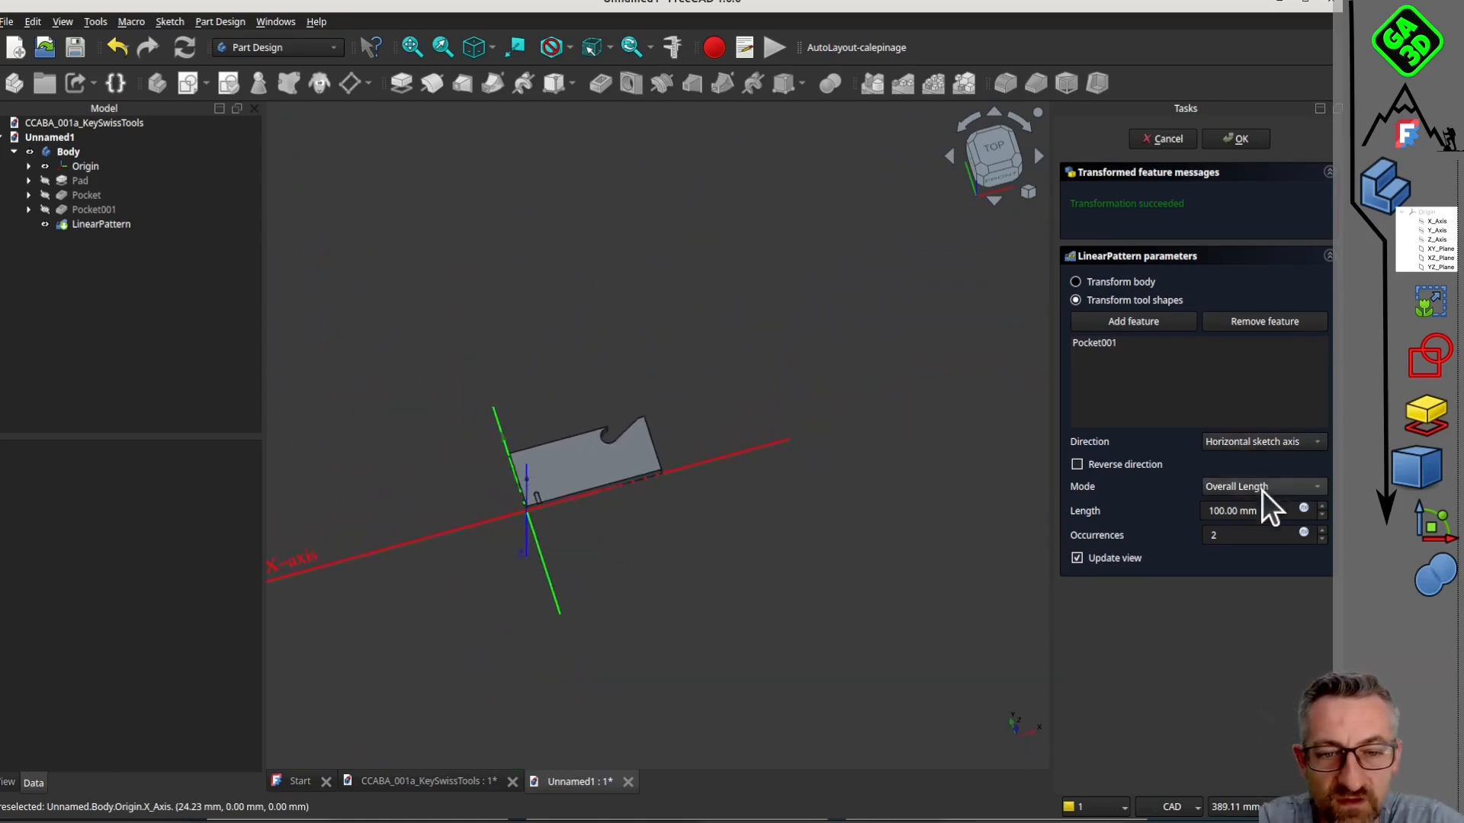
left_click(1264, 444)
left_click(1254, 461)
scroll(674, 490, "up", 1)
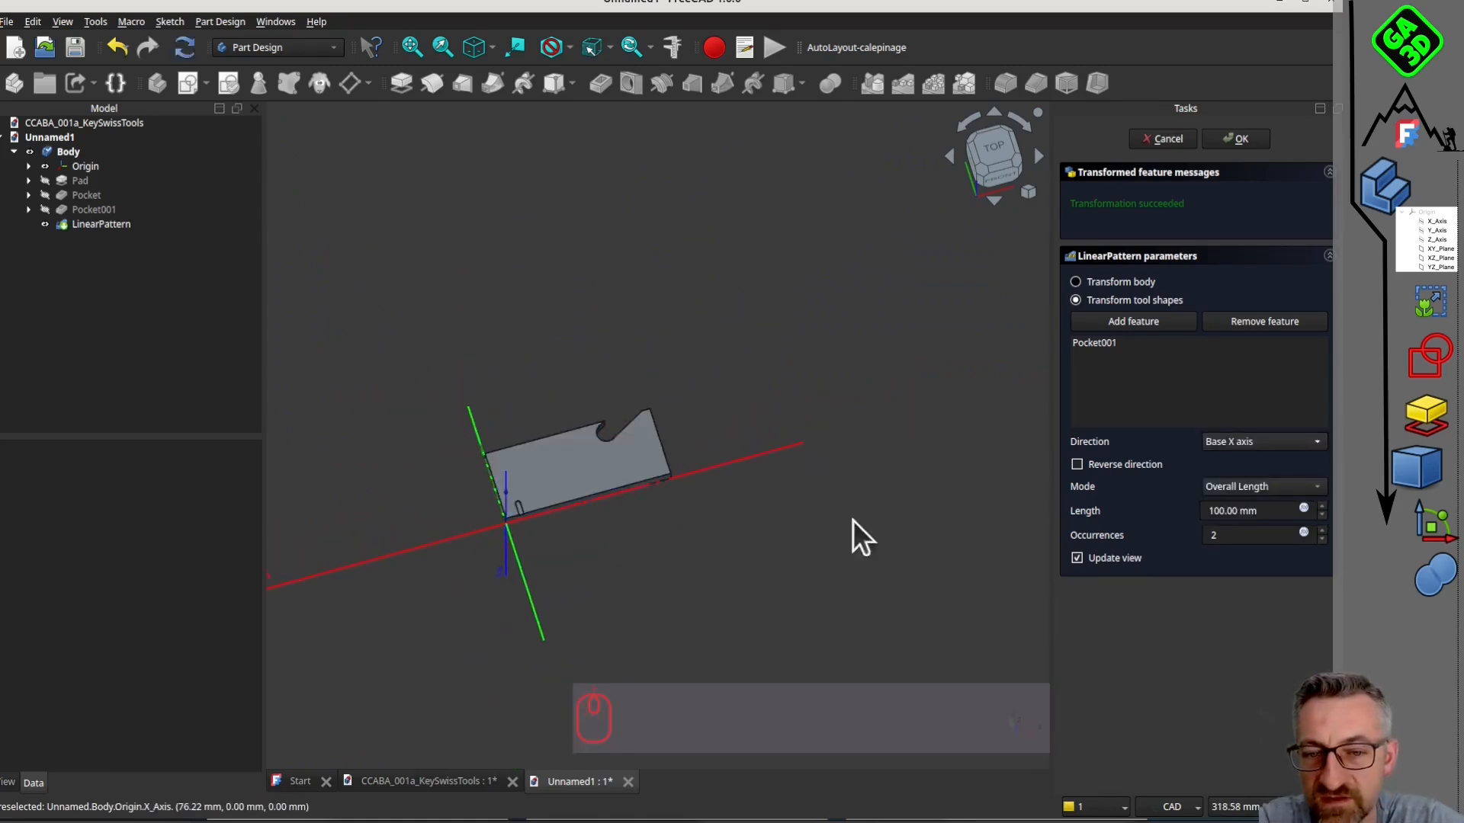
Set the linear pattern's overall length to 50 mm with 6 occurrences and accept it.
left_click_drag(1221, 510, 1160, 490)
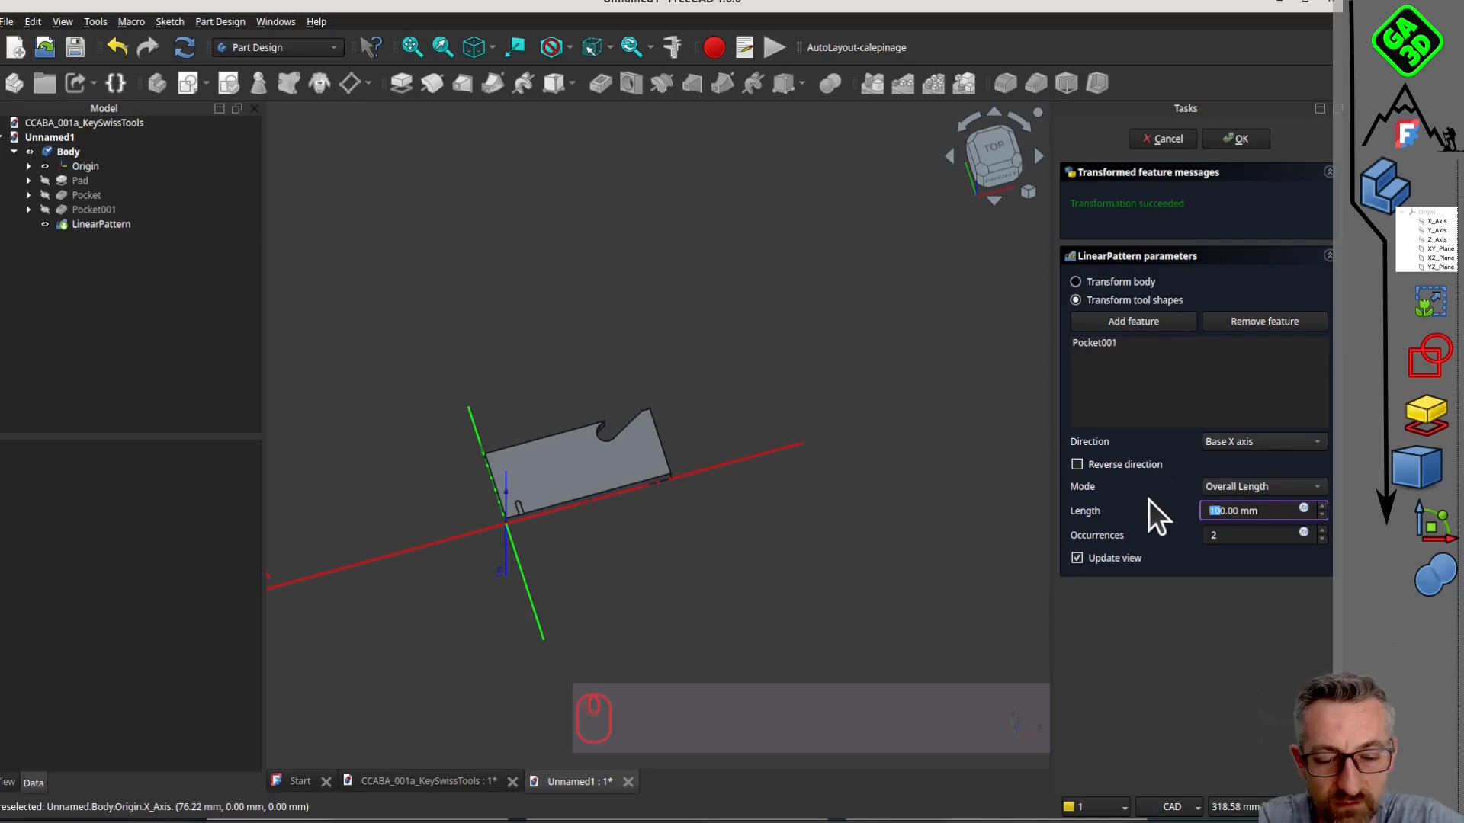
type("5")
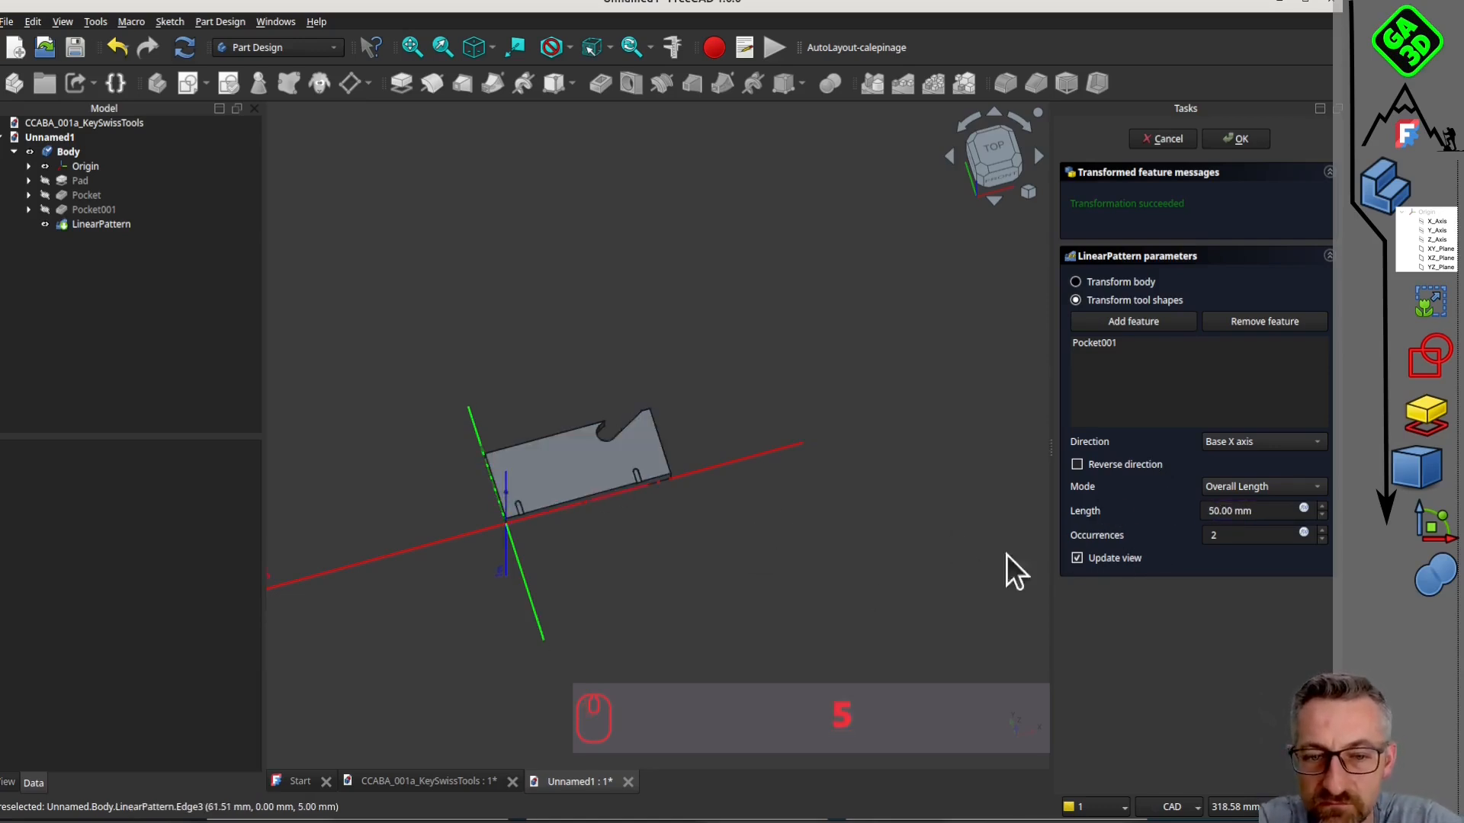
scroll(721, 461, "up", 2)
scroll(418, 532, "up", 3)
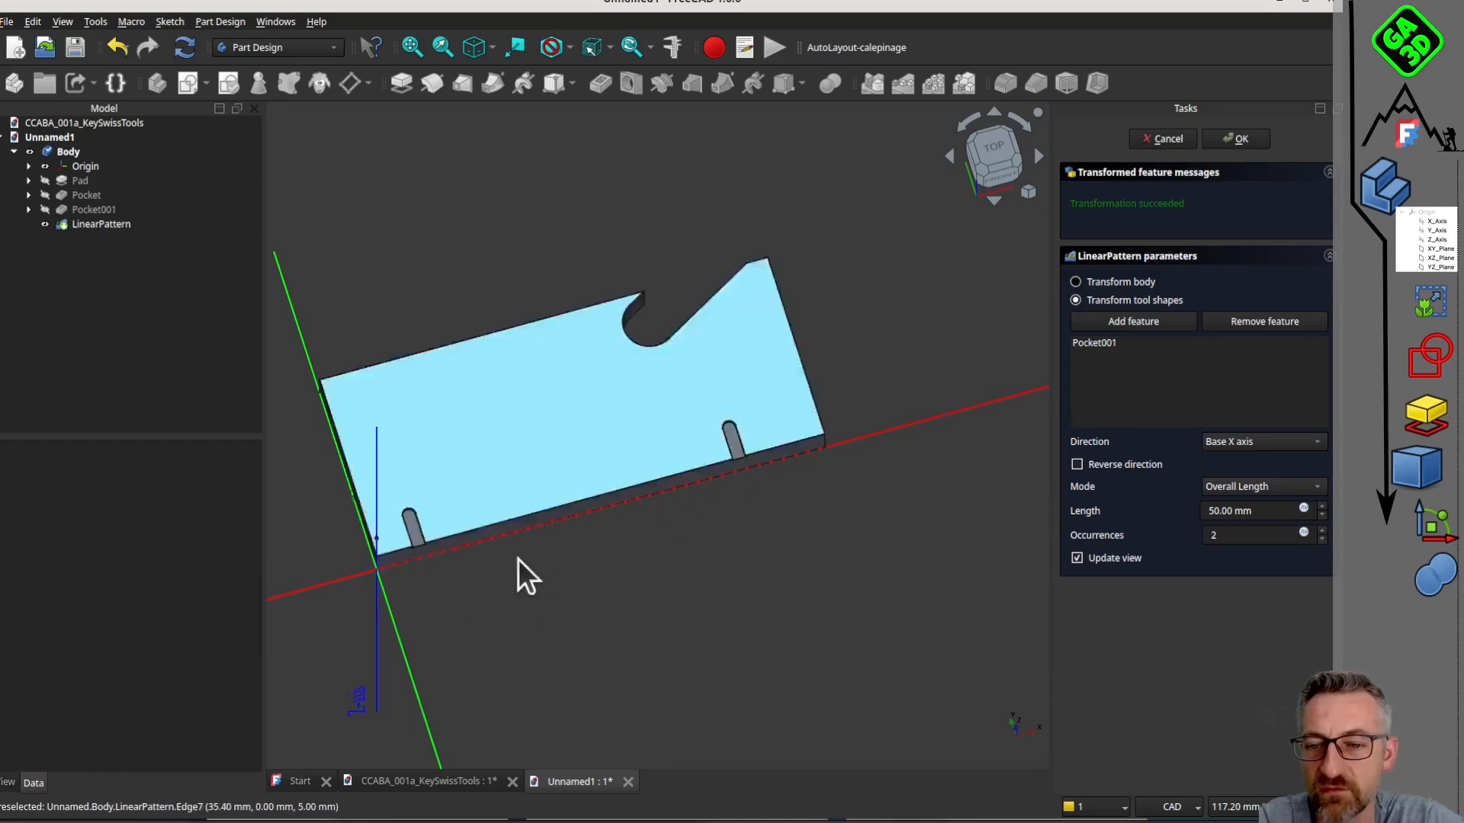
double_click(1235, 538)
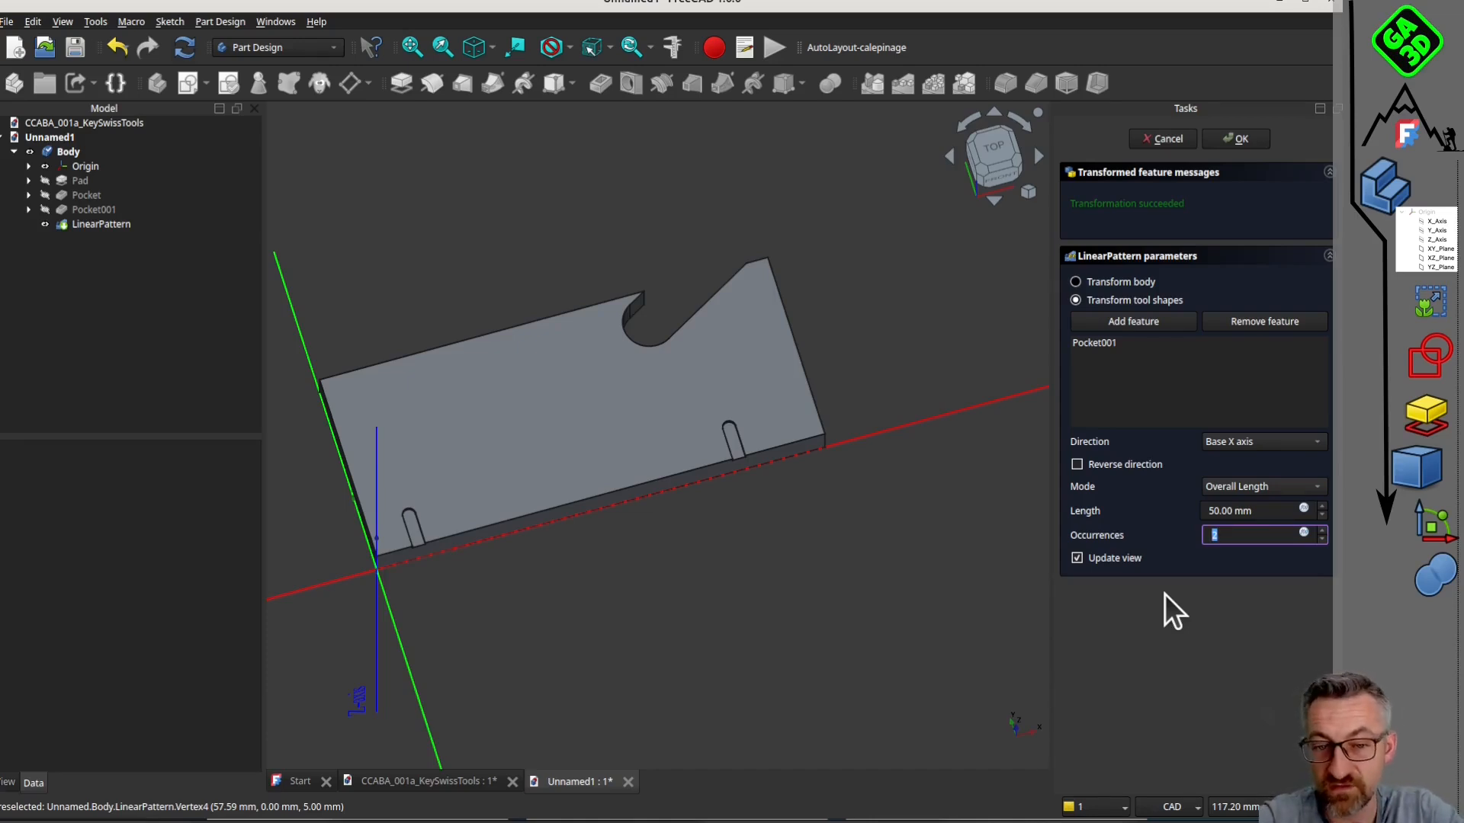
type("6")
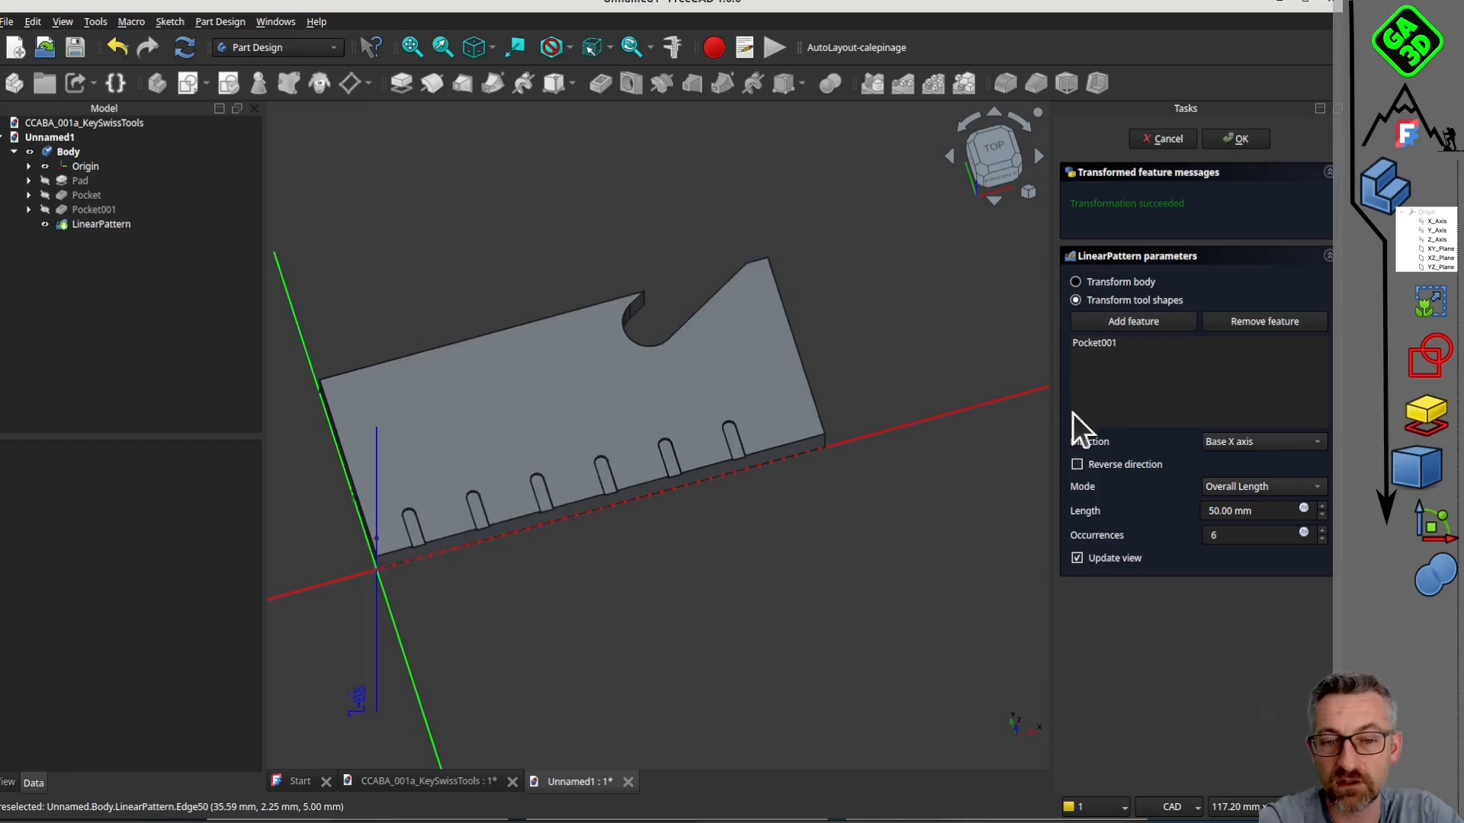
left_click(1236, 138)
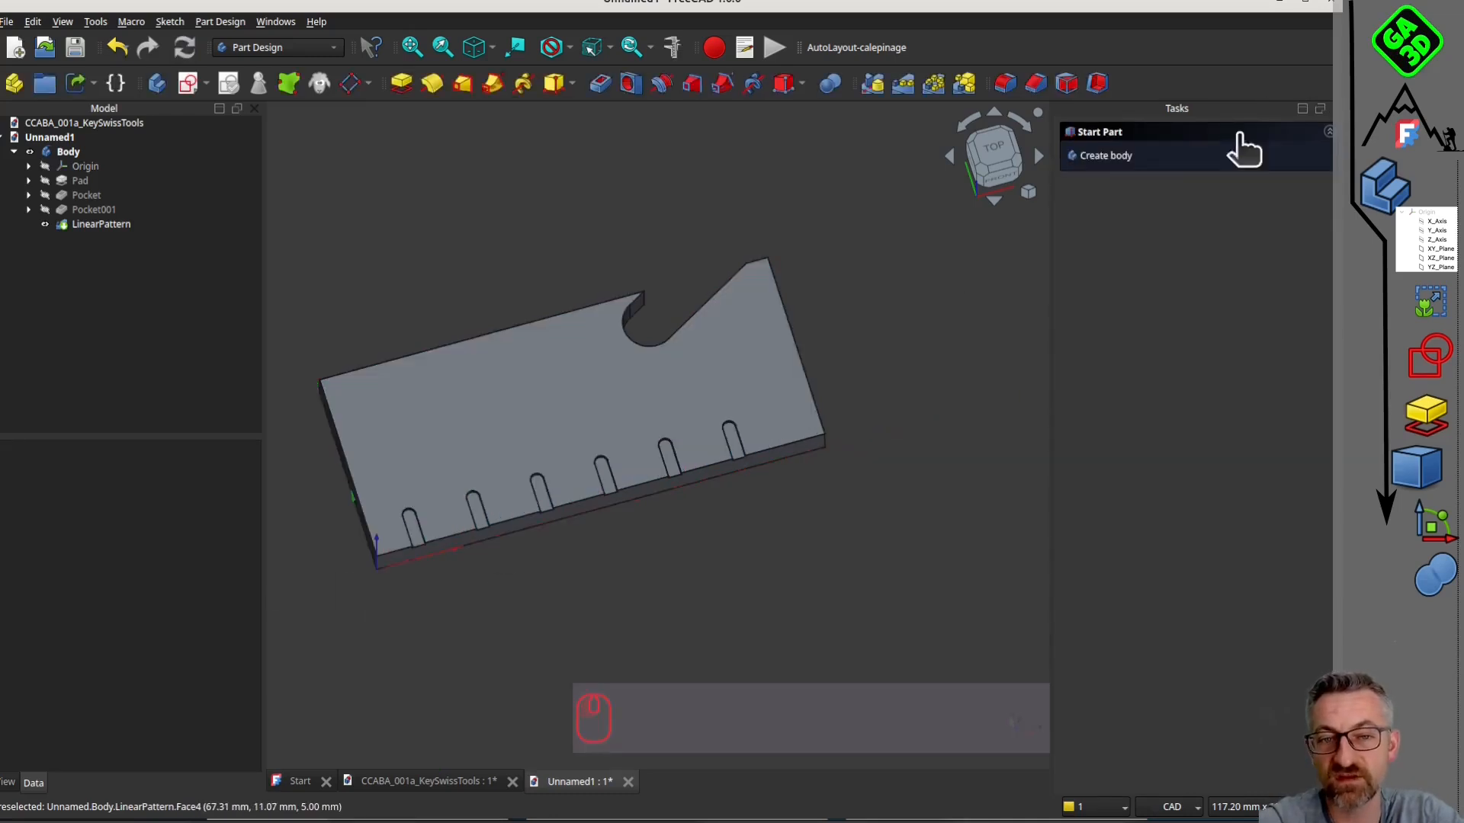
Measure the distance between matching straight edges of the first two slots beside the origin.
scroll(737, 432, "down", 1)
middle_click_drag(703, 447, 503, 323)
scroll(503, 323, "up", 1)
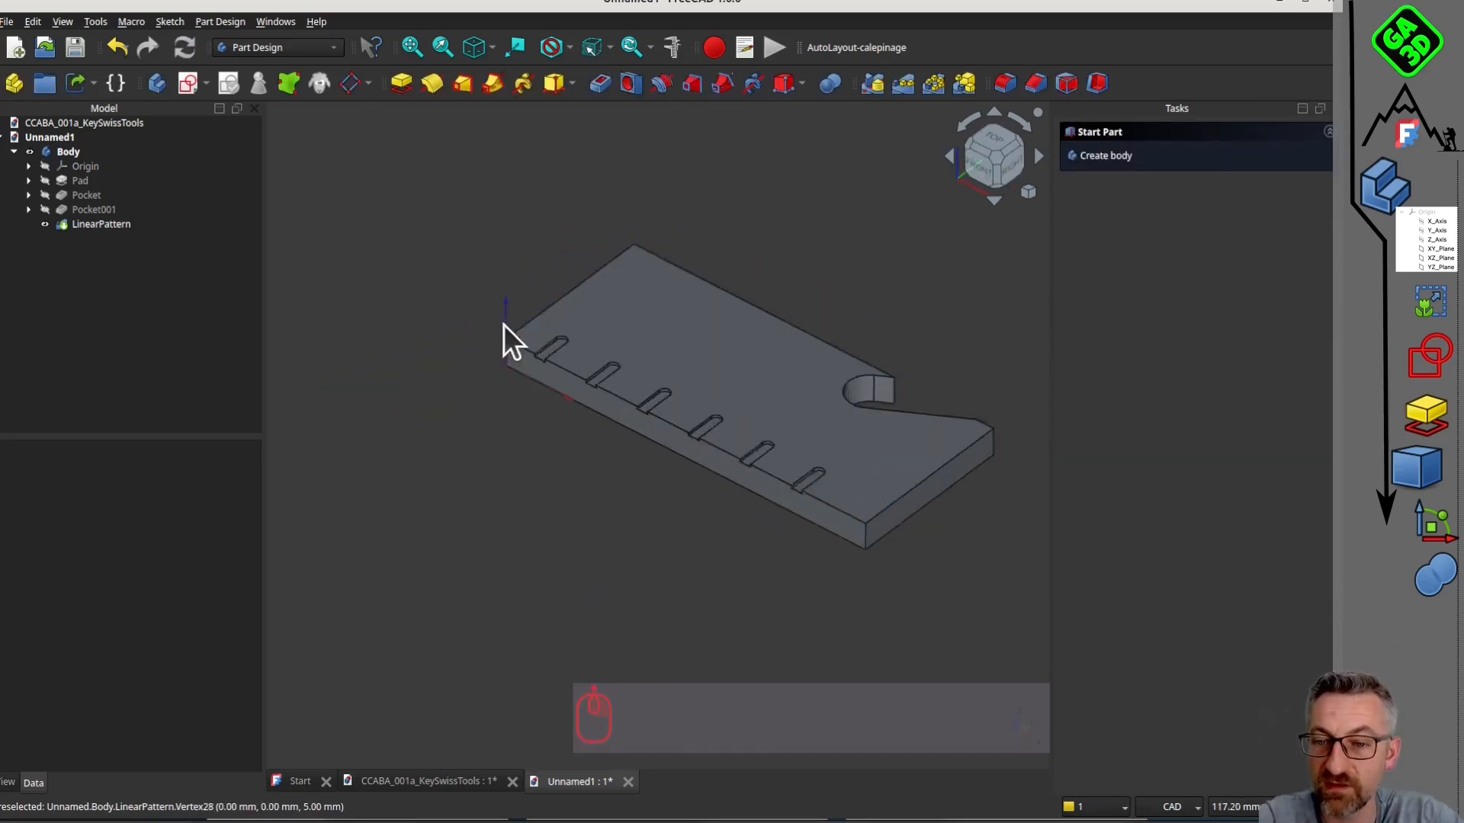
scroll(504, 323, "up", 3)
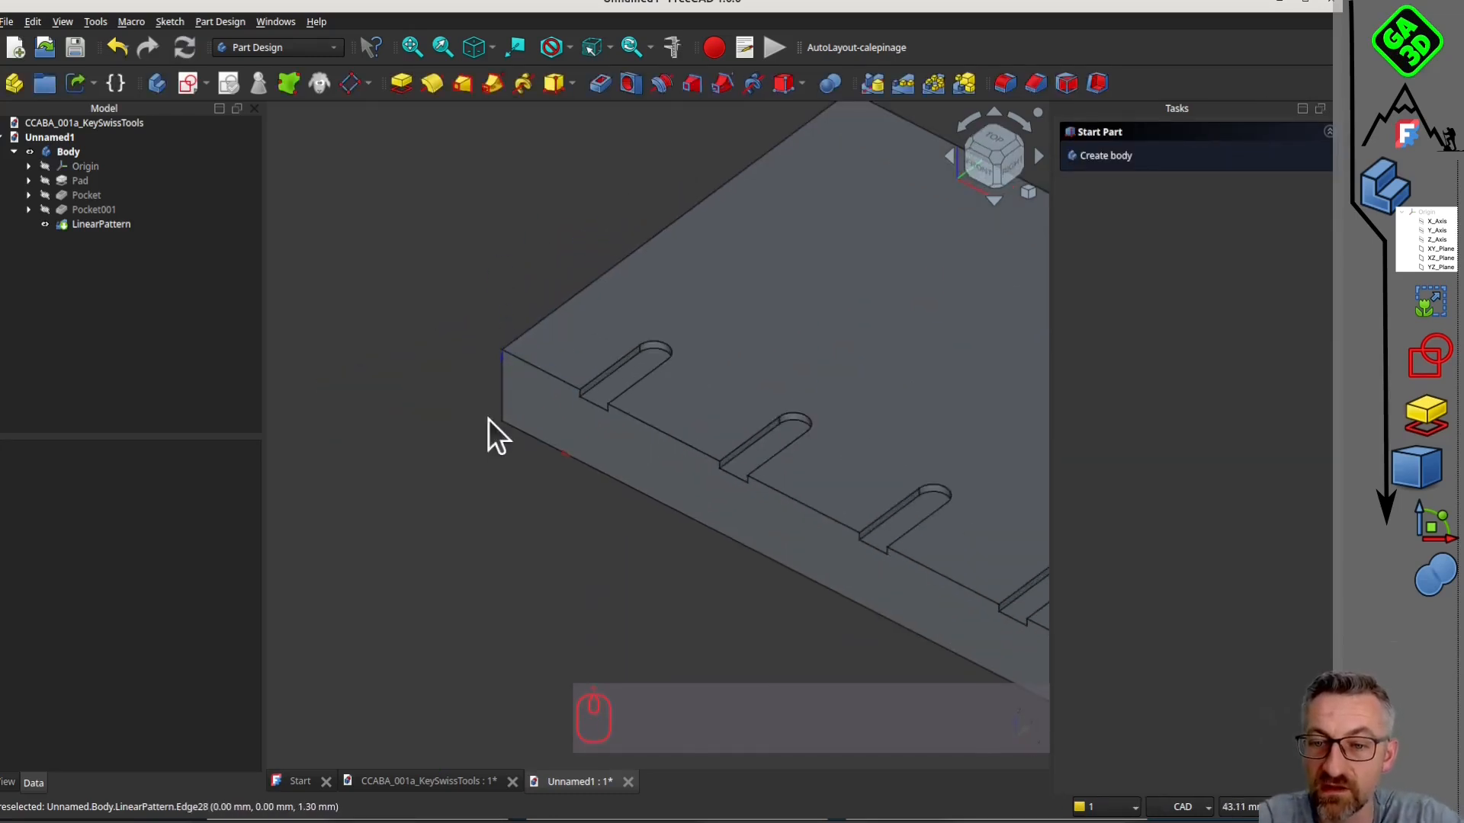
left_click(672, 49)
scroll(603, 392, "up", 2)
left_click(579, 385)
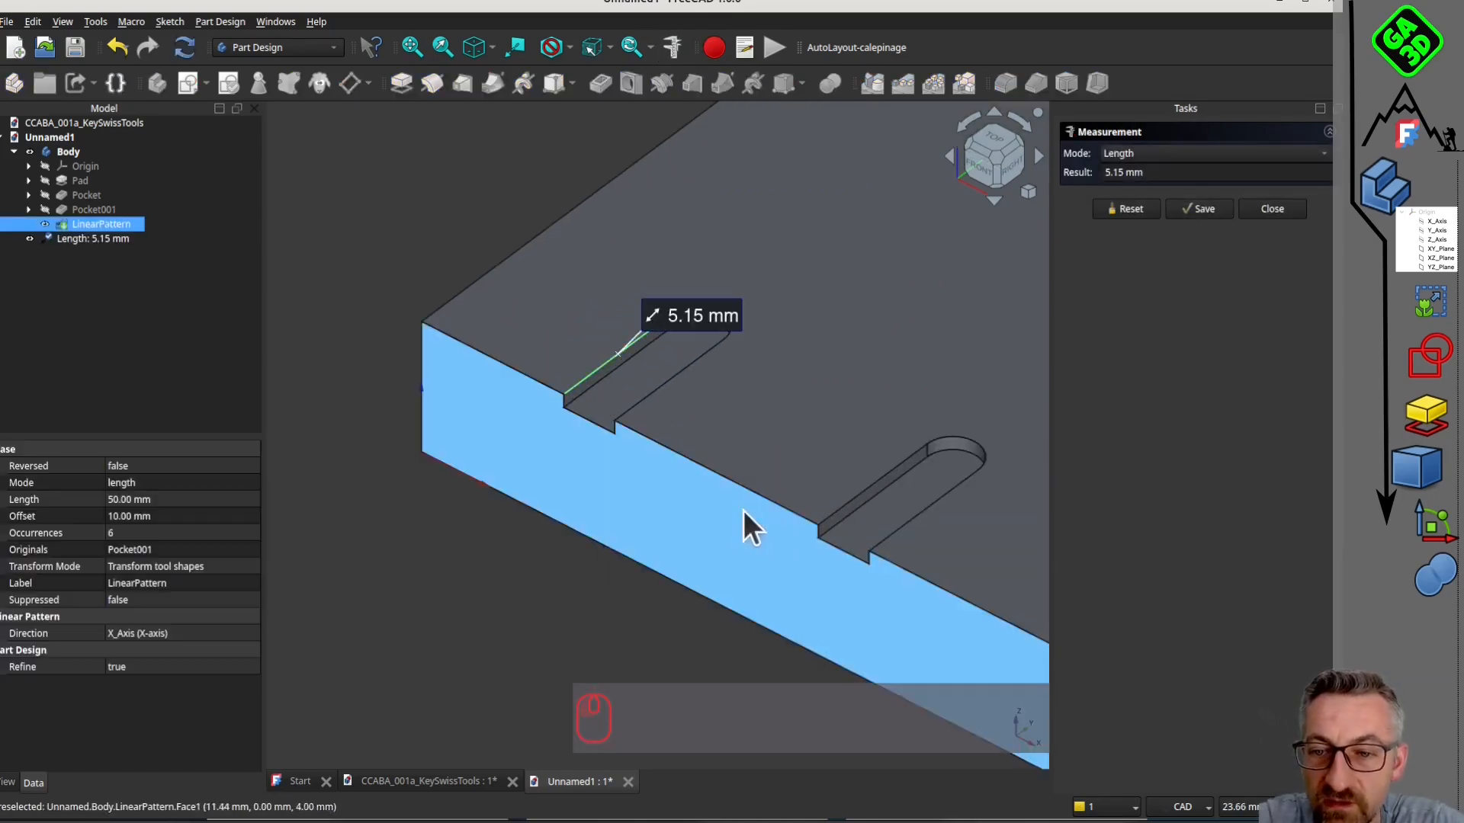
left_click(831, 517)
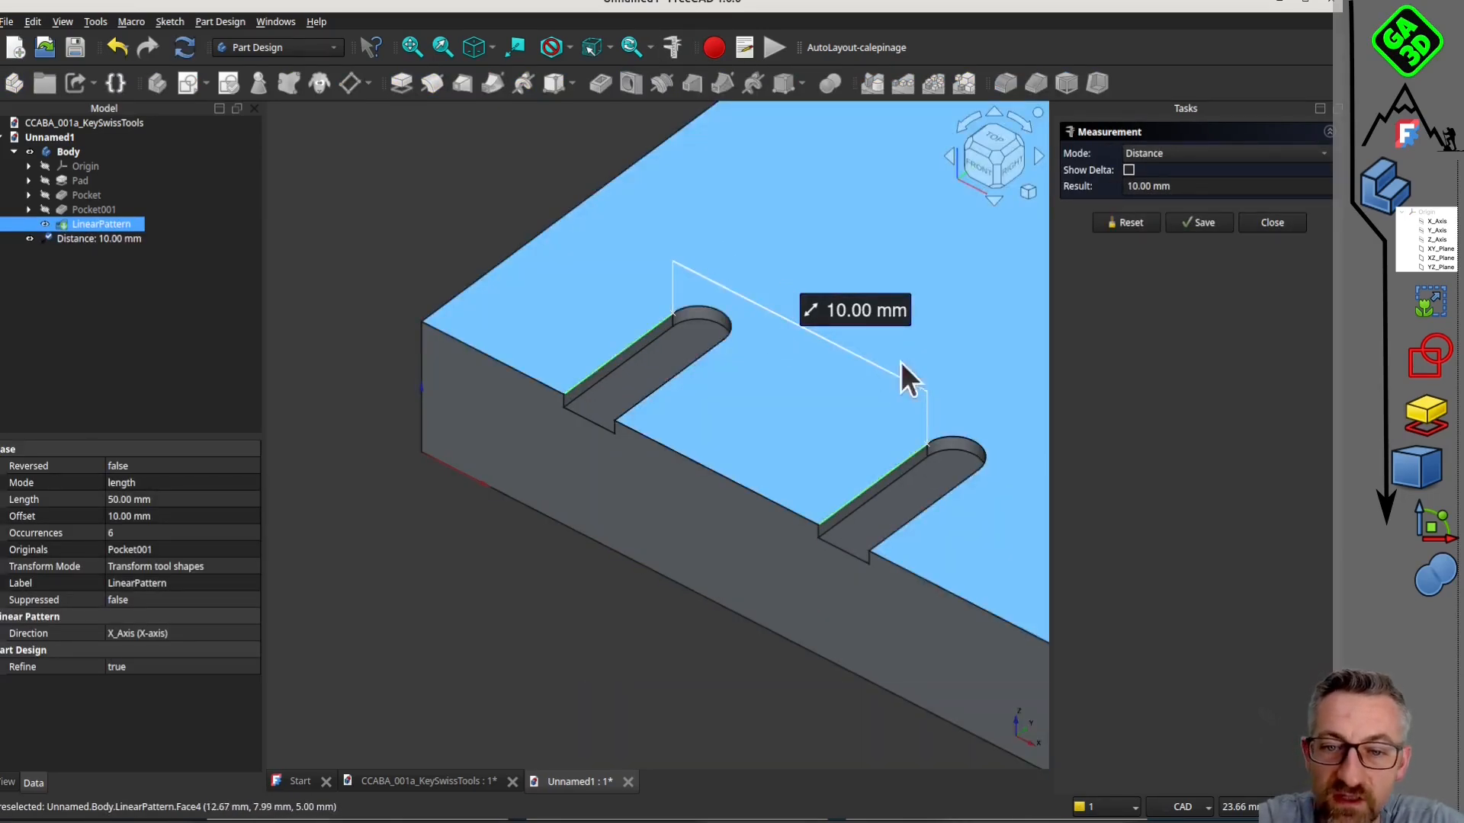
scroll(803, 354, "down", 3)
middle_click_drag(803, 354, 743, 476)
left_click(1271, 221)
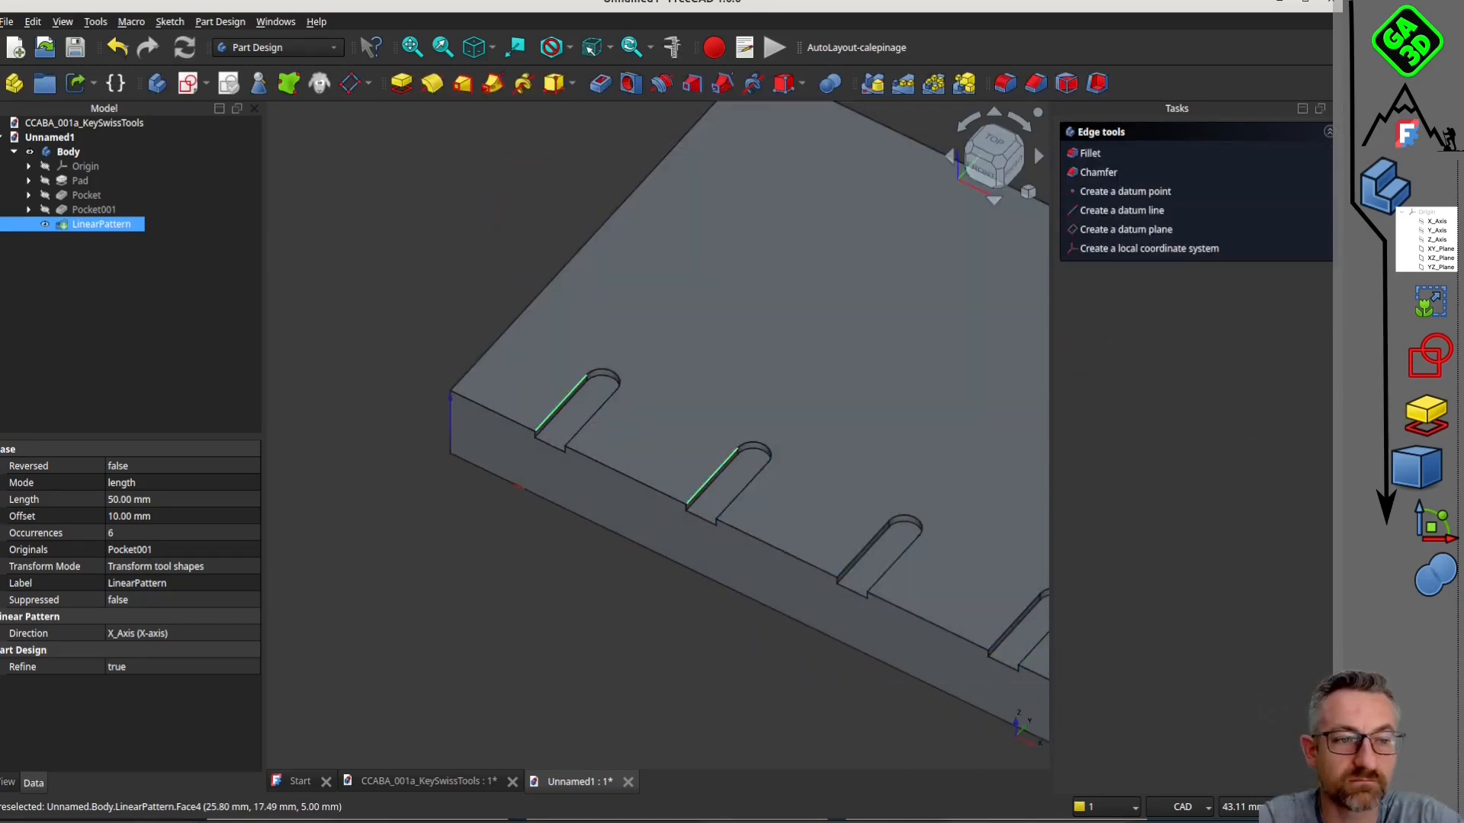
Consult the Part Design cycle diagram in CCBB_MEMO.pdf and return to the patterned plate in FreeCAD.
scroll(971, 346, "down", 5)
left_click(971, 346)
left_click(1, 366)
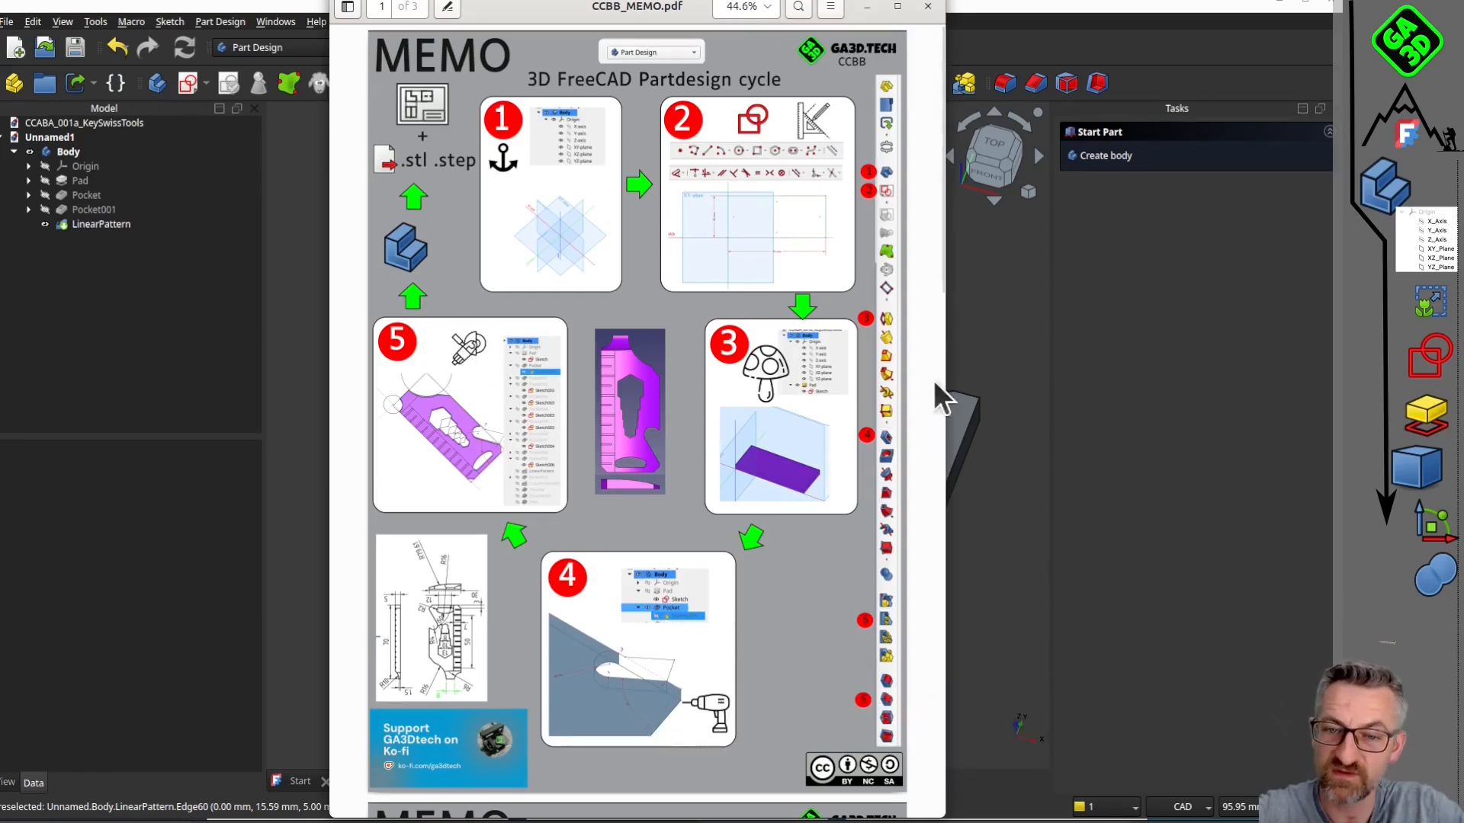
left_click(998, 352)
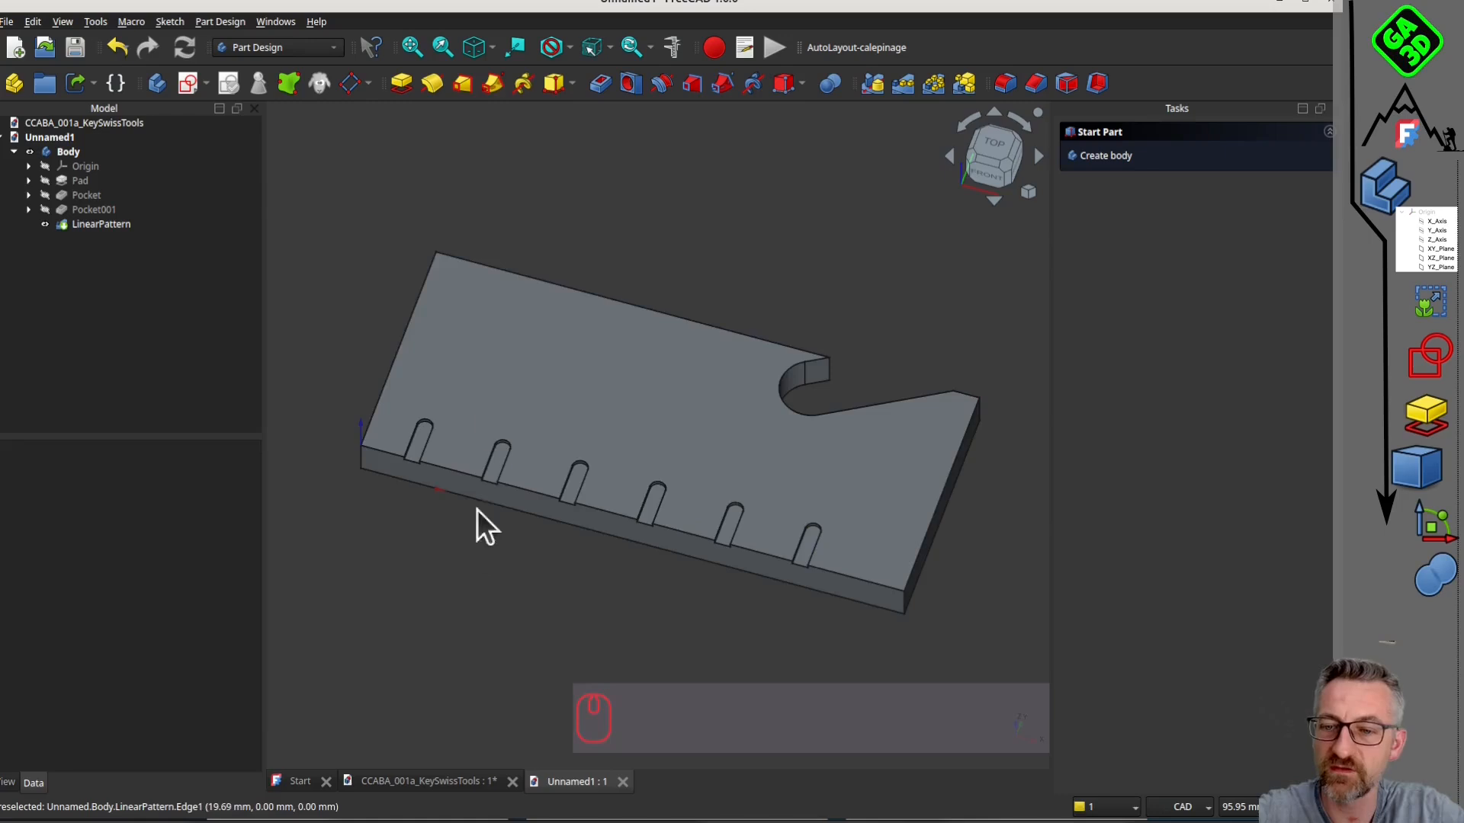
Fillet the plate's vertical corner edge at the far end of the slotted side with a 3 mm radius.
middle_click_drag(862, 506, 777, 482)
mouse_move(743, 372)
middle_mouse_down()
mouse_move(706, 373)
mouse_move(742, 359)
middle_mouse_up()
left_click(686, 545)
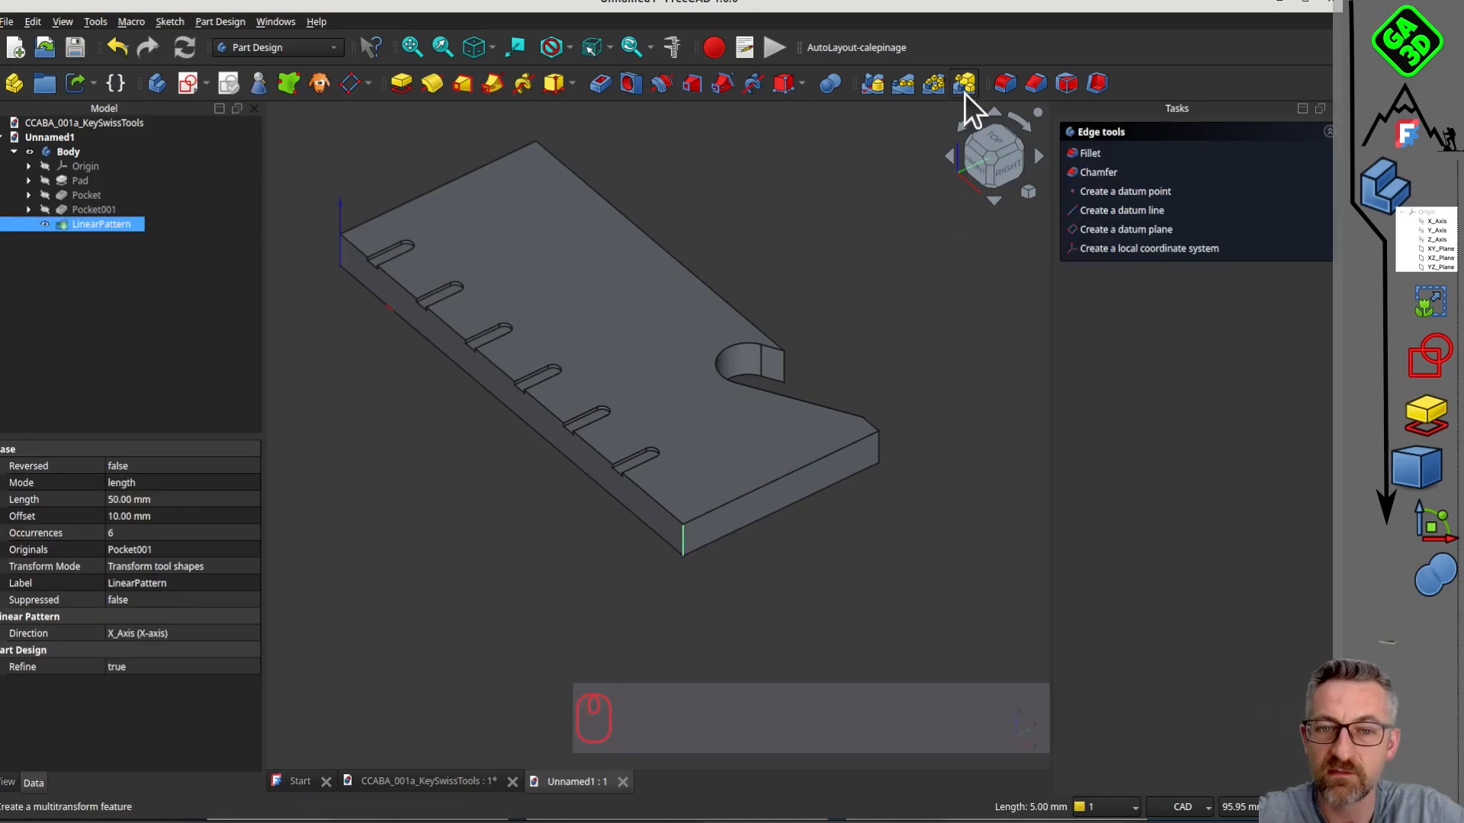
left_click(1005, 82)
left_click(1322, 429)
left_click(1322, 429)
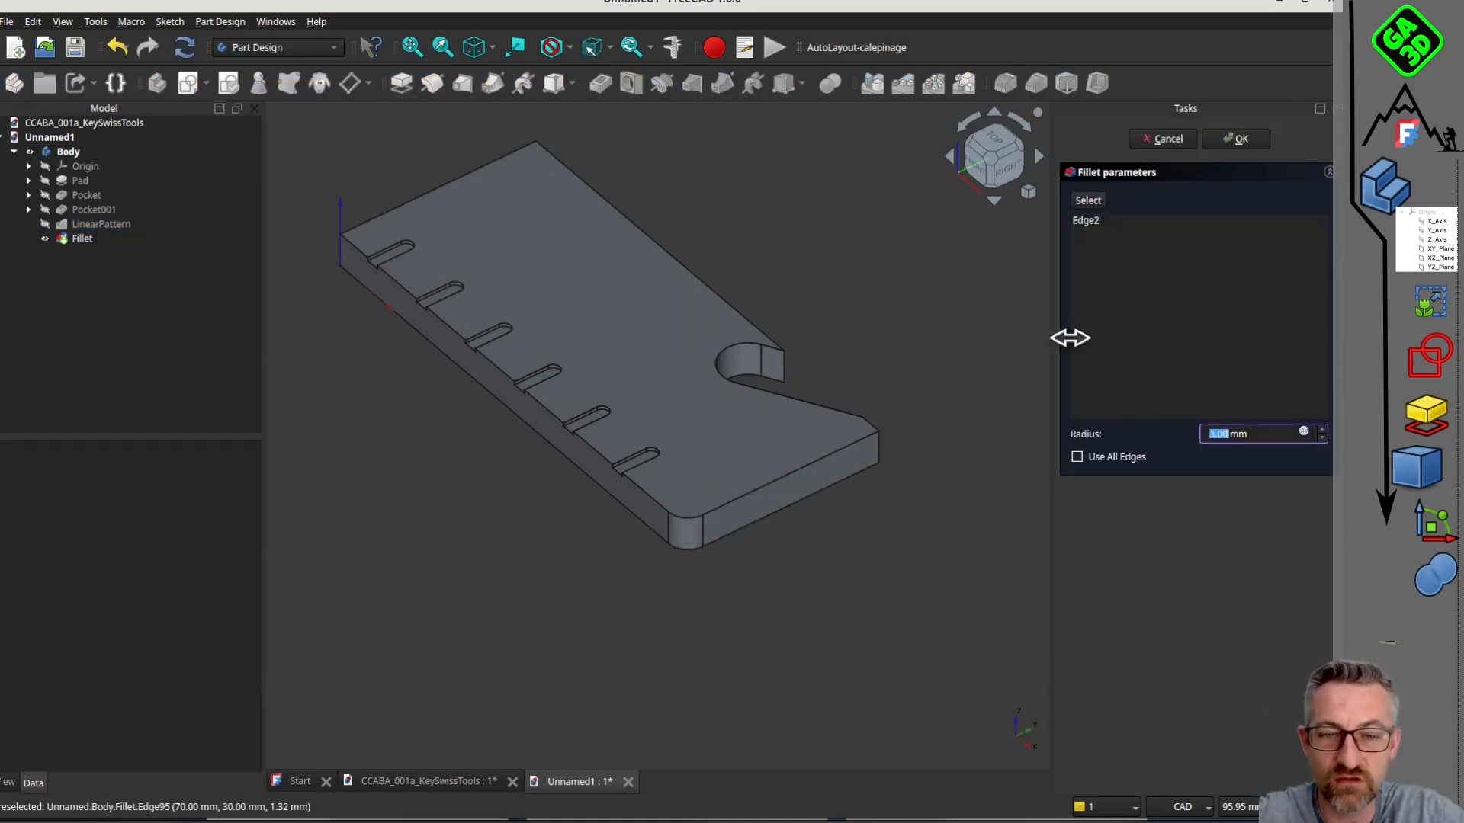
left_click(1235, 138)
Chamfer the vertical end-face edge beside the large notch with an equal distance of 1 mm.
middle_click_drag(810, 294, 840, 479)
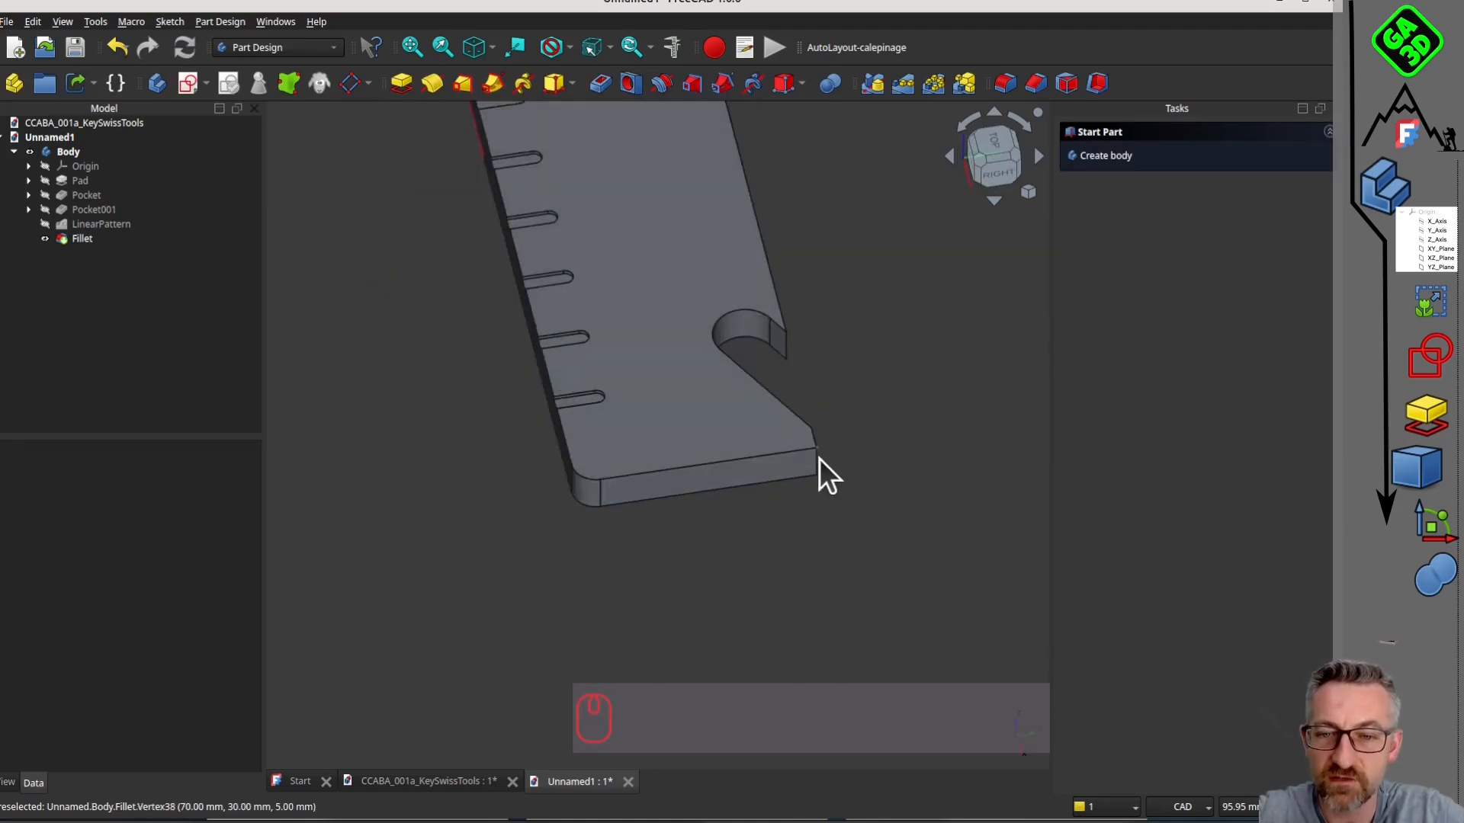
left_click(818, 459)
scroll(820, 477, "up", 4)
left_click(825, 452)
left_click(818, 444)
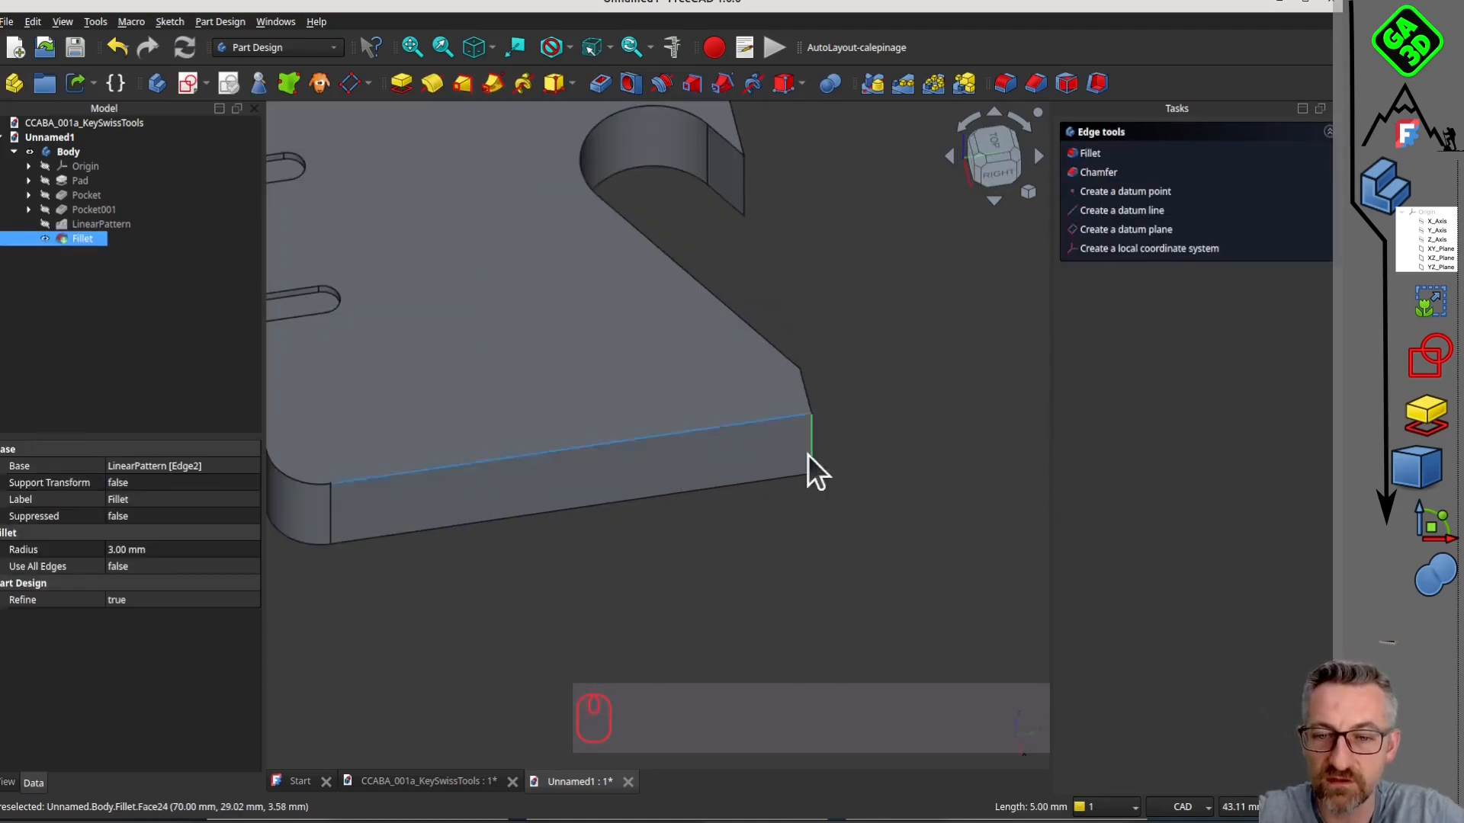
left_click(1035, 83)
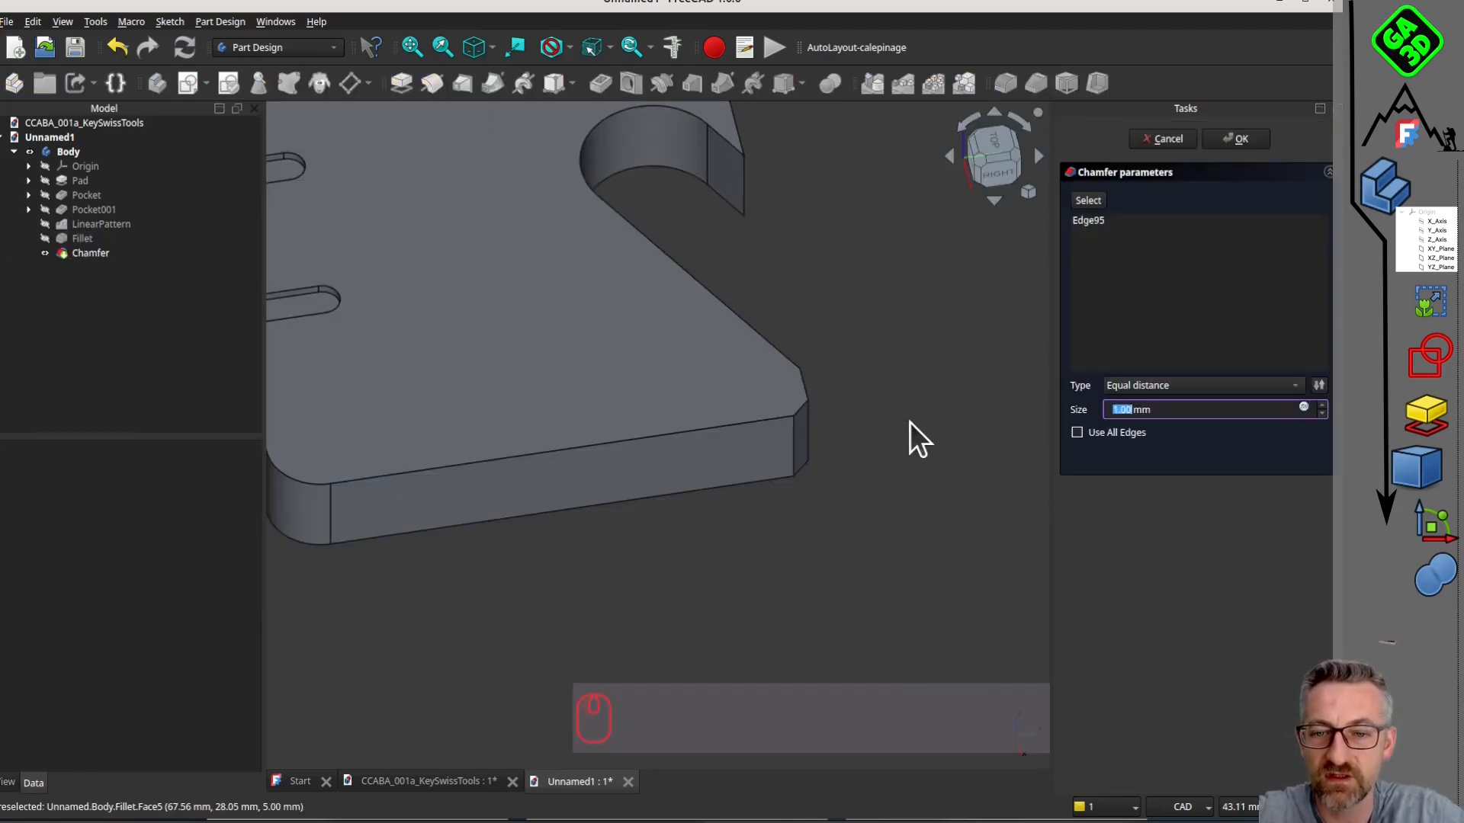
left_click(1236, 138)
Examine the finished plate from several sides and consult the STL/STEP export stage in CCBB_MEMO.pdf.
scroll(591, 427, "down", 3)
middle_click_drag(591, 419, 647, 451)
middle_click_drag(533, 366, 625, 301)
middle_click_drag(319, 626, 382, 546)
middle_click_drag(450, 437, 588, 311)
scroll(688, 313, "down", 1)
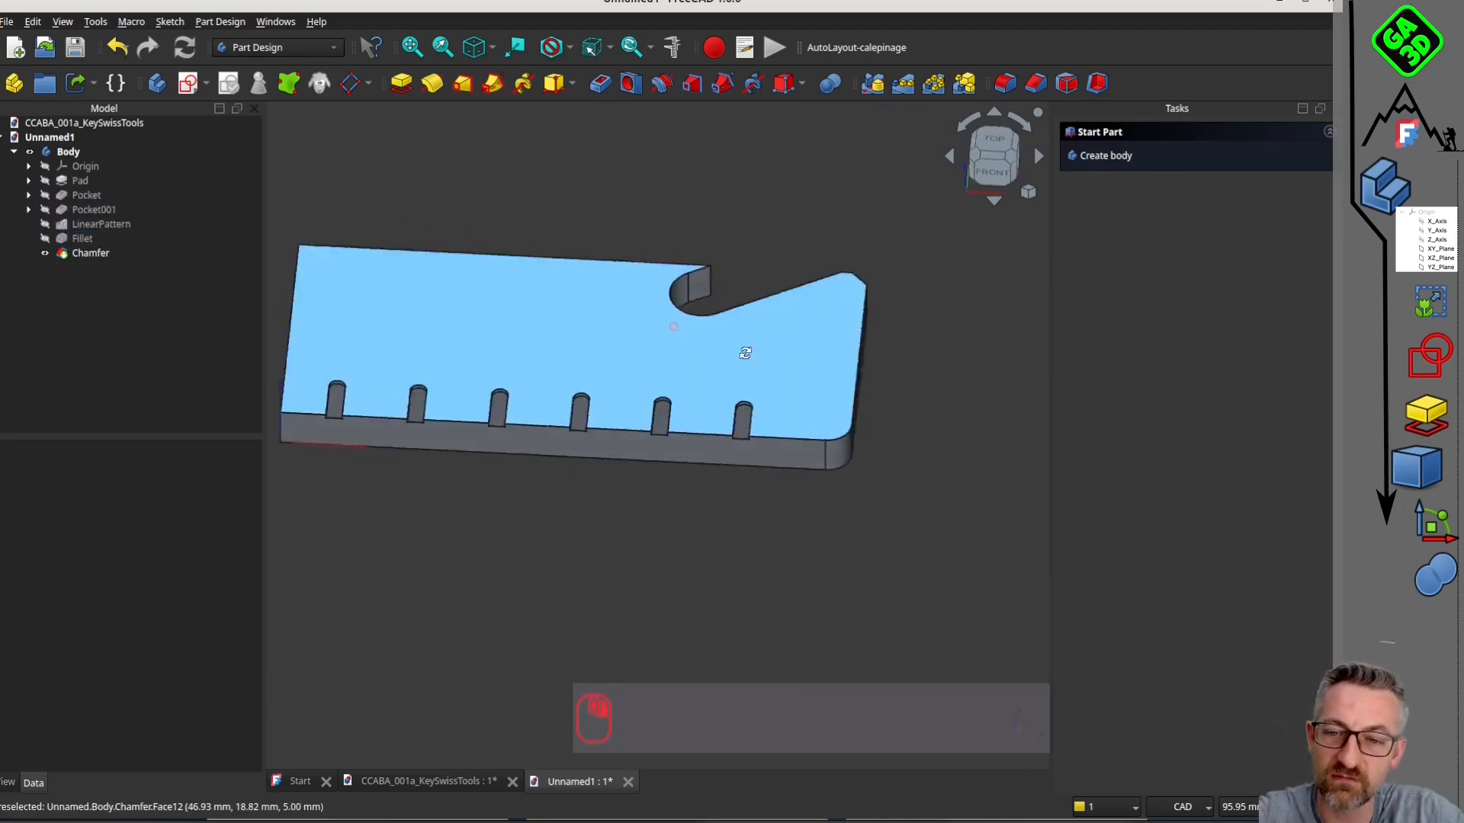
middle_click_drag(745, 349, 817, 355)
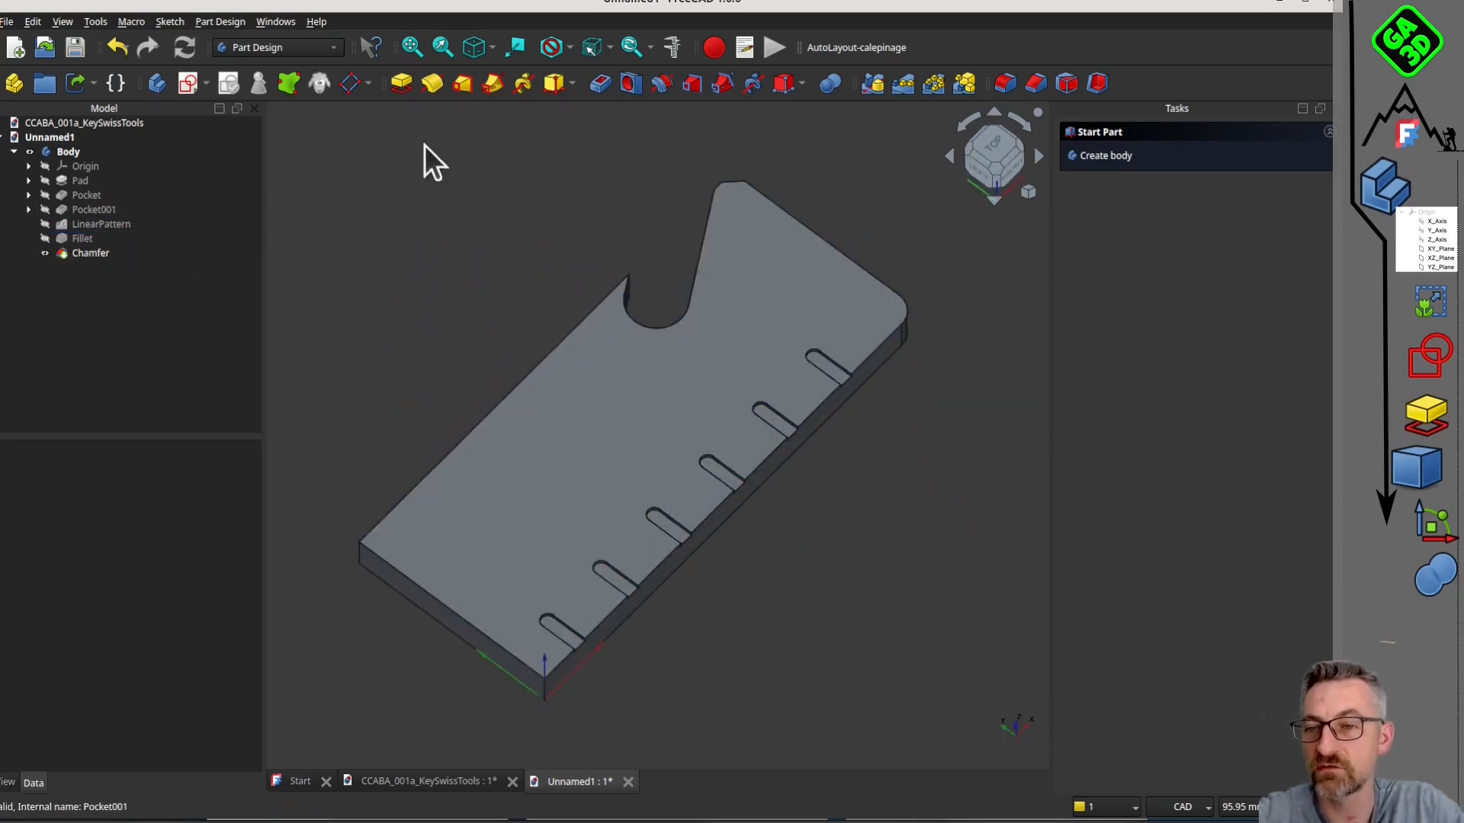
middle_click_drag(653, 412, 549, 323)
middle_click_drag(533, 261, 506, 523)
middle_click_drag(795, 398, 692, 512)
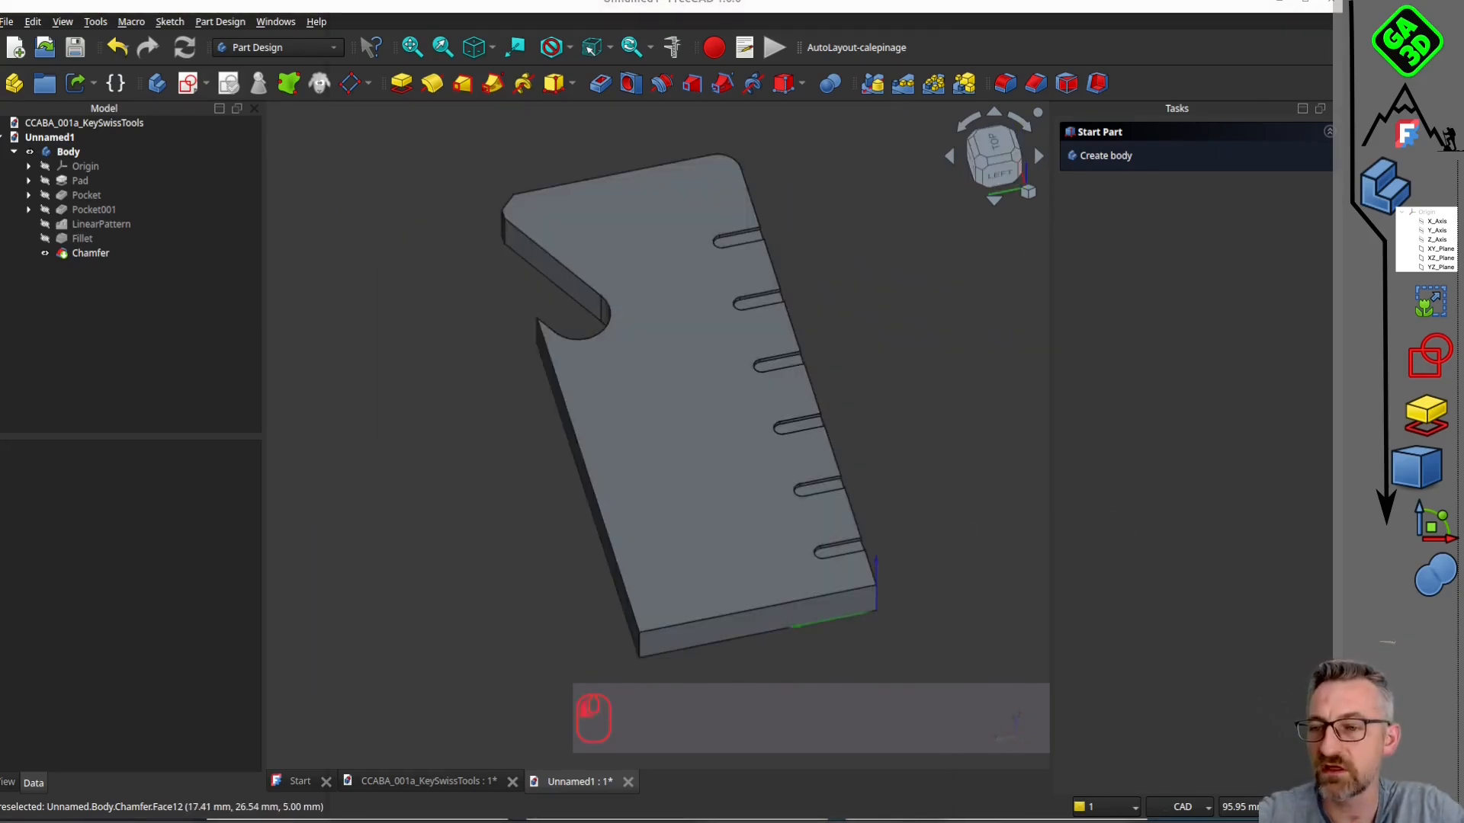
key("alt+Tab")
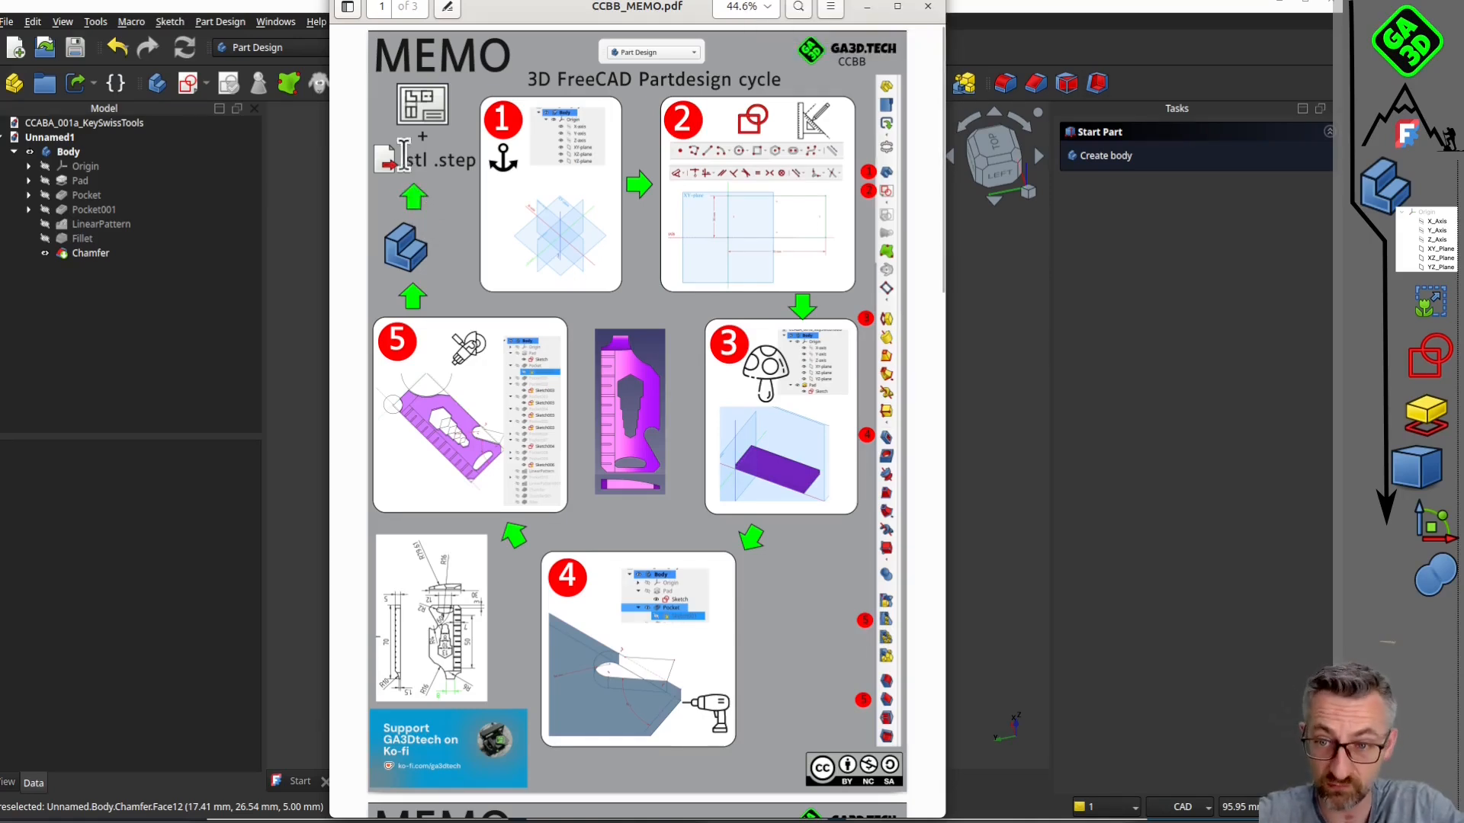
left_click(985, 364)
Export the Body as the STL mesh file Unnamed1-Body.stl in the wdFreeCAD folder.
left_click(68, 152)
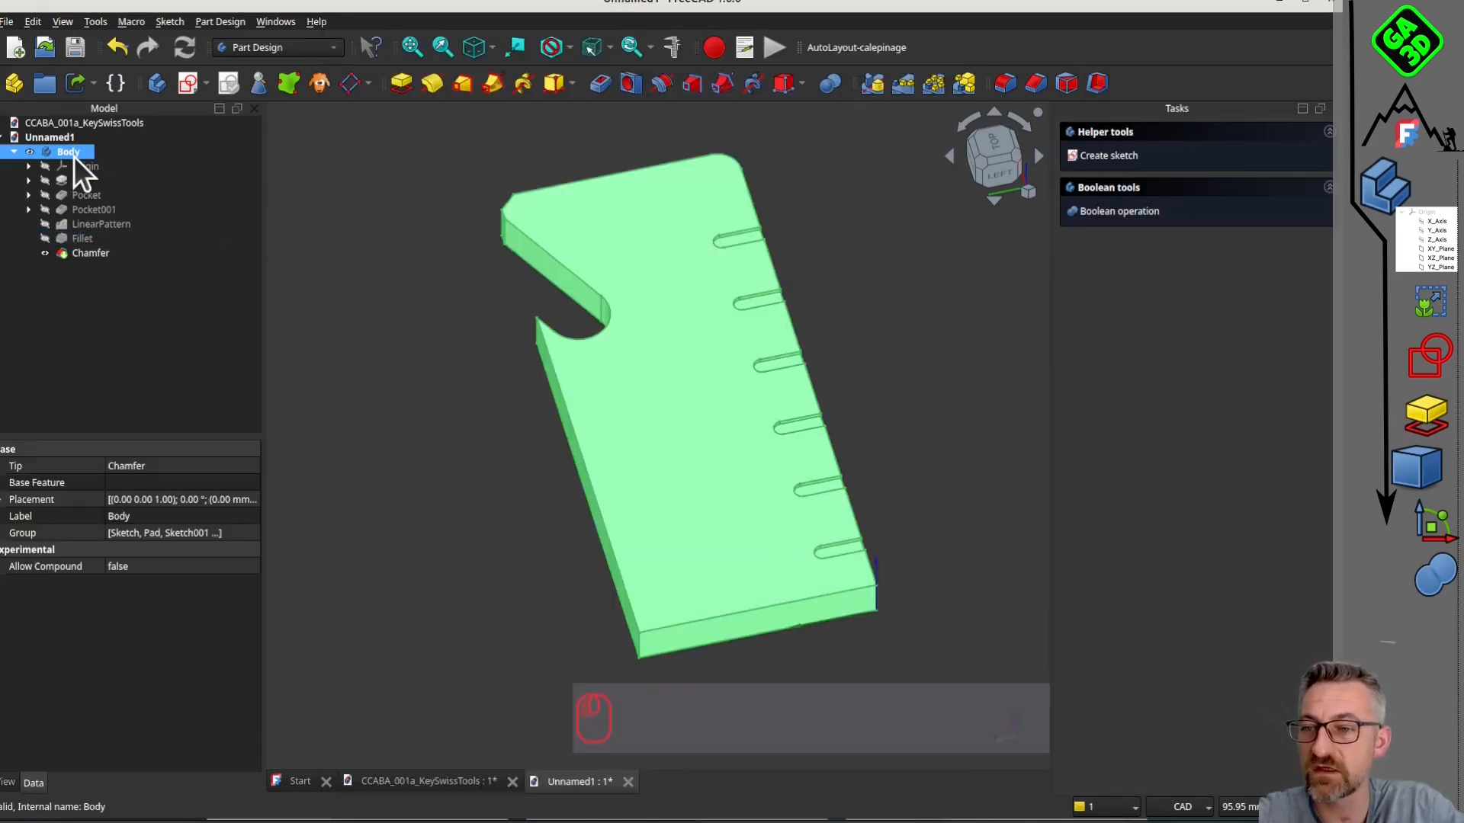
left_click(8, 22)
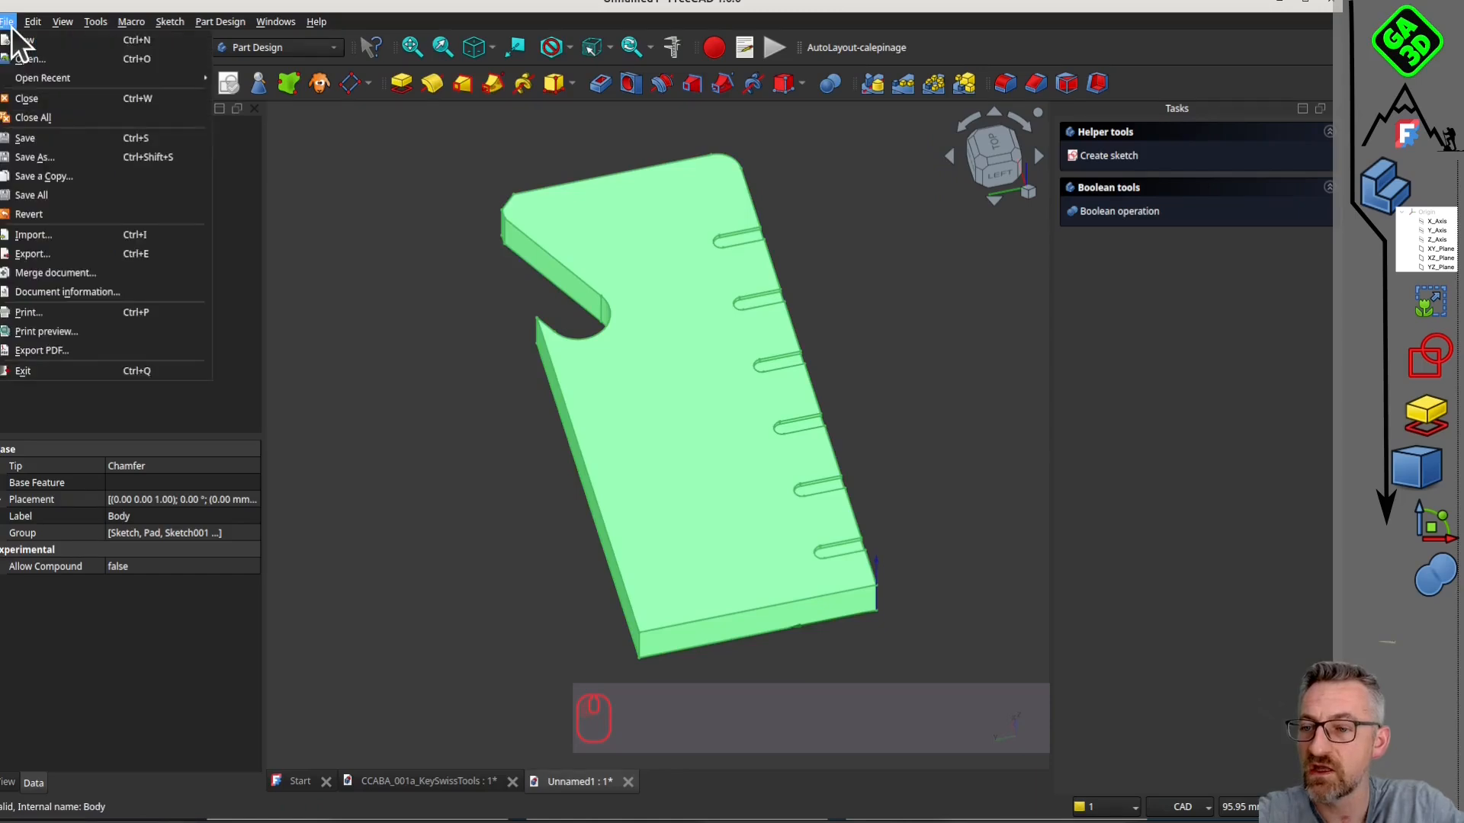
left_click(67, 255)
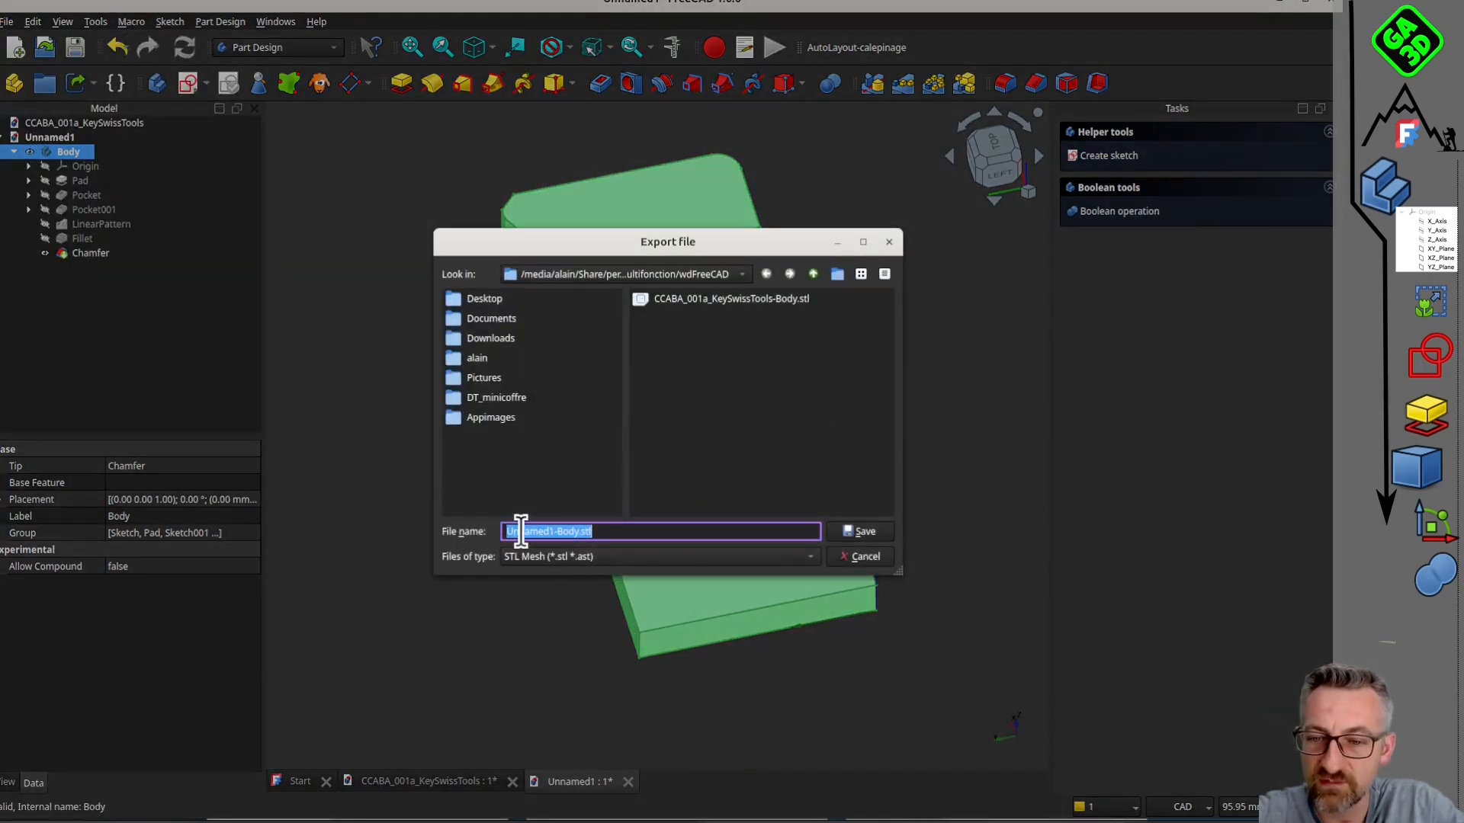
left_click(863, 532)
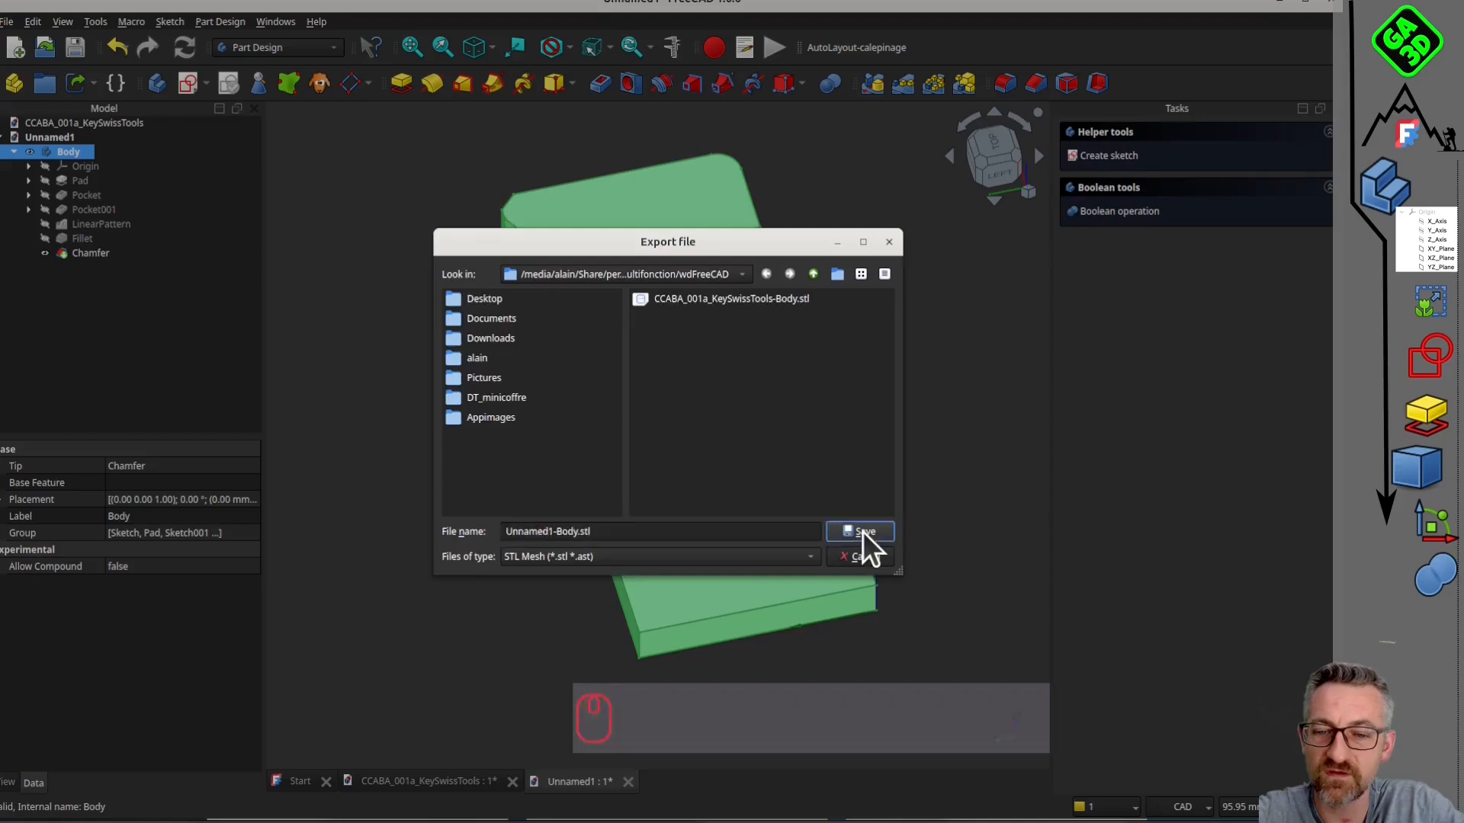
left_click(615, 391)
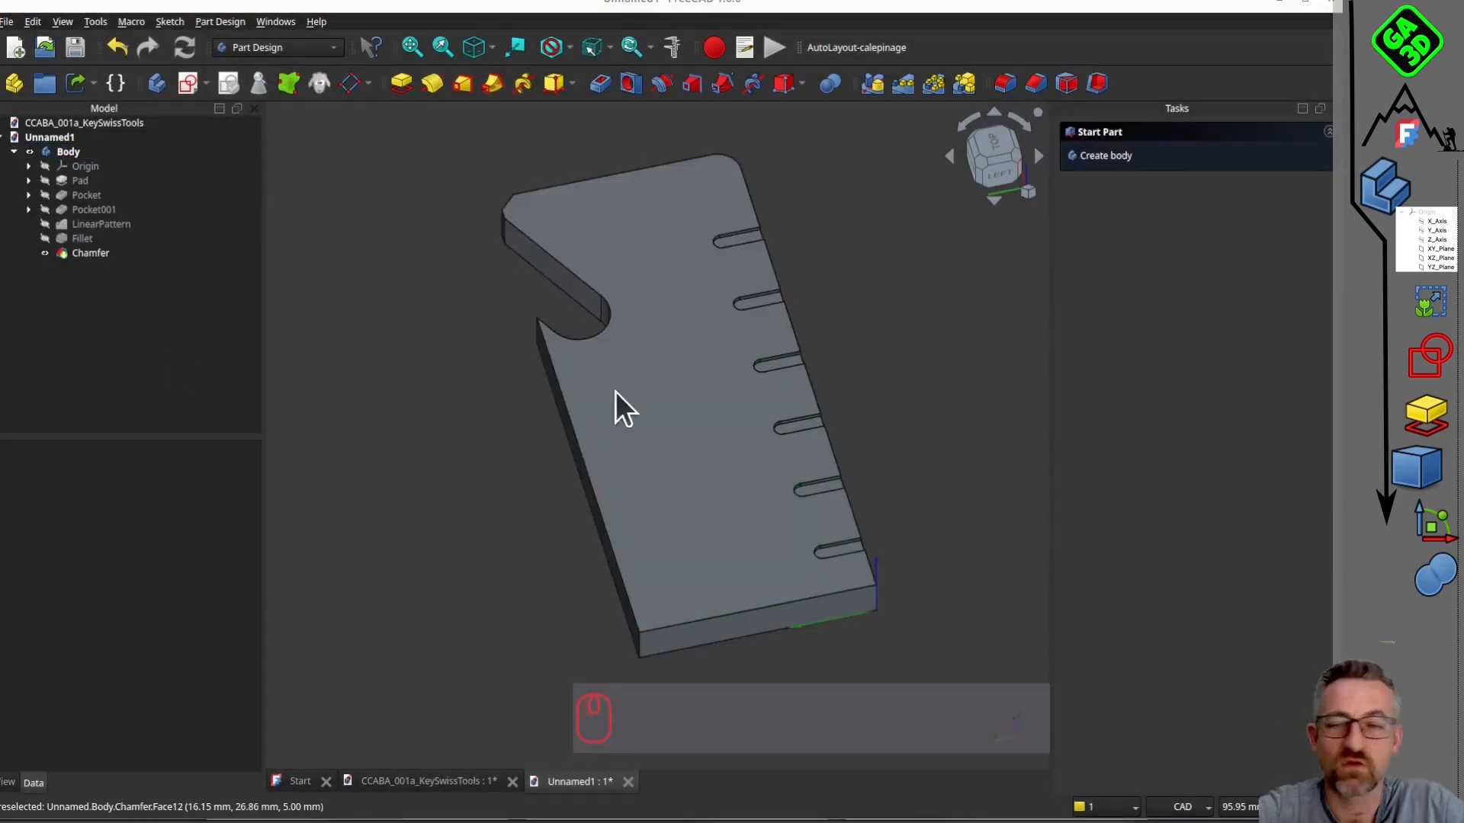
Switch to the slicer and import Unnamed1-Body.stl from the wdFreeCAD folder onto the empty build plate.
left_click(2, 446)
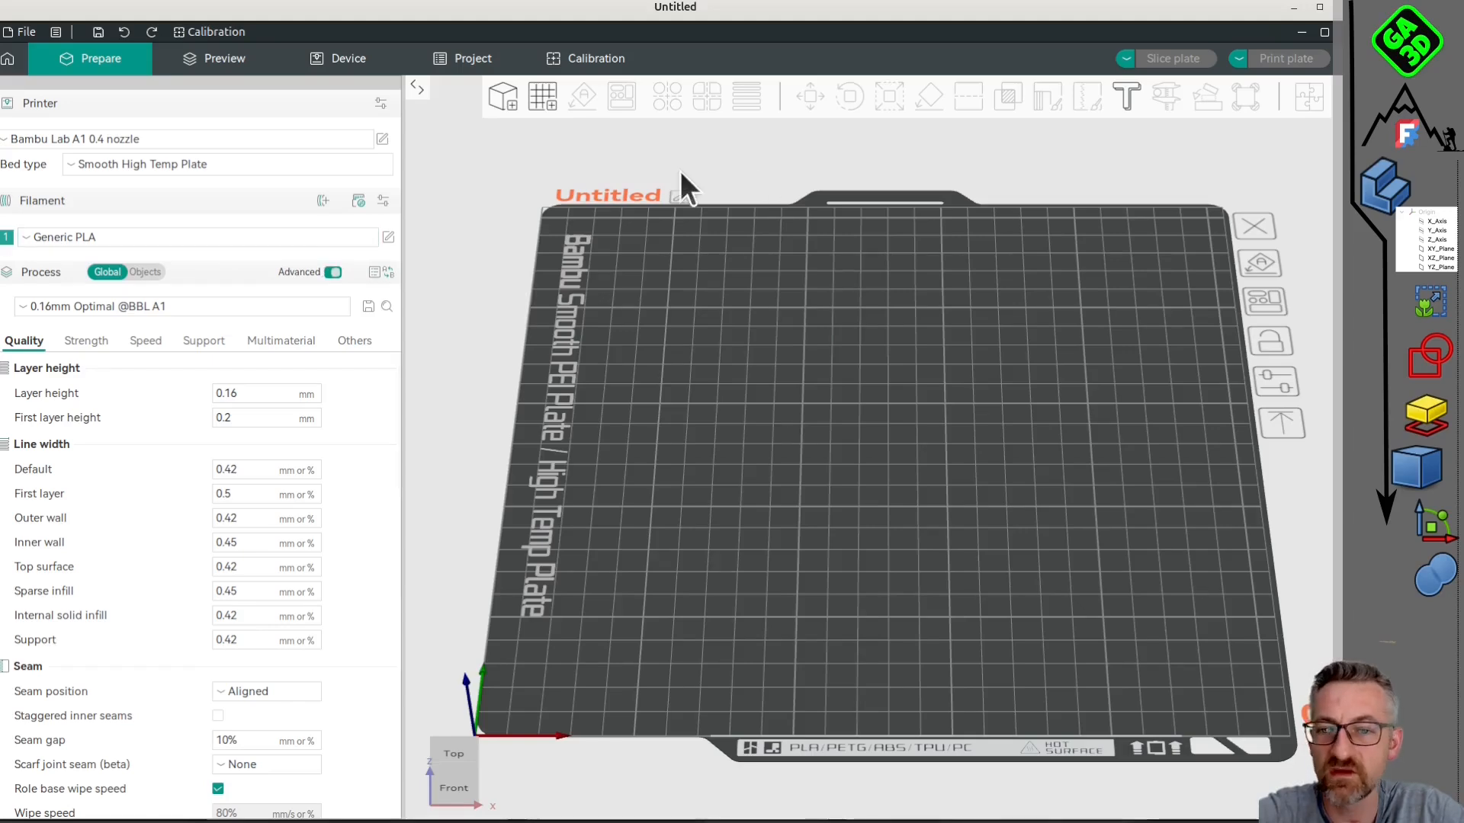
left_click(503, 99)
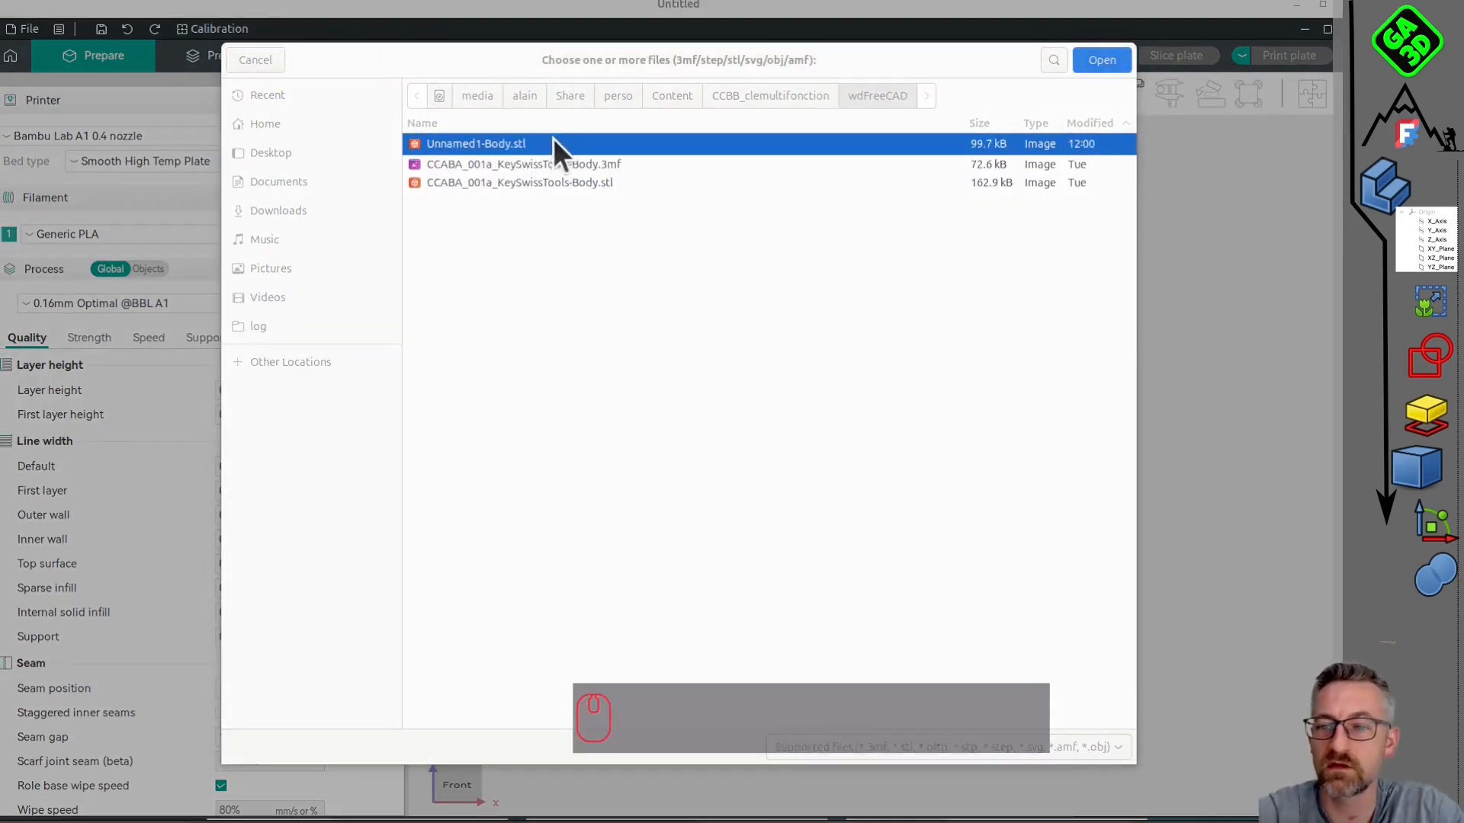
left_click(486, 142)
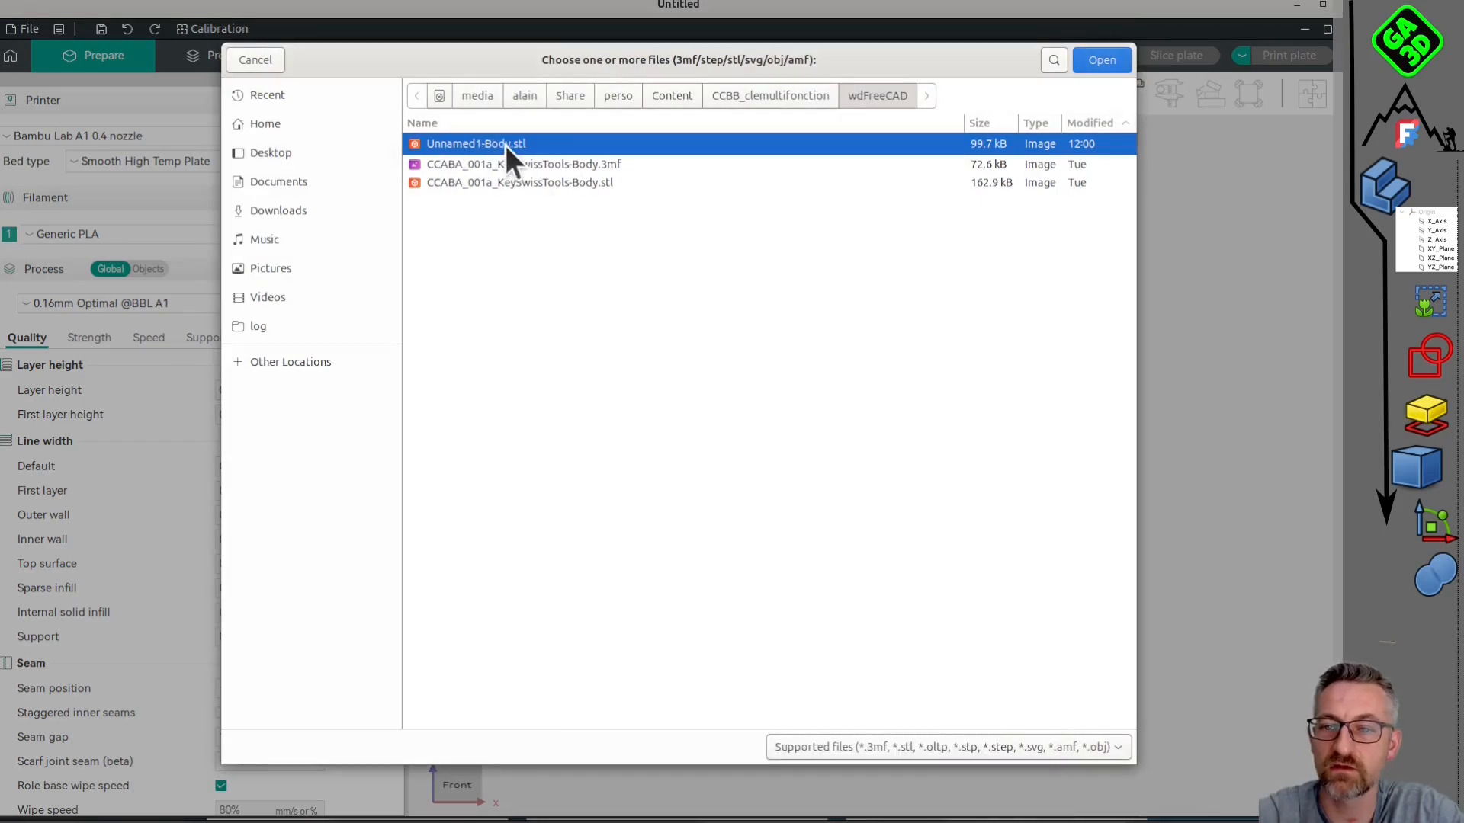
left_click(1100, 63)
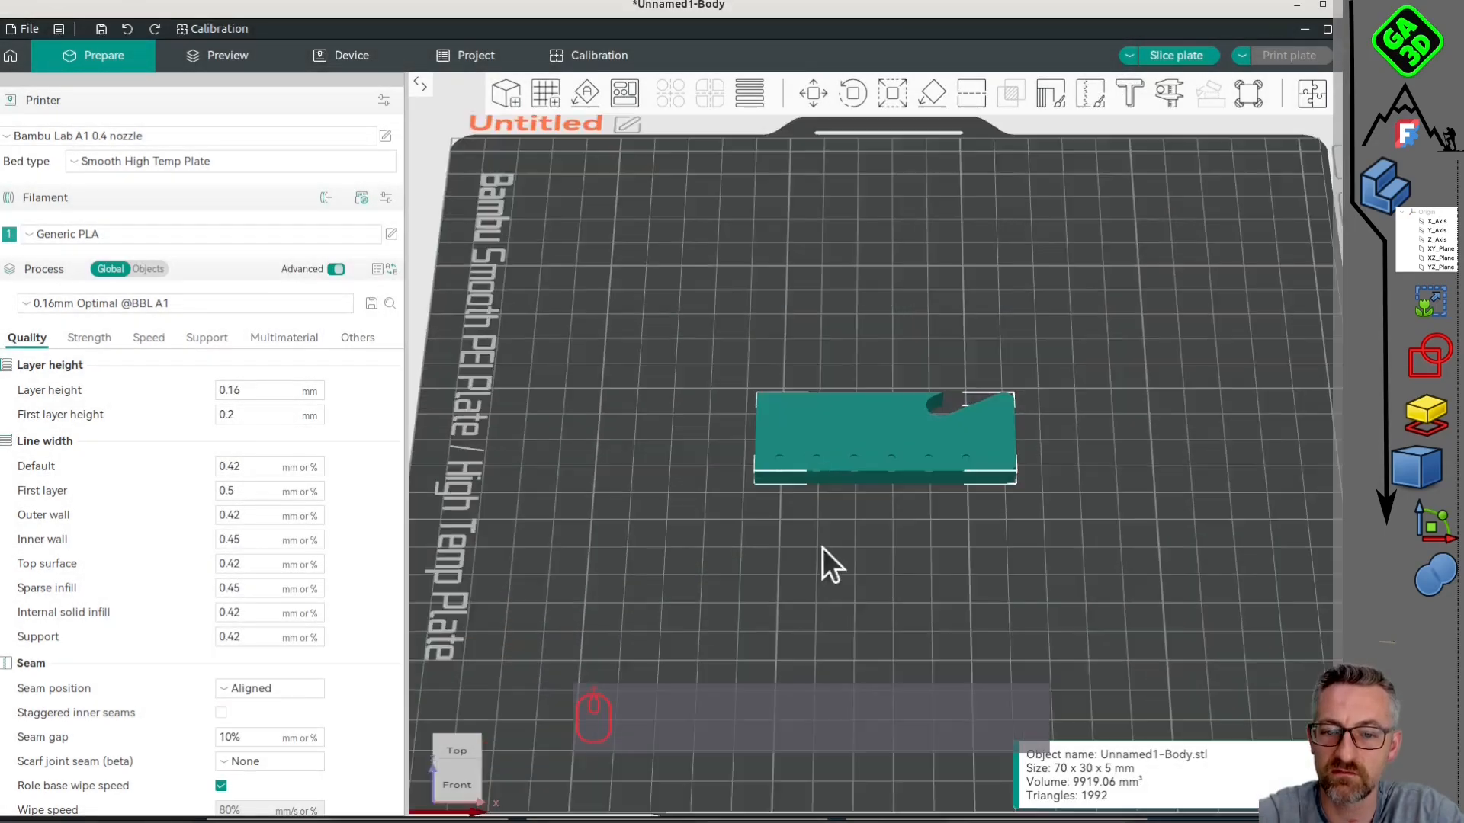
Slice the plate with the 0.16mm Optimal profile and inspect the generated toolpath preview.
left_click_drag(822, 548, 804, 622)
scroll(854, 552, "up", 6)
left_click(1174, 56)
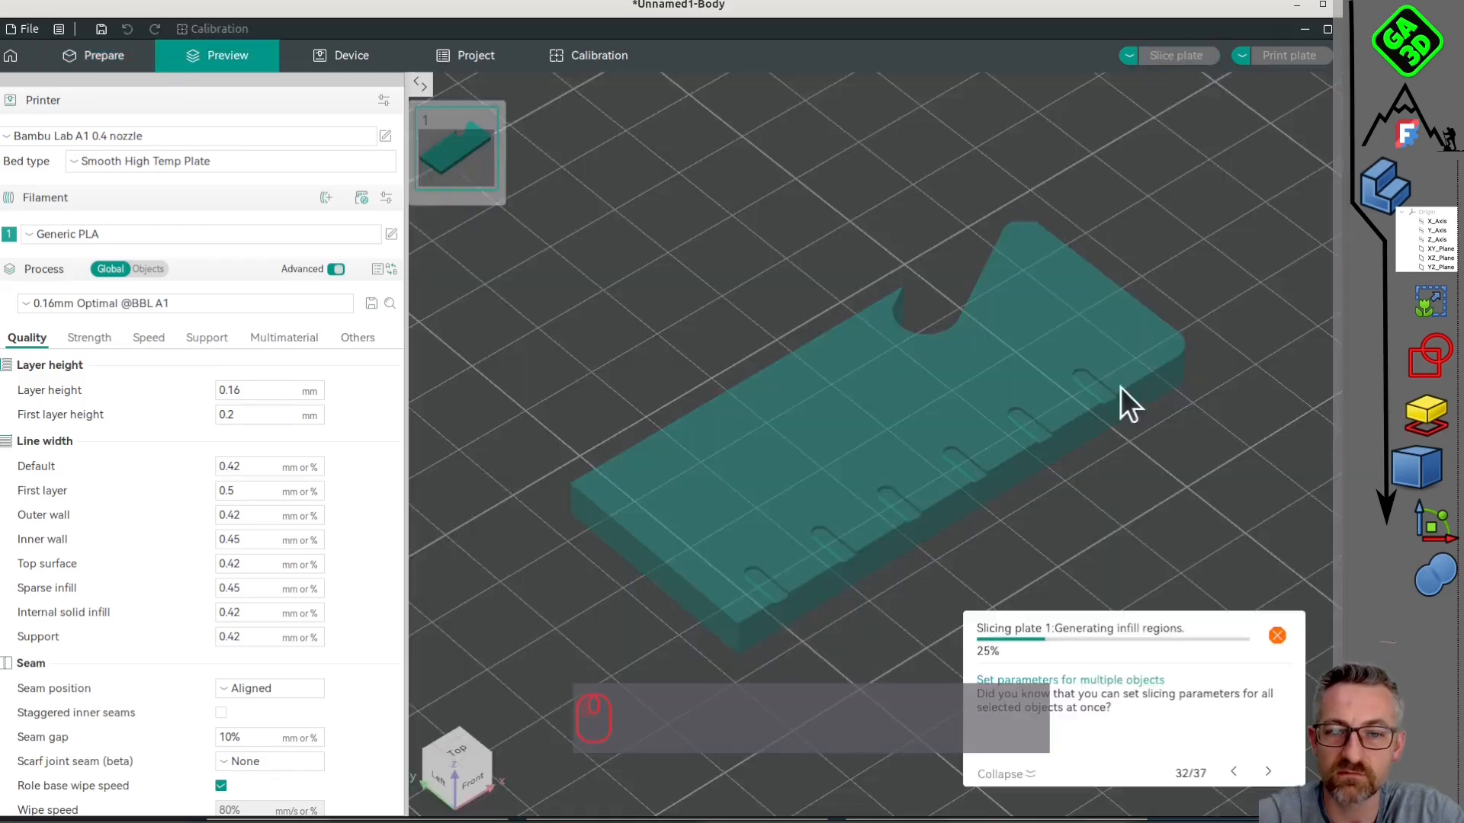
left_click_drag(776, 643, 842, 475)
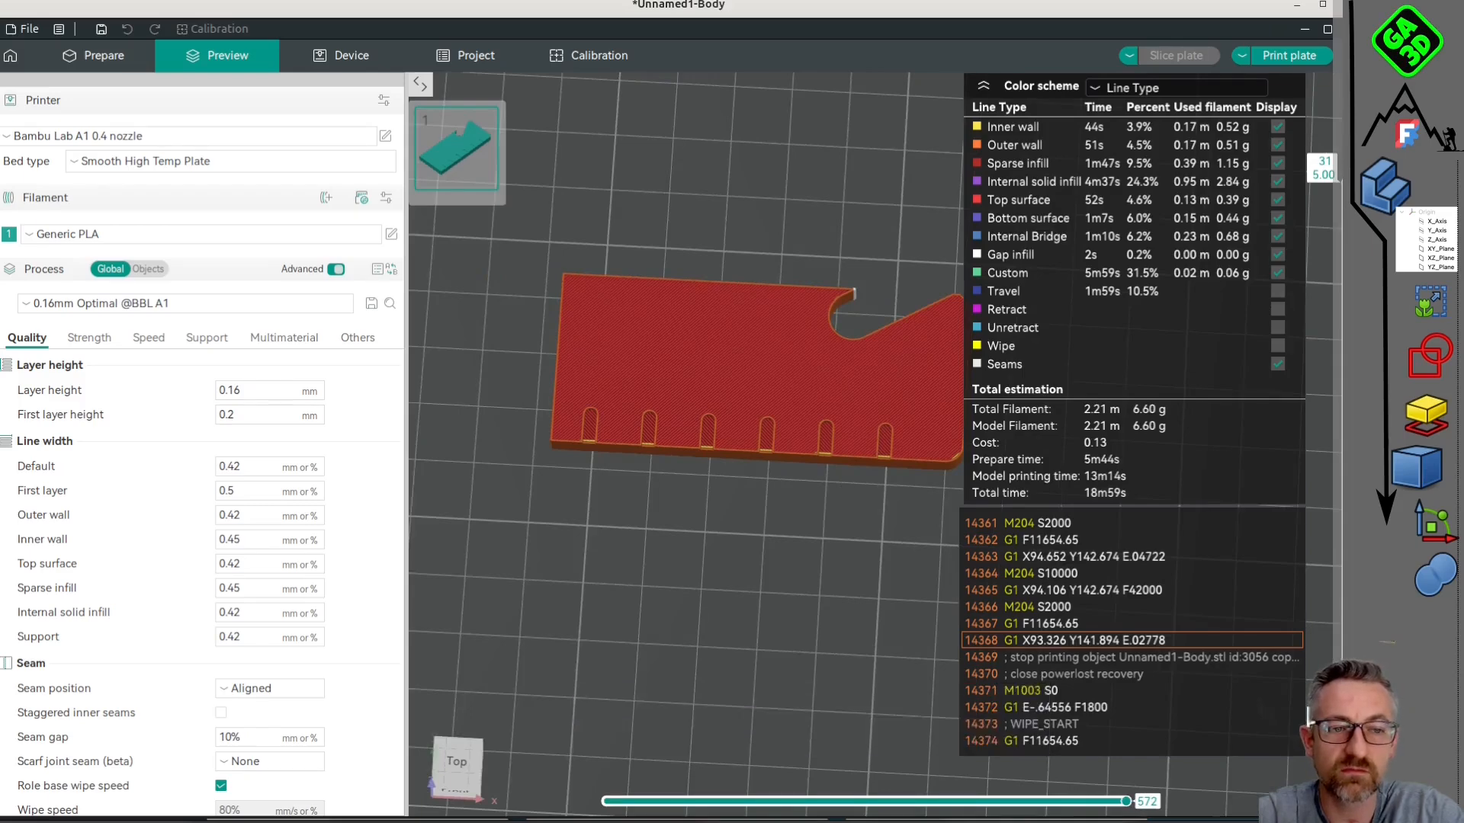
Switch back to FreeCAD and consult the drawing and export stage in CCBB_MEMO.pdf.
key("alt+Tab")
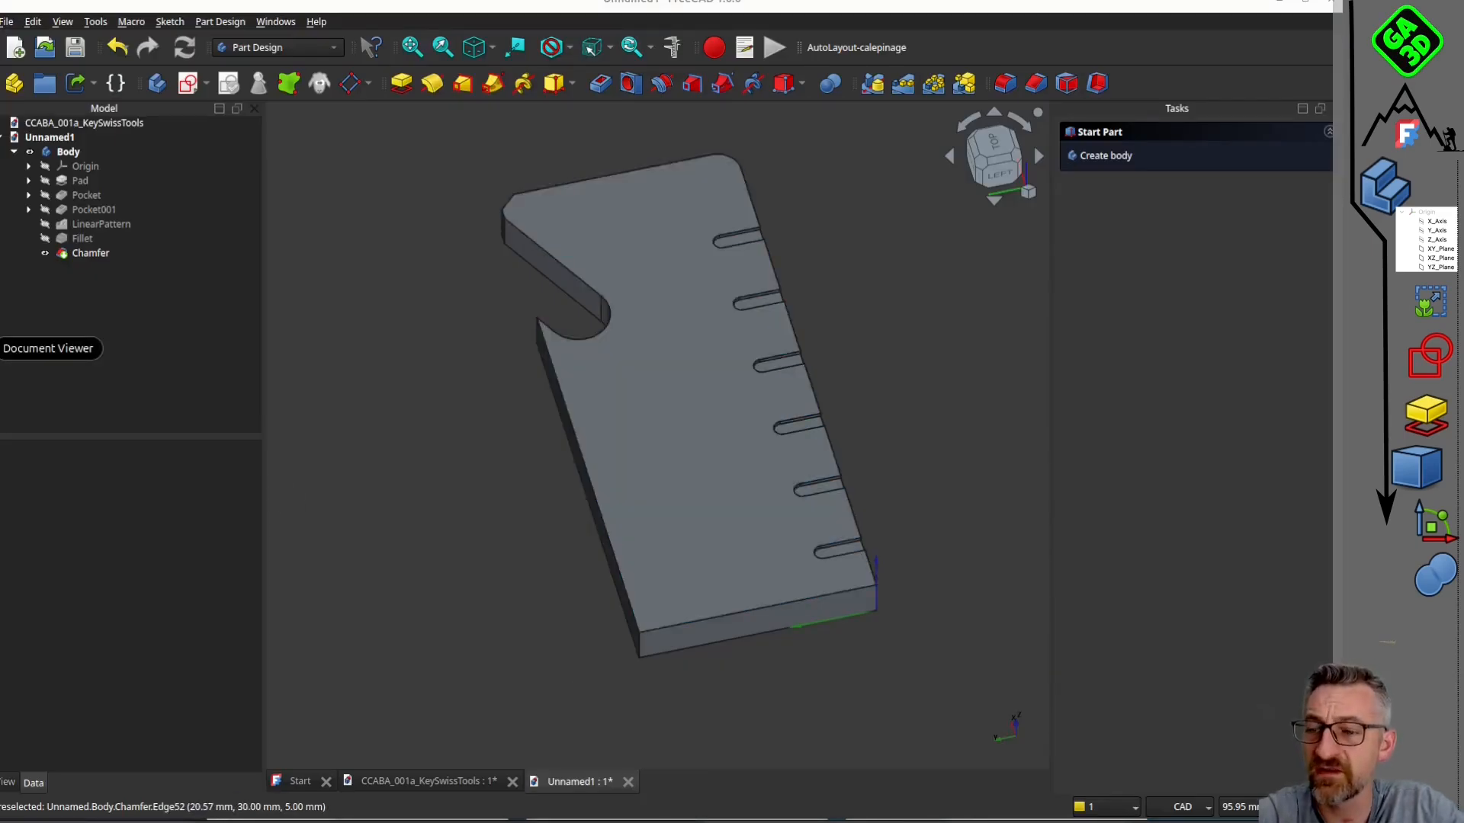
left_click(4, 349)
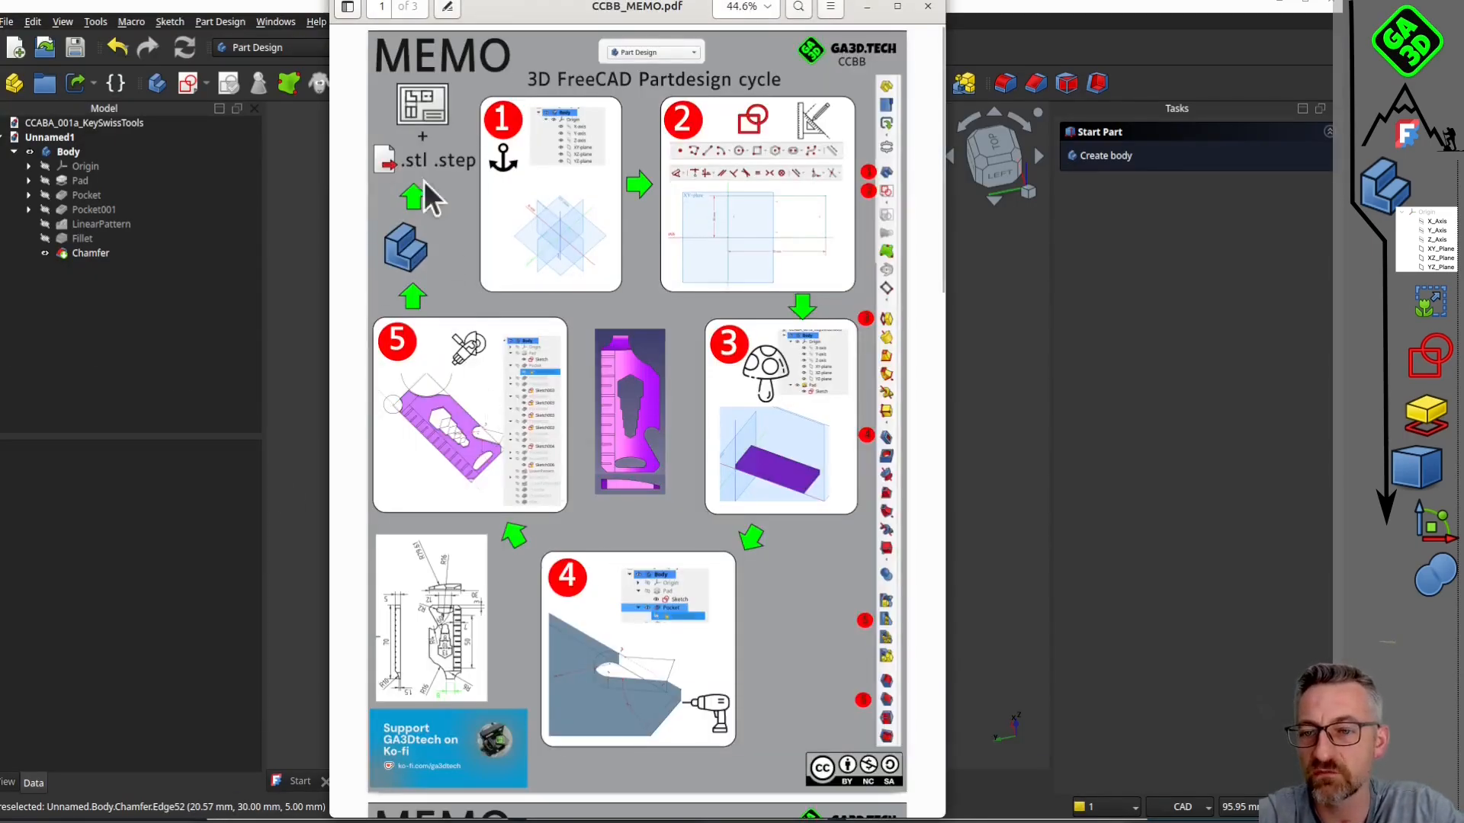
left_click(995, 364)
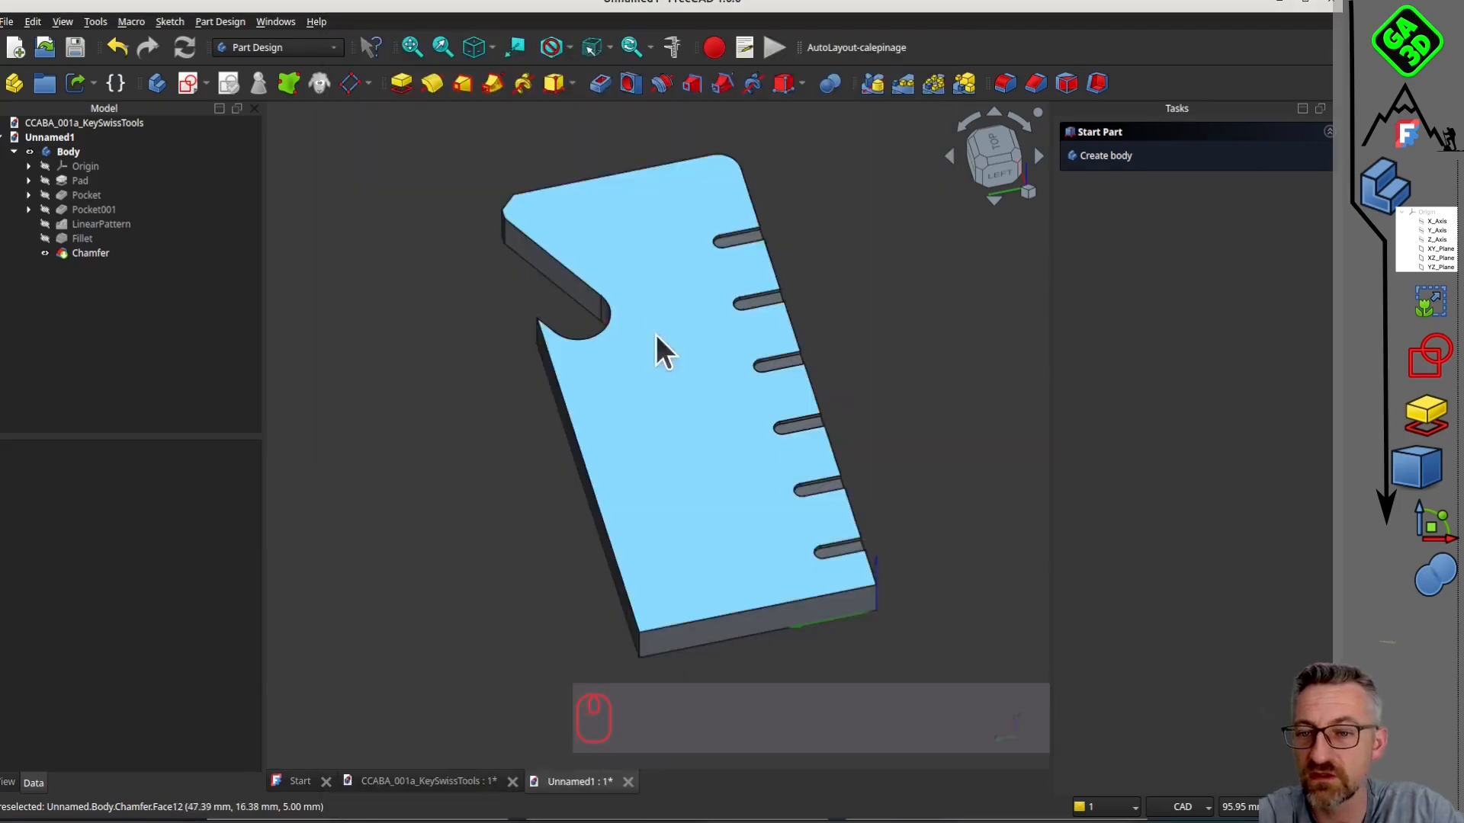
Orient the finished plate to the top view with its long side horizontal.
left_click(1006, 142)
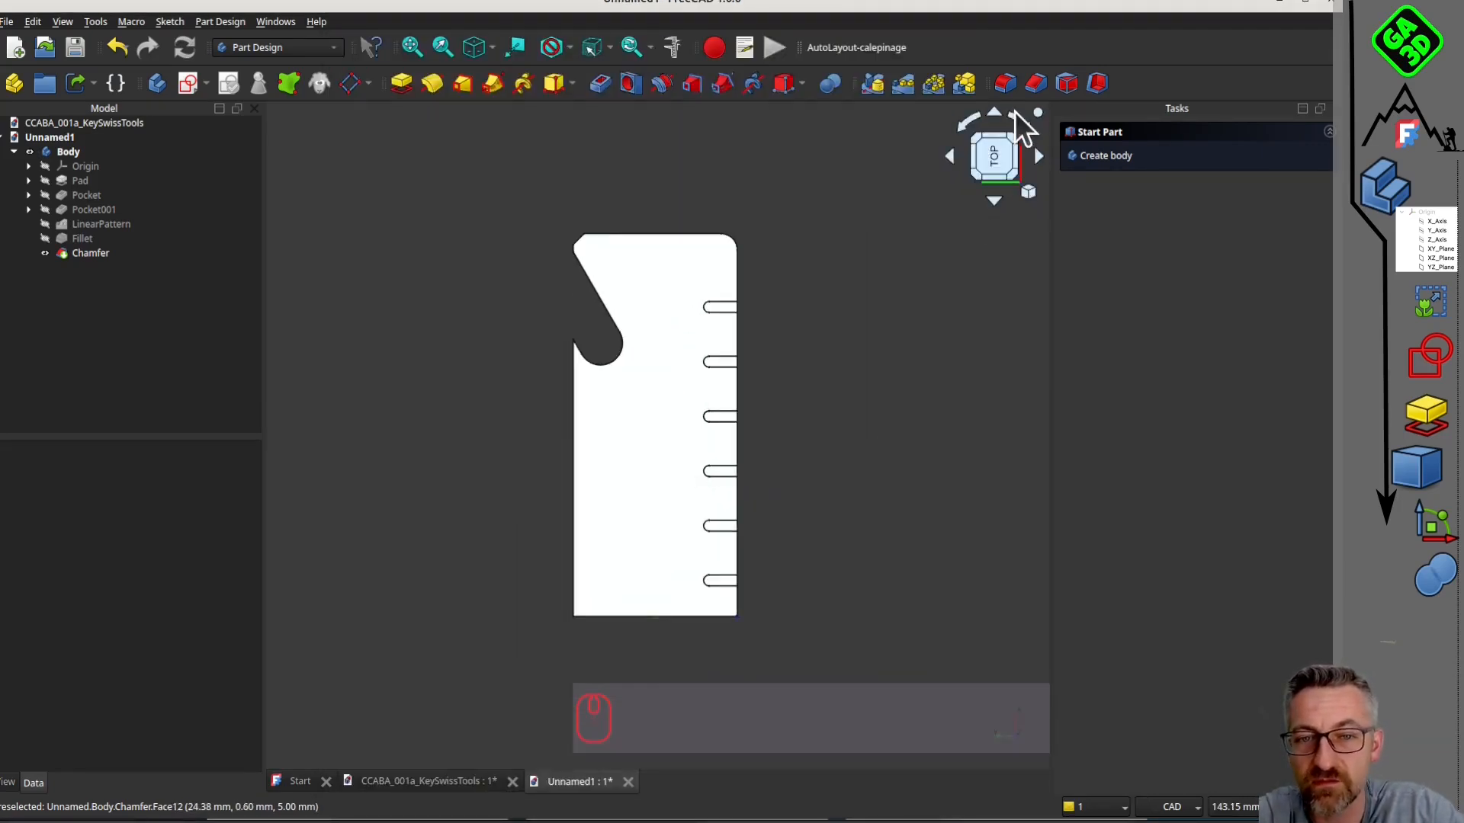
left_click(1020, 121)
left_click(1023, 121)
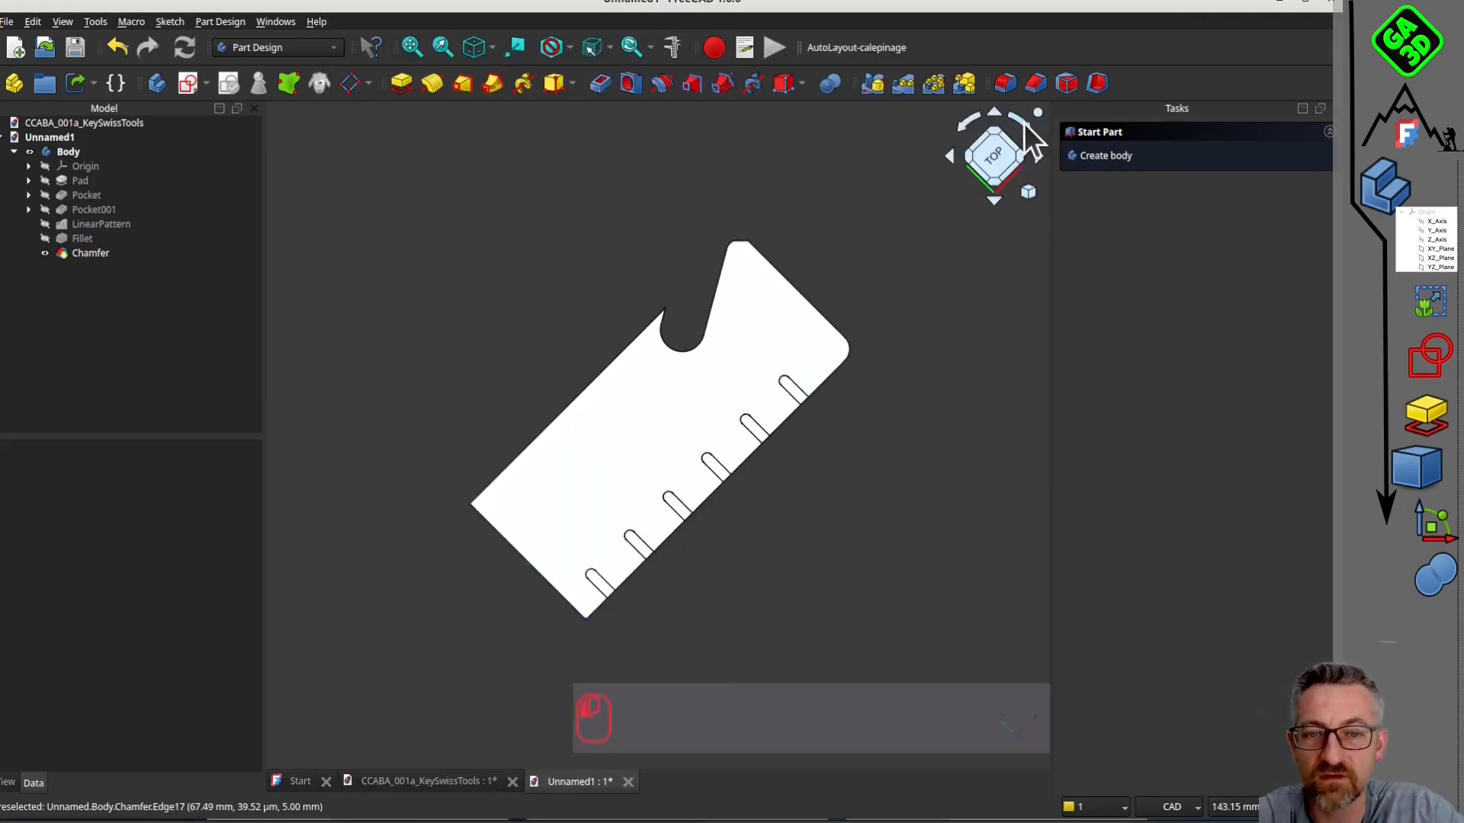
Switch to the TechDraw workbench and insert a default drawing page.
left_click(272, 48)
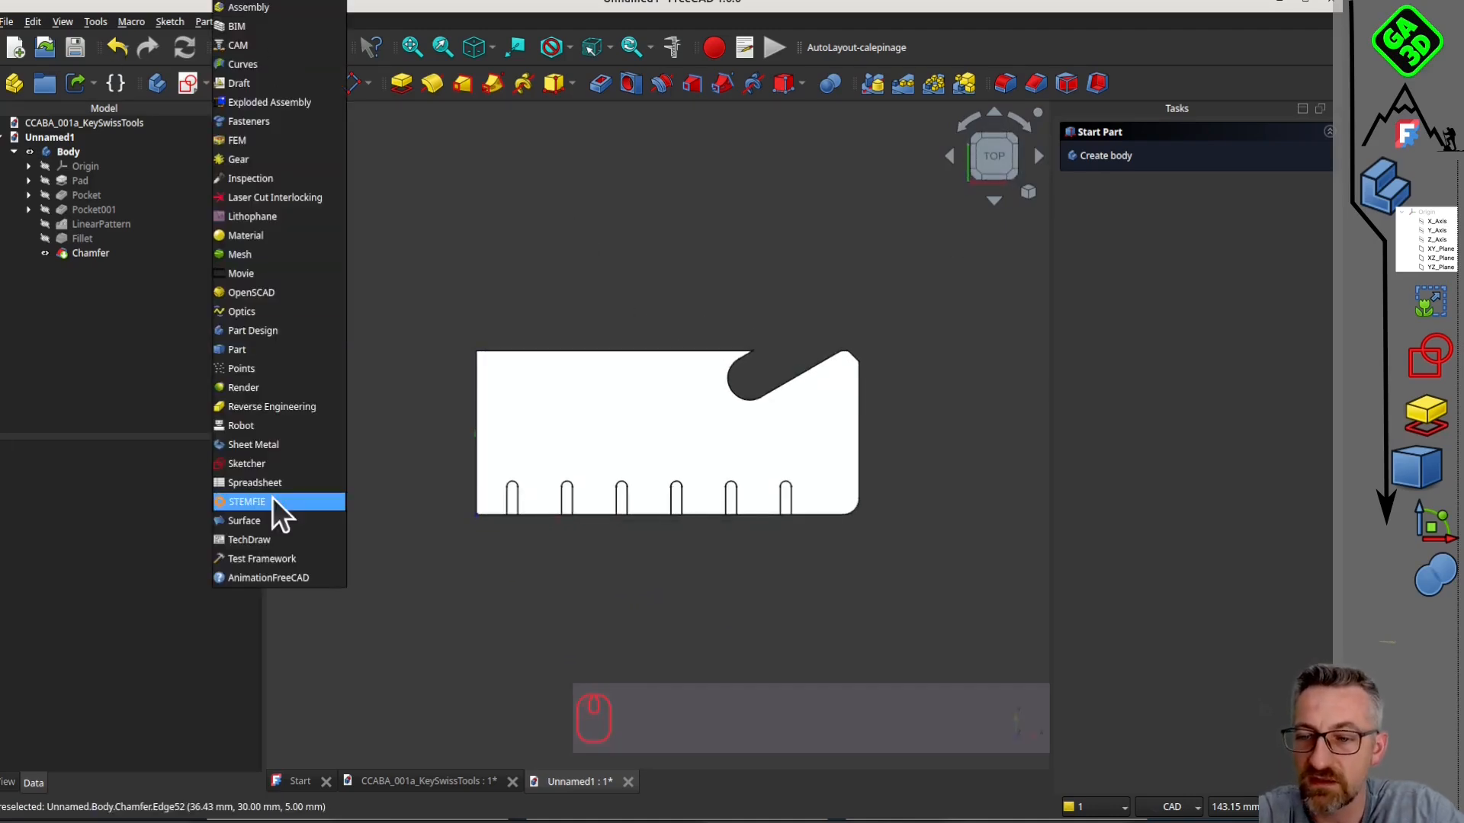
left_click(271, 526)
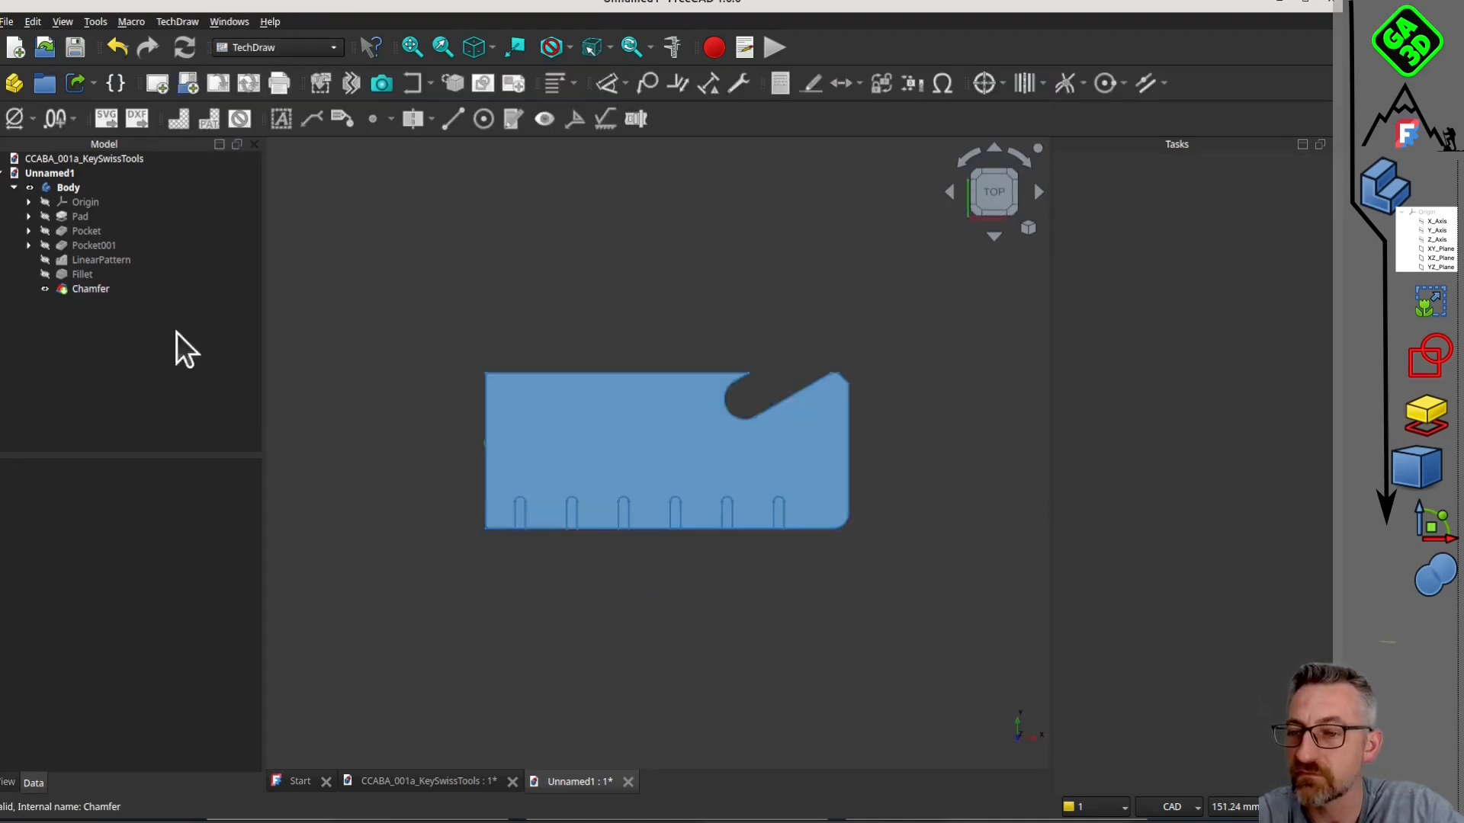
left_click(155, 84)
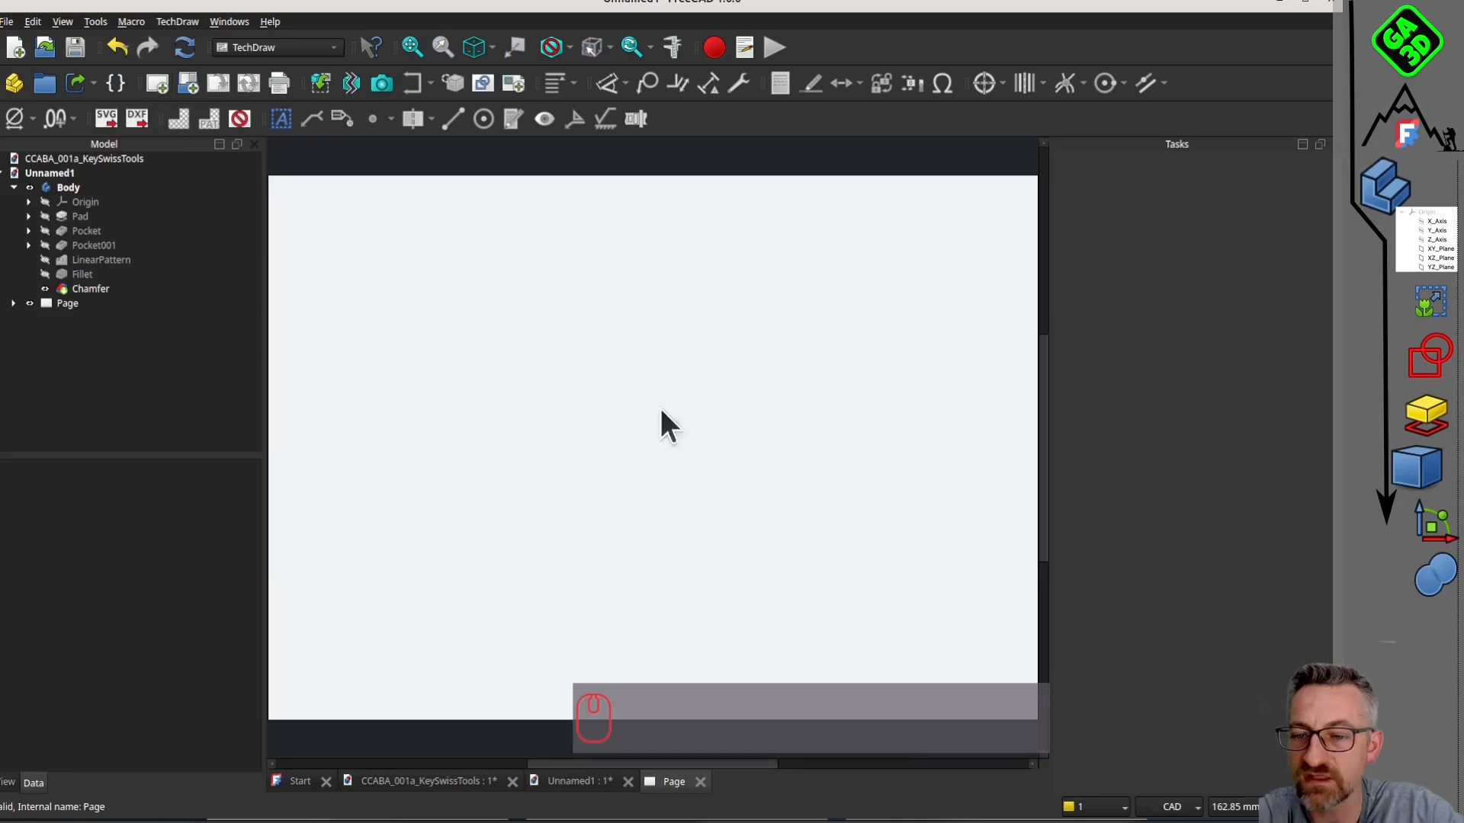
scroll(368, 368, "down", 3)
middle_click_drag(367, 368, 394, 342)
Insert a view of the Body on the page, taking its direction from the current 3D camera view.
left_click(67, 189)
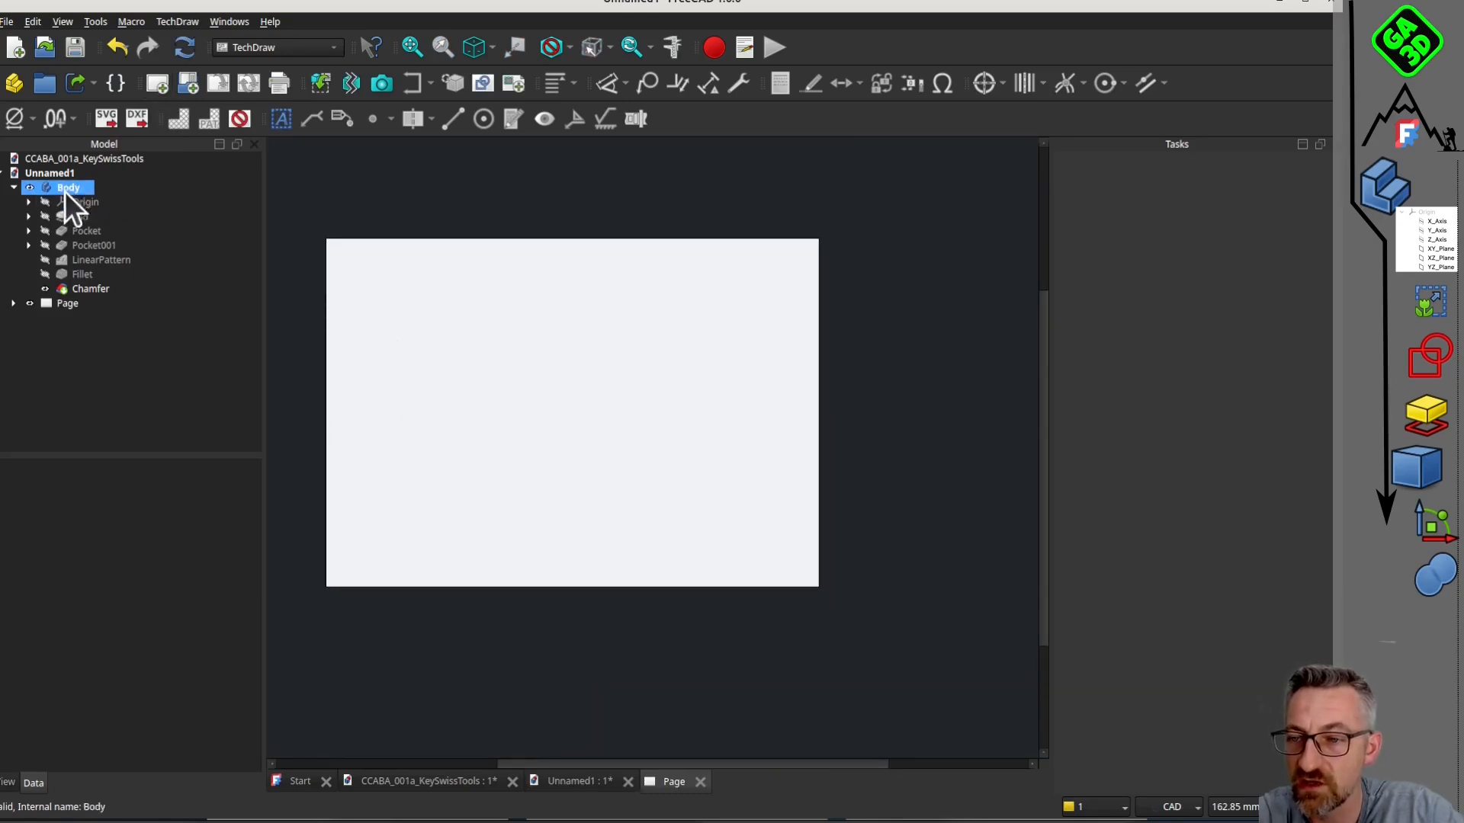
left_click(321, 83)
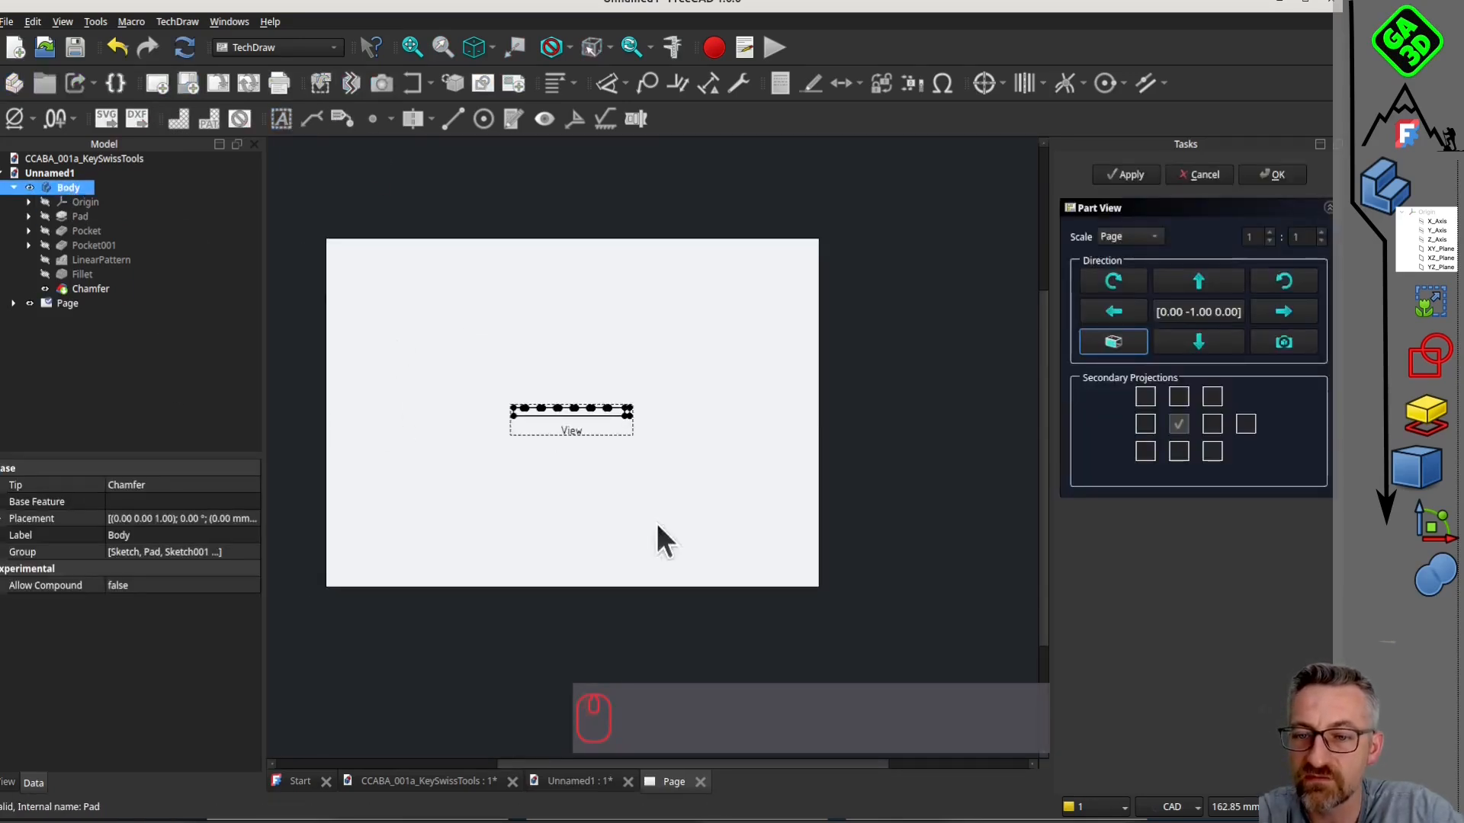
left_click(1278, 343)
scroll(533, 412, "up", 2)
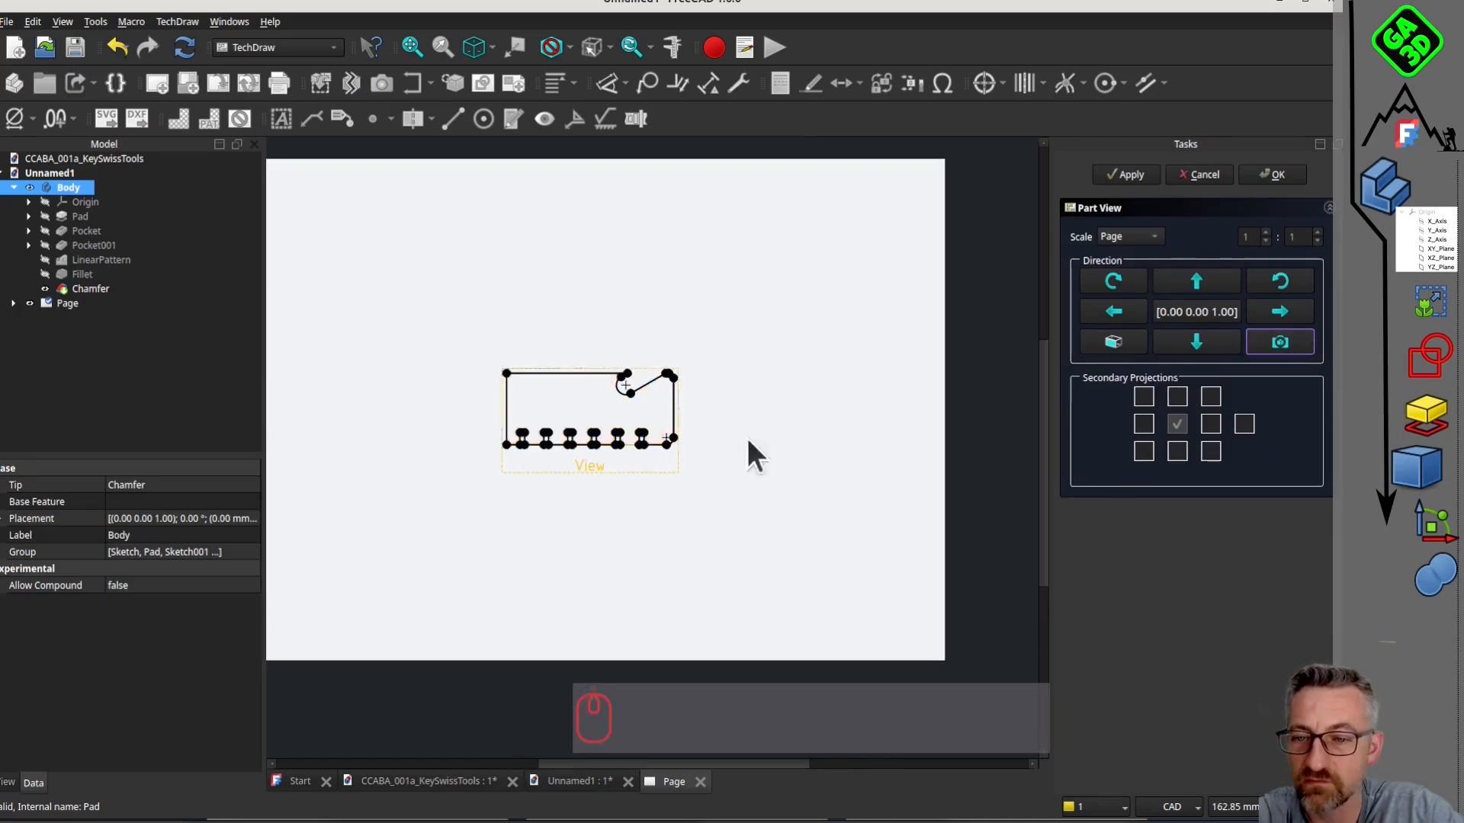
Add the Left, Bottom and FrontTopRight secondary projections to the main view and accept the projection group.
left_click(1211, 424)
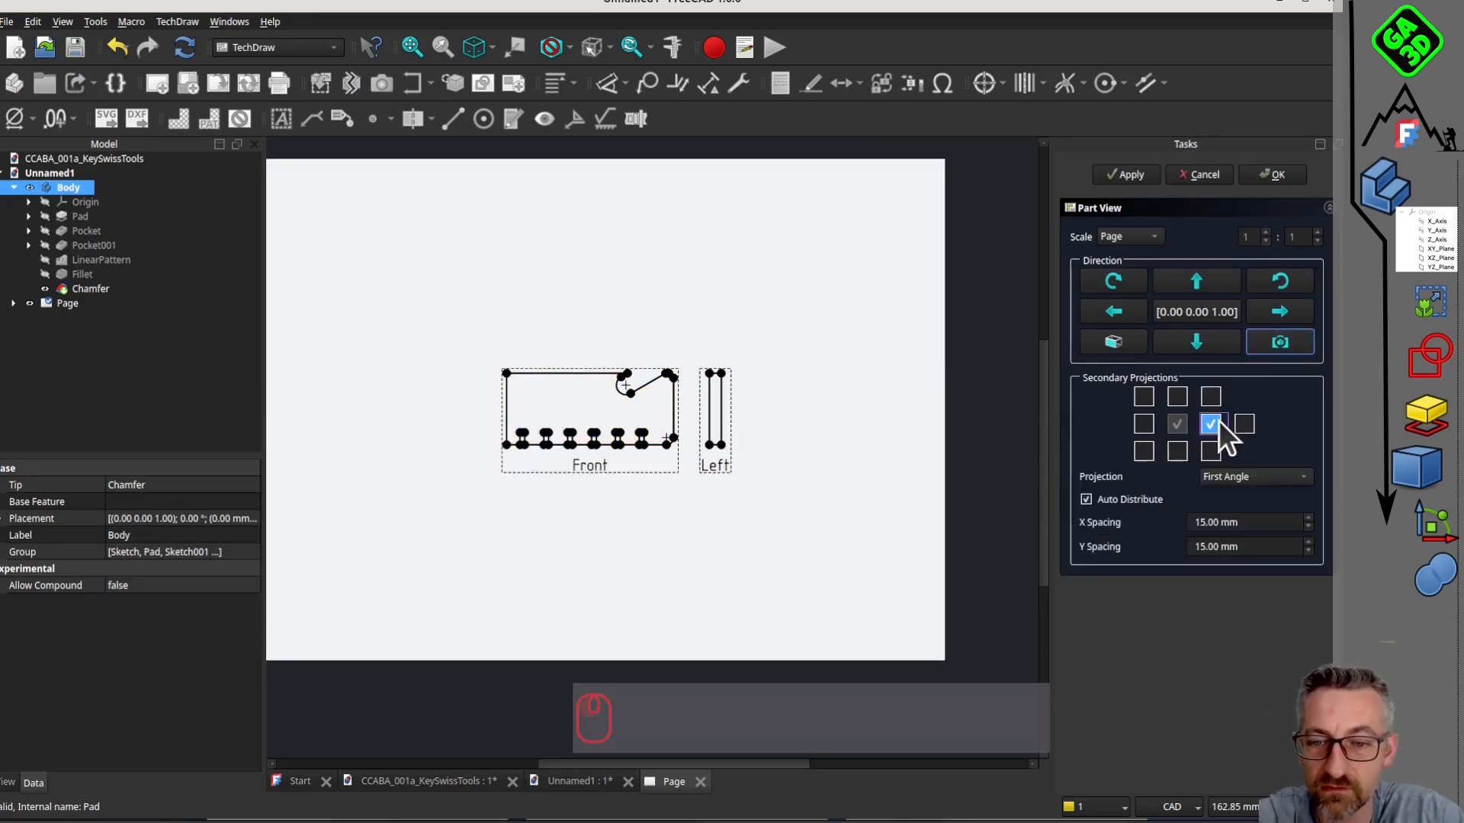
left_click(1177, 397)
left_click(1144, 452)
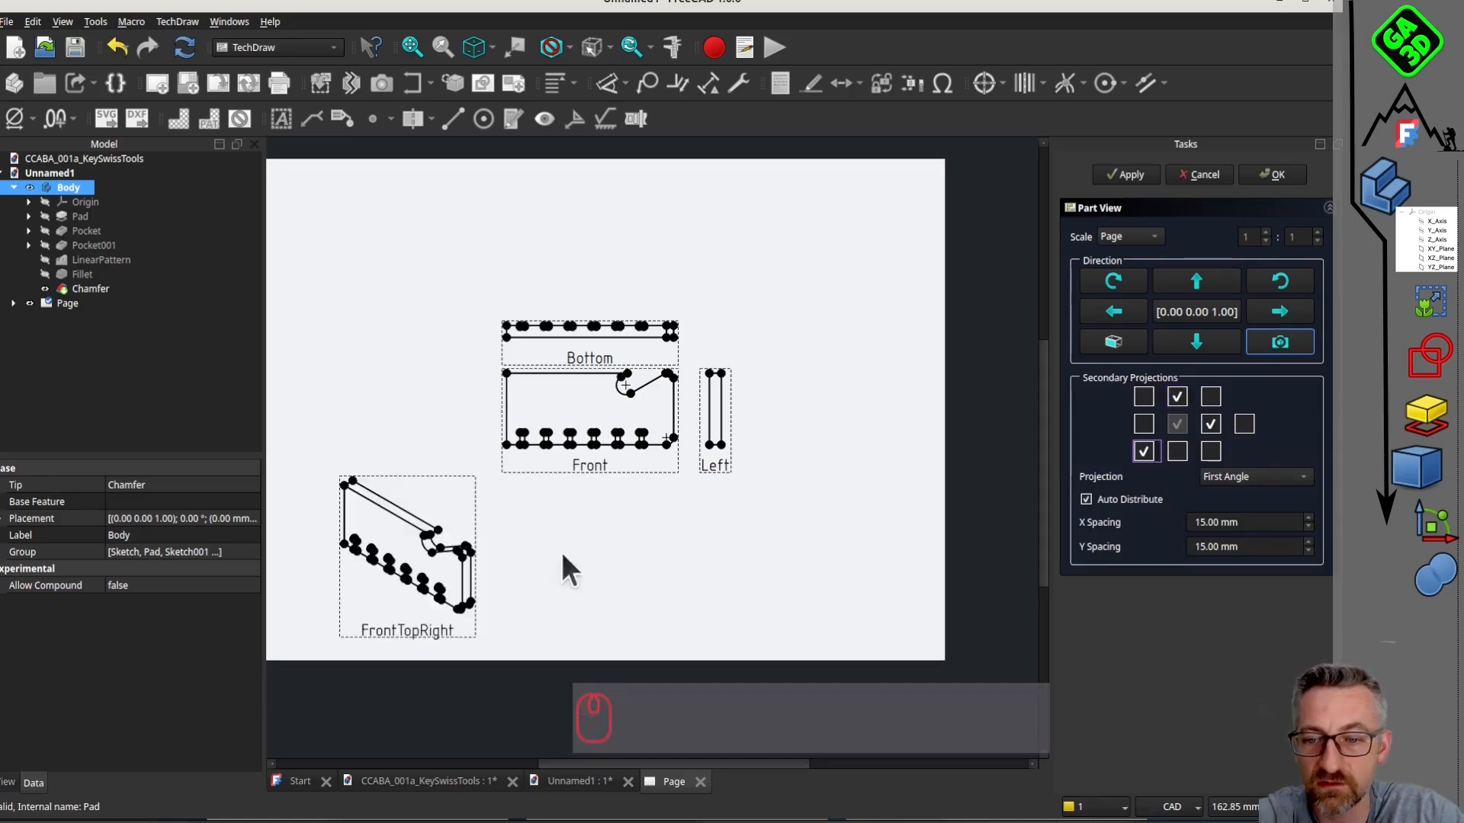
left_click(1272, 175)
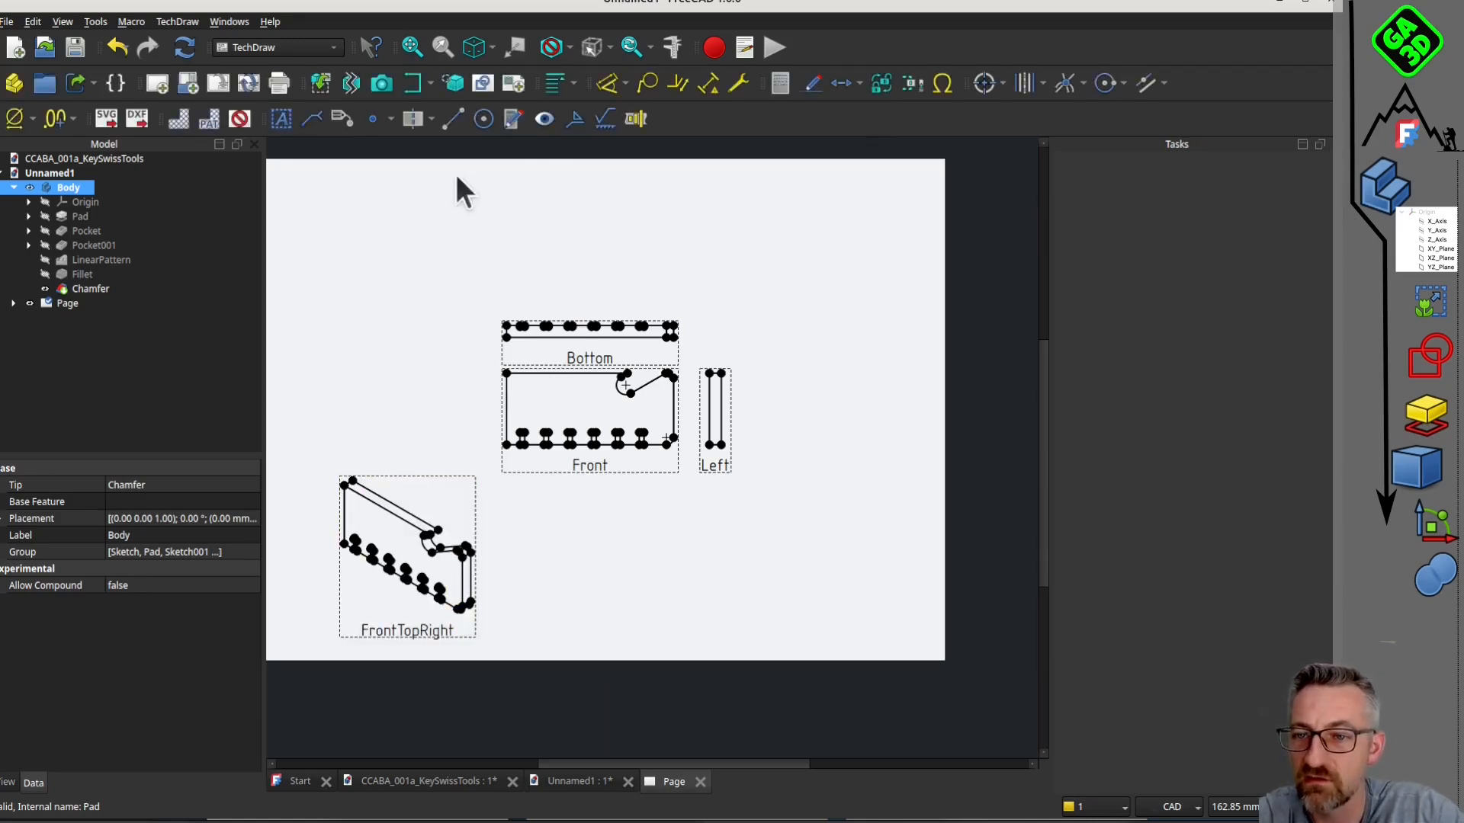
Dimension the plate's overall length below the front view and its height beside the plain end.
scroll(518, 451, "up", 1)
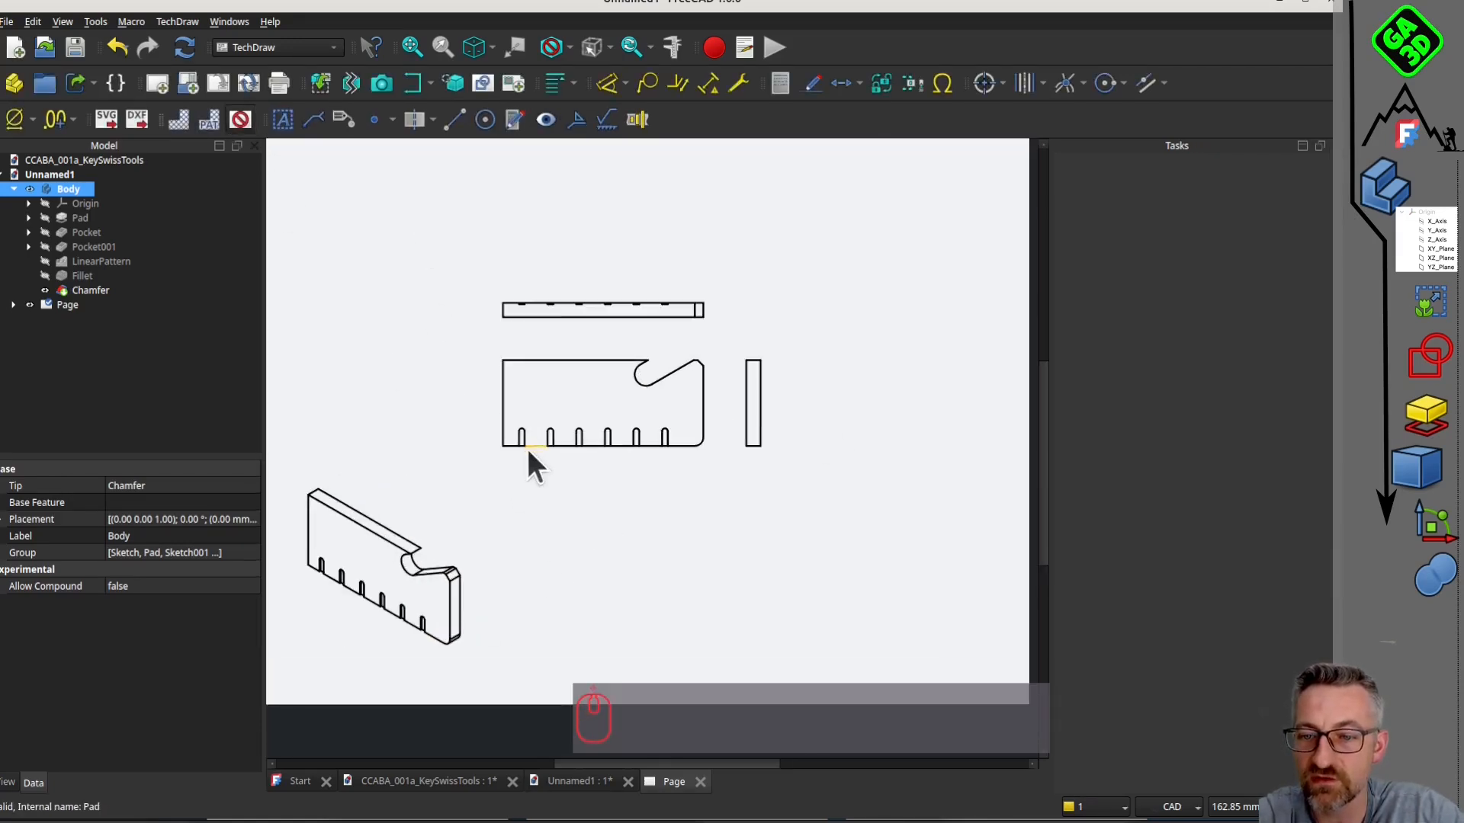
left_click(504, 427)
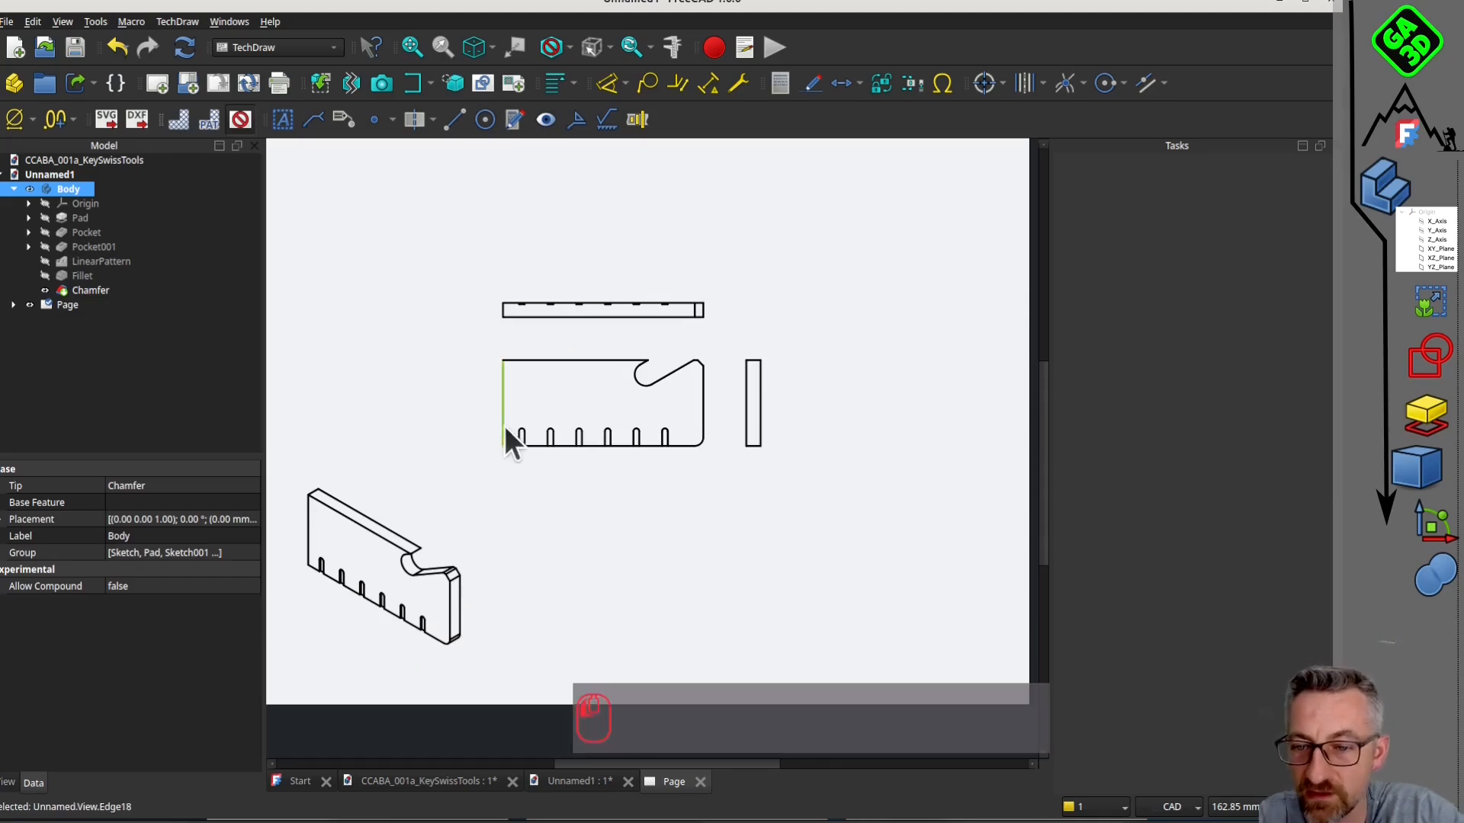
left_click(703, 419)
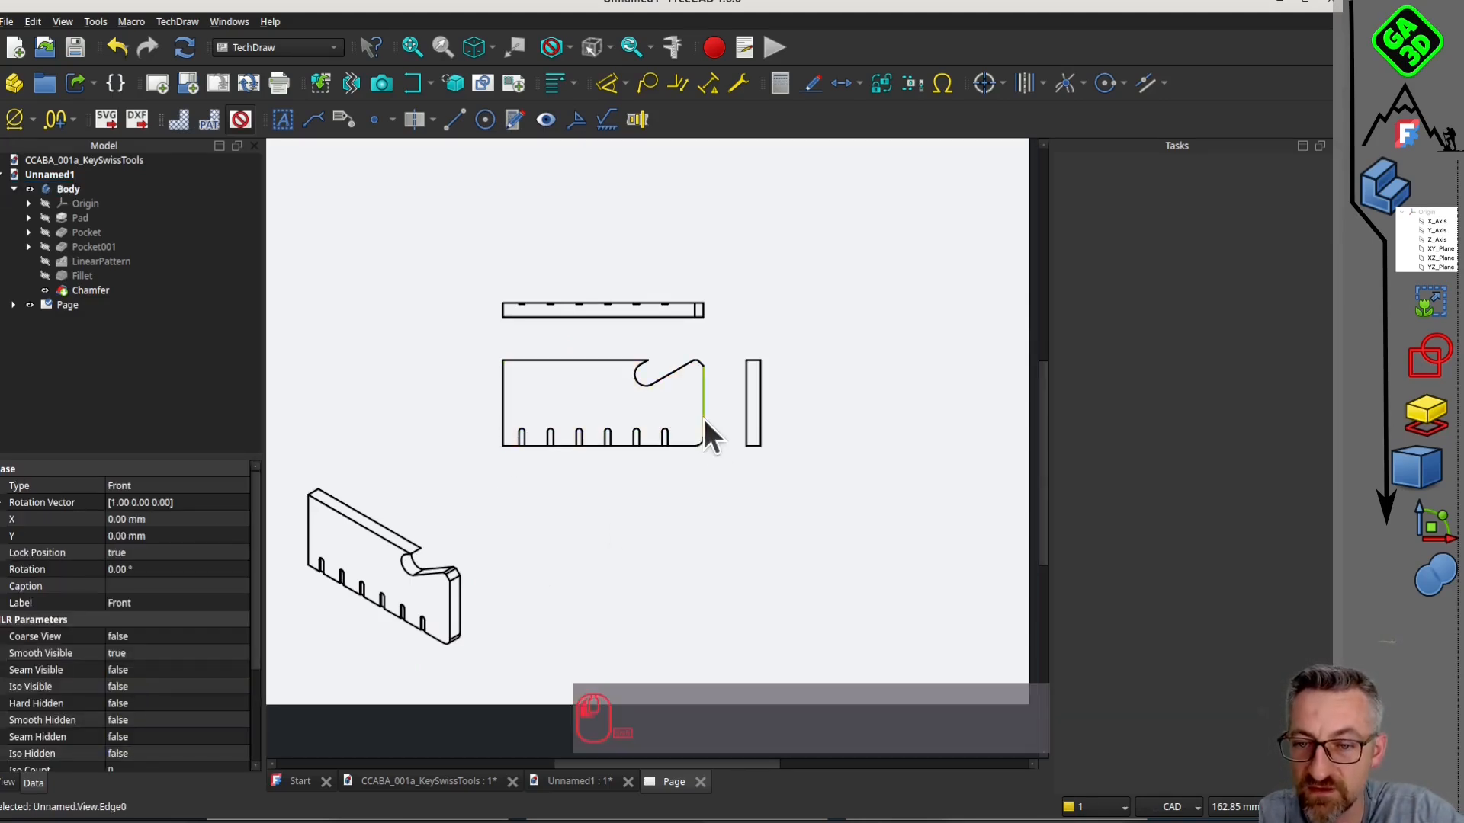
left_click(503, 428, "ctrl")
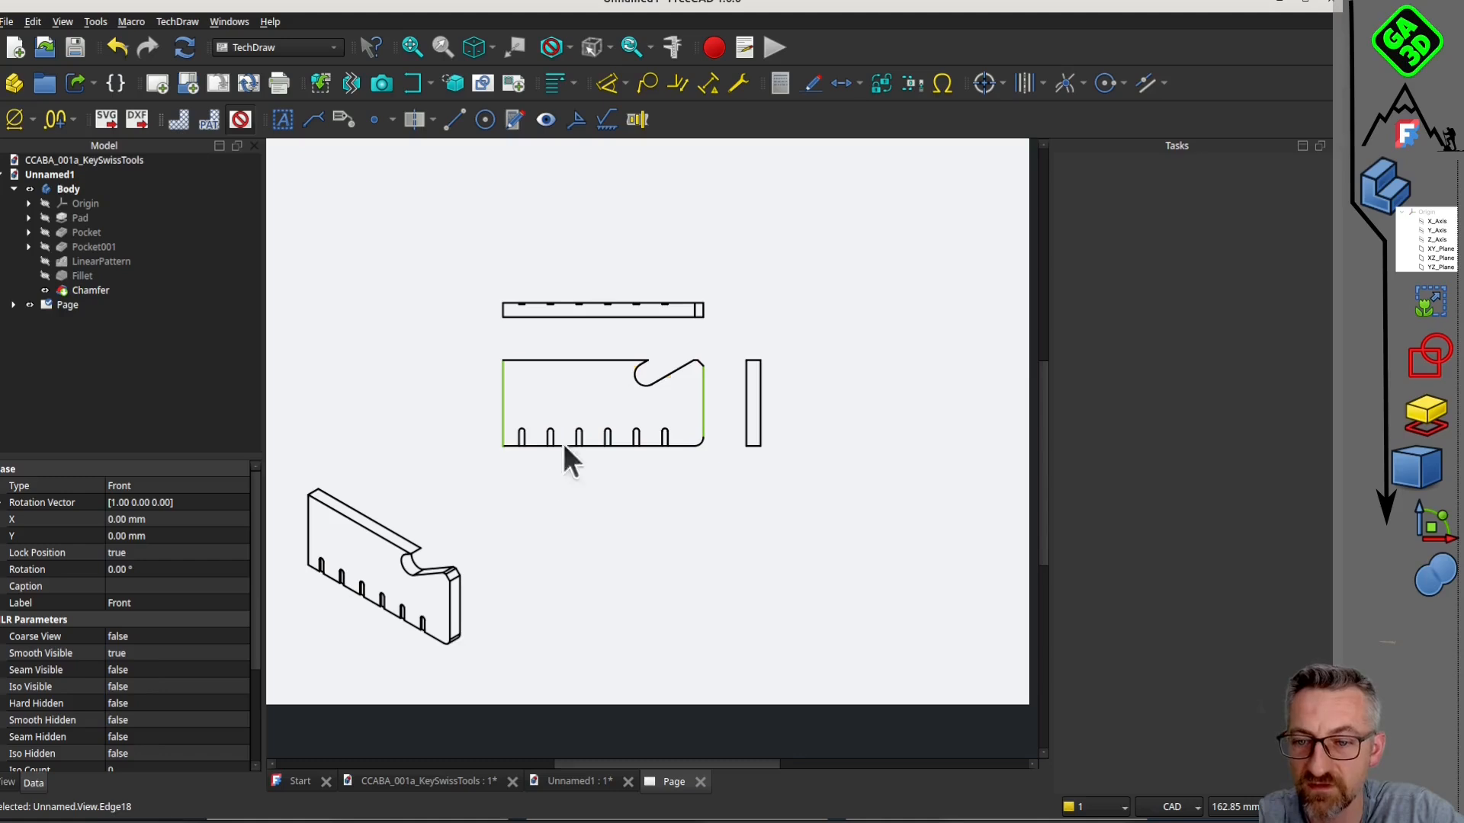
left_click(610, 84)
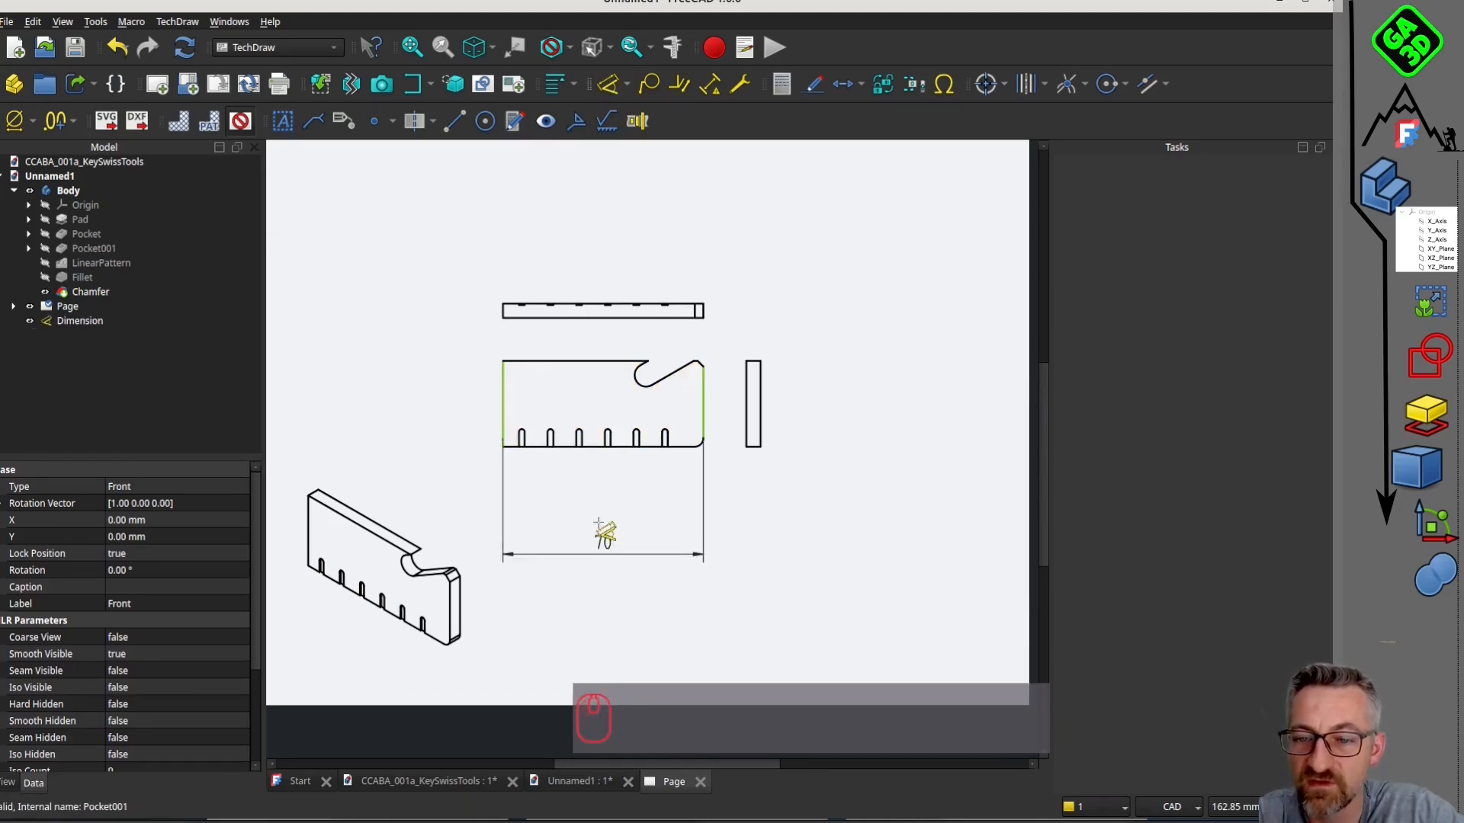
left_click(502, 408)
left_click(419, 401)
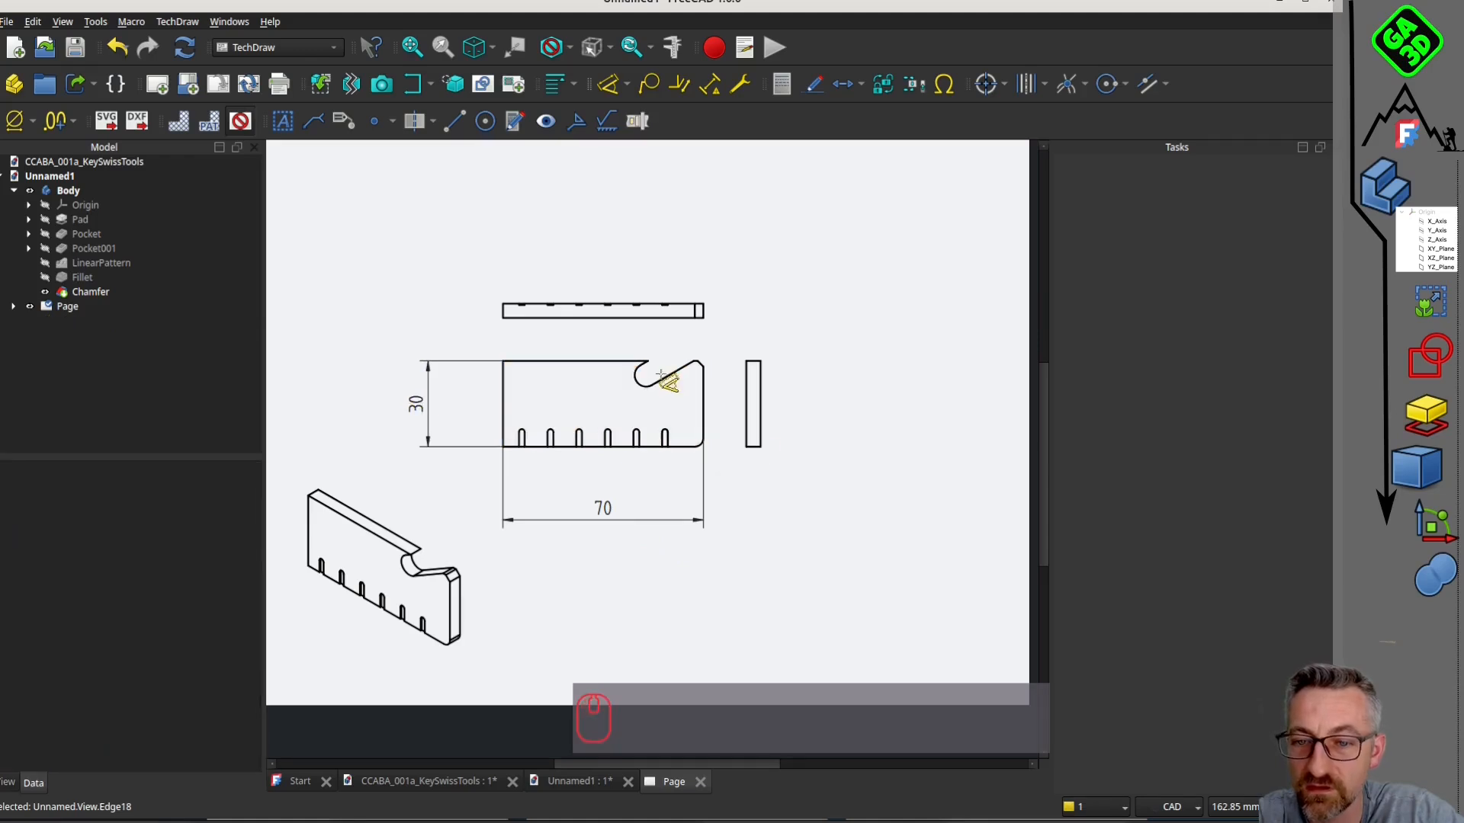
Dimension the angle between the large notch's slanted edge and the adjacent end edge in the front view.
left_click(682, 375)
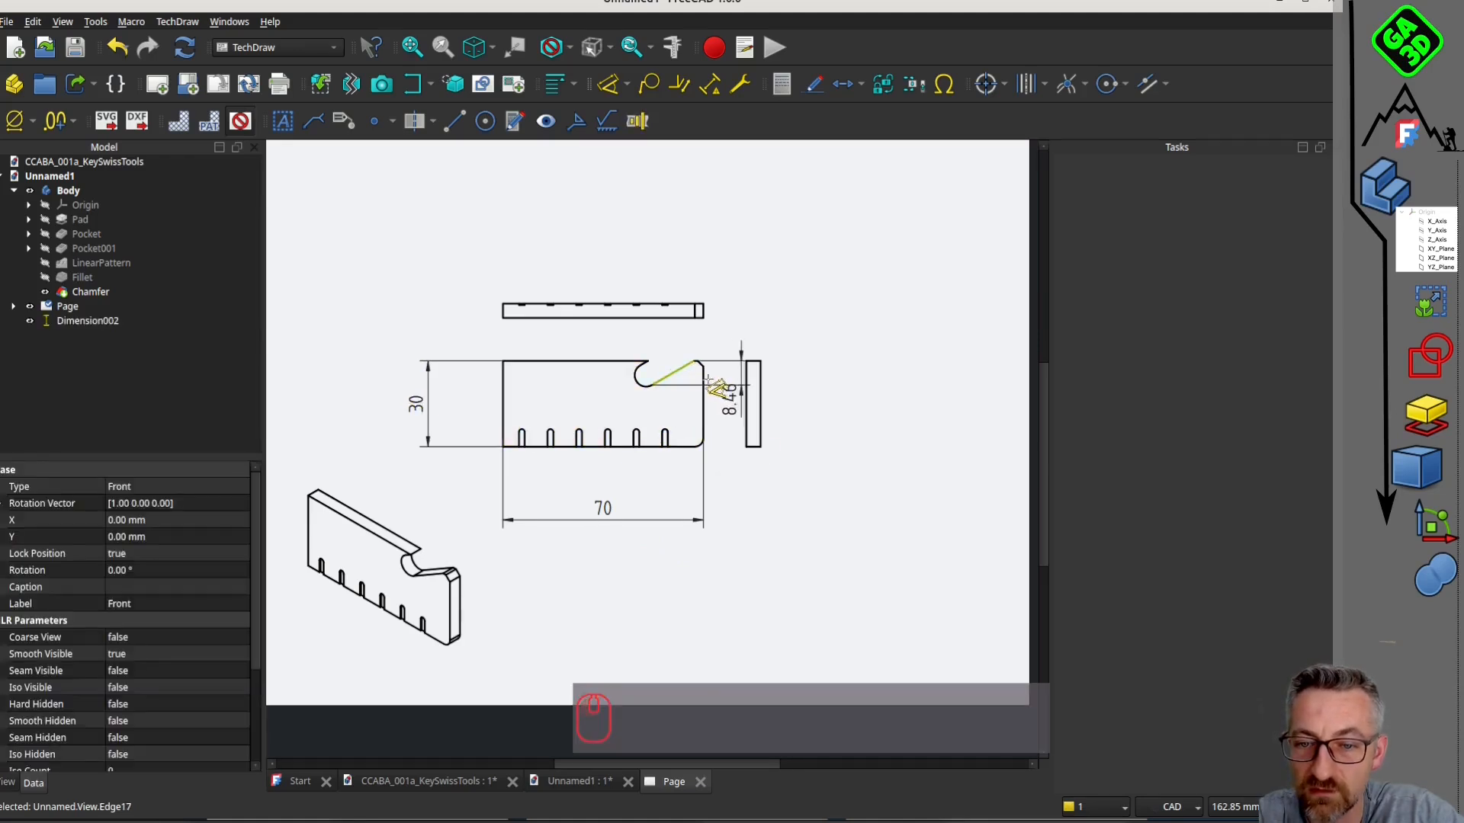
left_click(685, 383)
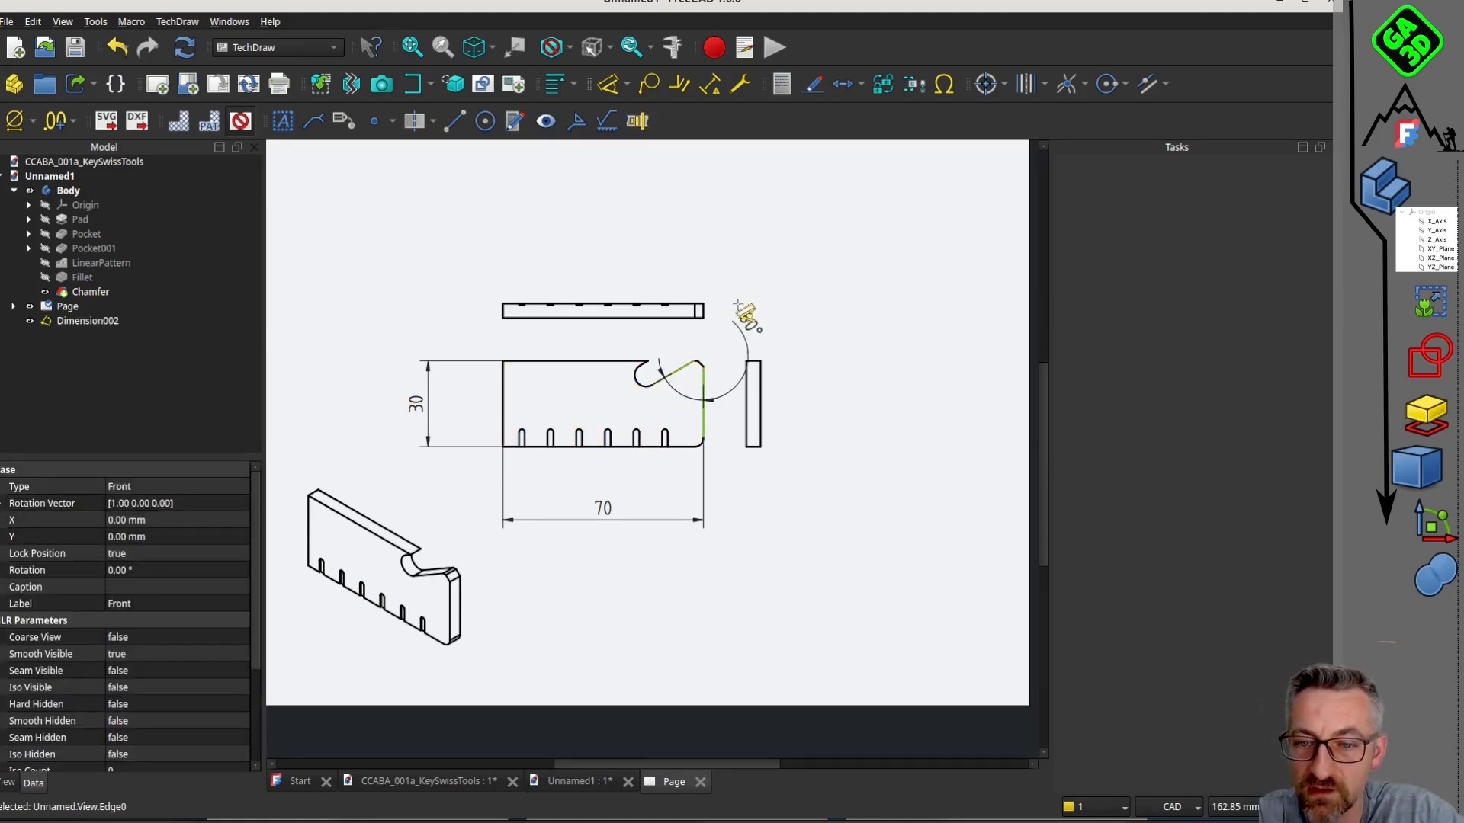
left_click(690, 398)
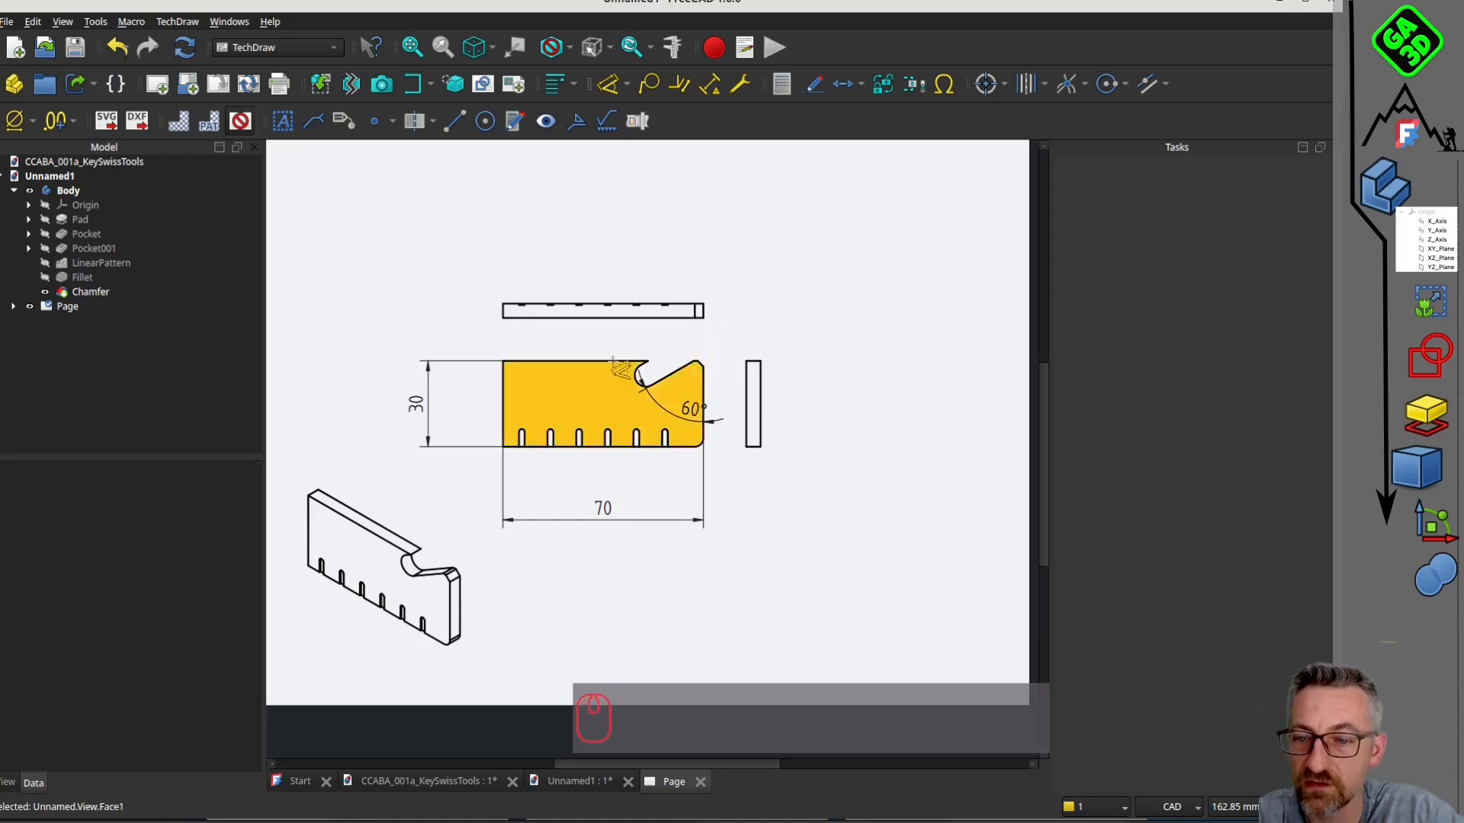
scroll(616, 429, "up", 3)
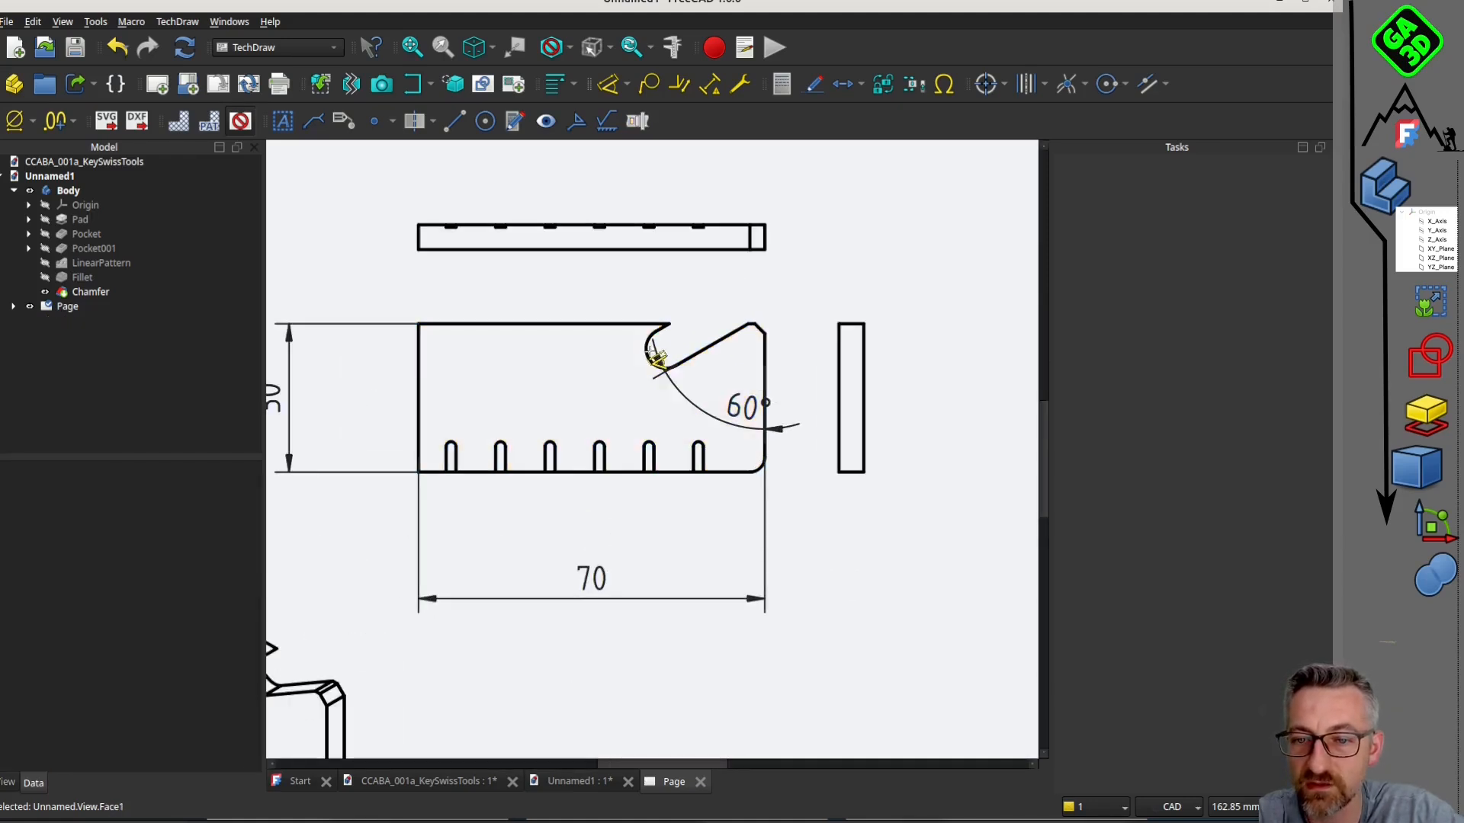
left_click(650, 354)
left_click(688, 284)
key("Escape")
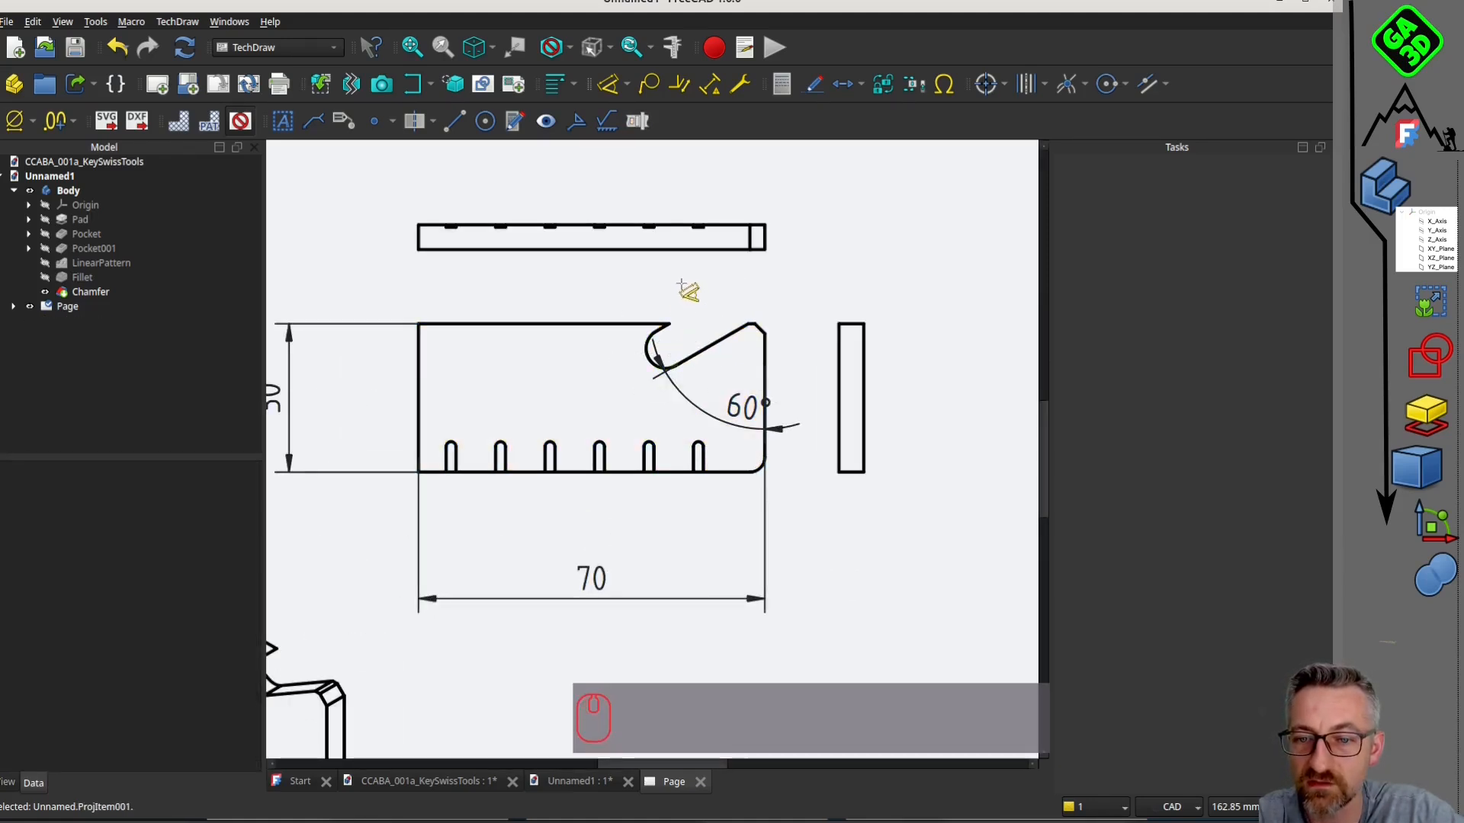
Dimension the plate's thickness above the Left side view and finish dimensioning.
scroll(603, 404, "down", 4)
scroll(724, 419, "up", 2)
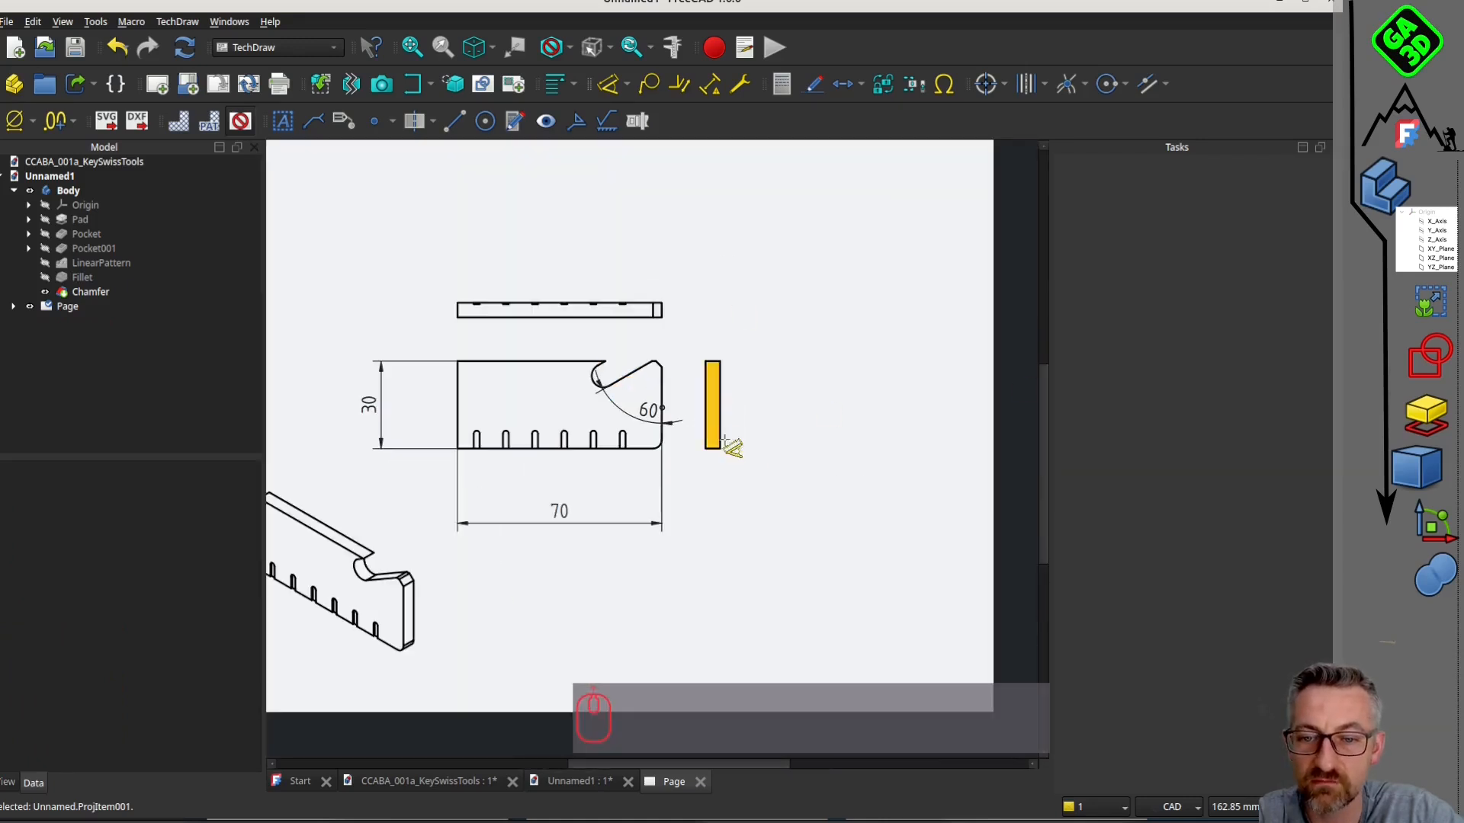
left_click(712, 361)
left_click(741, 304)
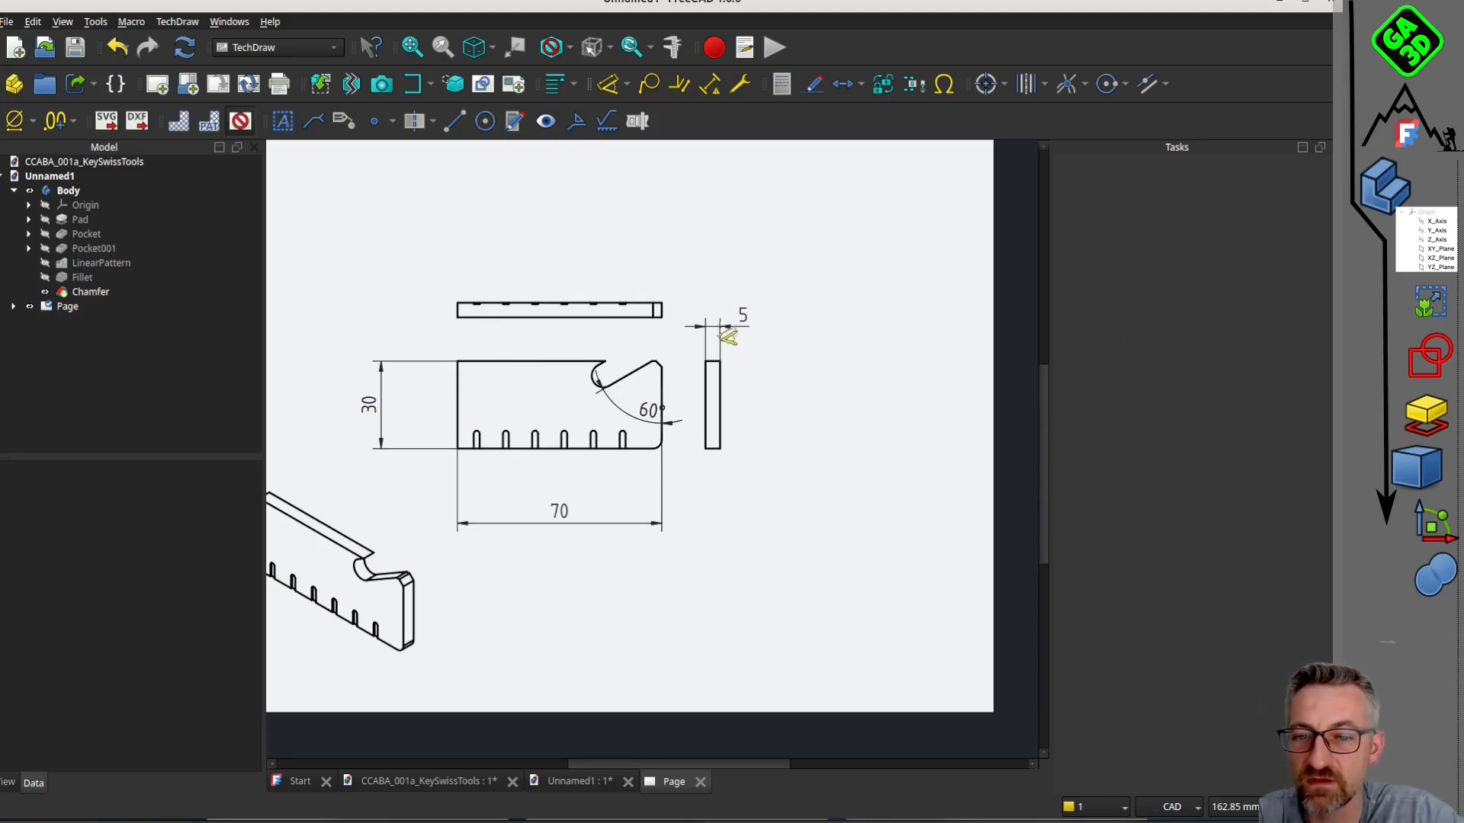
right_click(382, 273)
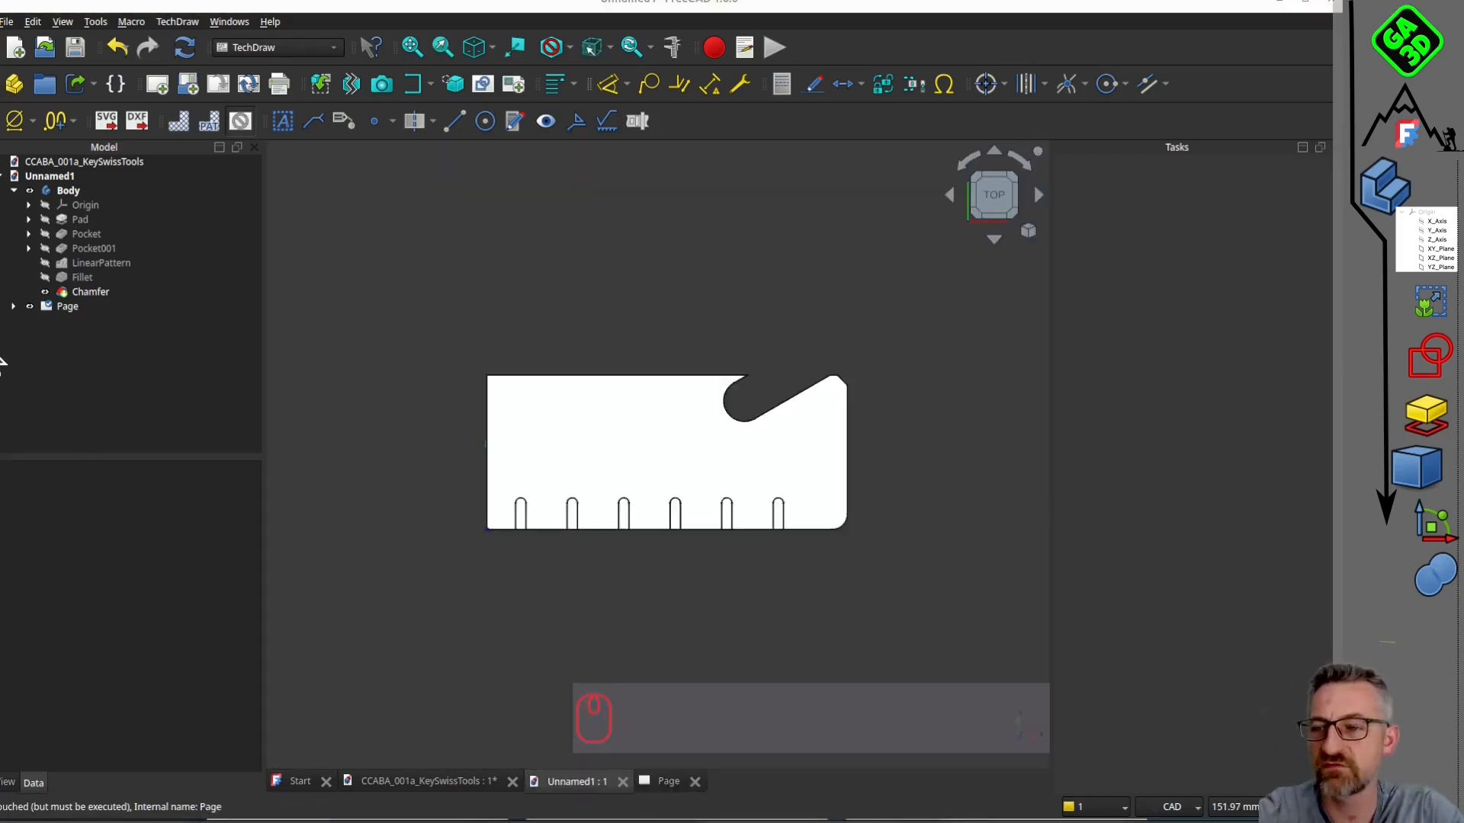
Review pages 2 and 3 of CCBB_MEMO.pdf, examining the common mistakes and the sketch solver messages up close.
left_click(2, 359)
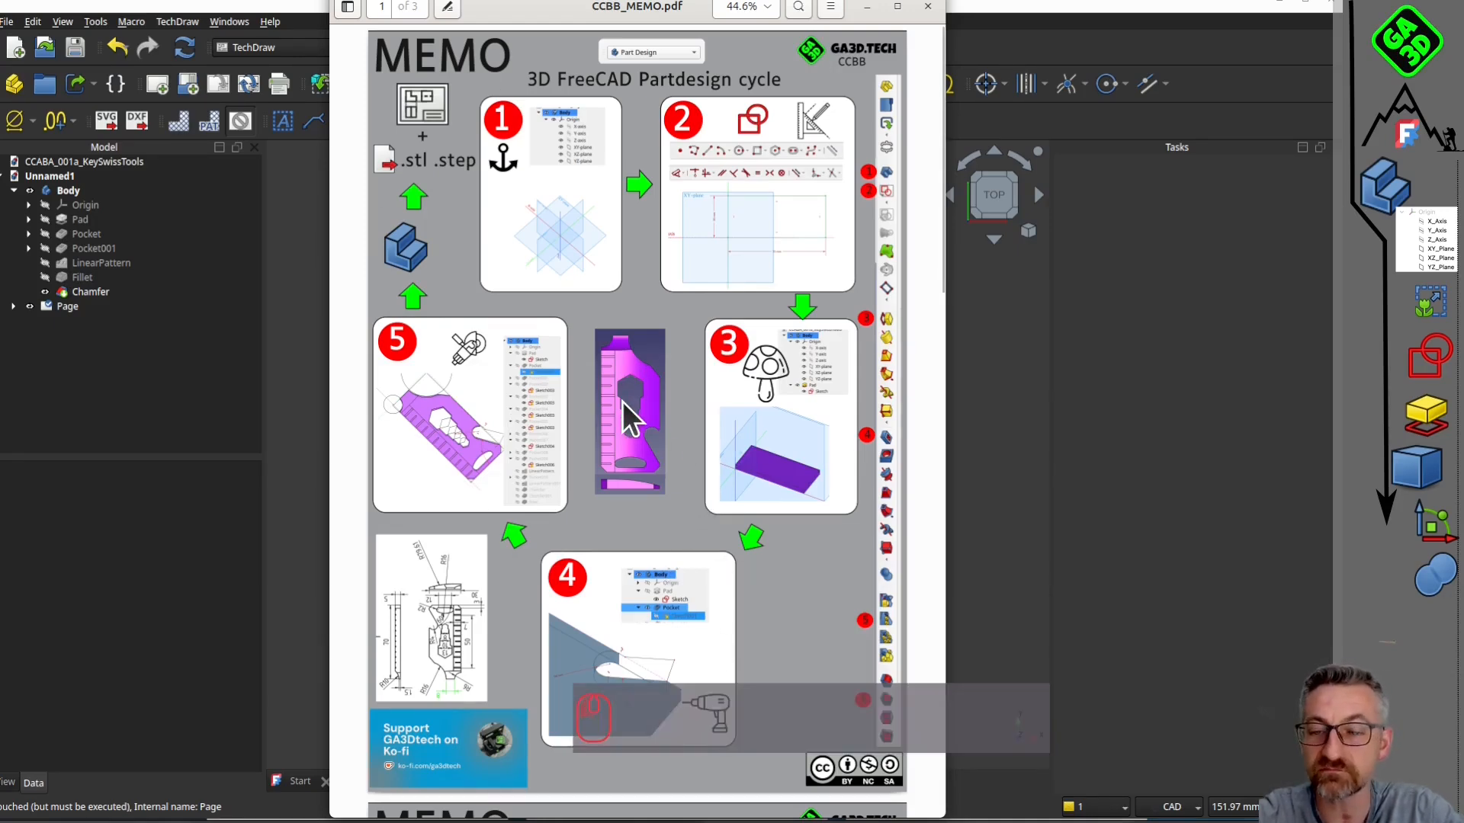
scroll(657, 430, "down", 5)
scroll(657, 434, "down", 4)
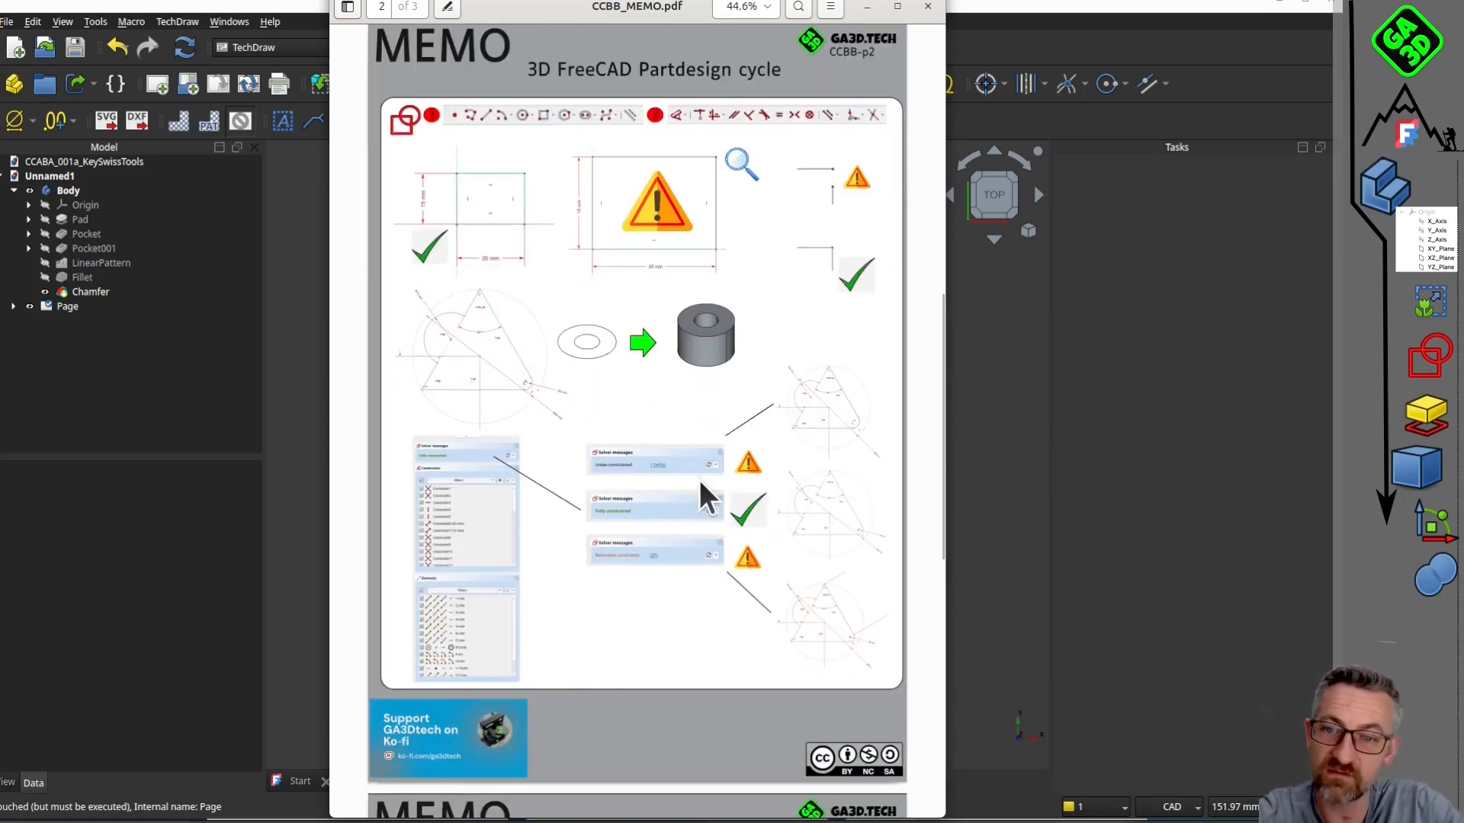
scroll(712, 447, "down", 6)
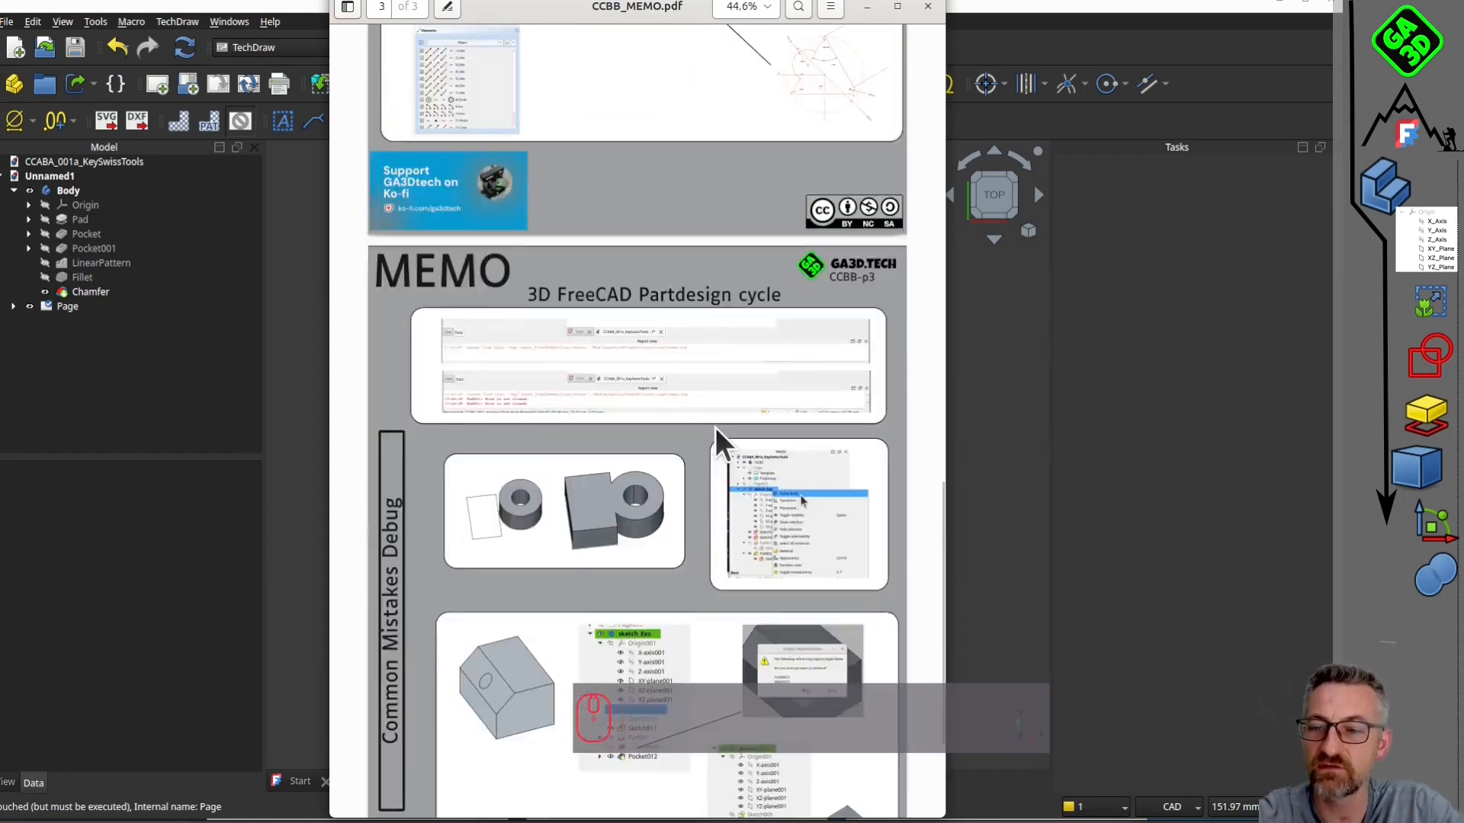
scroll(715, 430, "up", 6)
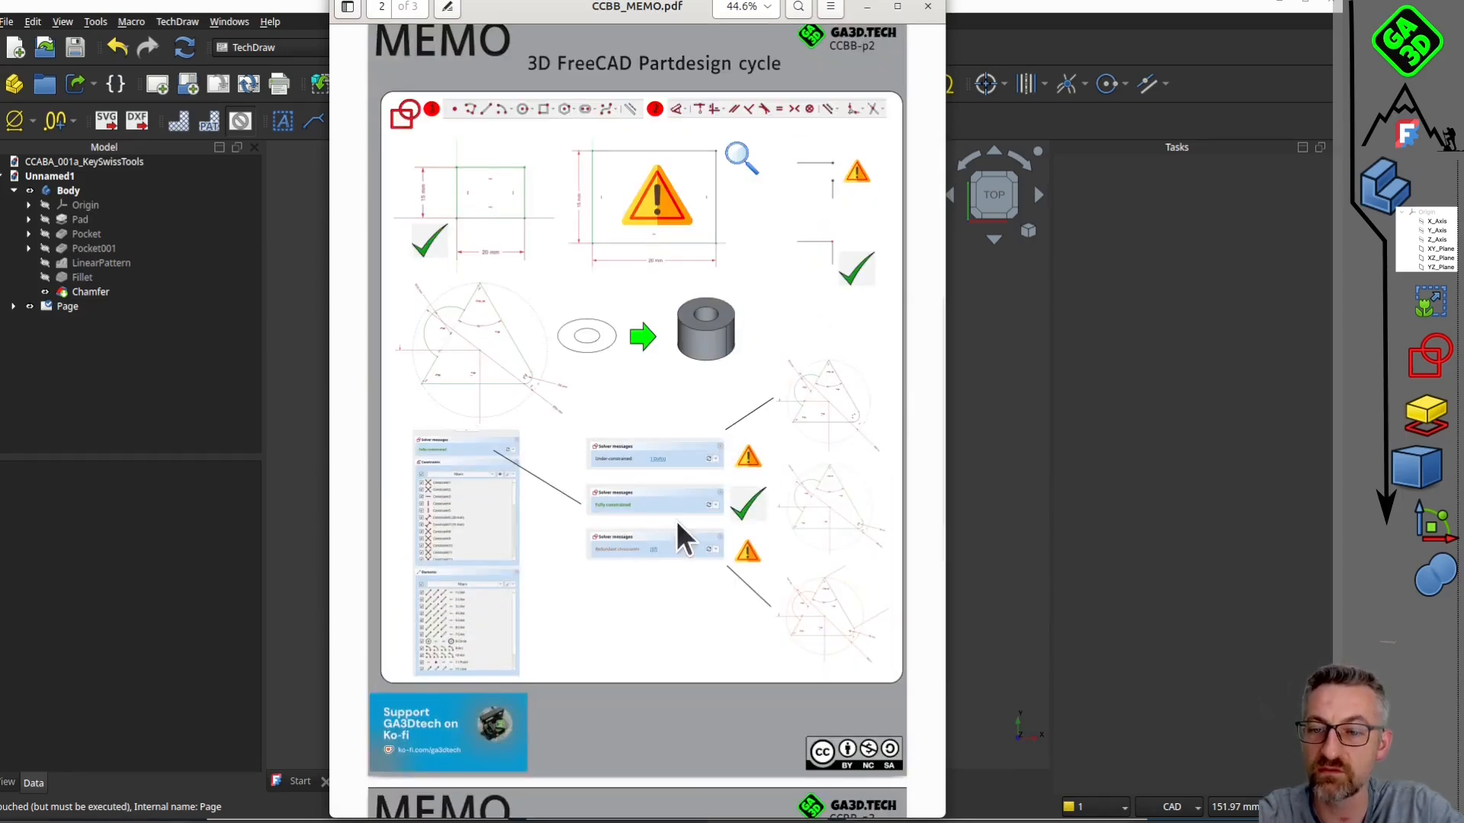
scroll(640, 560, "up", 5, "ctrl")
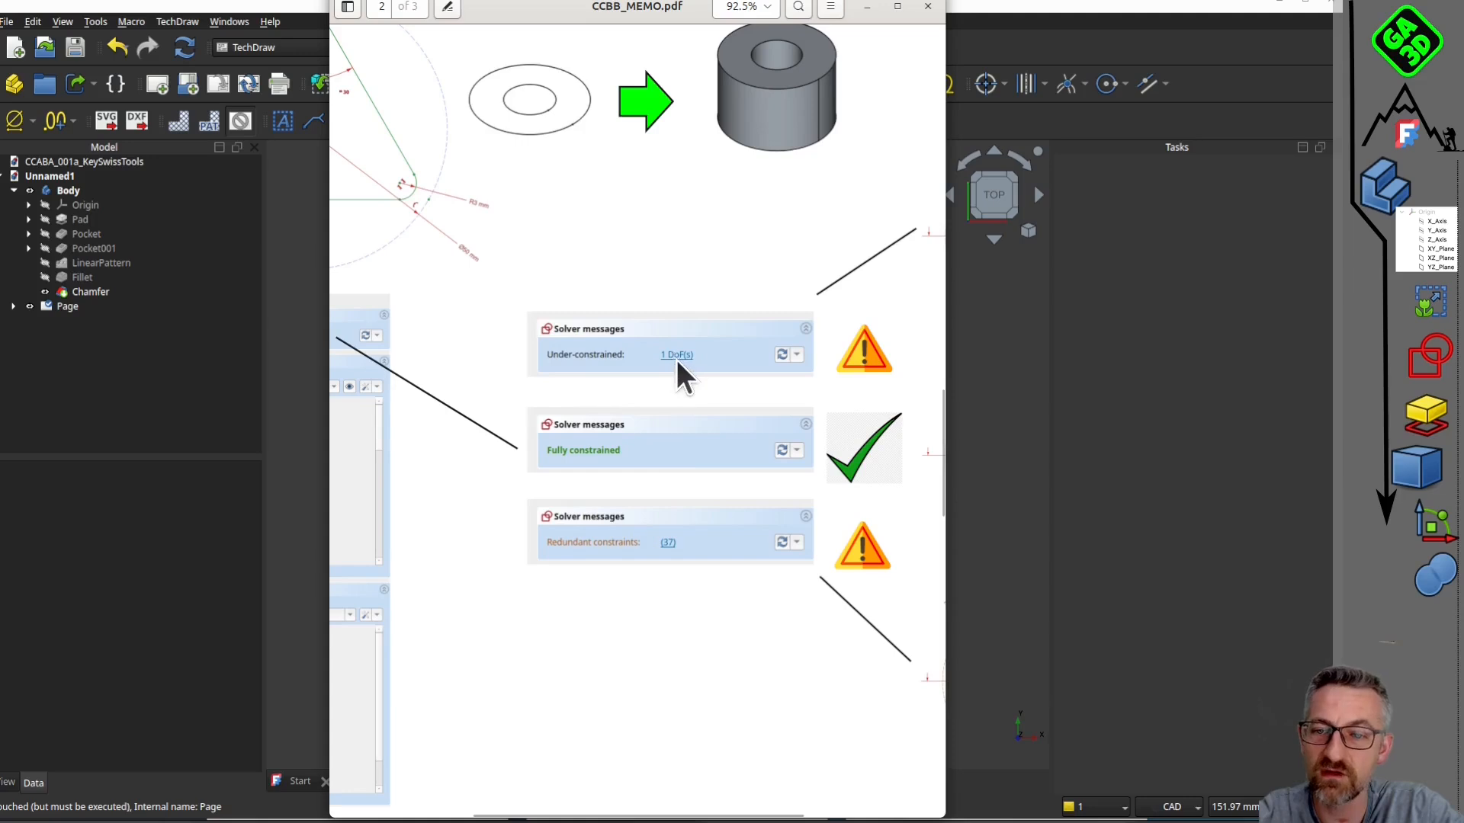
Examine the under-constrained, fully constrained and redundant solver message examples and their matching sketches on page 2 of the memo.
scroll(636, 376, "down", 2, "ctrl")
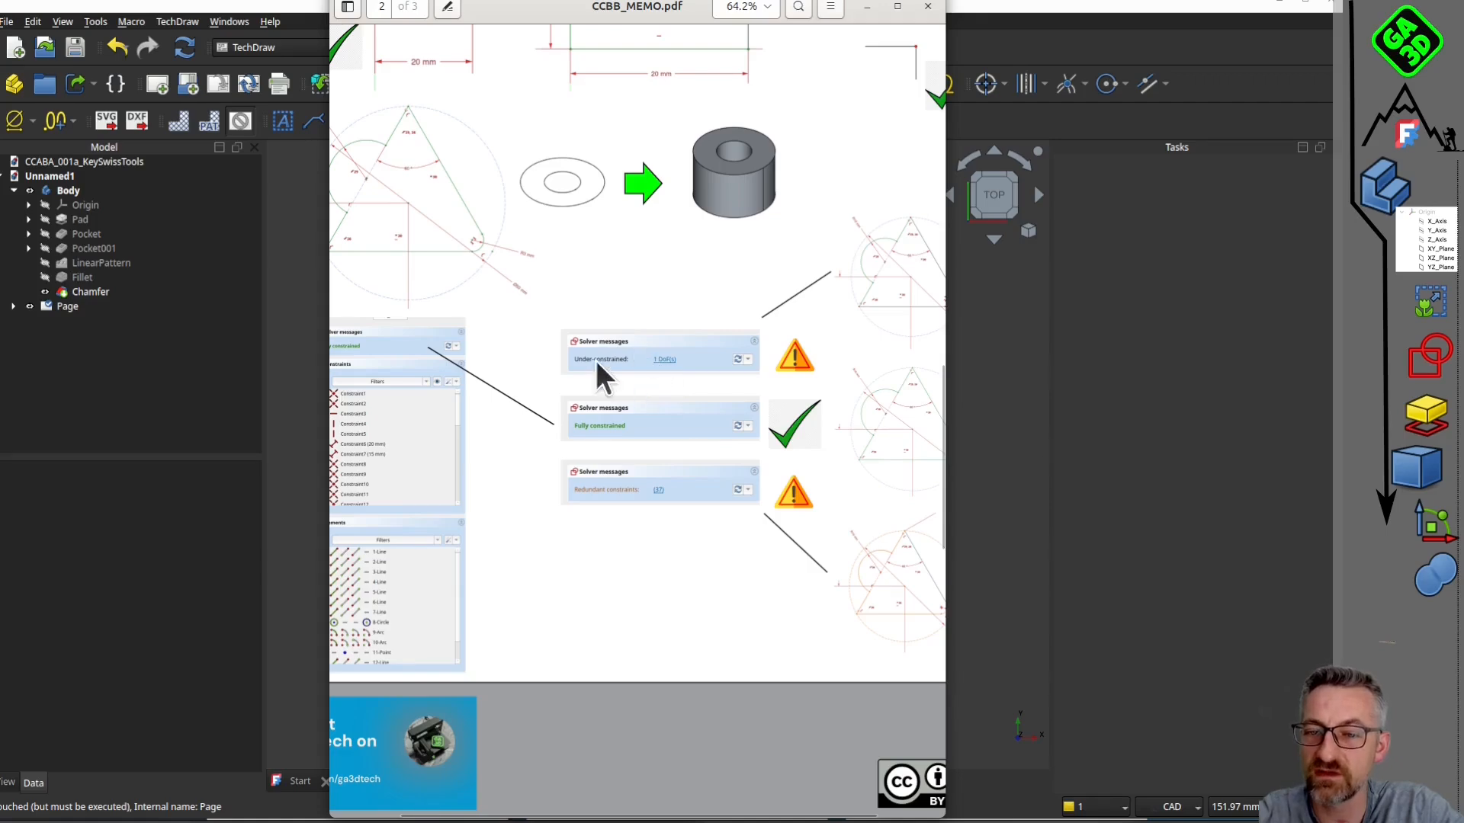
scroll(614, 414, "down", 1, "ctrl")
scroll(614, 414, "up", 3, "ctrl")
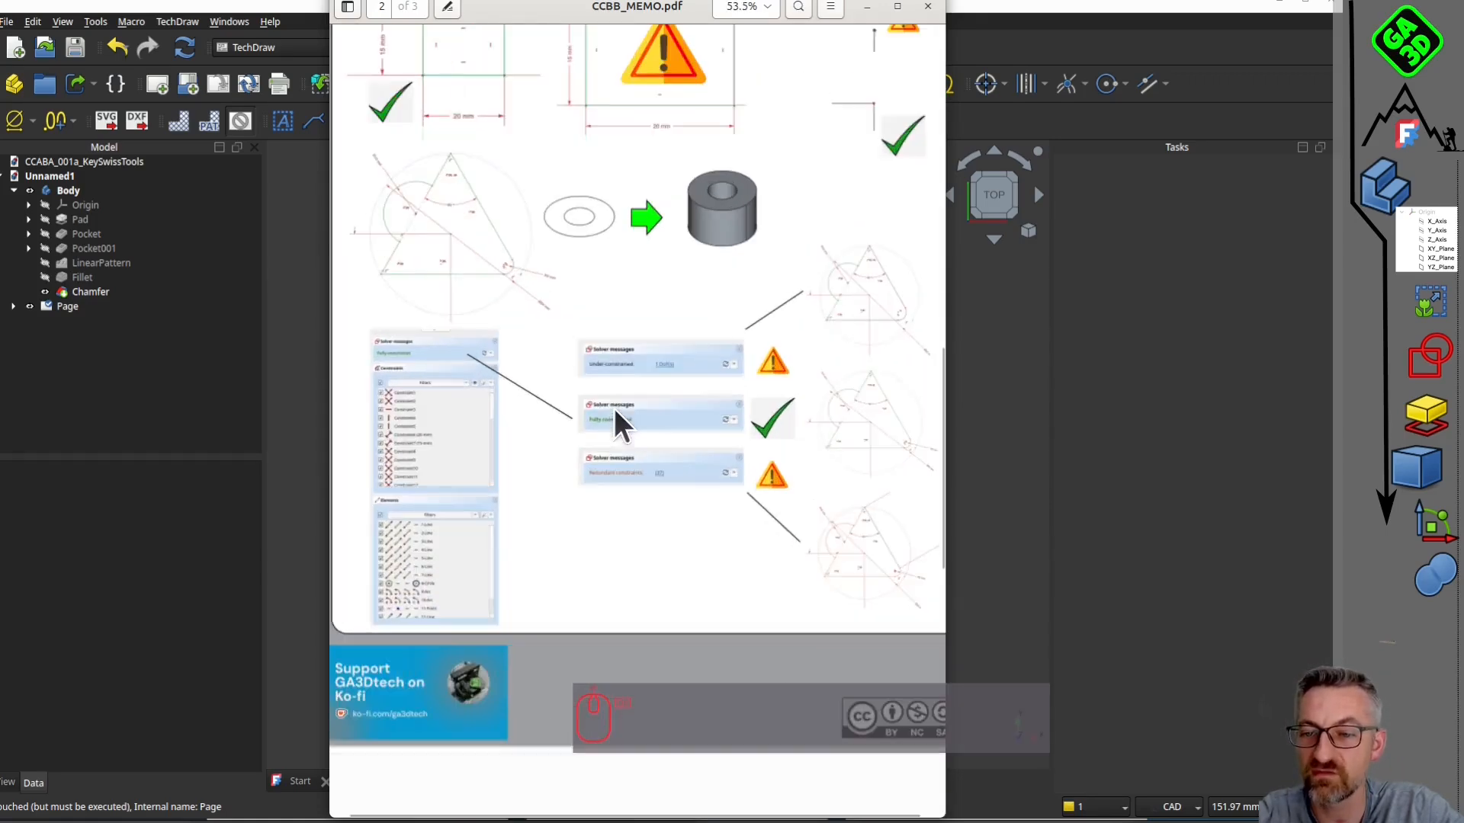
scroll(645, 457, "up", 1, "ctrl")
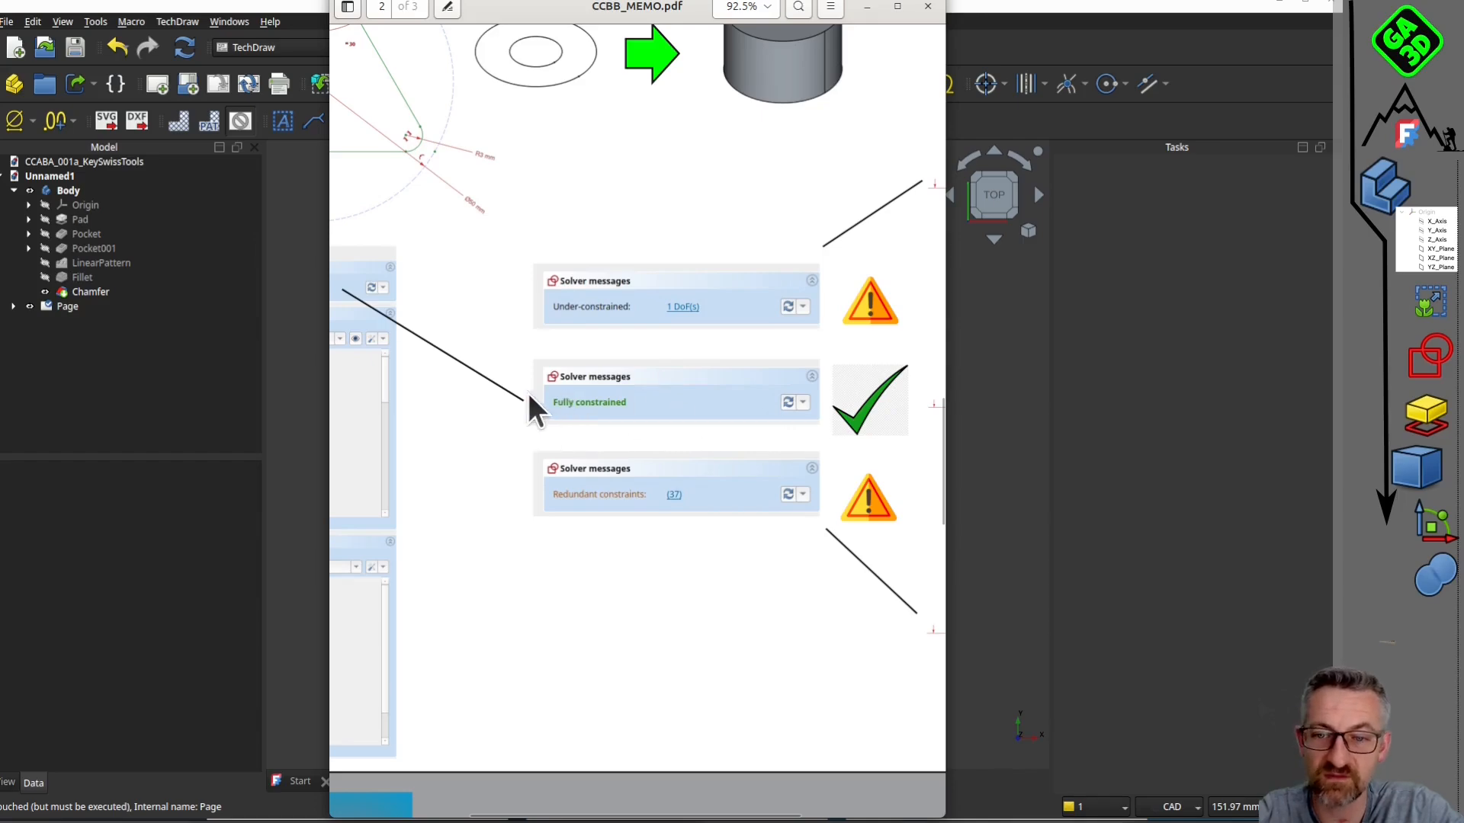
scroll(705, 443, "down", 3, "ctrl")
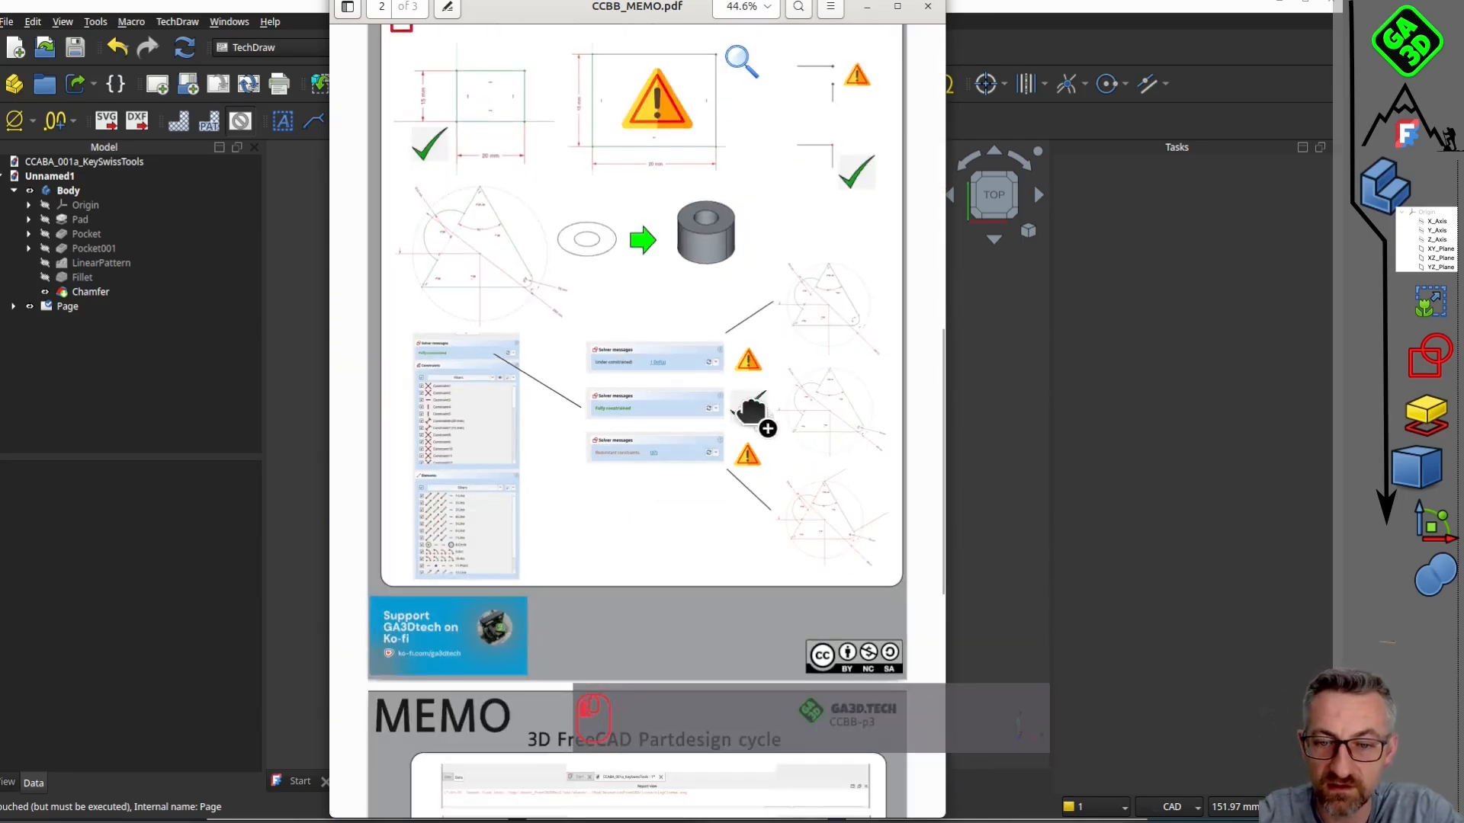
scroll(869, 411, "up", 5, "ctrl")
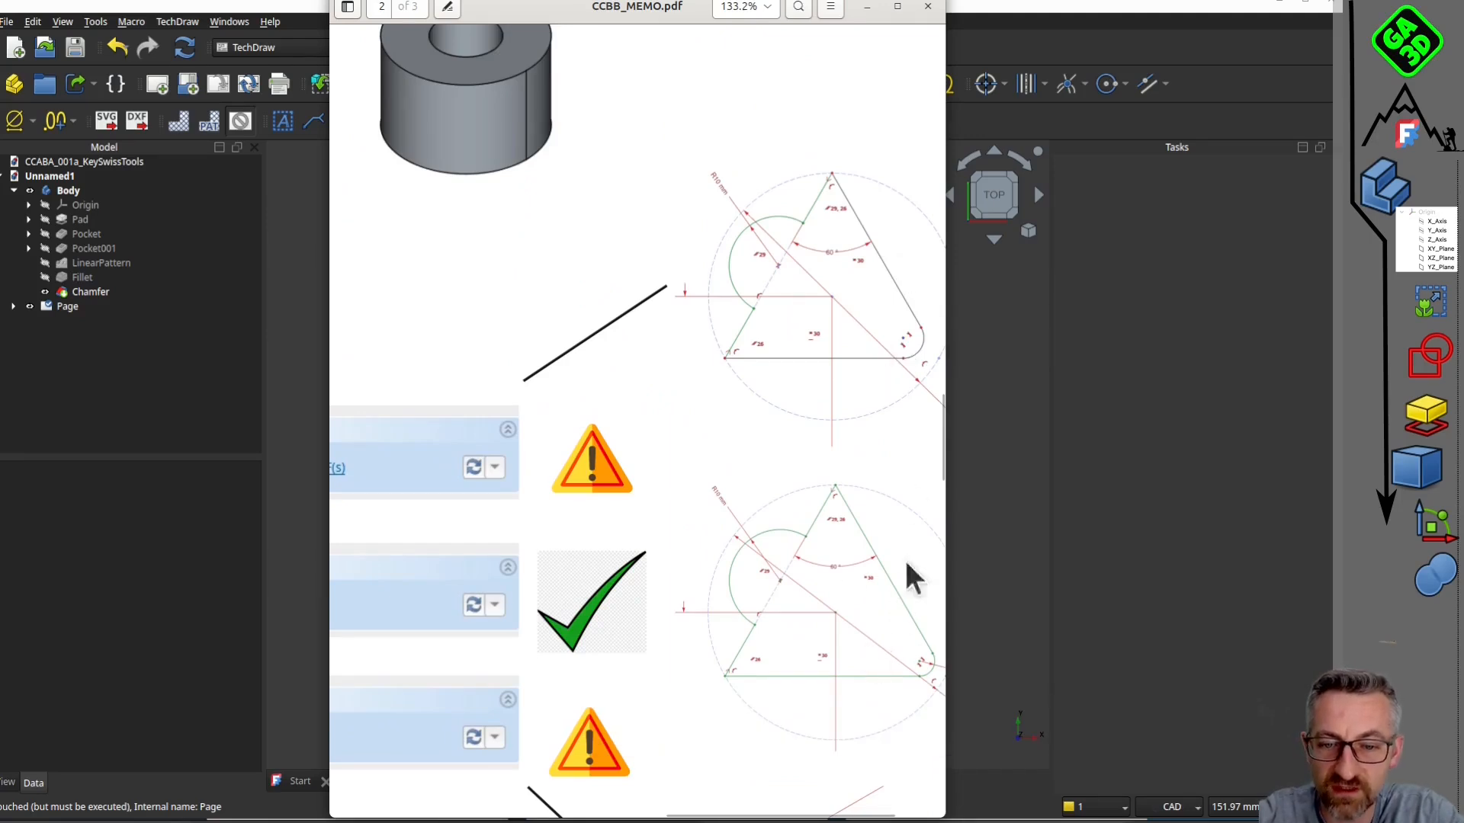
scroll(796, 543, "down", 5)
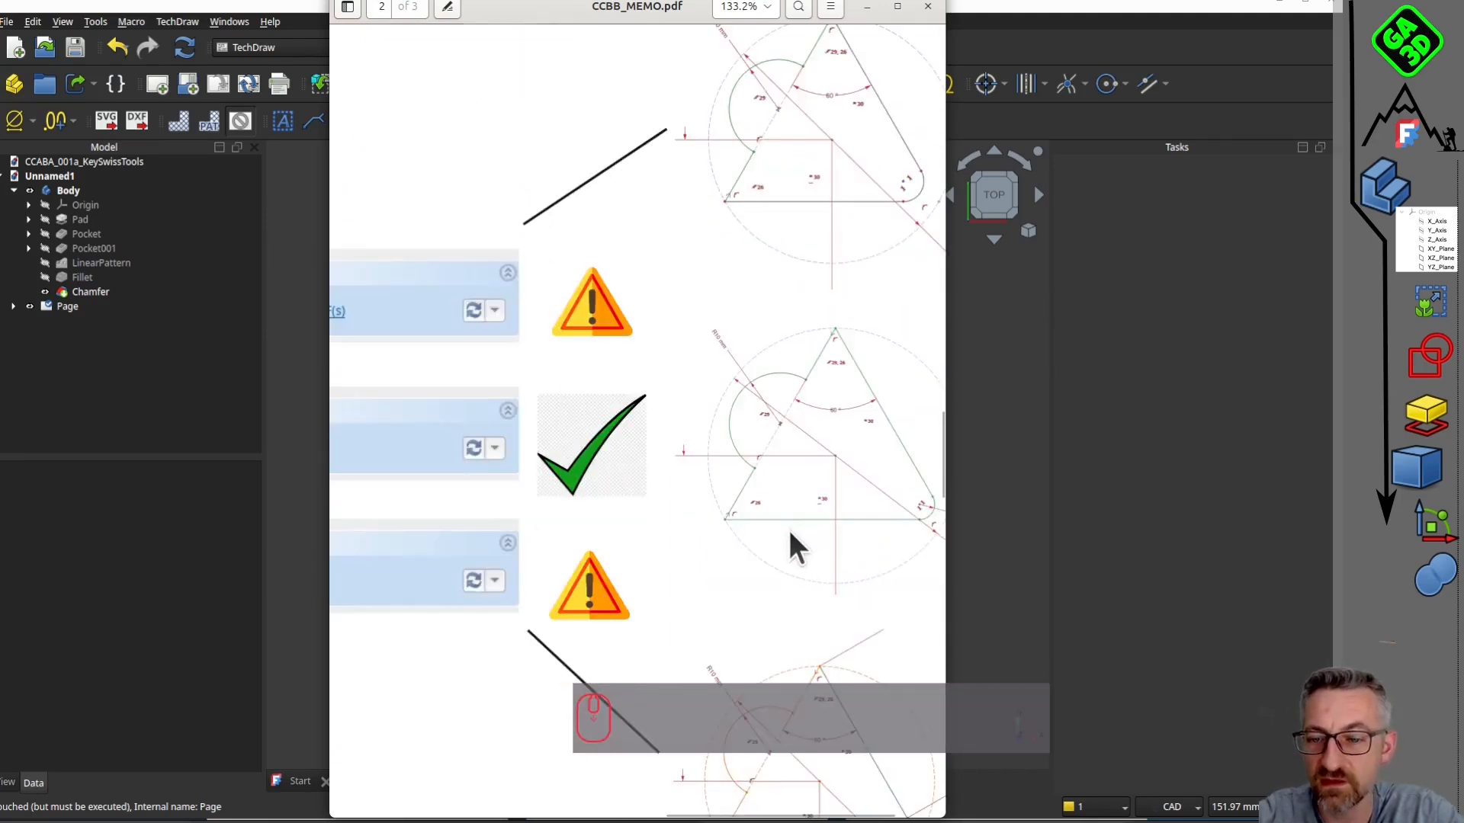
scroll(610, 492, "down", 3, "ctrl")
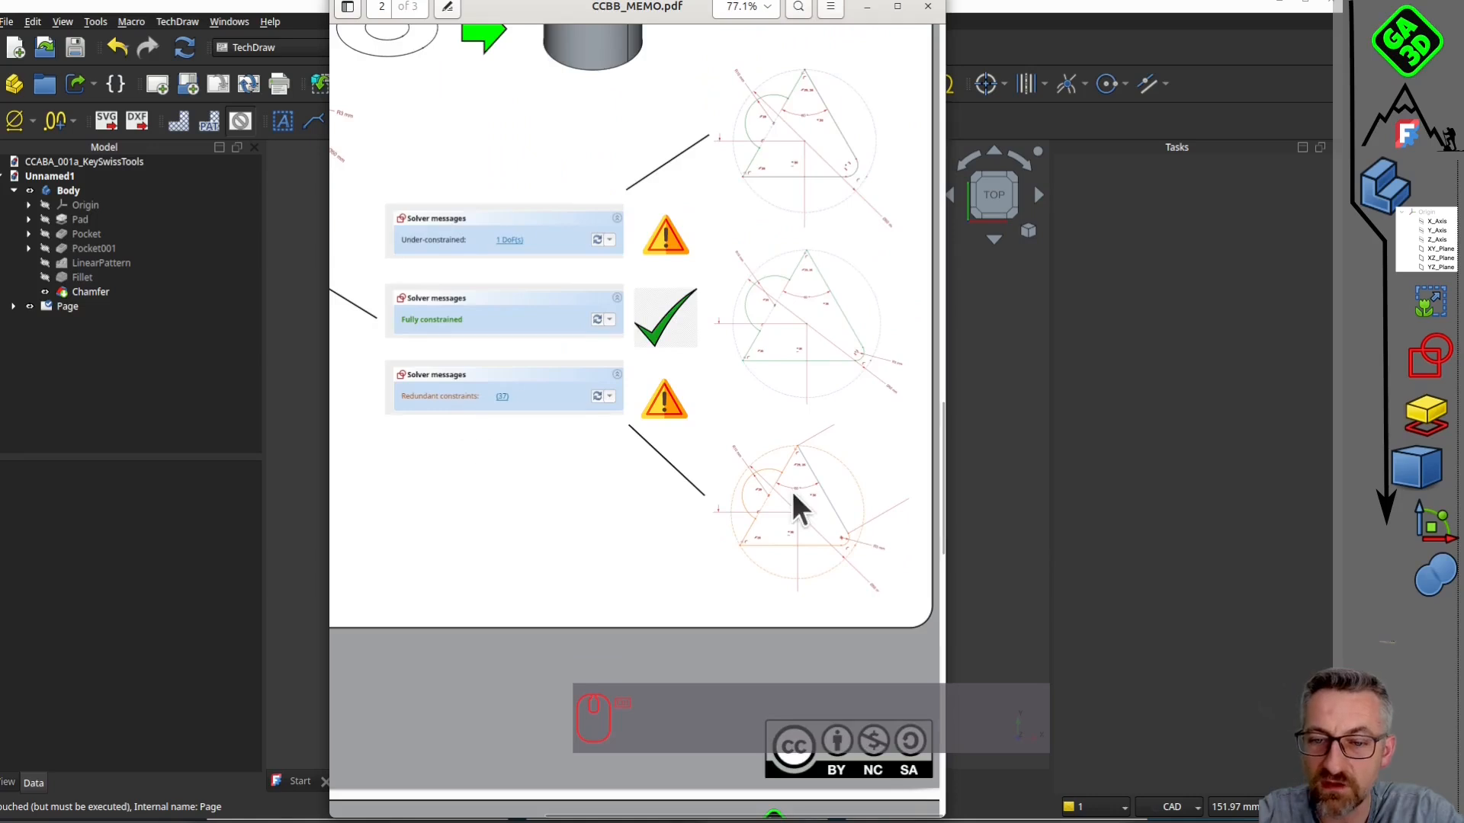
scroll(796, 507, "up", 1, "ctrl")
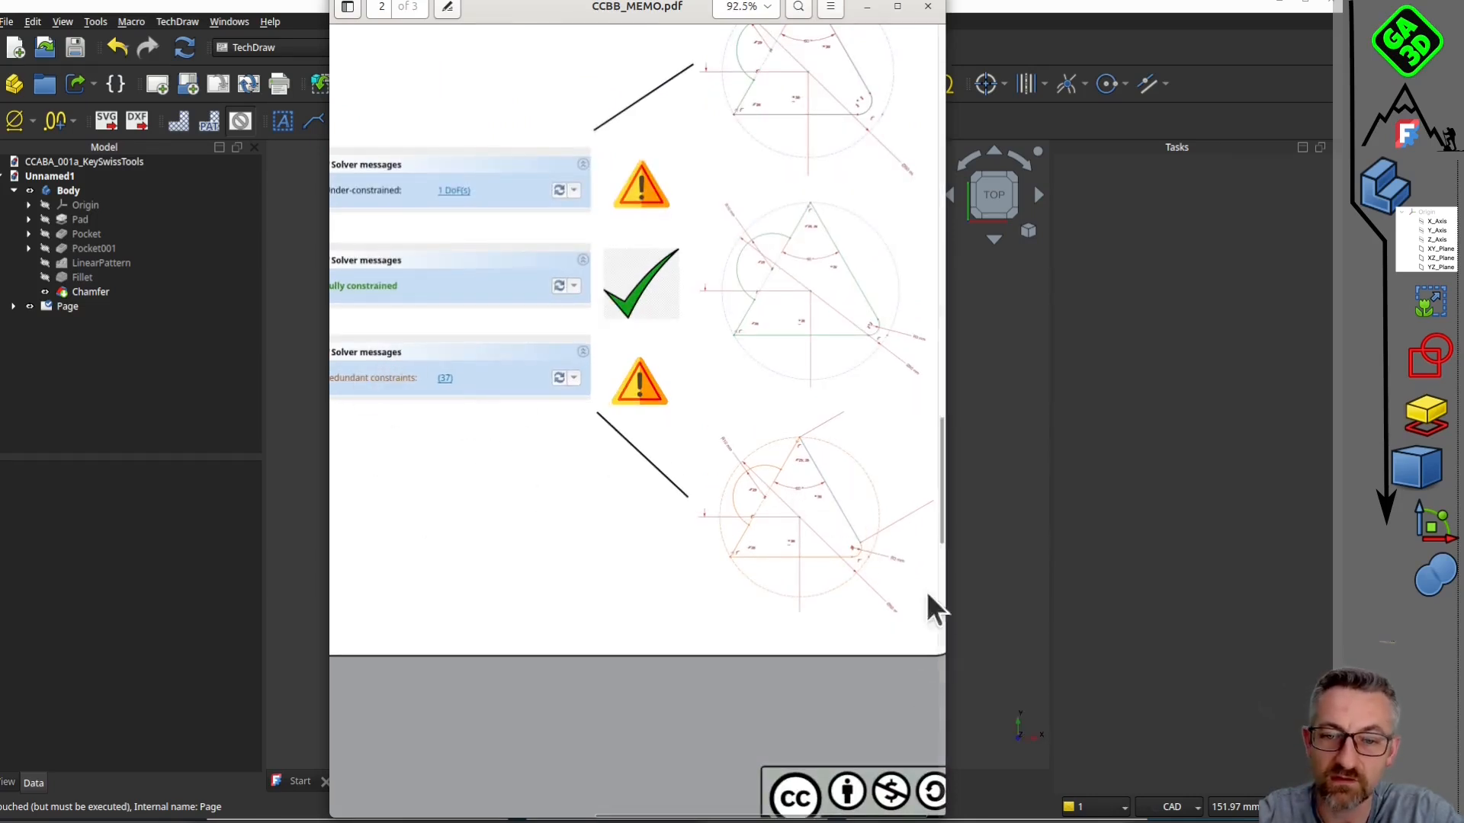
scroll(856, 546, "up", 4, "ctrl")
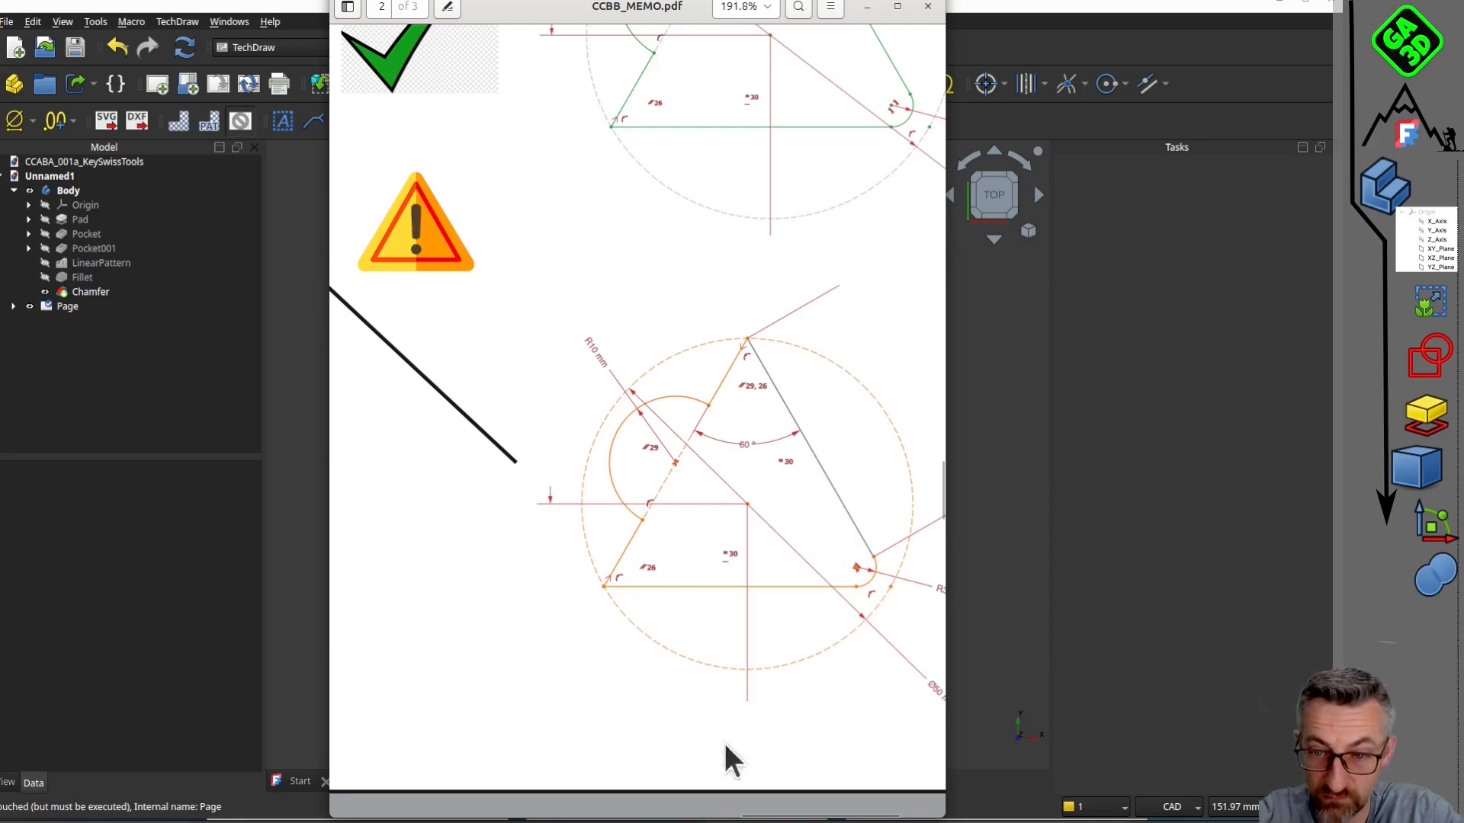
scroll(748, 473, "down", 4, "ctrl")
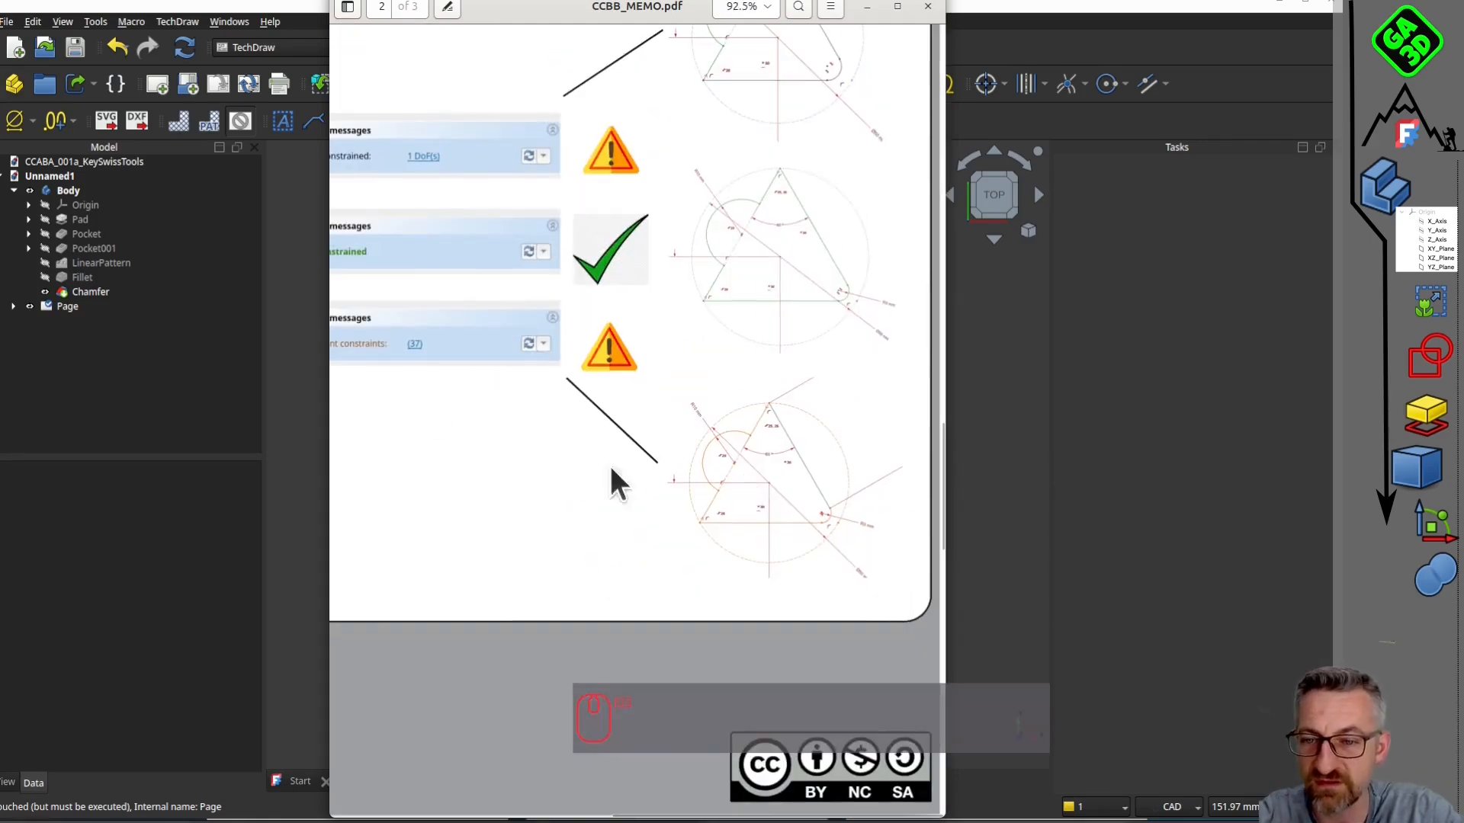
scroll(447, 411, "down", 1, "ctrl")
scroll(473, 305, "down", 2, "ctrl")
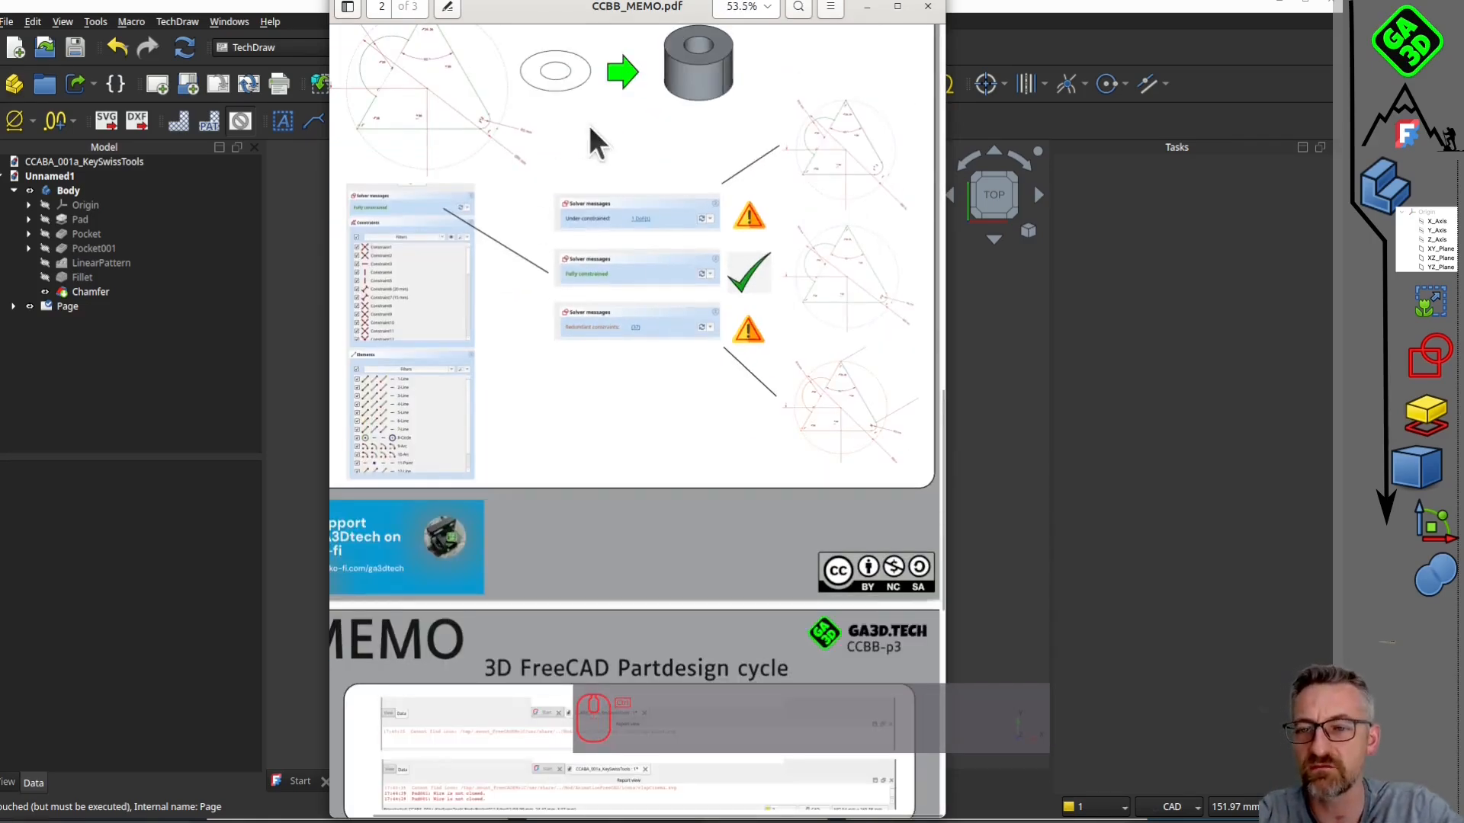
Look over page 2 of the memo again and examine the two-circle profile beside its extruded ring.
scroll(662, 227, "up", 3)
scroll(728, 565, "up", 1, "ctrl")
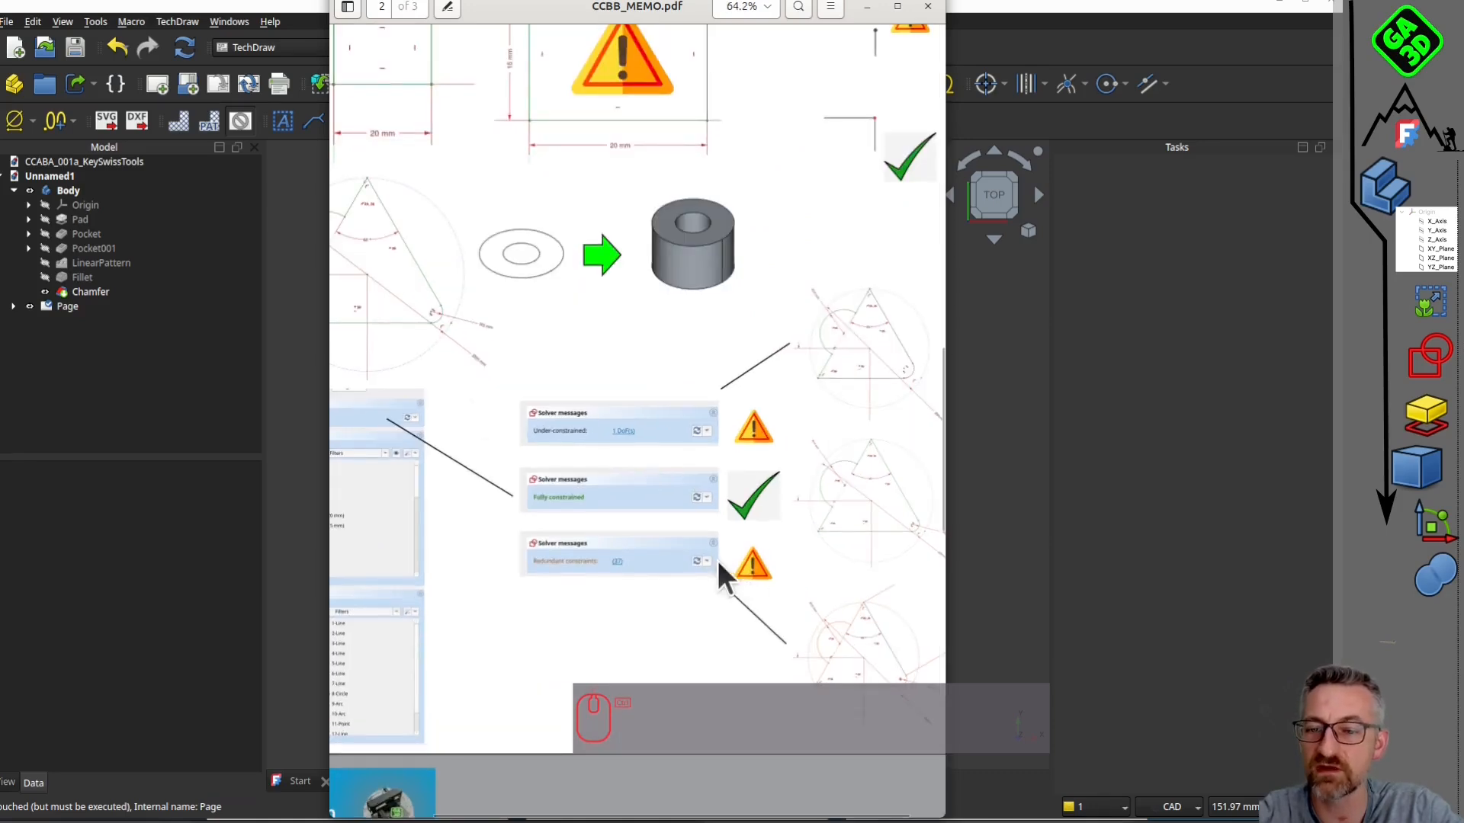
scroll(764, 511, "down", 2)
scroll(561, 423, "down", 1)
scroll(707, 482, "up", 4)
scroll(708, 481, "down", 2, "ctrl")
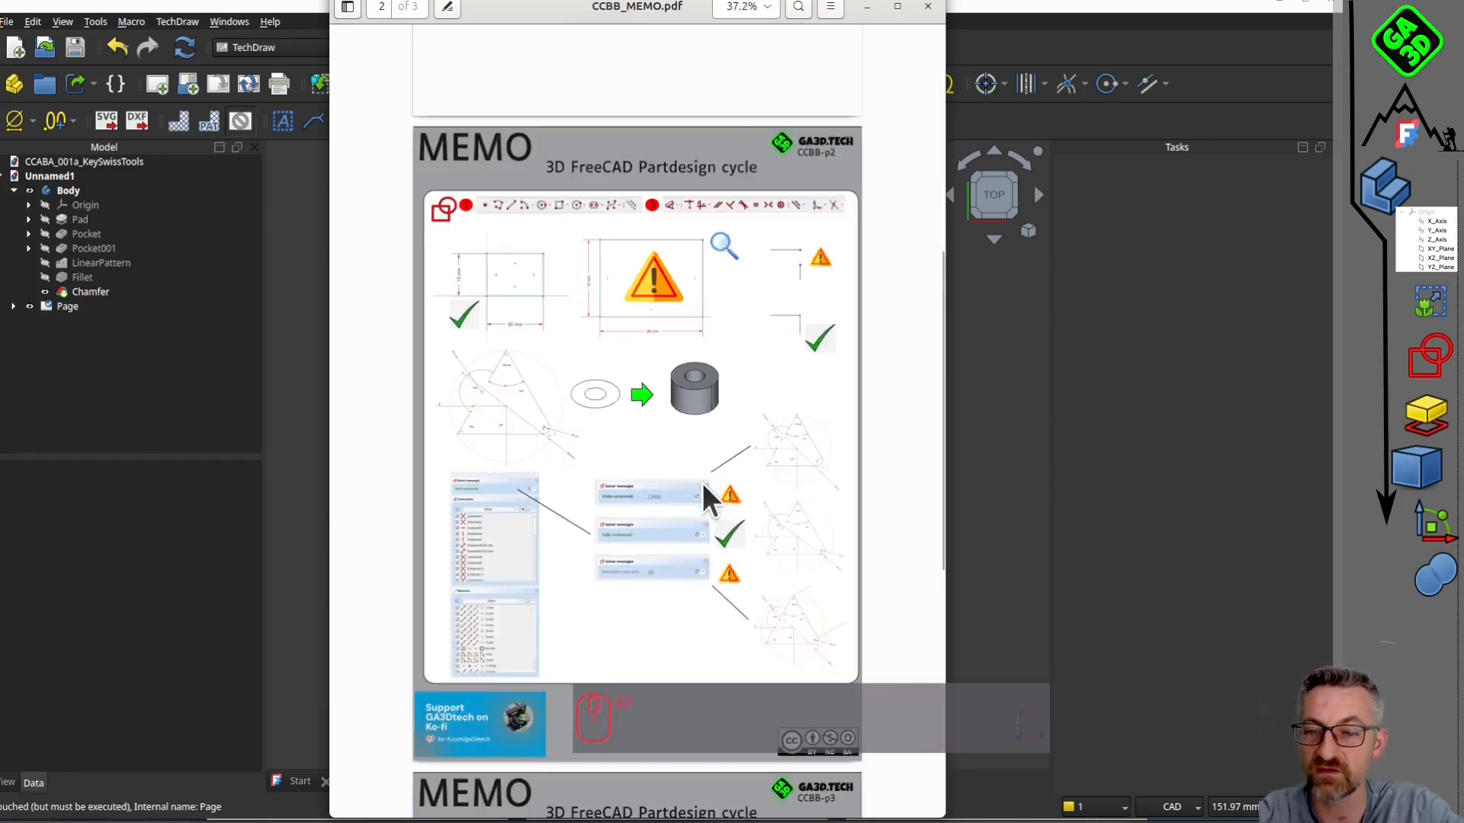
scroll(673, 340, "up", 4, "ctrl")
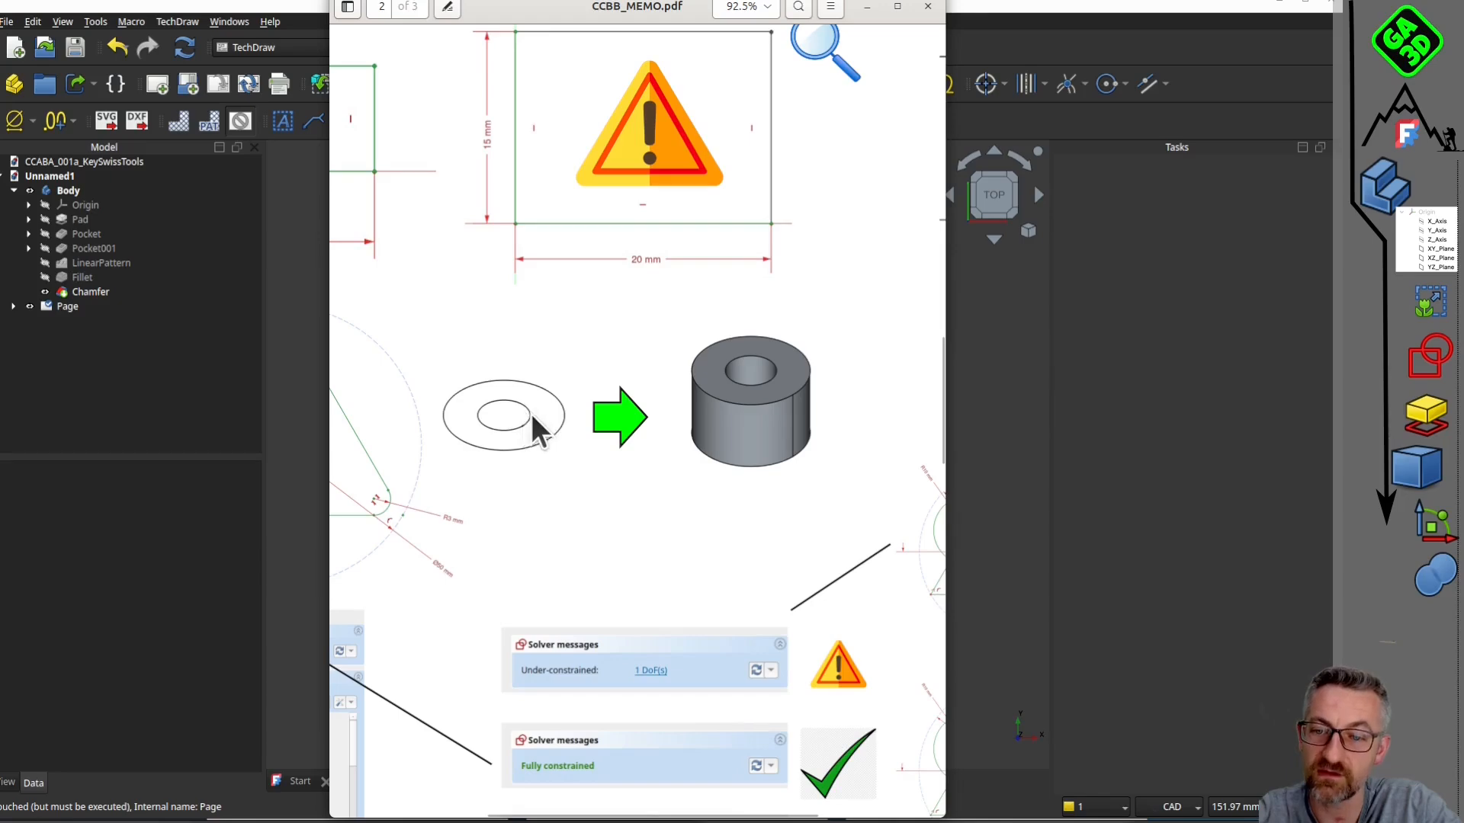
scroll(717, 349, "down", 3)
scroll(716, 349, "down", 5, "ctrl")
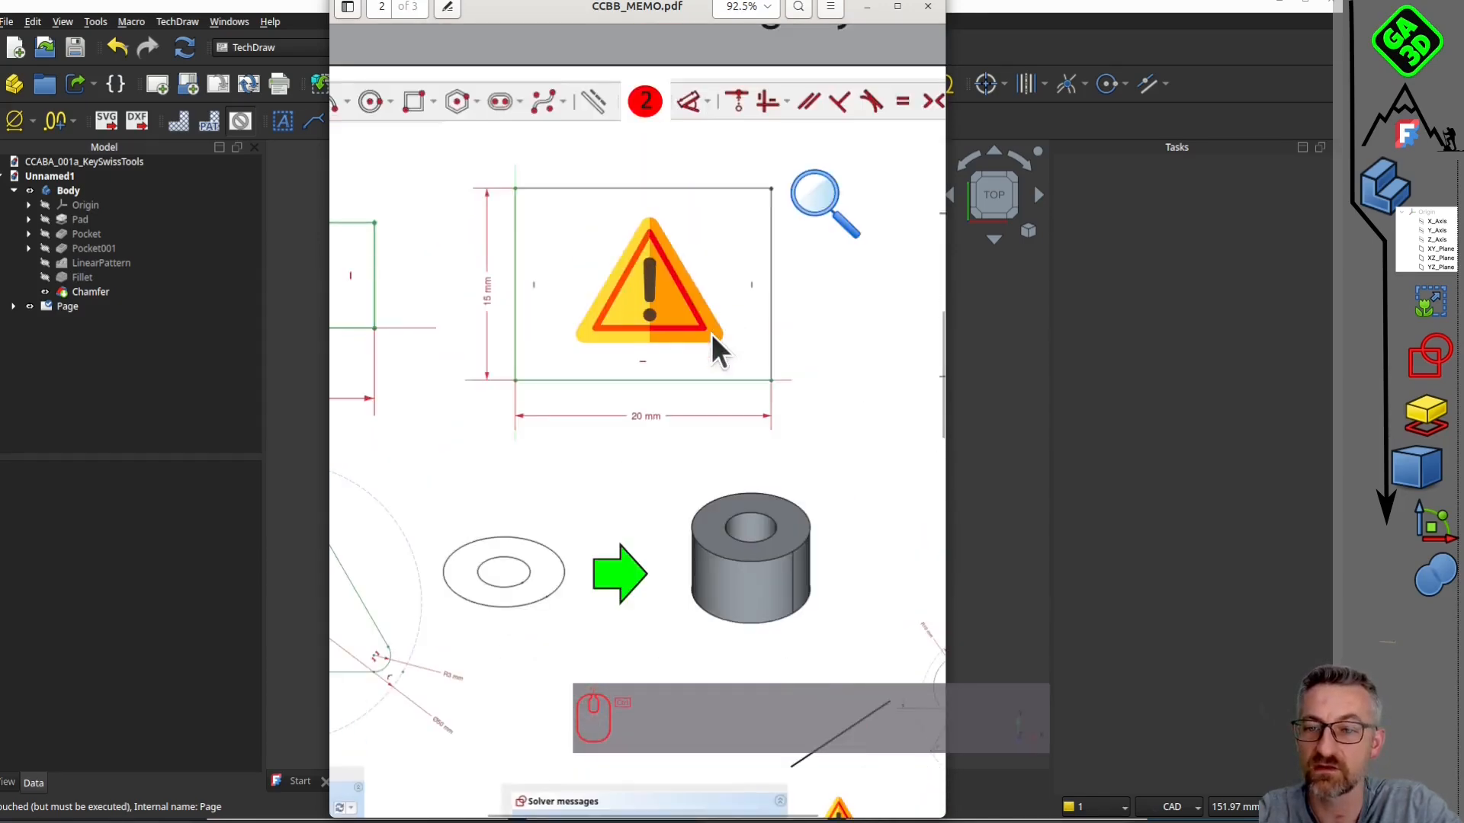
Examine the warning-marked rectangle sketch and its enlarged open and joined corner examples on page 2.
scroll(801, 268, "up", 2, "ctrl")
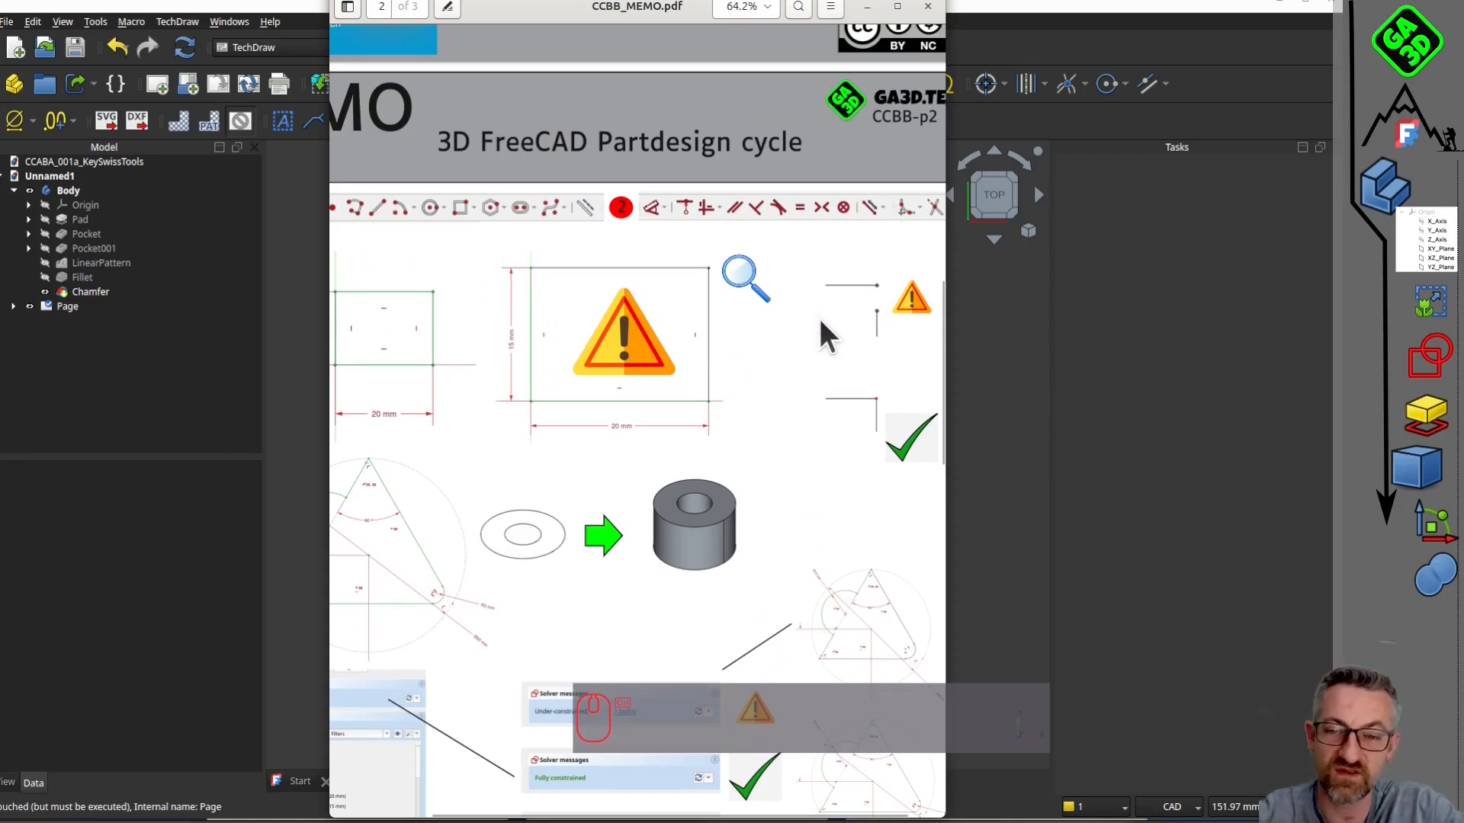
scroll(716, 267, "up", 2, "ctrl")
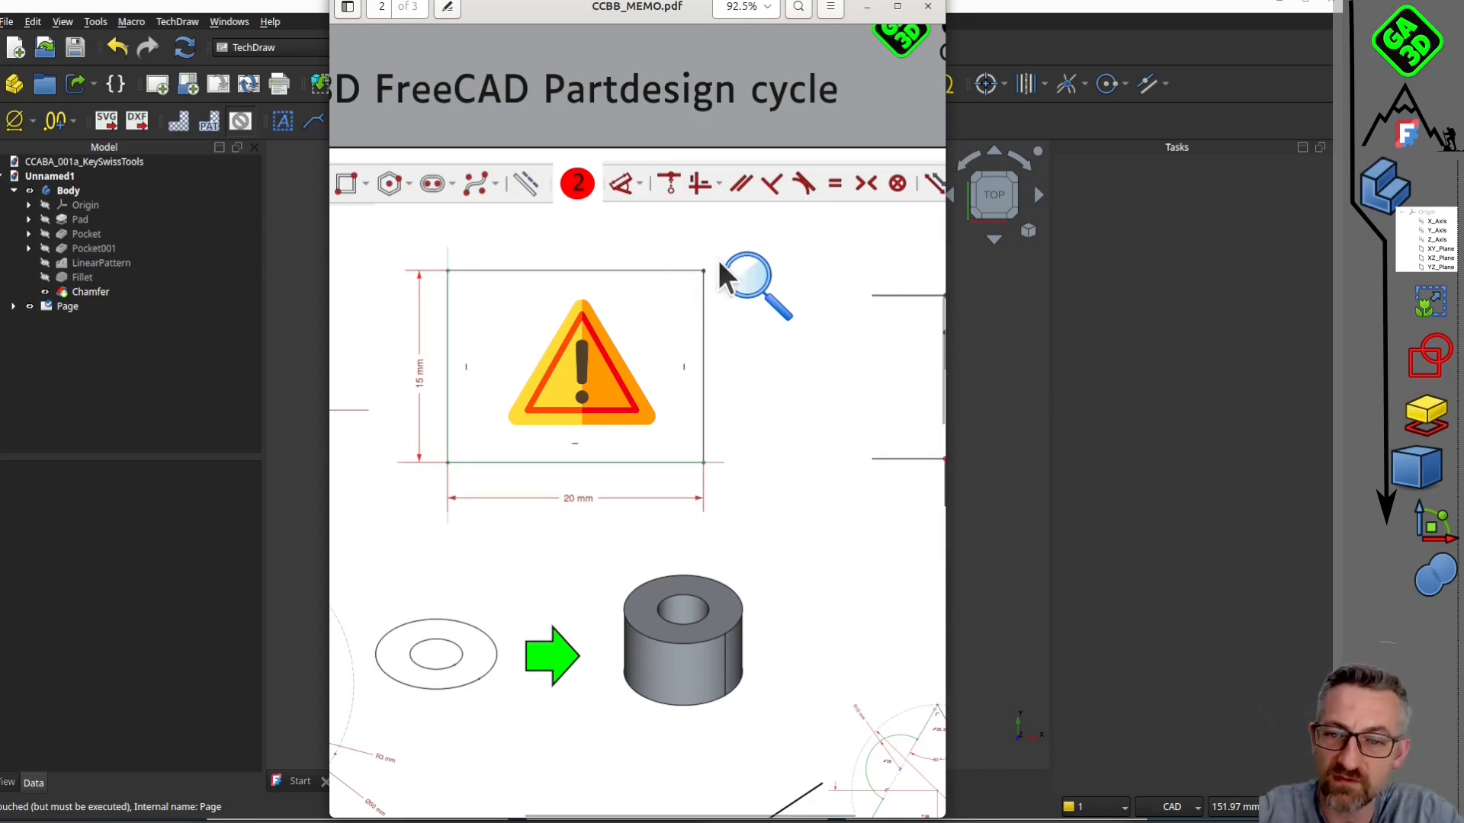
scroll(720, 264, "up", 2, "ctrl")
scroll(855, 305, "down", 3, "ctrl")
scroll(892, 303, "up", 3, "ctrl")
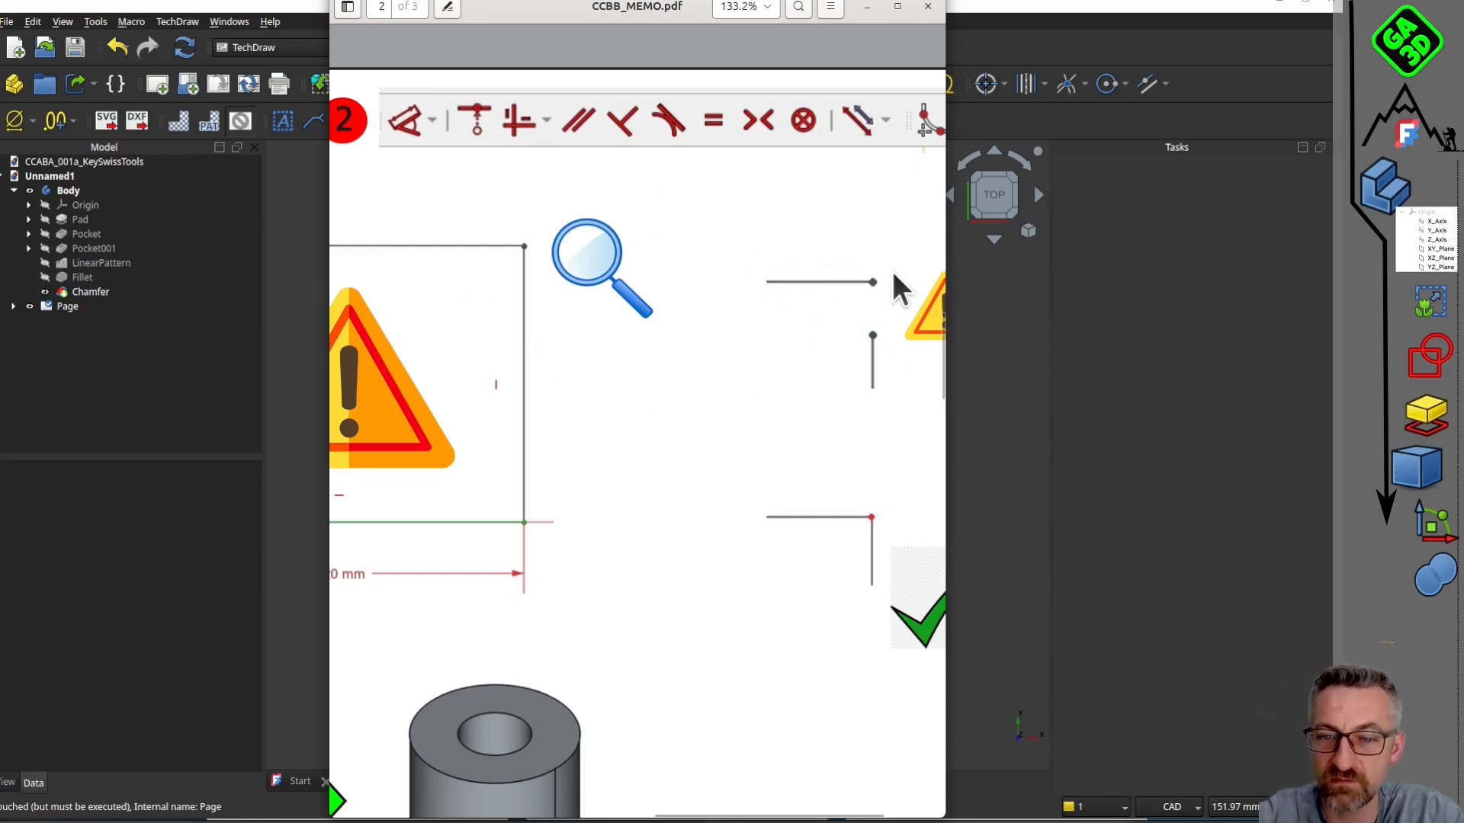
scroll(866, 309, "down", 1, "ctrl")
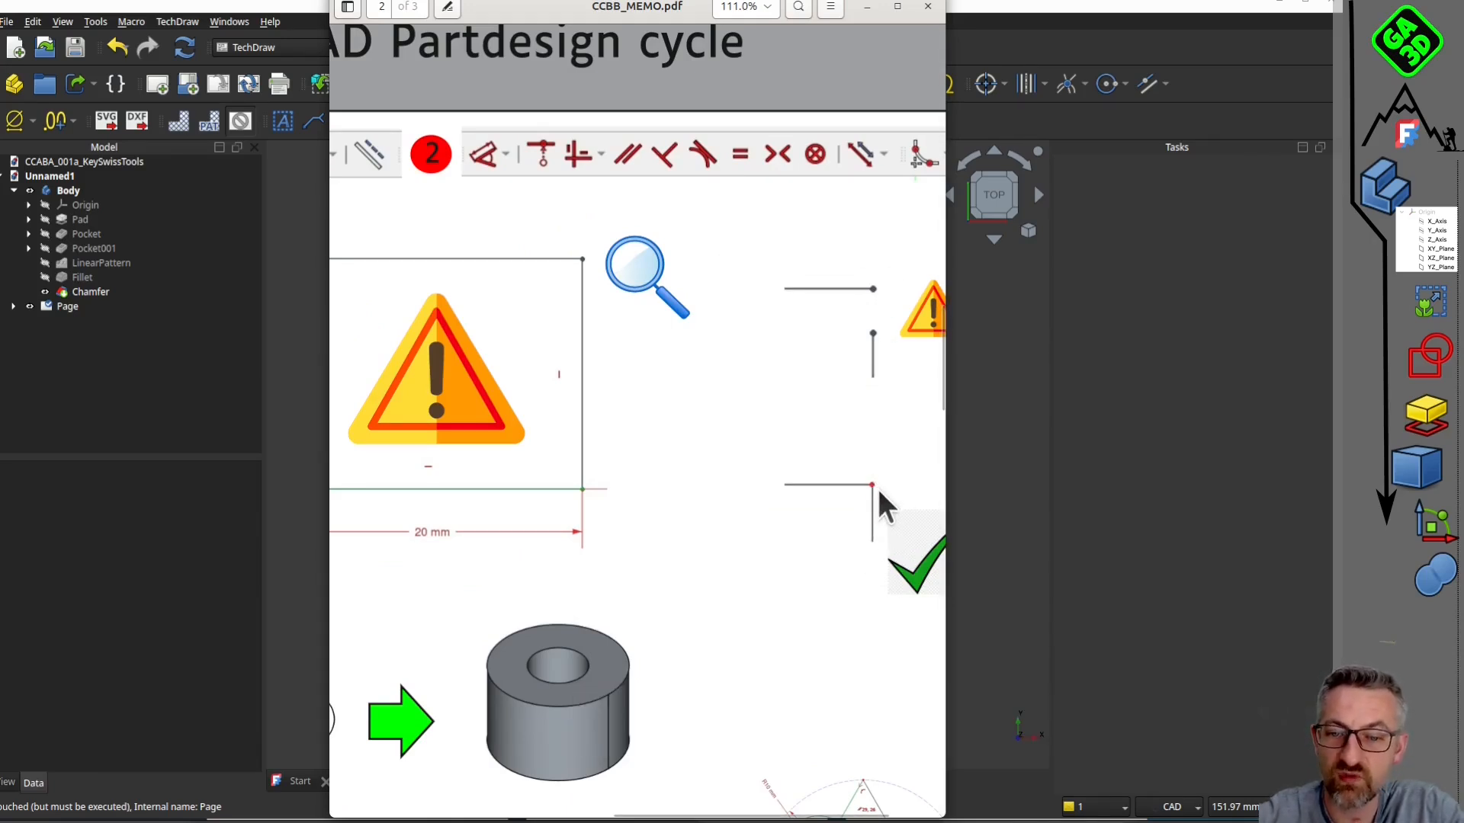
scroll(877, 488, "down", 3, "ctrl")
Return to FreeCAD, create a new document and add a body in the Part Design workbench.
left_click(977, 428)
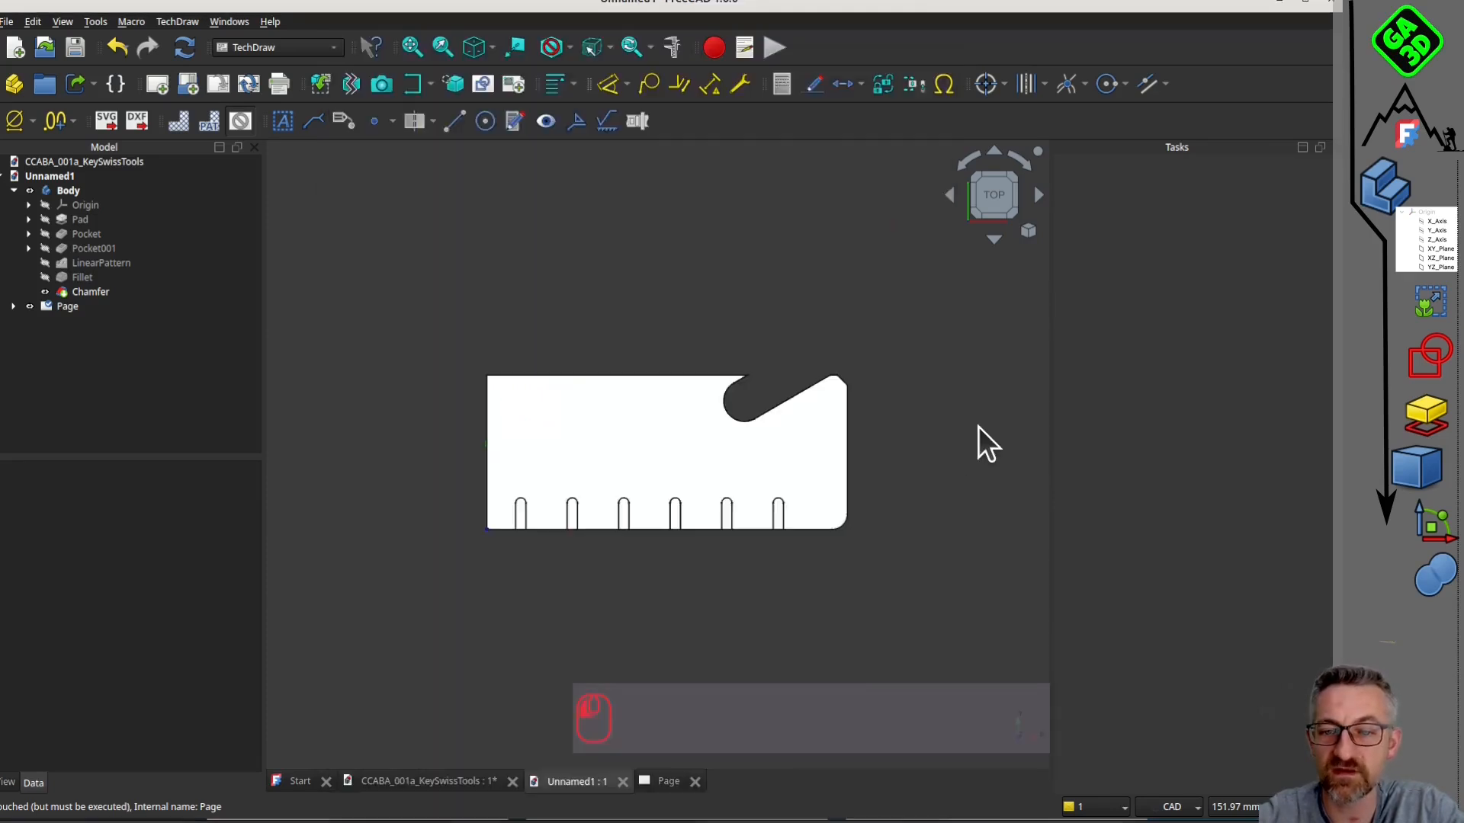
left_click(16, 45)
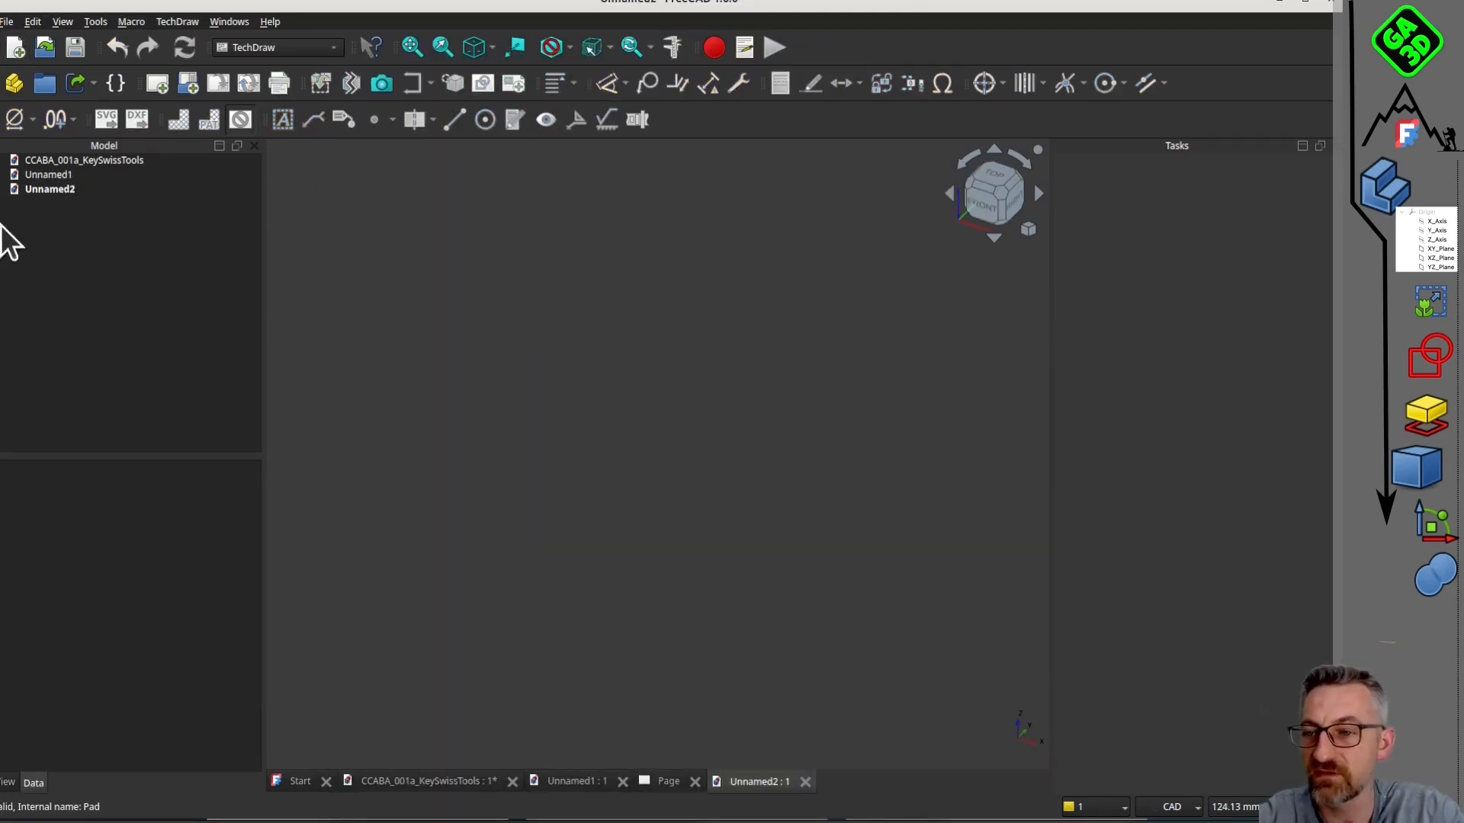
left_click(318, 47)
left_click(284, 329)
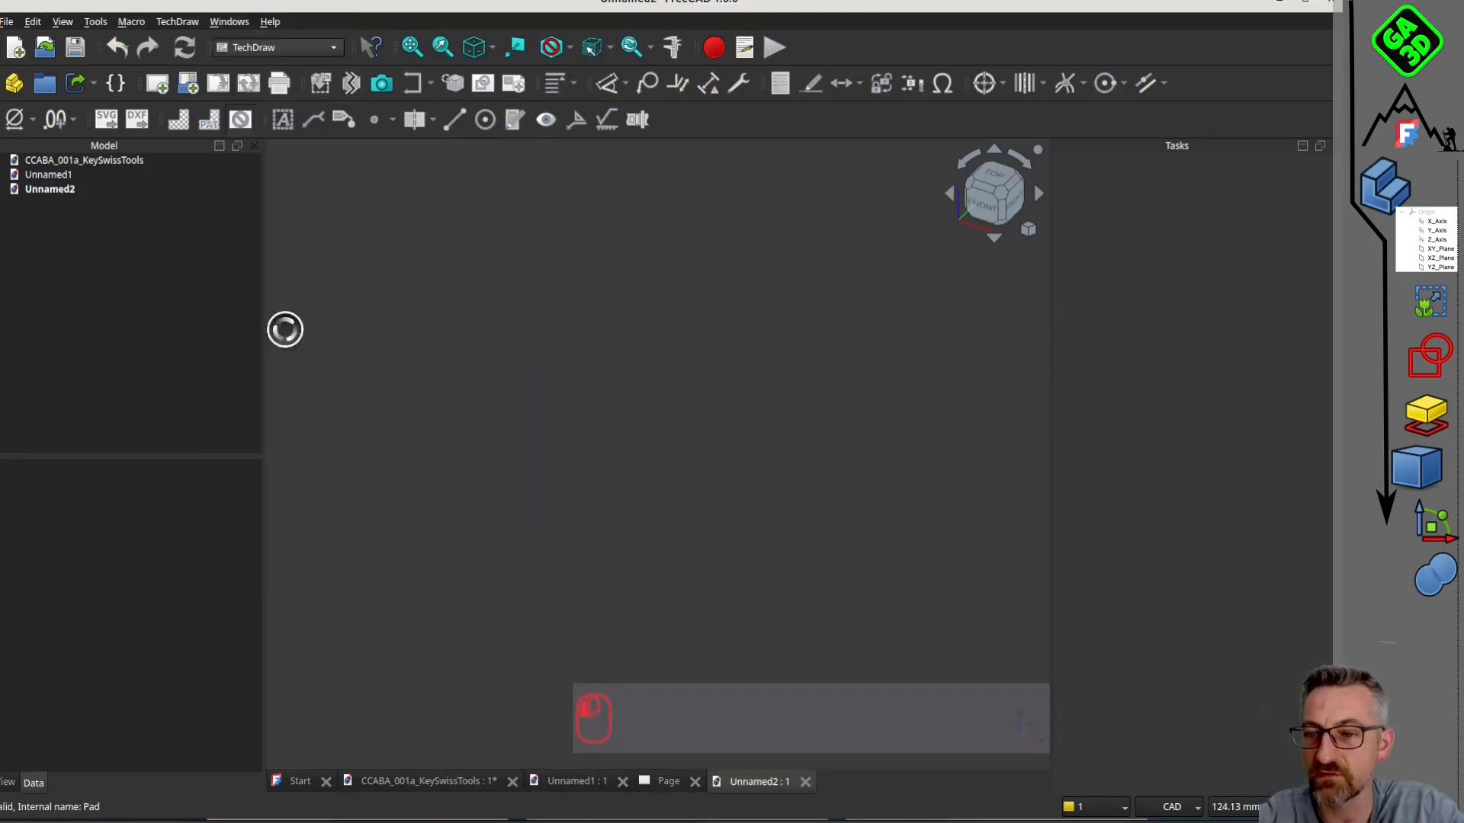
left_click(105, 125)
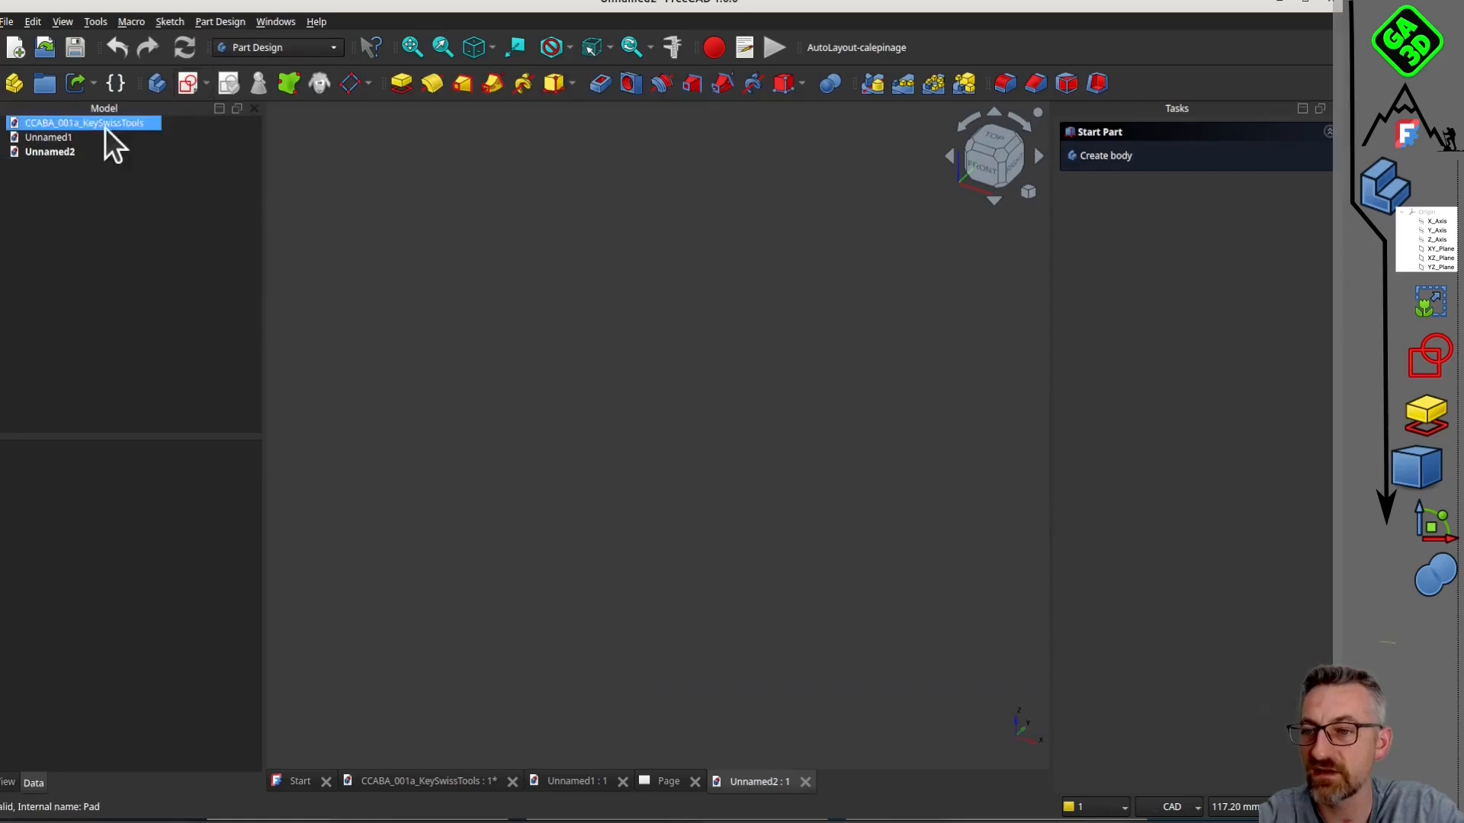
left_click(157, 84)
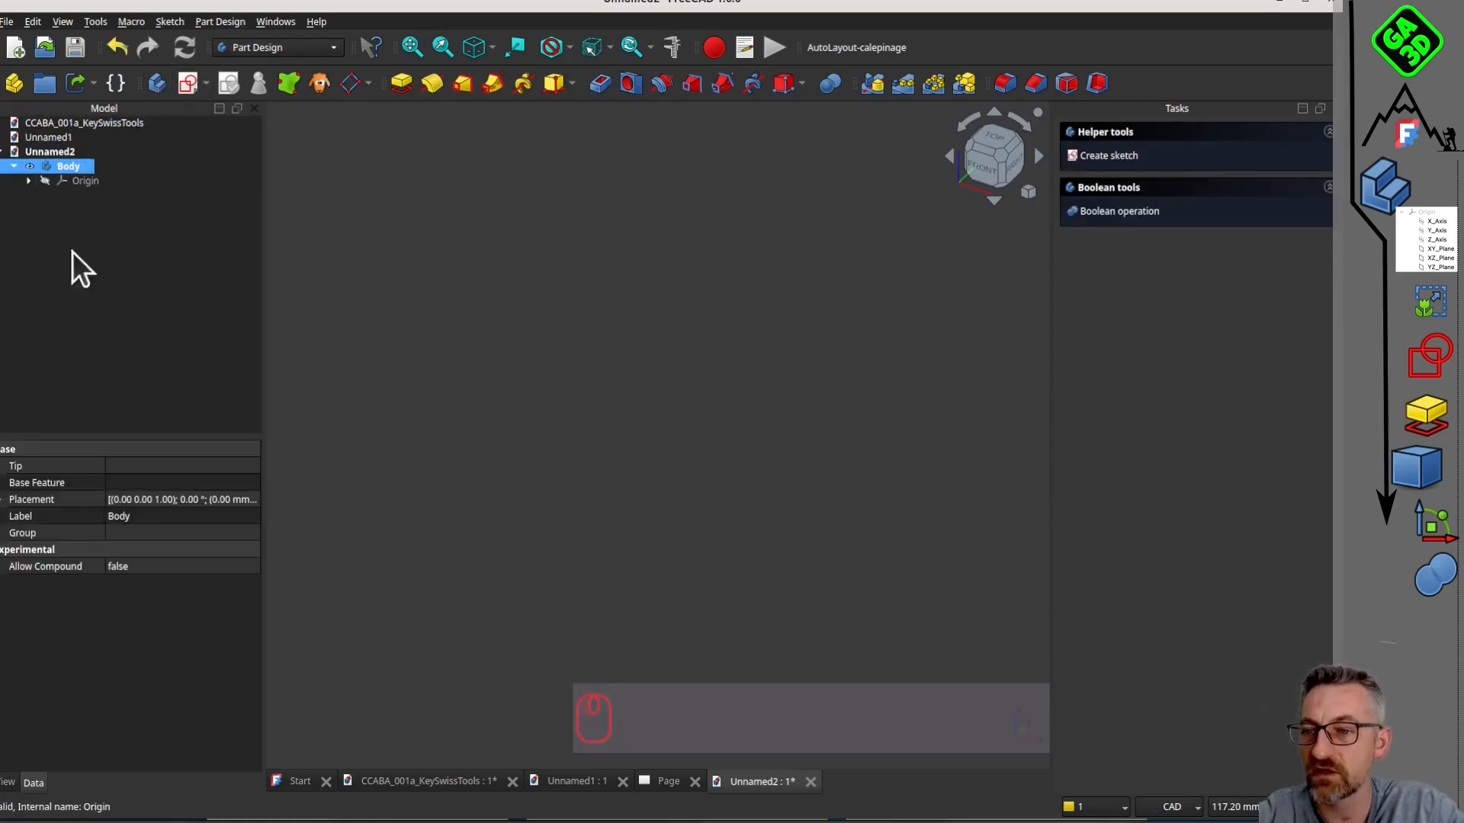
Sketch a four-sided polyline on the XY plane starting at the origin, ending its fourth line just short of the start point.
left_click(188, 84)
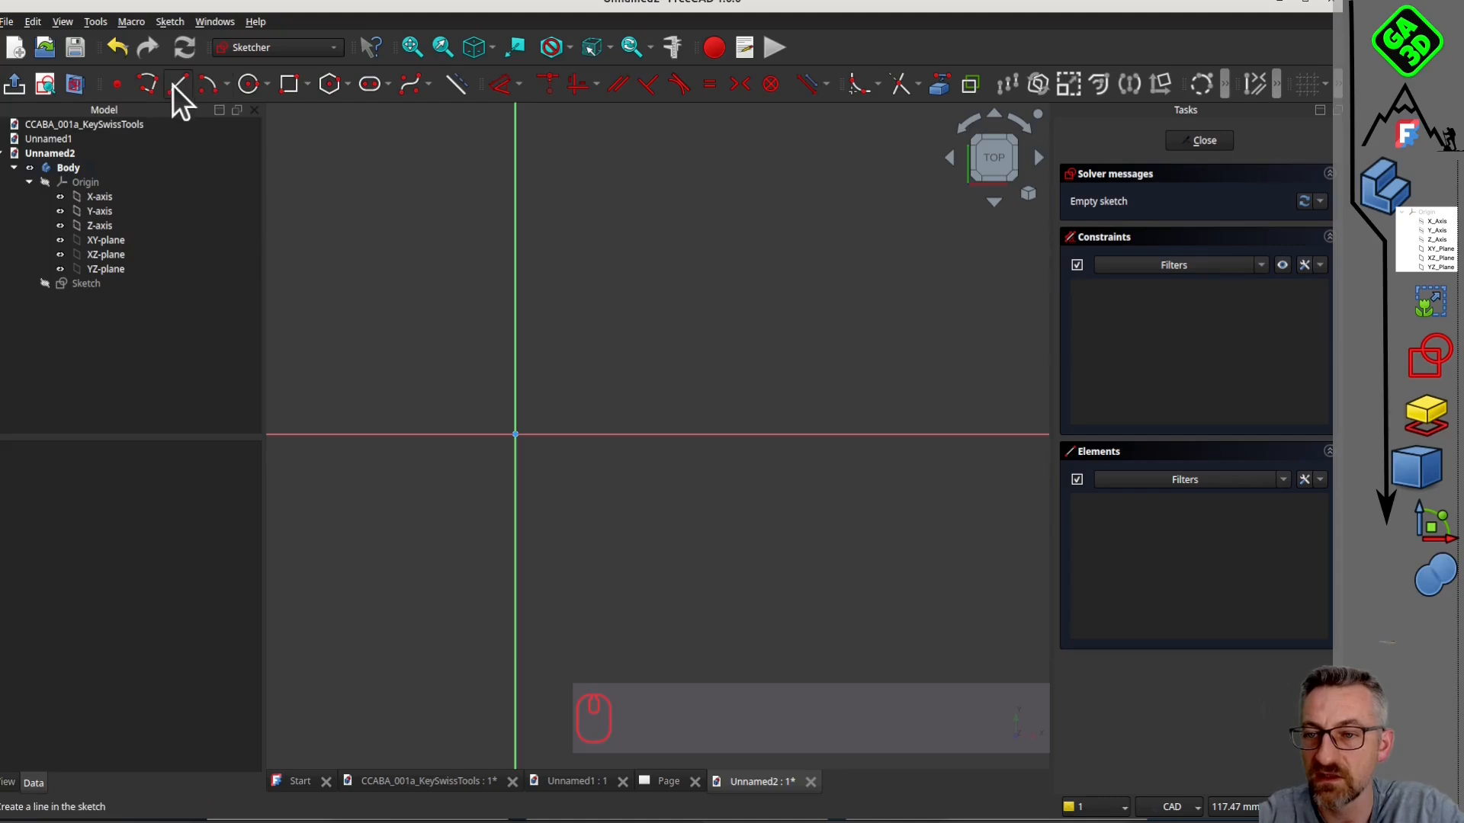
left_click(147, 84)
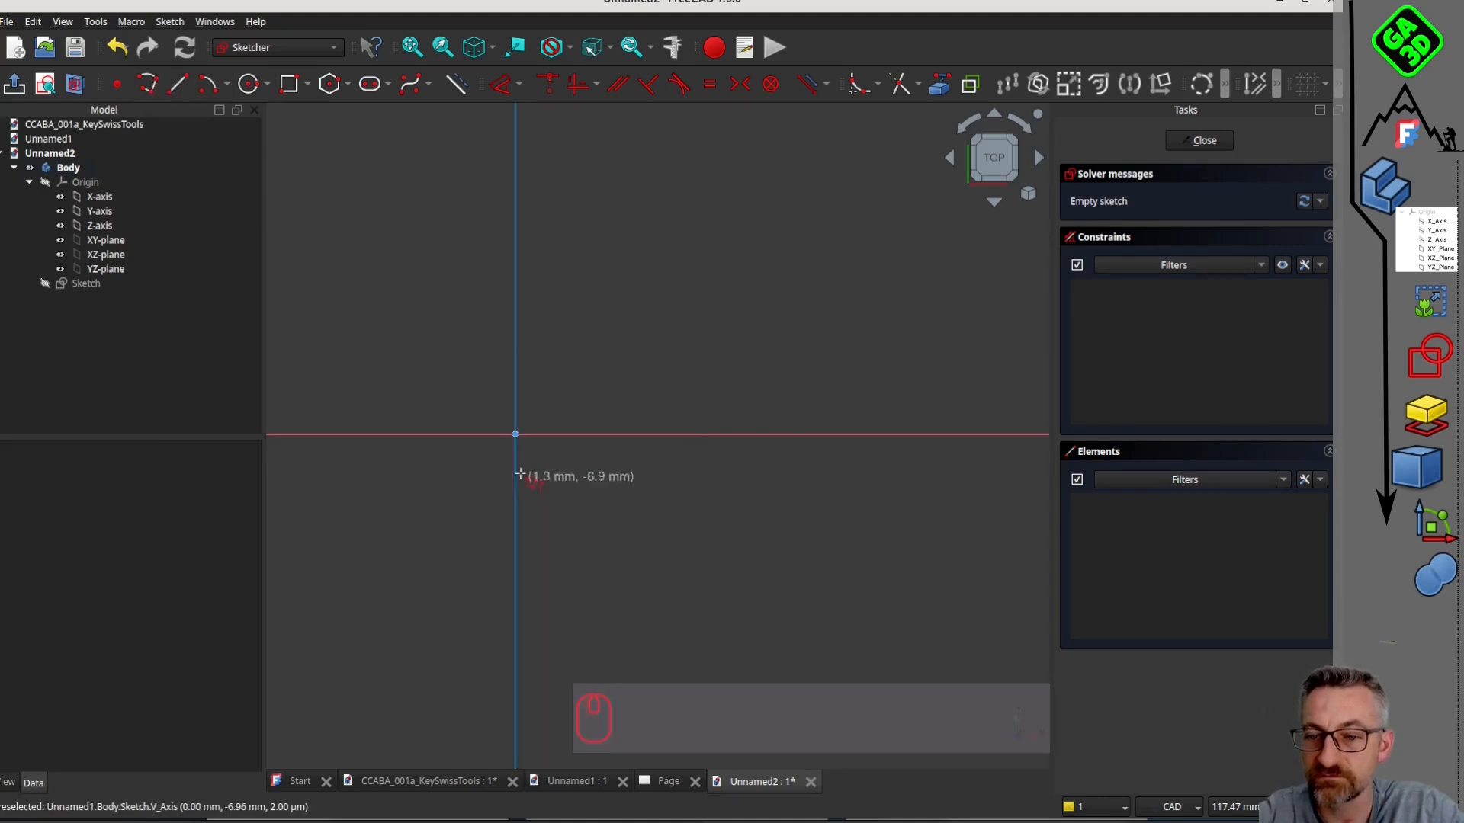
left_click(513, 433)
left_click(734, 239)
left_click(969, 553)
left_click(612, 615)
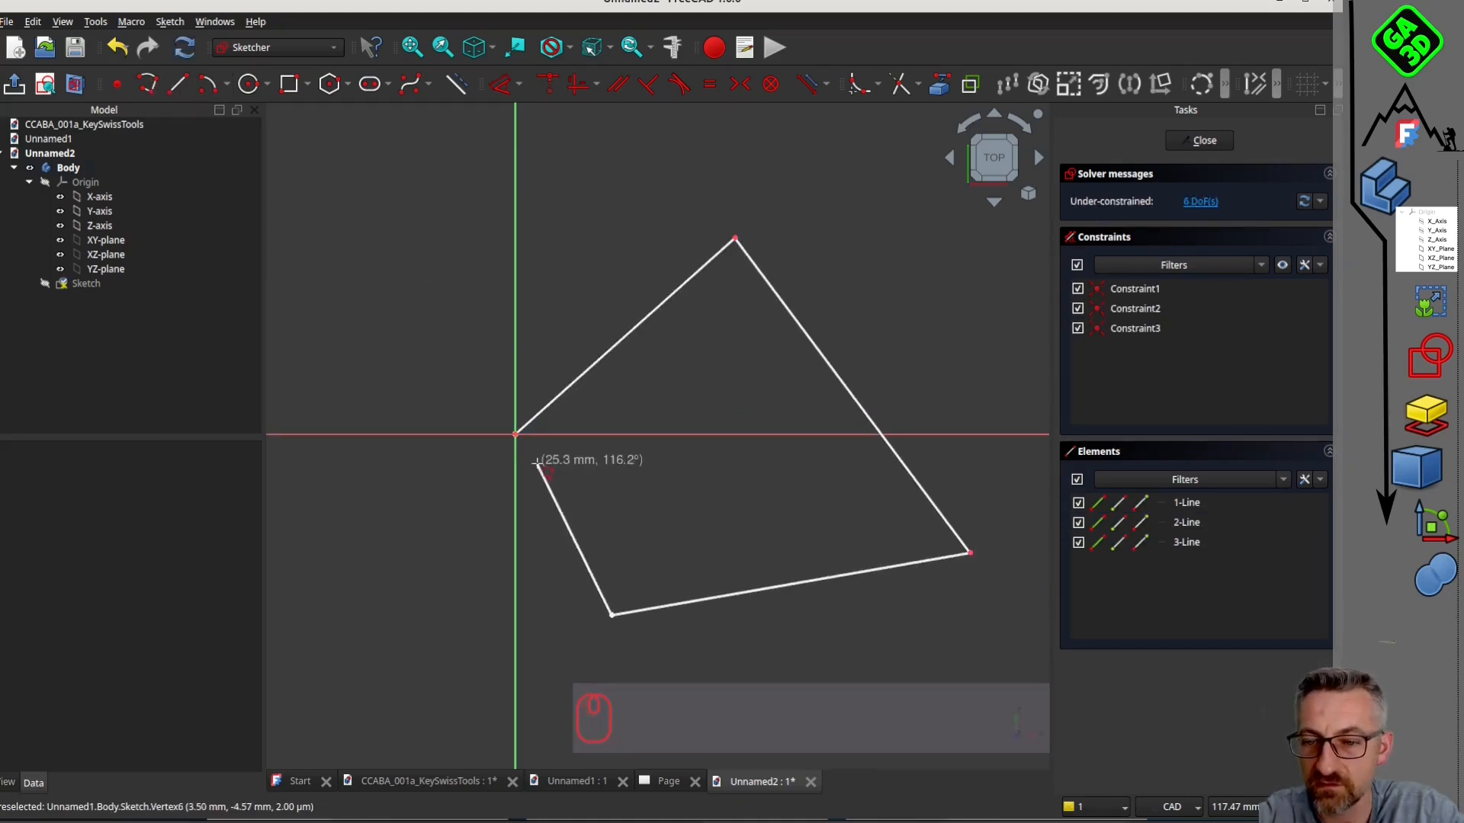
left_click(529, 453)
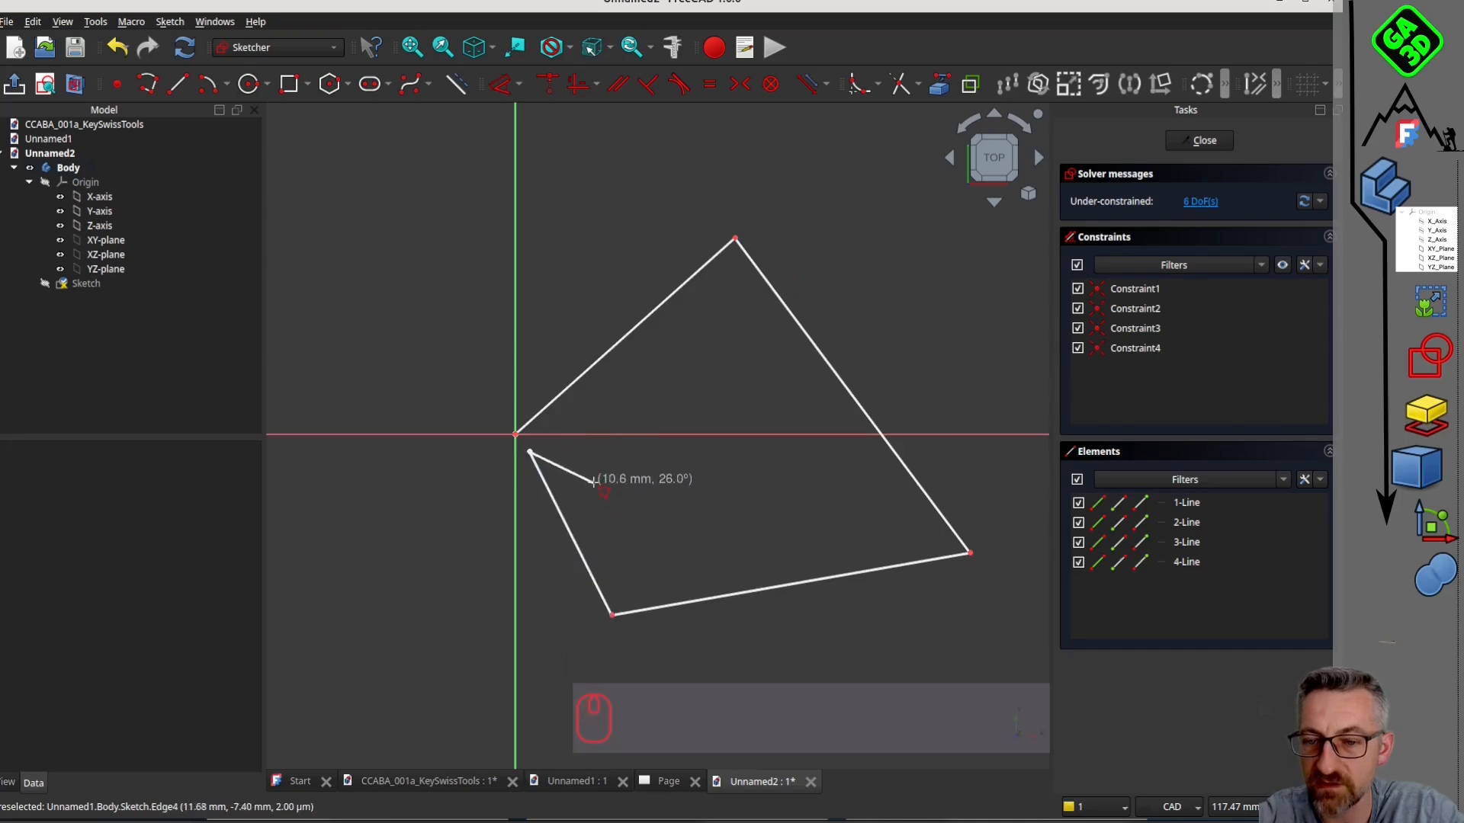
key("Escape")
Move the polyline's free endpoint right next to the origin without joining it, and close the sketch.
scroll(532, 450, "up", 4)
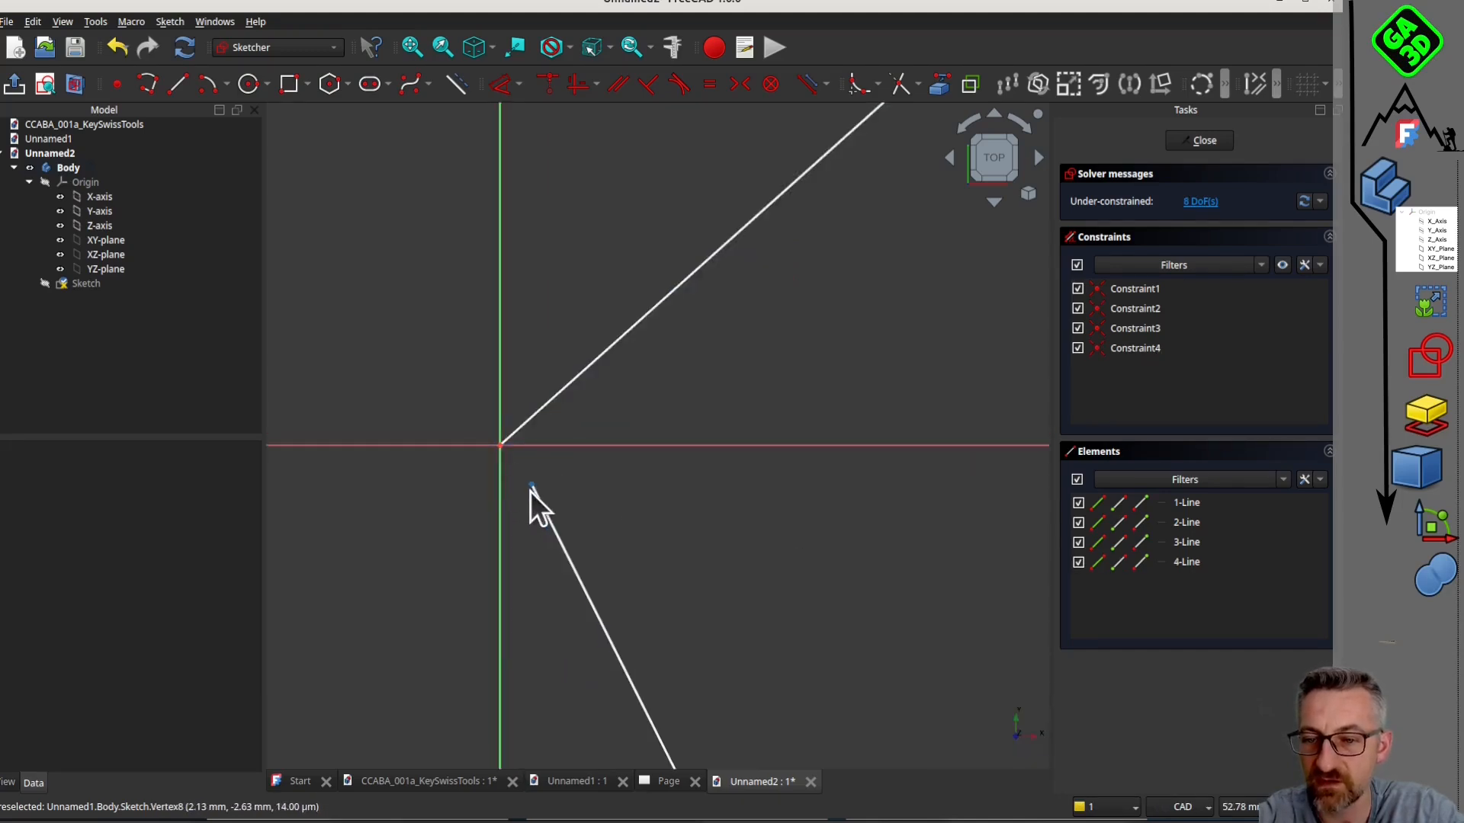
left_click_drag(532, 485, 500, 446)
left_click(1199, 140)
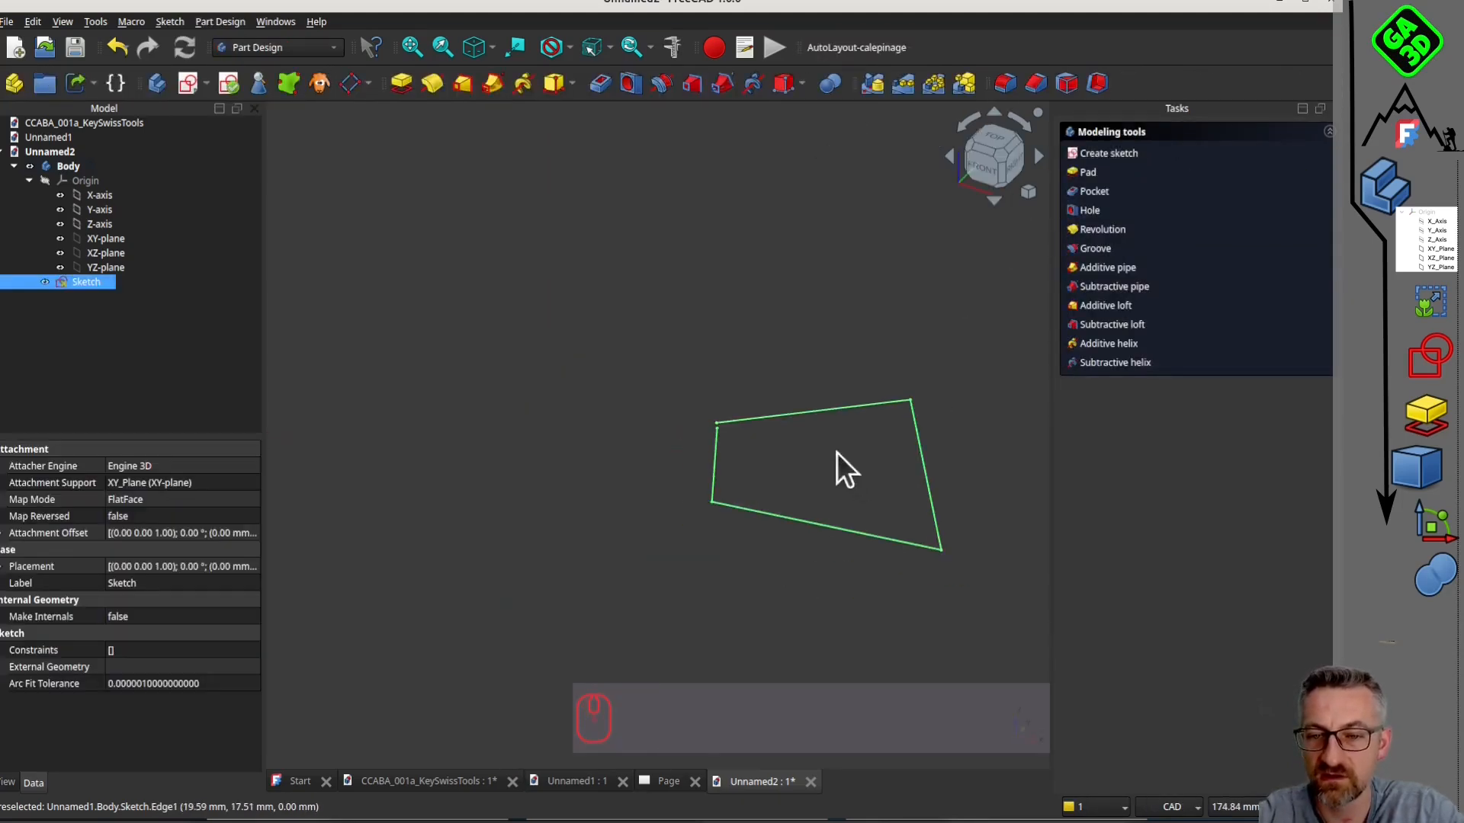
Try to pad the unjoined four-line sketch by 10 mm.
scroll(835, 451, "up", 3)
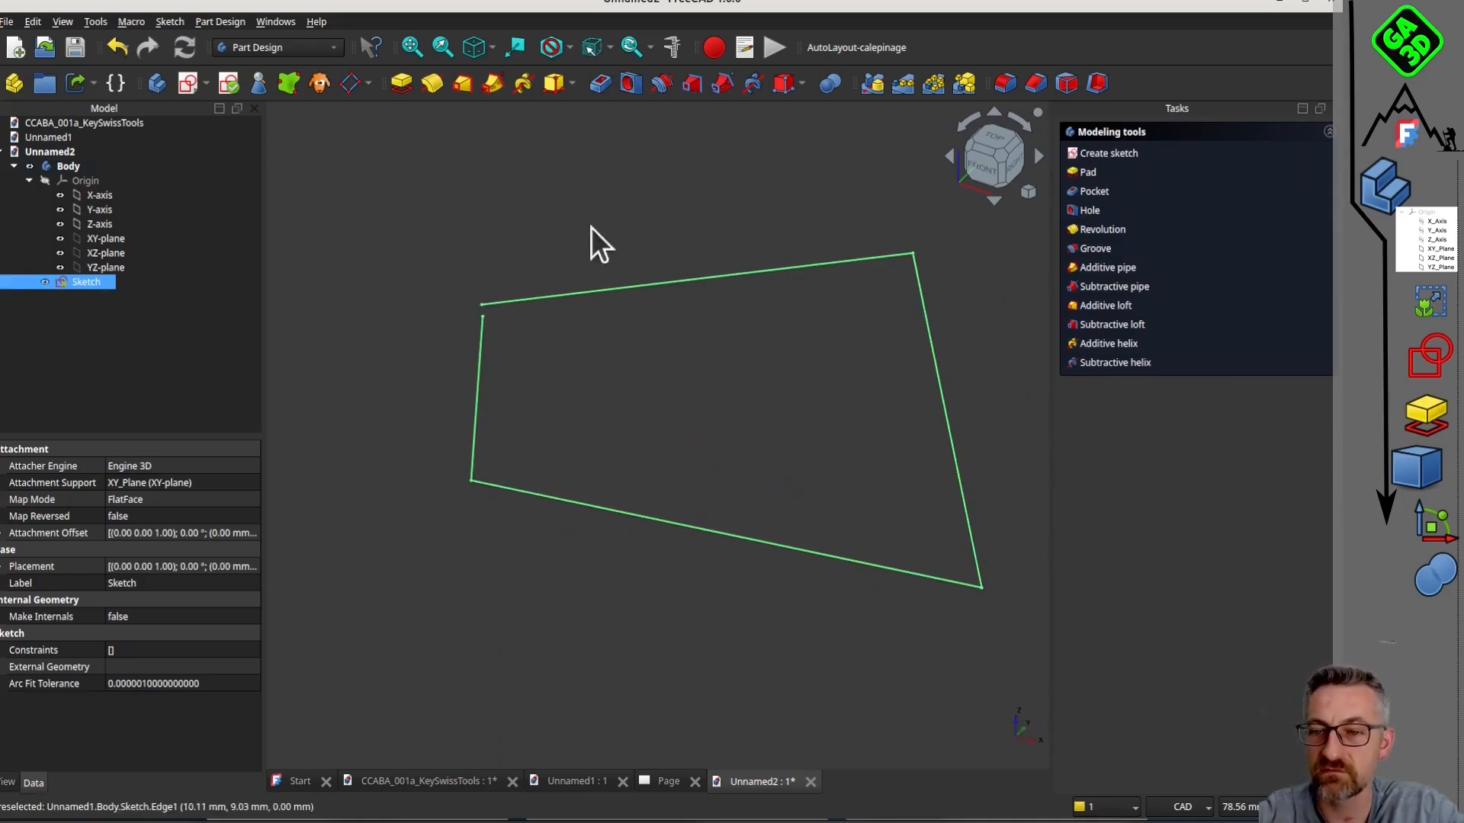
left_click(402, 82)
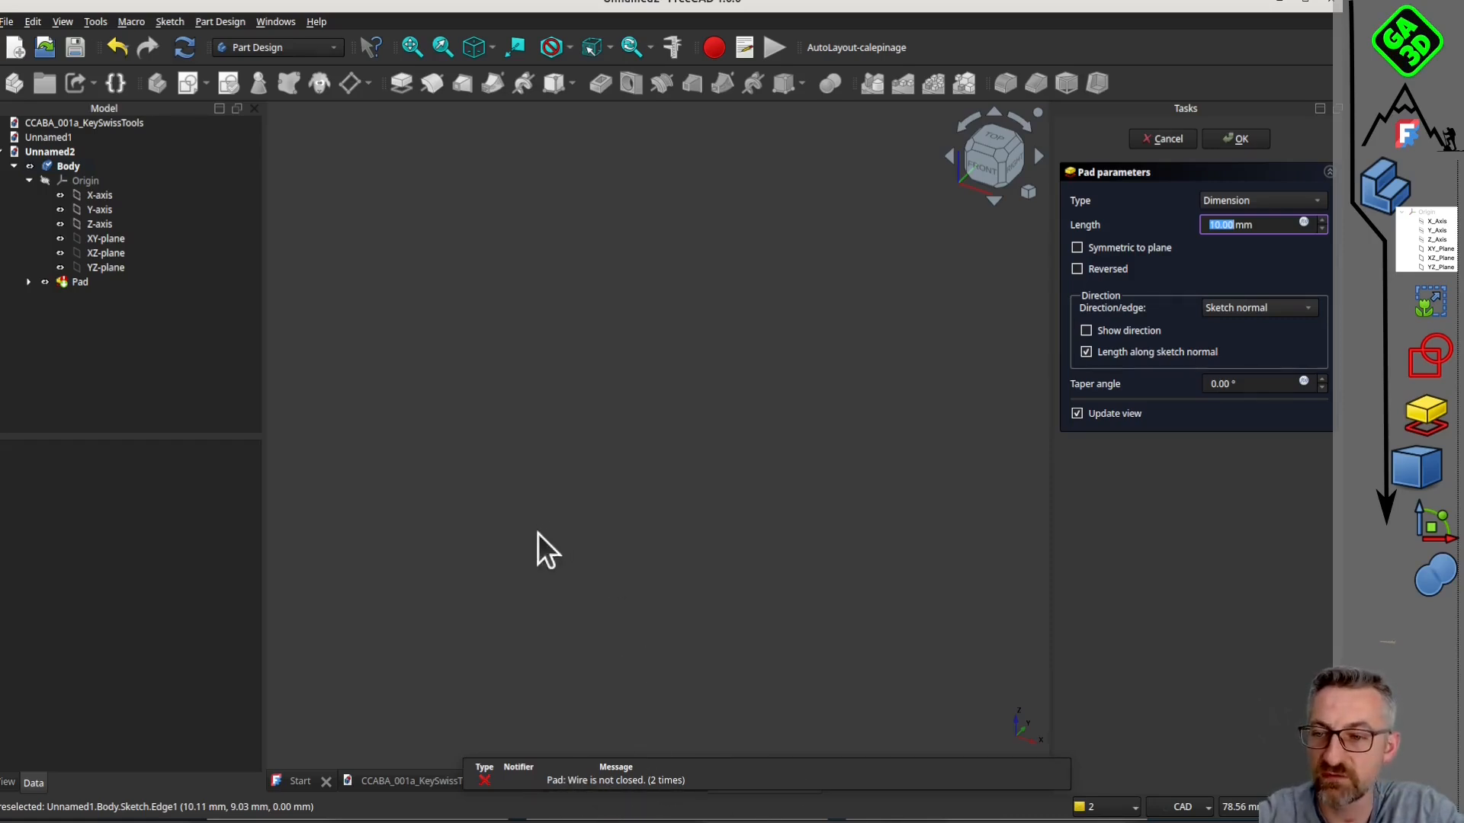
left_click(478, 550)
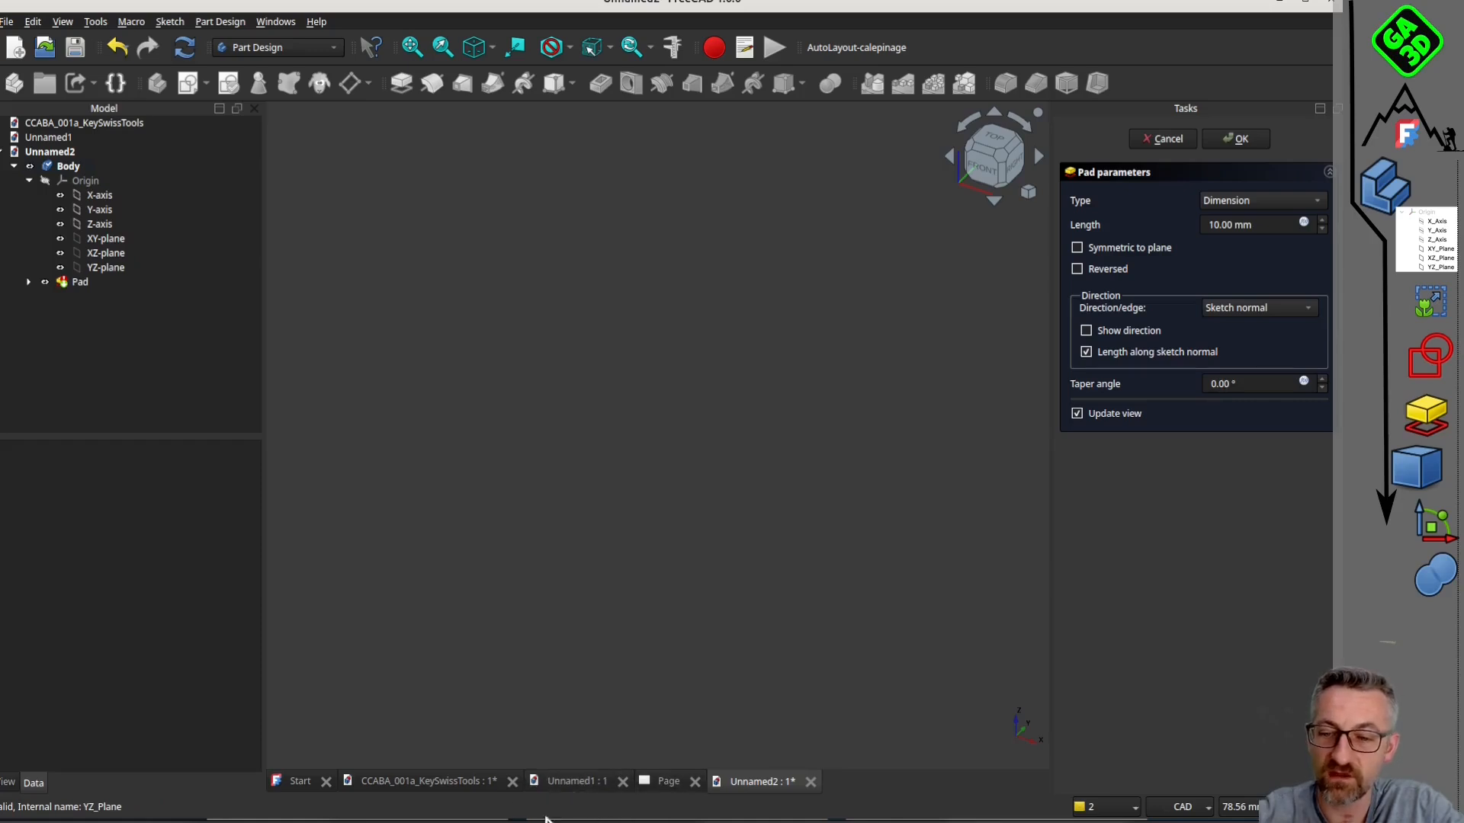
Expand the pad in the model tree and reopen its sketch for editing at the unjoined corner near the origin.
left_click(28, 282)
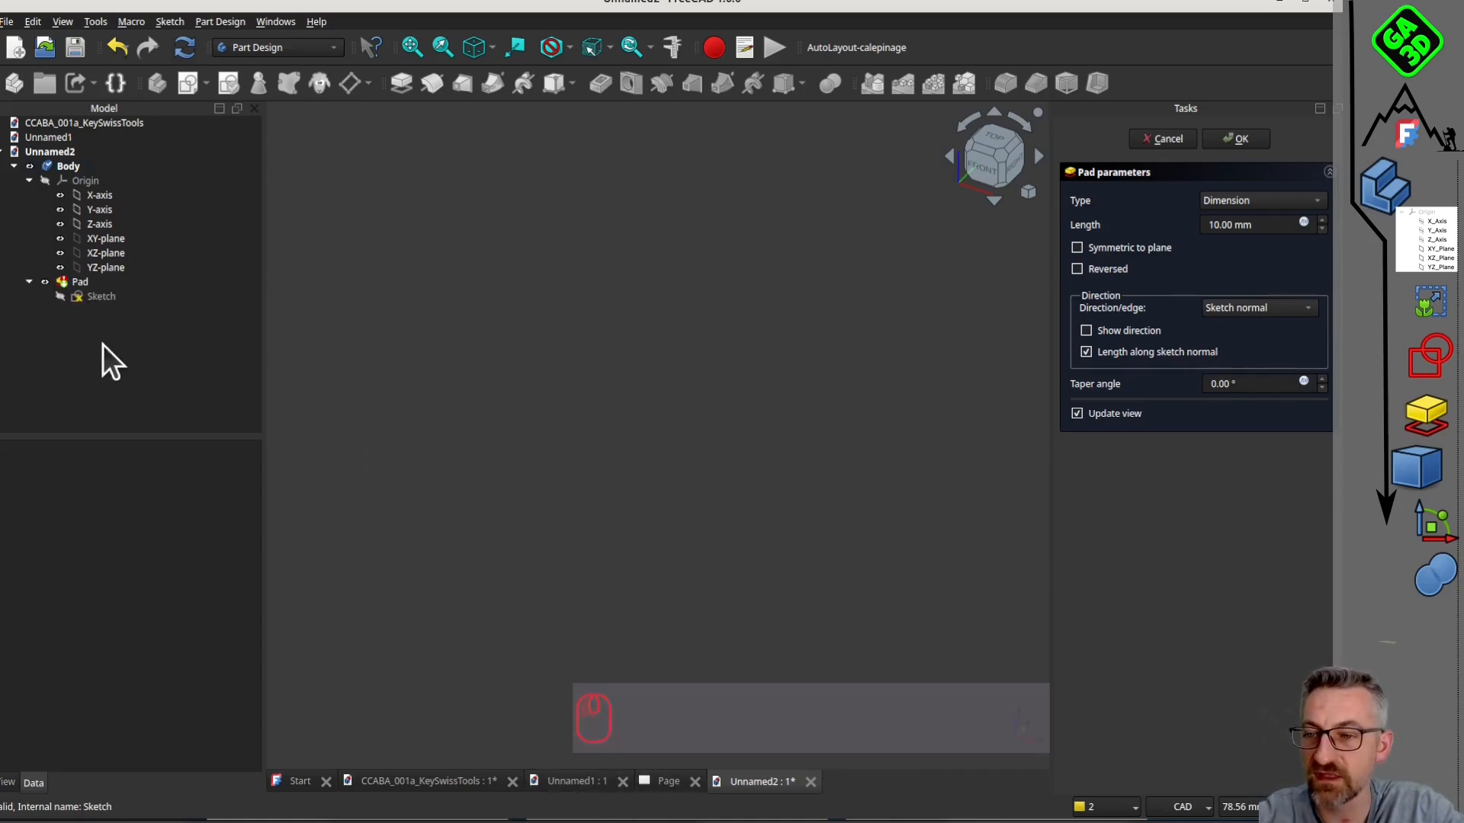
left_click(101, 296)
double_click(99, 298)
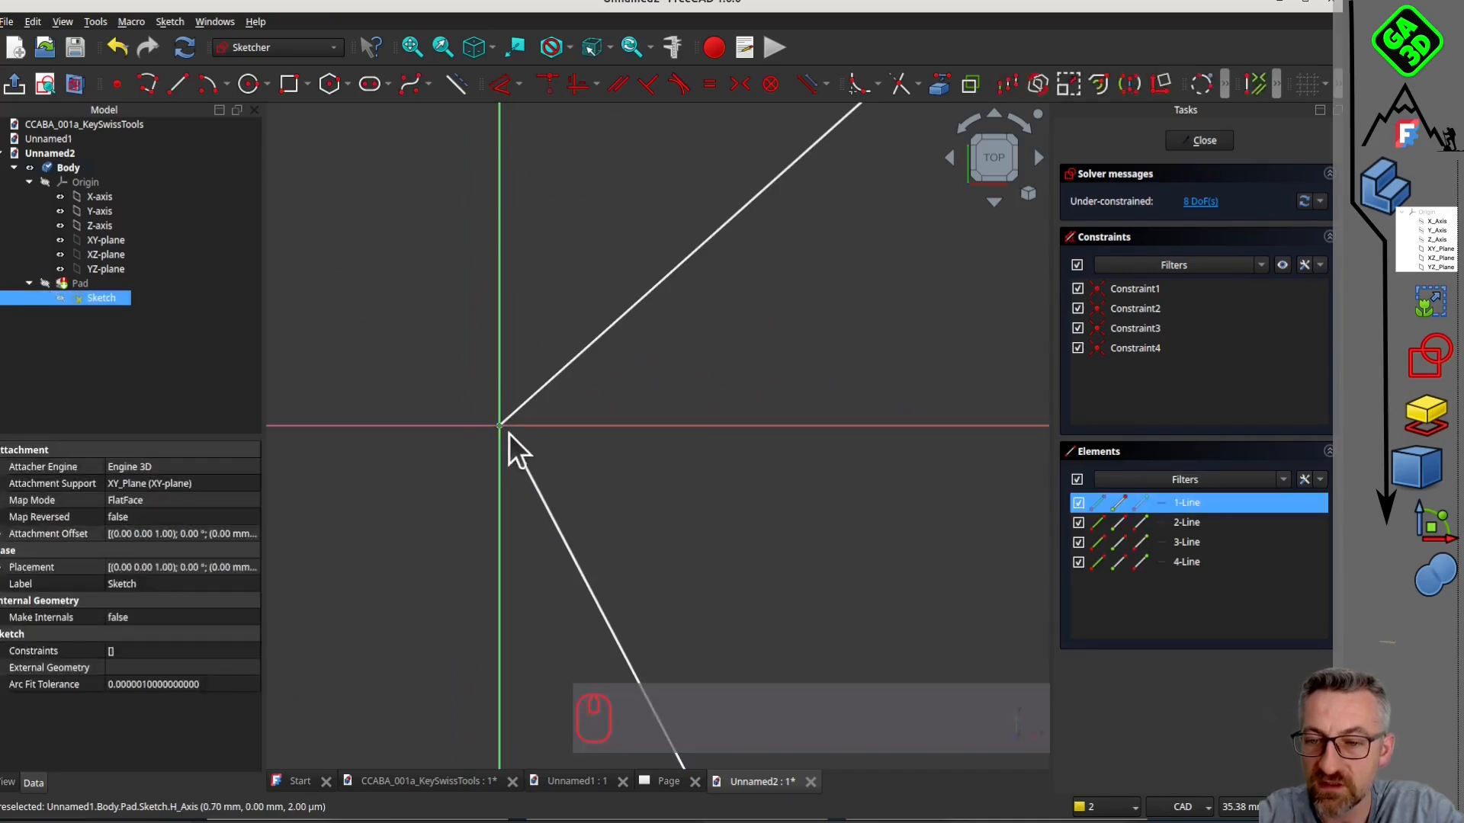
Join the fourth line's loose endpoint to the first line's start at the origin with a coincident constraint, and close the sketch.
left_click(535, 462)
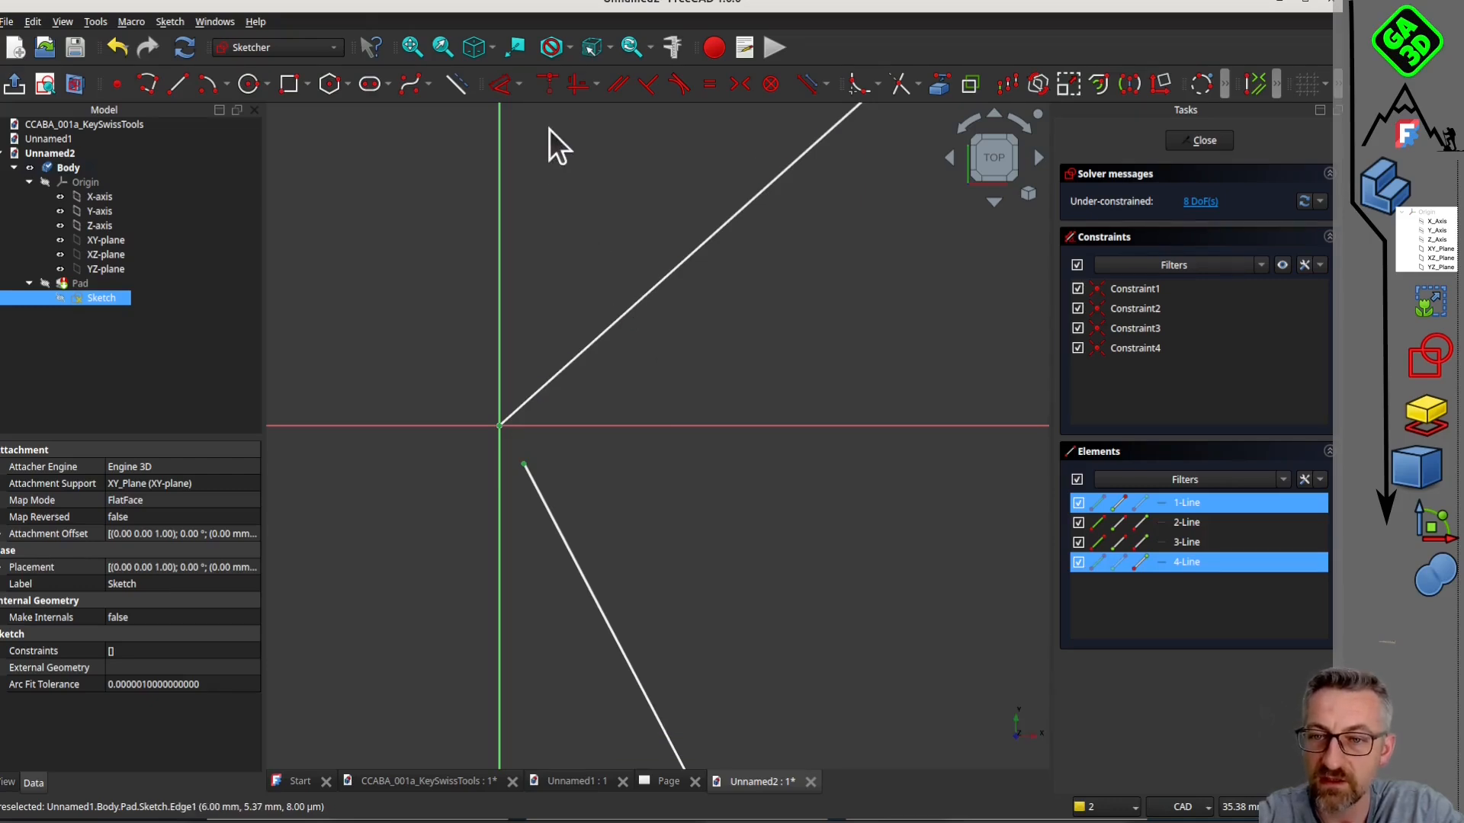
left_click(551, 80)
scroll(483, 427, "up", 2)
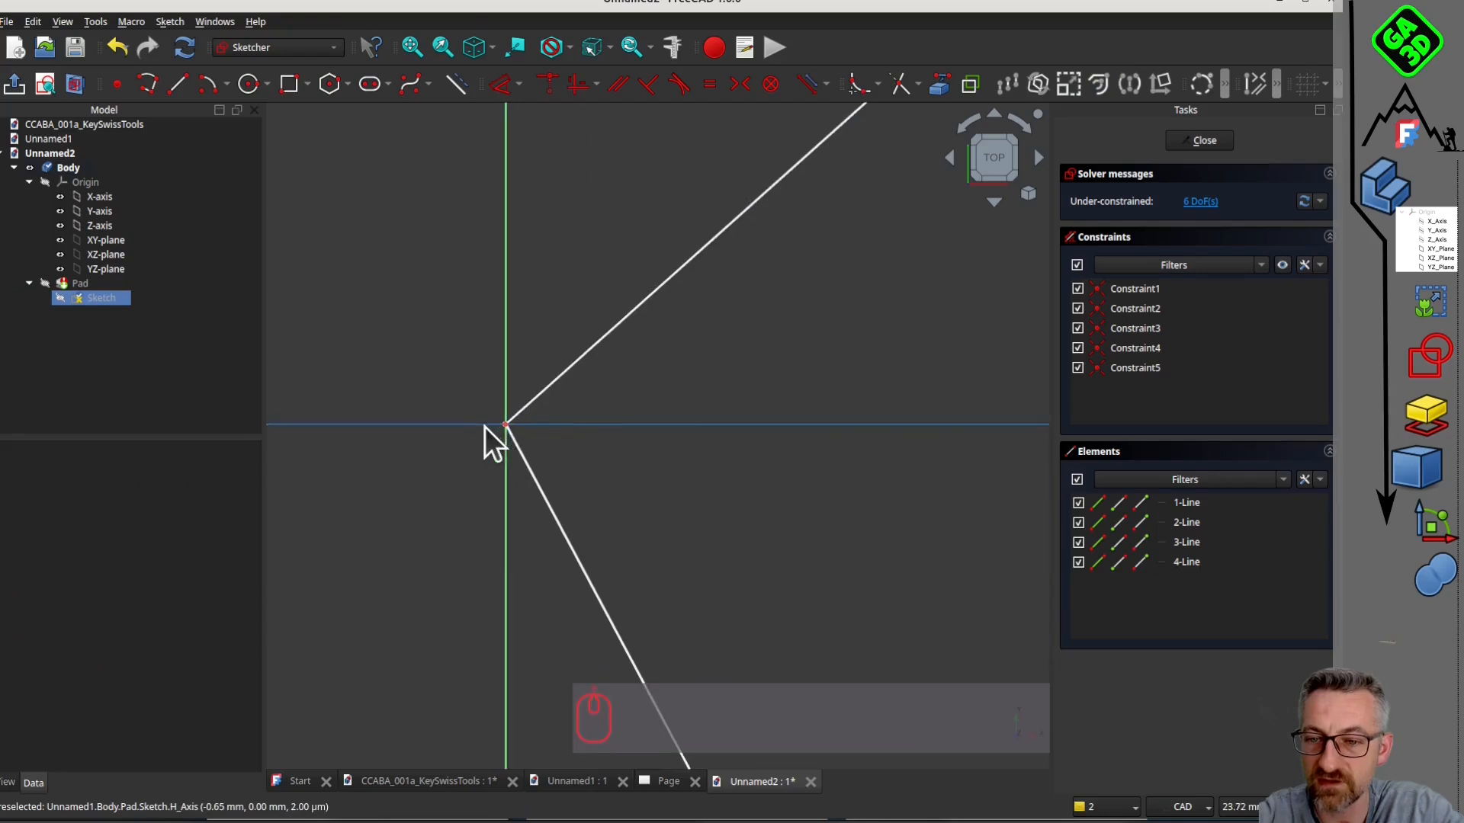
scroll(541, 443, "down", 2)
scroll(683, 529, "down", 5)
scroll(689, 509, "down", 1)
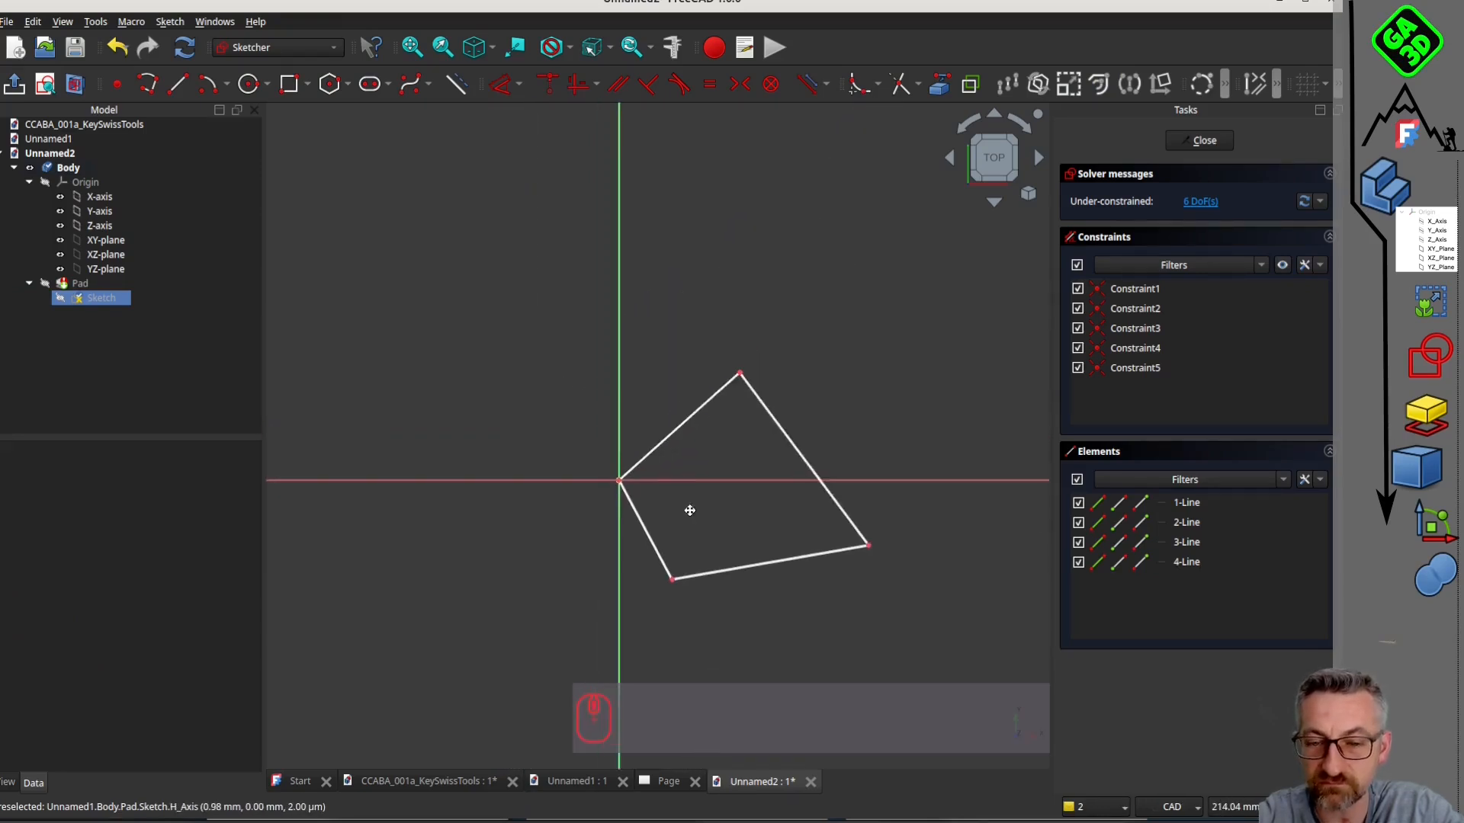
middle_click_drag(689, 509, 592, 463)
left_click(1200, 140)
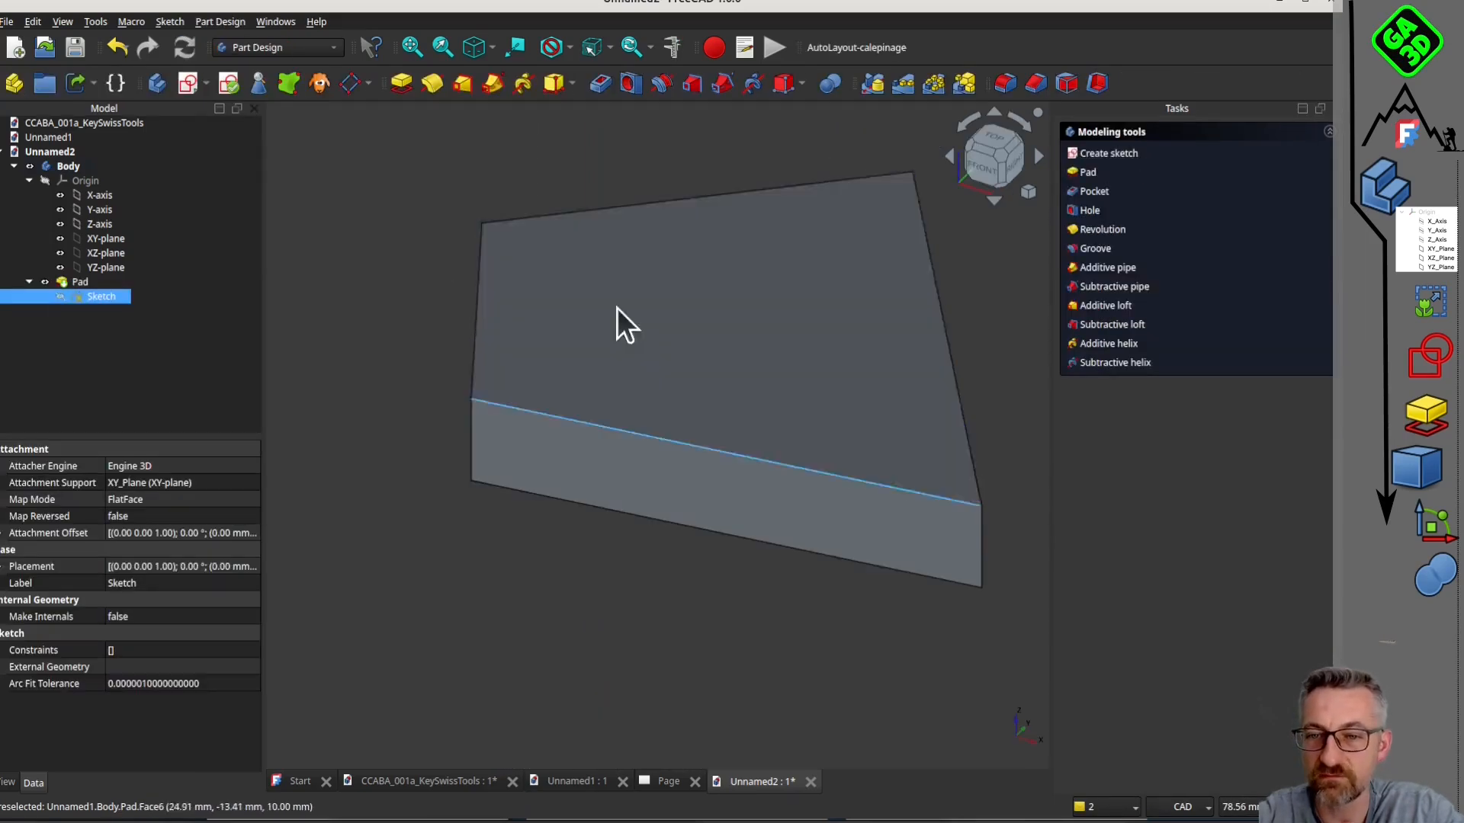
Inspect the padded four-sided plate, and reopen its sketch for editing.
mouse_move(470, 492)
middle_mouse_down()
mouse_move(656, 438)
mouse_move(493, 448)
mouse_move(588, 399)
mouse_move(581, 329)
mouse_move(582, 440)
mouse_move(634, 485)
middle_mouse_up()
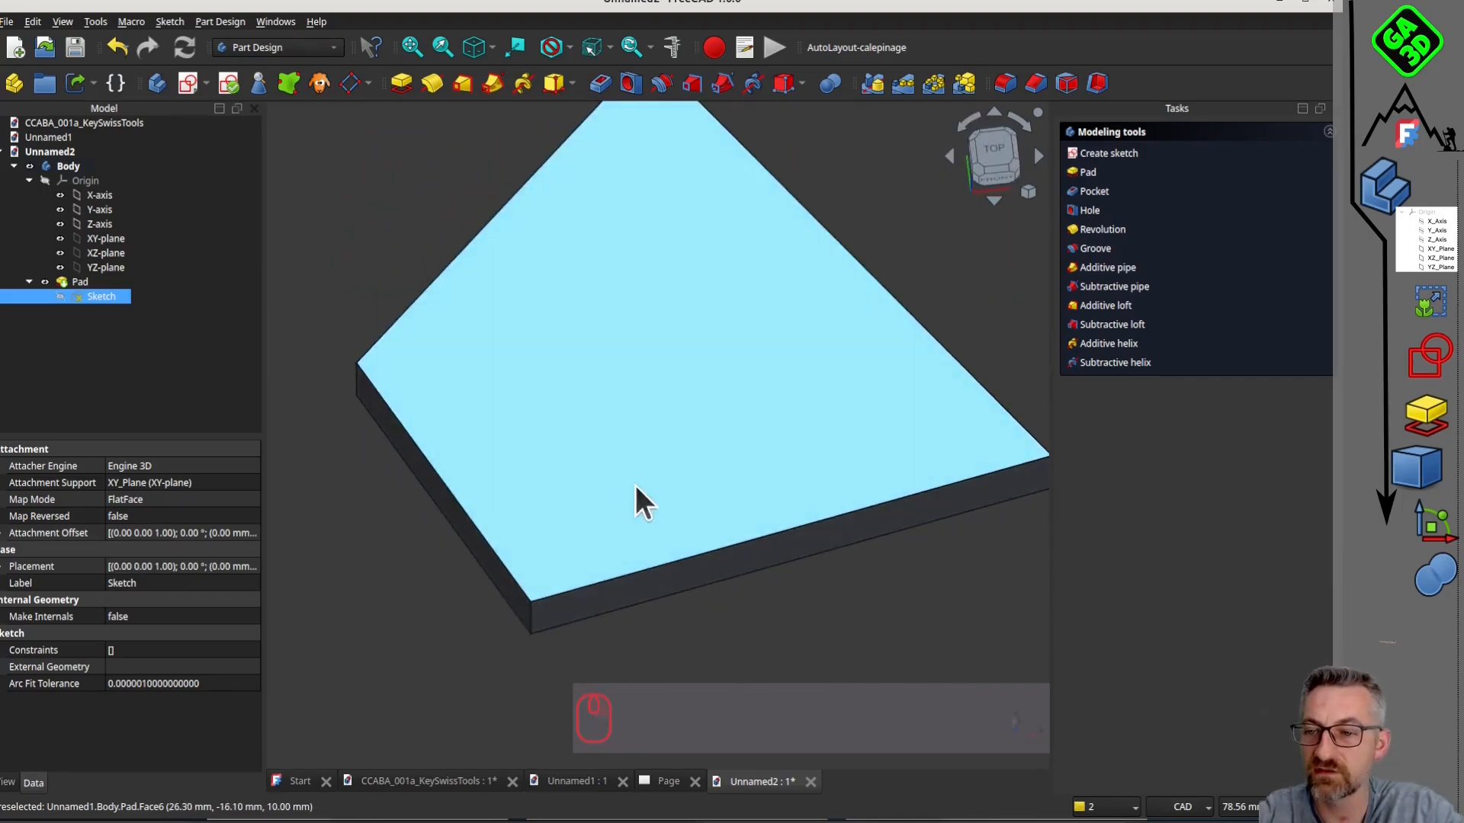
left_click(346, 210)
double_click(107, 296)
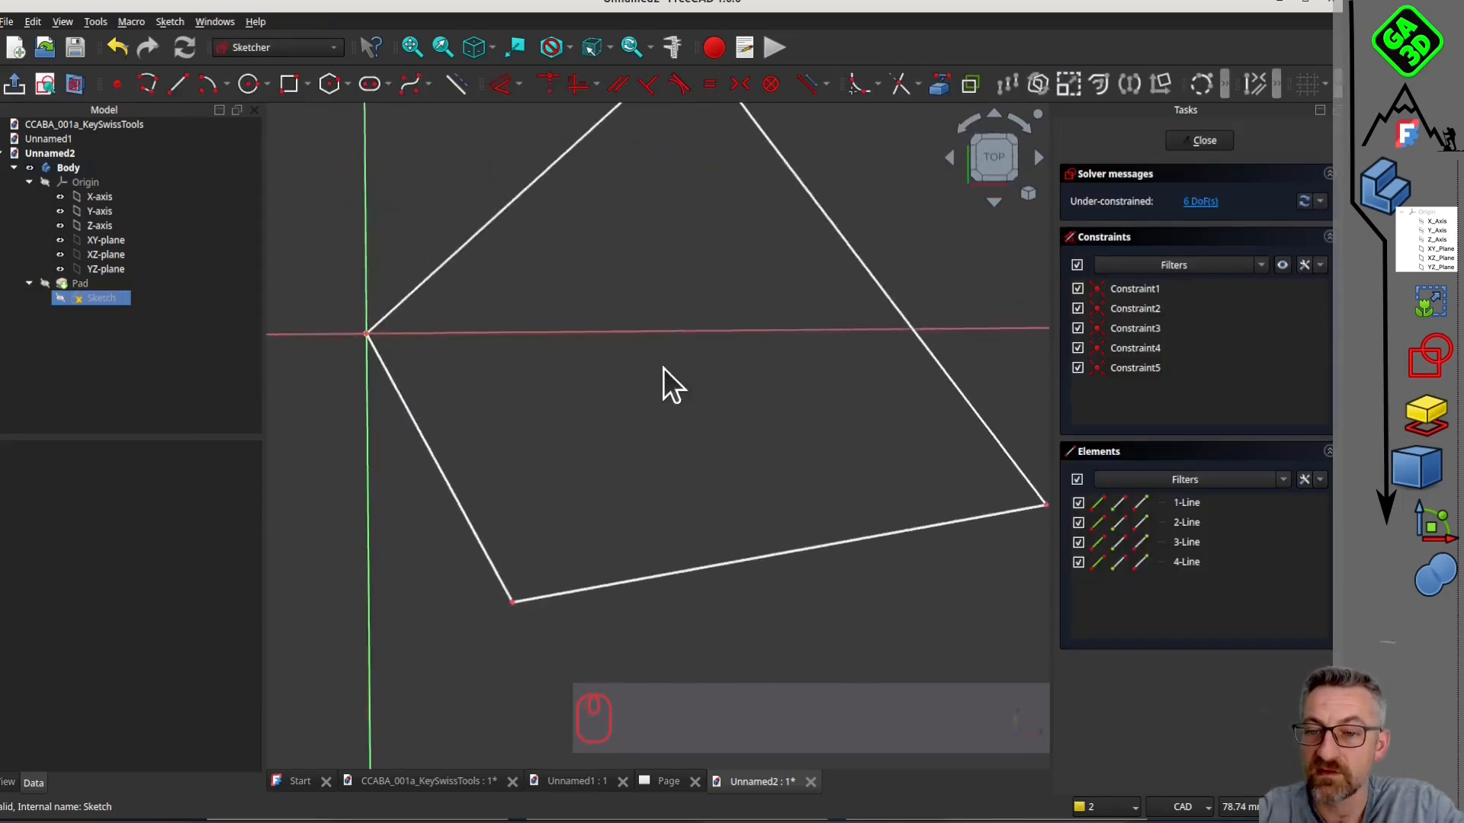
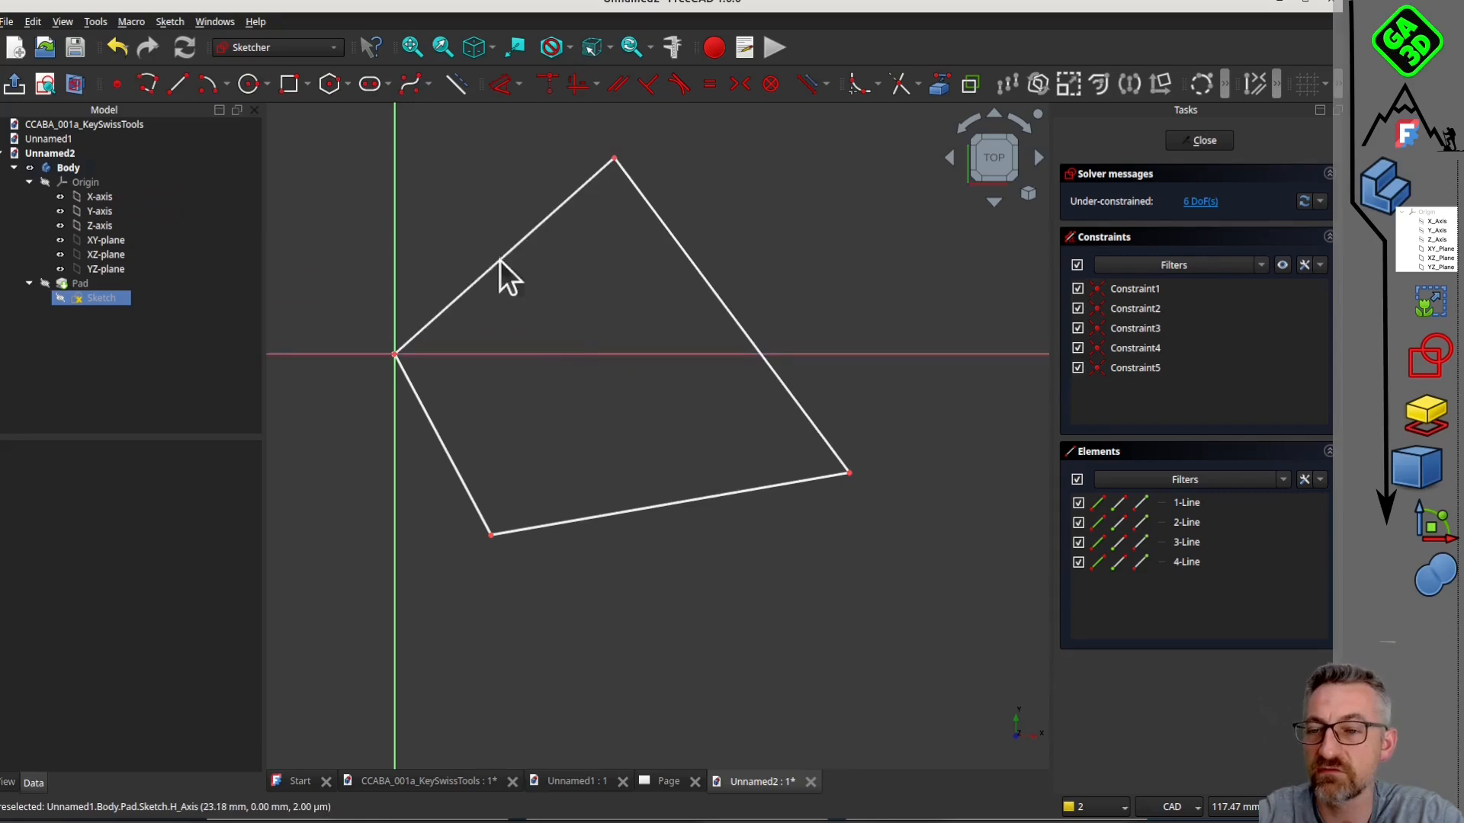
middle_click_drag(568, 322, 536, 440)
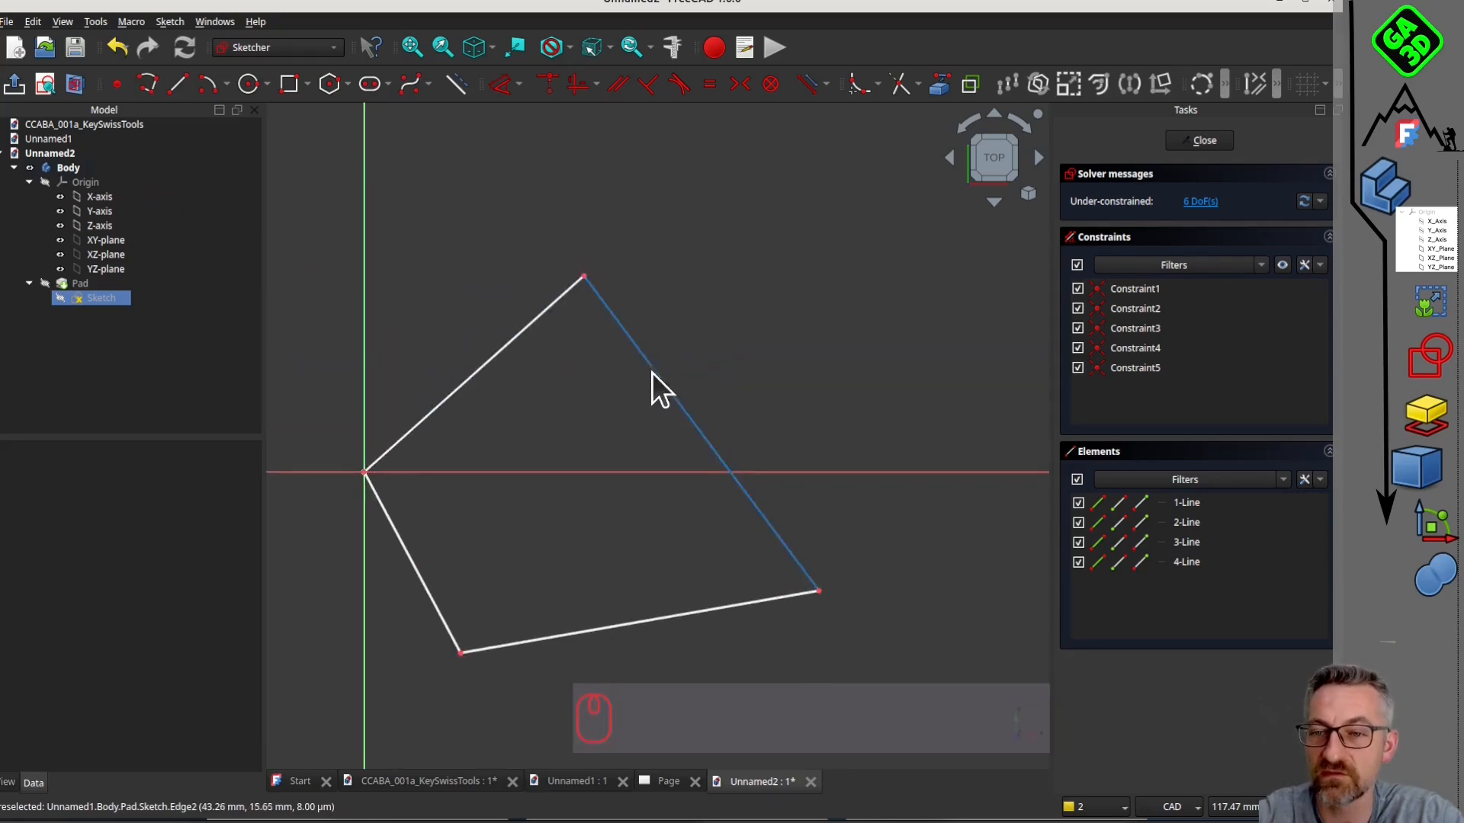
left_click(210, 85)
left_click(655, 273)
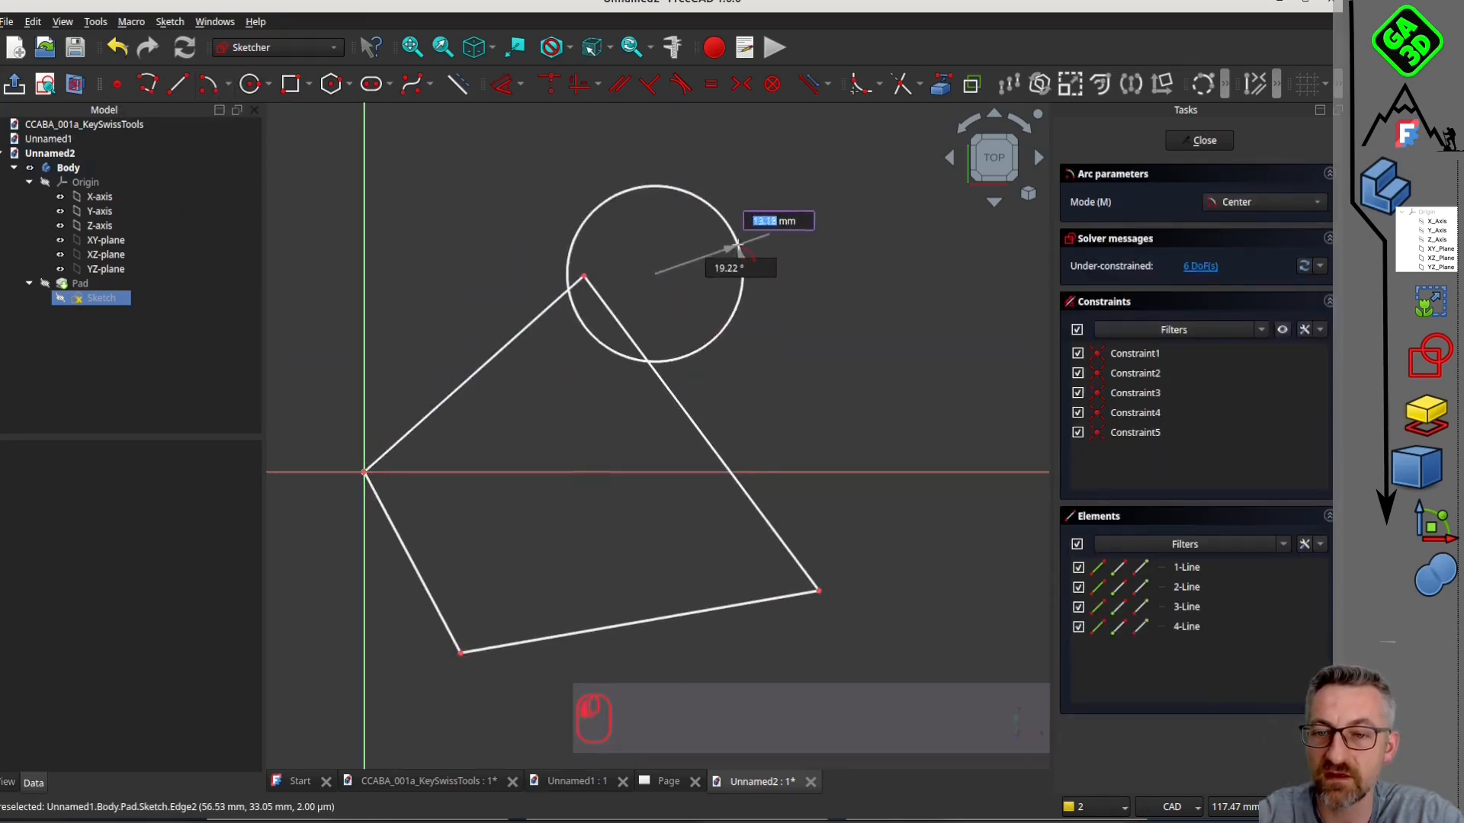
left_click(619, 193)
left_click(738, 244)
right_click(878, 237)
left_click(703, 200)
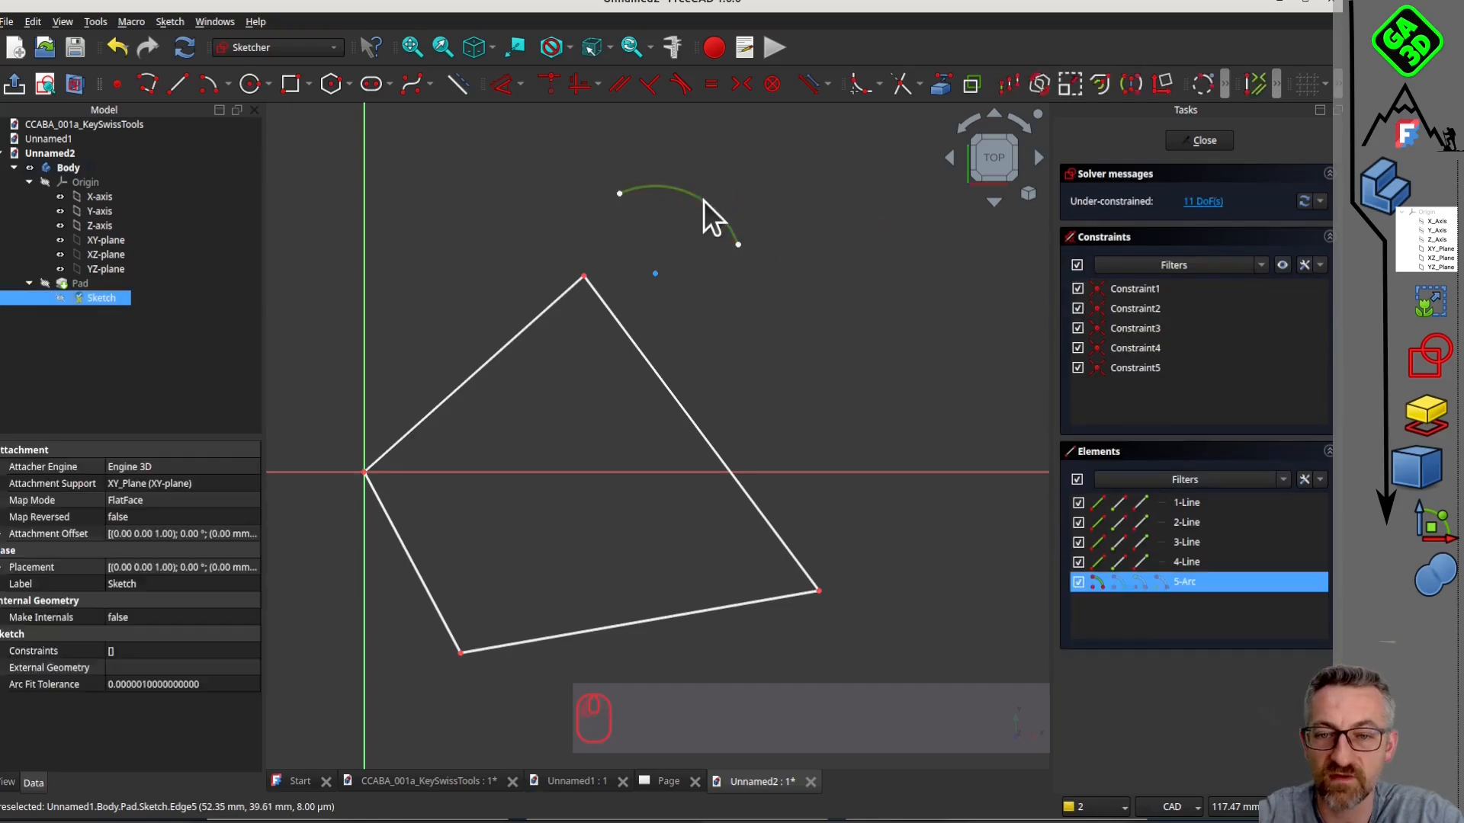
key("Delete")
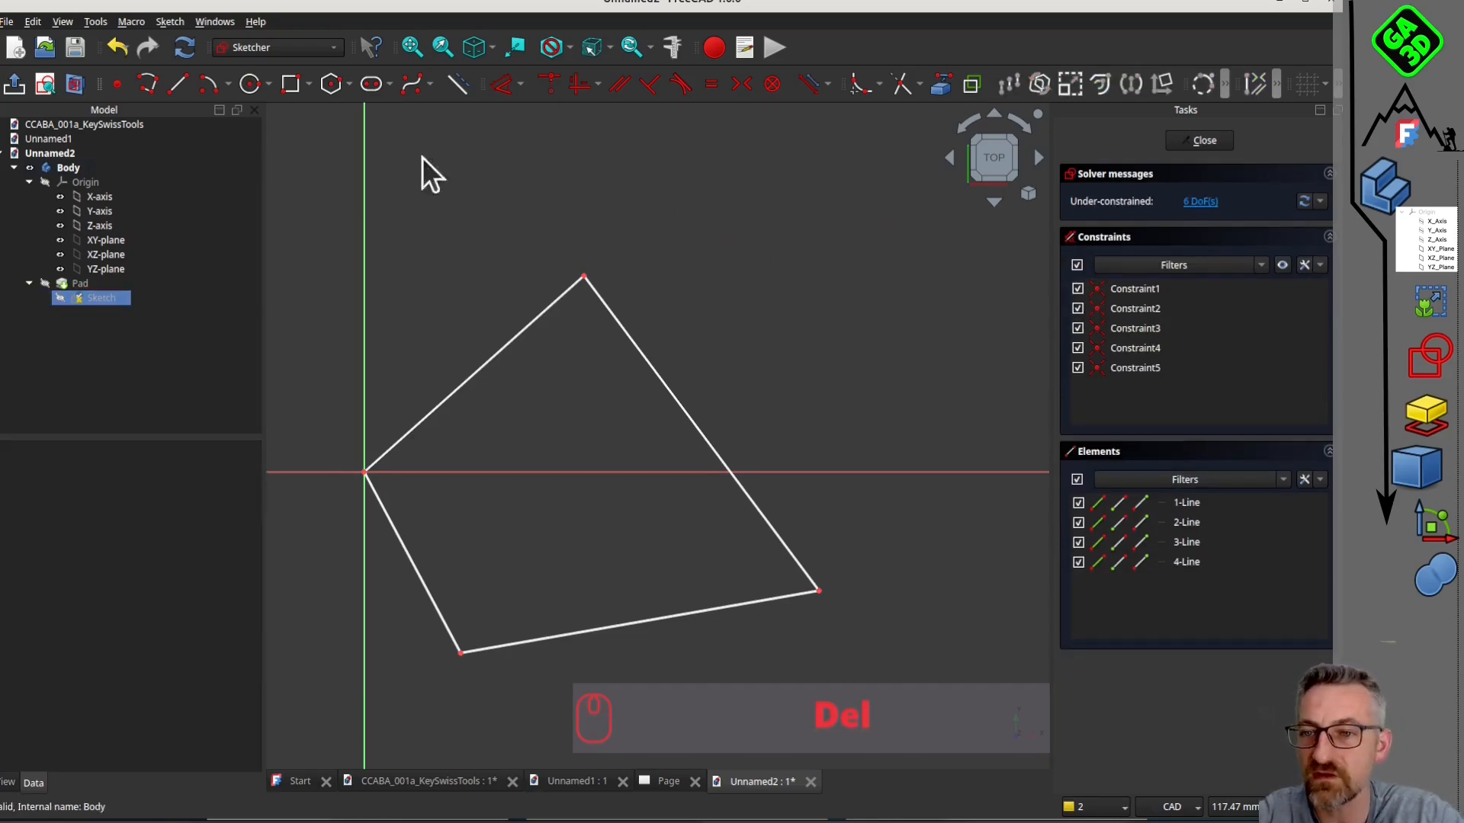
Draw a circle about 17 mm in diameter inside the four-sided profile.
left_click(250, 84)
left_click(556, 522)
left_click(611, 519)
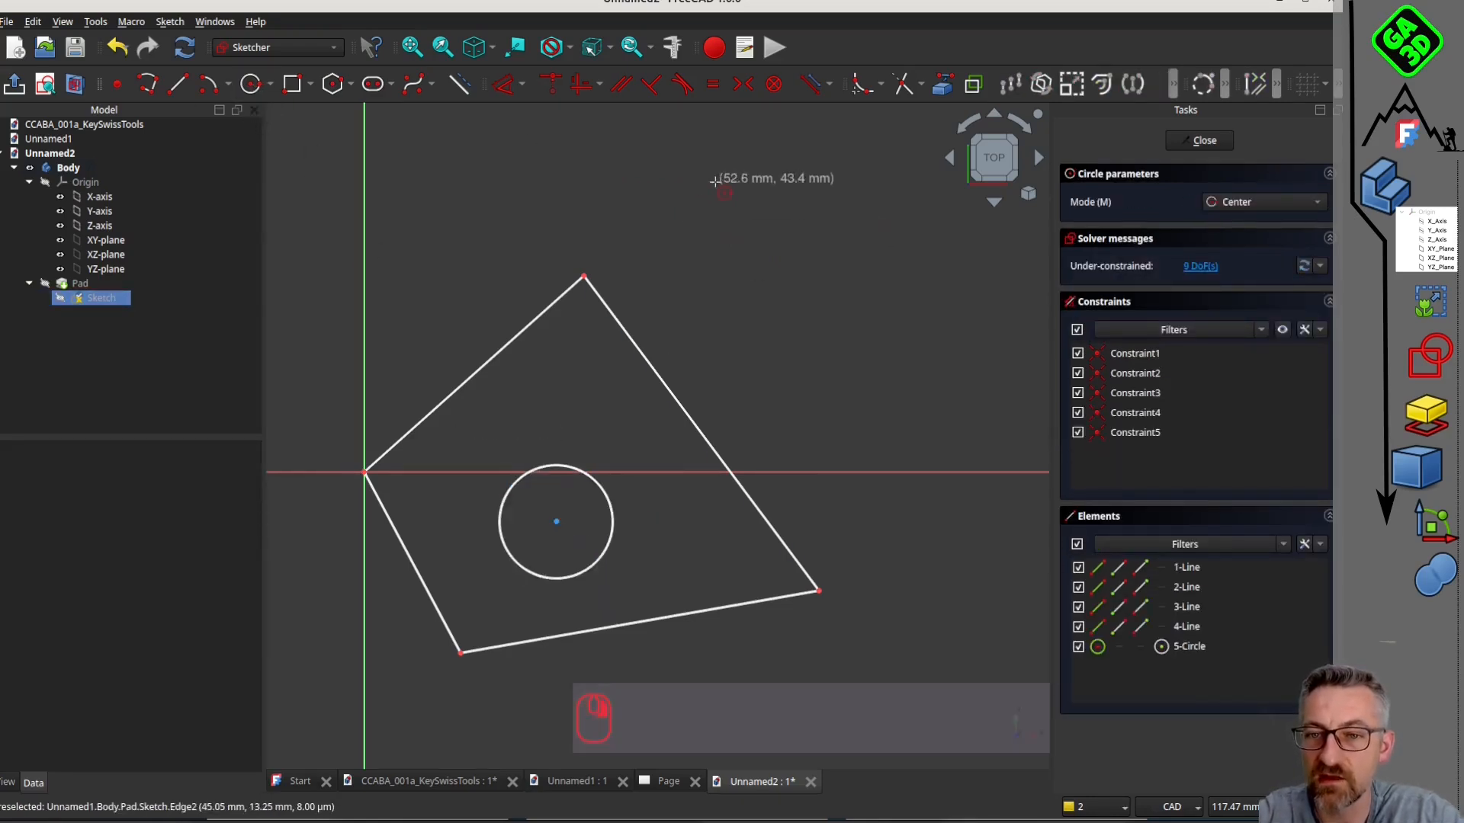
right_click(709, 173)
middle_click_drag(655, 575, 650, 552)
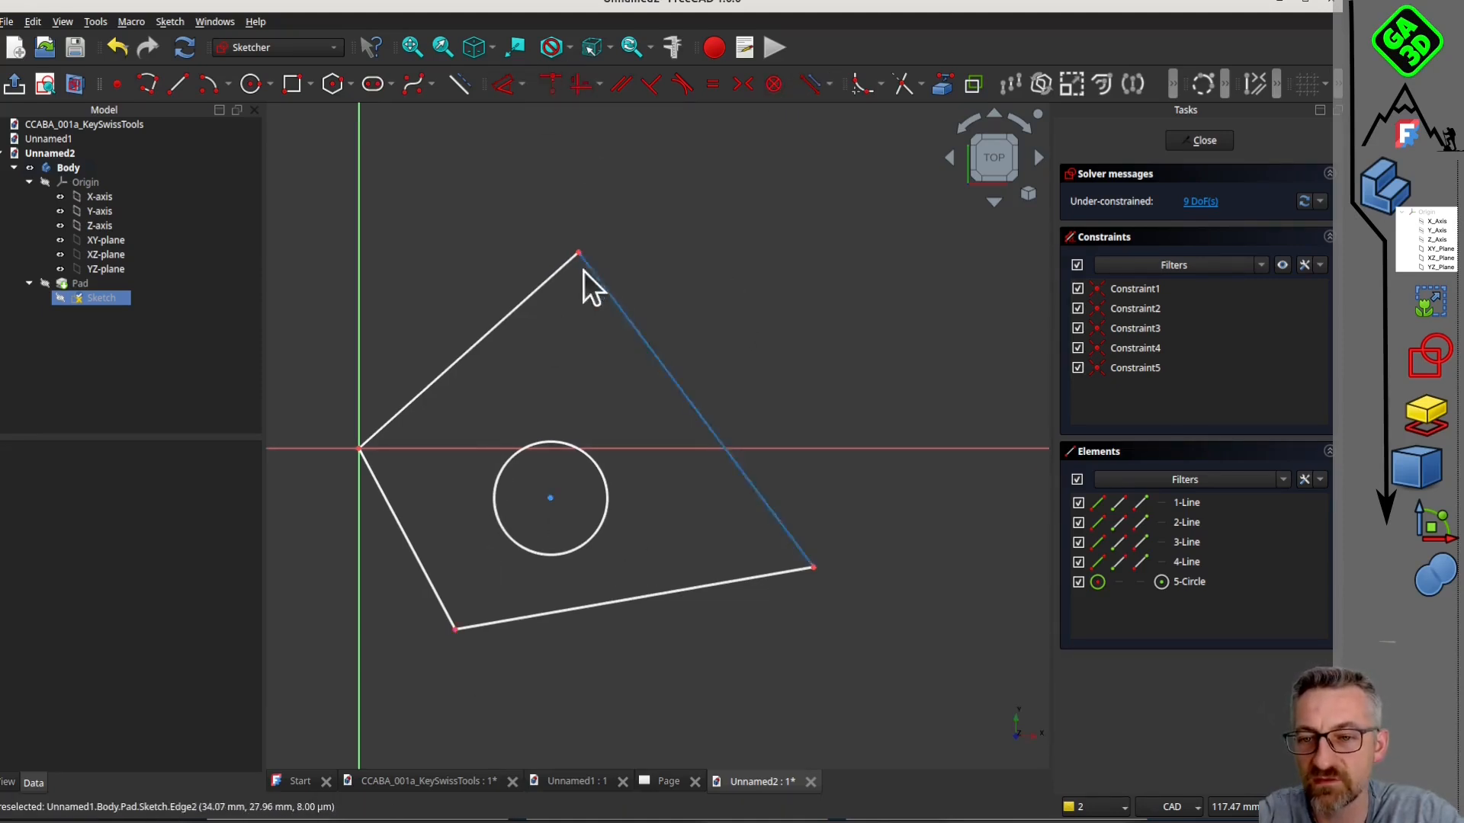
Make the profile's upper and lower corners symmetric about the circle's centre, and close the sketch to update the pad.
left_click(457, 629)
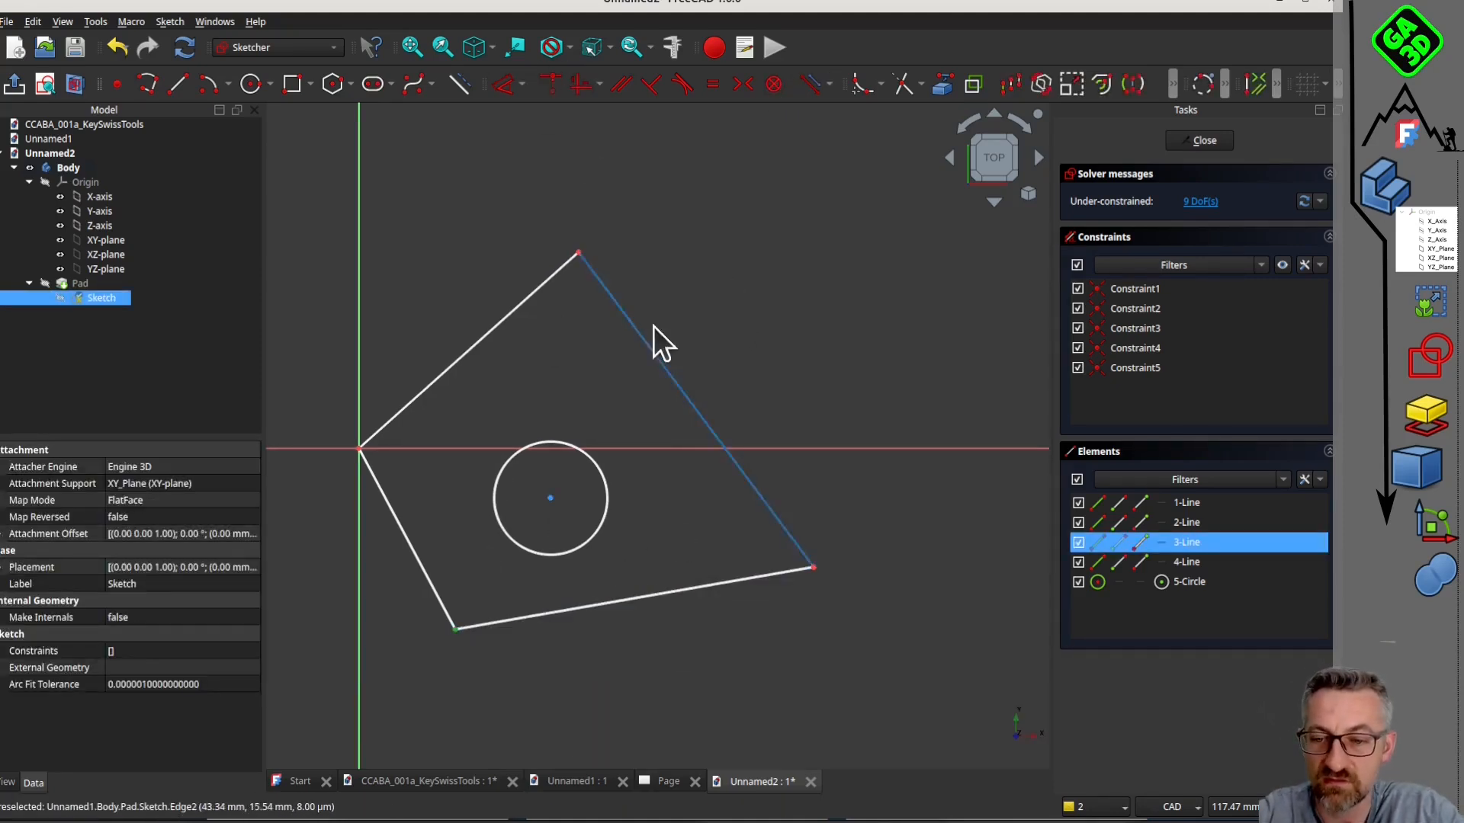
left_click(579, 251)
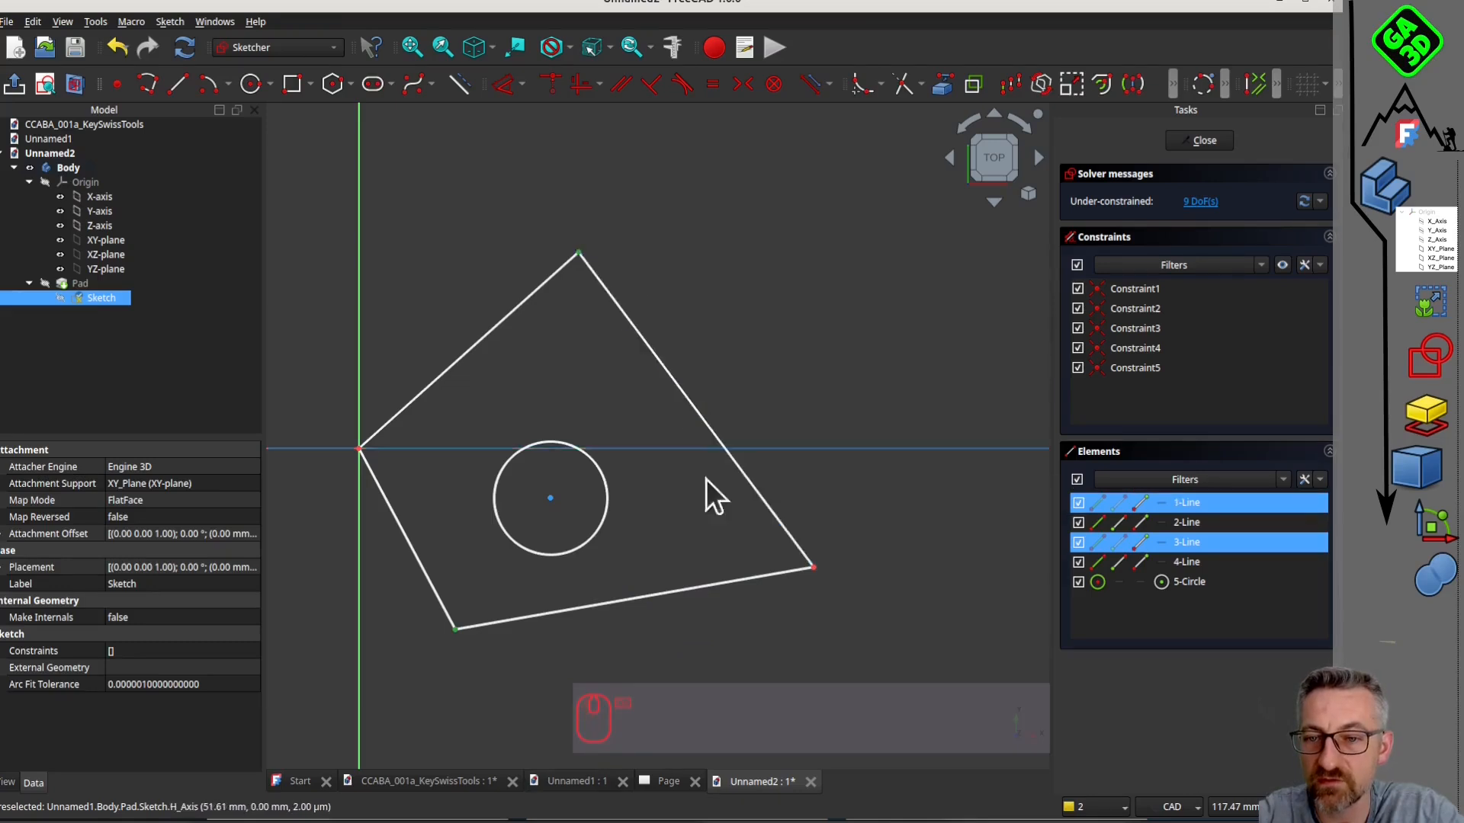
left_click(550, 498)
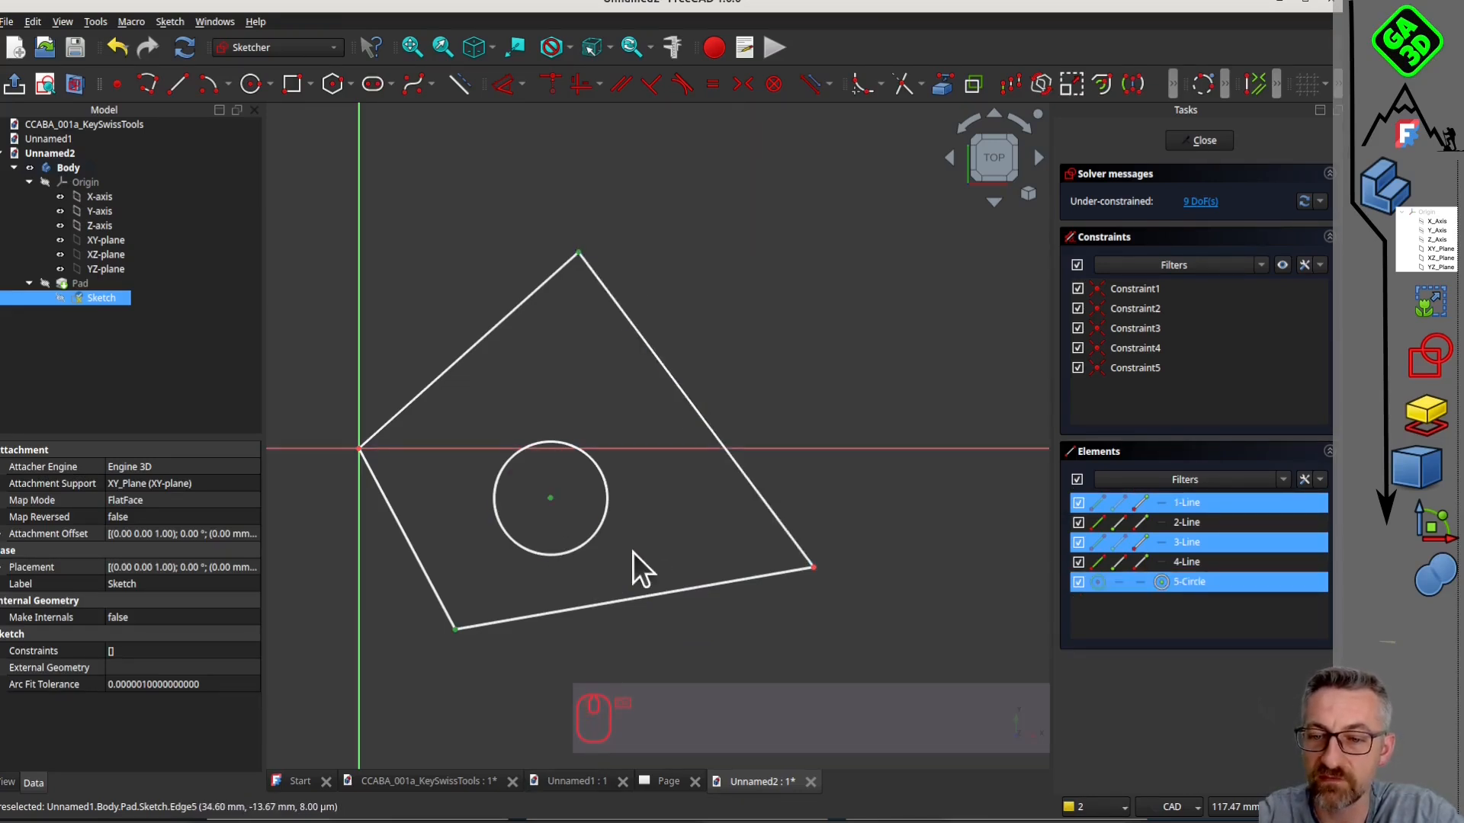
left_click(741, 87)
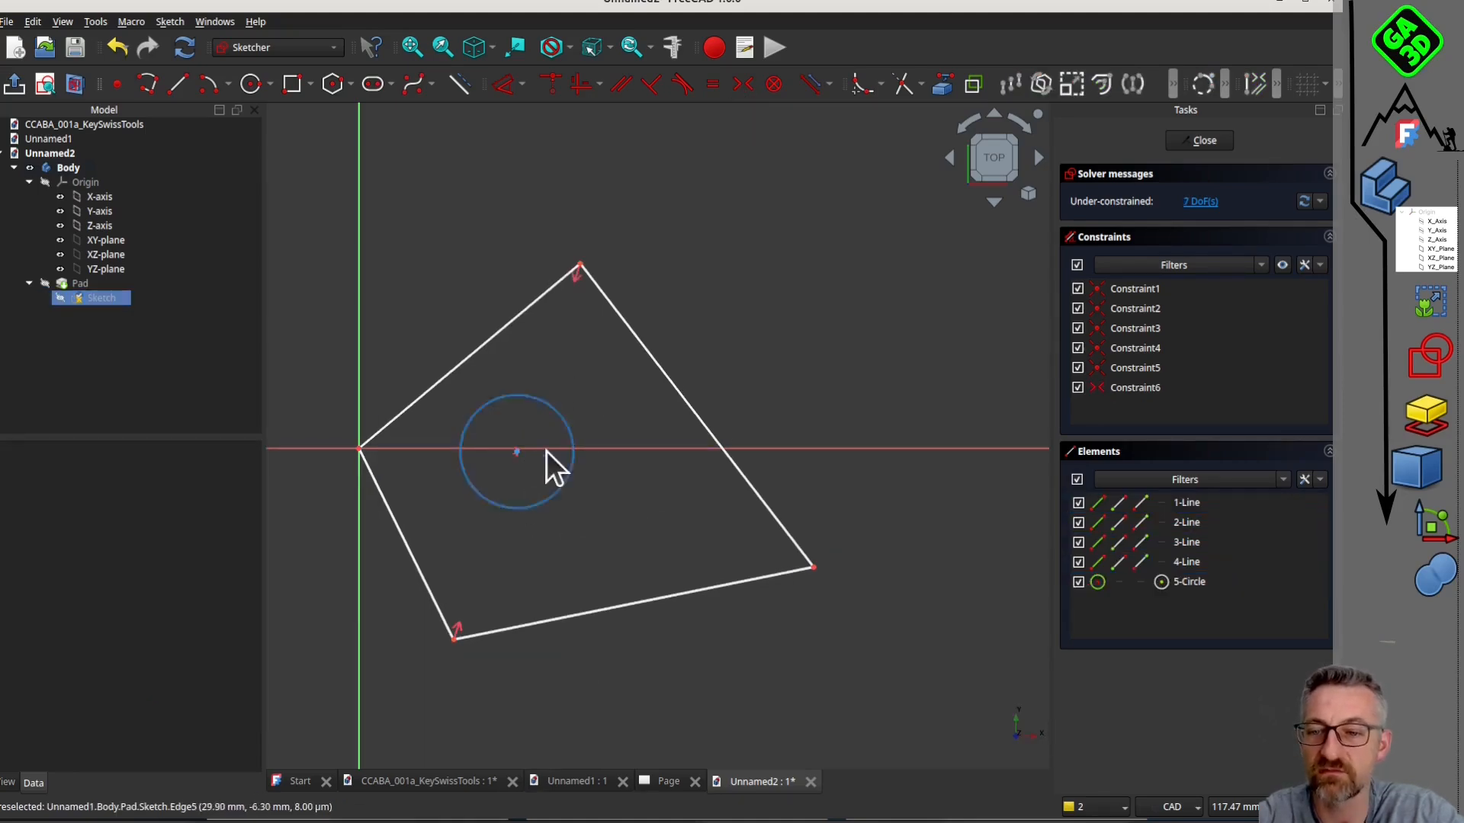
left_click(1180, 141)
middle_click_drag(657, 427, 482, 317)
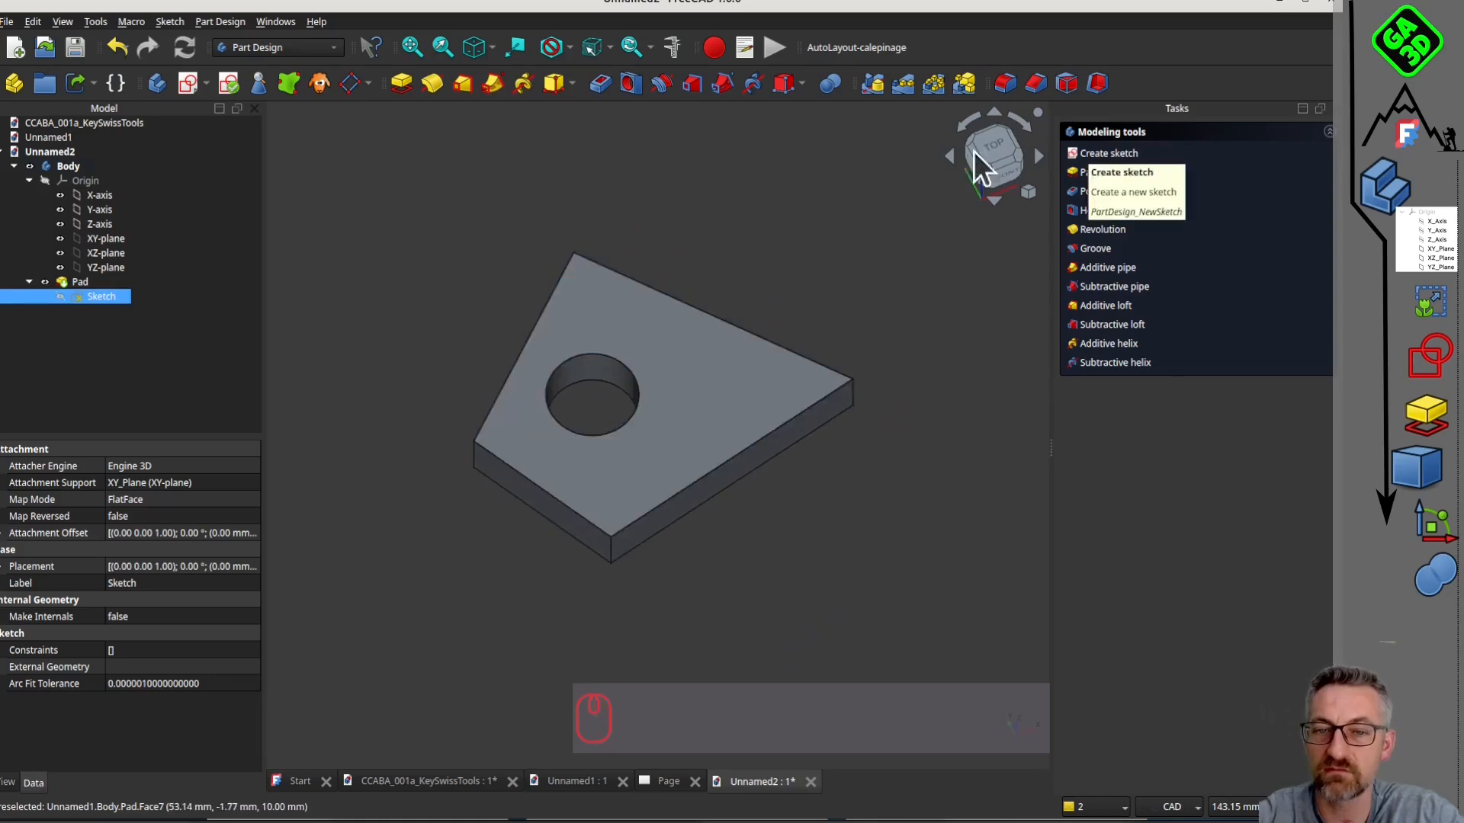
Reopen the pad's sketch and constrain the inner circle's diameter to 18 mm.
double_click(114, 299)
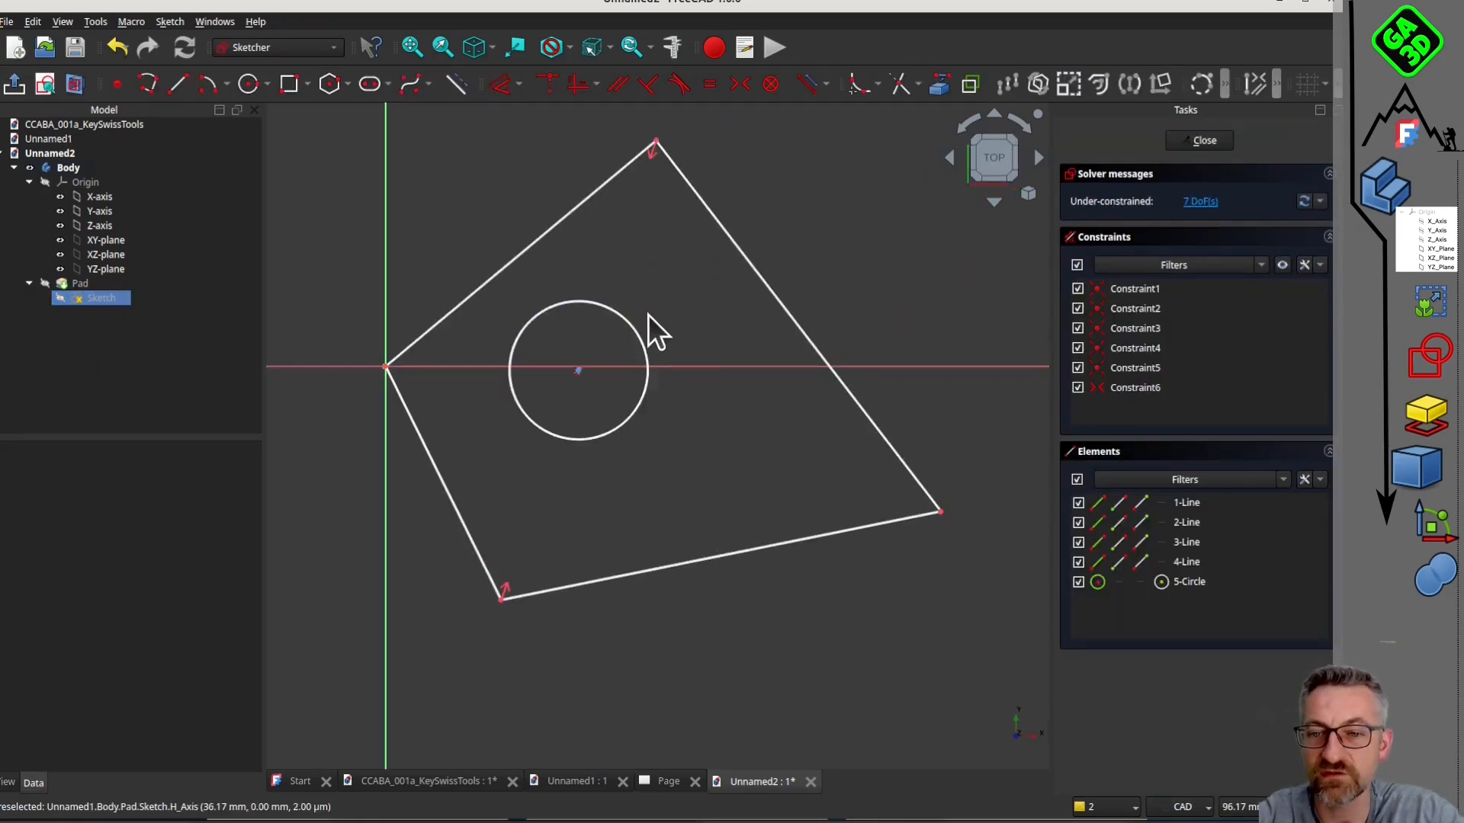
left_click(630, 326)
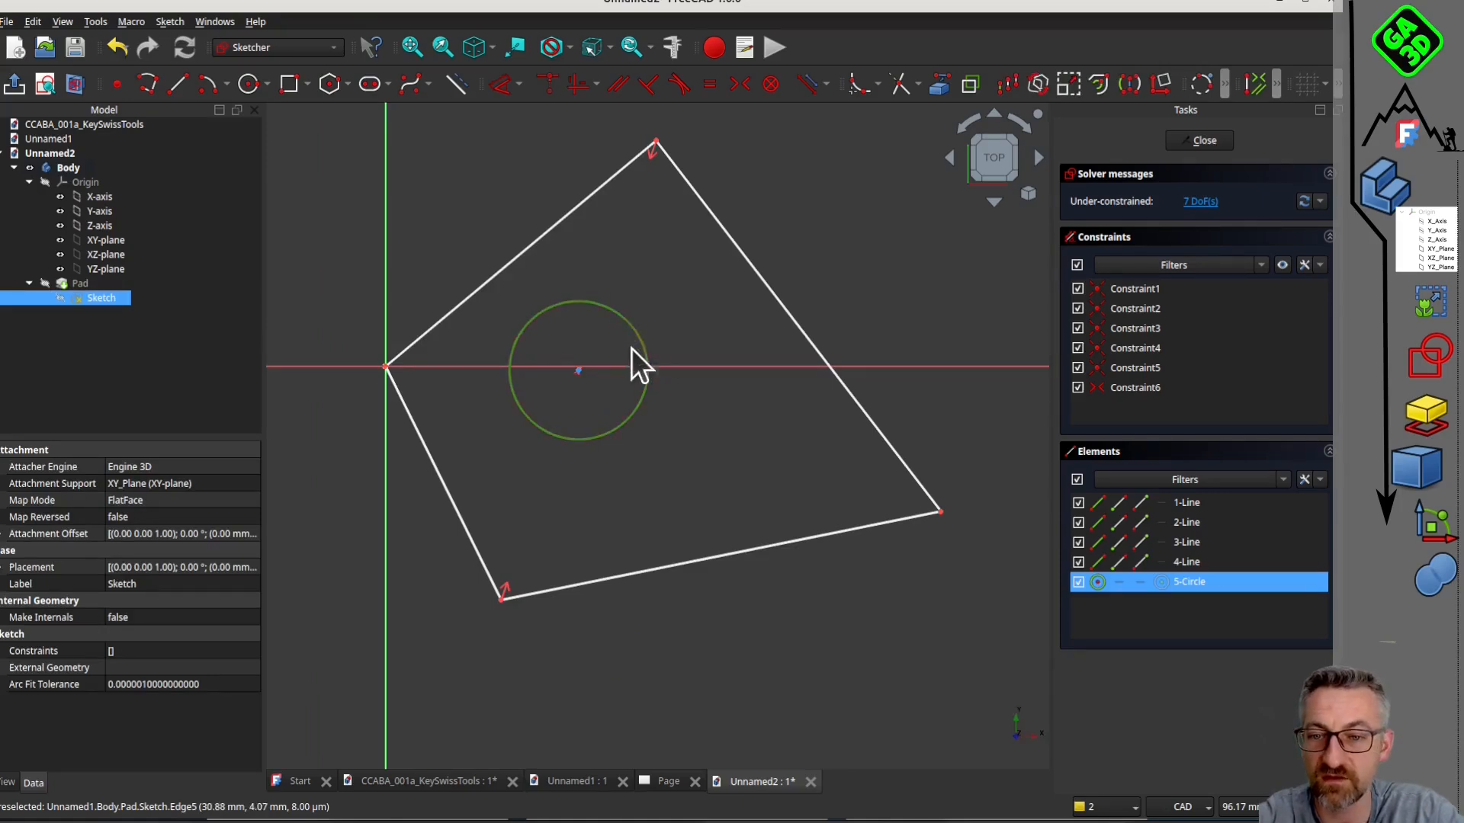
left_click(521, 83)
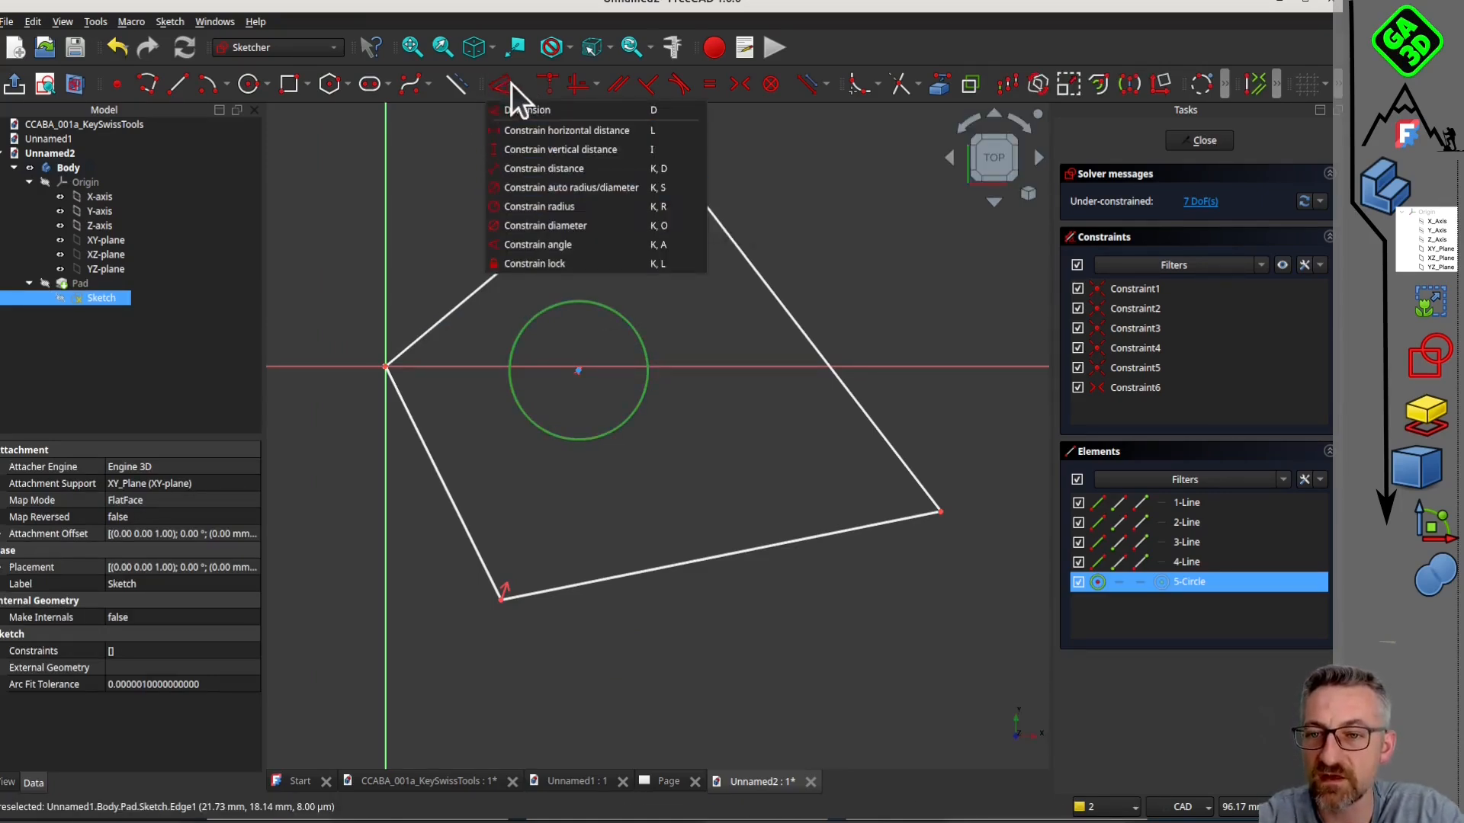
left_click(520, 82)
left_click(503, 83)
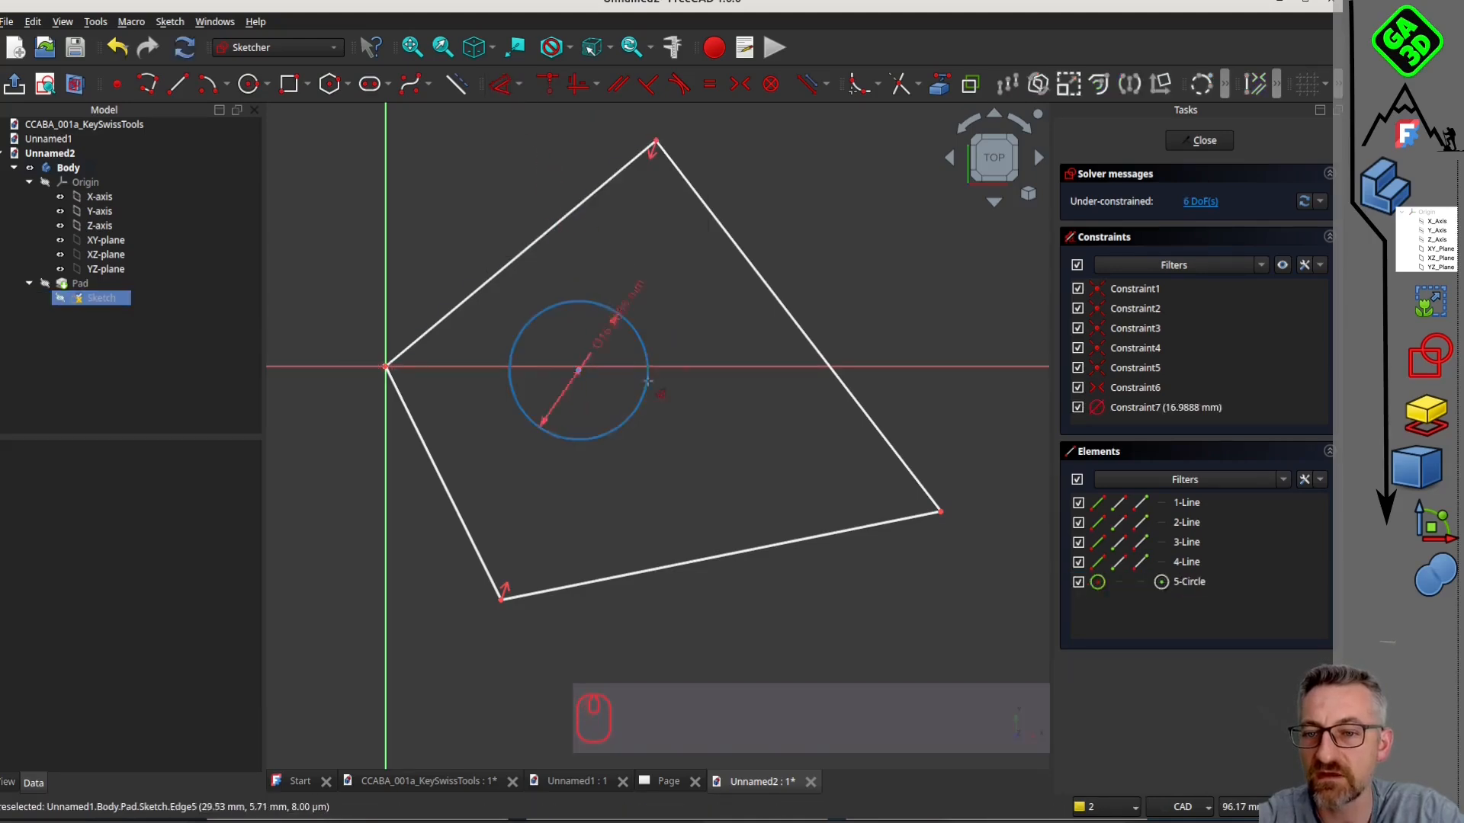
left_click(726, 458)
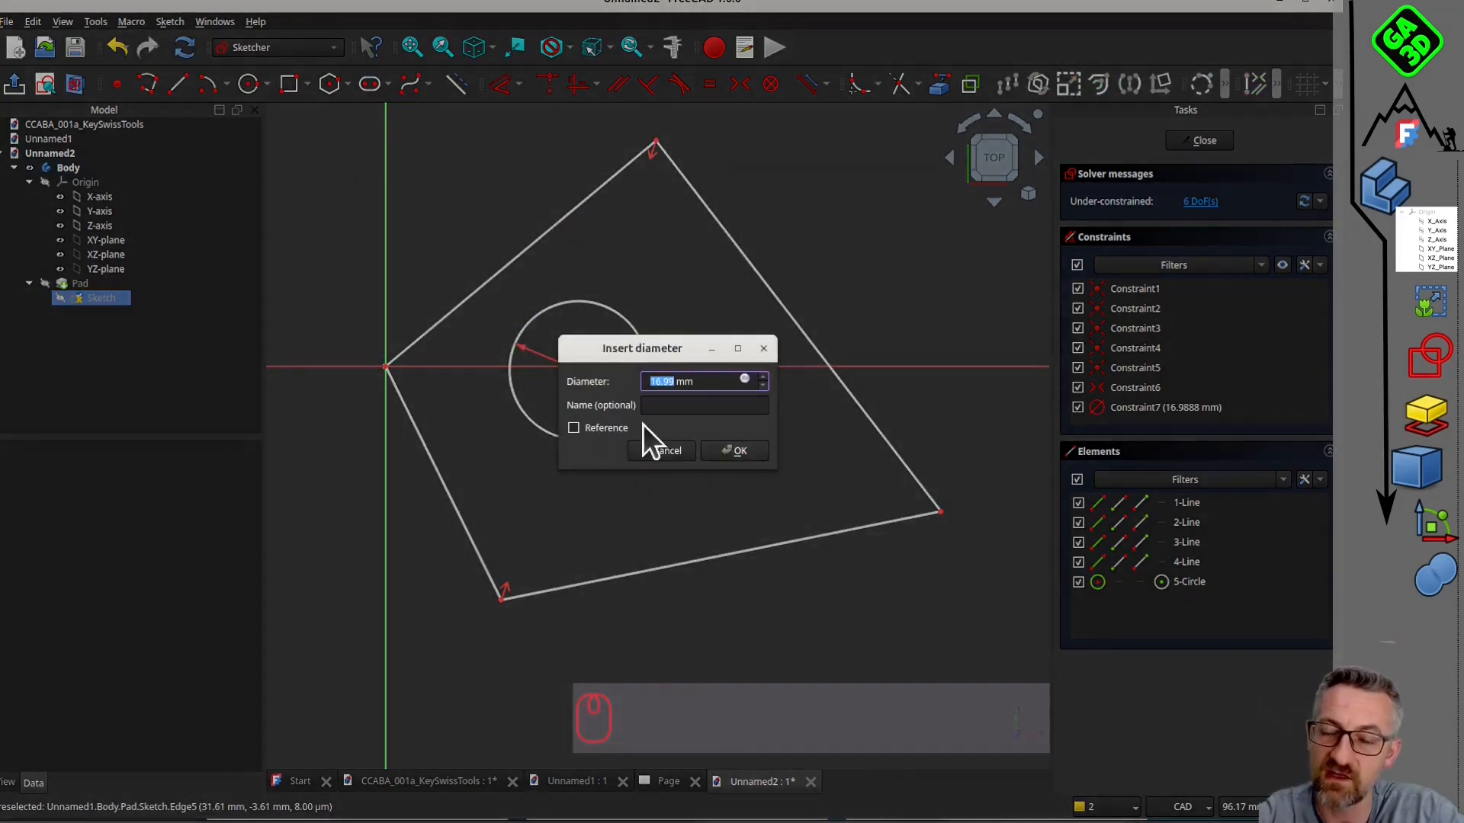
type("18")
key("Return")
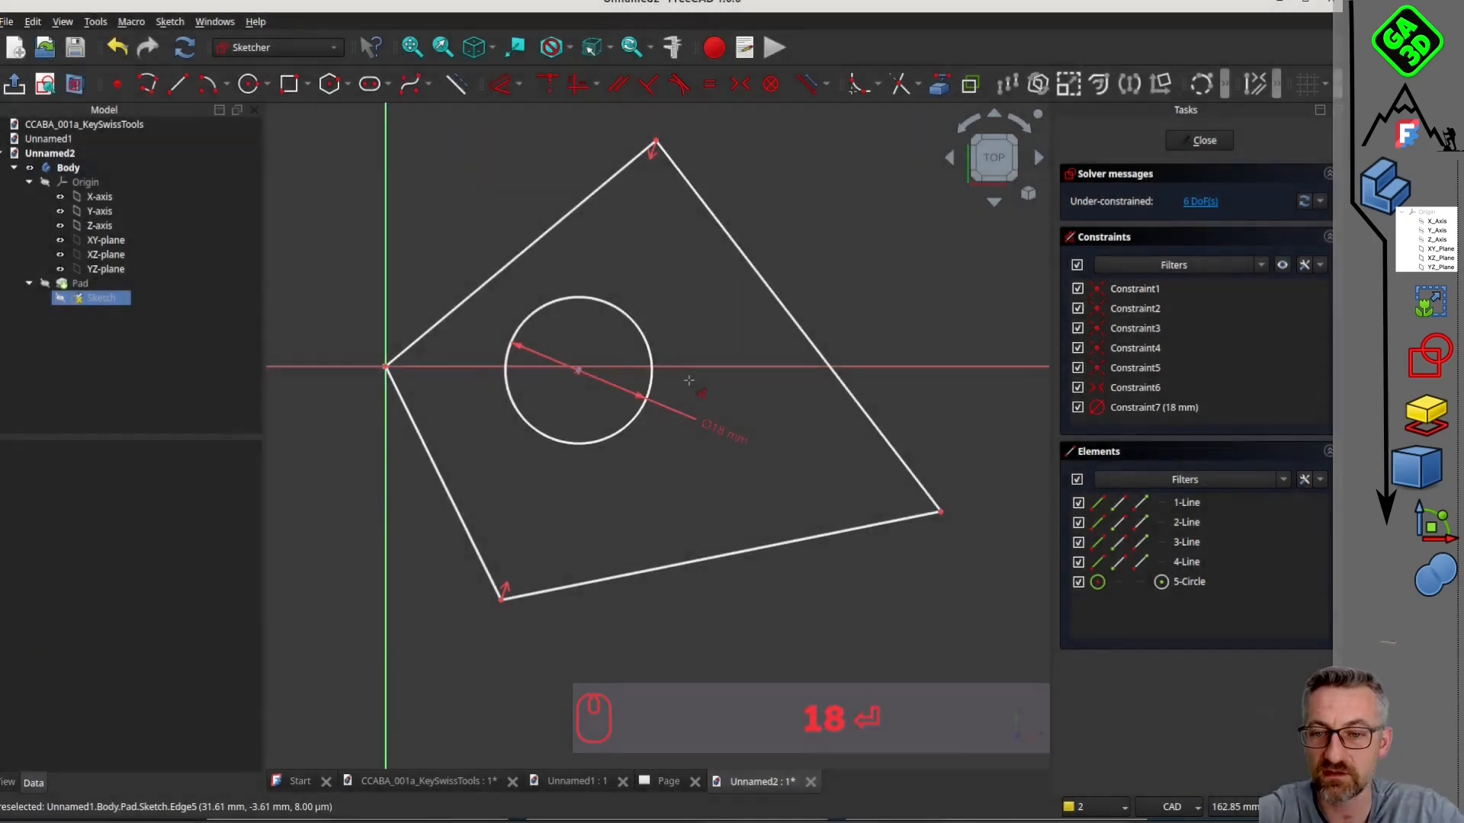
Constrain the length of the long slanted line starting at the upper corner to 60 mm.
left_click(726, 249)
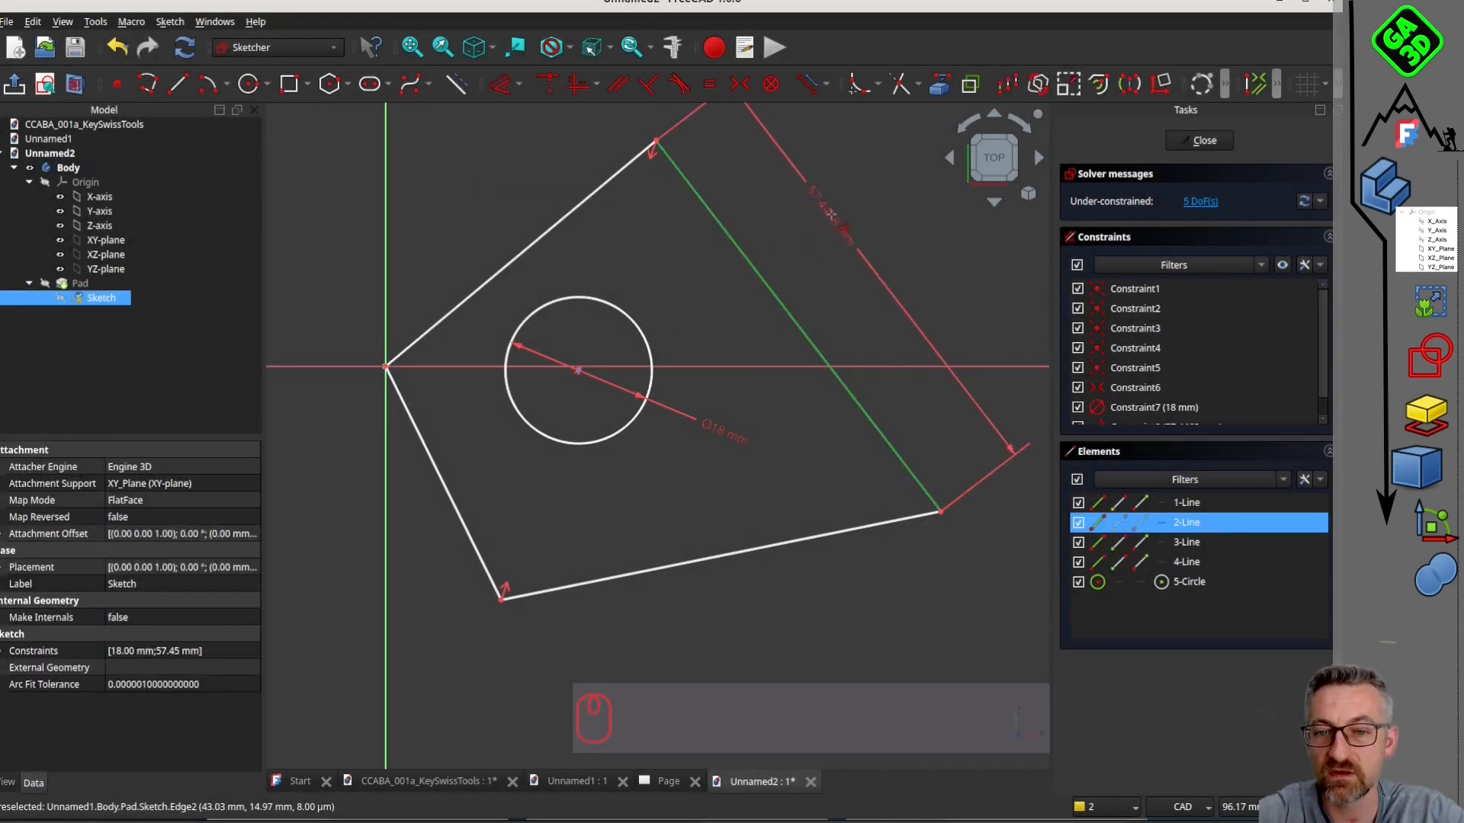
left_click(826, 216)
type("60")
key("Return")
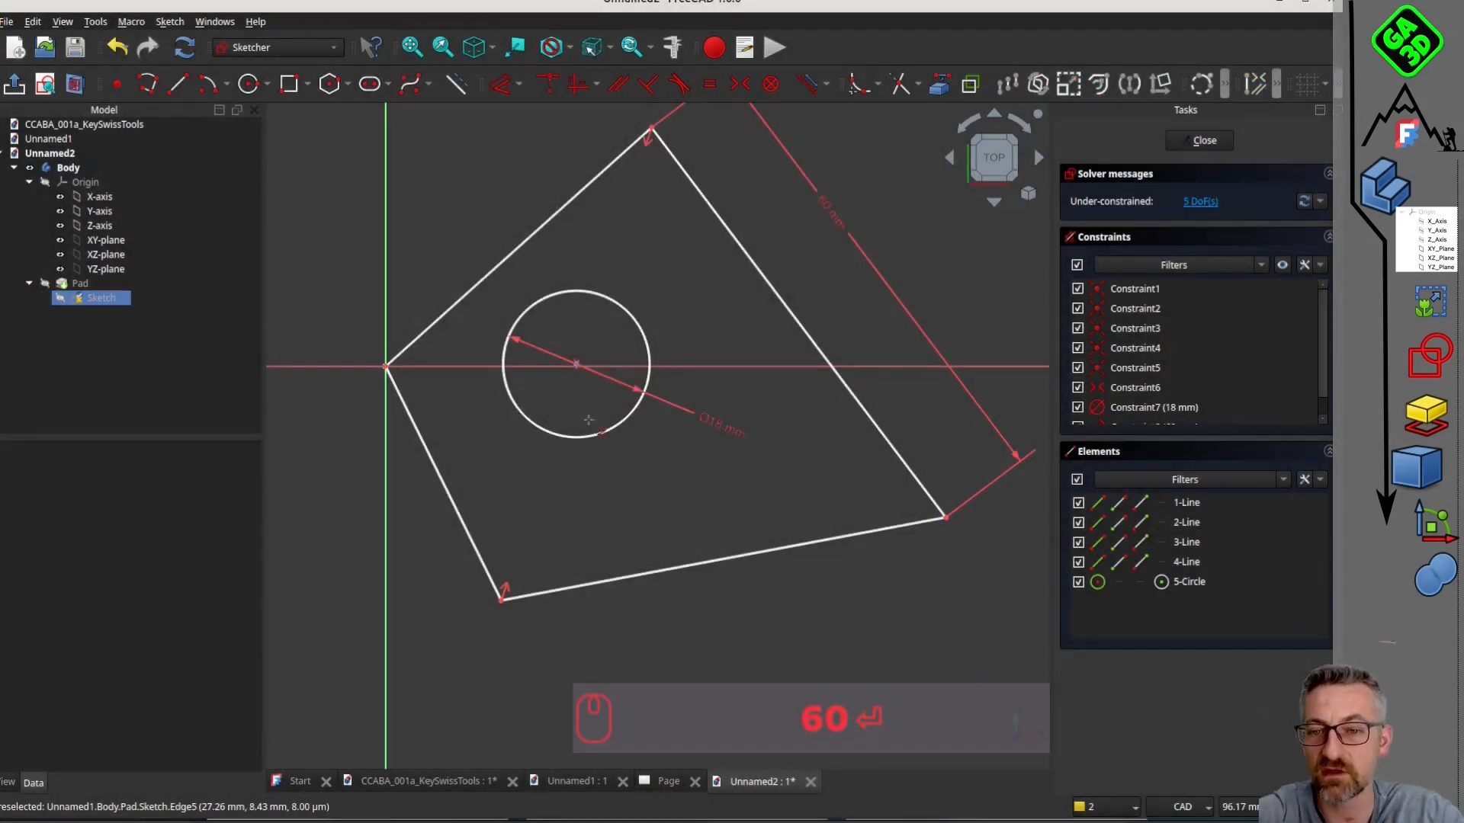
scroll(686, 282, "down", 4)
middle_click_drag(697, 310, 683, 272)
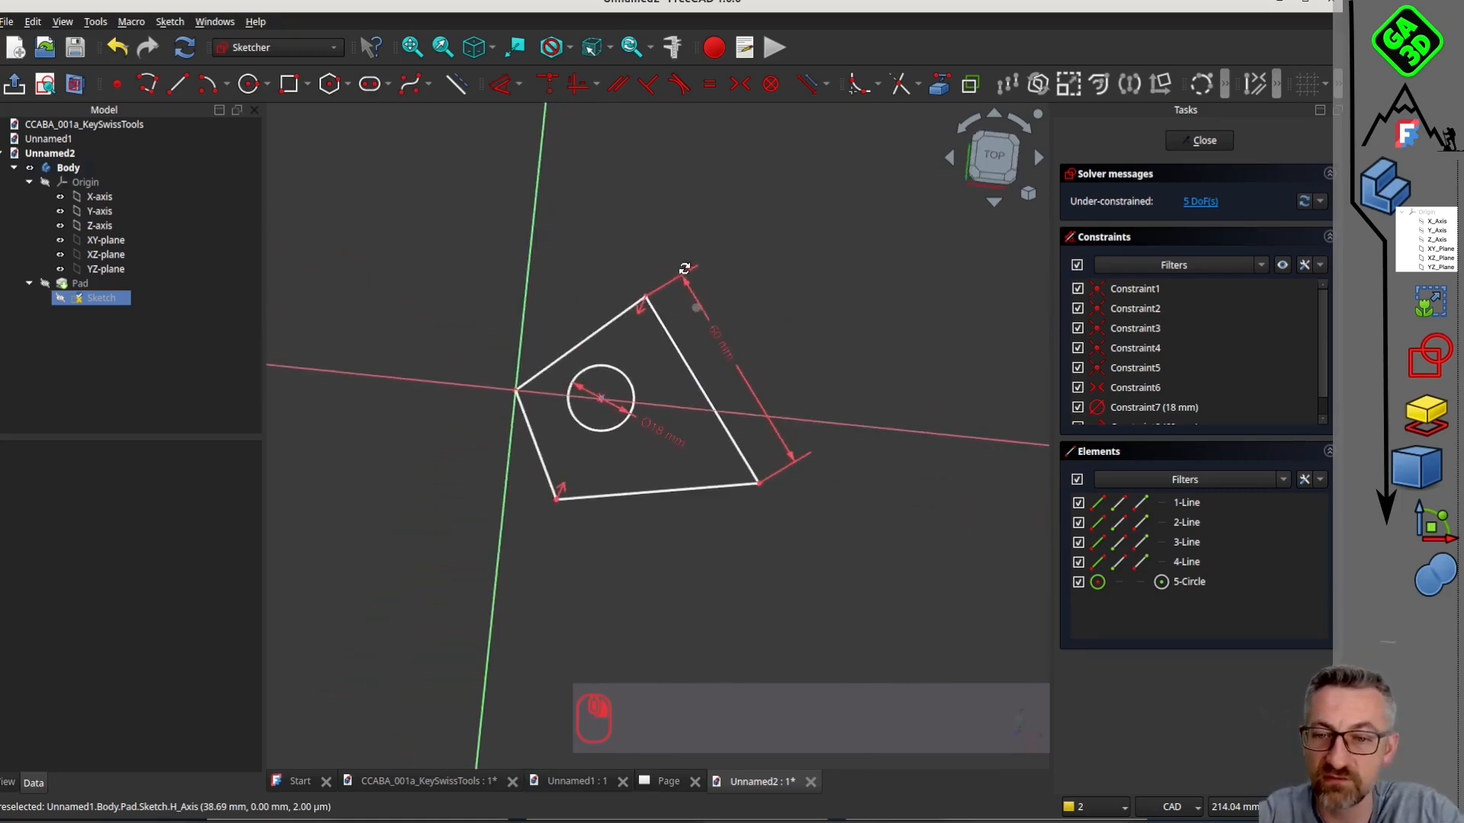
scroll(653, 415, "up", 2)
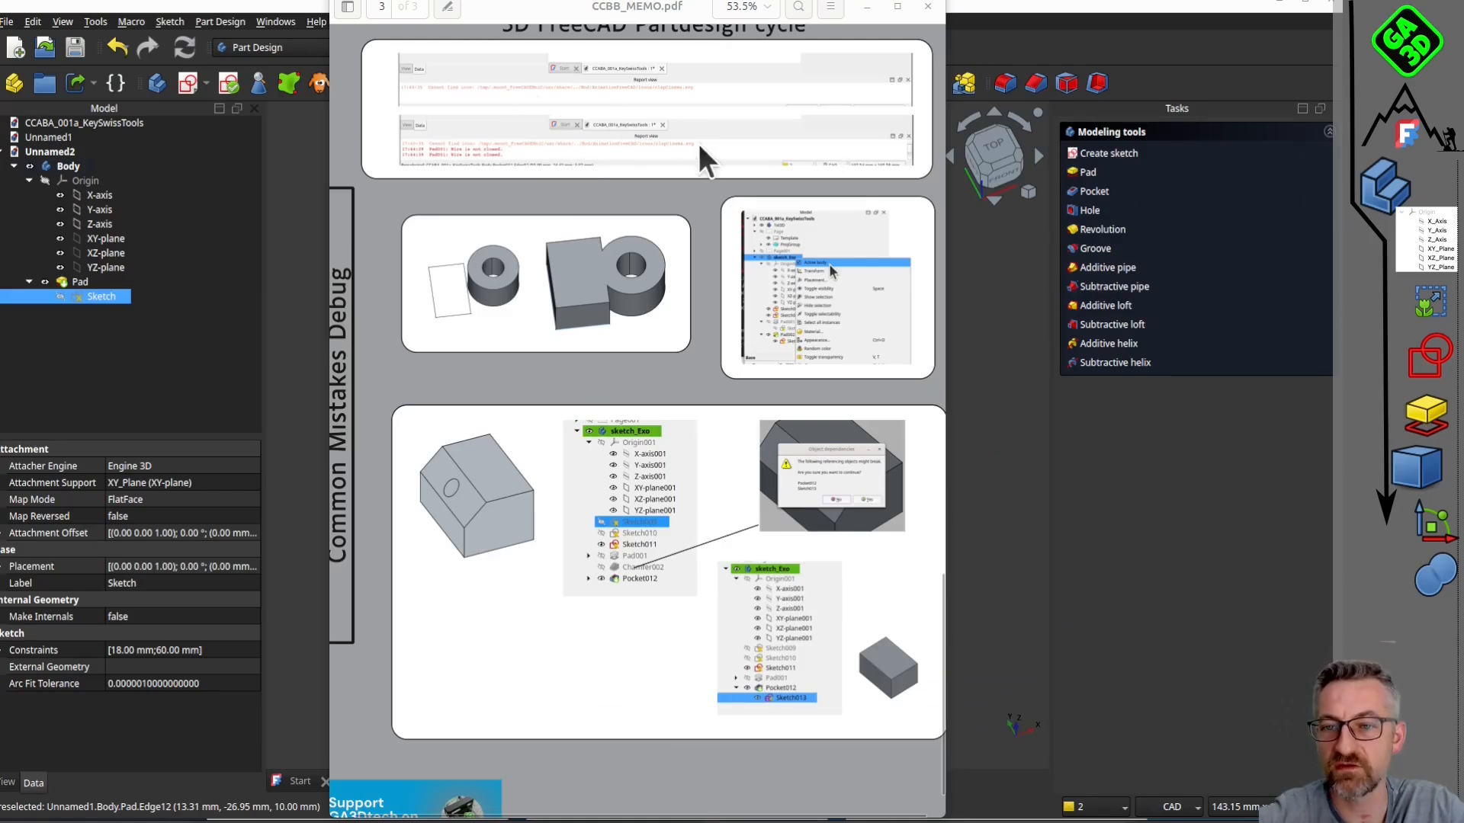
Return from the PDF memo to FreeCAD and display the report view.
left_click(988, 456)
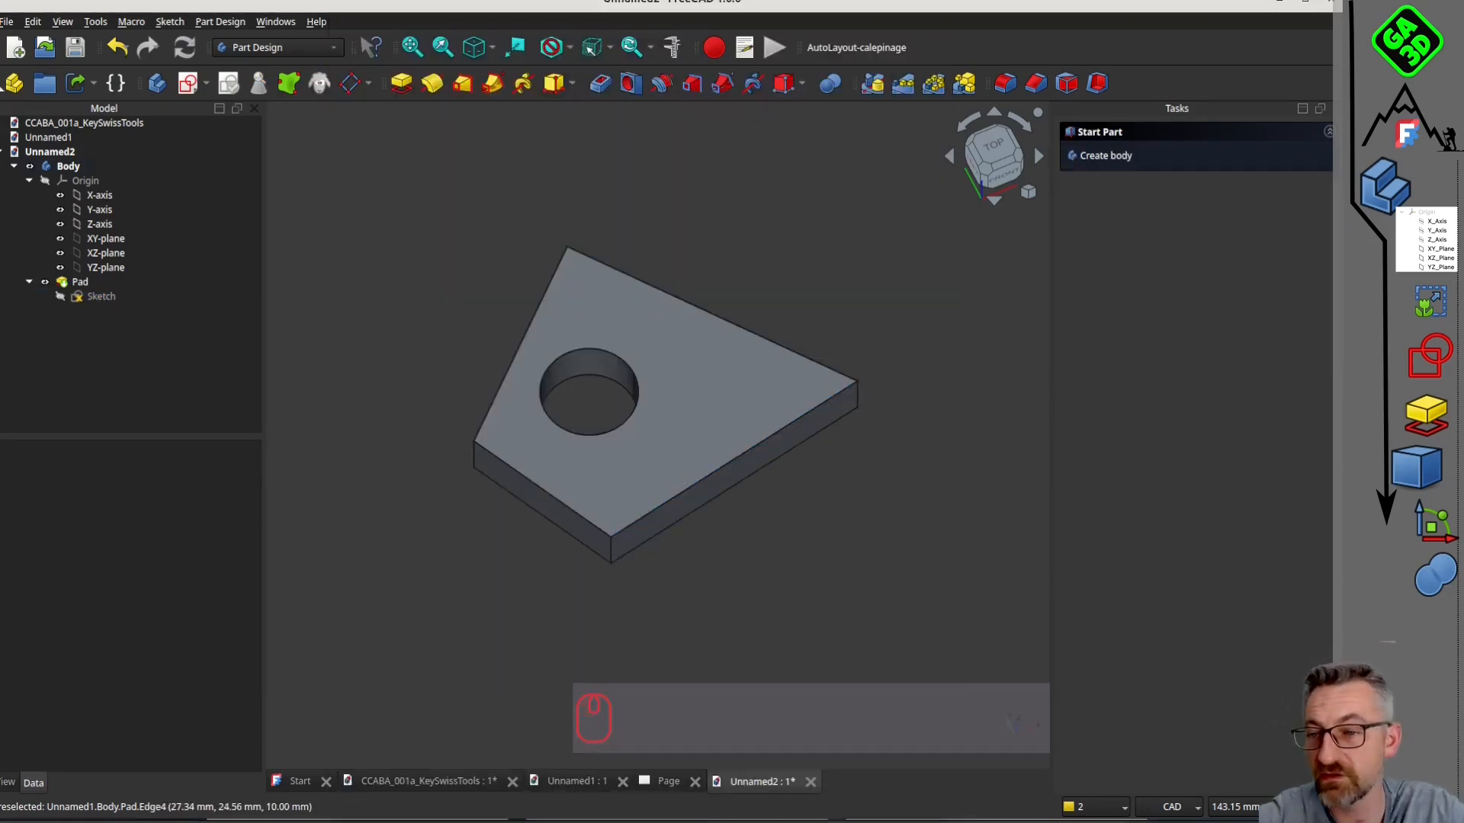
left_click(96, 19)
mouse_move(61, 14)
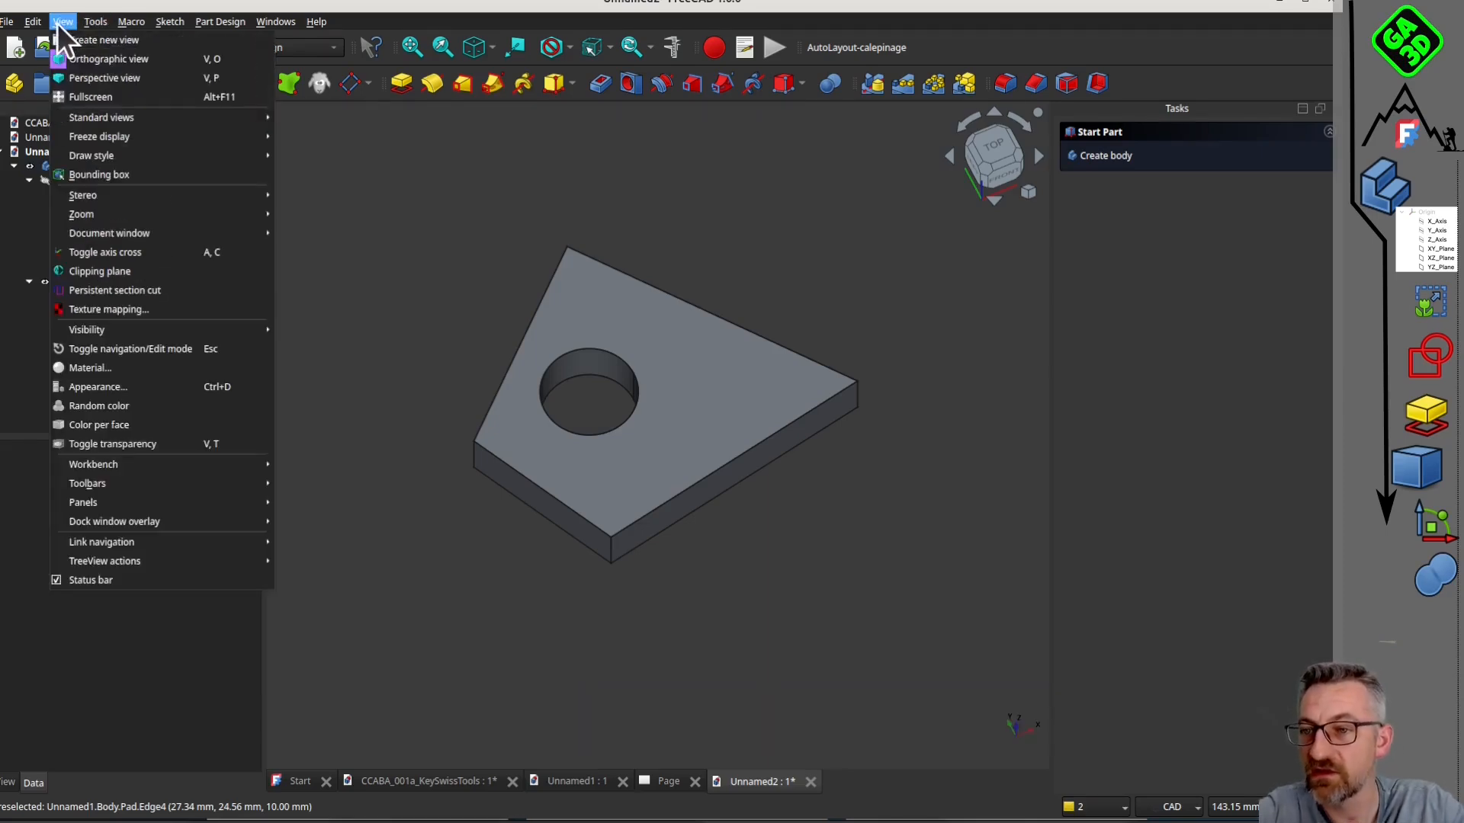
mouse_move(243, 503)
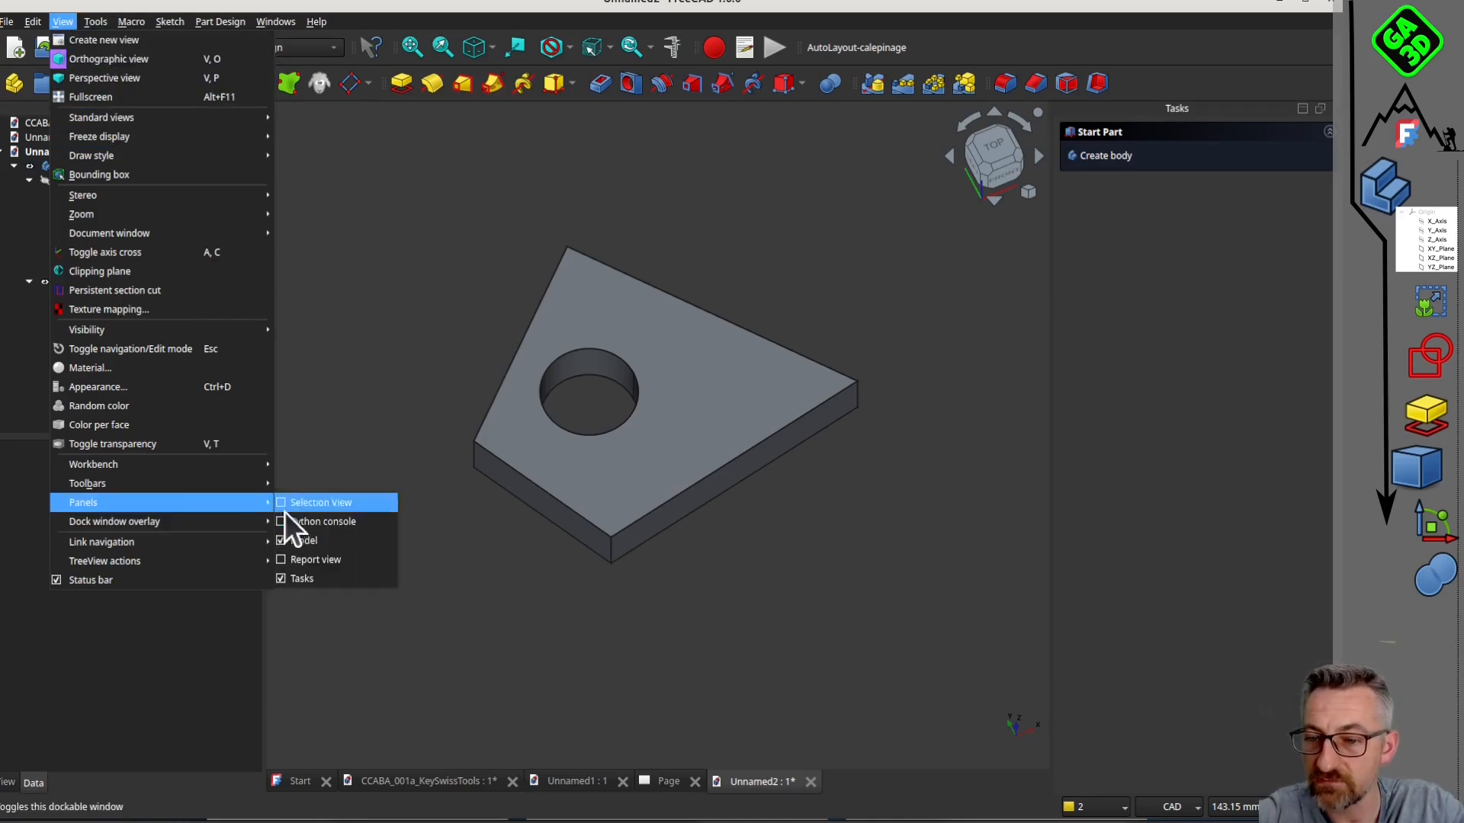
left_click(281, 560)
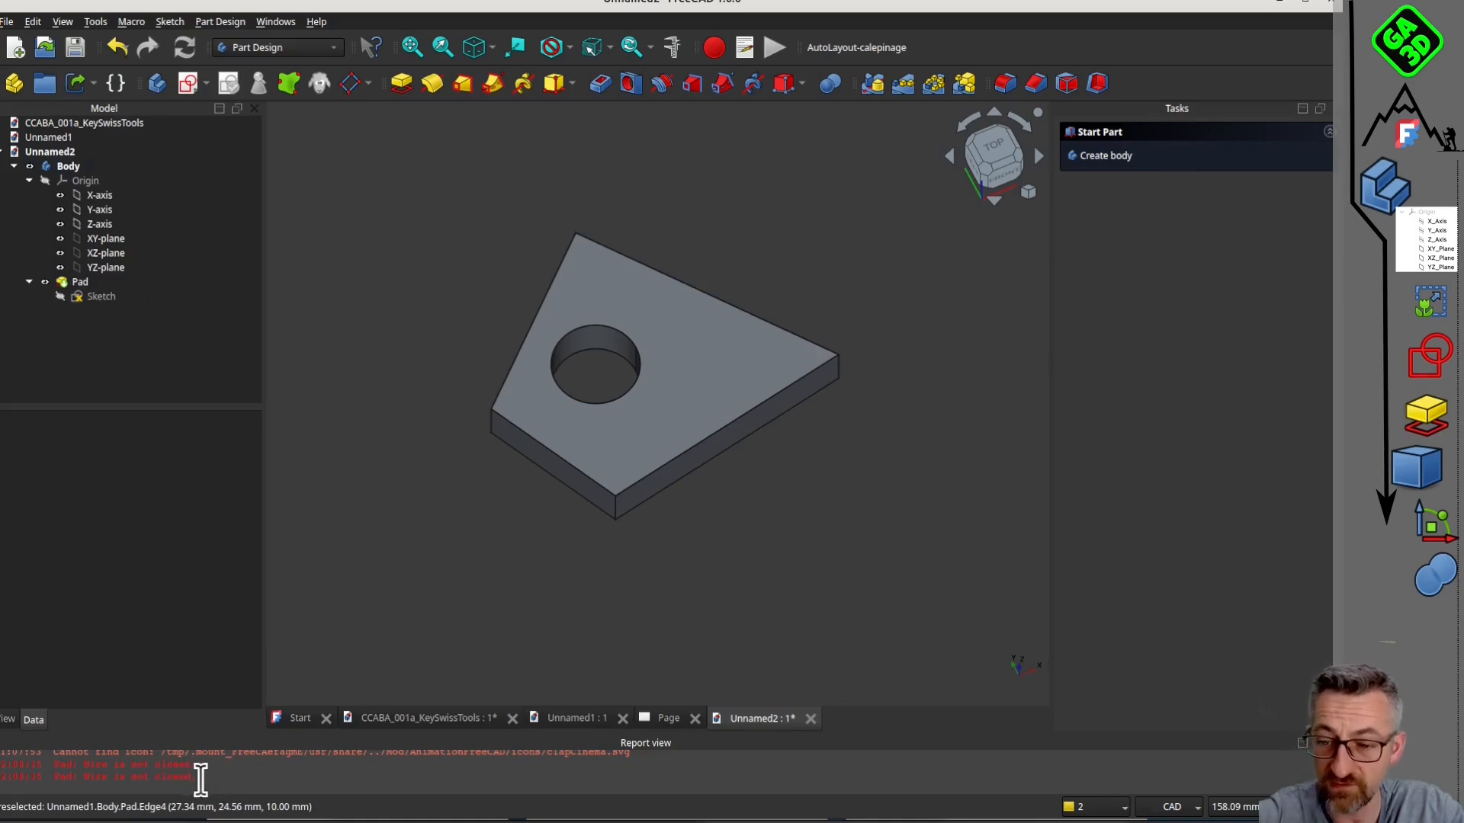
Display the Python console as well, and bring the report view back in front of it.
left_click(69, 21)
mouse_move(204, 498)
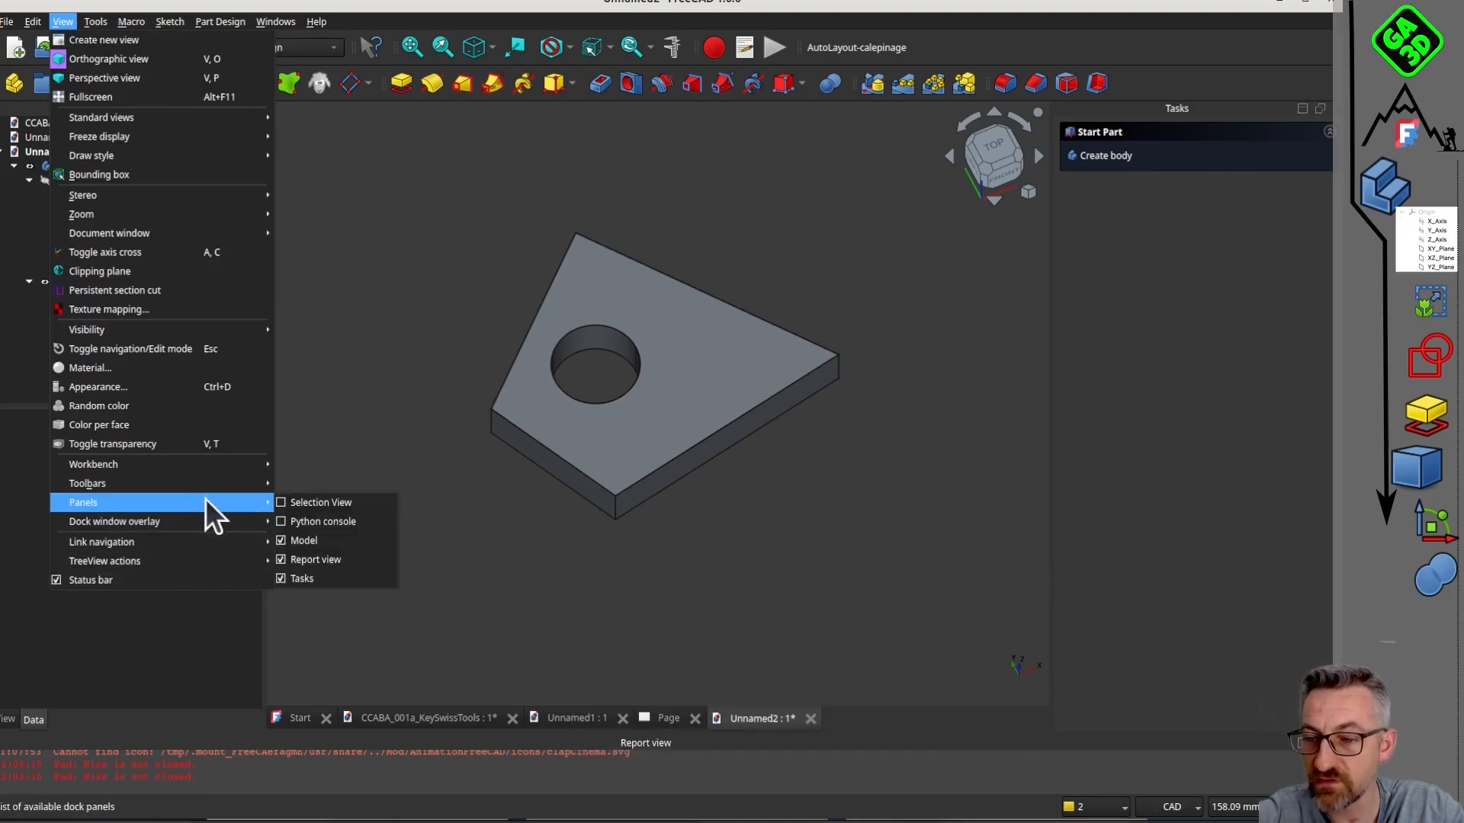
left_click(289, 522)
left_click(86, 783)
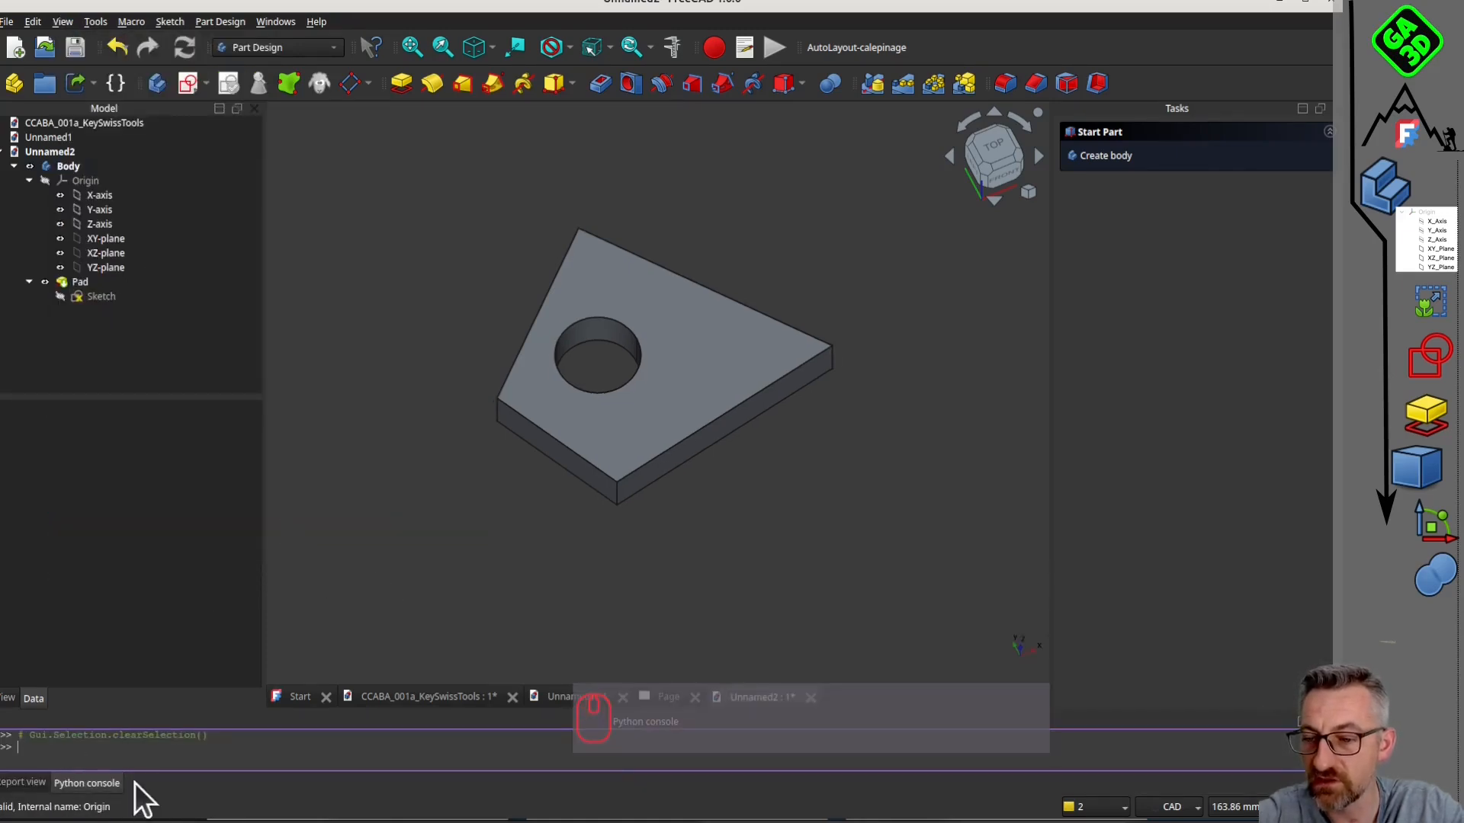
left_click(20, 784)
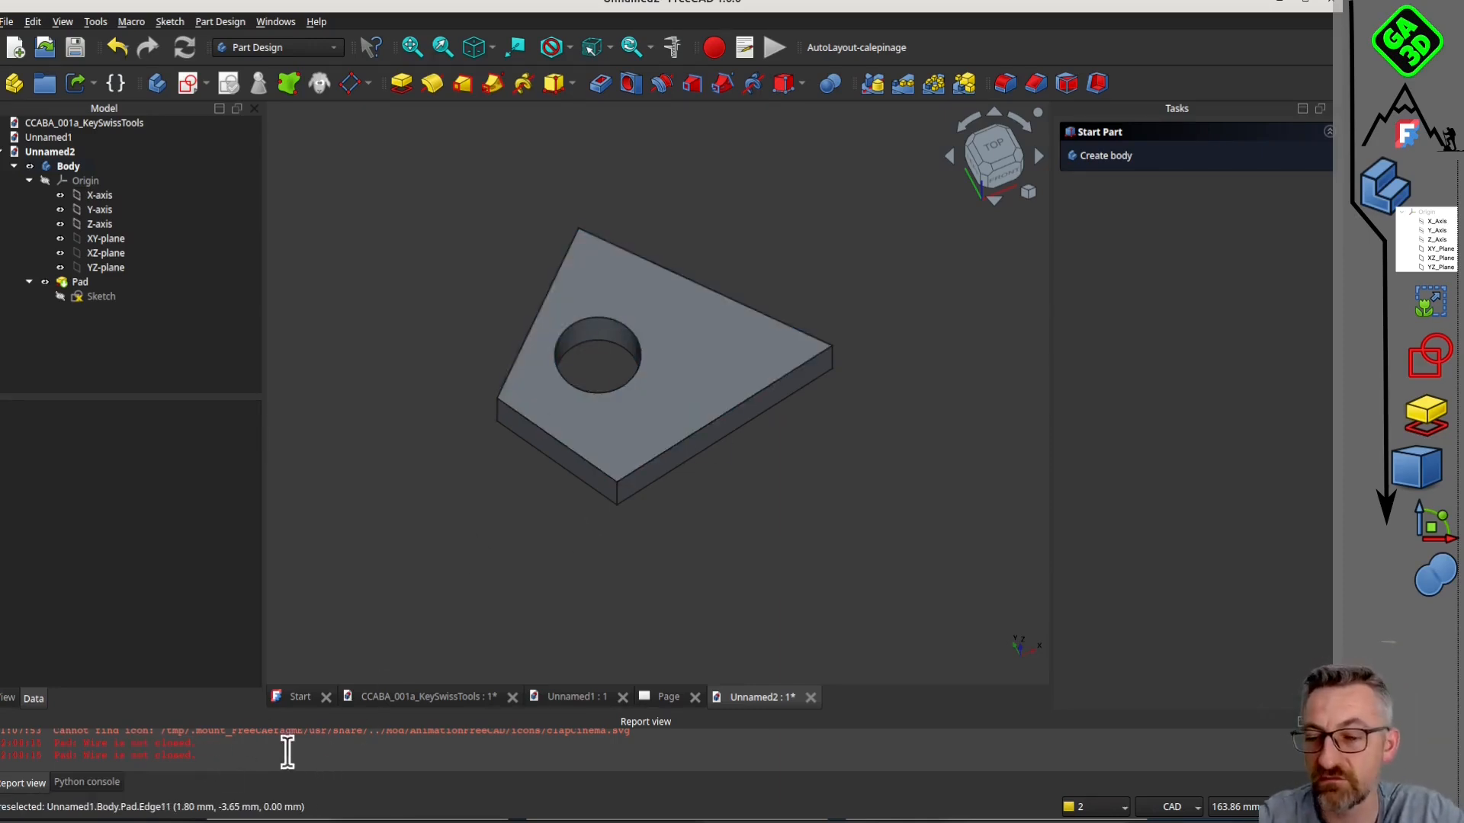
Check the notification list for the wire error and consult the common mistakes page of the PDF memo.
left_click(1127, 811)
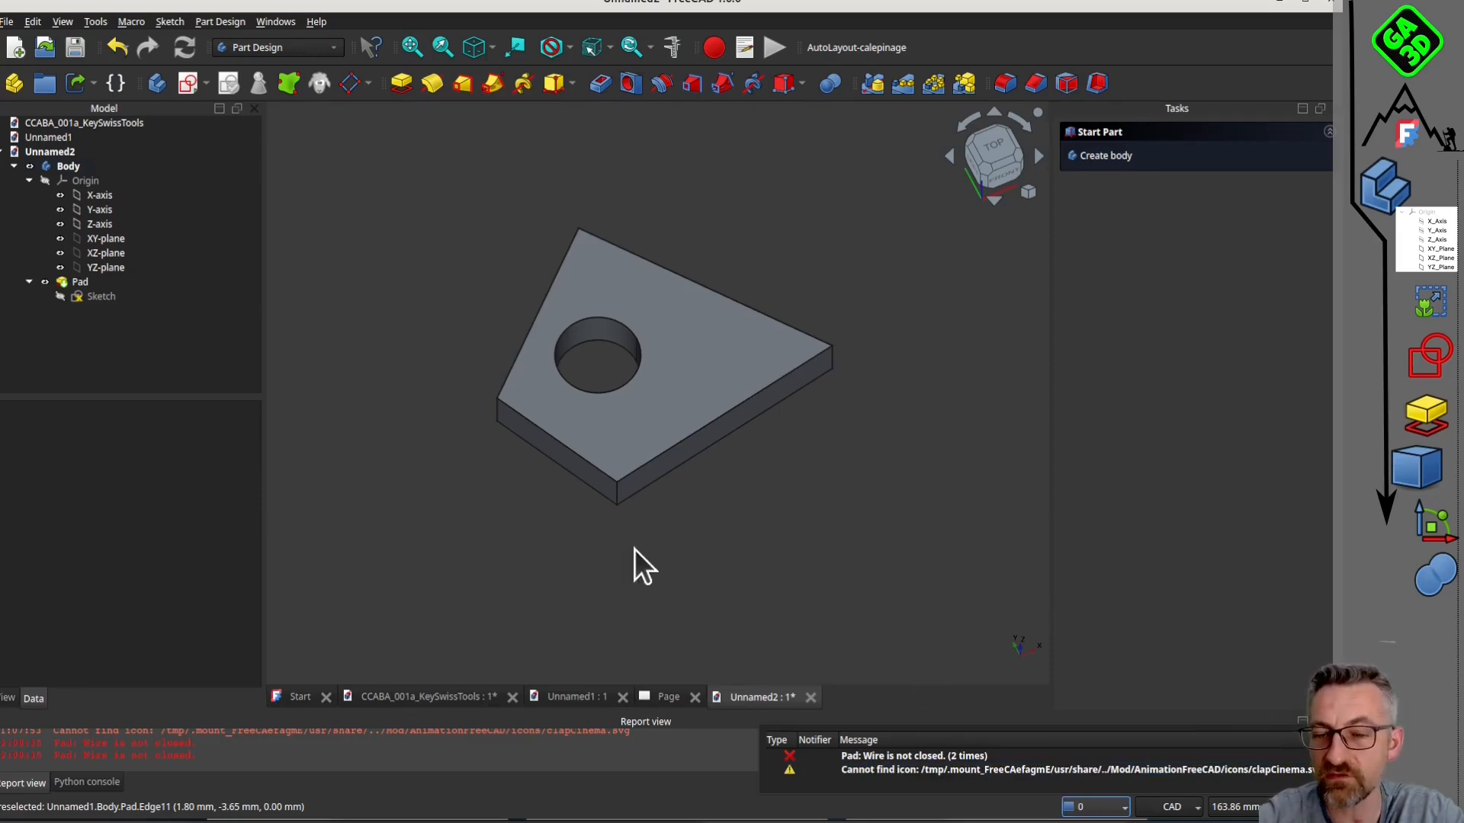
key("alt+Tab")
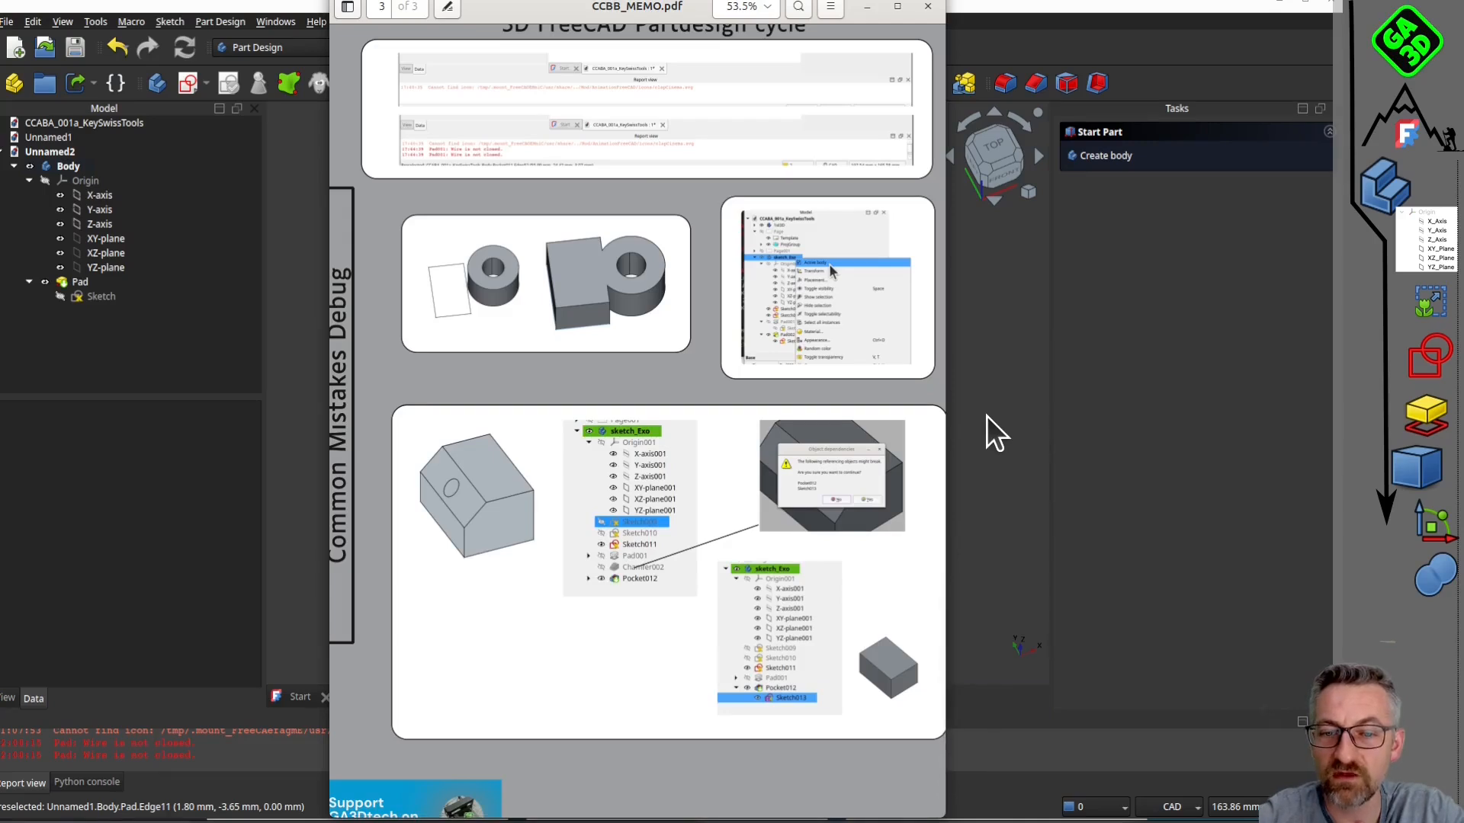
left_click(986, 415)
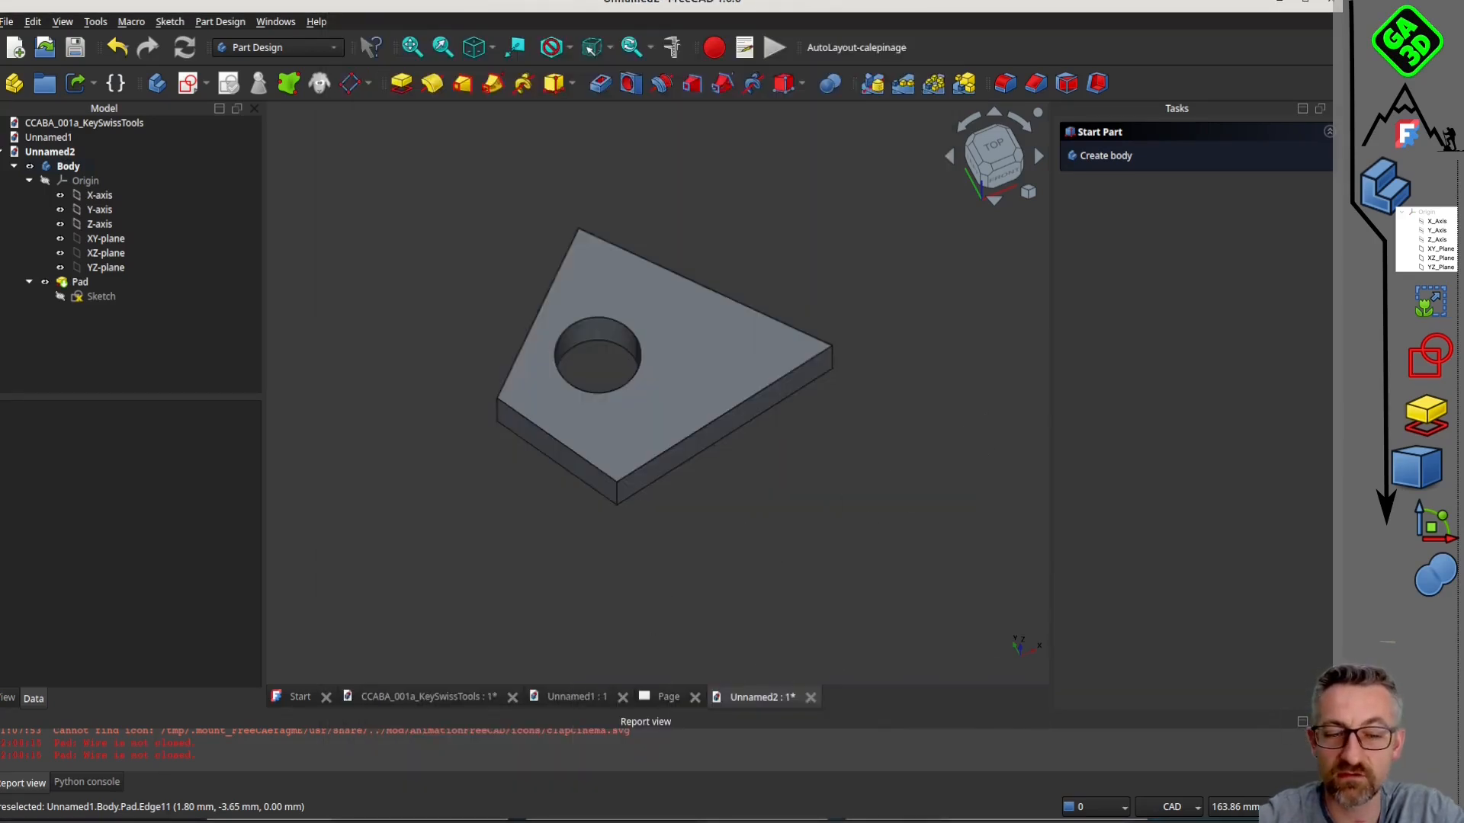
Close the report view and the Python console.
left_click(1335, 721)
left_click(1336, 721)
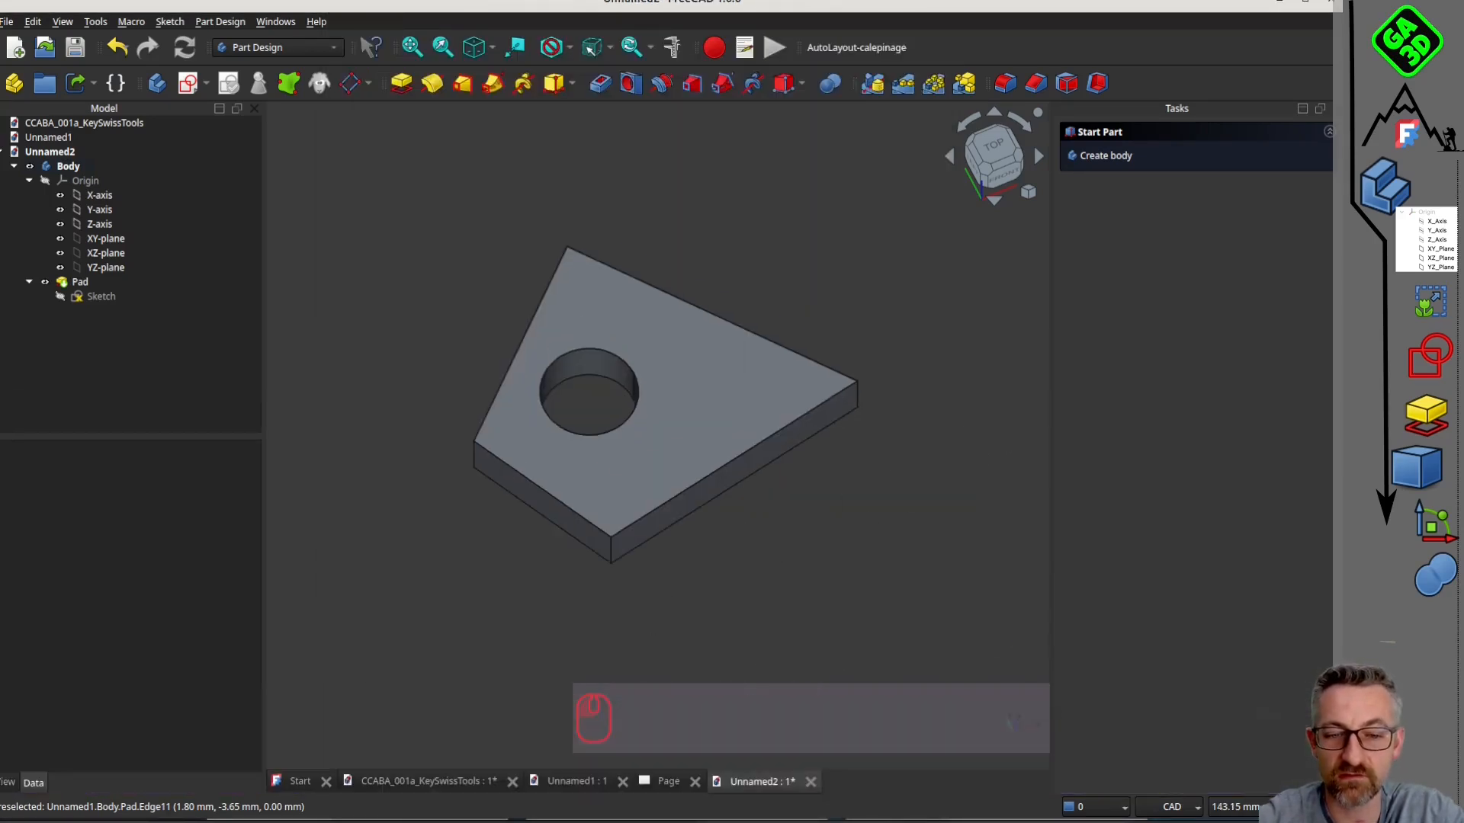
middle_click_drag(776, 570, 762, 412)
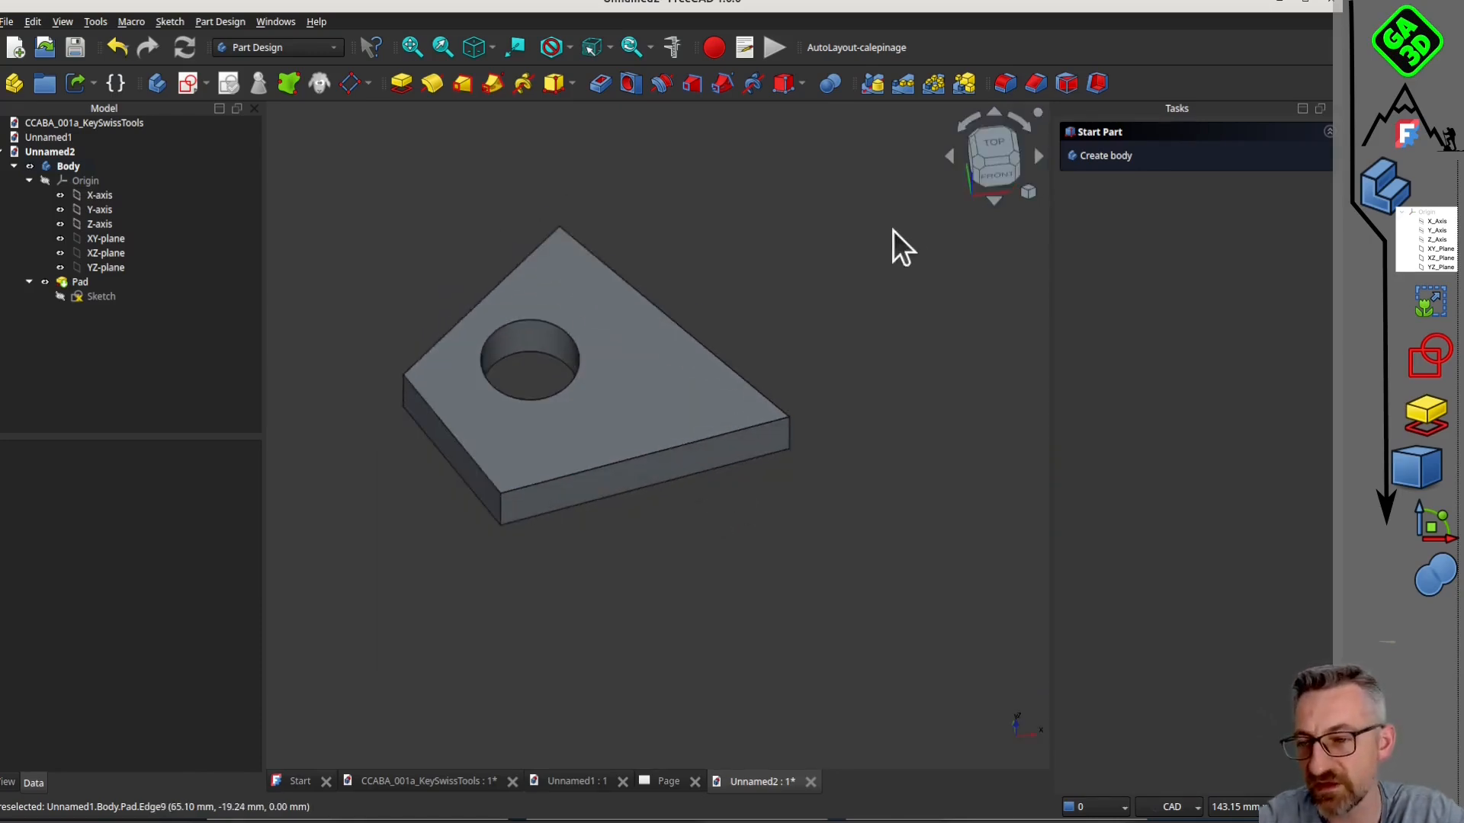
Create a new sketch on the XY plane of the plate's body.
left_click(997, 144)
middle_click_drag(757, 352, 733, 391)
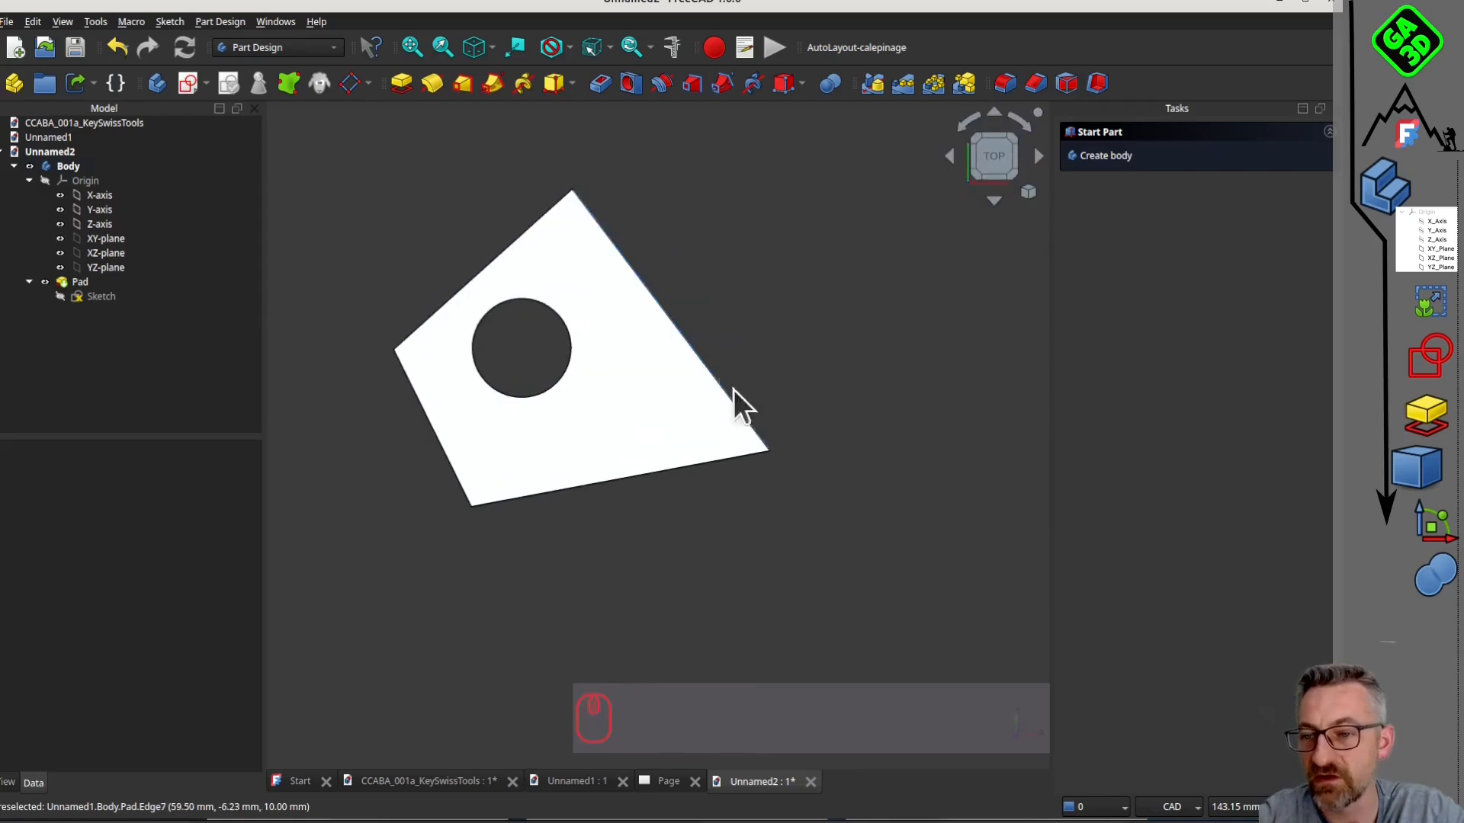
left_click(108, 237)
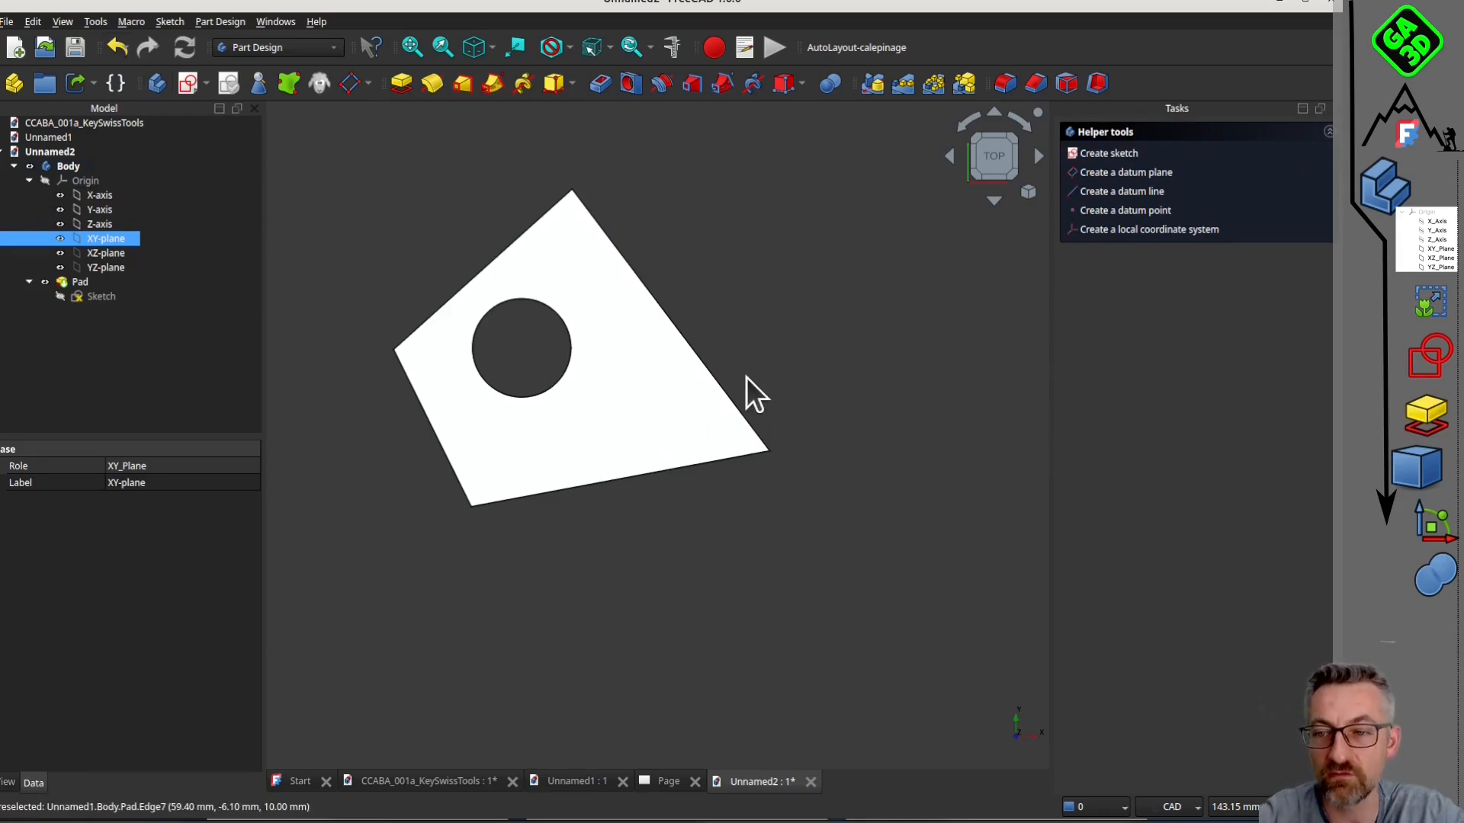
left_click(187, 84)
middle_click_drag(613, 382, 545, 226)
scroll(734, 415, "up", 1)
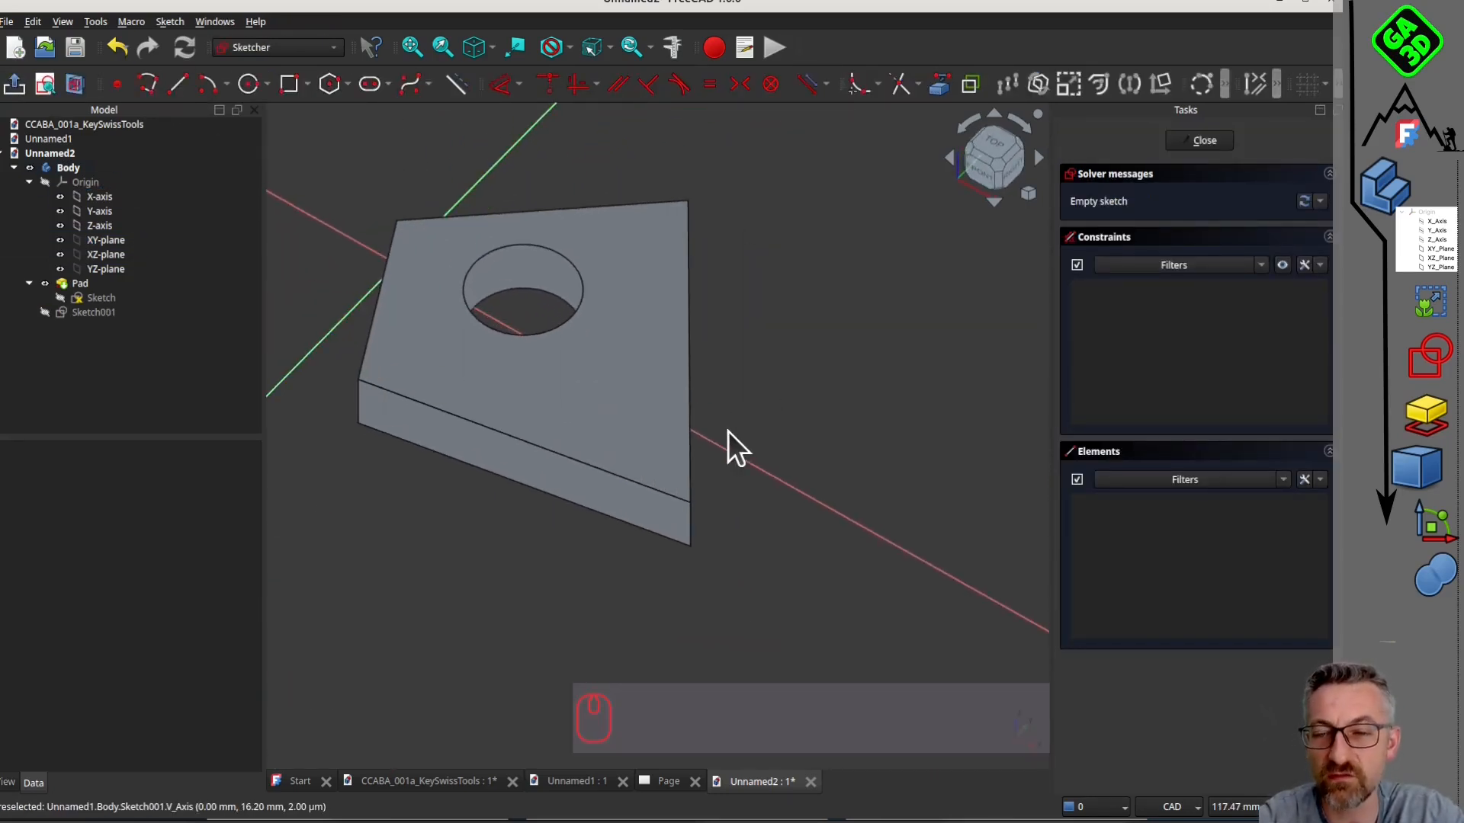
middle_click_drag(676, 562, 693, 480)
left_click(1008, 150)
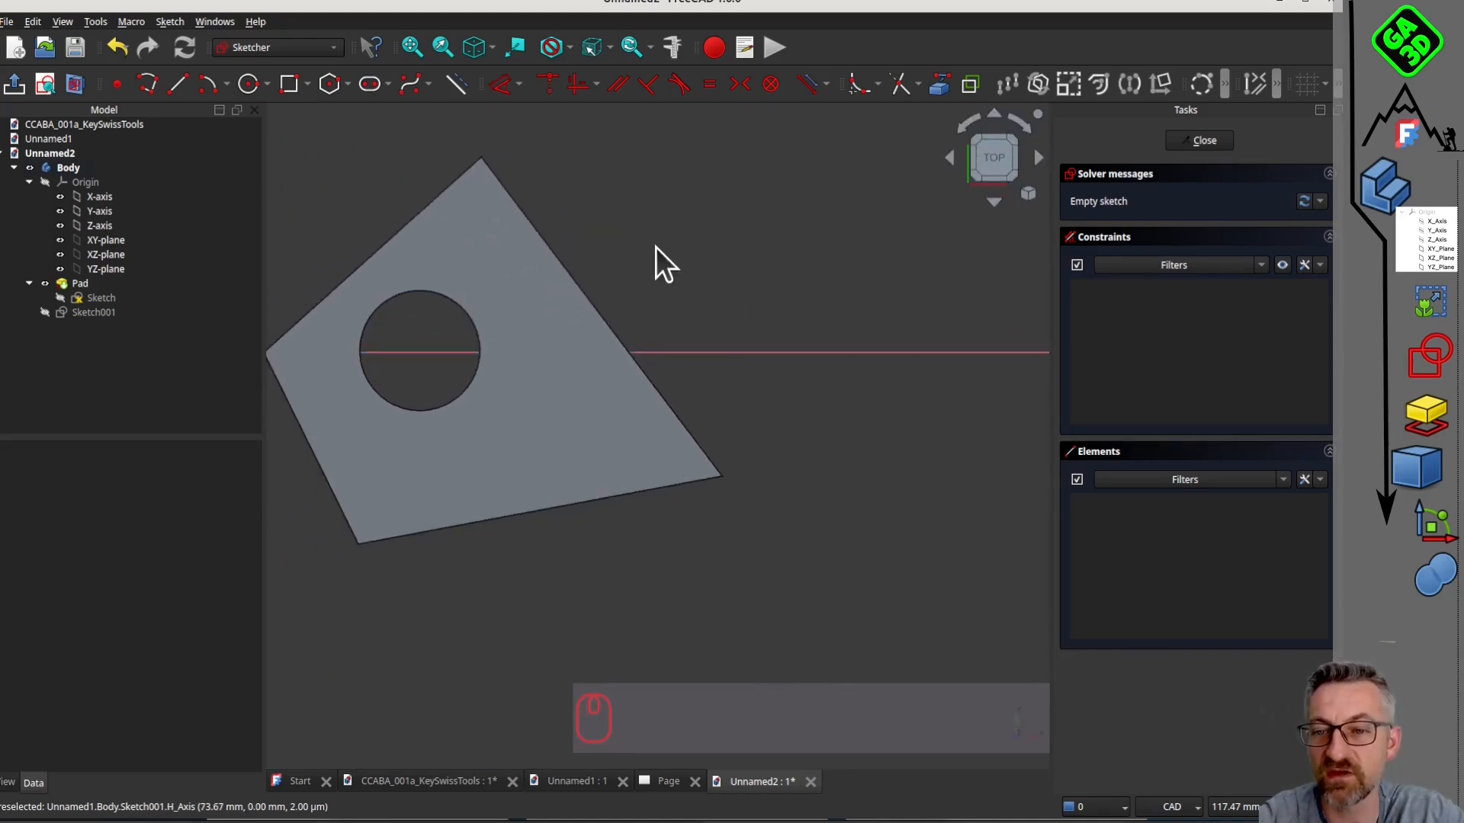
Draw a circle and move it just outside the plate's long slanted edge without touching it, and finish the sketch.
left_click(255, 85)
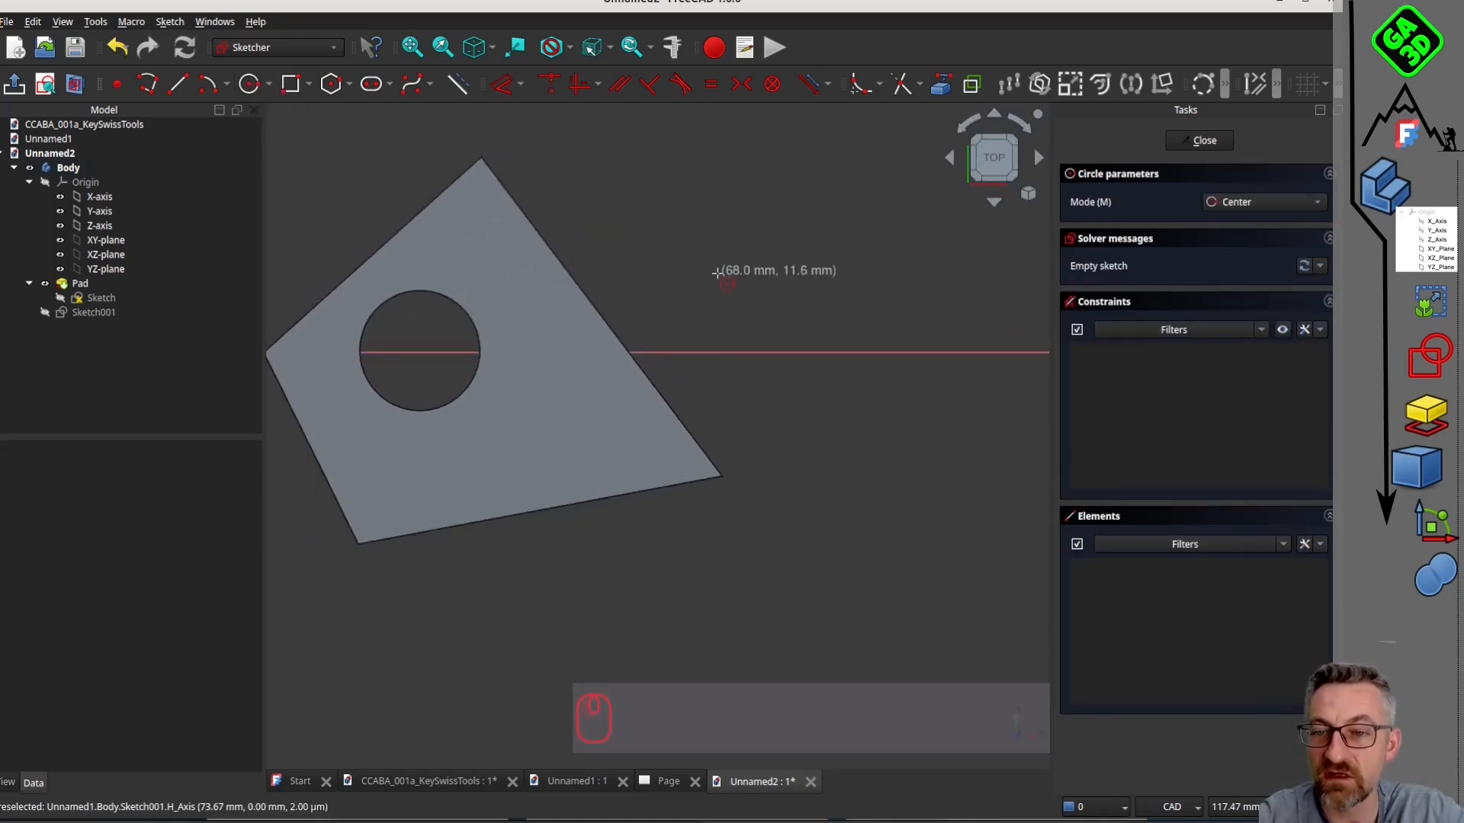
left_click(668, 218)
left_click(715, 267)
right_click(773, 229)
left_click_drag(674, 228, 636, 242)
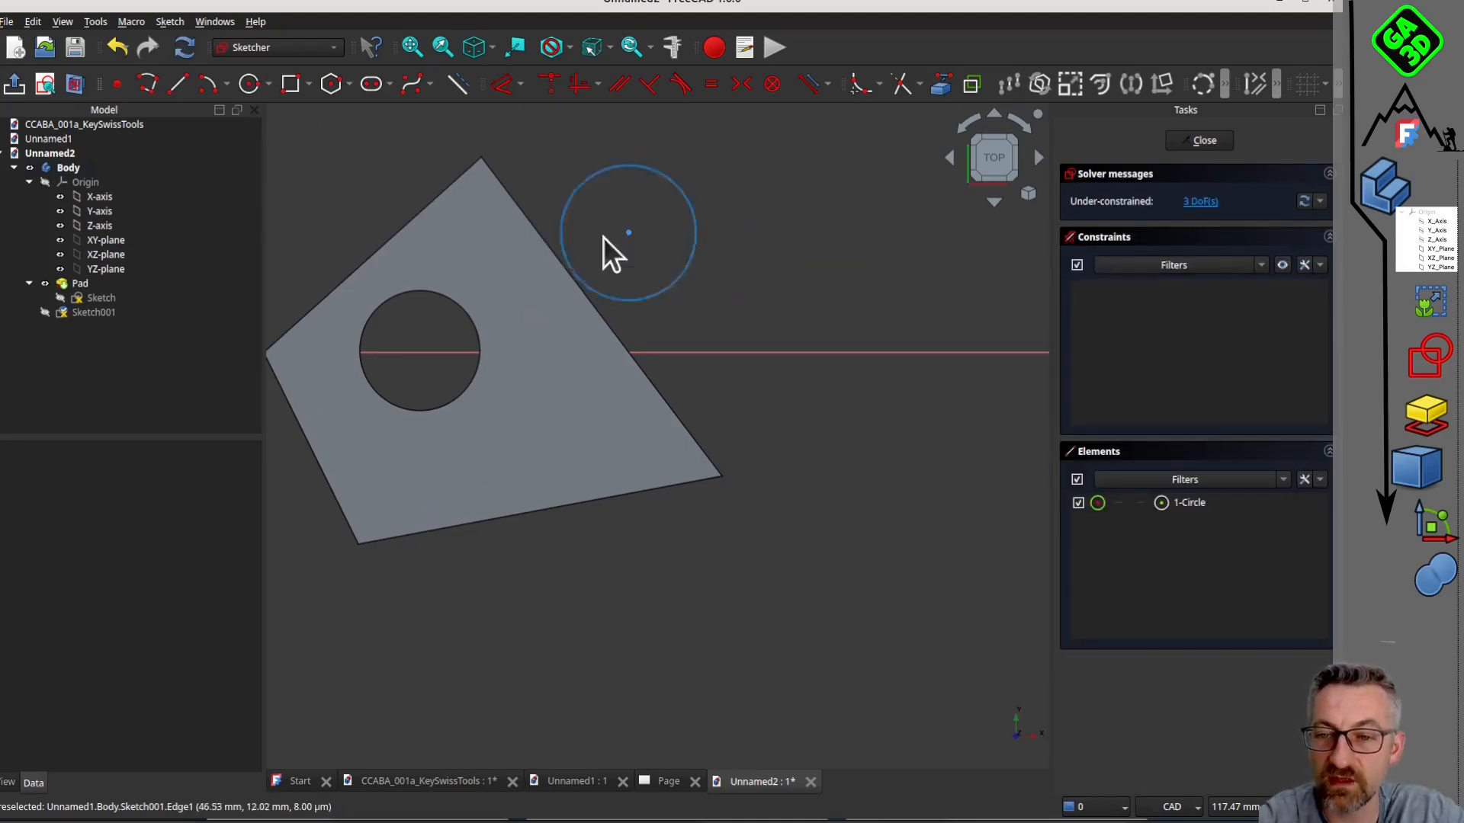
key("0")
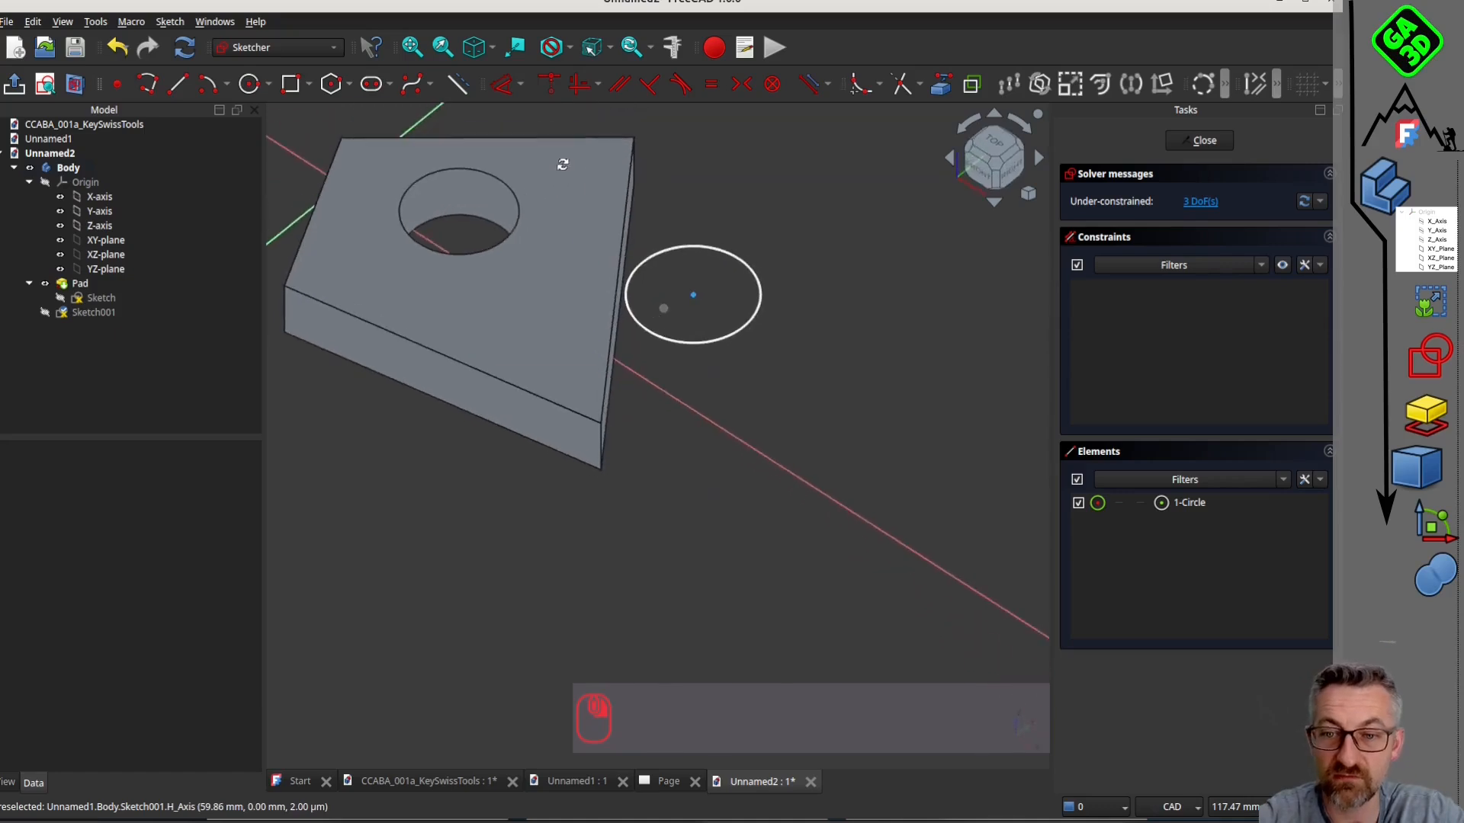
left_click(1212, 142)
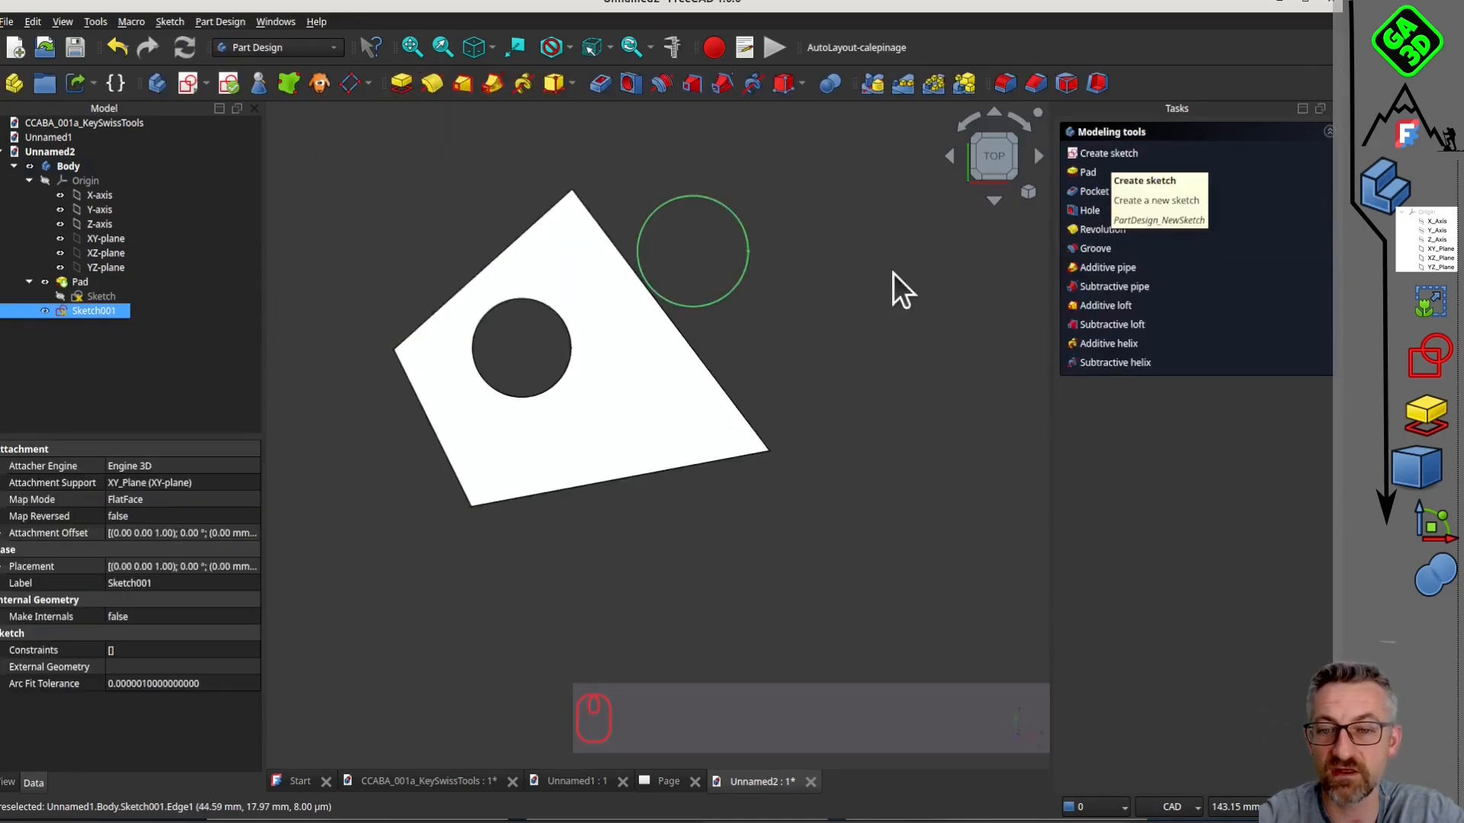
Try to pad the separate circle sketch 10 mm within the same body.
left_click(401, 83)
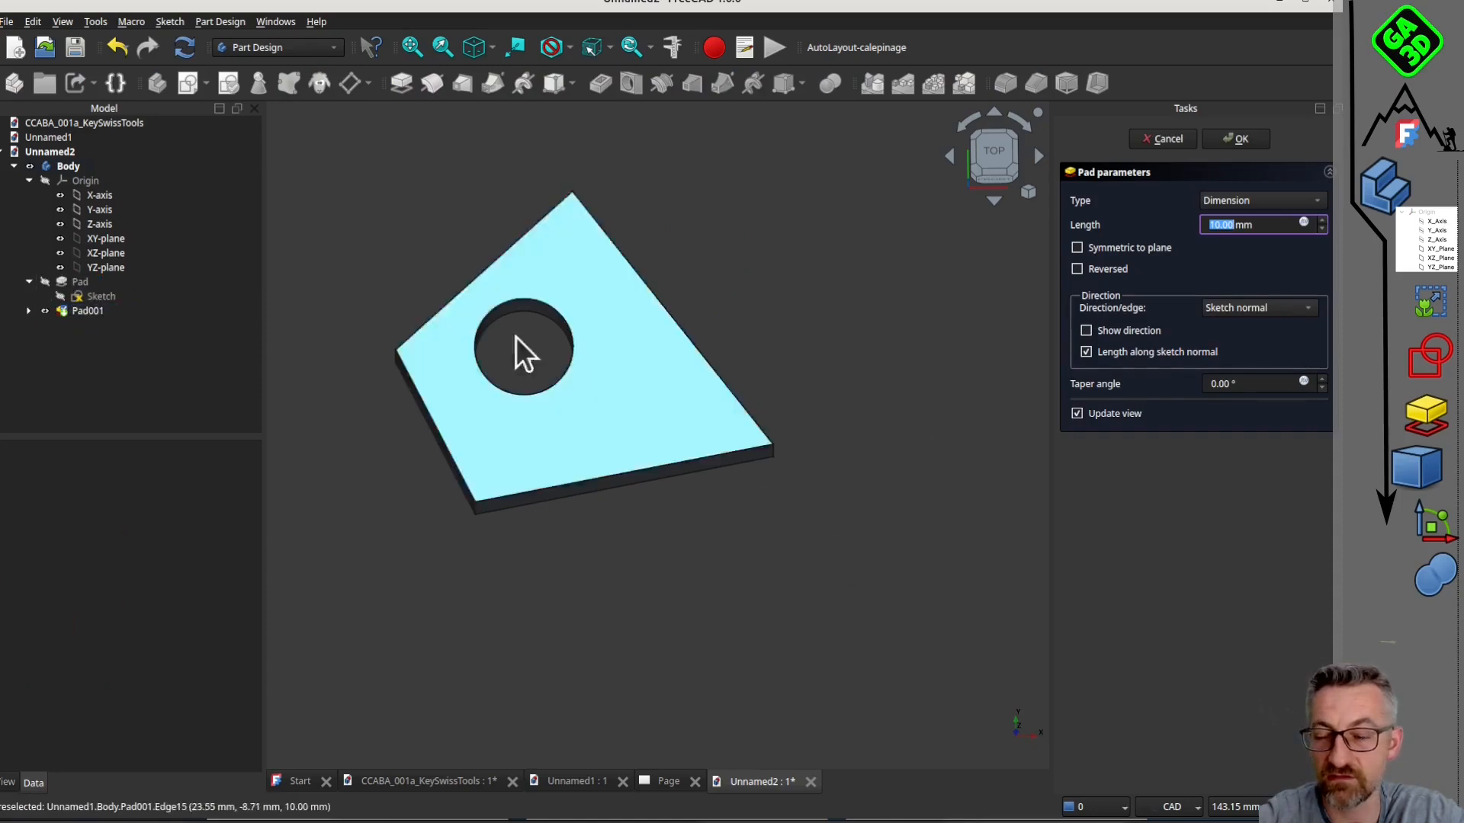
middle_click_drag(791, 316, 725, 327)
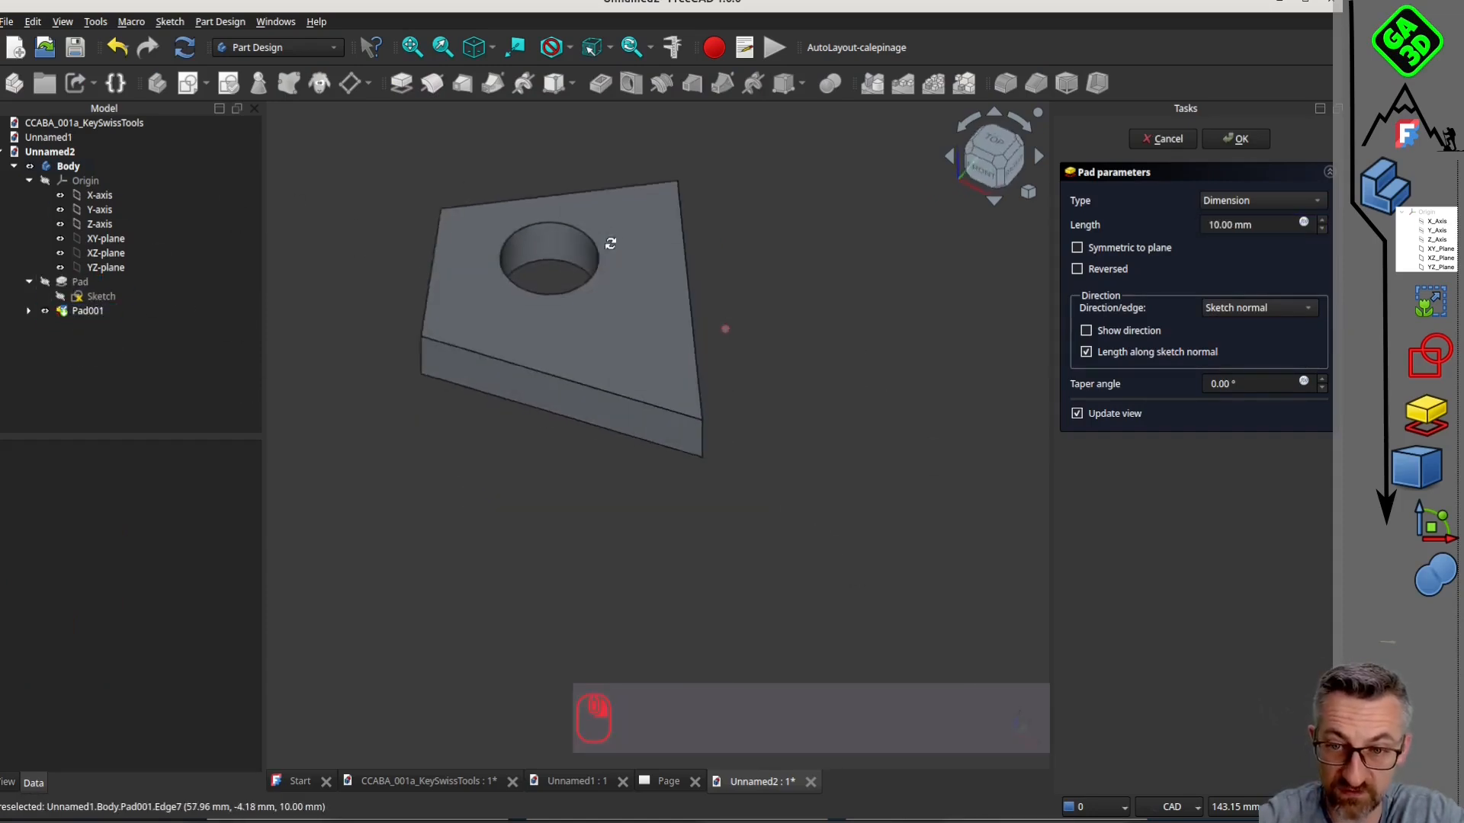
left_click(1235, 139)
middle_click_drag(720, 272, 725, 317)
scroll(721, 267, "up", 3)
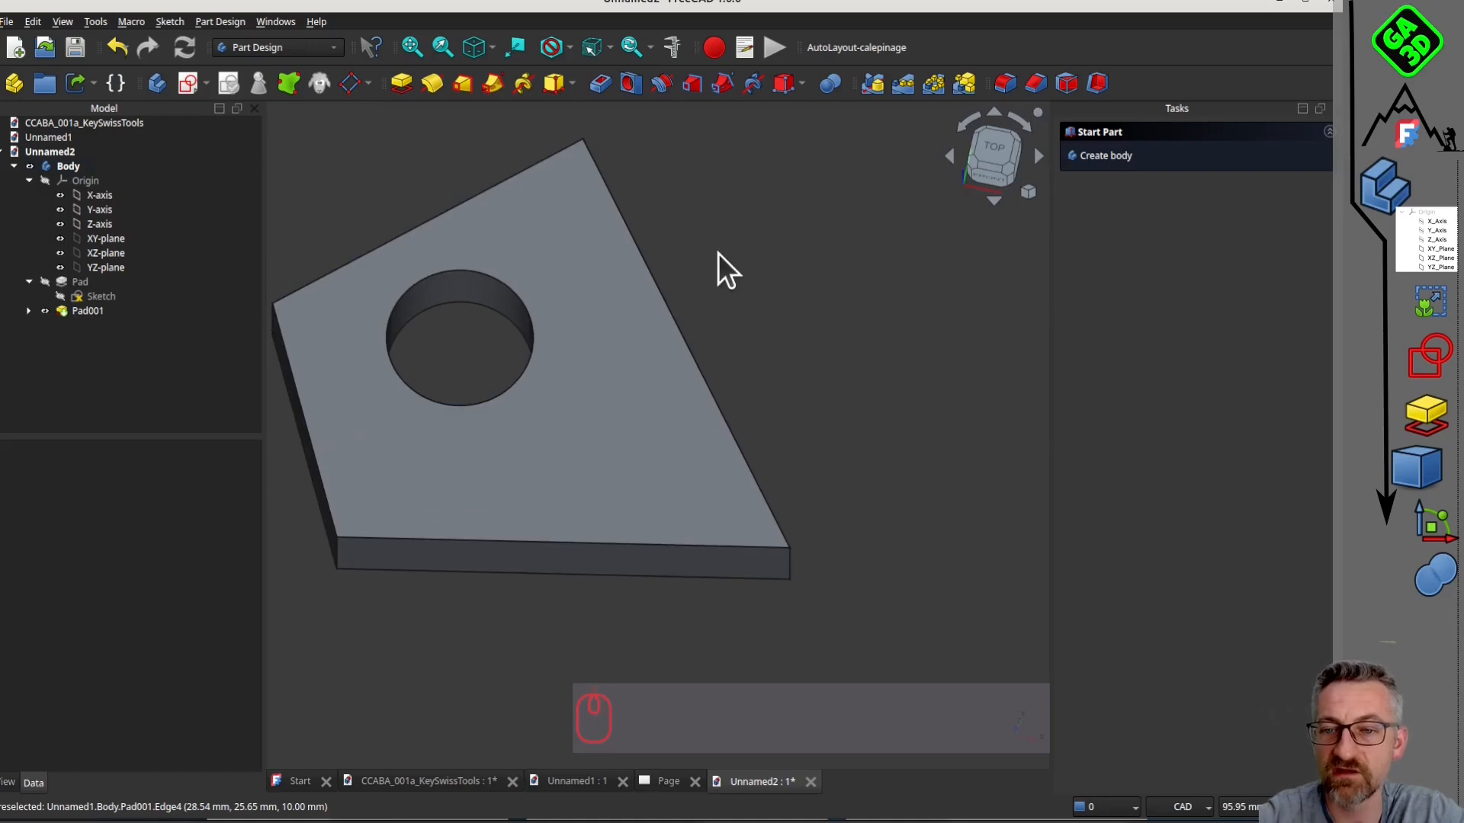
With the first pad shown as reference, move the circle in the second pad's sketch until it slightly overlaps the plate's long slanted edge.
left_click(28, 312)
double_click(89, 326)
left_click_drag(764, 230, 716, 240)
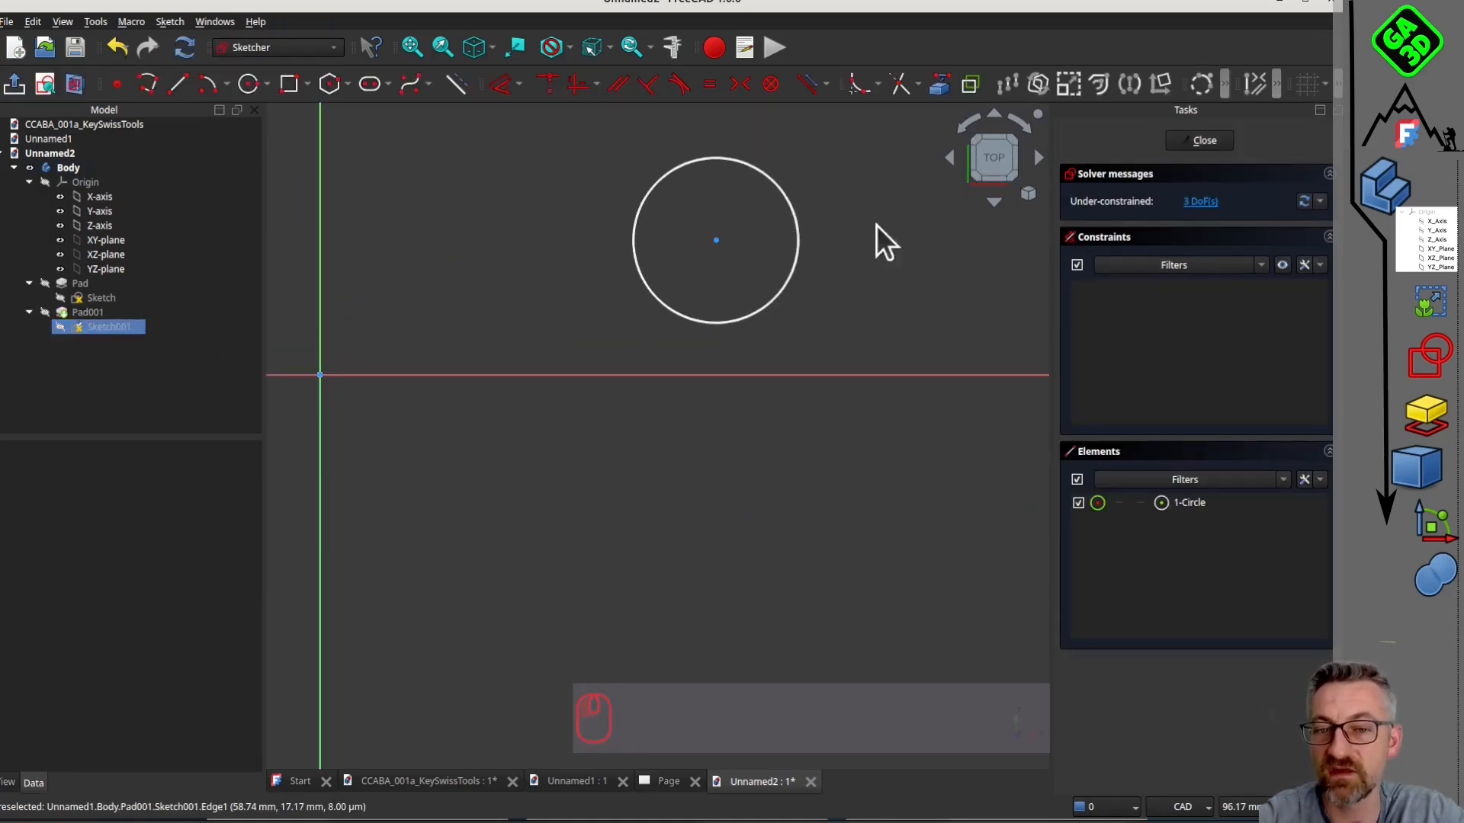
left_click(44, 283)
mouse_move(715, 307)
left_mouse_down()
mouse_move(725, 255)
mouse_move(758, 229)
left_mouse_up()
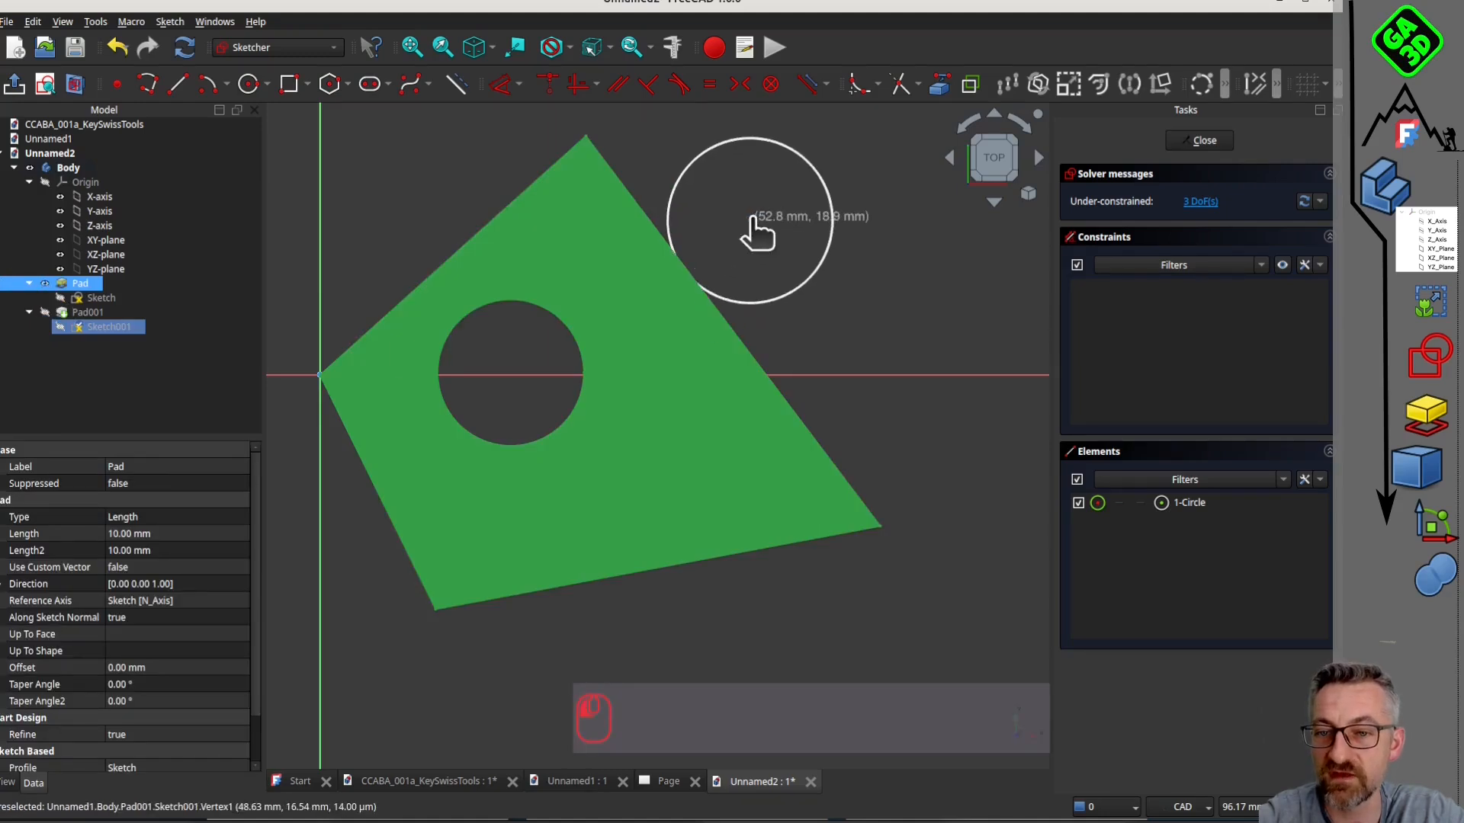
scroll(696, 277, "up", 2)
mouse_move(697, 277)
middle_mouse_down()
mouse_move(598, 222)
mouse_move(588, 163)
mouse_move(706, 272)
mouse_move(747, 403)
mouse_move(810, 317)
mouse_move(803, 266)
middle_mouse_up()
middle_click_drag(792, 326, 604, 597)
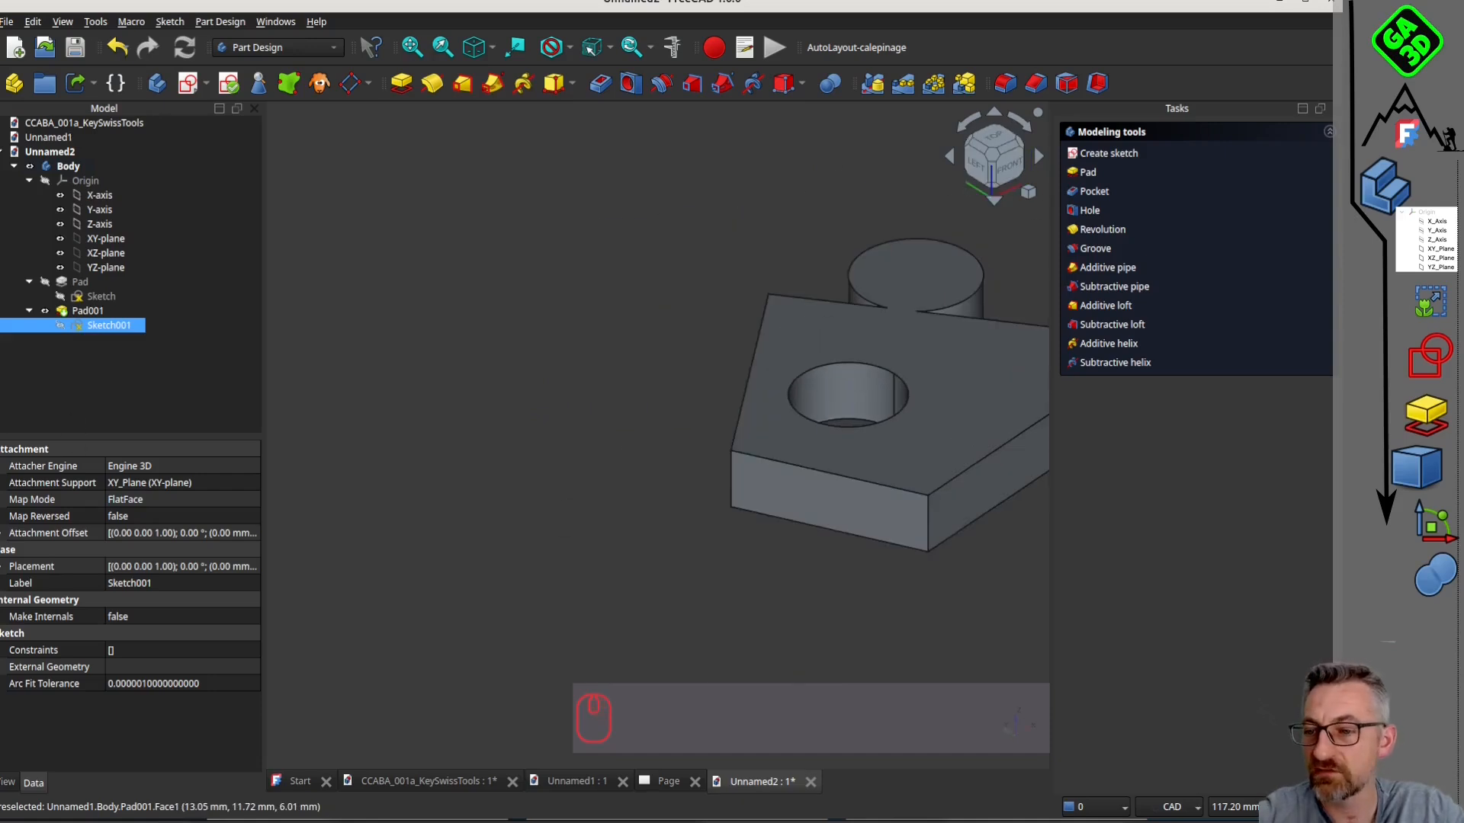
Consult the disconnected solids example in the PDF memo and return to the FreeCAD model.
key("alt+Tab")
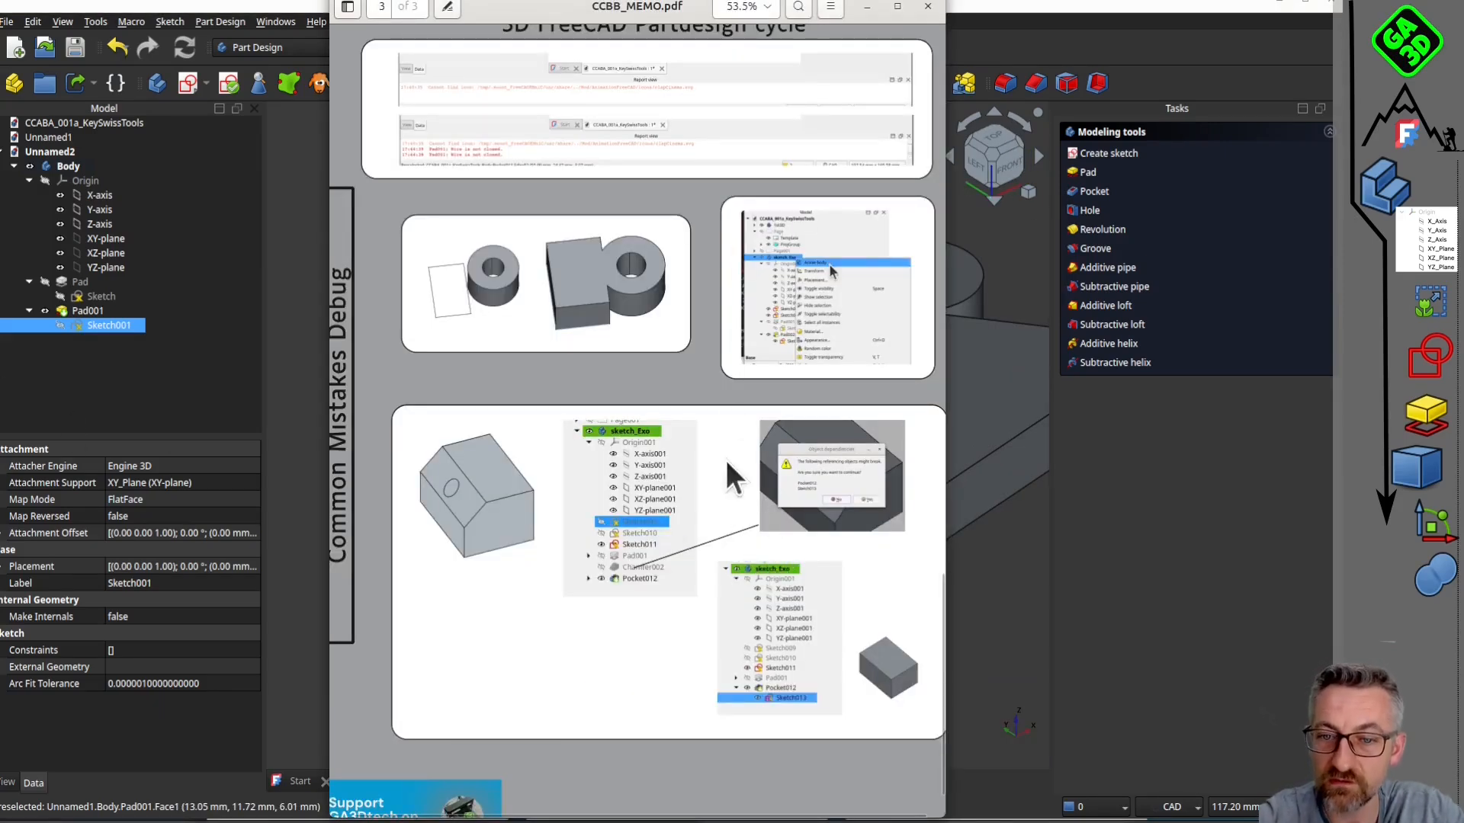
left_click(983, 314)
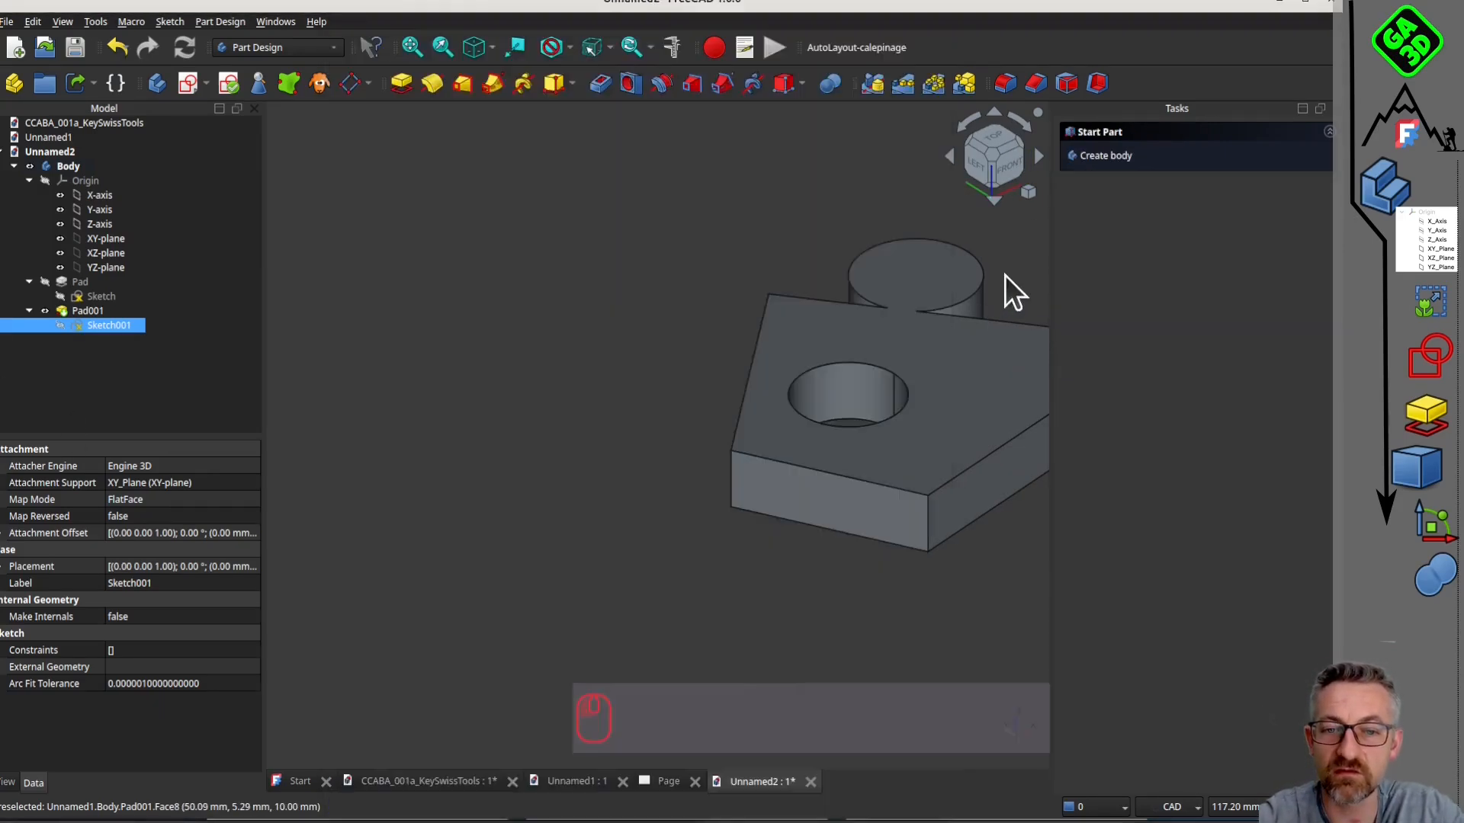
key("2")
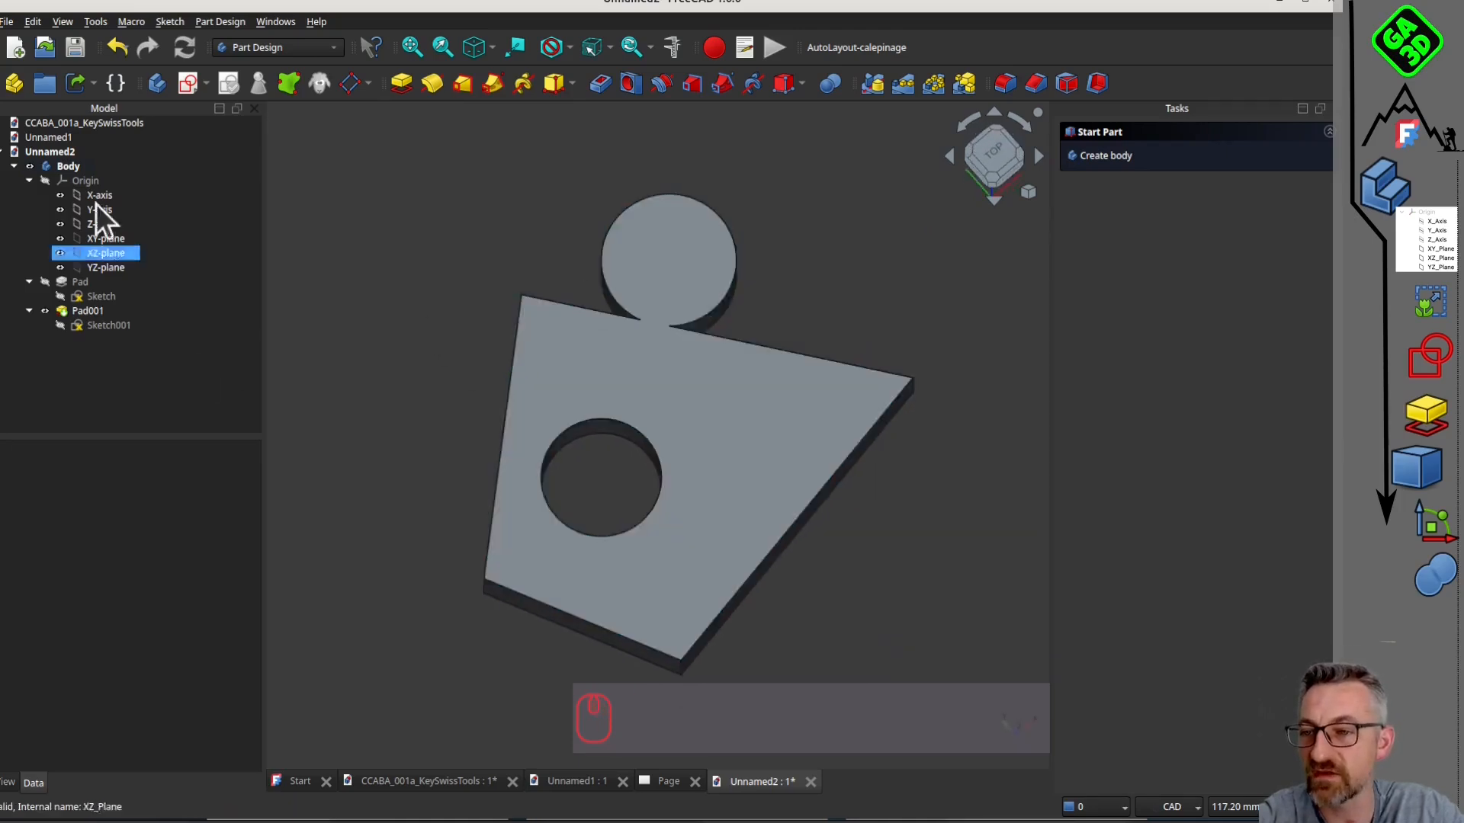
Create a second body and start a sketch on its XY plane.
left_click(157, 82)
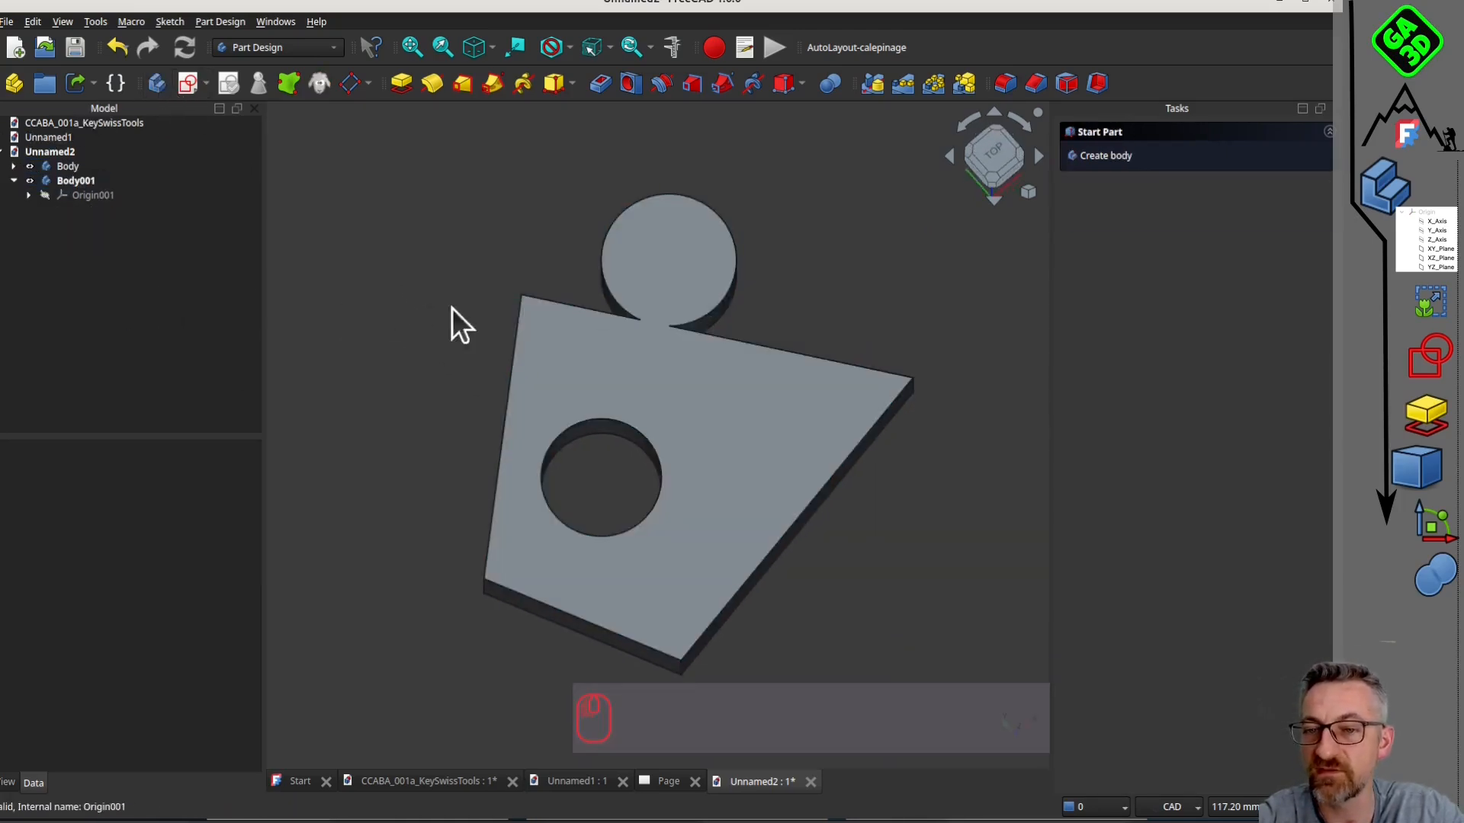
scroll(451, 308, "down", 2)
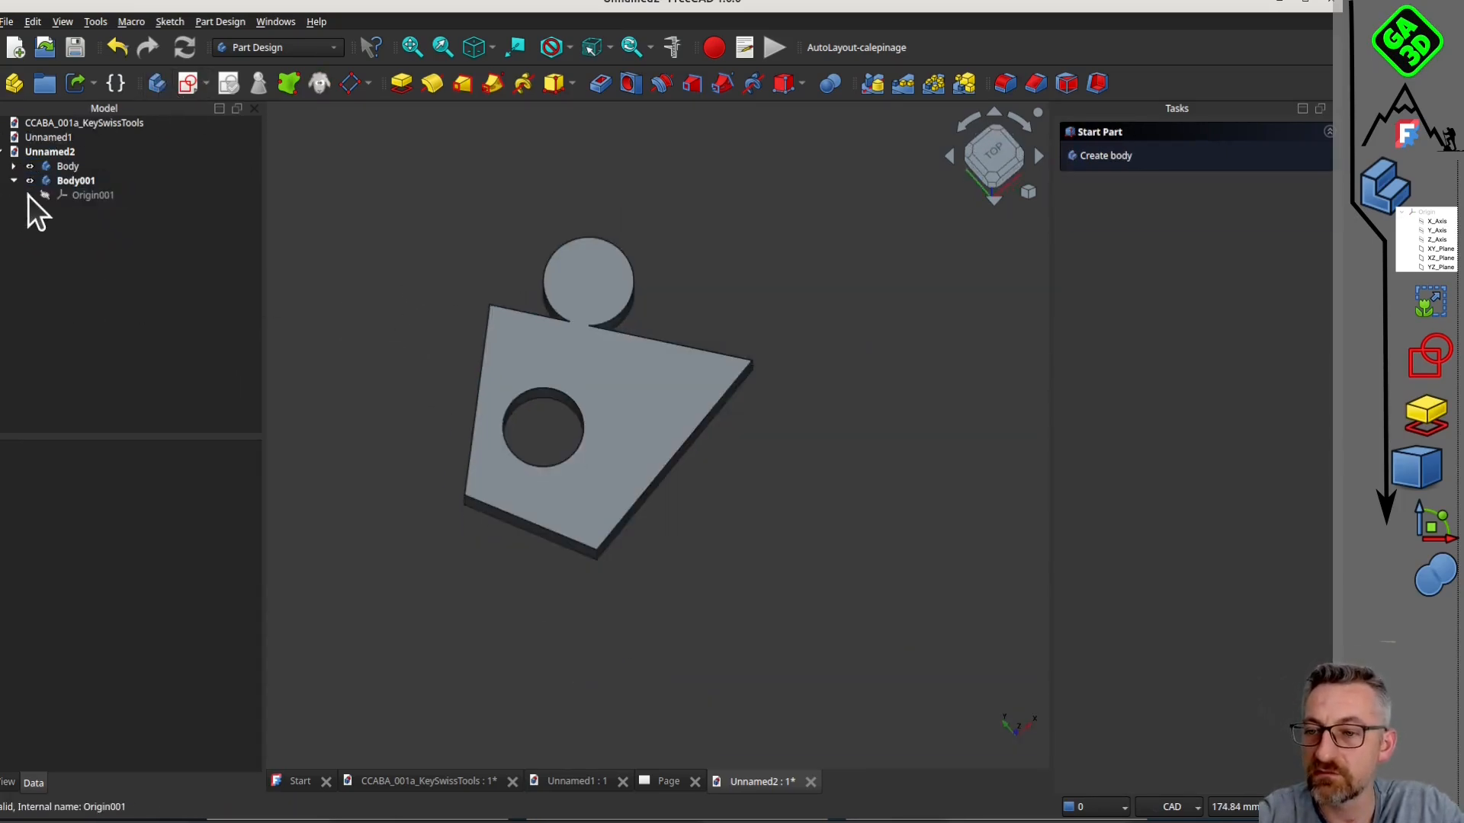
left_click(28, 195)
left_click(118, 252)
left_click(188, 83)
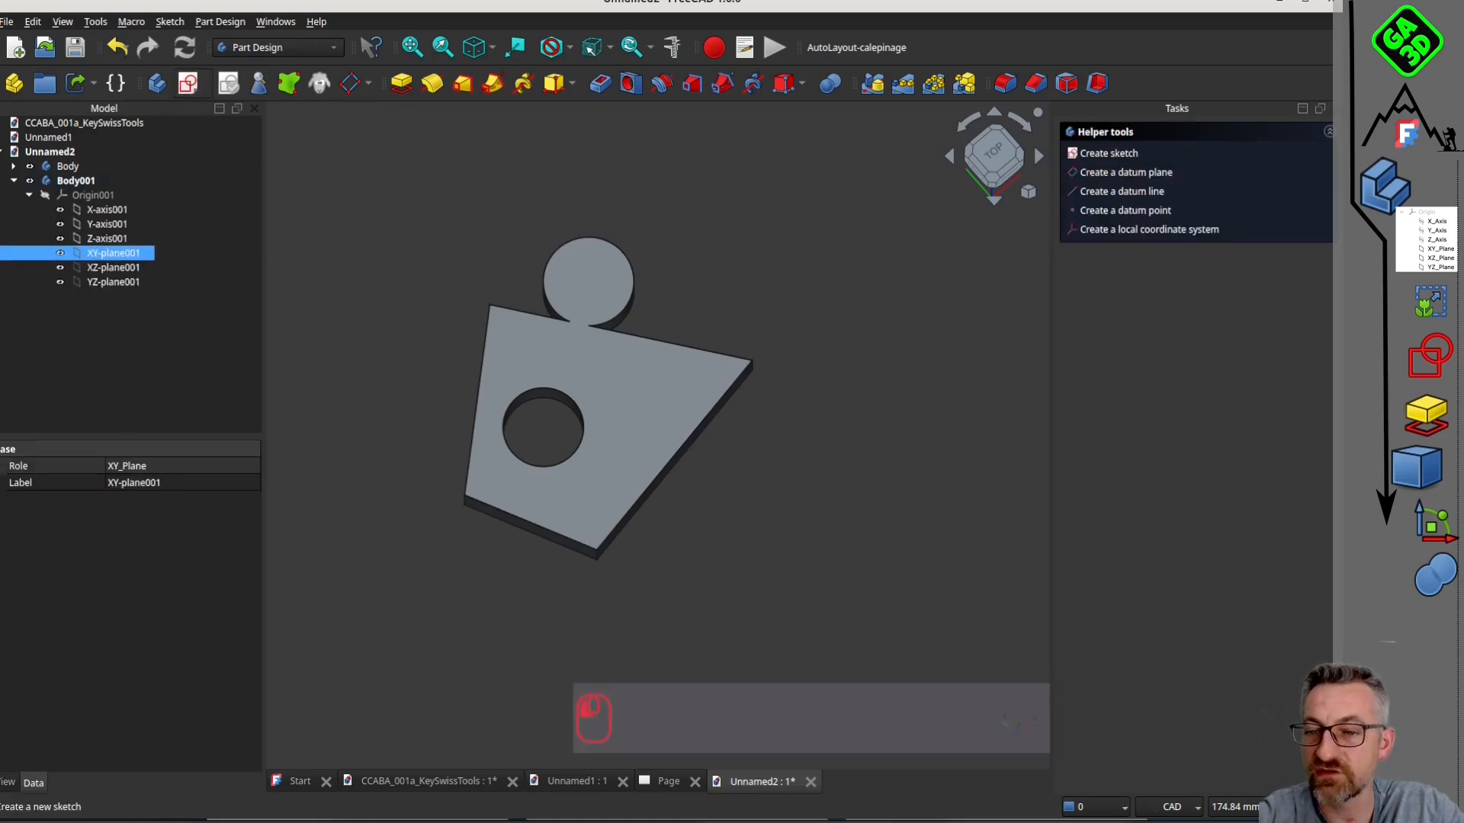
Draw a regular hexagon well apart from the plate and finish the sketch.
left_click(291, 84)
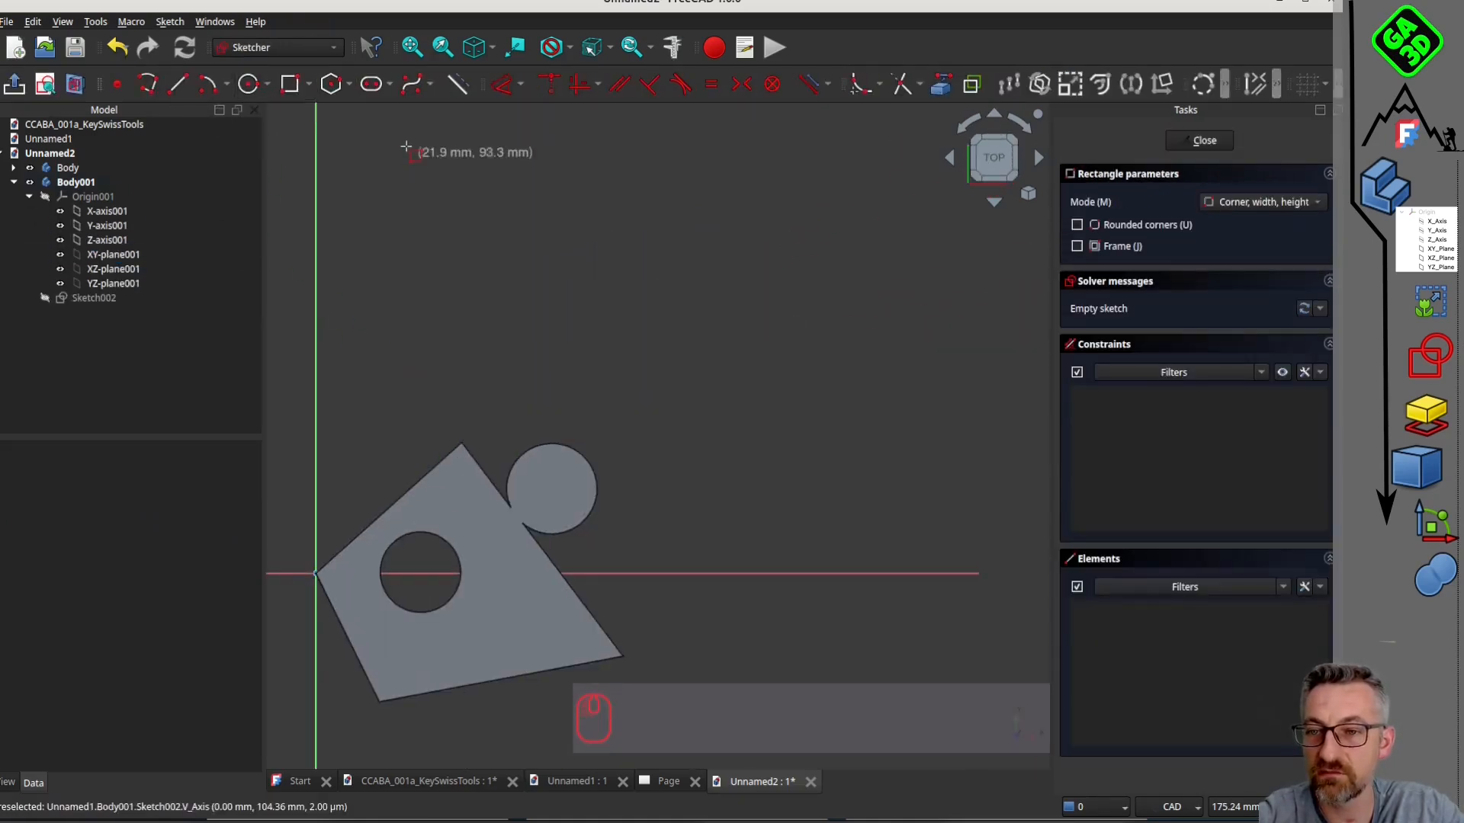
left_click(330, 86)
left_click(513, 233)
left_click(634, 311)
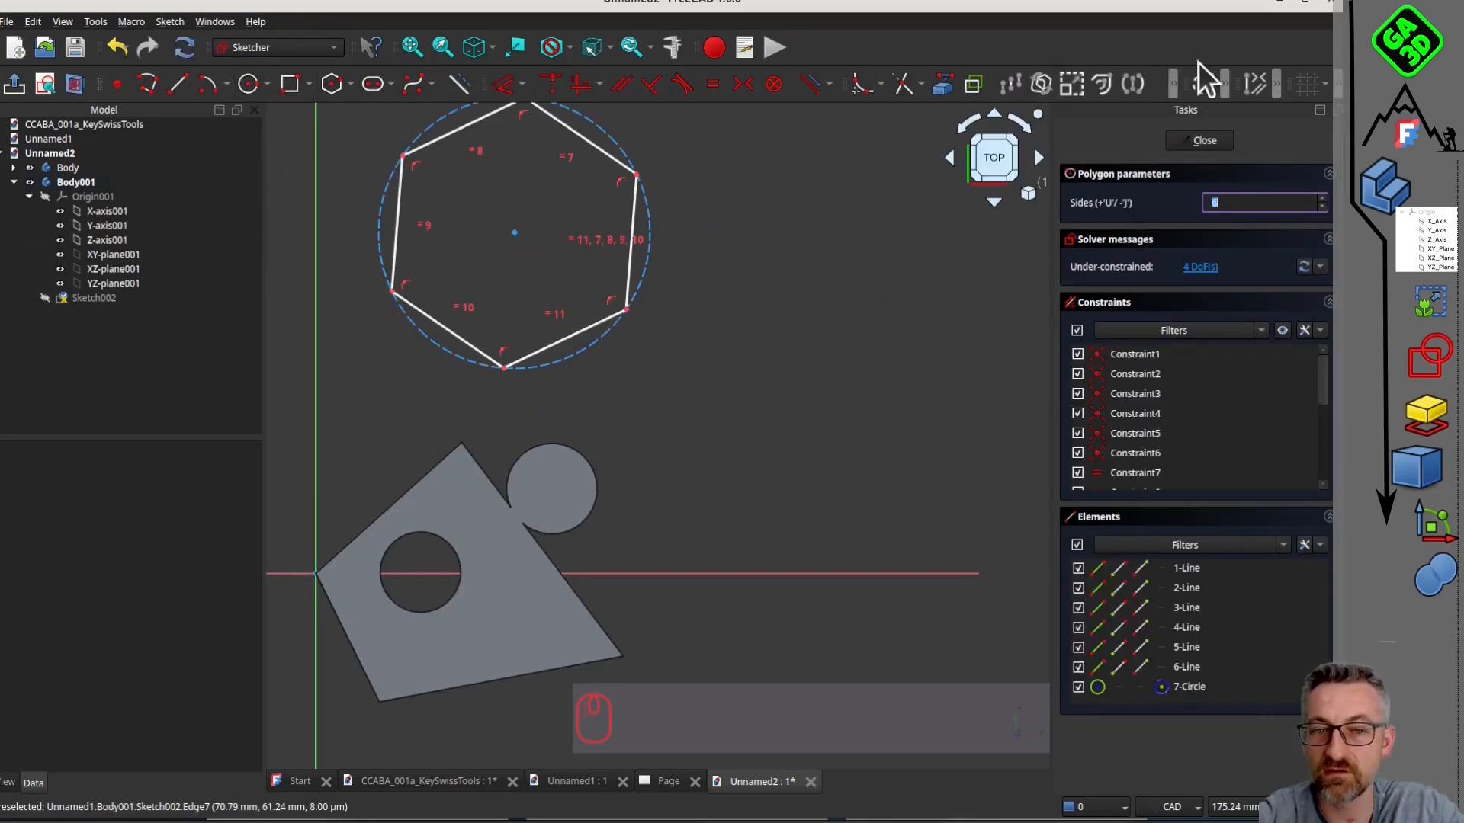
left_click(1220, 142)
Pad the hexagon sketch 10 mm.
left_click(401, 80)
left_click(1243, 136)
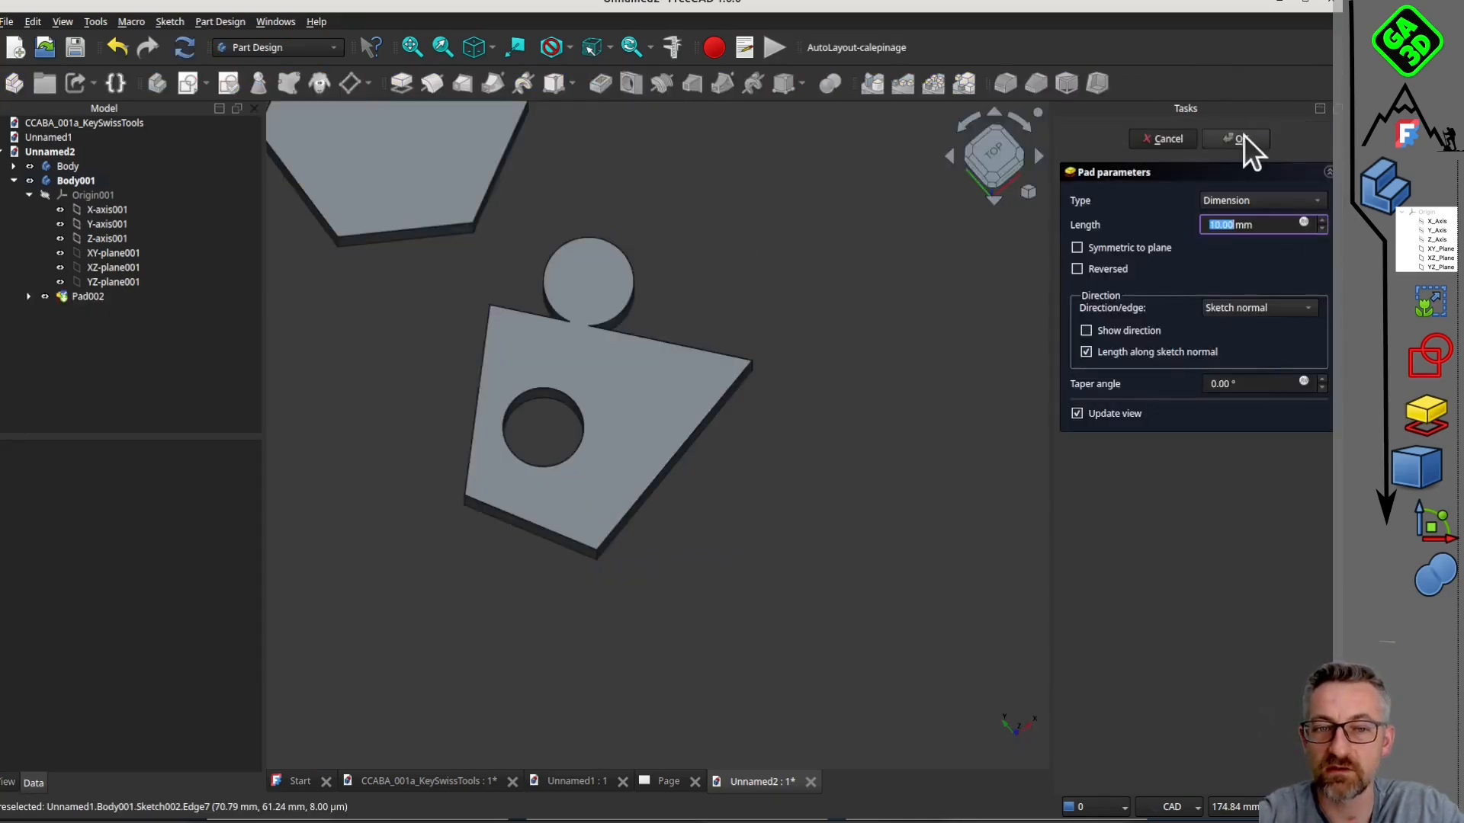
scroll(630, 341, "down", 1)
middle_click_drag(629, 341, 444, 498)
middle_click_drag(718, 458, 758, 333)
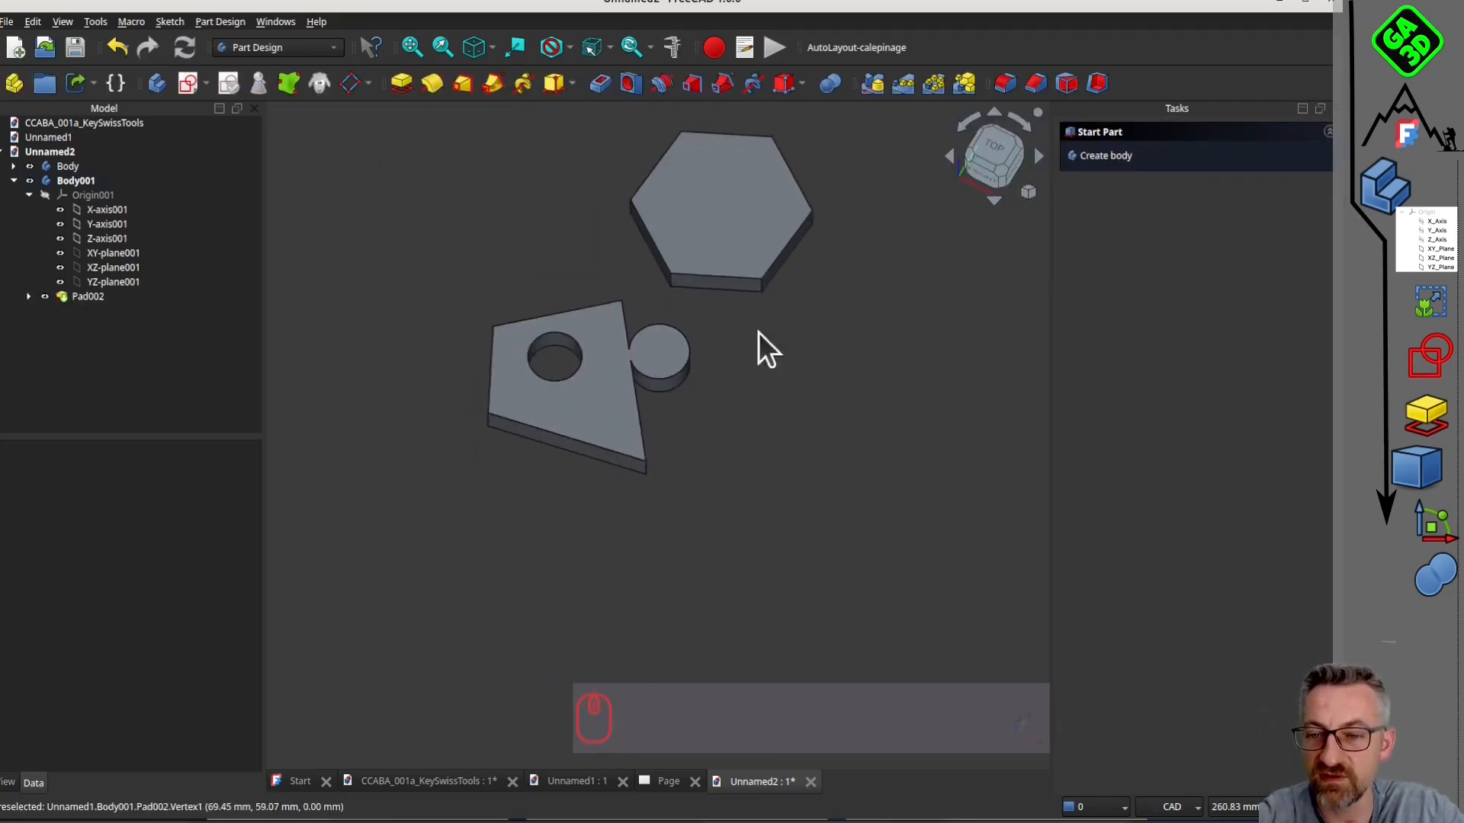
Try to create a sketch on the plate's top face while the hexagon's body is active, and cancel the reference choice.
scroll(637, 339, "up", 3)
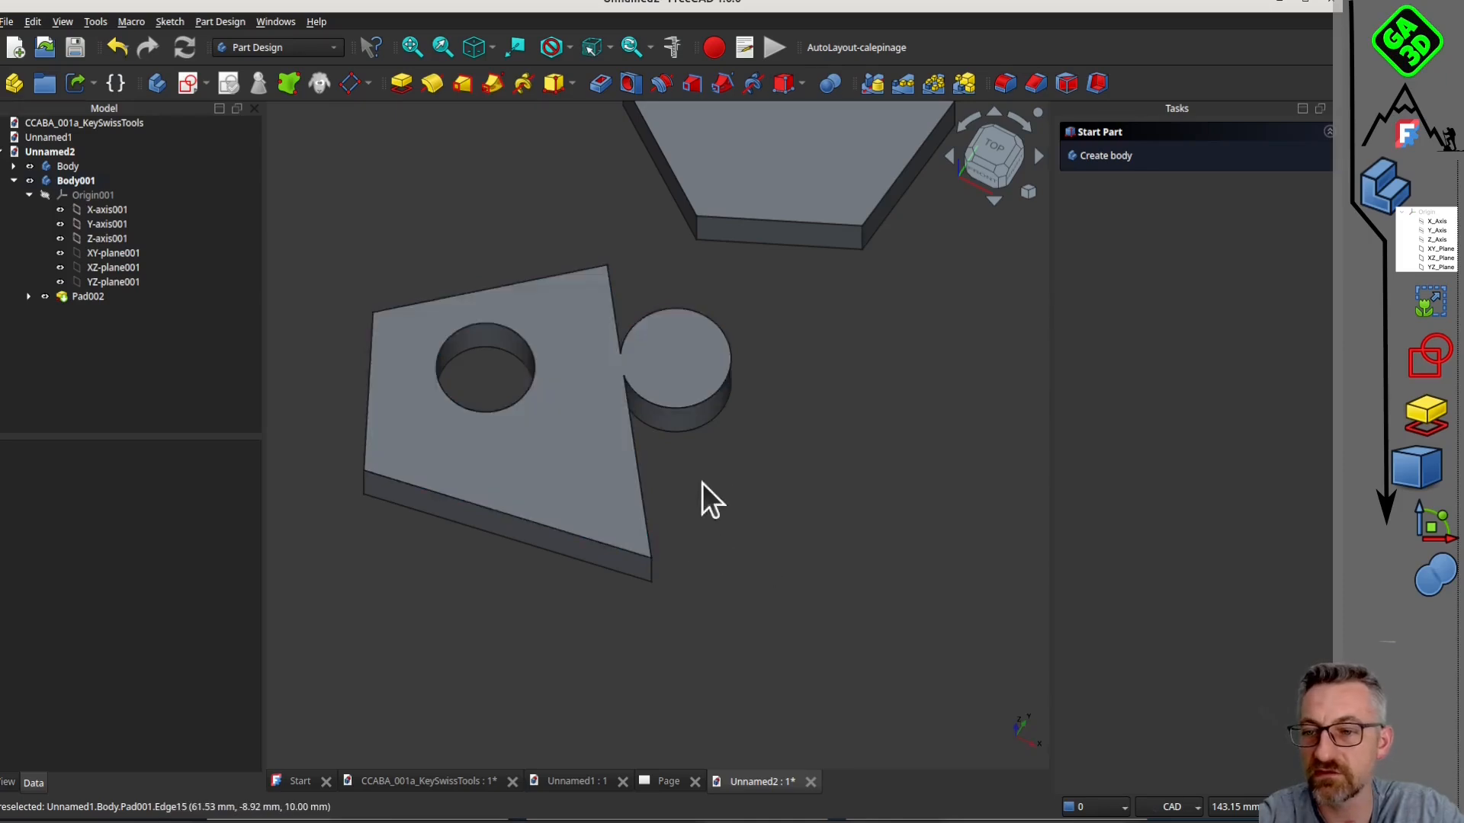
scroll(690, 495, "up", 2)
scroll(693, 473, "down", 4)
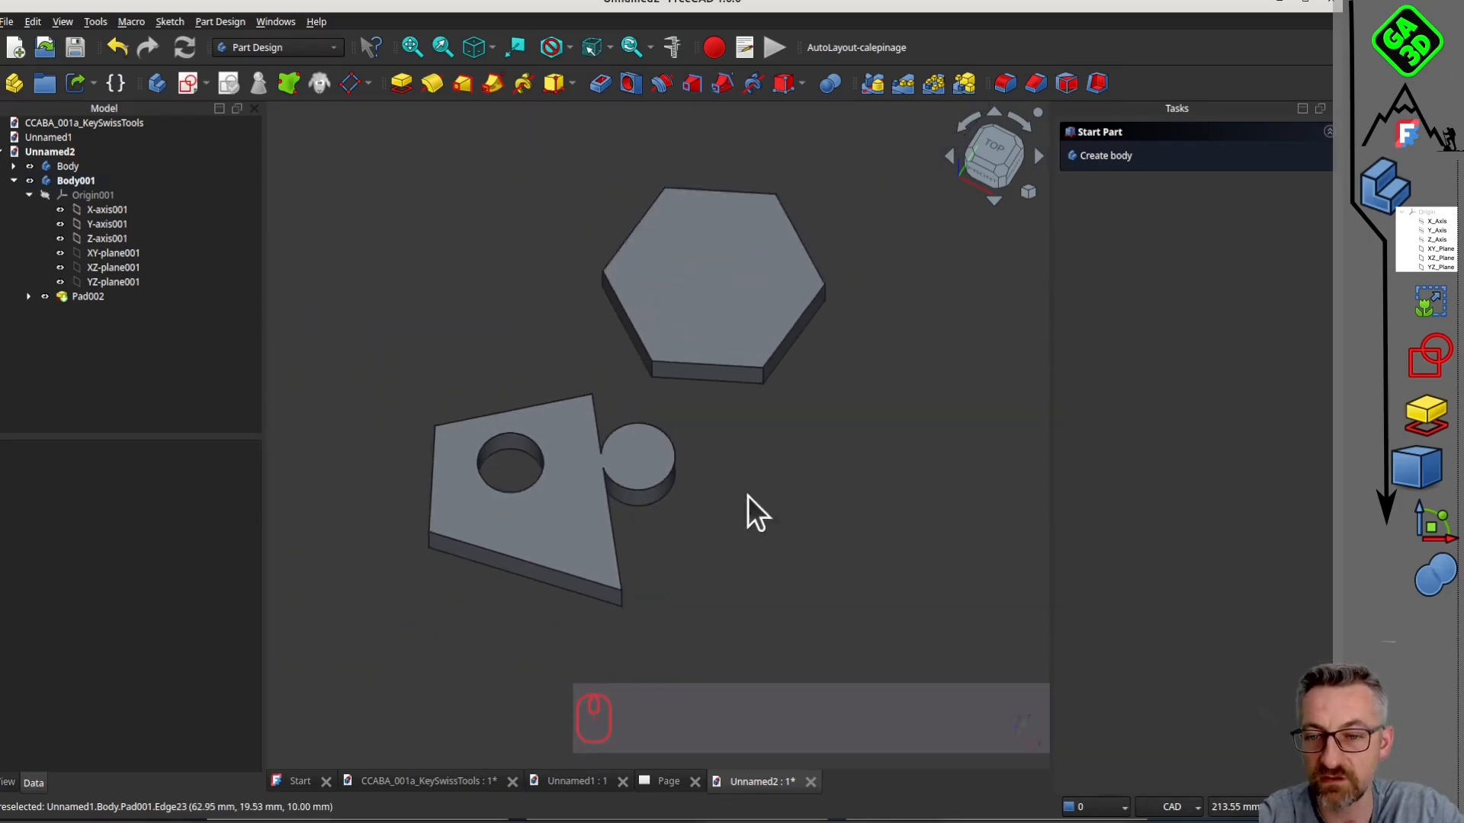
left_click(597, 502)
left_click(188, 83)
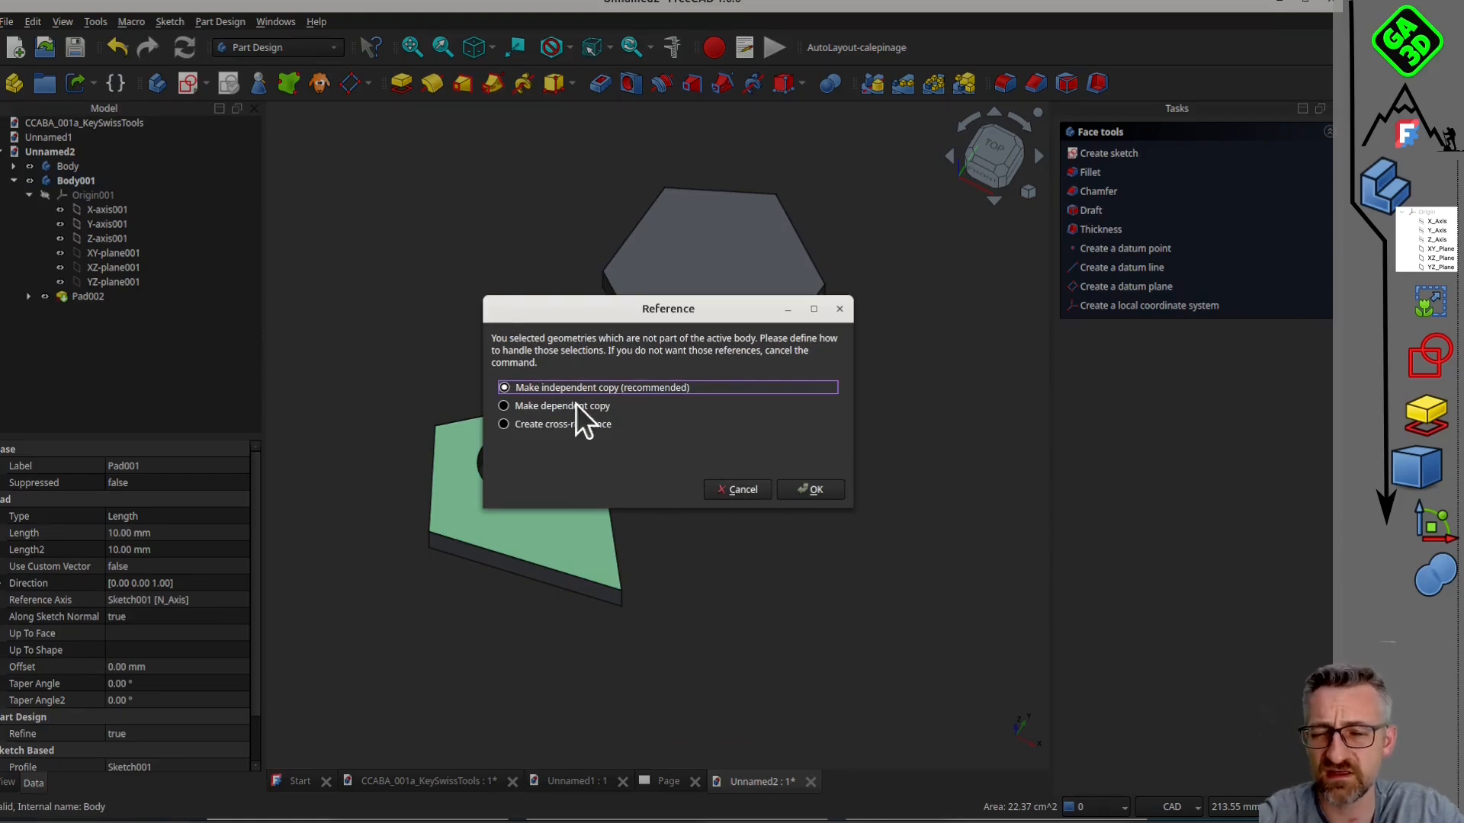
left_click(748, 490)
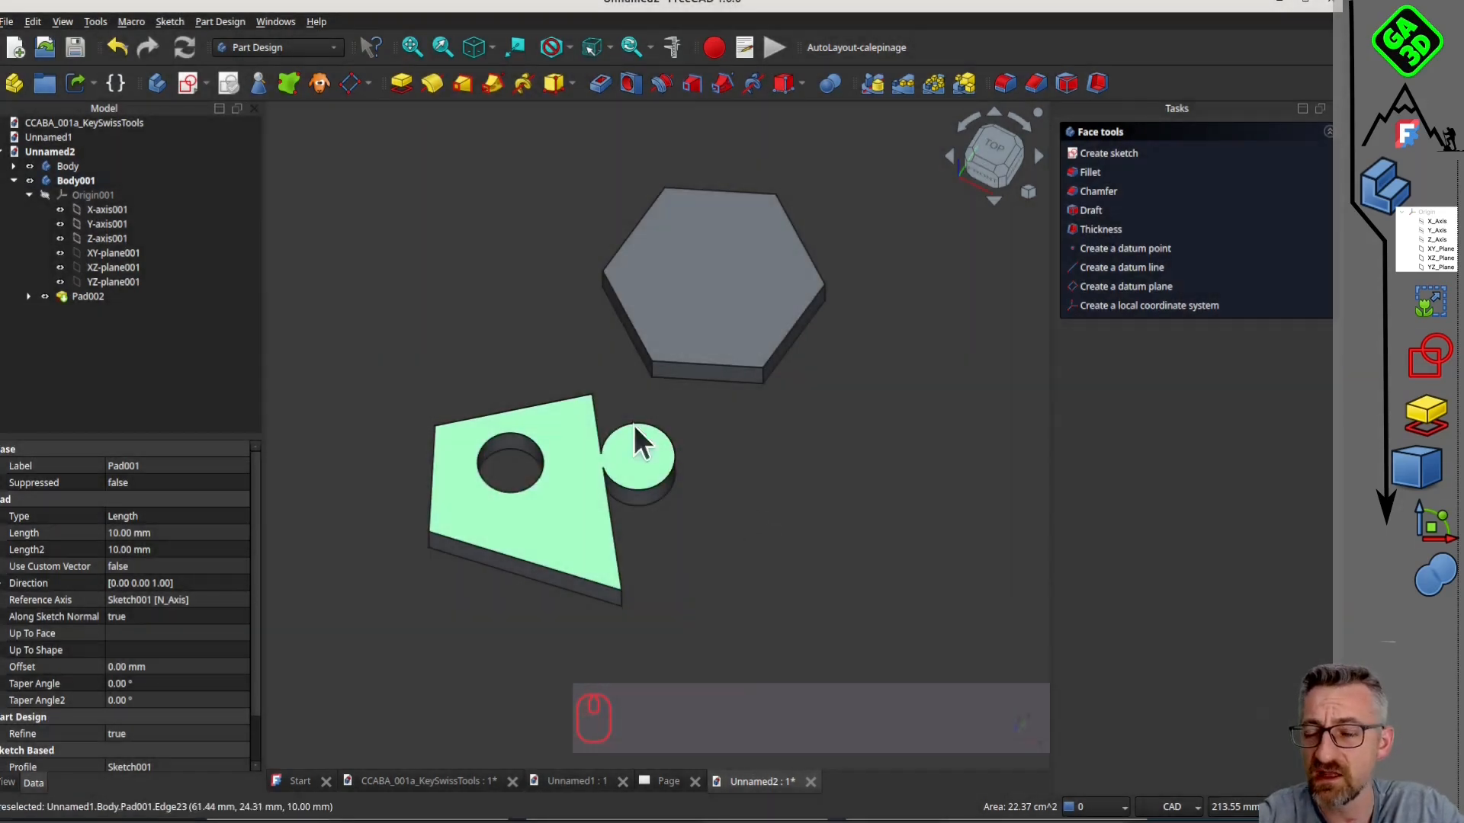
Select the hexagon's body and the plate's body to examine which solid belongs to each.
left_click(76, 182)
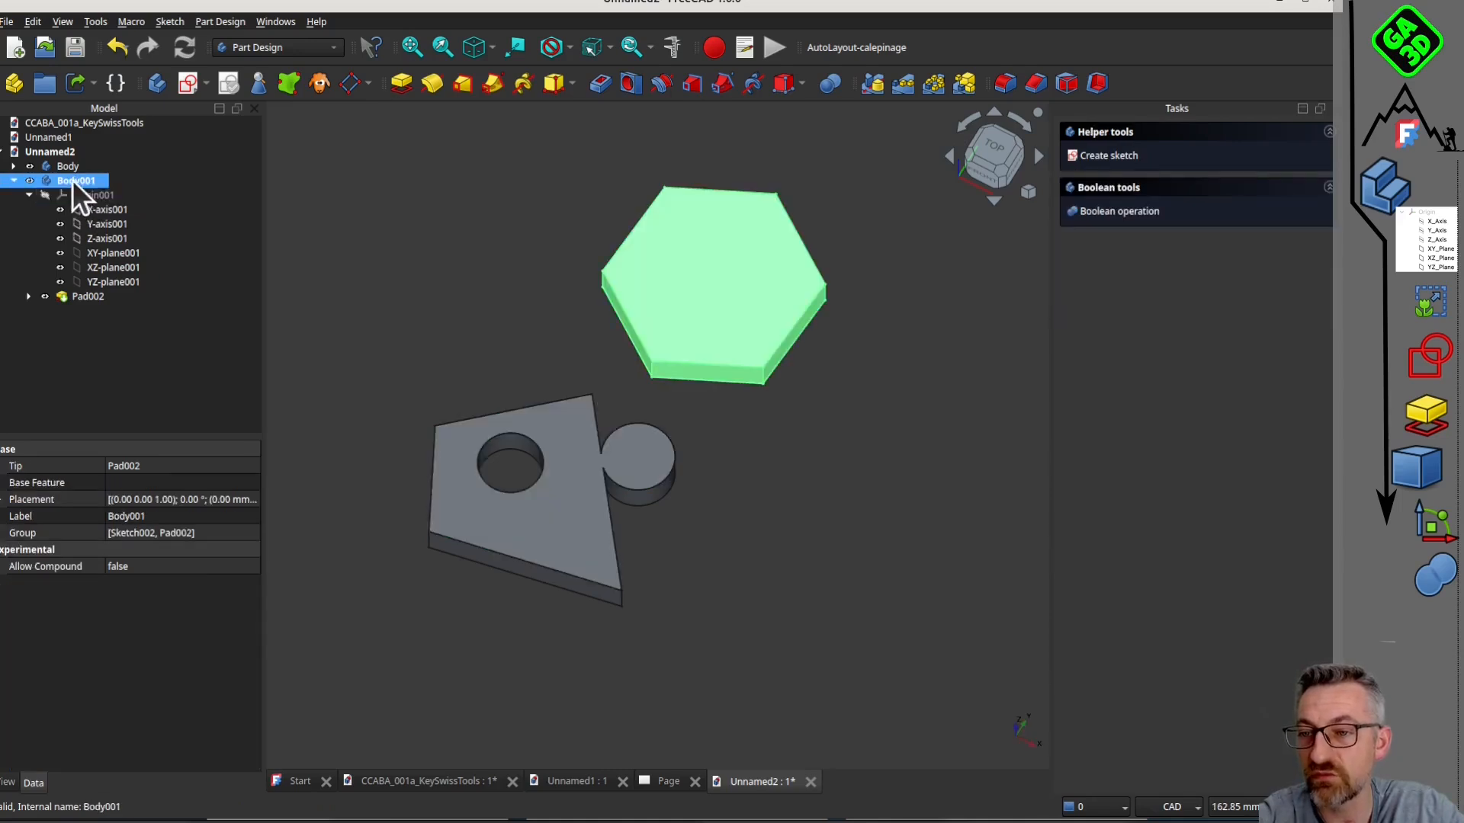
left_click(70, 166, "ctrl")
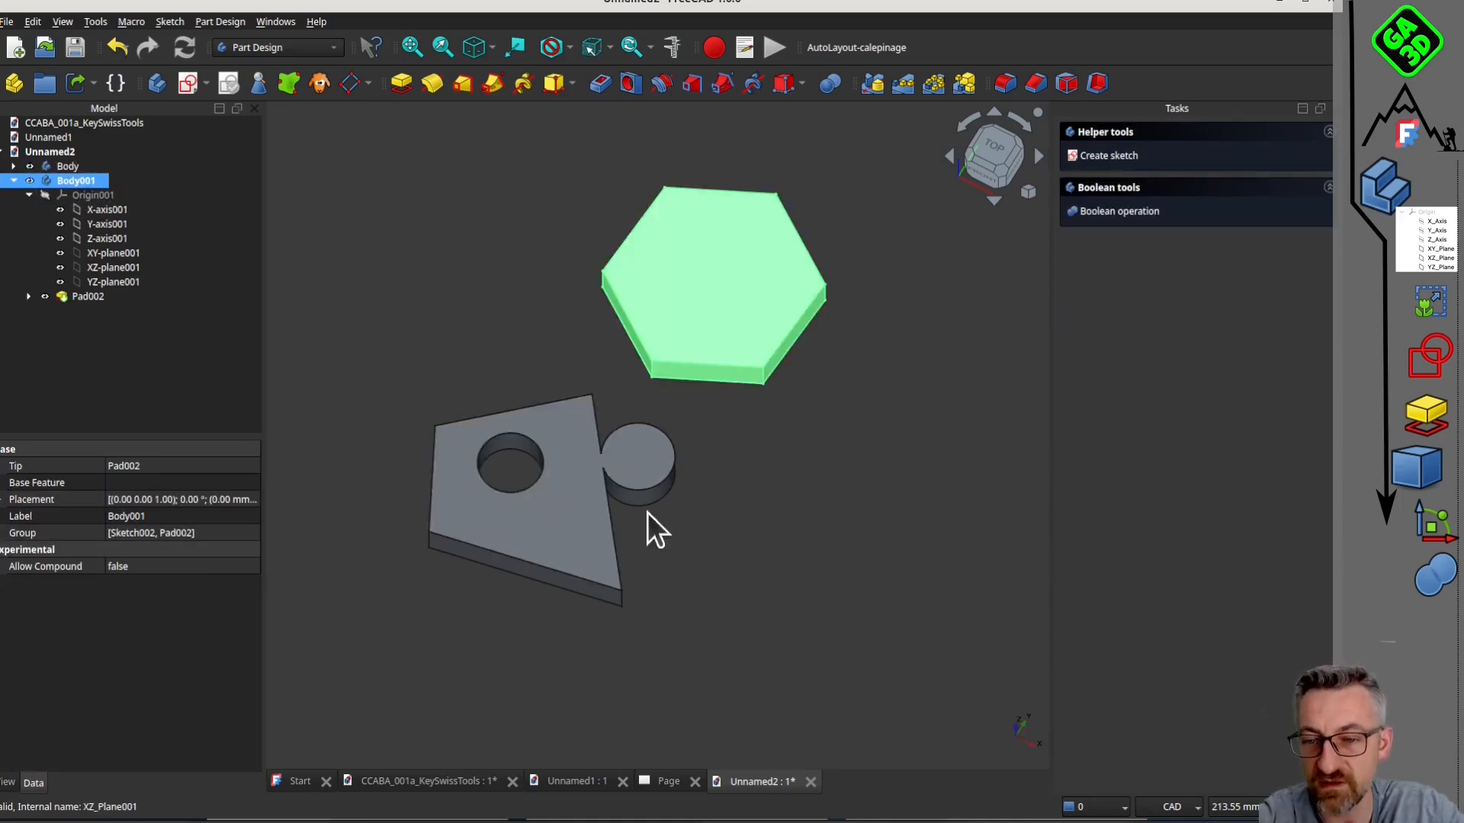
Make the plate's body the active body.
right_click(72, 165)
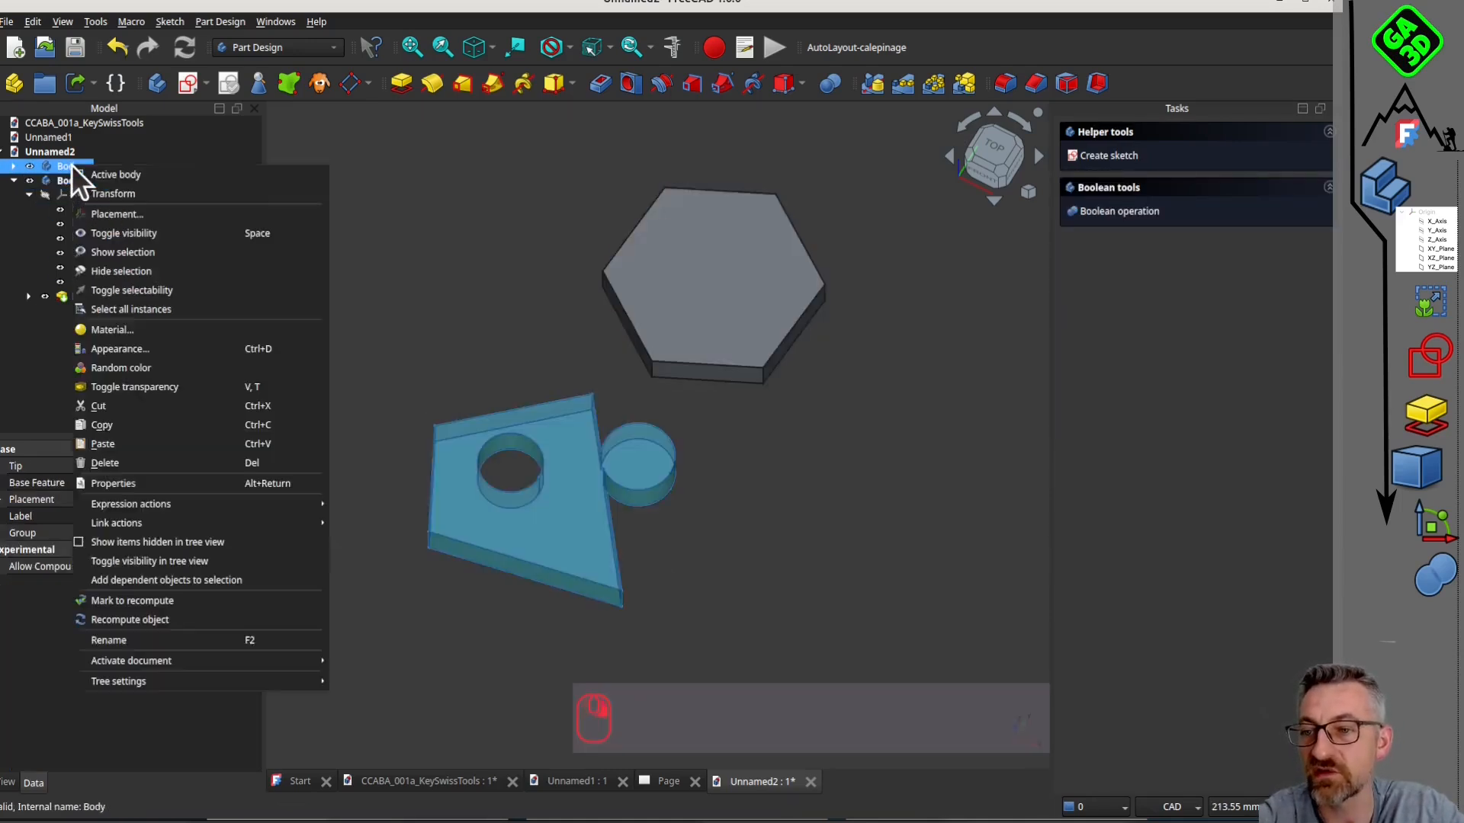
left_click(113, 180)
left_click(487, 277)
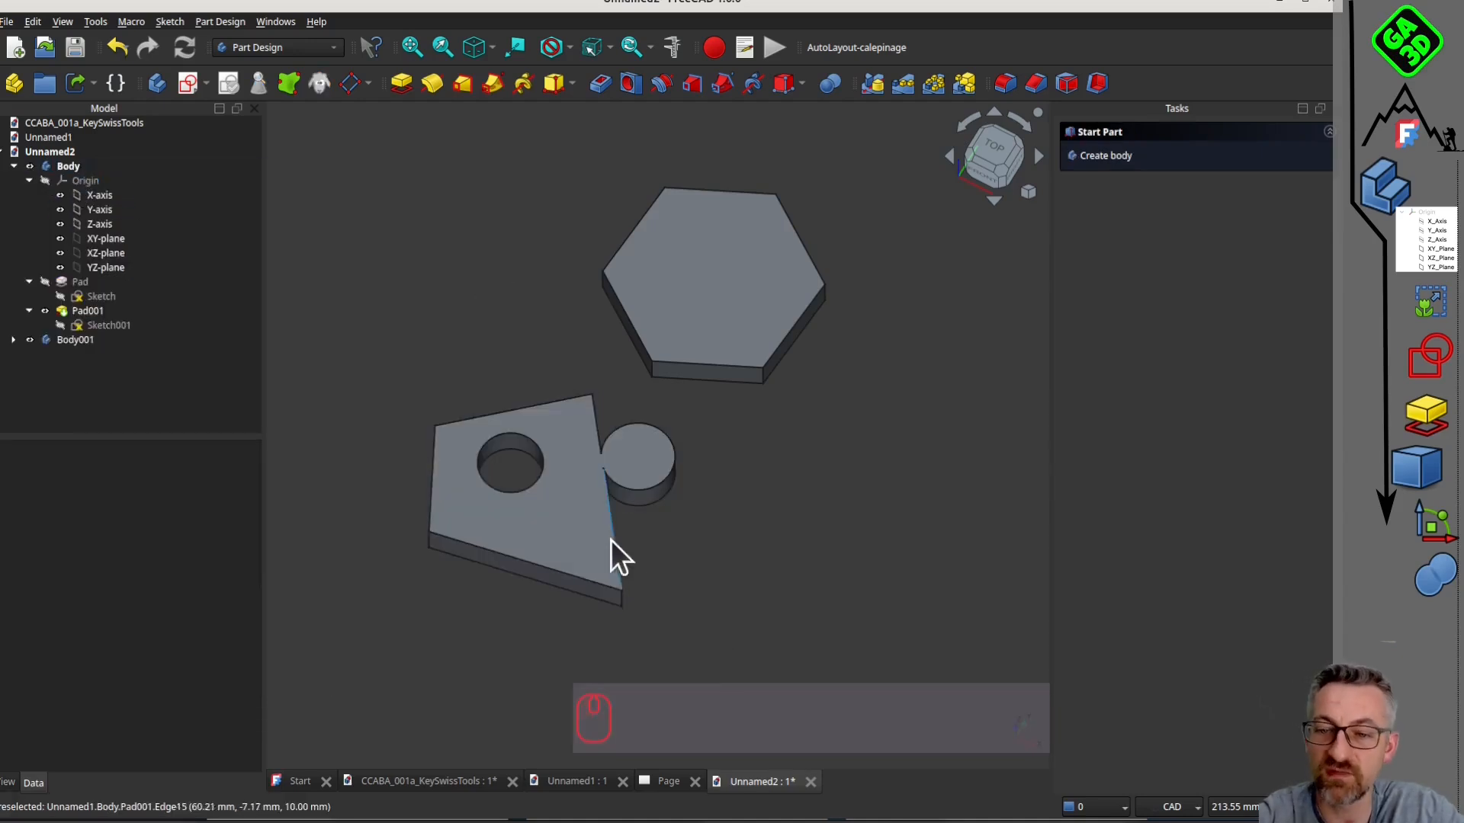
Create a sketch on the plate's top face, draw a slot near the round hole and finish the sketch.
left_click(572, 522)
left_click(189, 84)
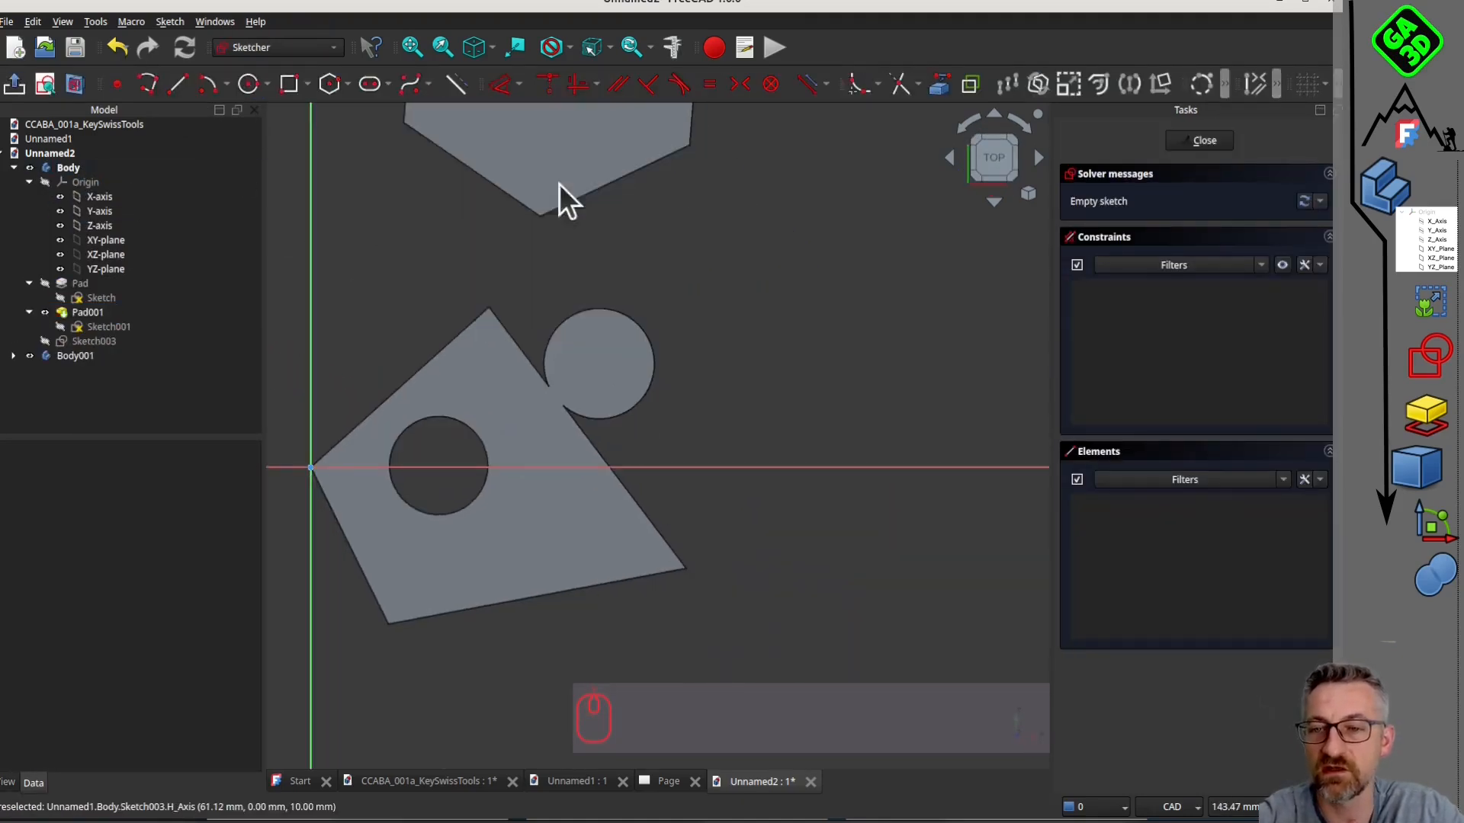
left_click(335, 85)
left_click(483, 568)
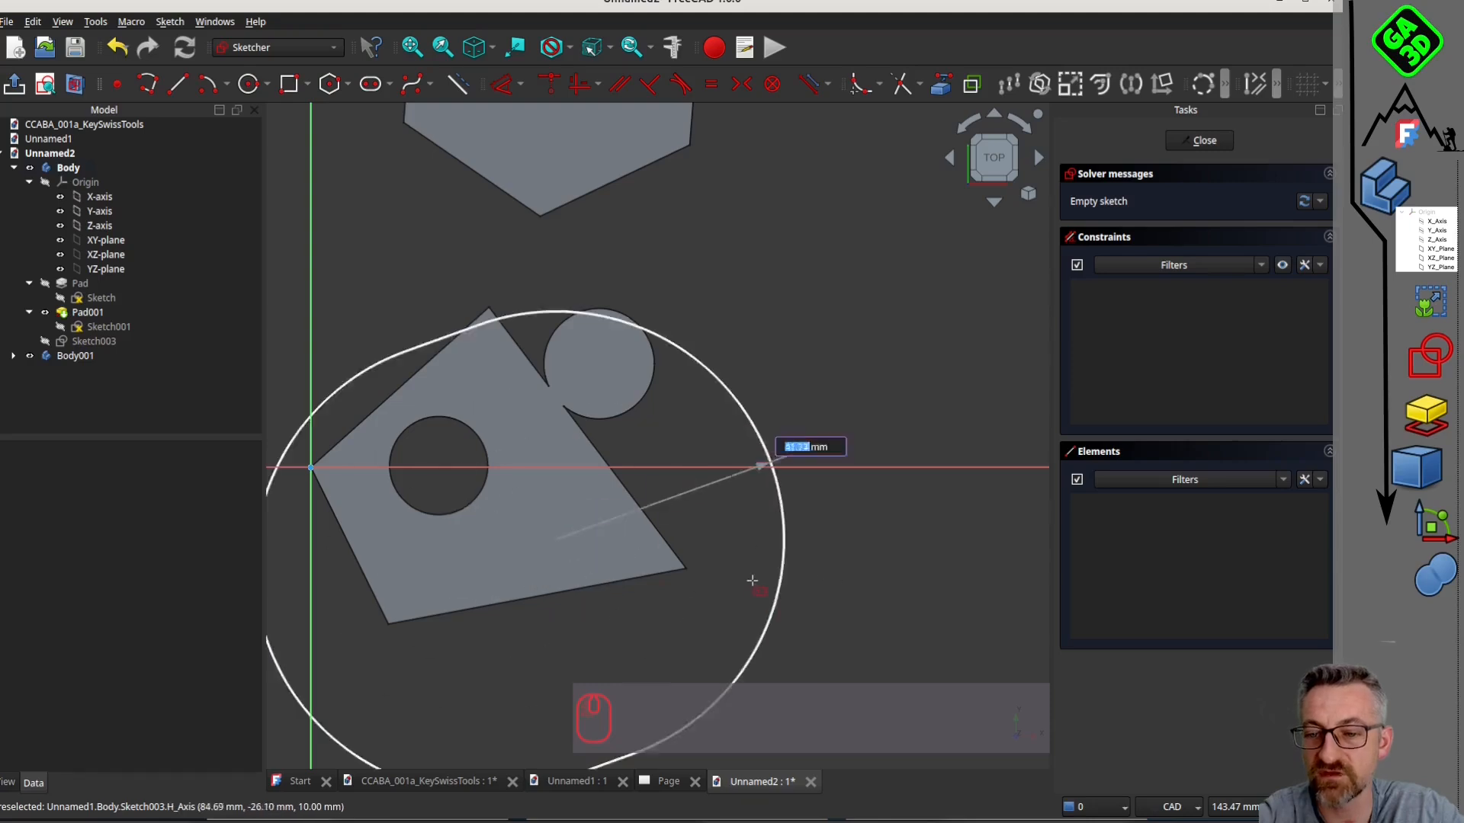
left_click(558, 540)
left_click(1204, 140)
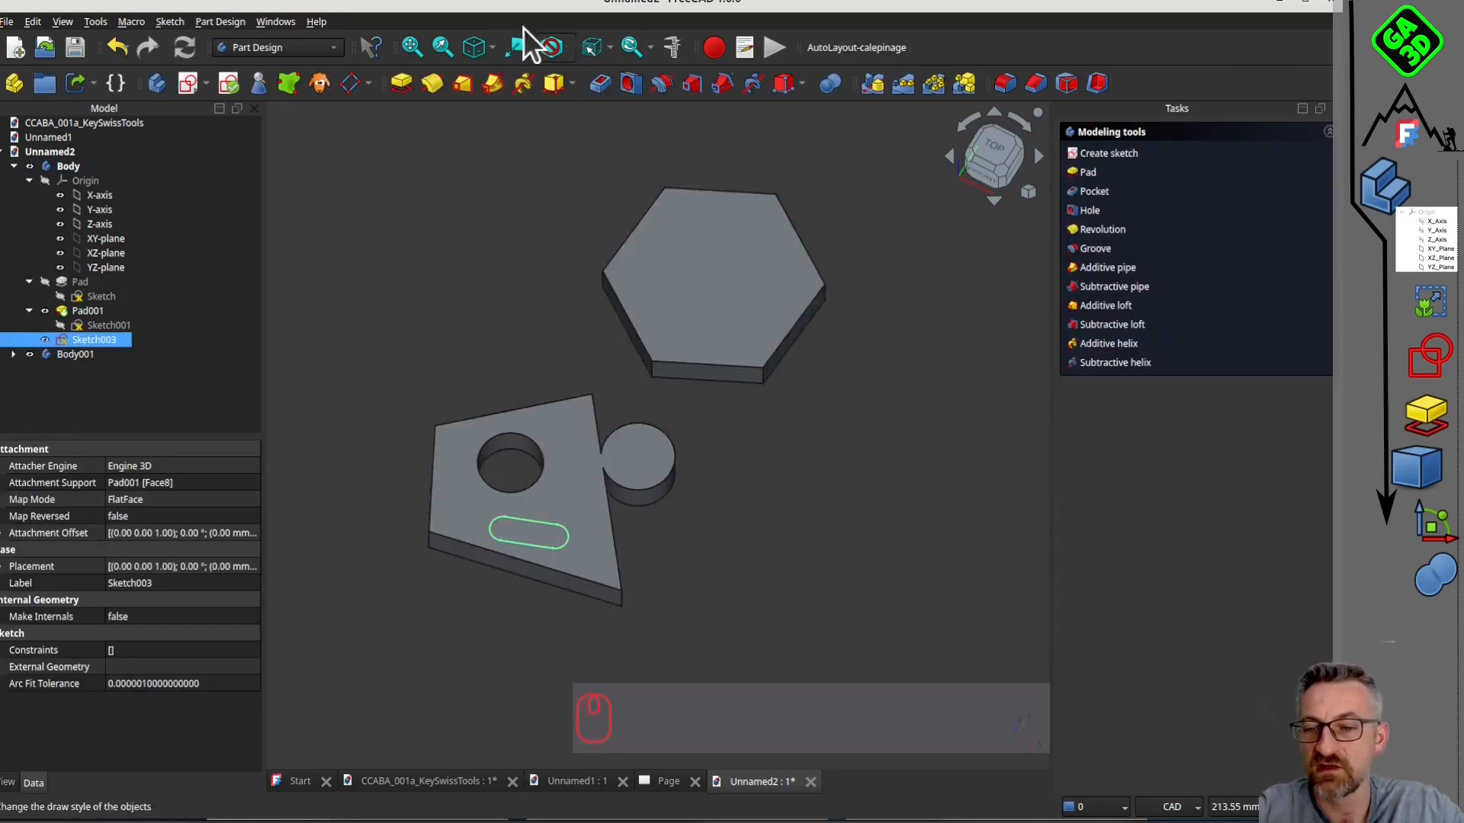
Pocket the slot sketch 5 mm deep into the plate.
left_click(600, 83)
left_click(1236, 138)
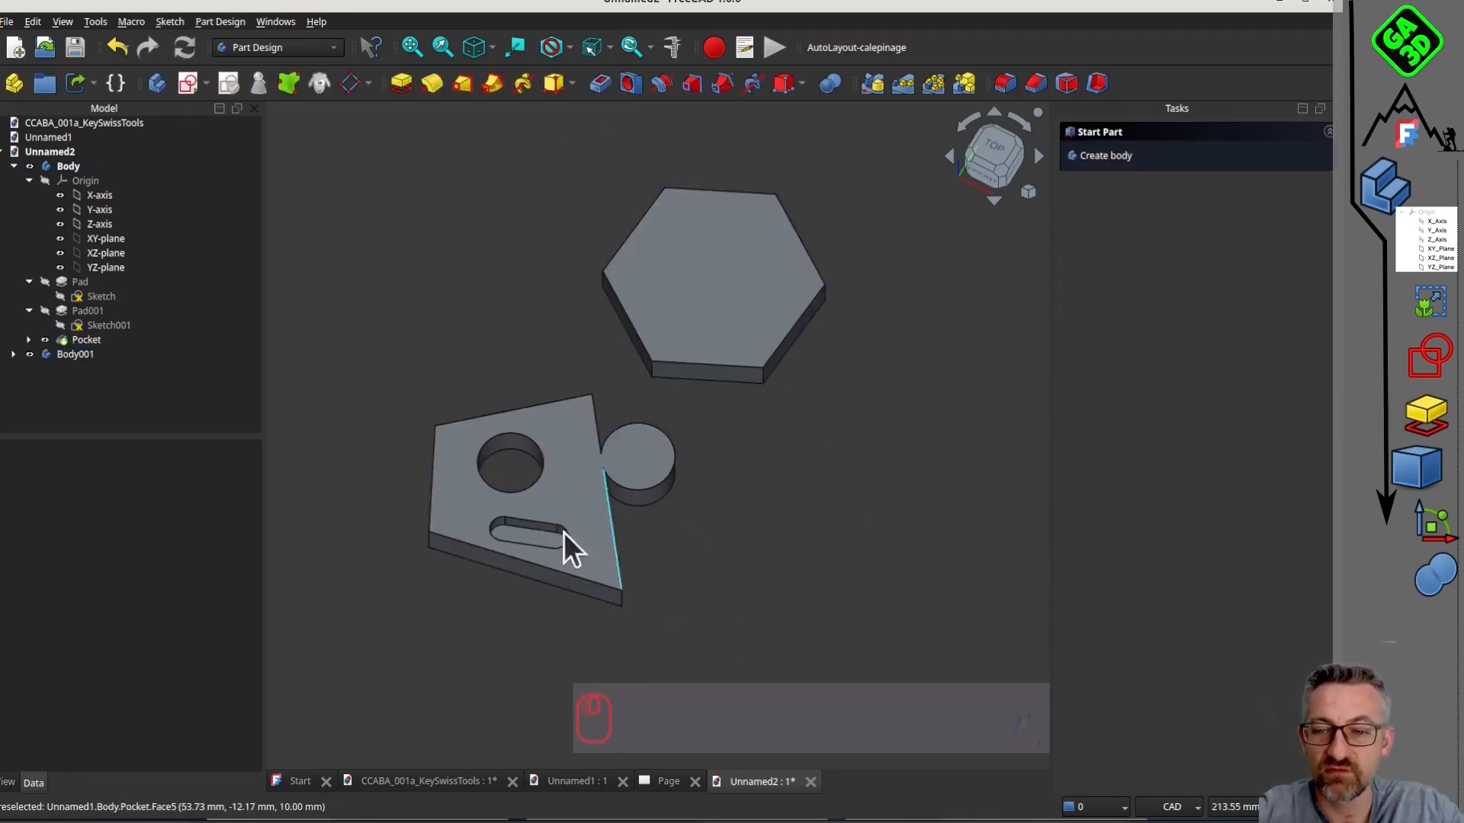
scroll(565, 532, "up", 3)
middle_click_drag(530, 532, 647, 435)
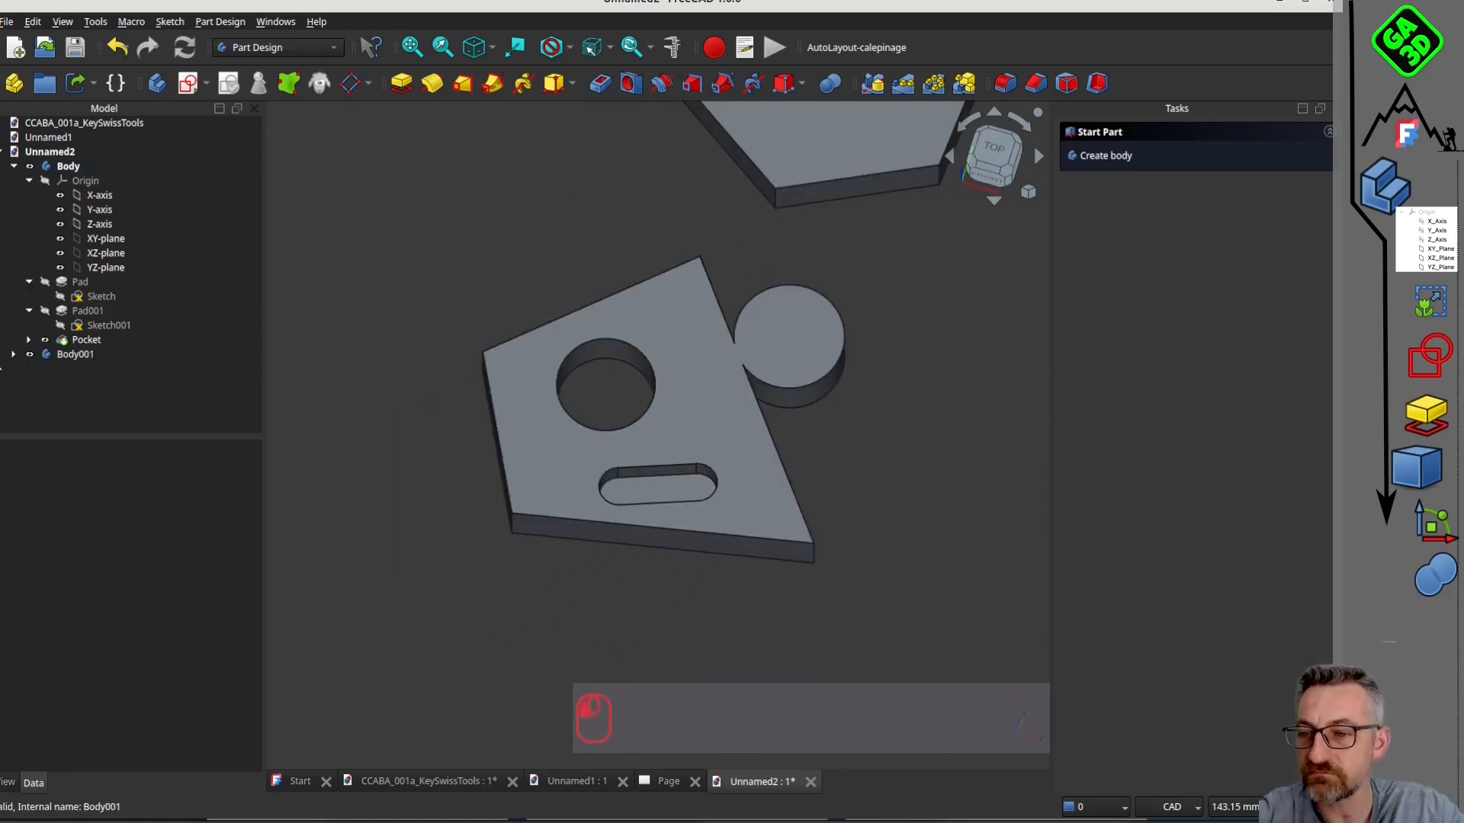
Check the common mistakes page in CCBB_MEMO.pdf and return to the FreeCAD model.
key("alt+Tab")
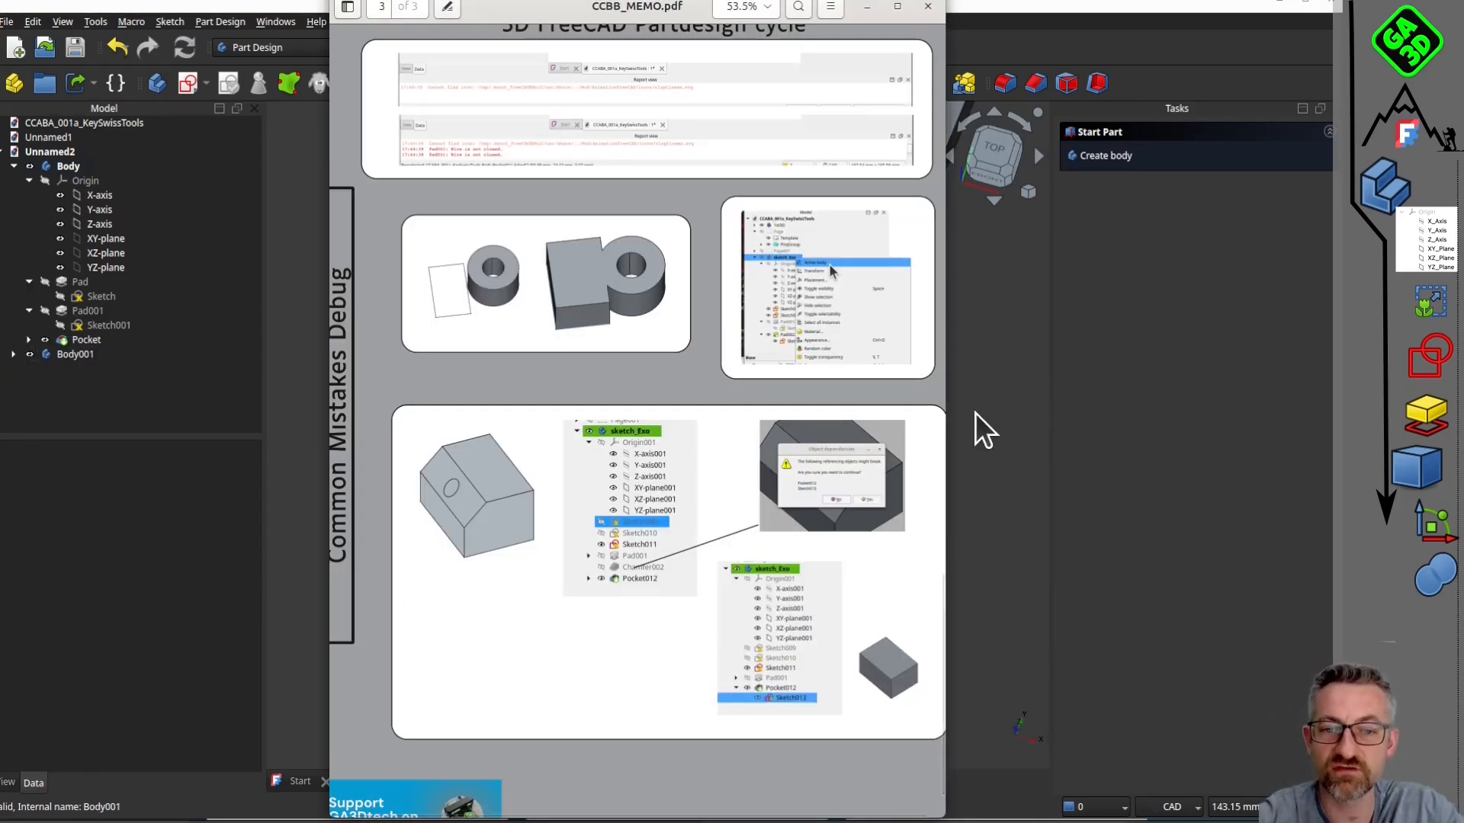
left_click(909, 443)
scroll(687, 512, "down", 2)
mouse_move(799, 520)
middle_mouse_down()
mouse_move(791, 442)
mouse_move(789, 505)
middle_mouse_up()
scroll(789, 503, "up", 2)
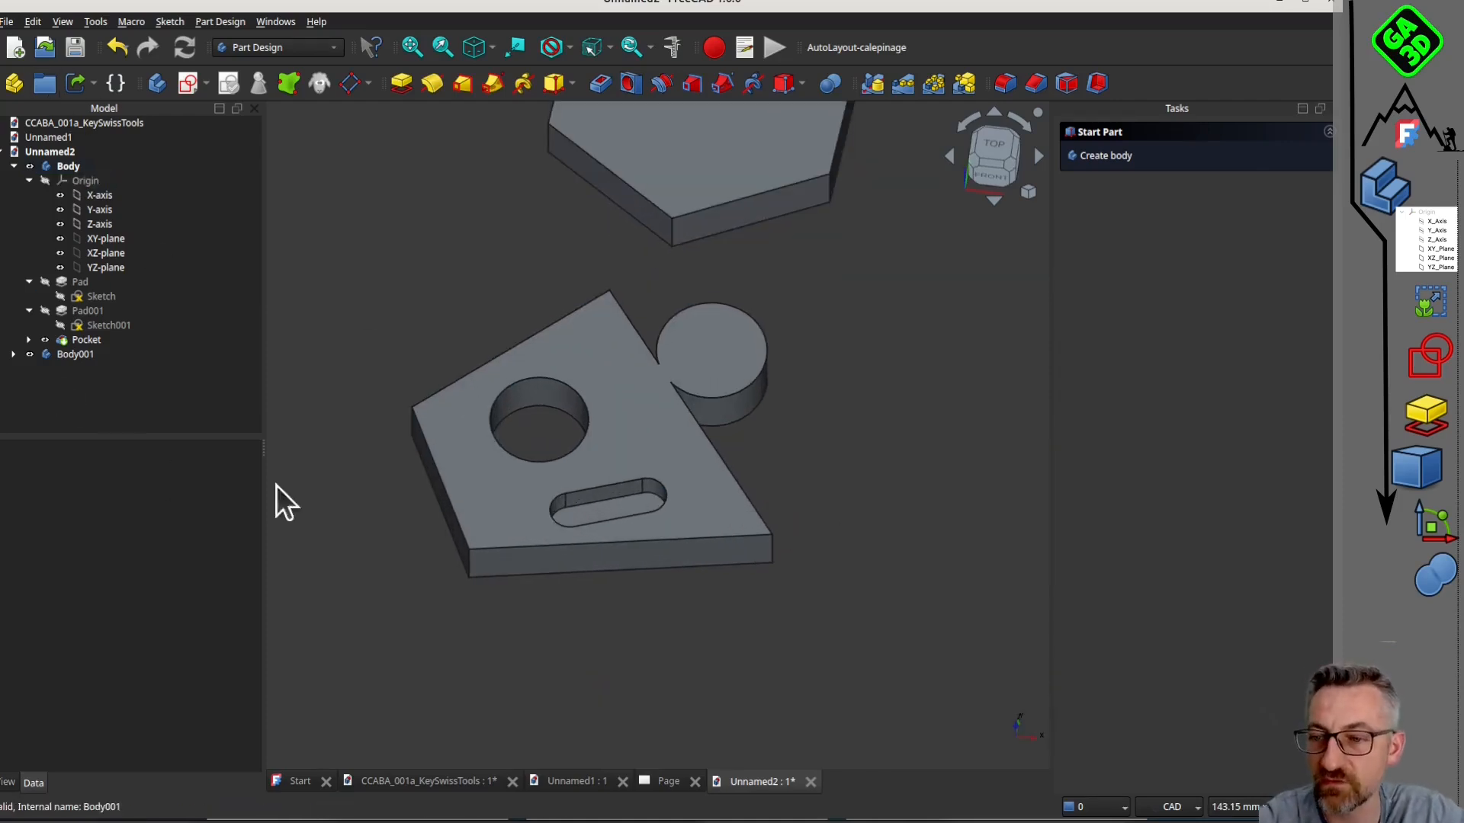
Chamfer the vertical edge at the plate's pointed corner near the slot with a size of 10 mm.
middle_click_drag(670, 350, 666, 589)
scroll(720, 546, "up", 2)
left_click(722, 543)
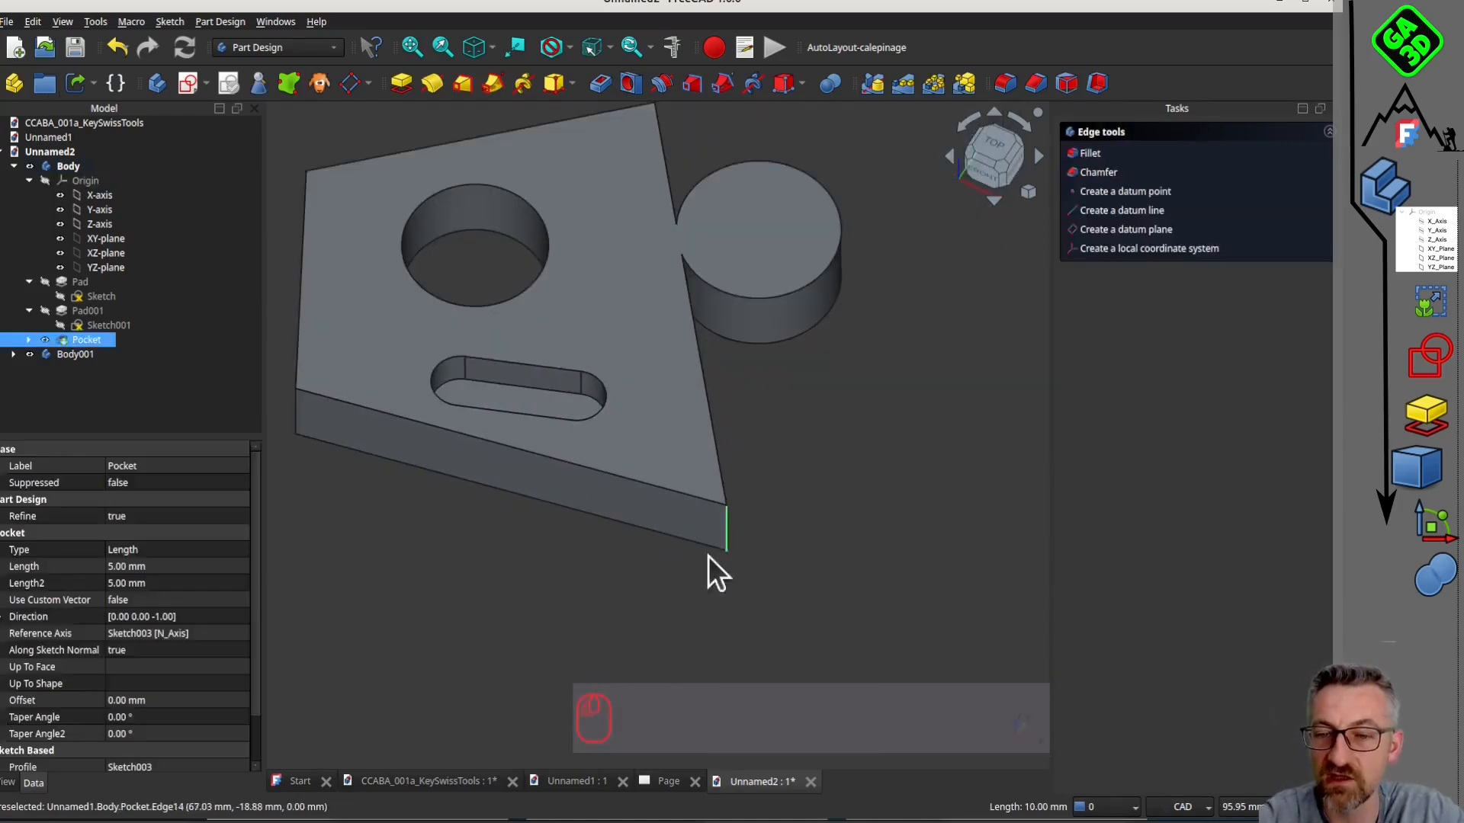
left_click(1036, 88)
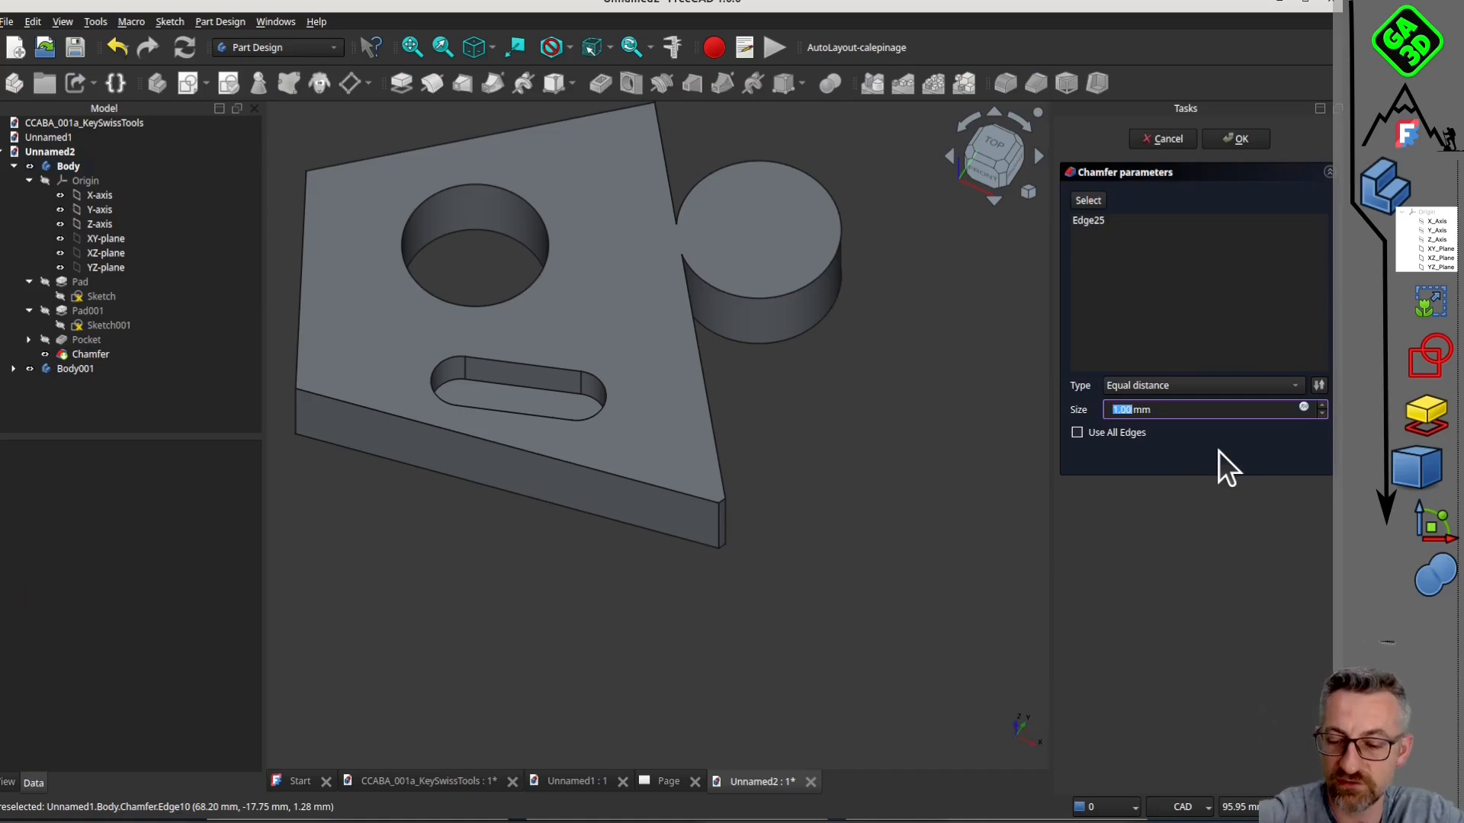
type("10")
key("Return")
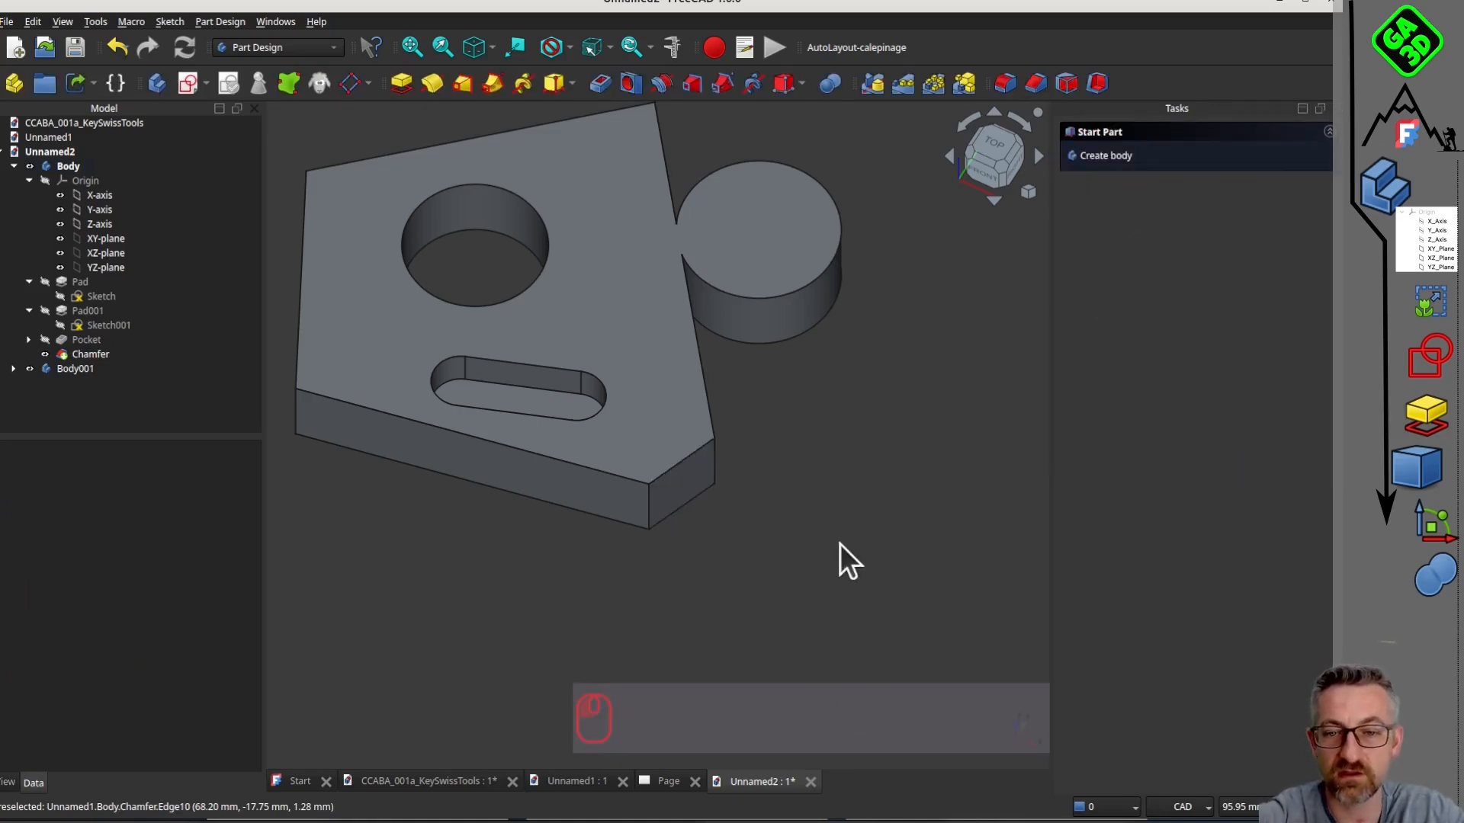
Create a sketch on the chamfer's face, draw a small circle near its middle and finish the sketch.
middle_click_drag(839, 559, 709, 369)
left_click(706, 375)
left_click(187, 83)
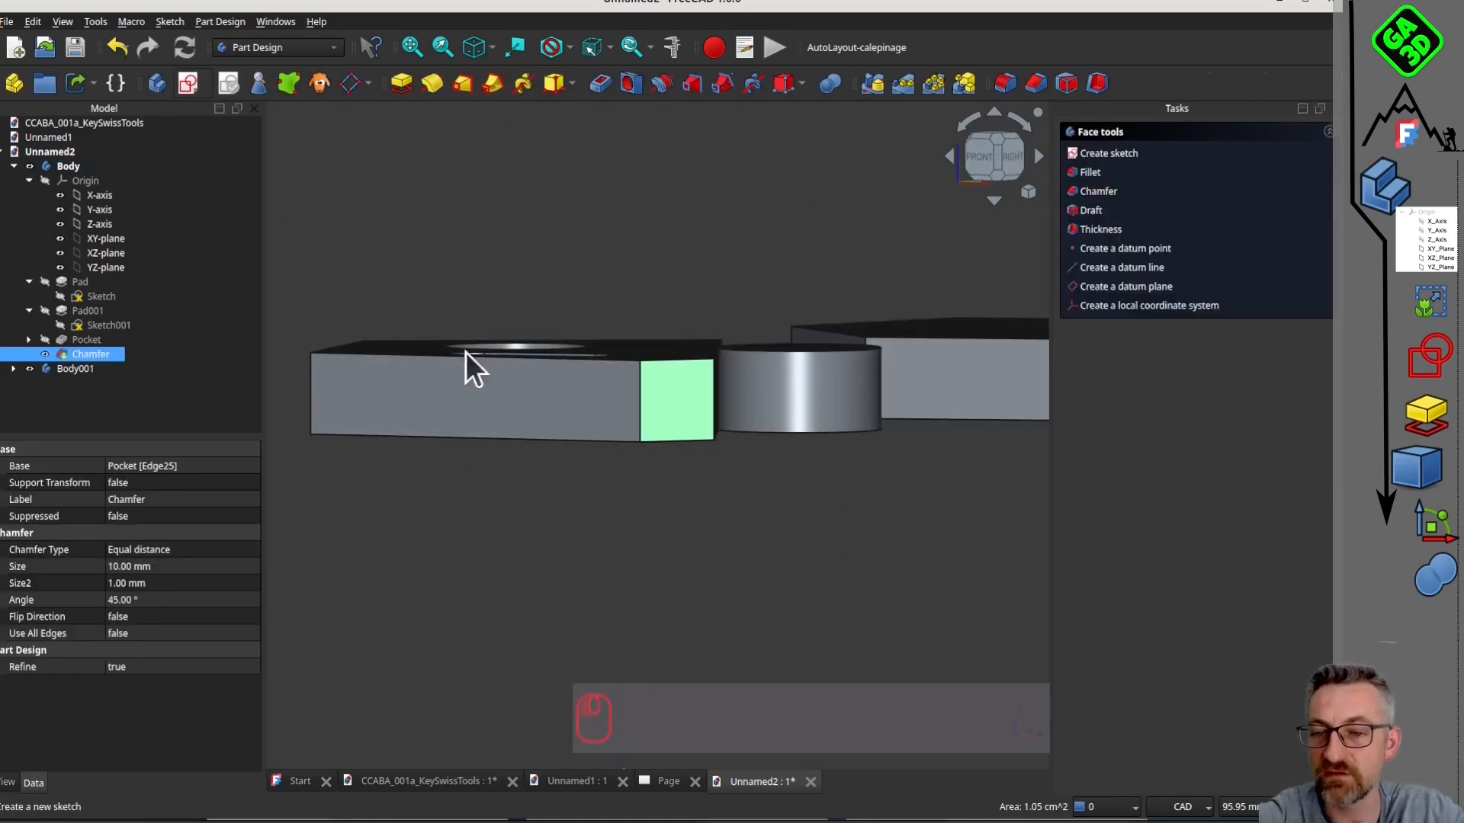
left_click(249, 84)
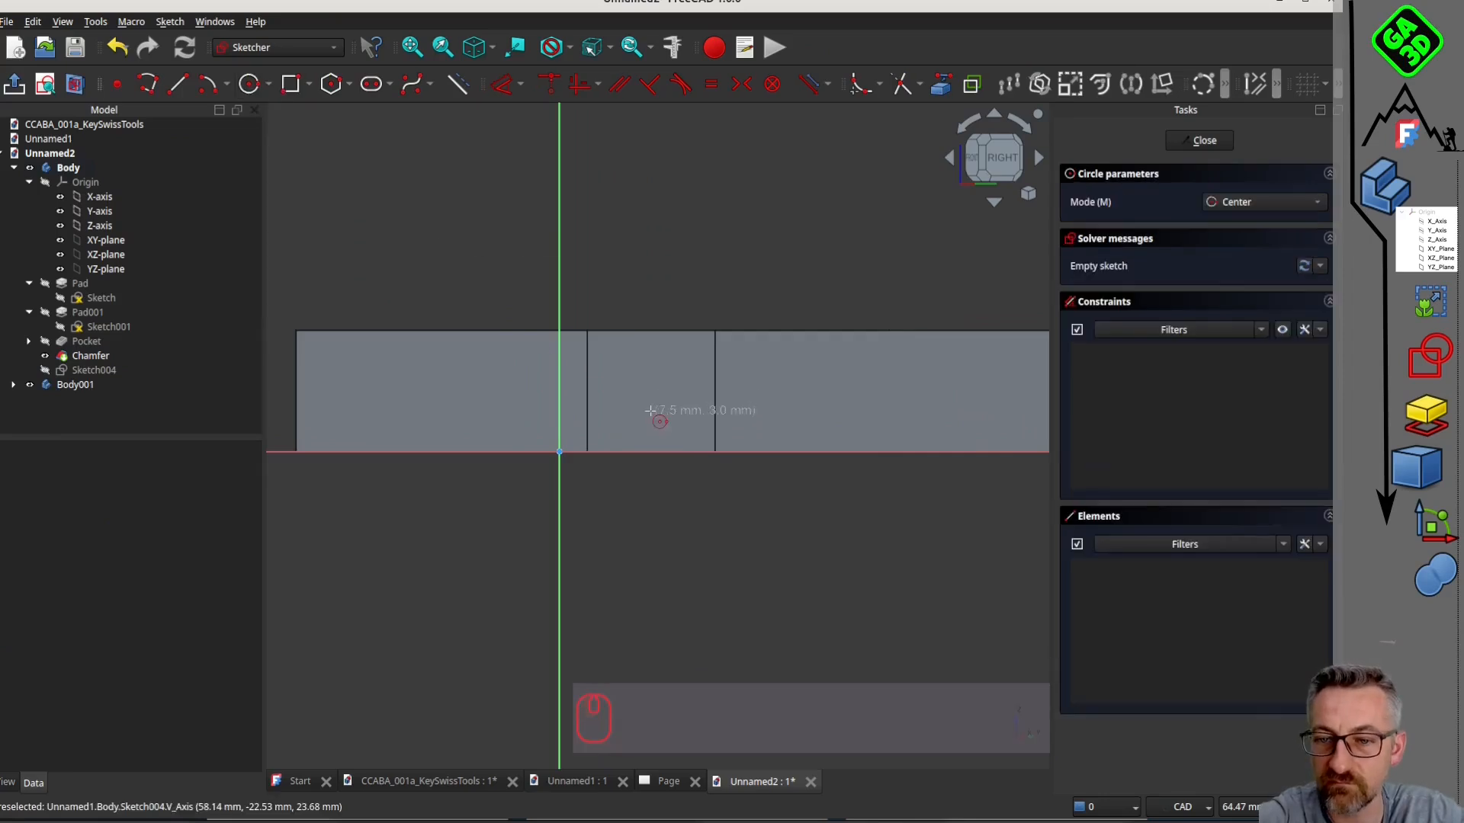
left_click(648, 394)
left_click(657, 404)
left_click(1212, 140)
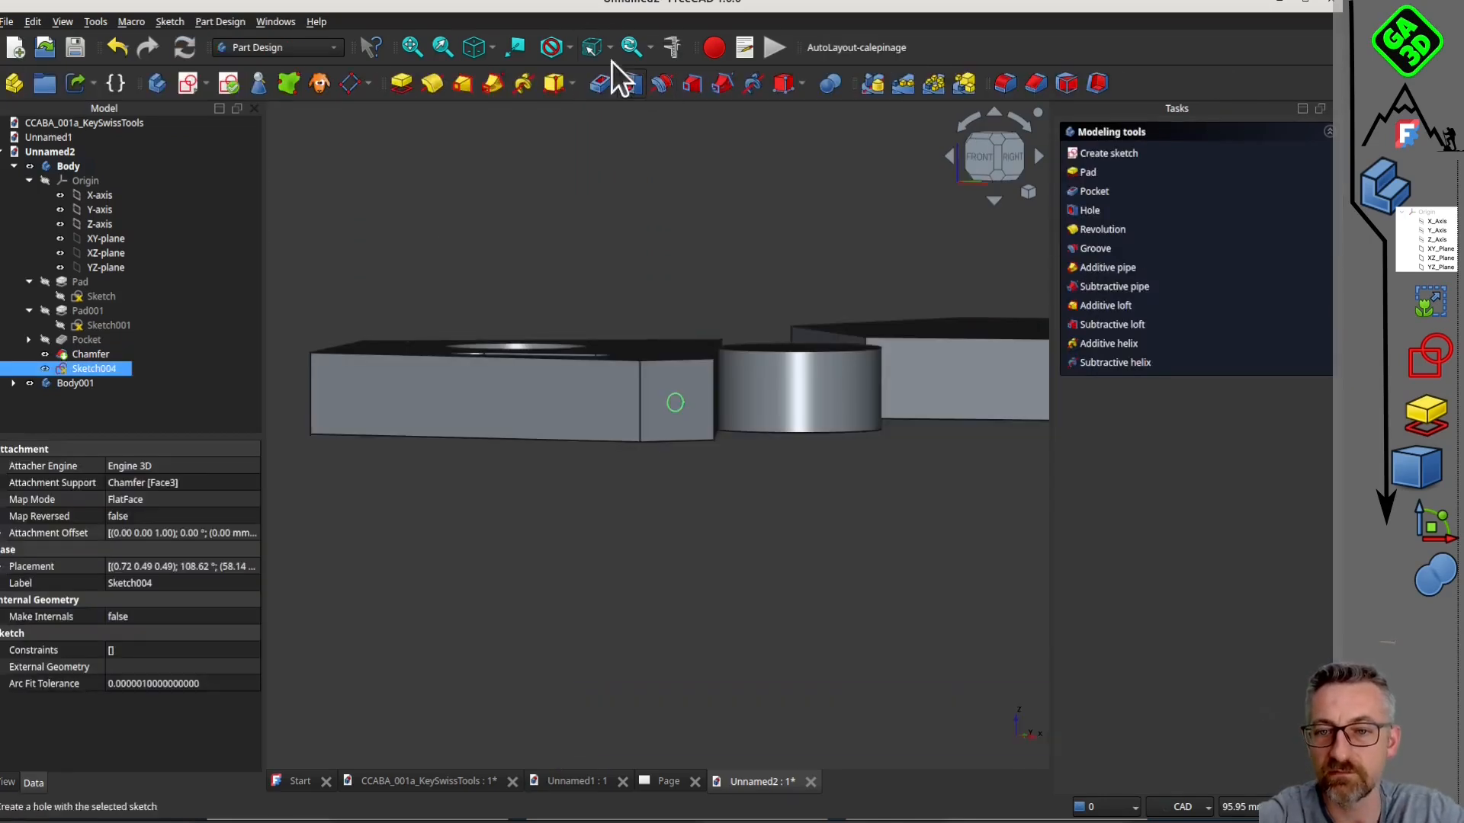
Pocket the small circle 5 mm deep into the chamfered face.
left_click(600, 82)
left_click(1237, 139)
middle_click_drag(611, 301, 305, 386)
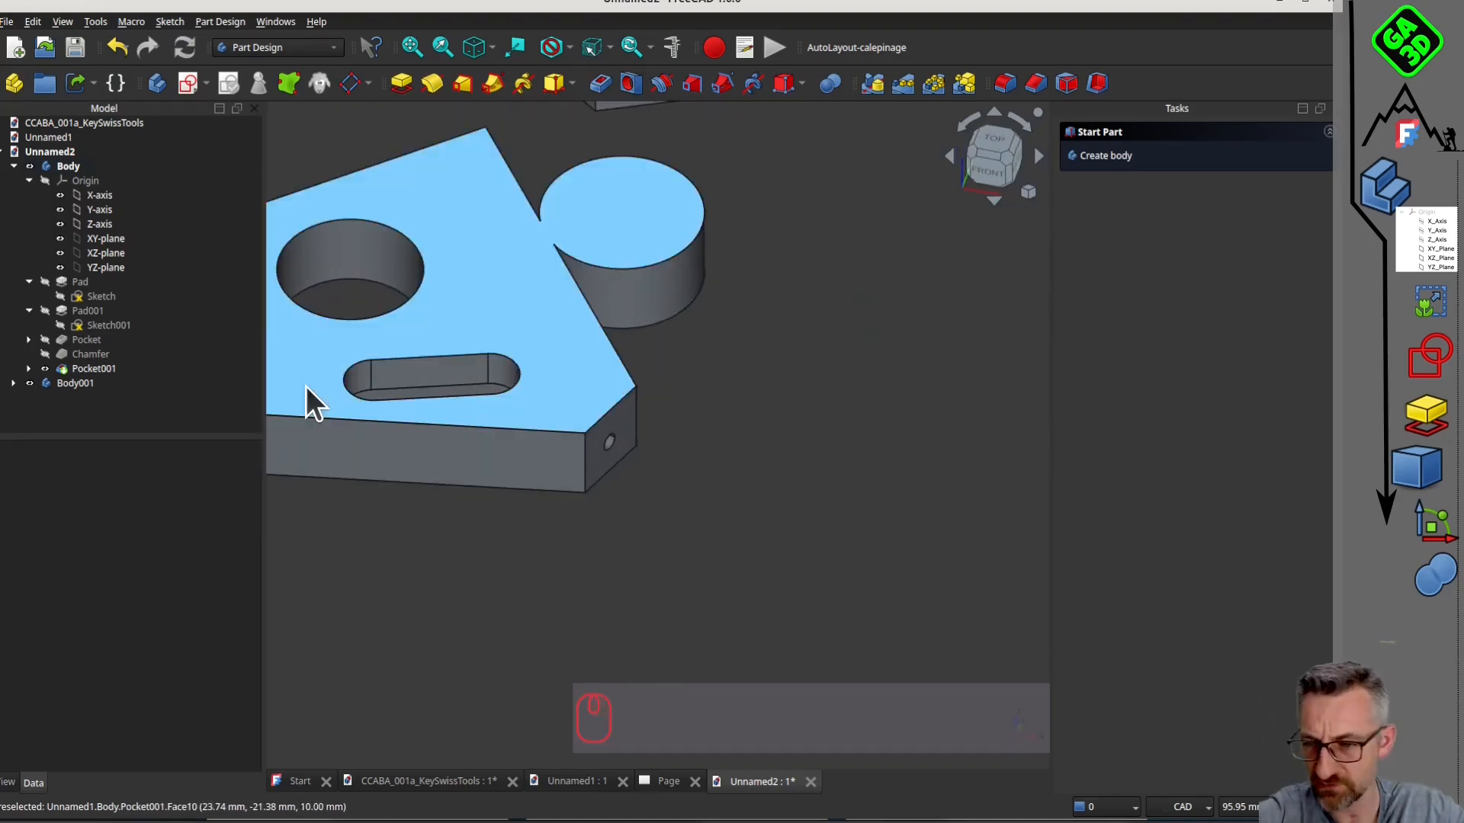
Delete the Chamfer feature from the plate's body despite the features that depend on it.
left_click(90, 356)
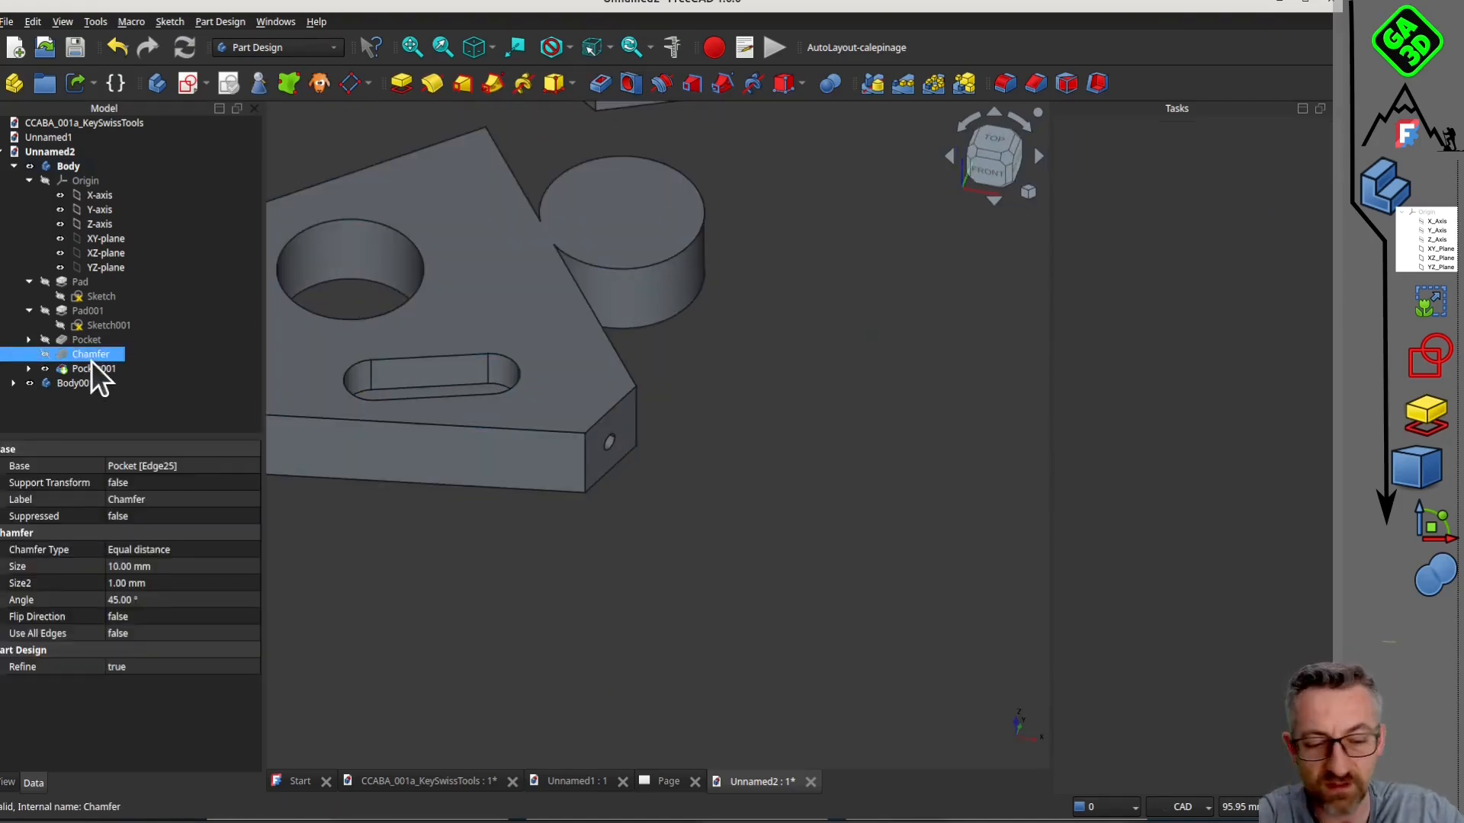
key("Delete")
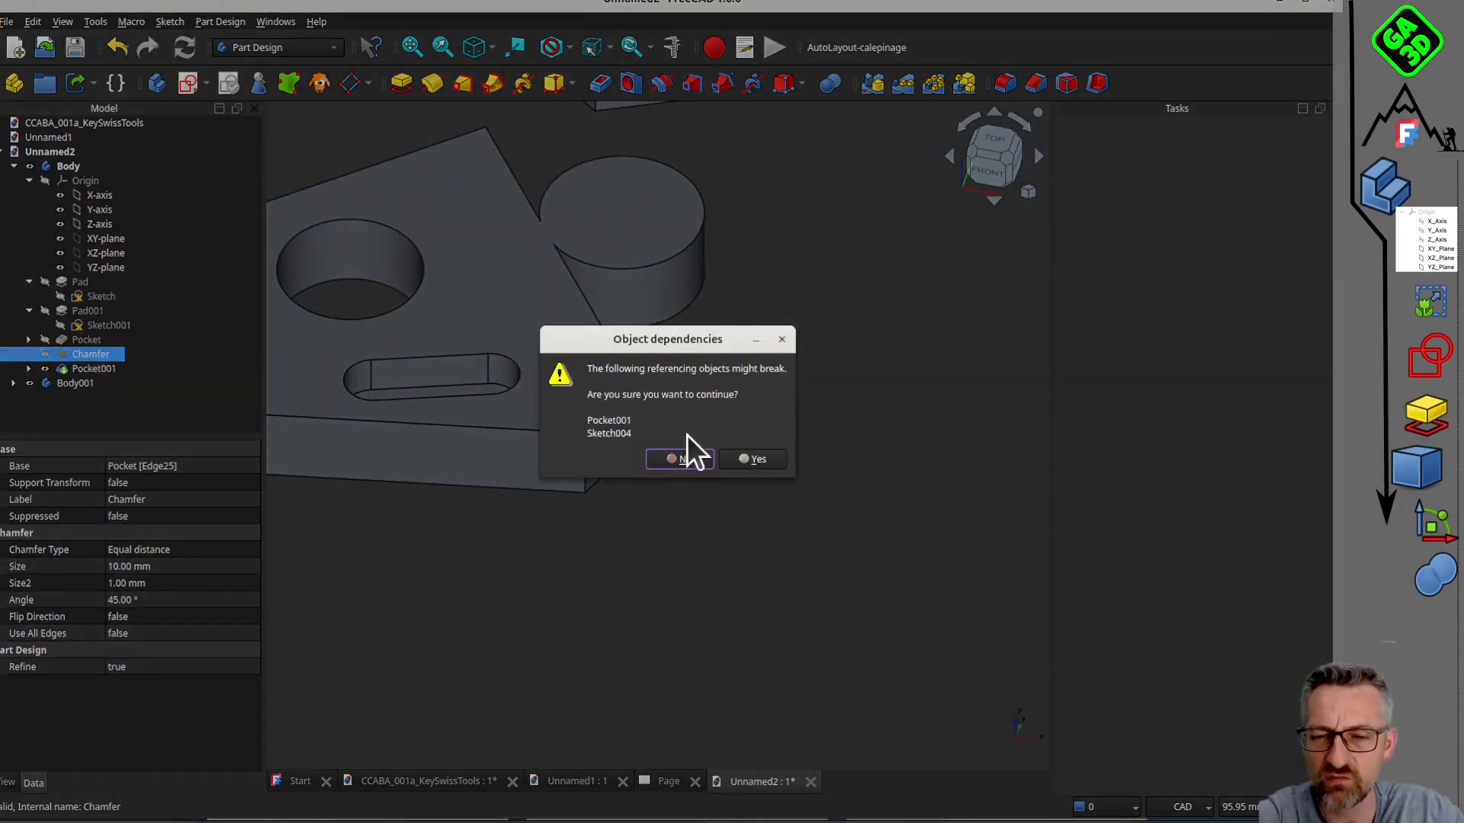
left_click(751, 459)
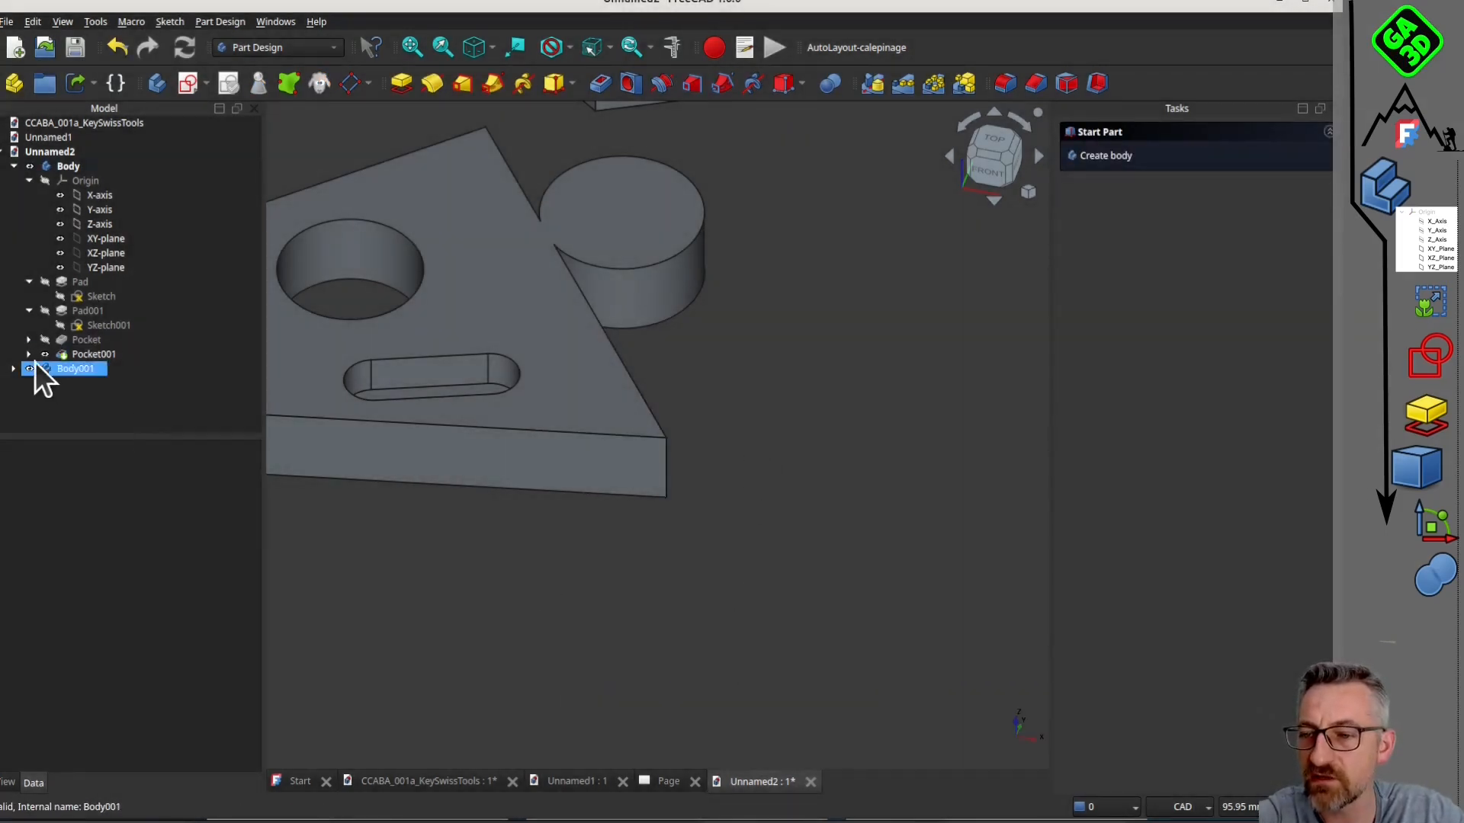
mouse_move(667, 401)
middle_mouse_down()
mouse_move(493, 327)
mouse_move(574, 359)
middle_mouse_up()
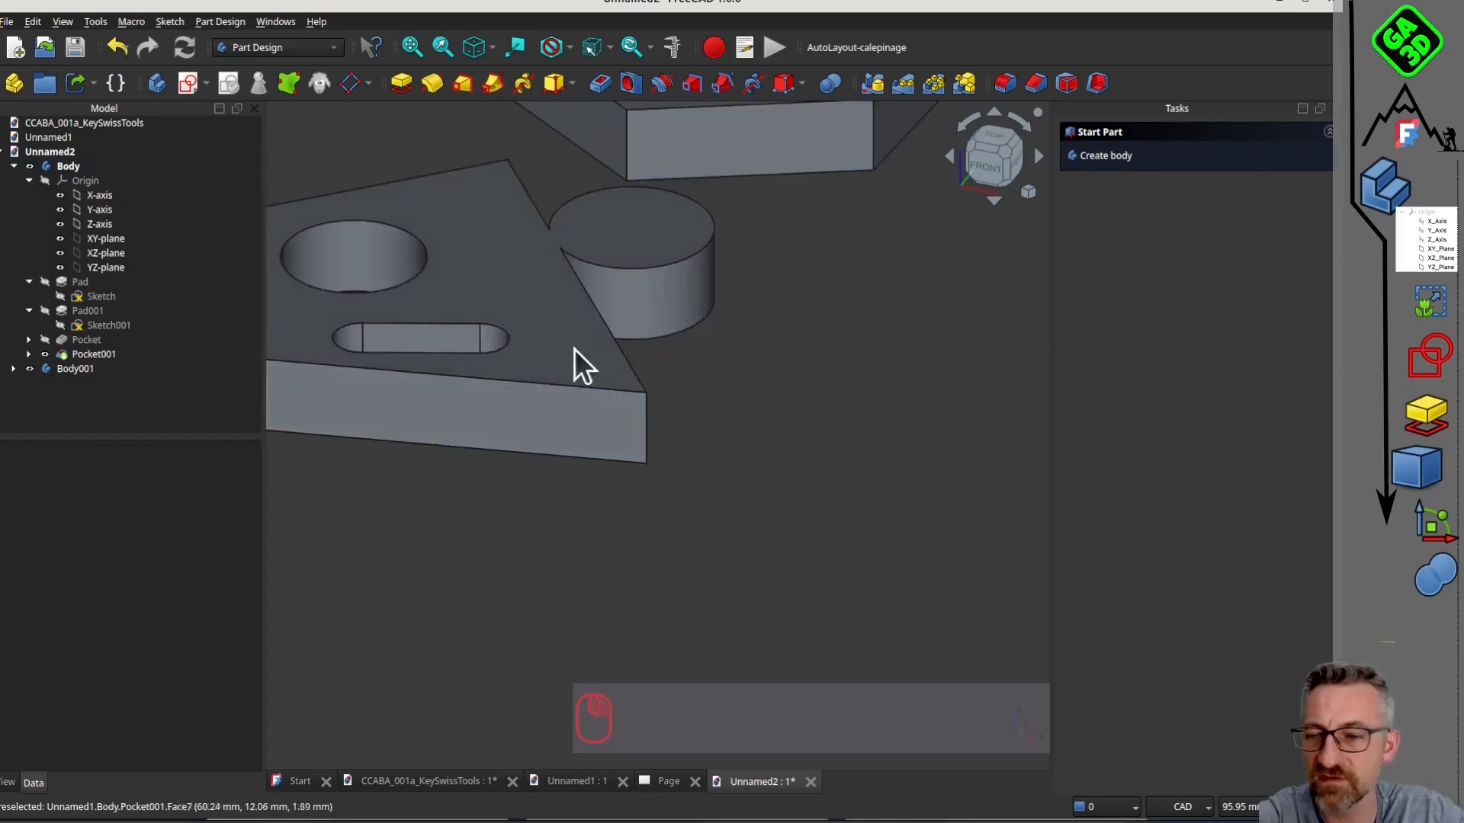
Expand the circular pocket in the model tree and examine its sketch alongside the plate's restored corner.
left_click(29, 354)
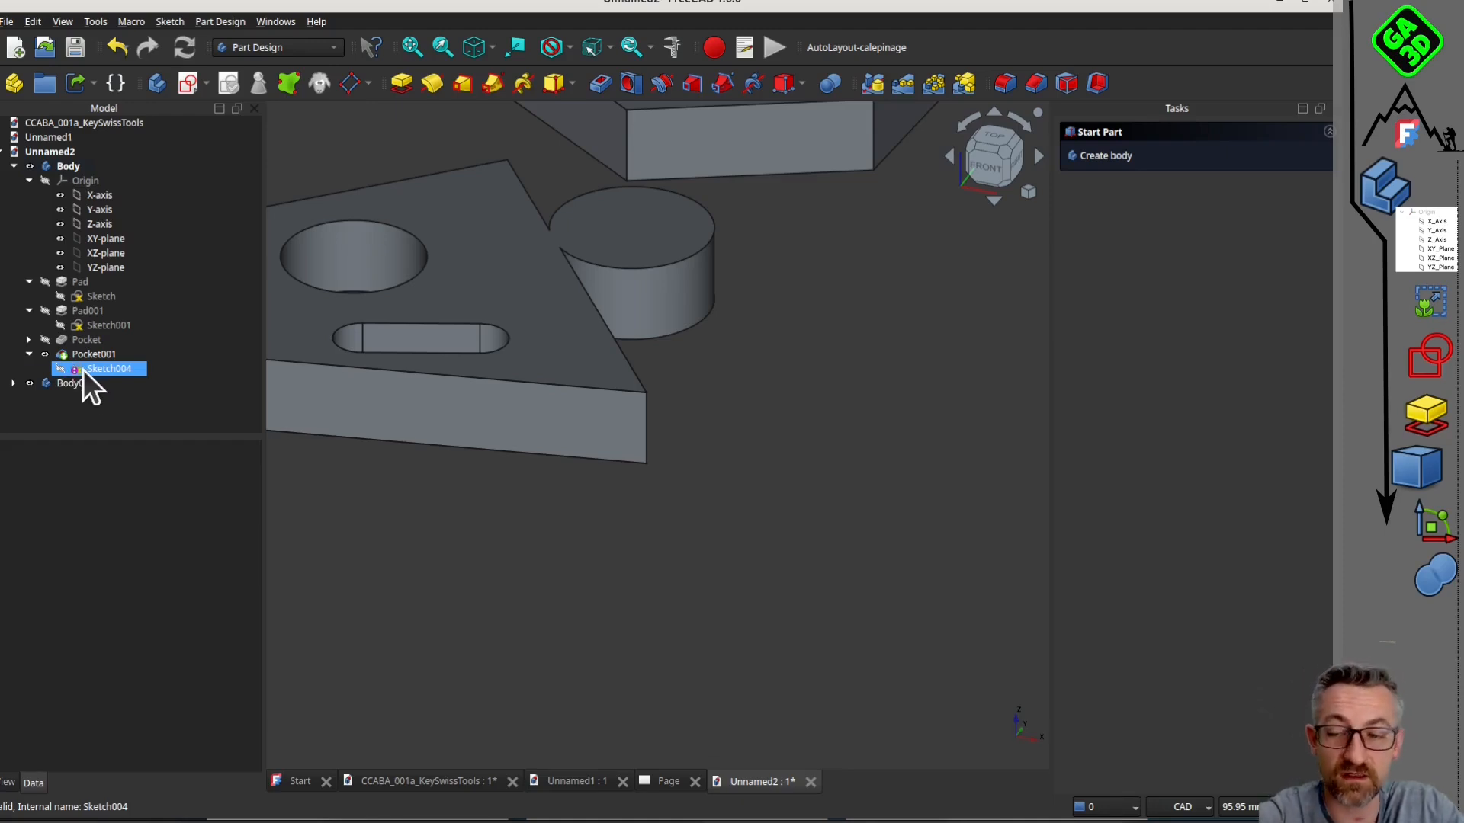
middle_click_drag(570, 385, 741, 465)
scroll(723, 418, "down", 3)
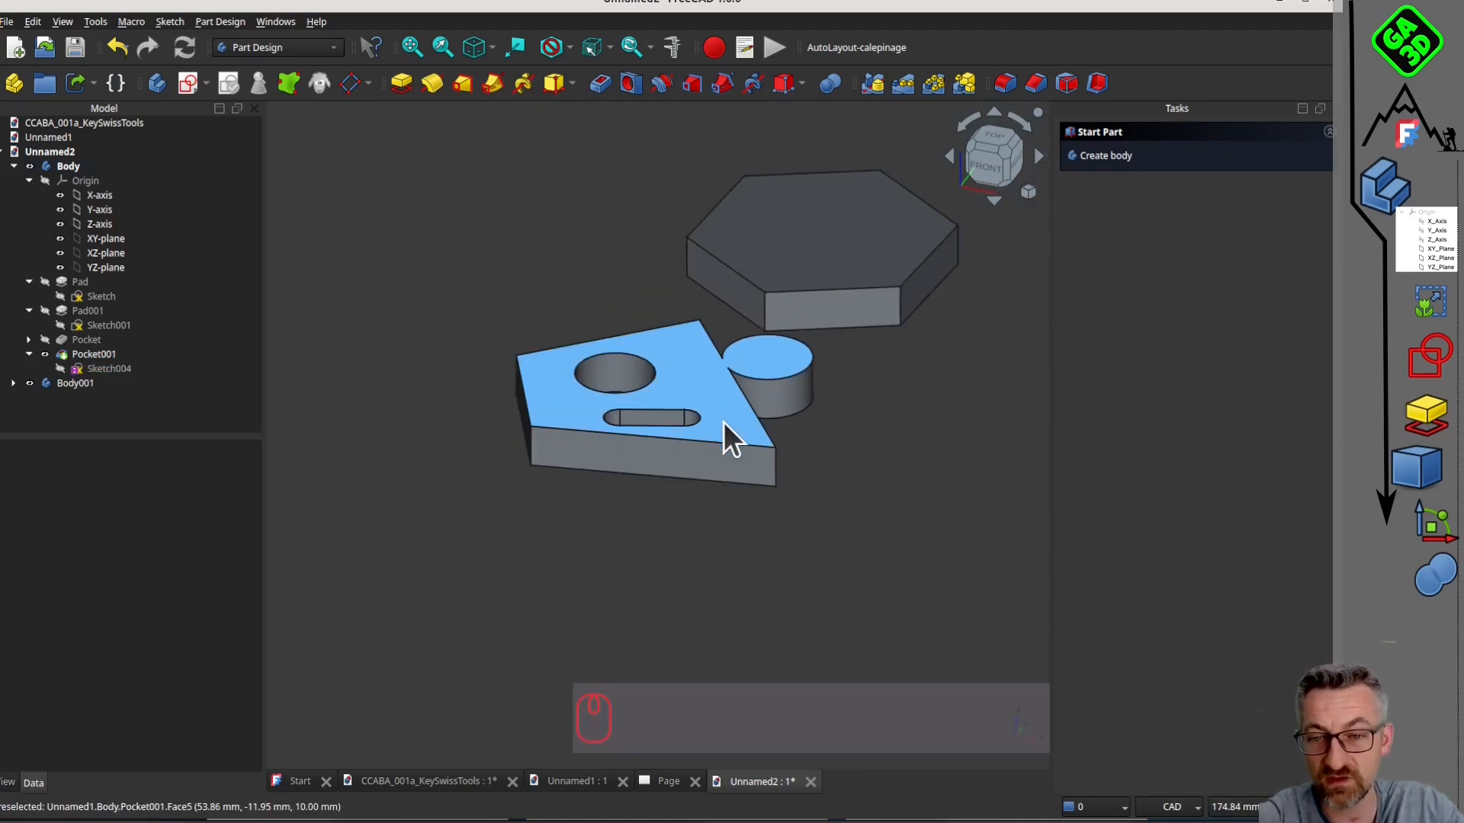
middle_click_drag(631, 300, 567, 320)
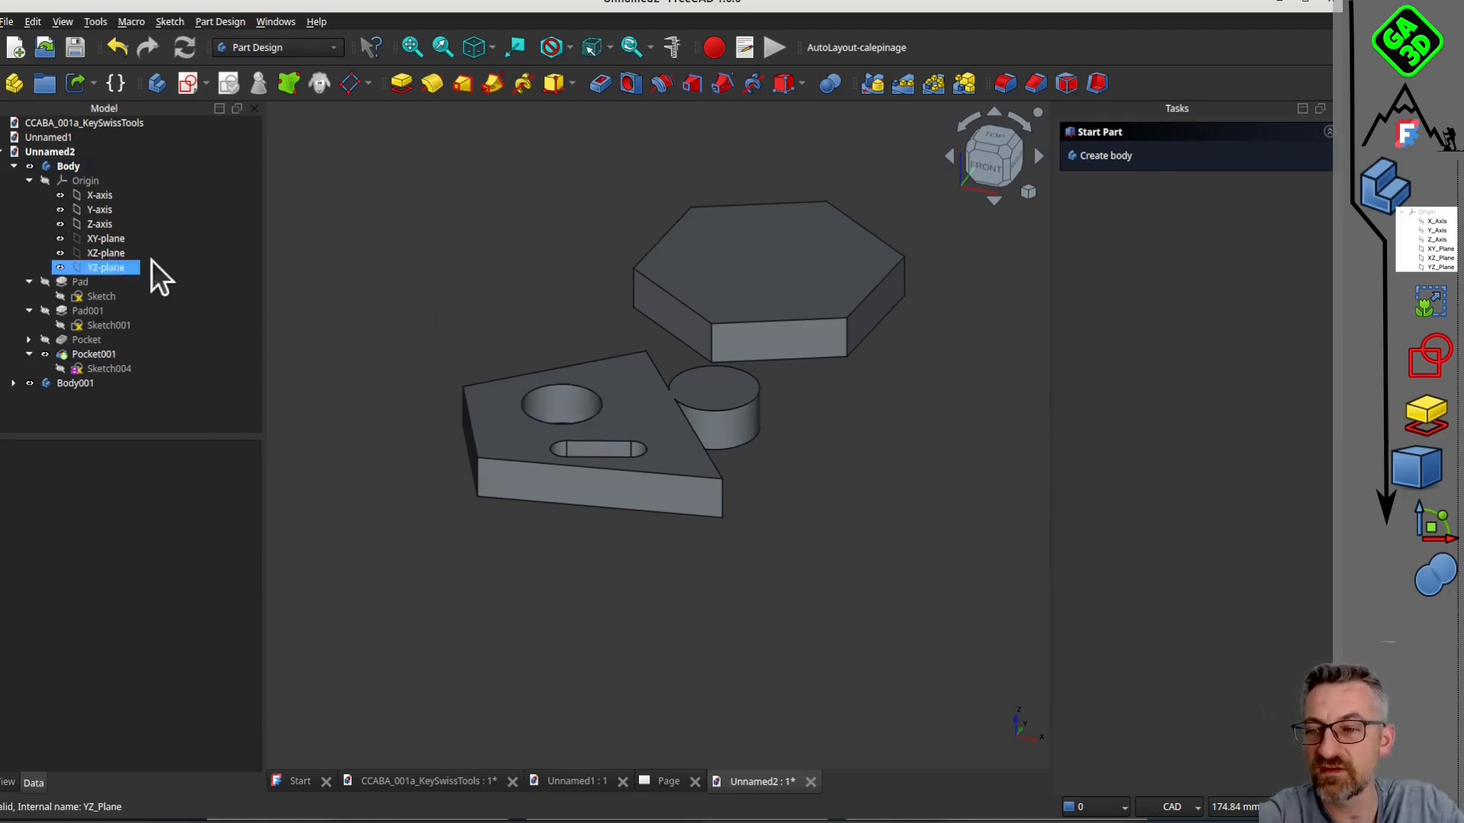
left_click(116, 383)
left_click(446, 474)
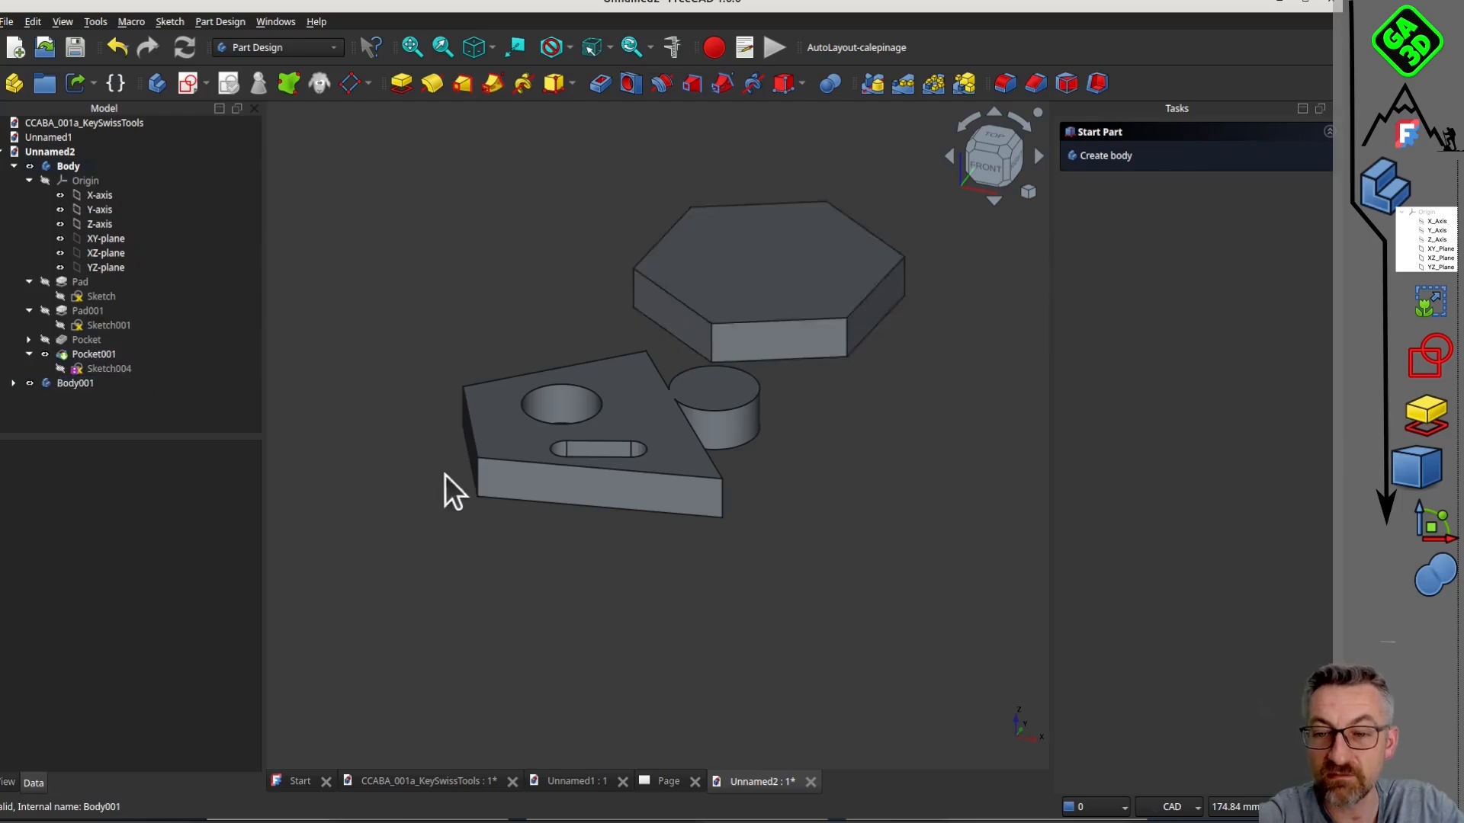
scroll(731, 465, "up", 2)
Show Sketch004, the circle sketch that lost its supporting face.
left_click(116, 368)
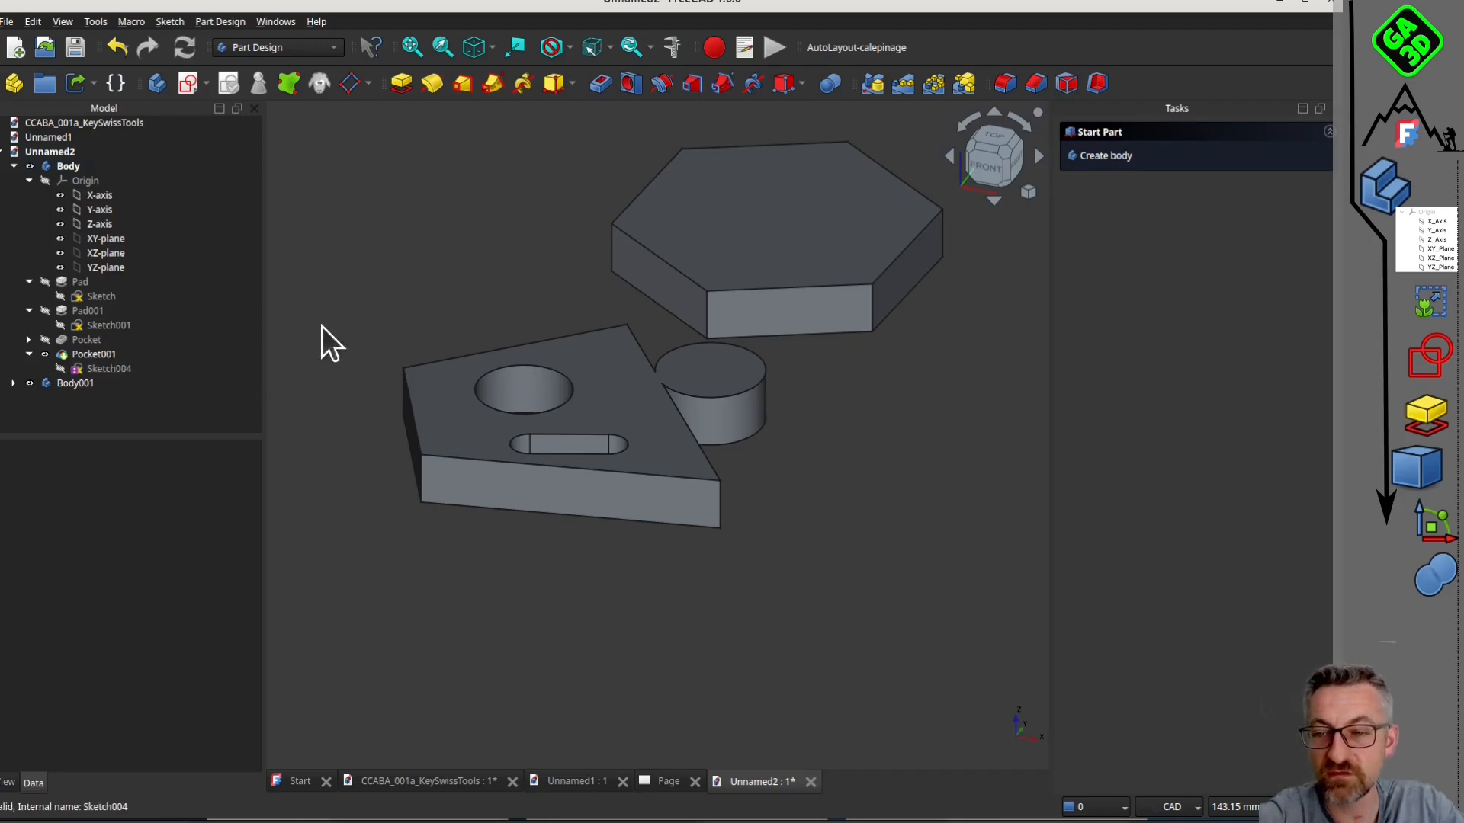
left_click(64, 368)
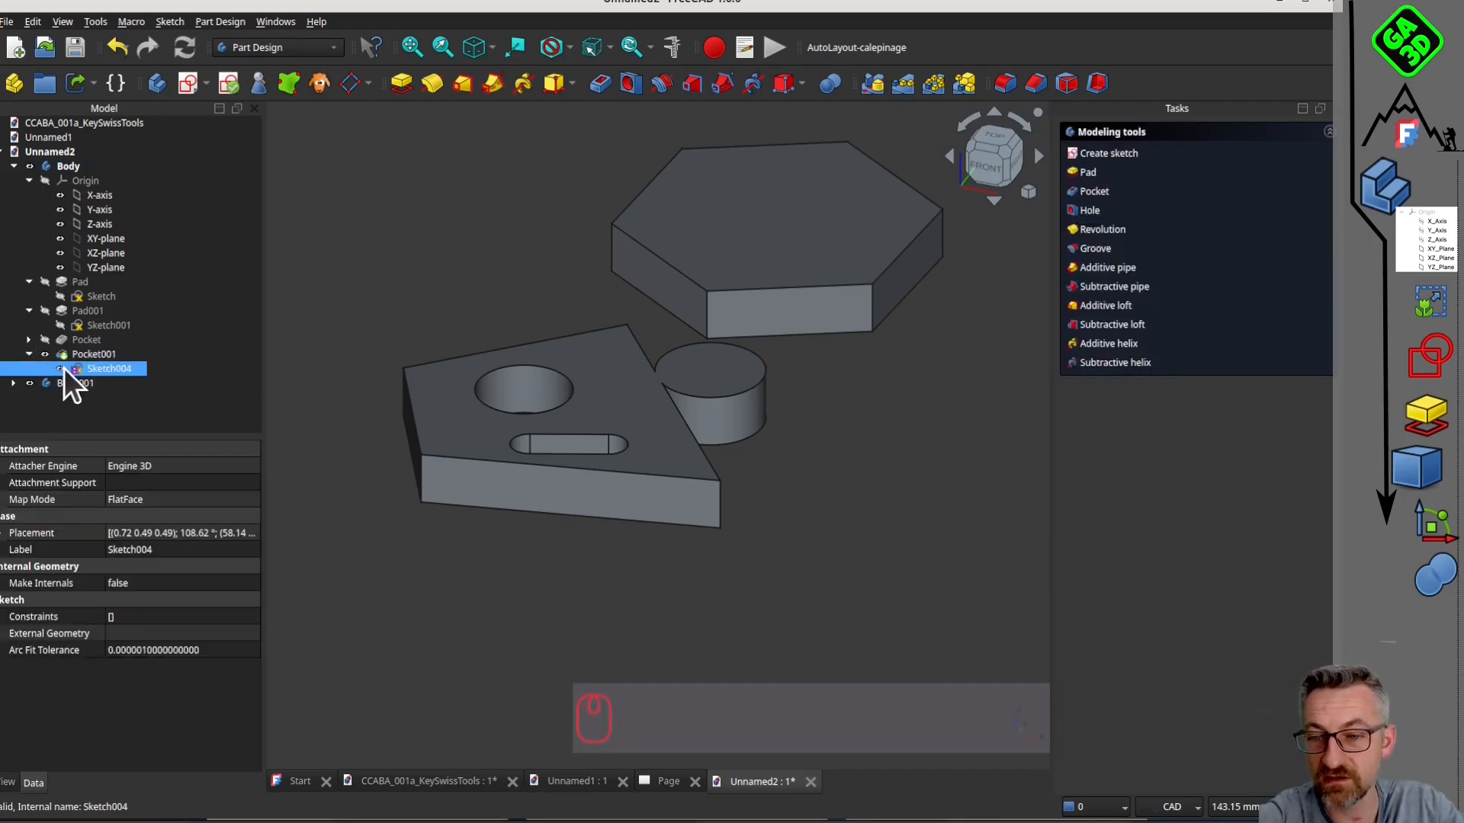
scroll(798, 495, "down", 3)
mouse_move(798, 496)
middle_mouse_down()
mouse_move(670, 379)
mouse_move(726, 454)
middle_mouse_up()
scroll(726, 455, "up", 2)
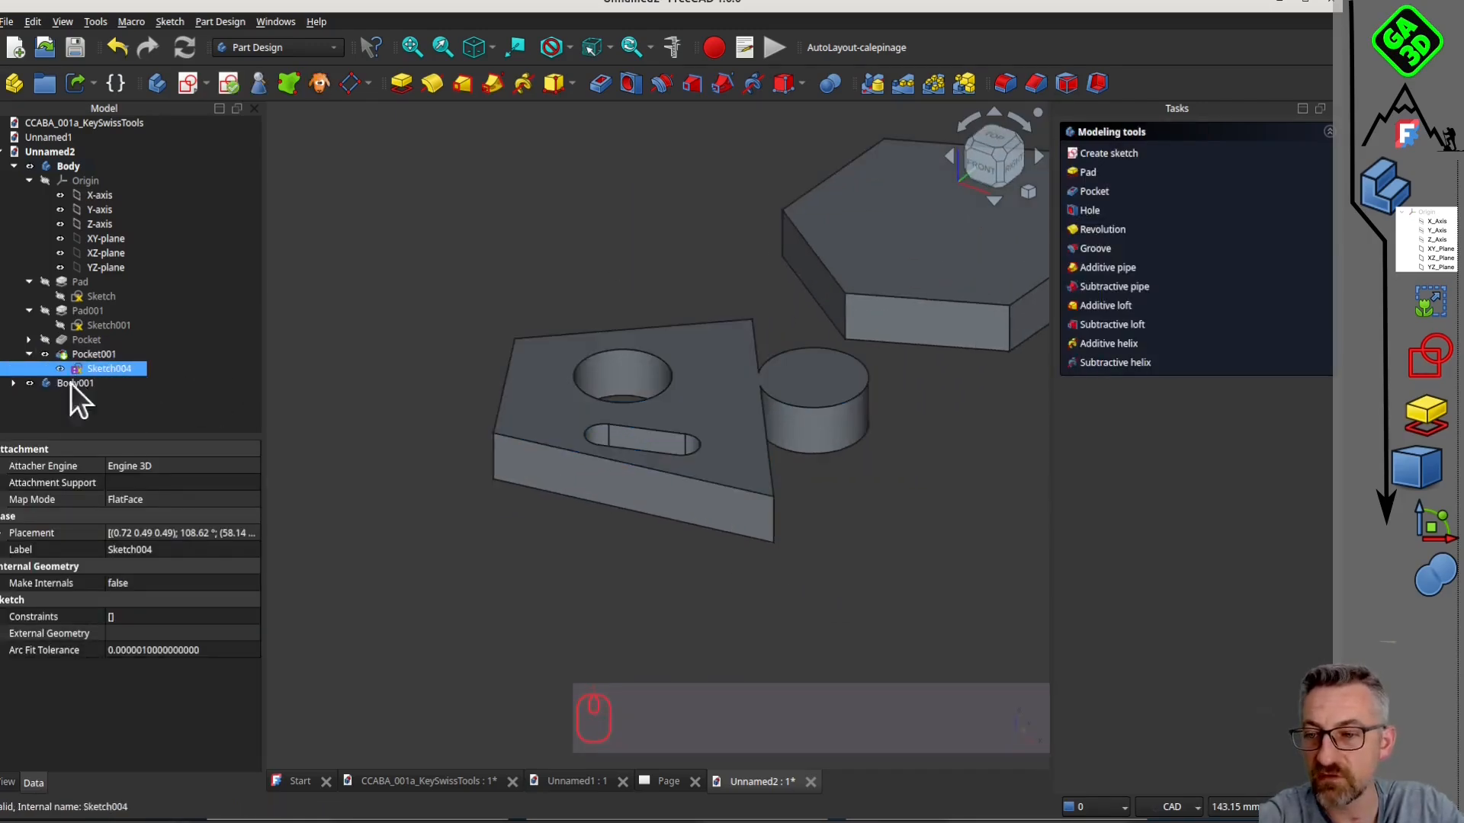
Make Pocket001 transparent and examine where the circular hole sits inside the plate.
double_click(91, 356)
key("v")
key("t")
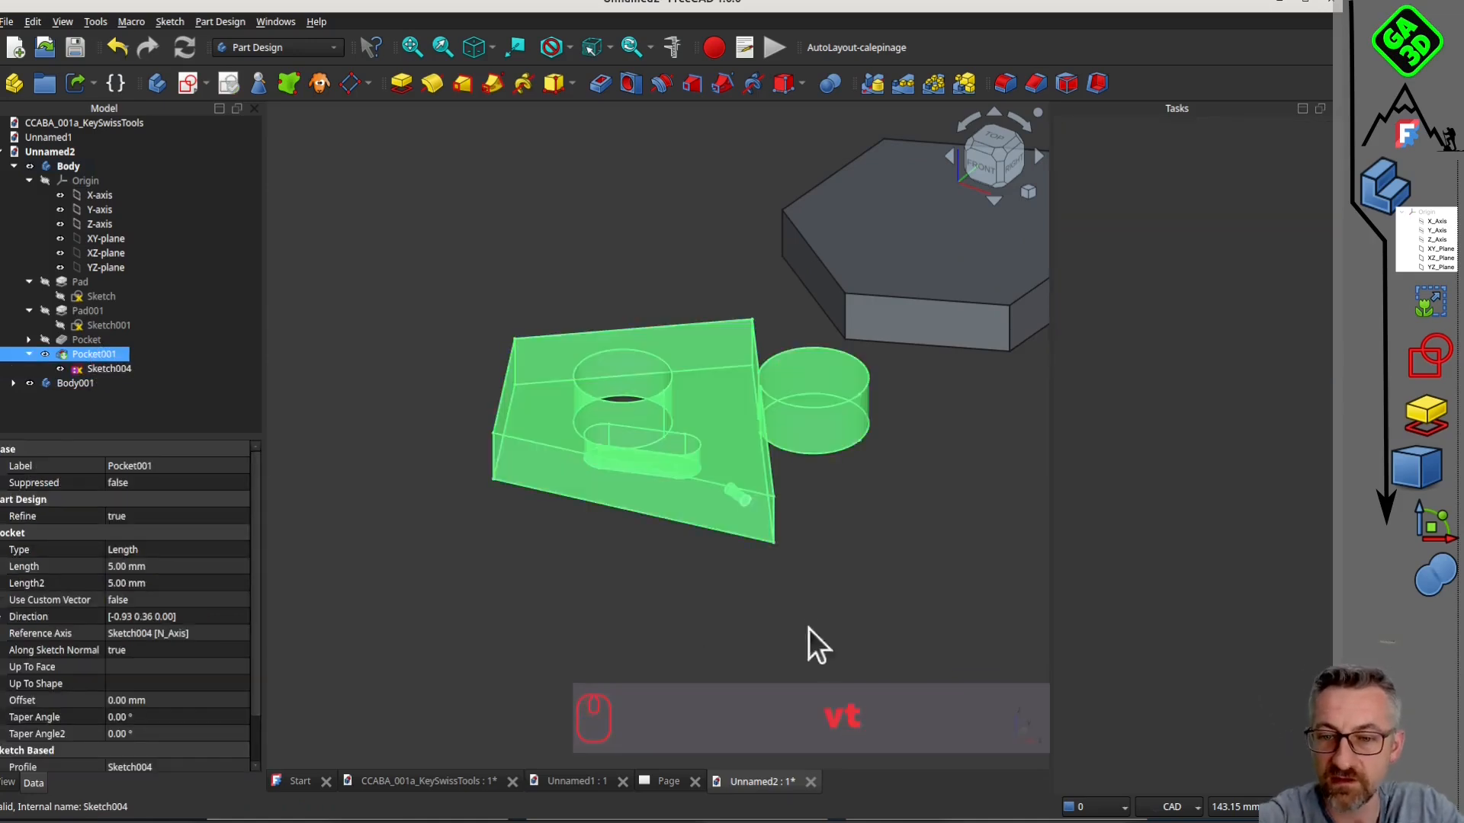
left_click(808, 628)
middle_click_drag(834, 587, 799, 560)
scroll(741, 546, "up", 3)
mouse_move(686, 601)
middle_mouse_down()
mouse_move(640, 604)
mouse_move(703, 607)
middle_mouse_up()
left_click(74, 383)
left_click(816, 603)
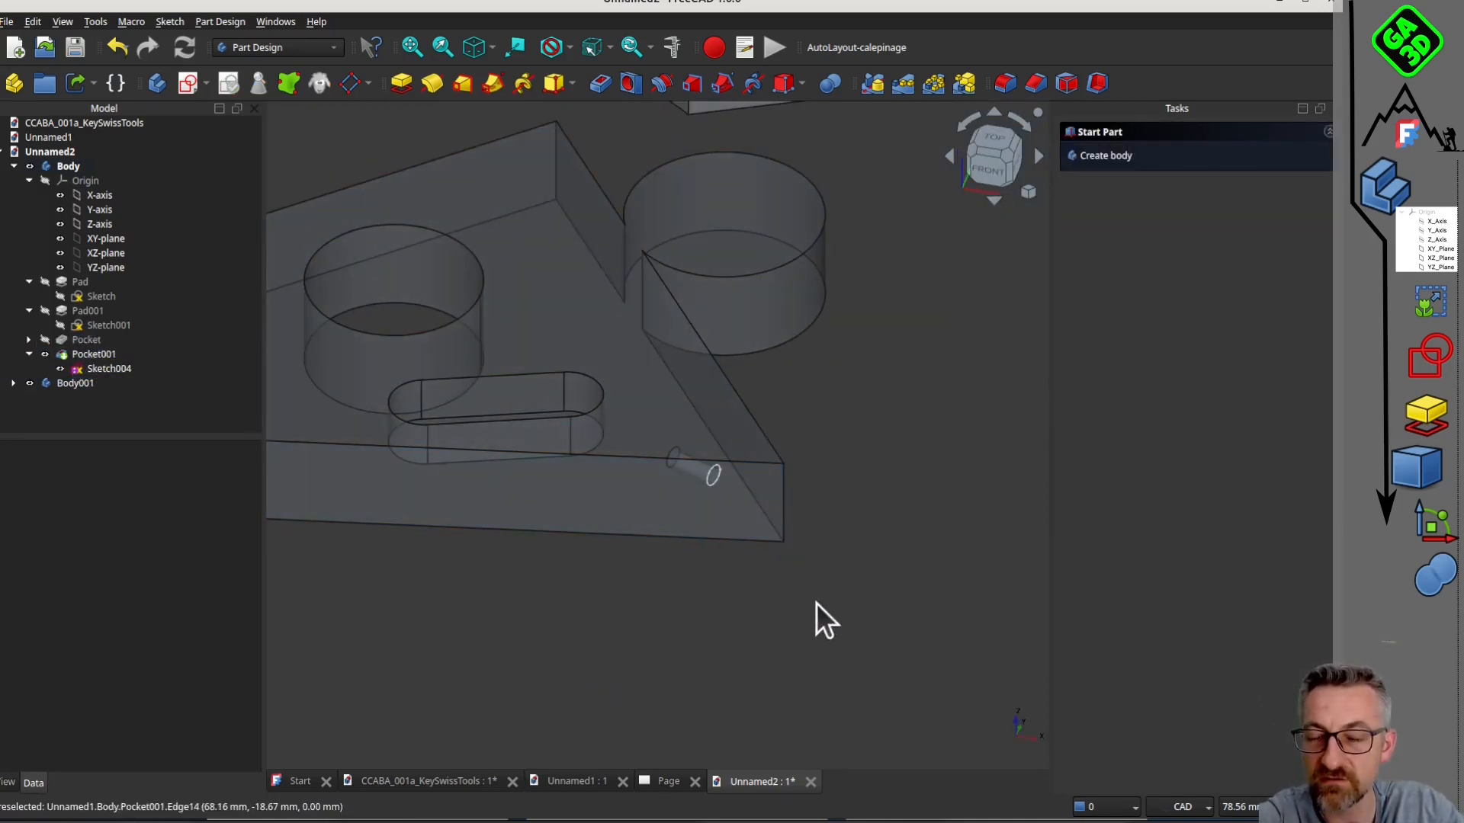
middle_click_drag(863, 529, 686, 427)
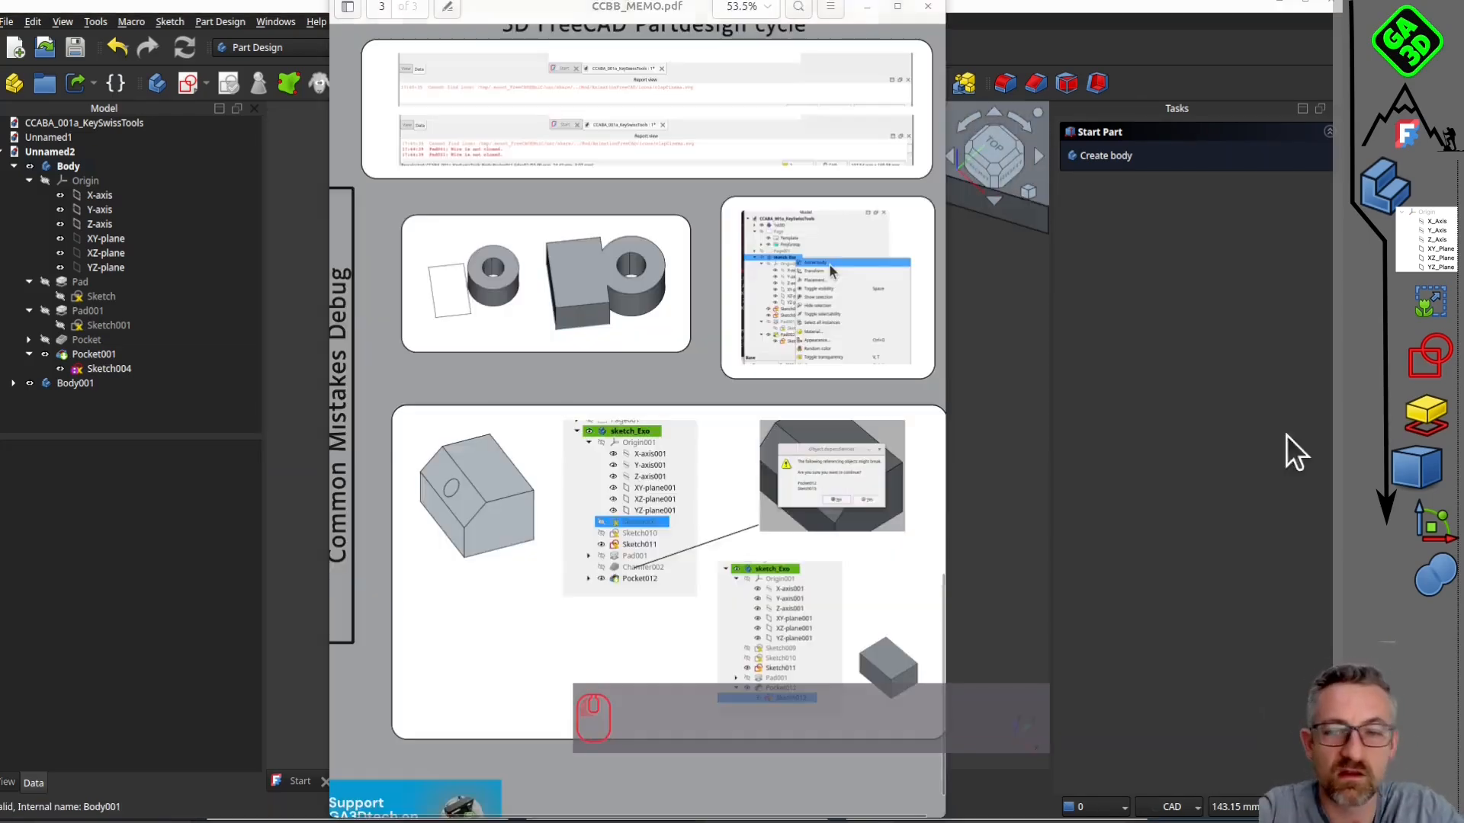
Go back to the first page of CCBB_MEMO.pdf and zoom out to 37.2% to review the whole Part Design cycle.
scroll(605, 446, "up", 1)
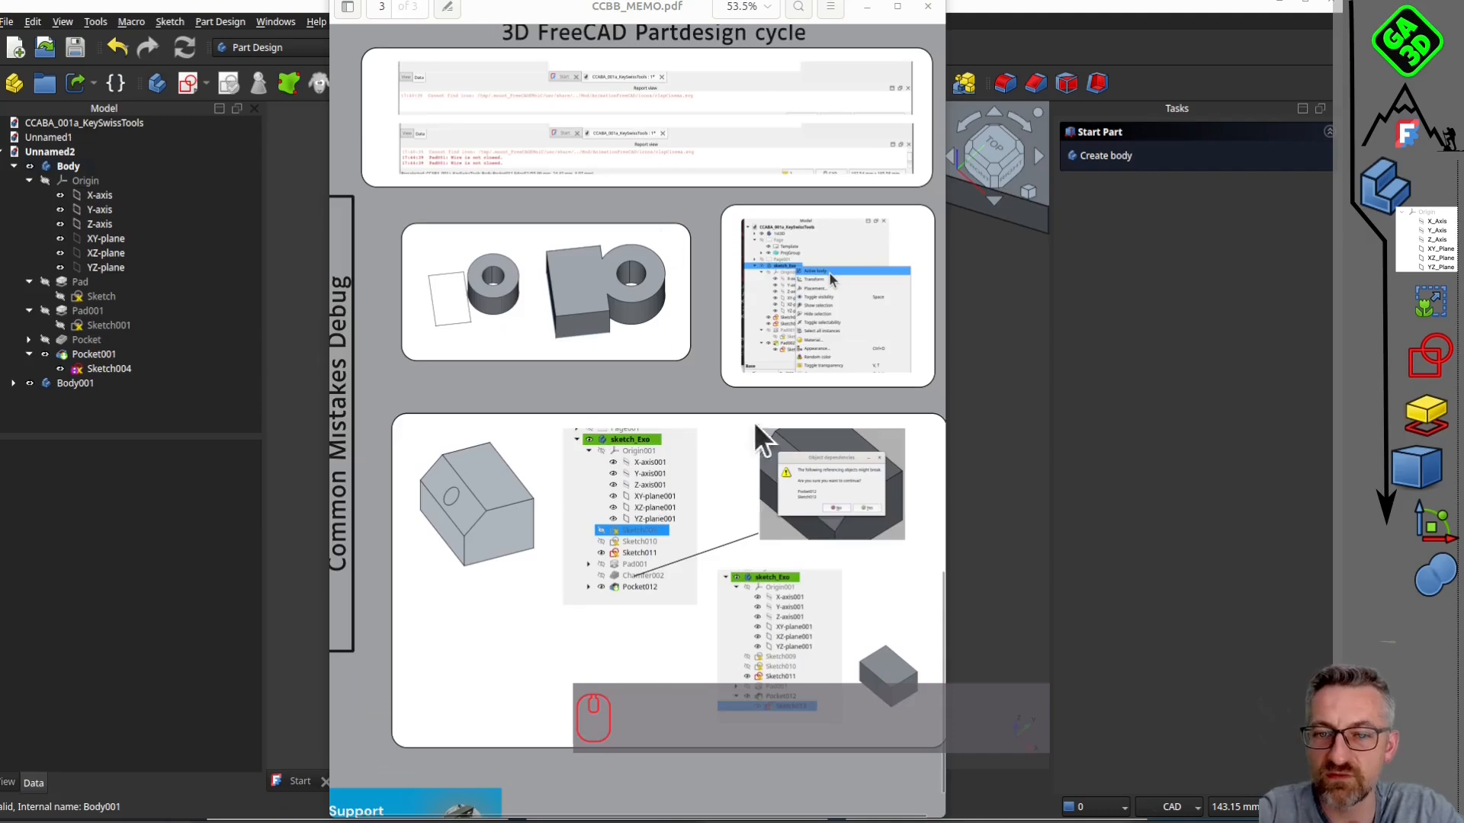
scroll(724, 552, "up", 6)
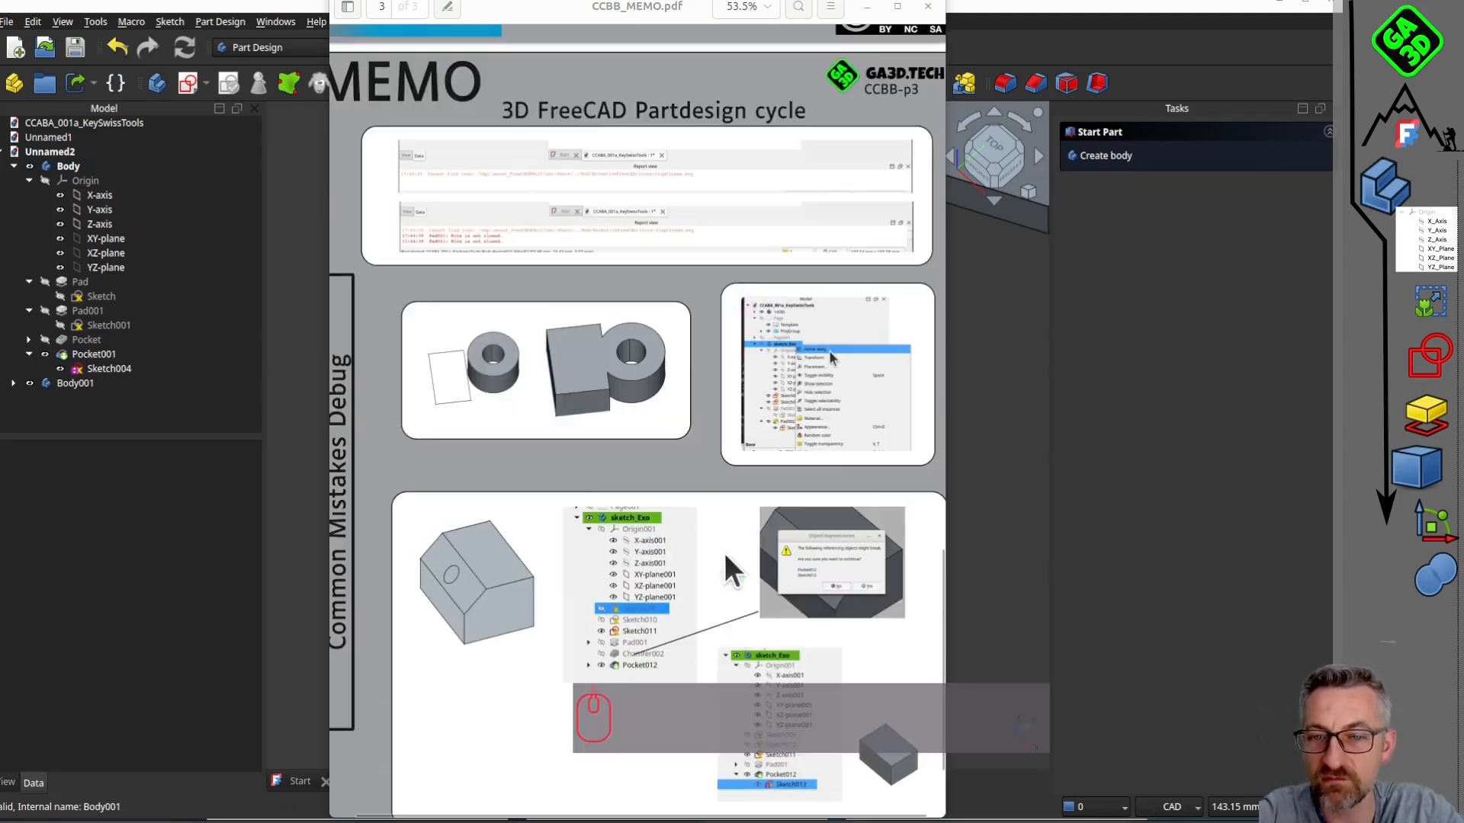
scroll(751, 553, "up", 10)
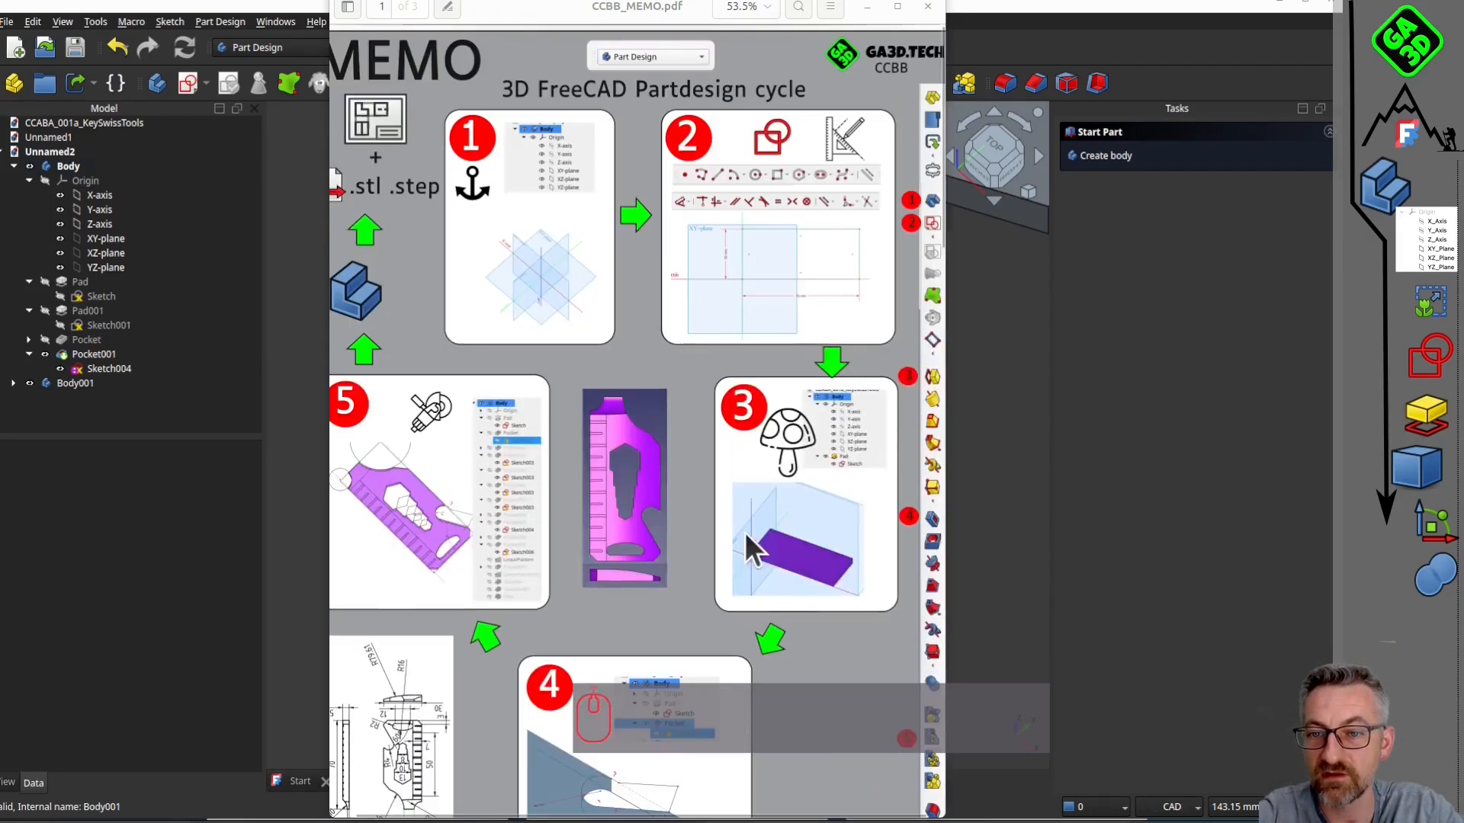
scroll(680, 439, "down", 2, "ctrl")
scroll(677, 423, "down", 1, "ctrl")
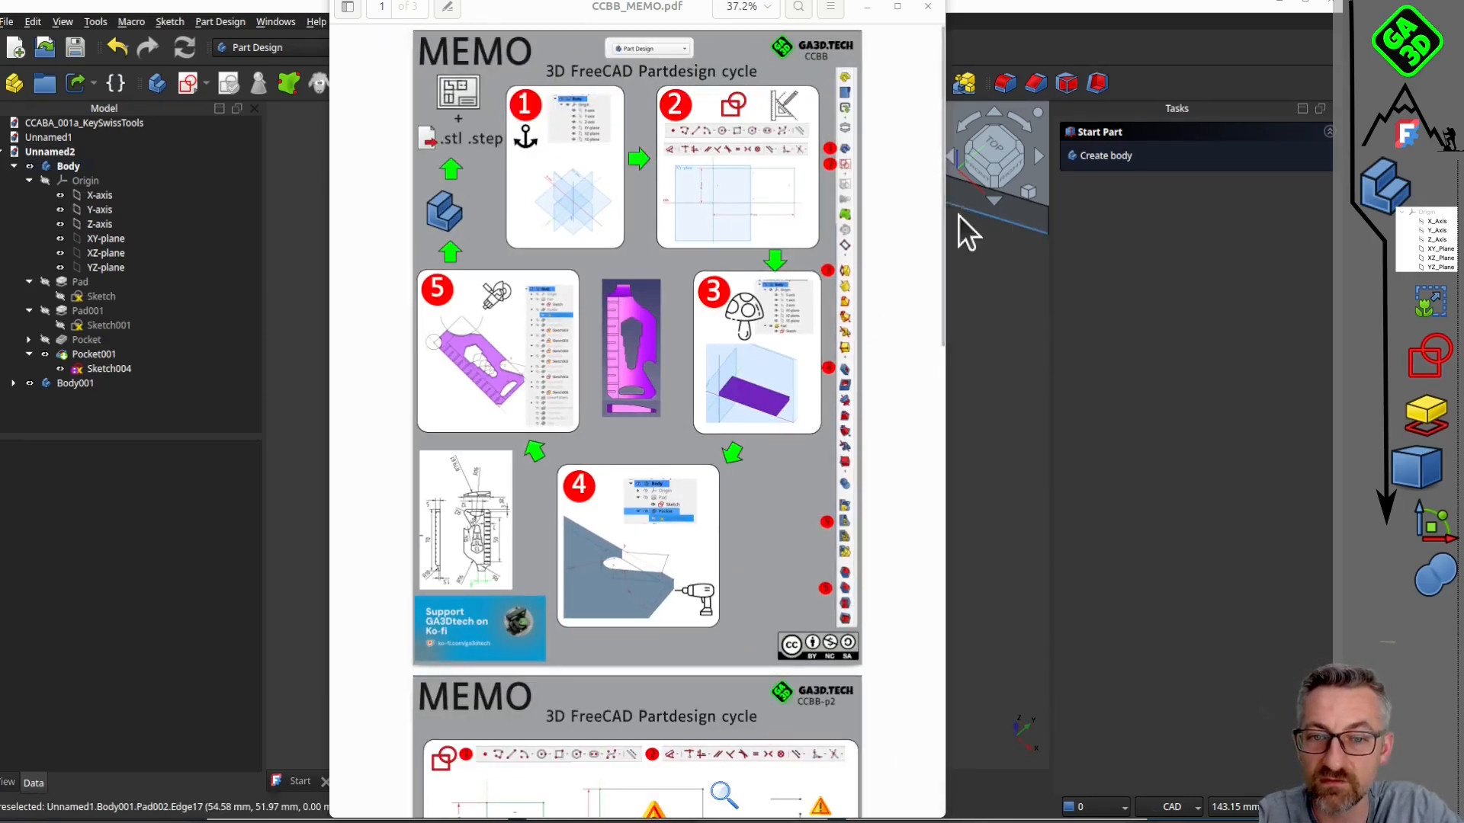
scroll(941, 212, "down", 1)
scroll(942, 191, "up", 1)
left_click_drag(942, 187, 899, 180)
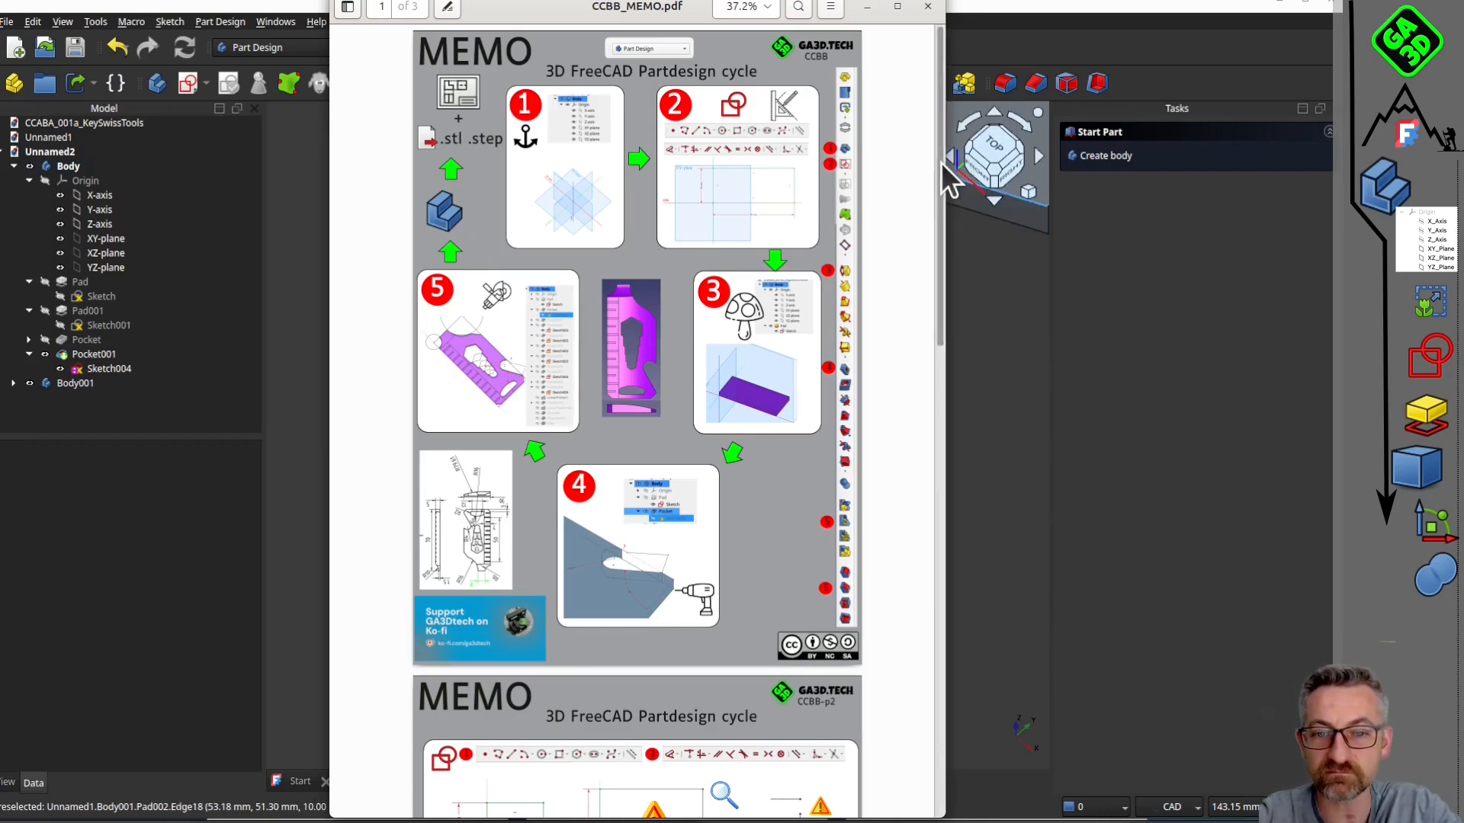
Review the sketch checks on page 2 and the Common Mistakes Debug section on page 3 of CCBB_MEMO.pdf, then return towards the start.
left_click_drag(941, 162, 924, 420)
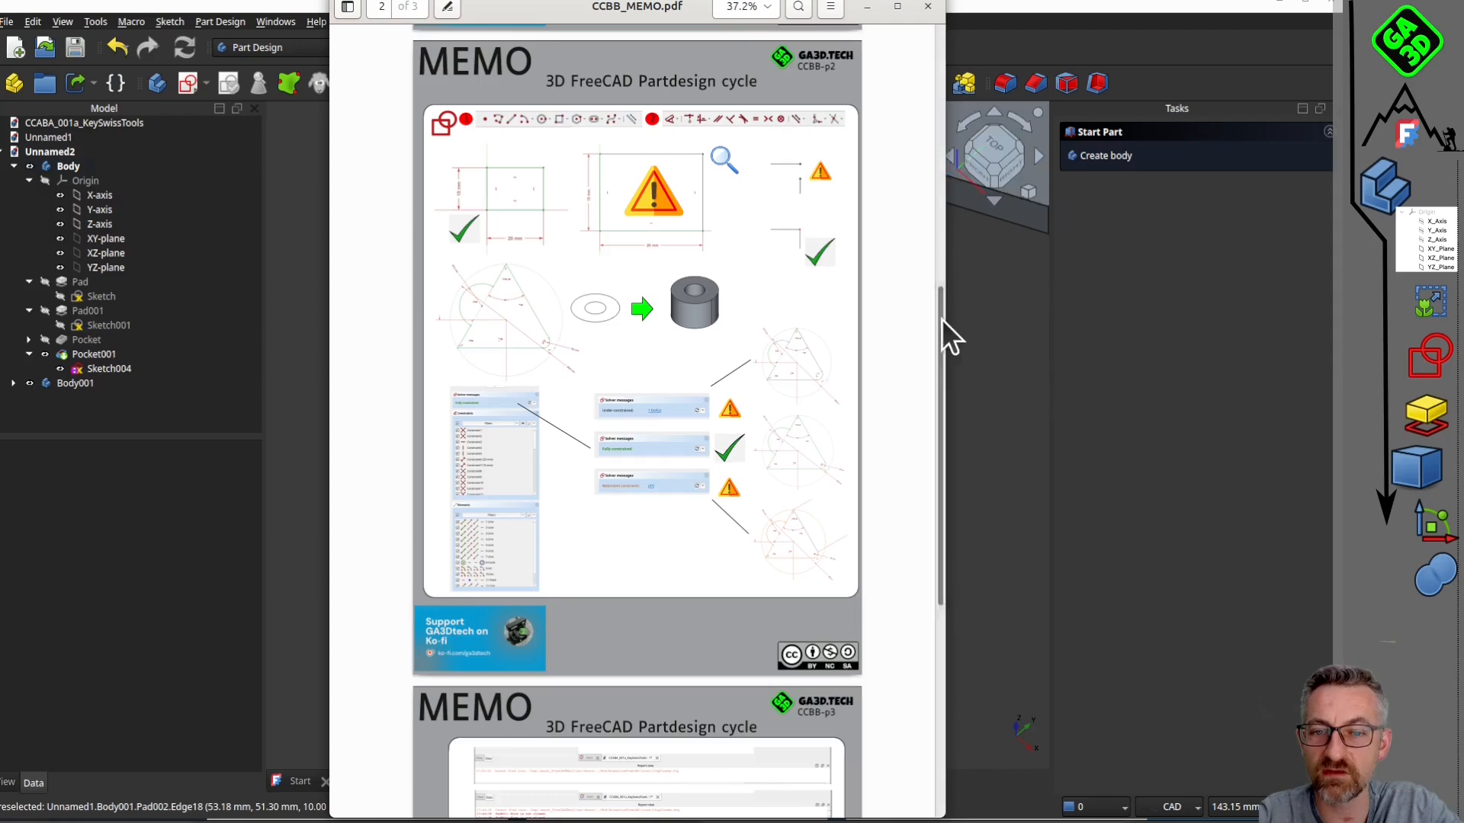
left_click_drag(941, 319, 918, 543)
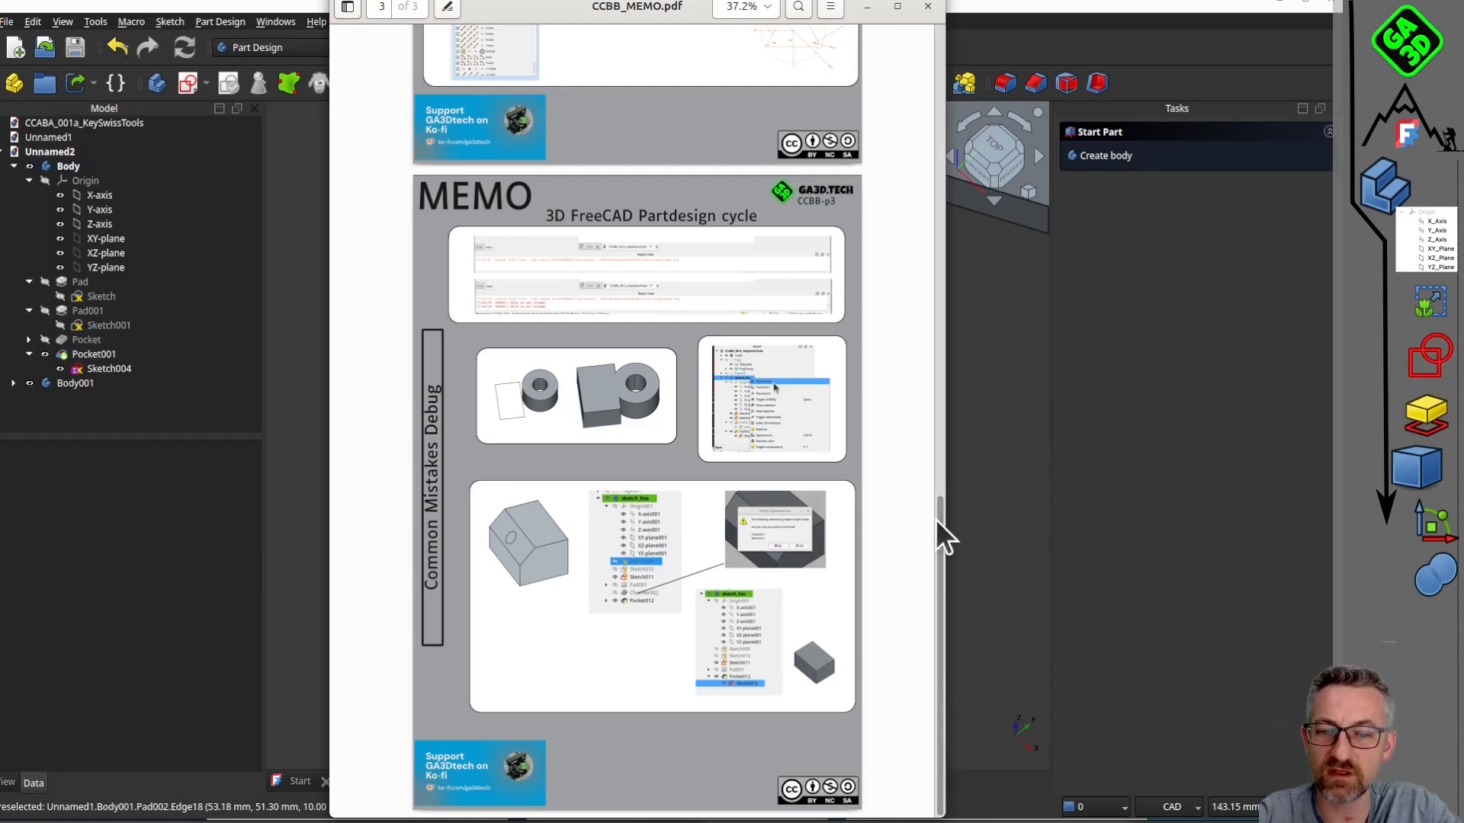
left_click_drag(936, 519, 950, 557)
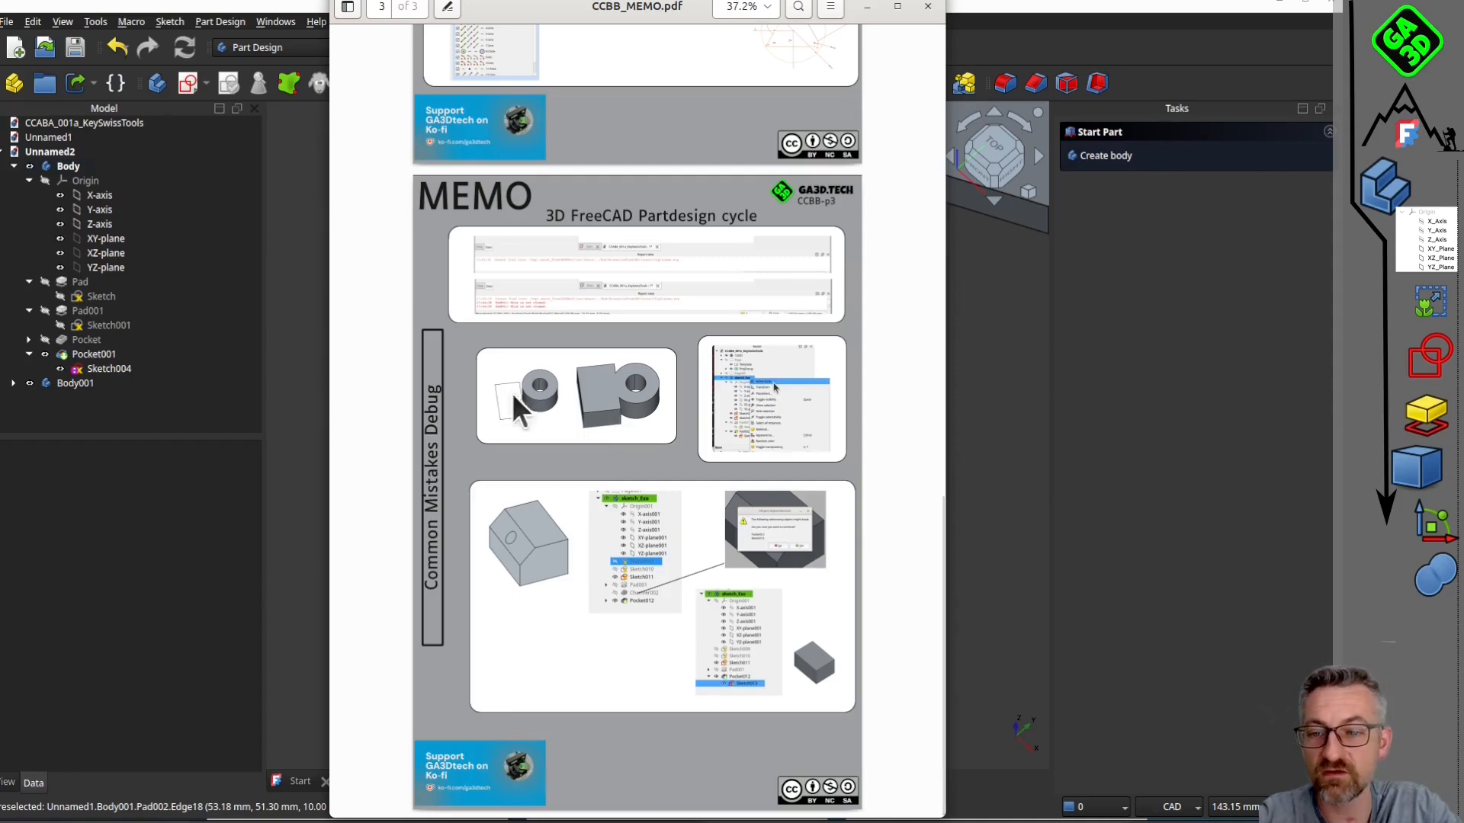
left_click(942, 532)
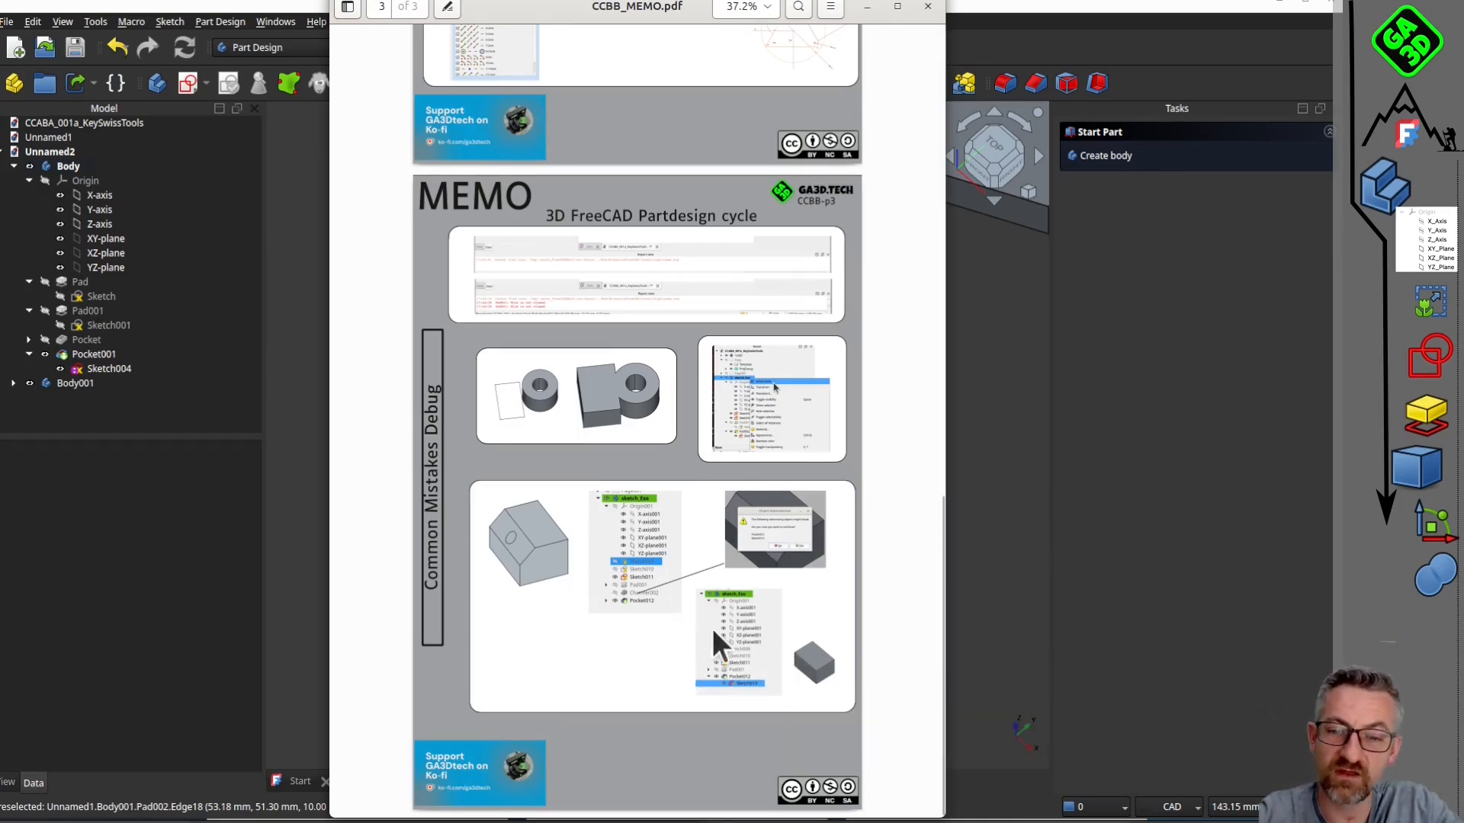
left_click_drag(938, 525, 895, 67)
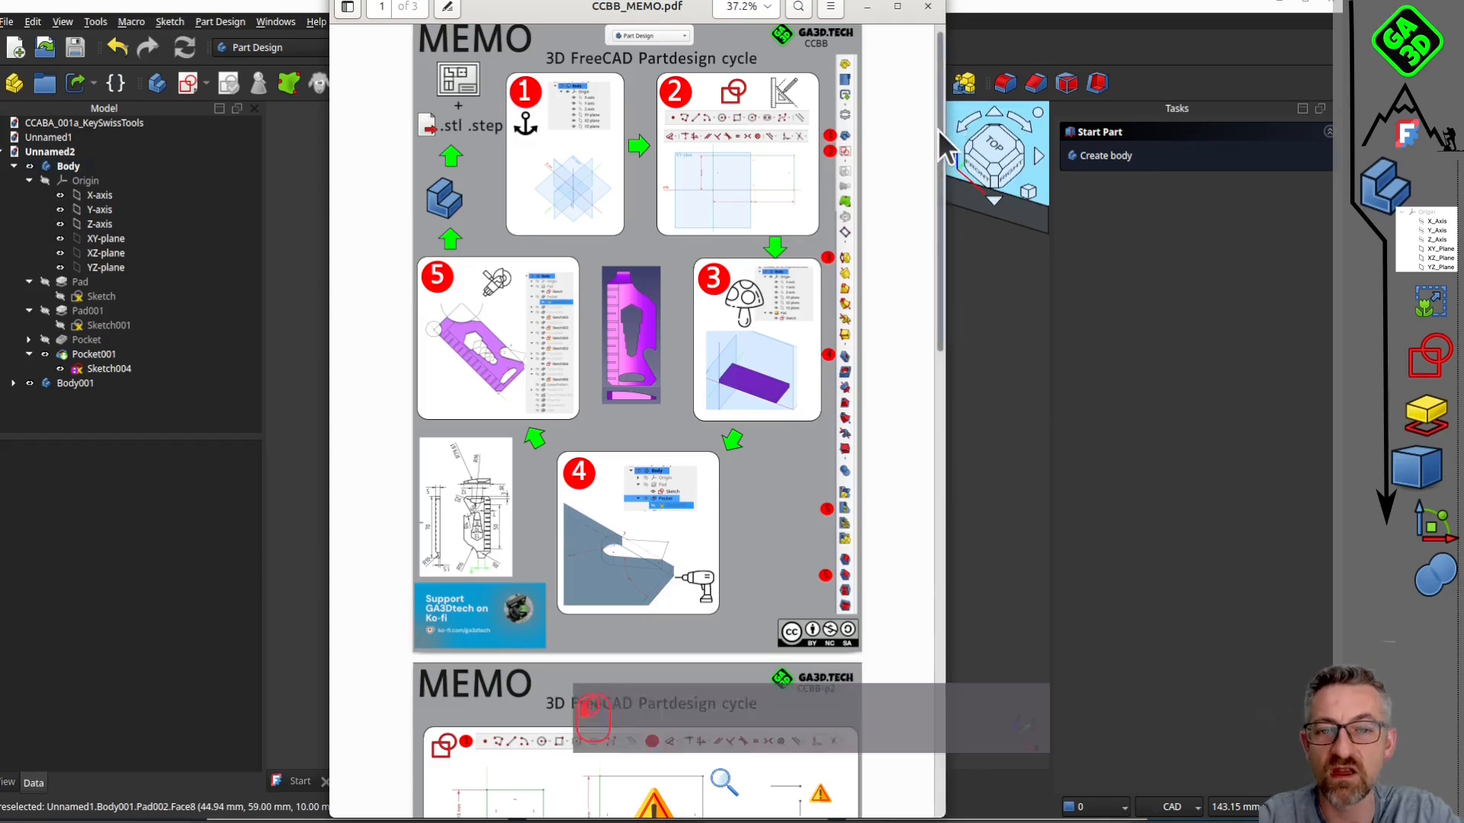
left_click_drag(937, 130, 933, 263)
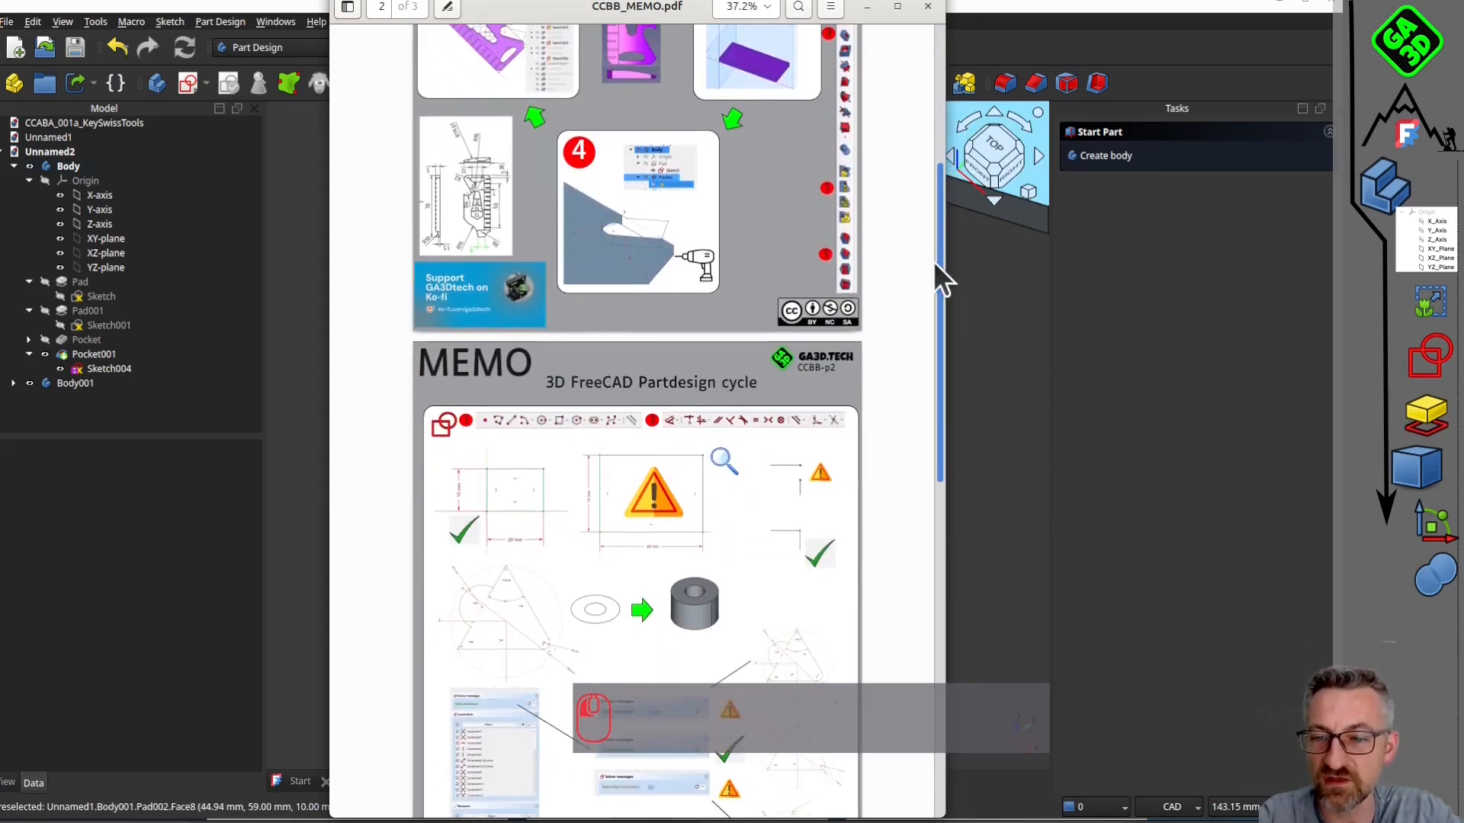
Switch to FreeCAD, bring up the CCABA_001a_KeySwissTools model and examine the finished purple tool from several angles.
left_click(291, 259)
left_click(428, 781)
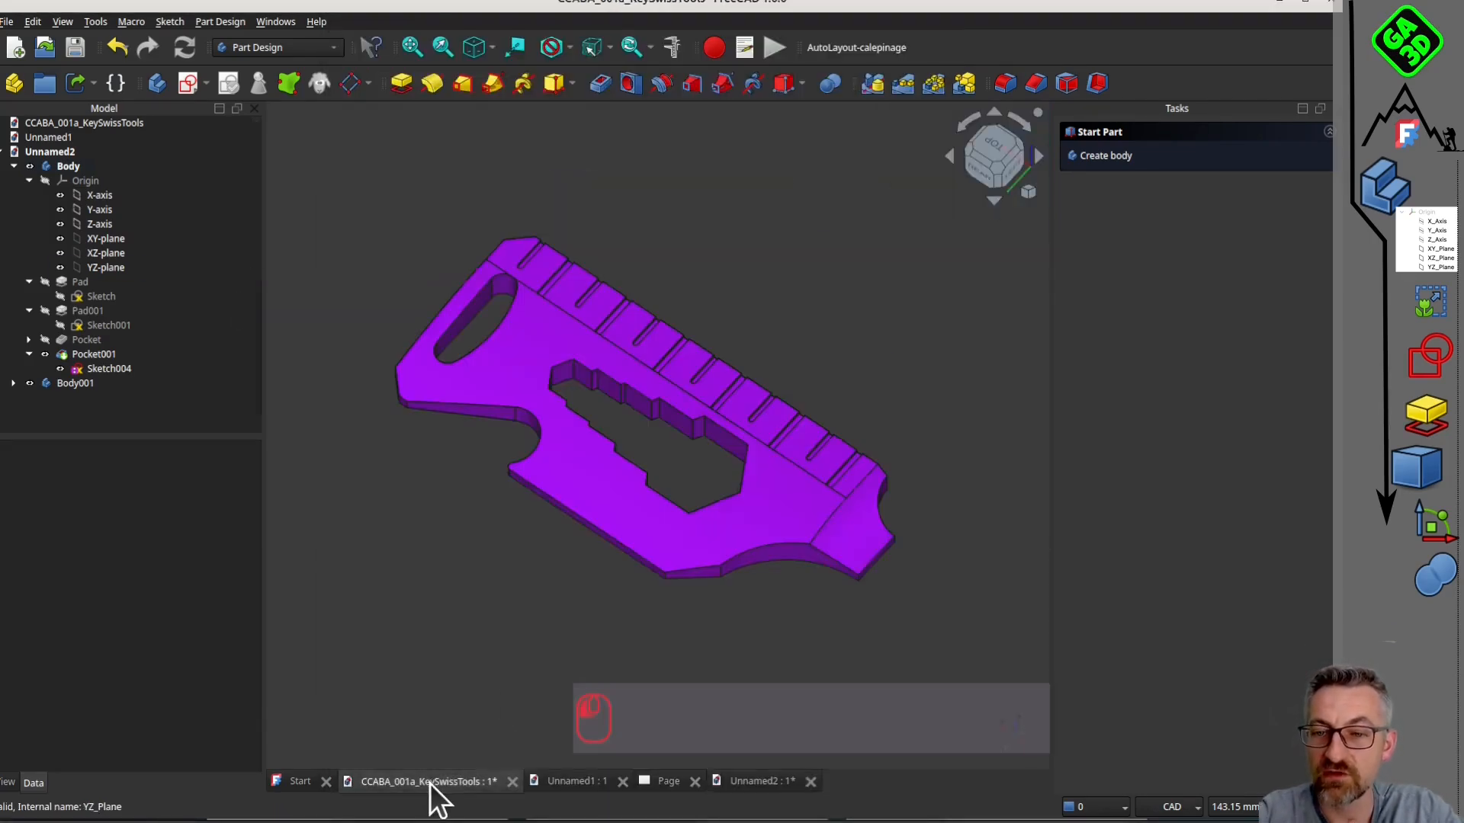
middle_click_drag(706, 285, 947, 299)
middle_click_drag(569, 320, 532, 373)
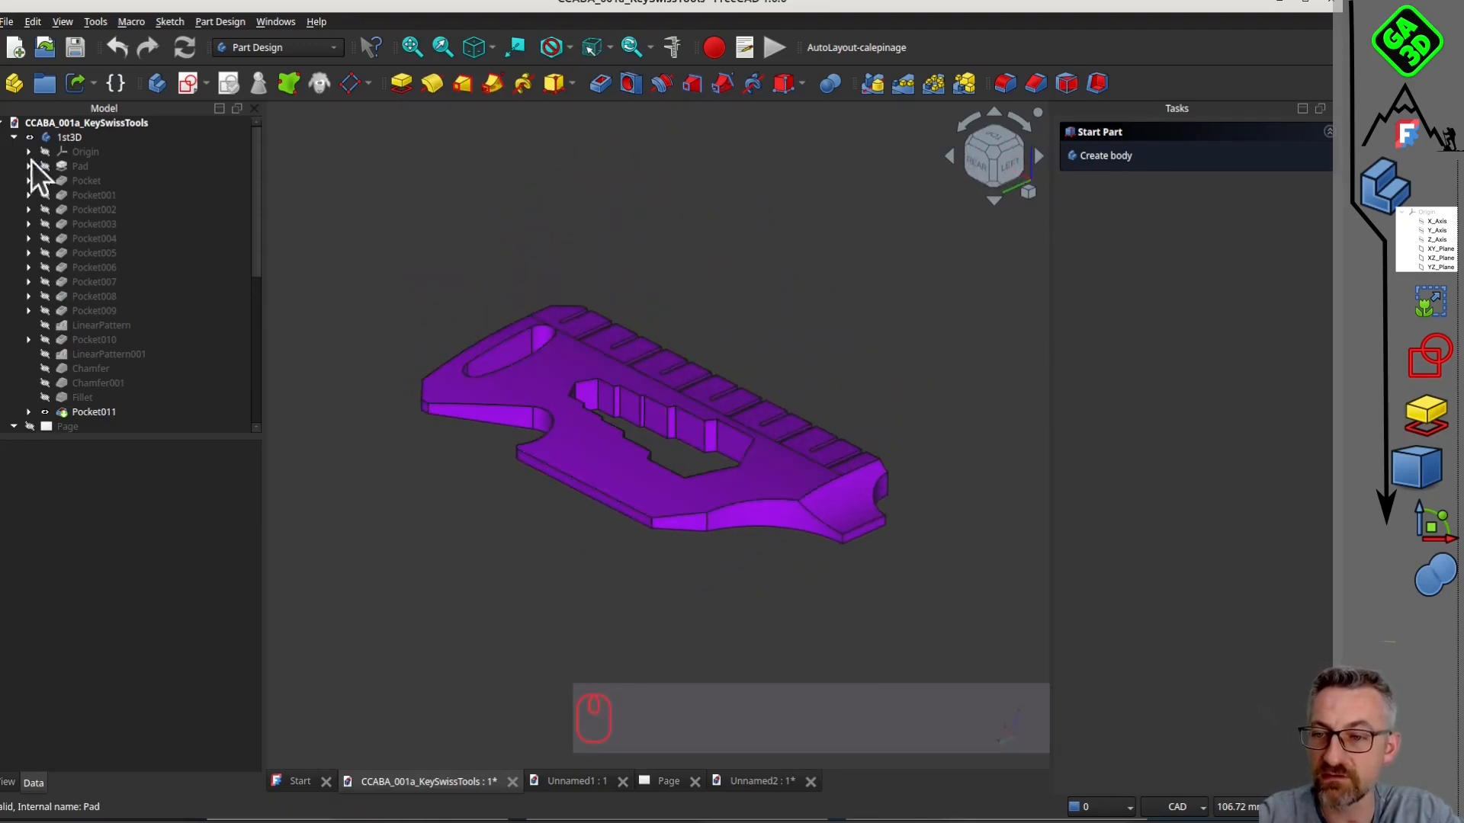
middle_click_drag(610, 343, 549, 431)
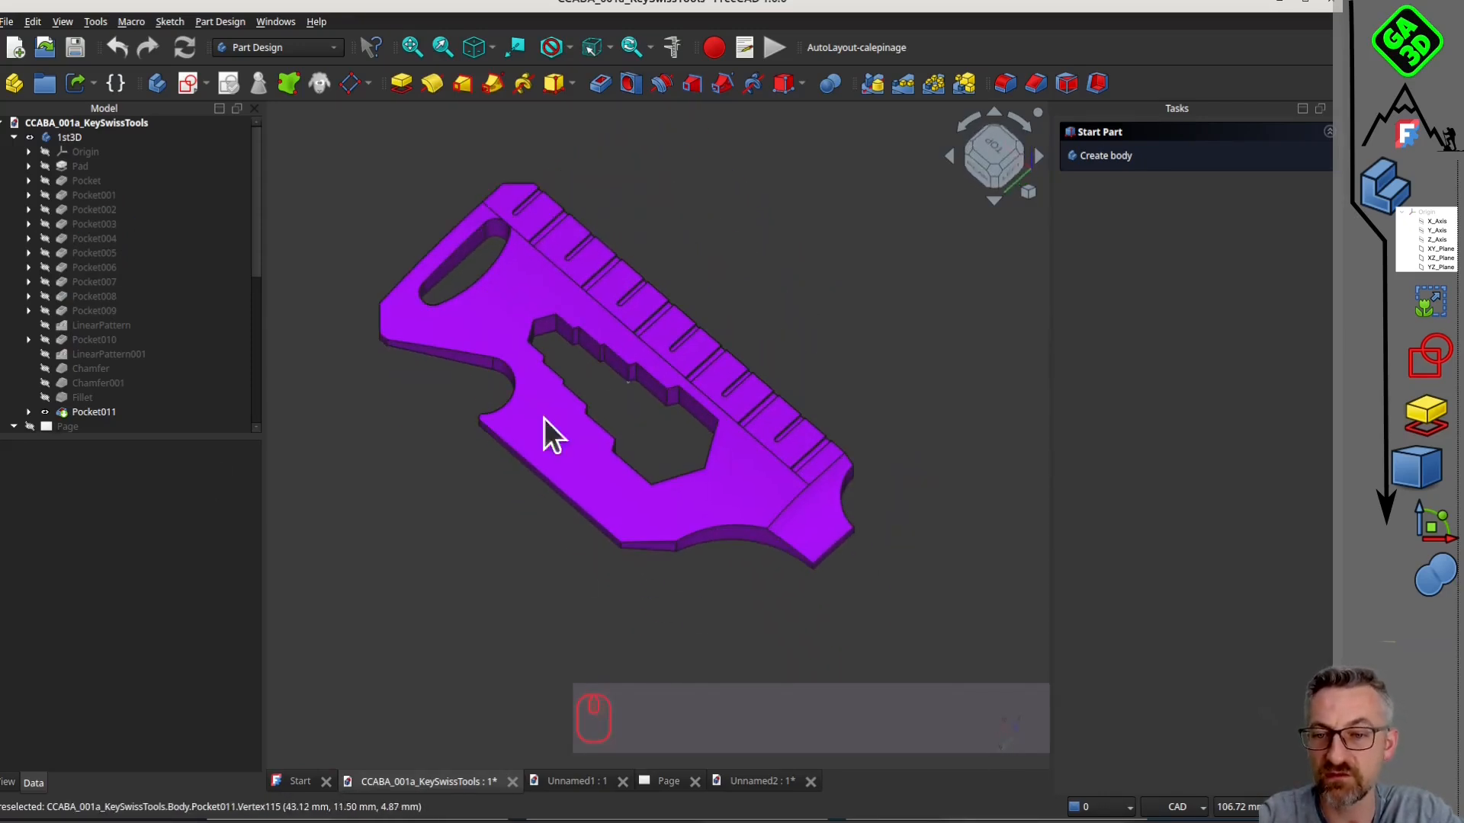
Revisit the cycle overview on page 1 of CCBB_MEMO.pdf and return to FreeCAD to inspect the key tool's grooves, cutouts and chamfered tip.
key("alt+Tab")
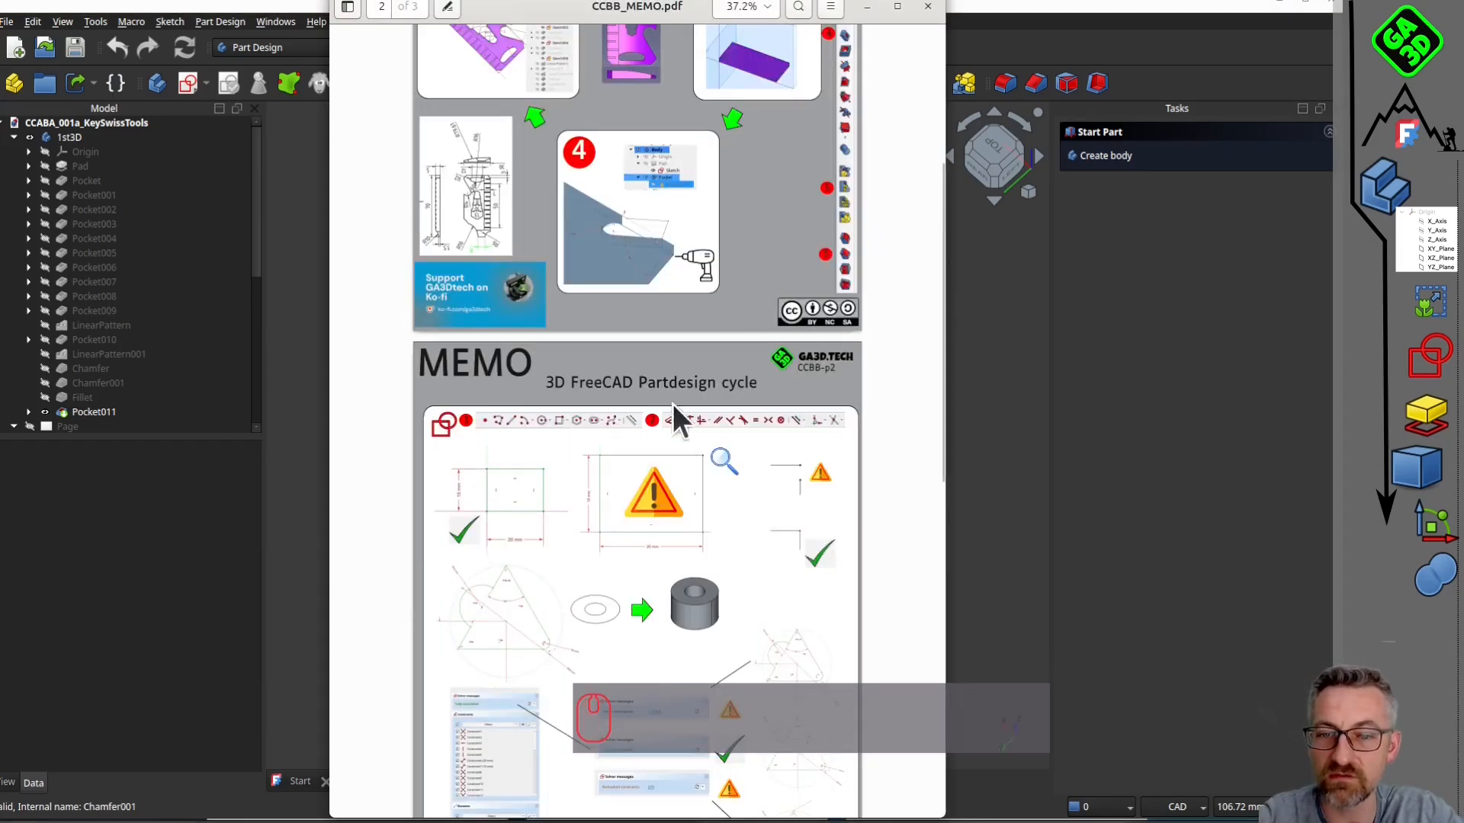
scroll(672, 404, "up", 5)
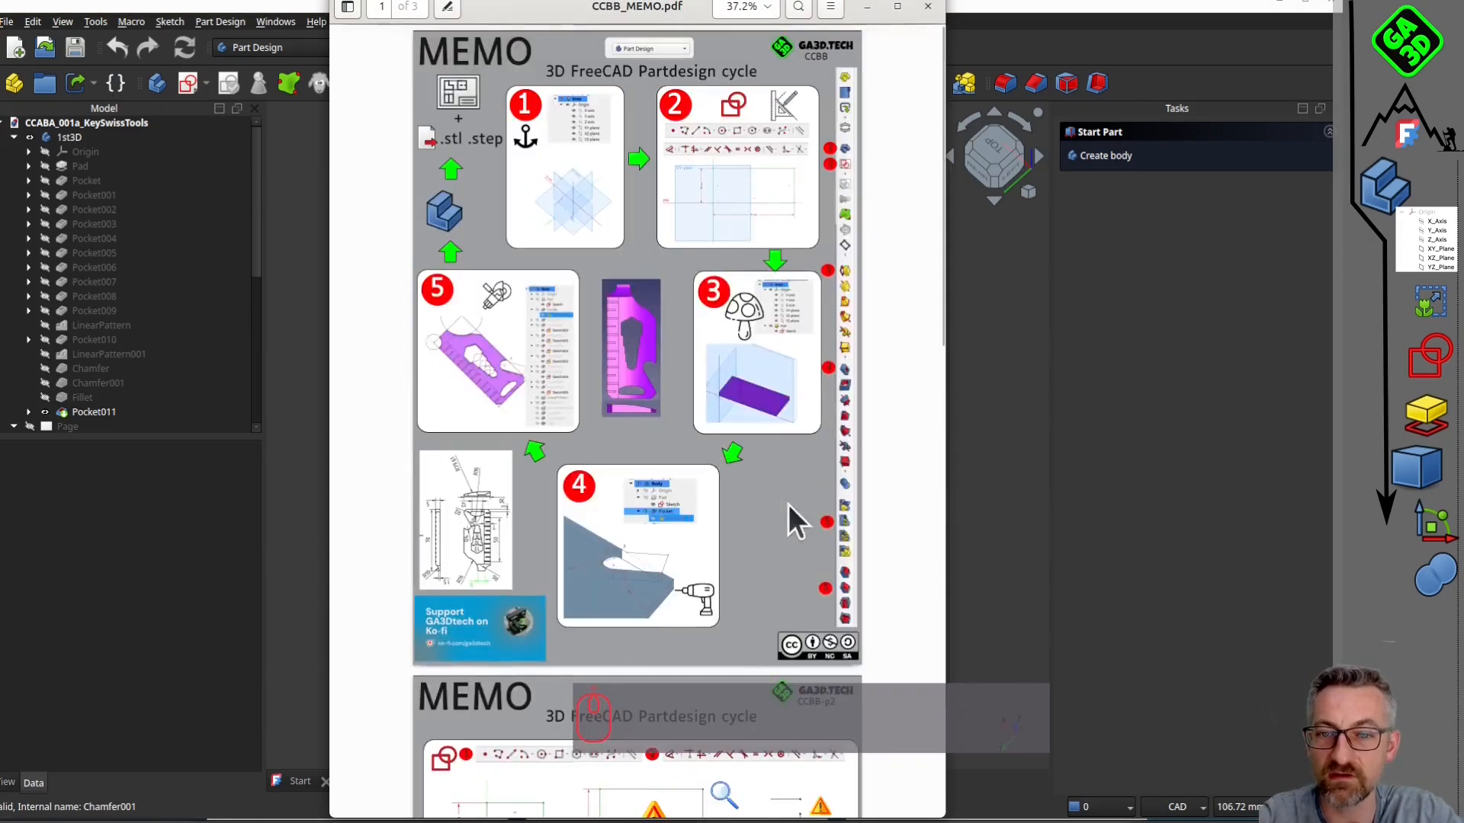
left_click(299, 264)
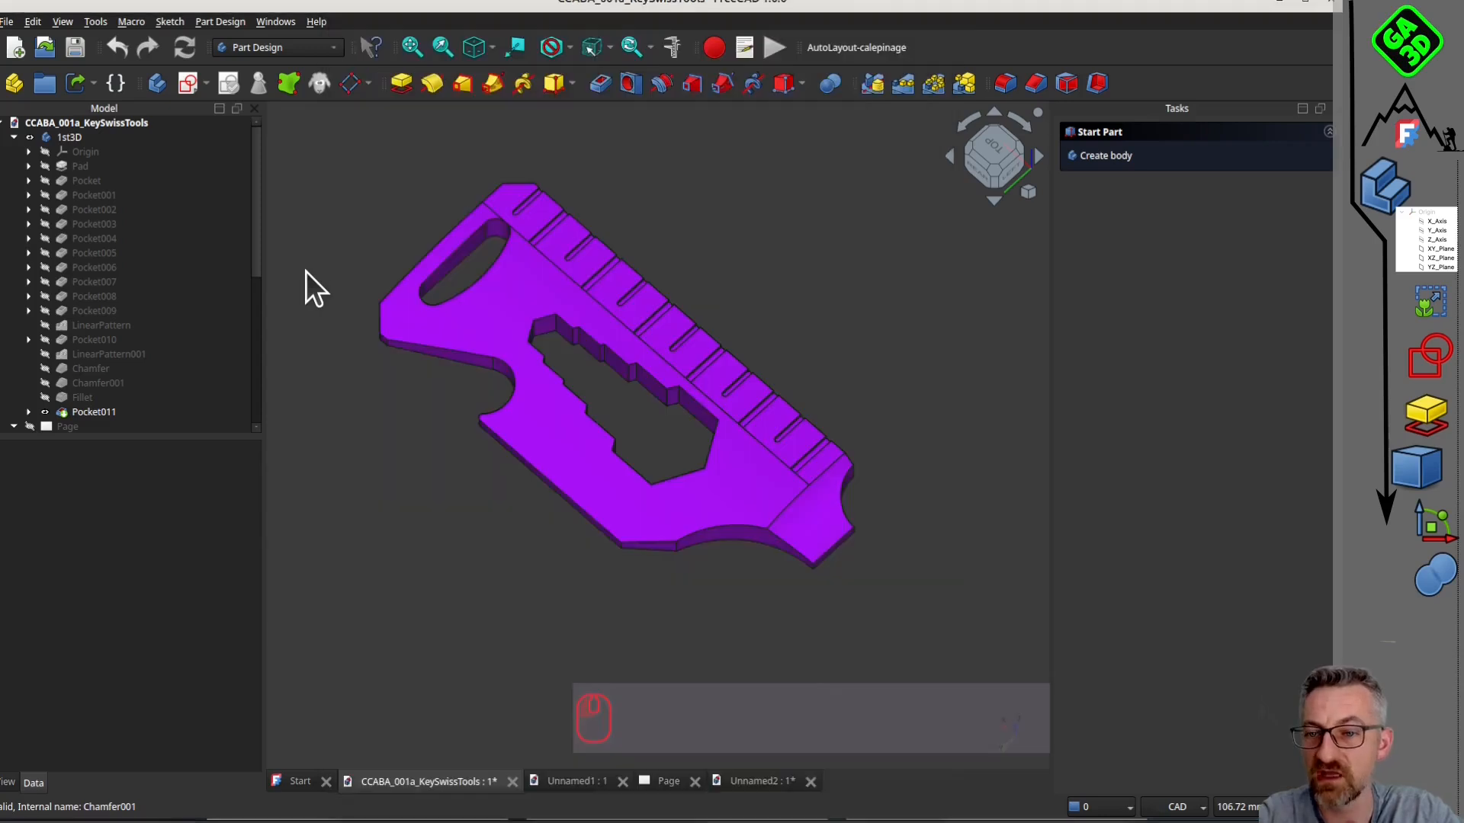
middle_click_drag(866, 425, 924, 404)
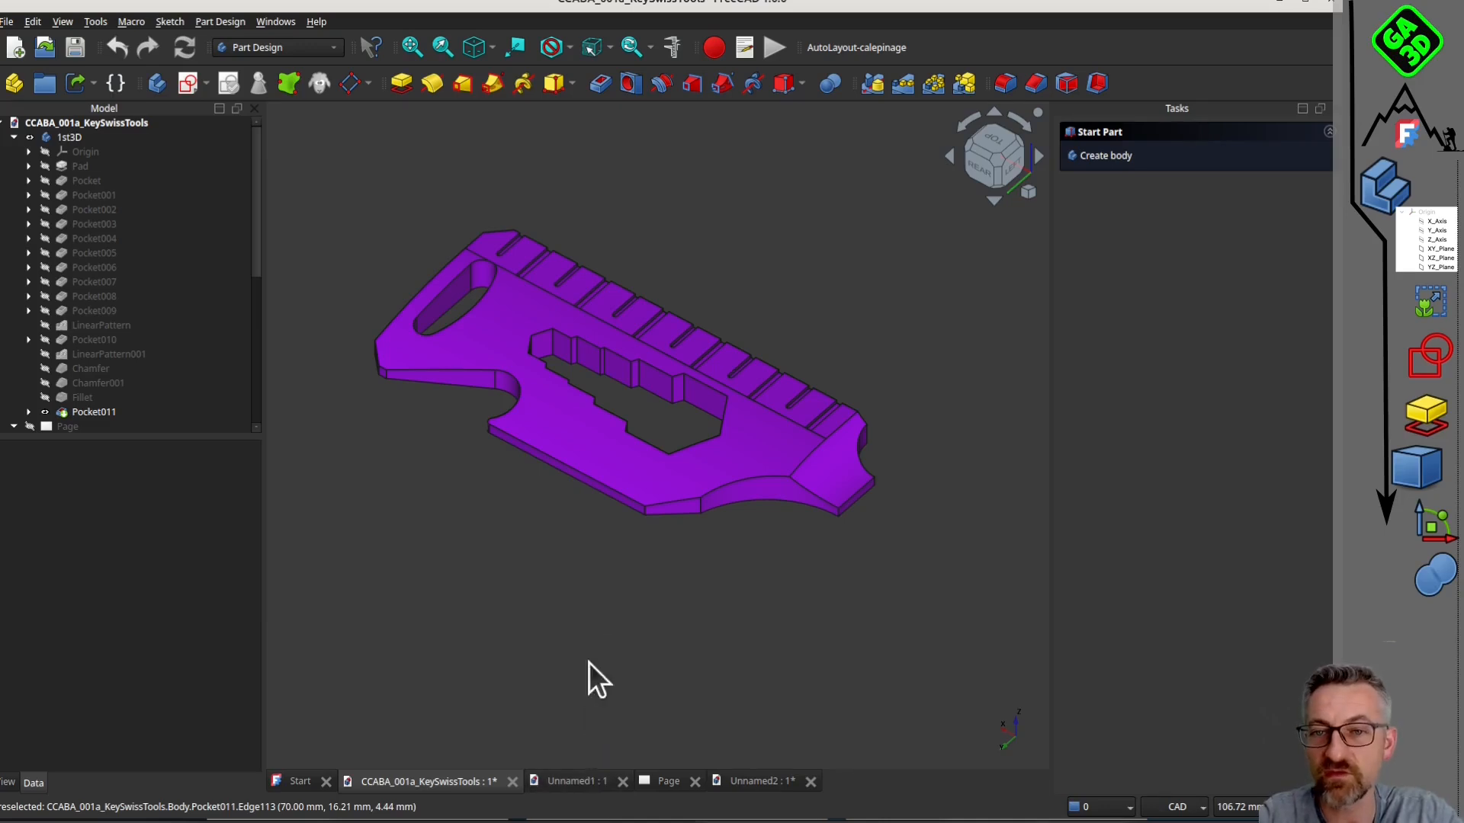
middle_click_drag(620, 394, 542, 523)
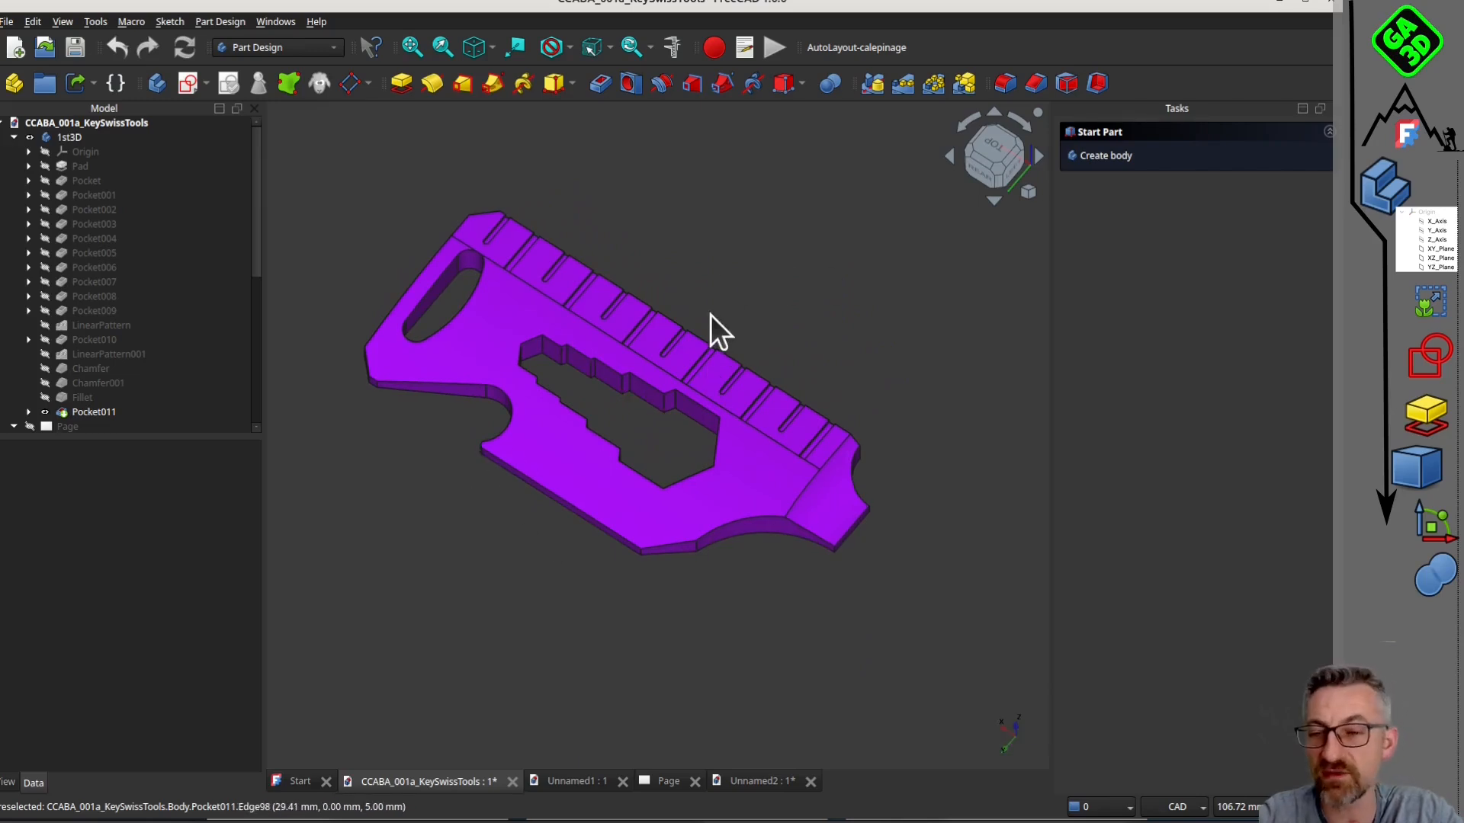
middle_click_drag(725, 266, 794, 484)
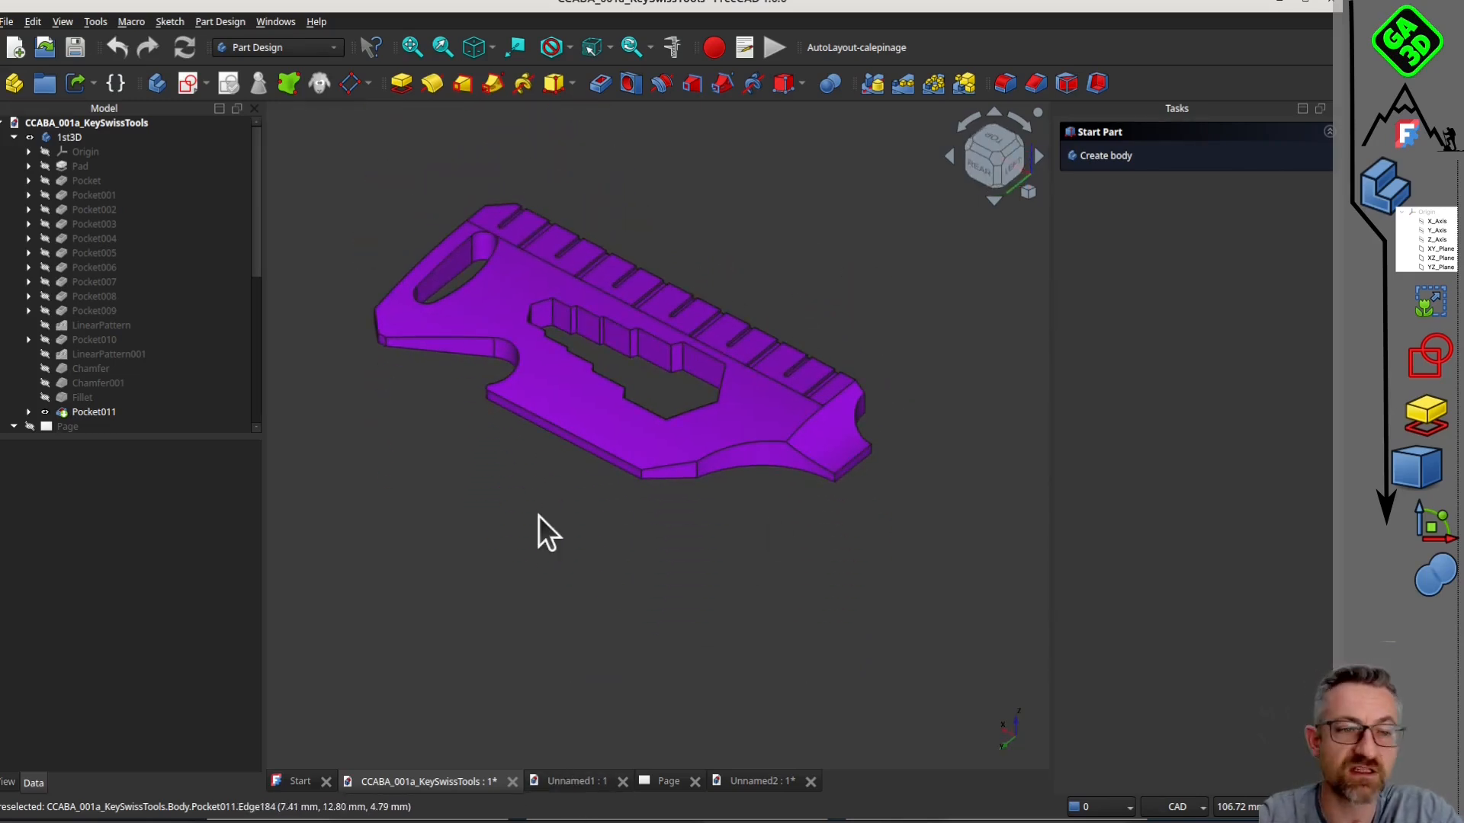